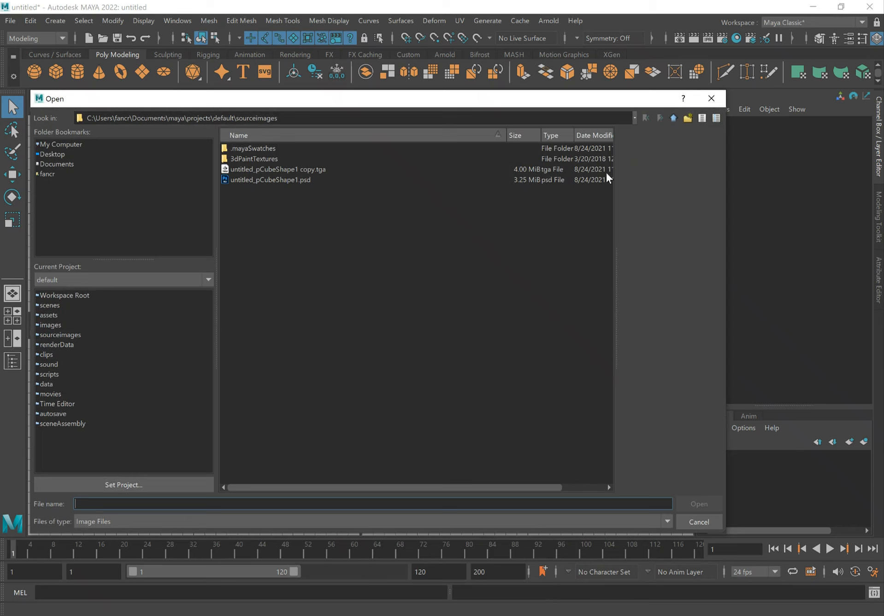
# Step: Import PC_Mouse_Side.jpg from the Week 4\PC Mouse folder as an image plane in the side view
pyautogui.write('C:\\Users\\fancr\\Desktop\\Temp\\DM8126\\2021 S2\\Week 4\\PC Mouse')
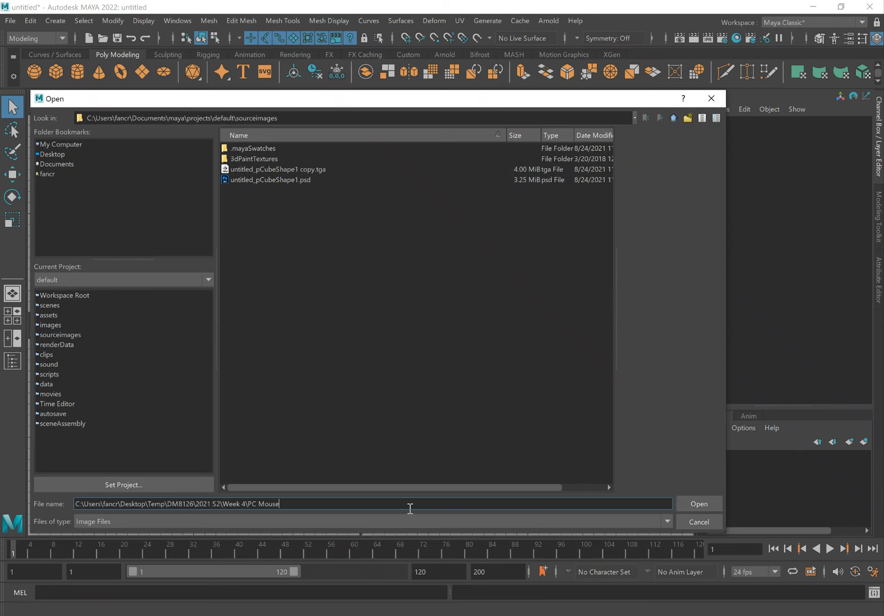
pyautogui.press('Return')
pyautogui.click(280, 182)
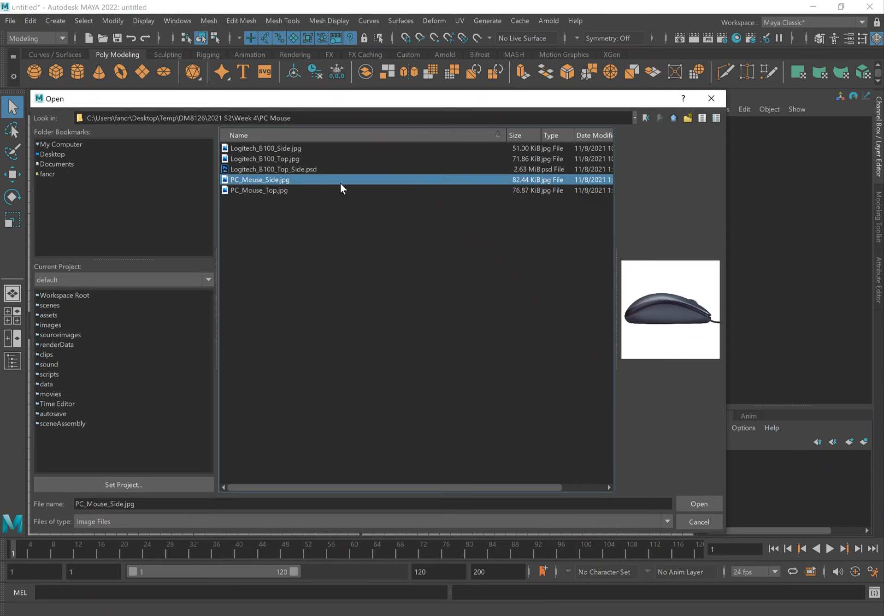
pyautogui.click(696, 503)
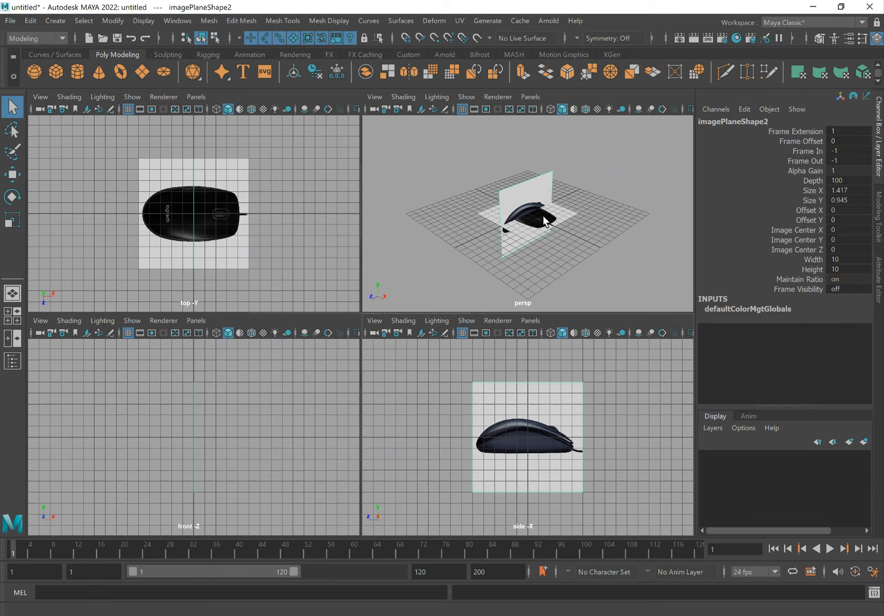
# Step: Delete the image plane just imported into the side view, keeping the top-view one
pyautogui.moveTo(594, 240)
pyautogui.keyDown('alt'); pyautogui.mouseDown()
pyautogui.moveTo(592, 272)
pyautogui.moveTo(582, 251)
pyautogui.moveTo(496, 229)
pyautogui.moveTo(635, 252)
pyautogui.moveTo(560, 224)
pyautogui.moveTo(567, 236)
pyautogui.moveTo(544, 231)
pyautogui.moveTo(570, 243)
pyautogui.moveTo(536, 225)
pyautogui.moveTo(518, 229)
pyautogui.moveTo(534, 237)
pyautogui.moveTo(523, 234)
pyautogui.moveTo(530, 226)
pyautogui.moveTo(533, 247)
pyautogui.moveTo(573, 248)
pyautogui.moveTo(556, 234)
pyautogui.moveTo(602, 233)
pyautogui.mouseUp(); pyautogui.keyUp('alt')
pyautogui.keyDown('alt'); pyautogui.moveTo(562, 164); pyautogui.dragTo(545, 177); pyautogui.keyUp('alt')
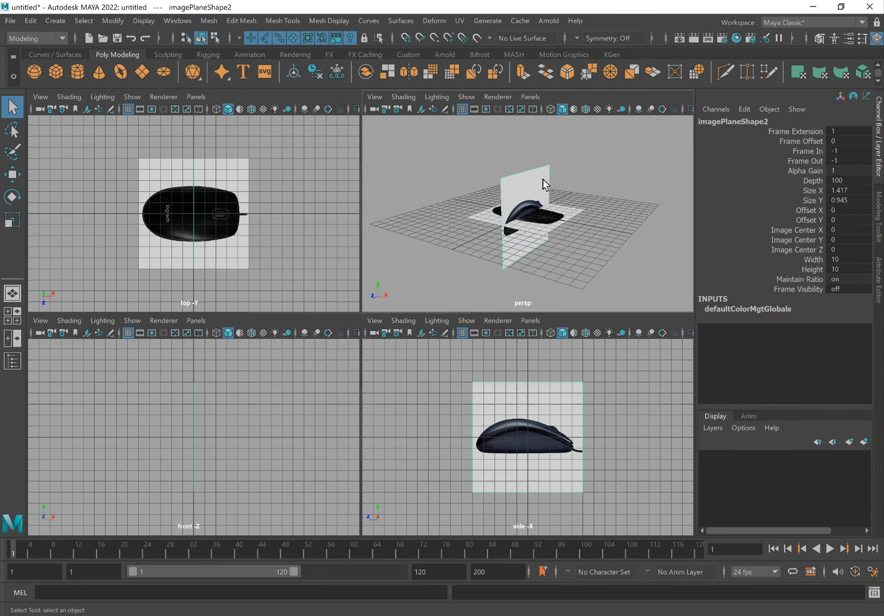
pyautogui.click(543, 179)
pyautogui.press('e')
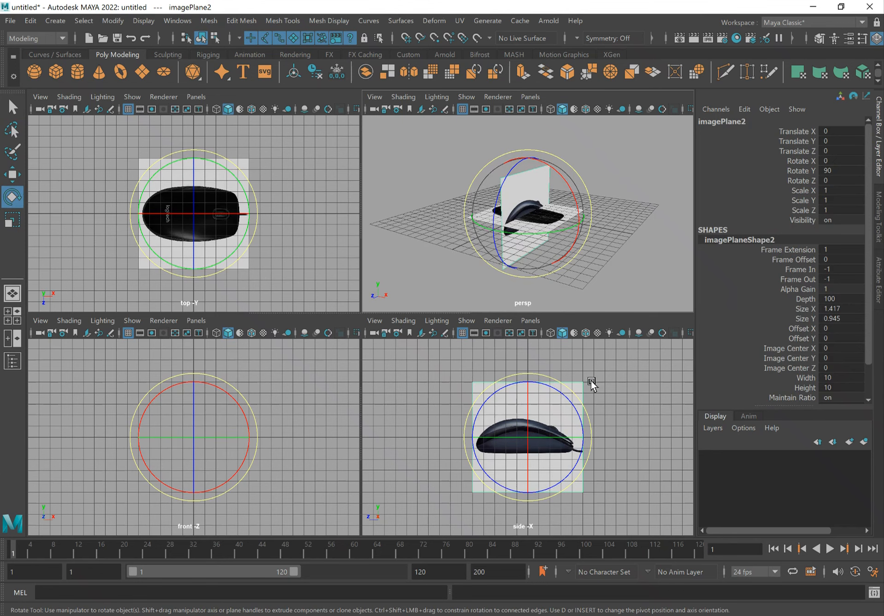
pyautogui.press('Delete')
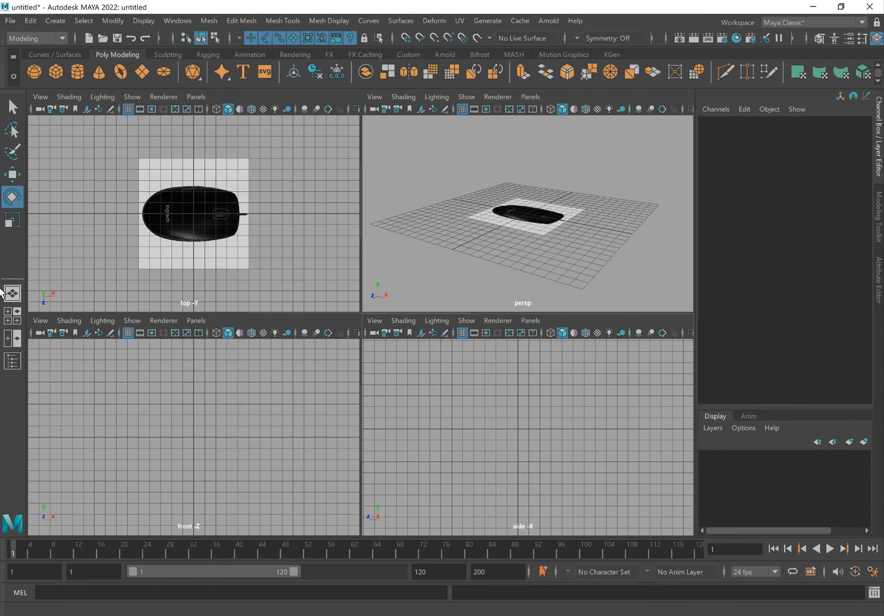
# Step: Import PC_Mouse_Side.jpg as an image plane in the front view
pyautogui.click(40, 319)
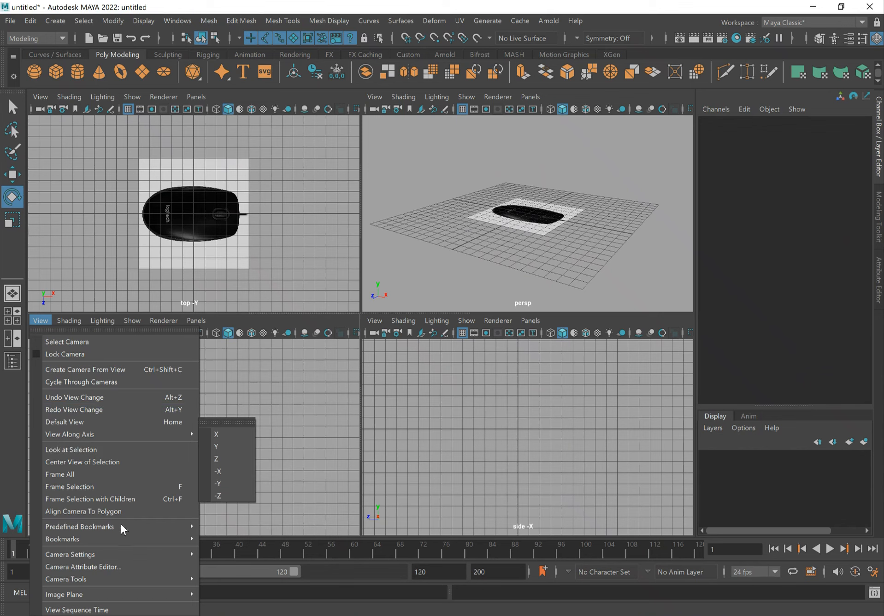
pyautogui.moveTo(132, 599)
pyautogui.click(232, 584)
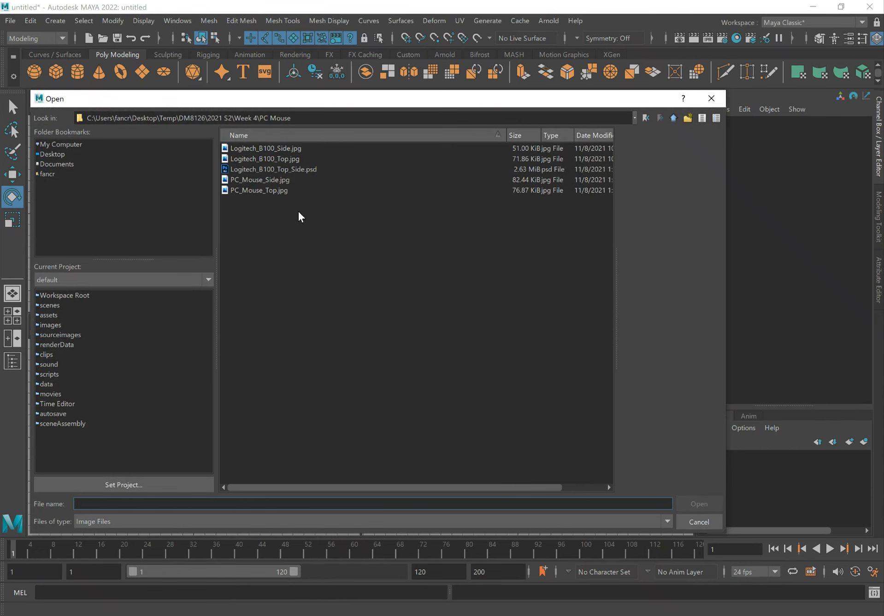
pyautogui.click(277, 179)
pyautogui.click(699, 503)
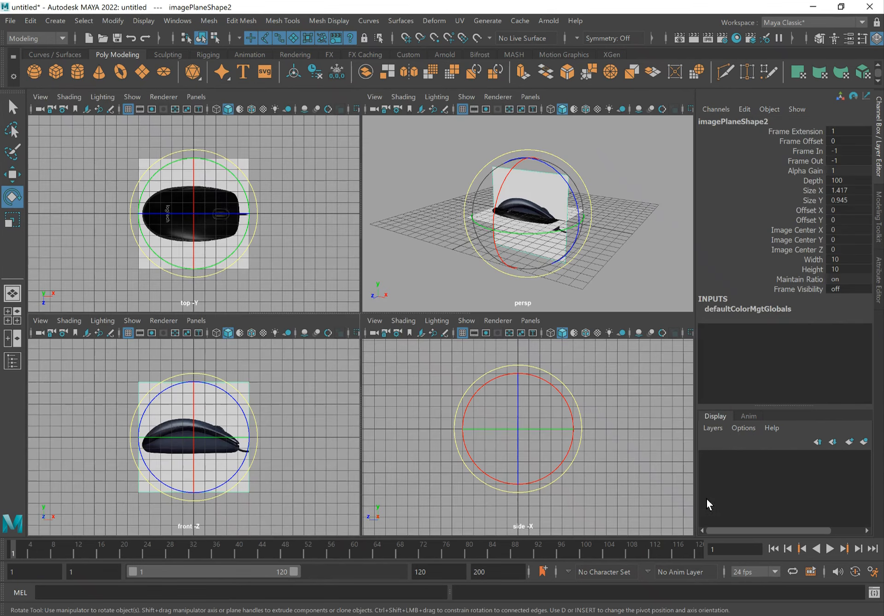
# Step: Raise the PC_Mouse_Side image plane to about 0.81 in Y so the mouse's base sits near the ground grid
pyautogui.moveTo(636, 229)
pyautogui.keyDown('alt'); pyautogui.mouseDown()
pyautogui.moveTo(641, 267)
pyautogui.moveTo(641, 249)
pyautogui.mouseUp(); pyautogui.keyUp('alt')
pyautogui.keyDown('alt'); pyautogui.moveTo(457, 259); pyautogui.dragTo(608, 237, button='right'); pyautogui.keyUp('alt')
pyautogui.keyDown('alt'); pyautogui.moveTo(608, 236); pyautogui.dragTo(618, 224); pyautogui.keyUp('alt')
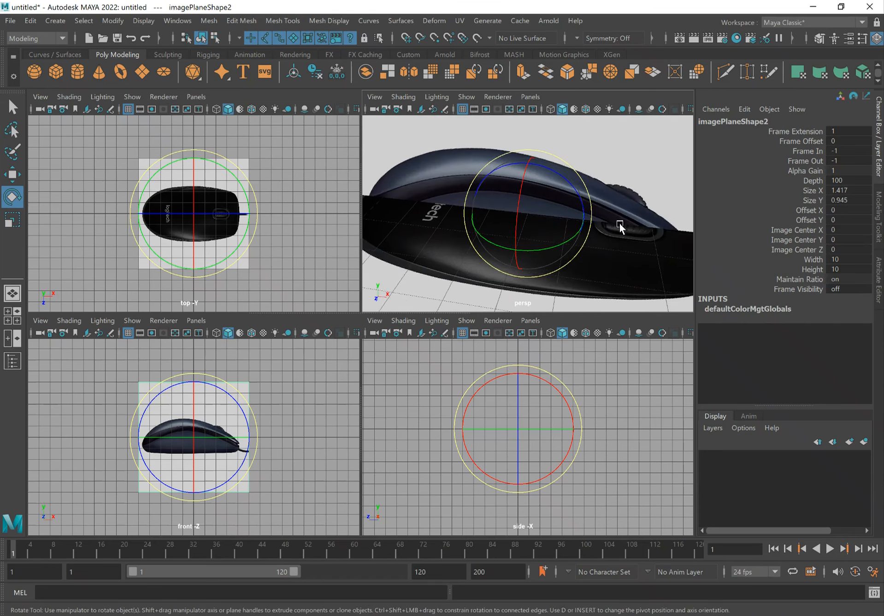
pyautogui.keyDown('alt'); pyautogui.moveTo(618, 223); pyautogui.dragTo(556, 213, button='right'); pyautogui.keyUp('alt')
pyautogui.keyDown('alt'); pyautogui.moveTo(555, 213); pyautogui.dragTo(627, 157); pyautogui.keyUp('alt')
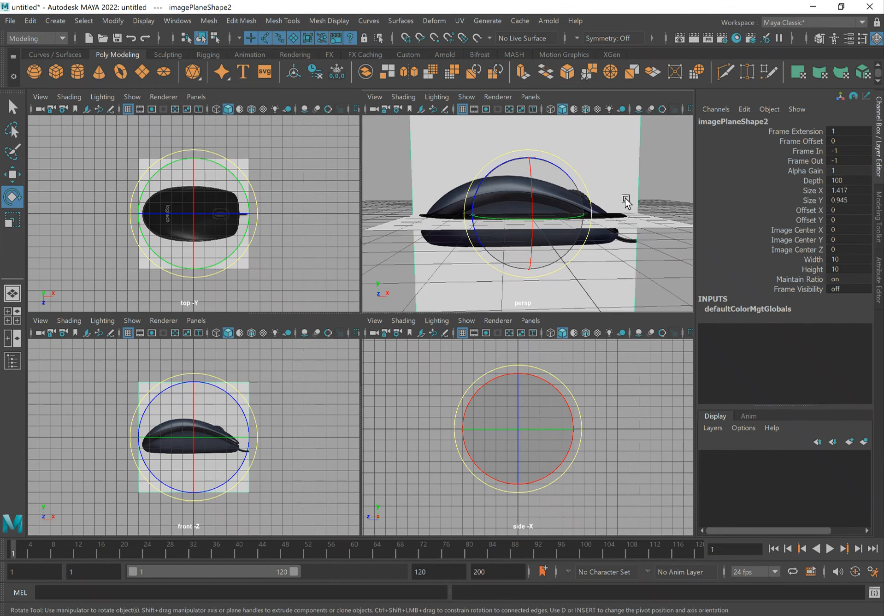
pyautogui.press('w')
pyautogui.moveTo(528, 158); pyautogui.dragTo(531, 138)
# Step: Move the PC_Mouse_Side image plane back to Z -12 with grid snapping
pyautogui.keyDown('alt'); pyautogui.moveTo(657, 205); pyautogui.dragTo(587, 227); pyautogui.keyUp('alt')
pyautogui.keyDown('alt'); pyautogui.moveTo(638, 257); pyautogui.dragTo(552, 233, button='right'); pyautogui.keyUp('alt')
pyautogui.moveTo(552, 234)
pyautogui.keyDown('alt'); pyautogui.mouseDown()
pyautogui.moveTo(514, 238)
pyautogui.moveTo(552, 241)
pyautogui.mouseUp(); pyautogui.keyUp('alt')
pyautogui.keyDown('alt'); pyautogui.moveTo(497, 239); pyautogui.dragTo(564, 245, button='right'); pyautogui.keyUp('alt')
pyautogui.keyDown('alt'); pyautogui.moveTo(564, 246); pyautogui.dragTo(627, 259); pyautogui.keyUp('alt')
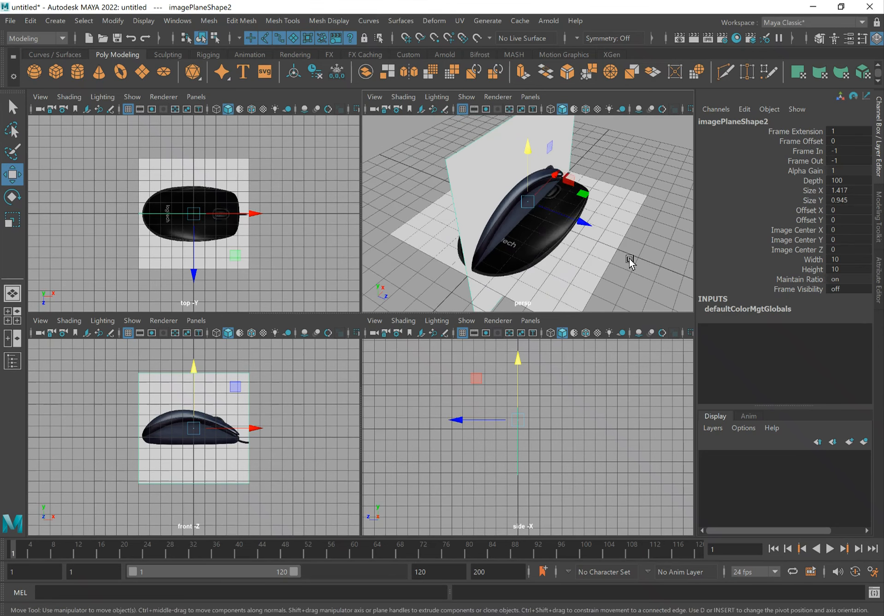
pyautogui.keyDown('alt'); pyautogui.moveTo(627, 258); pyautogui.dragTo(545, 222, button='right'); pyautogui.keyUp('alt')
pyautogui.keyDown('alt'); pyautogui.moveTo(545, 222); pyautogui.dragTo(450, 172); pyautogui.keyUp('alt')
pyautogui.press('x')
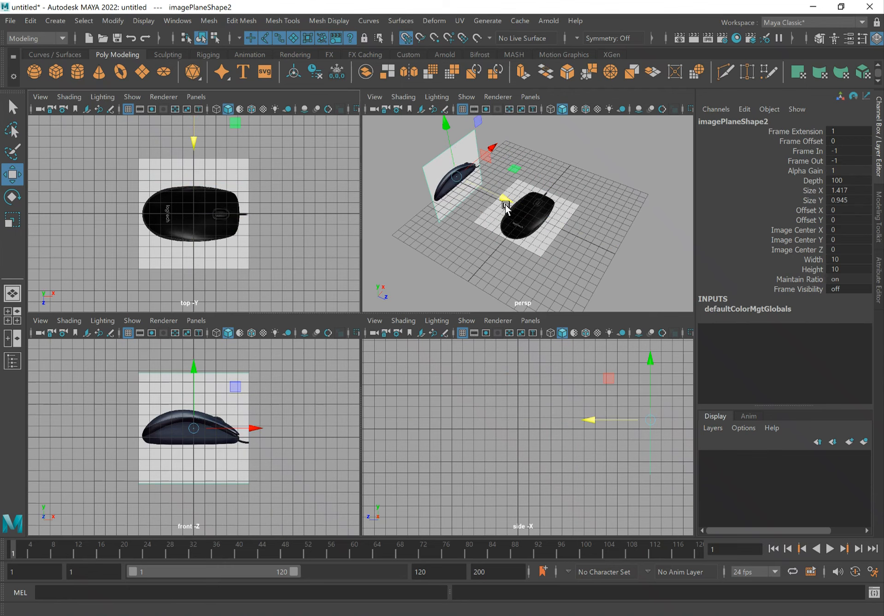
pyautogui.moveTo(505, 207); pyautogui.dragTo(461, 175)
# Step: Lower the top-view image plane to Y -4 with grid snapping
pyautogui.keyDown('alt'); pyautogui.moveTo(548, 211); pyautogui.dragTo(508, 212); pyautogui.keyUp('alt')
pyautogui.keyDown('alt'); pyautogui.moveTo(509, 212); pyautogui.dragTo(628, 260, button='right'); pyautogui.keyUp('alt')
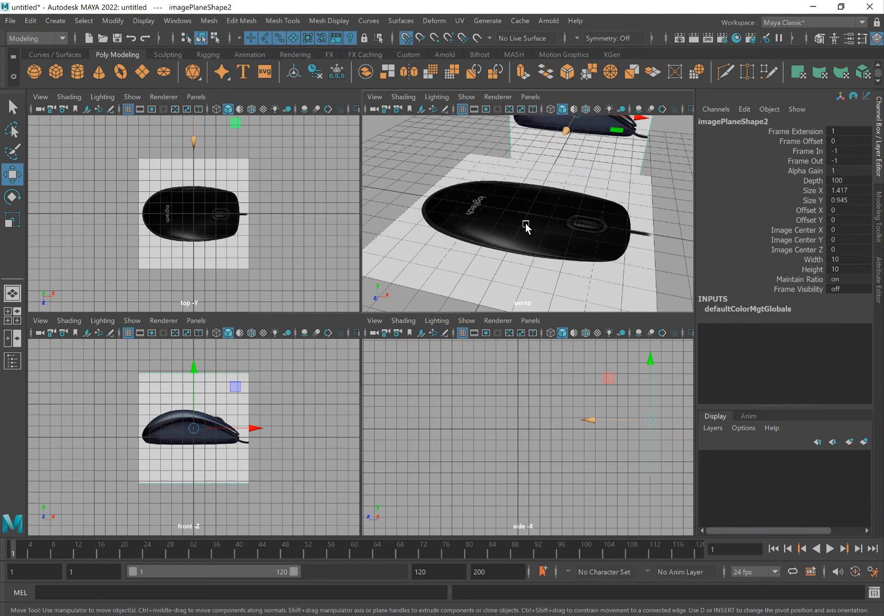
pyautogui.keyDown('alt'); pyautogui.moveTo(526, 224); pyautogui.dragTo(570, 229); pyautogui.keyUp('alt')
pyautogui.keyDown('alt'); pyautogui.moveTo(570, 229); pyautogui.dragTo(531, 209, button='right'); pyautogui.keyUp('alt')
pyautogui.keyDown('alt'); pyautogui.moveTo(531, 209); pyautogui.dragTo(601, 253); pyautogui.keyUp('alt')
pyautogui.moveTo(526, 153); pyautogui.dragTo(521, 258)
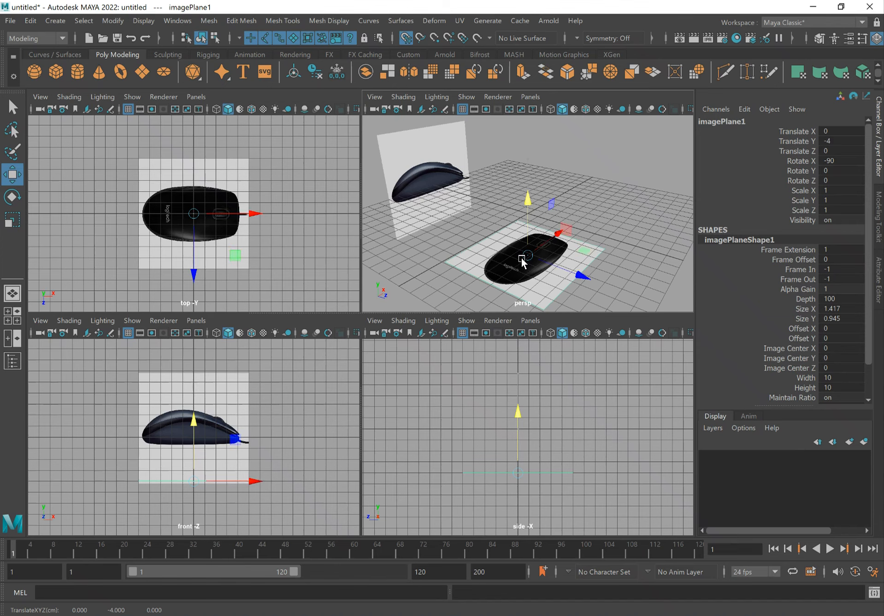
# Step: Create a display layer from both selected image planes
pyautogui.moveTo(603, 217)
pyautogui.keyDown('alt'); pyautogui.mouseDown()
pyautogui.moveTo(608, 199)
pyautogui.moveTo(560, 221)
pyautogui.moveTo(576, 199)
pyautogui.moveTo(592, 211)
pyautogui.mouseUp(); pyautogui.keyUp('alt')
pyautogui.keyDown('alt'); pyautogui.moveTo(547, 169); pyautogui.dragTo(680, 161); pyautogui.keyUp('alt')
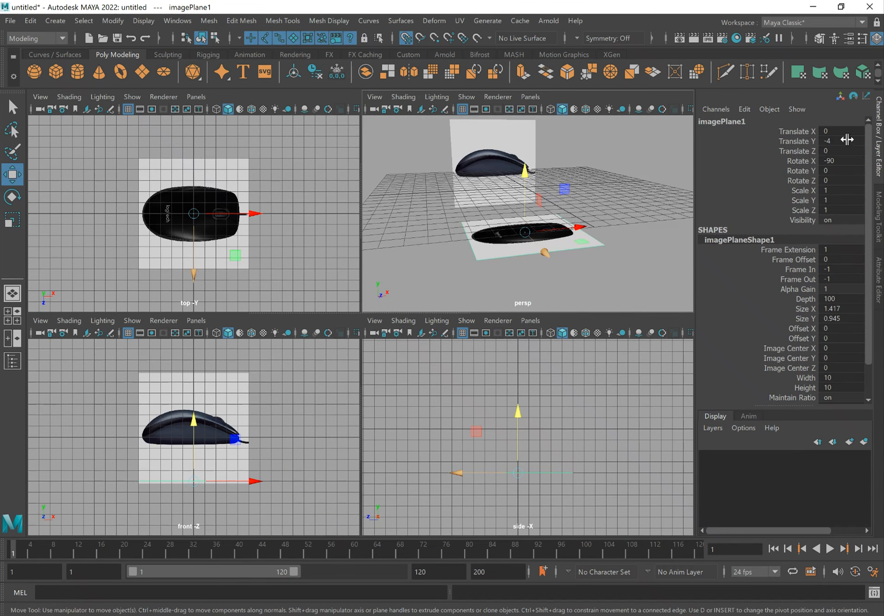
pyautogui.press('q')
pyautogui.click(485, 250)
pyautogui.keyDown('alt'); pyautogui.moveTo(509, 248); pyautogui.dragTo(655, 295); pyautogui.keyUp('alt')
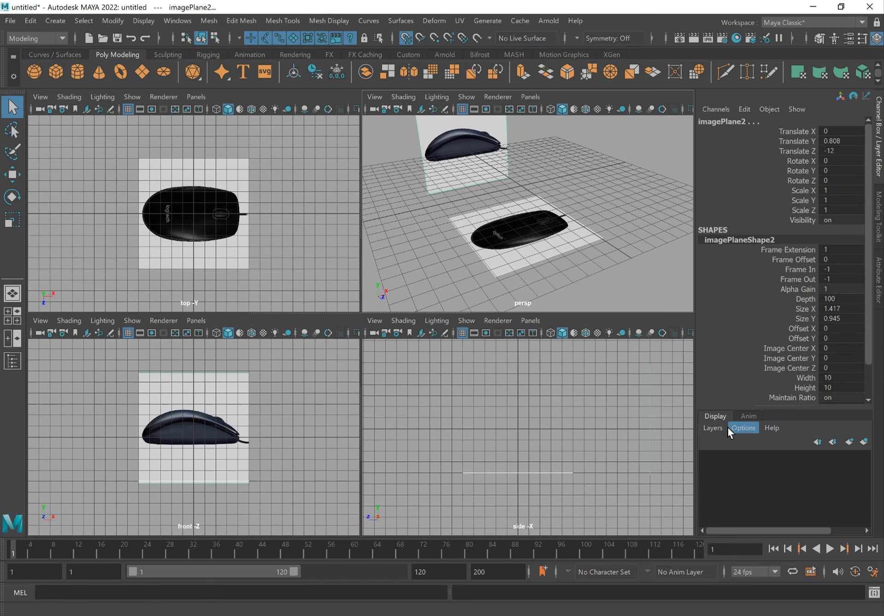
pyautogui.click(714, 427)
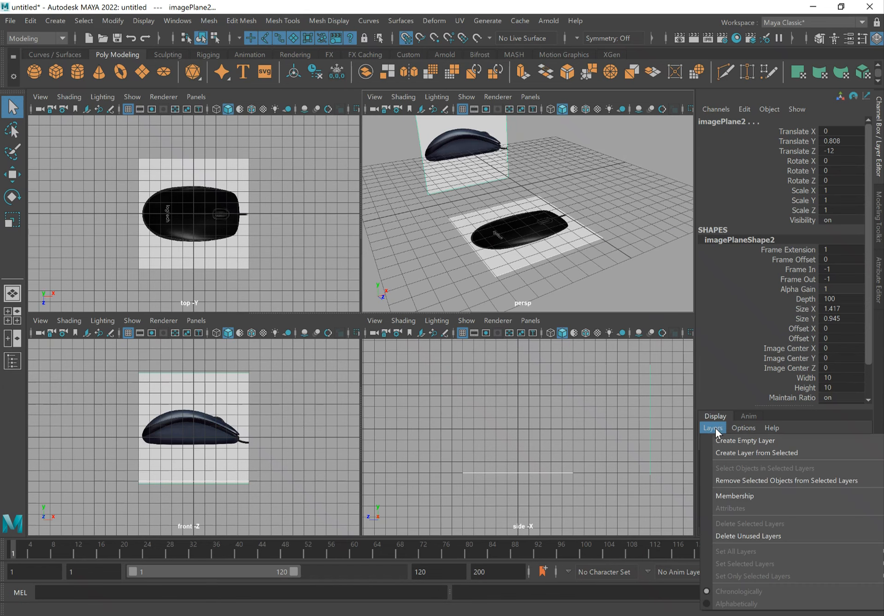
pyautogui.click(766, 453)
# Step: Rename the new display layer ImgPlaneLayer
pyautogui.doubleClick(760, 457)
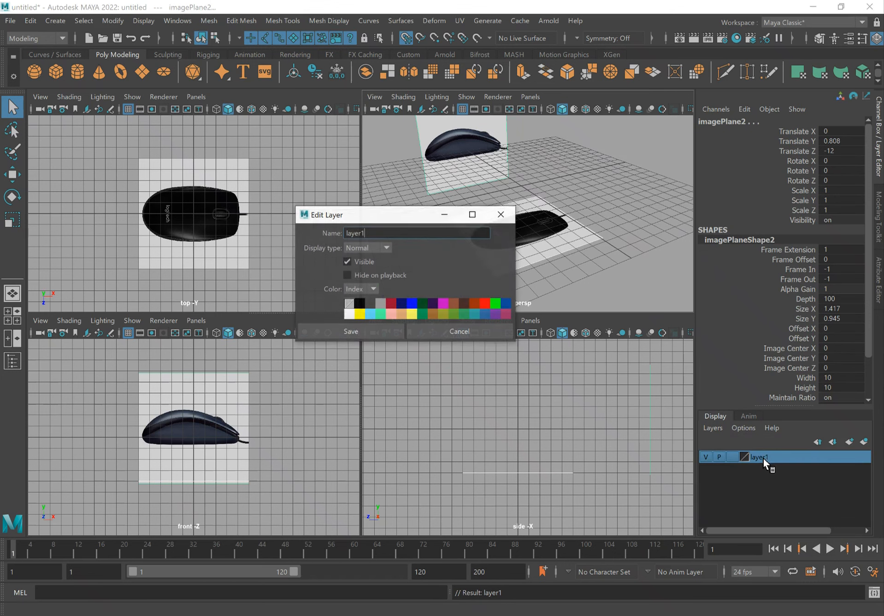
pyautogui.doubleClick(378, 233)
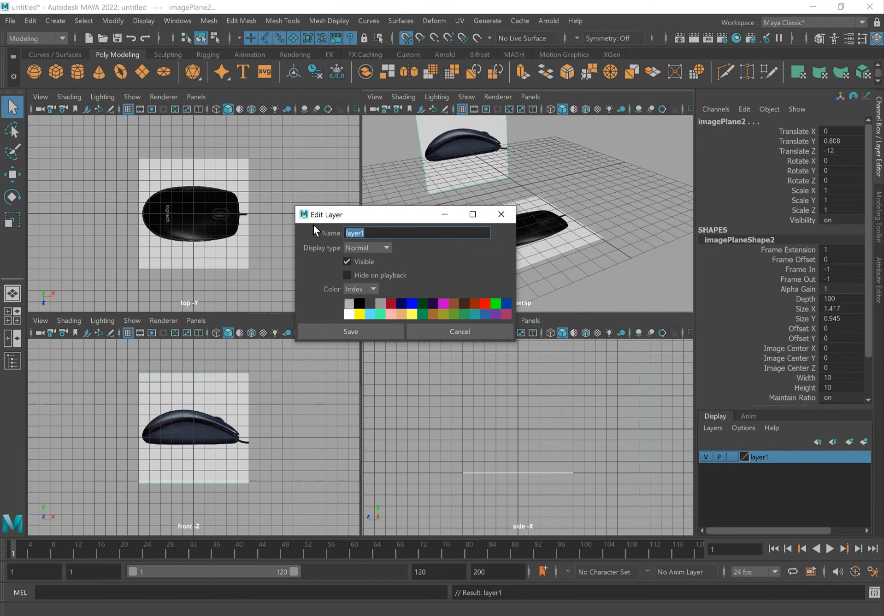
pyautogui.write('ImgPlaneLayer')
pyautogui.click(379, 333)
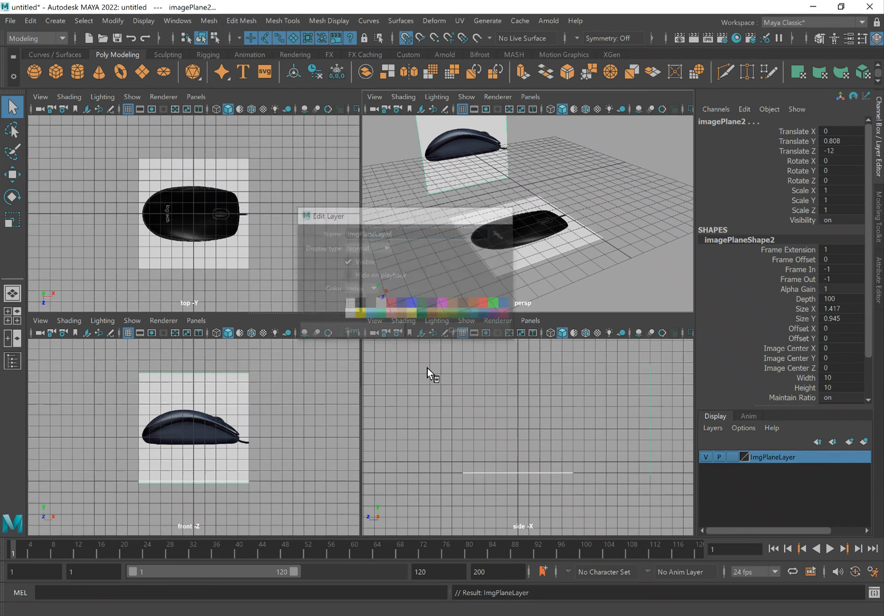
# Step: Cycle ImgPlaneLayer's display type through Template to Reference and test that the image planes cannot be selected
pyautogui.click(733, 456)
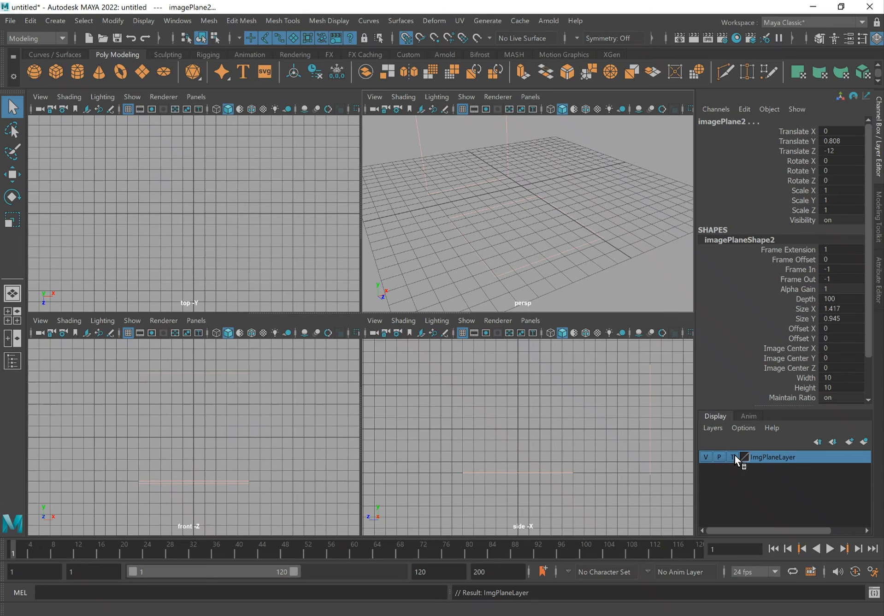
pyautogui.click(733, 456)
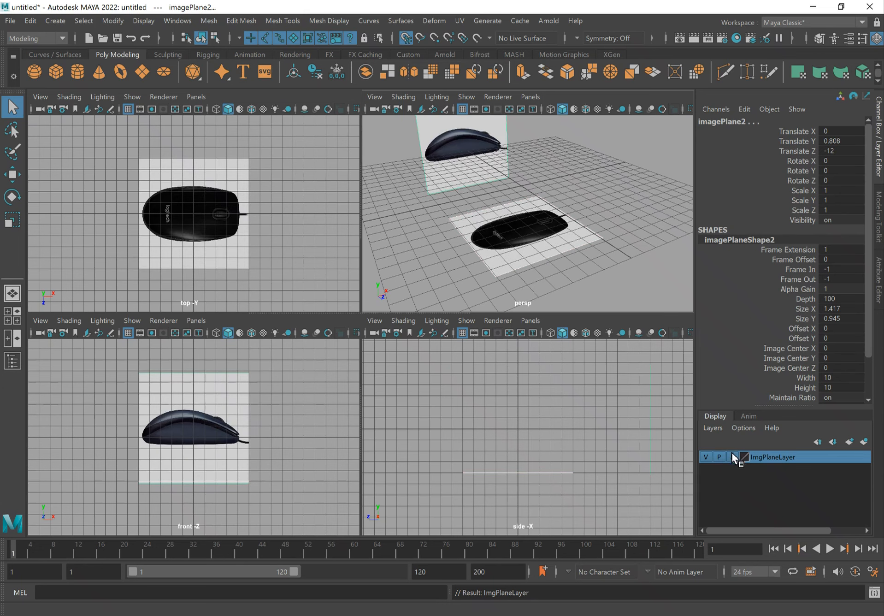
pyautogui.click(592, 265)
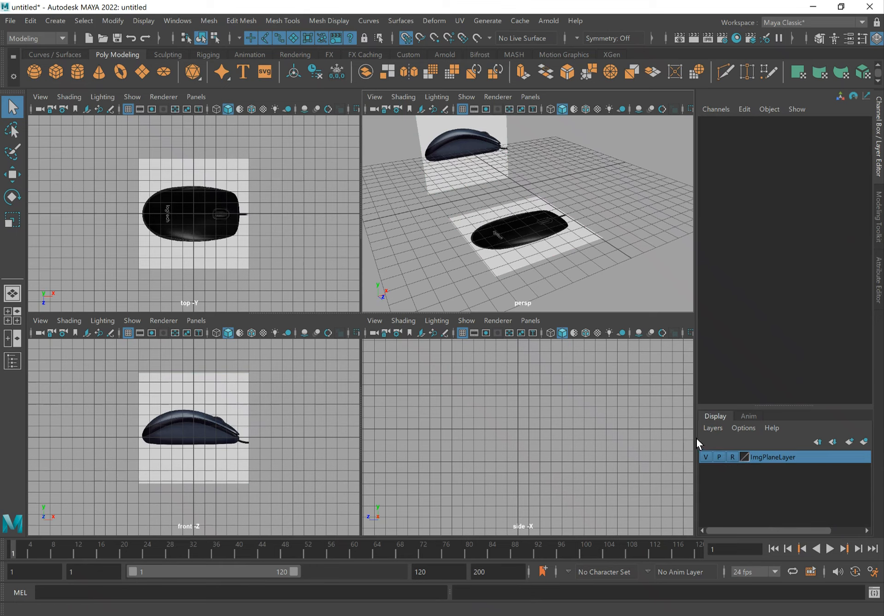
# Step: Select both image planes and set their Scale X, Y and Z to 3
pyautogui.keyDown('alt'); pyautogui.moveTo(529, 241); pyautogui.dragTo(509, 188); pyautogui.keyUp('alt')
pyautogui.scroll(-5, 562, 217)
pyautogui.moveTo(593, 153); pyautogui.dragTo(542, 243)
pyautogui.moveTo(835, 191); pyautogui.dragTo(842, 209)
pyautogui.moveTo(579, 174)
pyautogui.keyDown('alt'); pyautogui.mouseDown()
pyautogui.moveTo(601, 162)
pyautogui.moveTo(584, 164)
pyautogui.moveTo(583, 194)
pyautogui.mouseUp(); pyautogui.keyUp('alt')
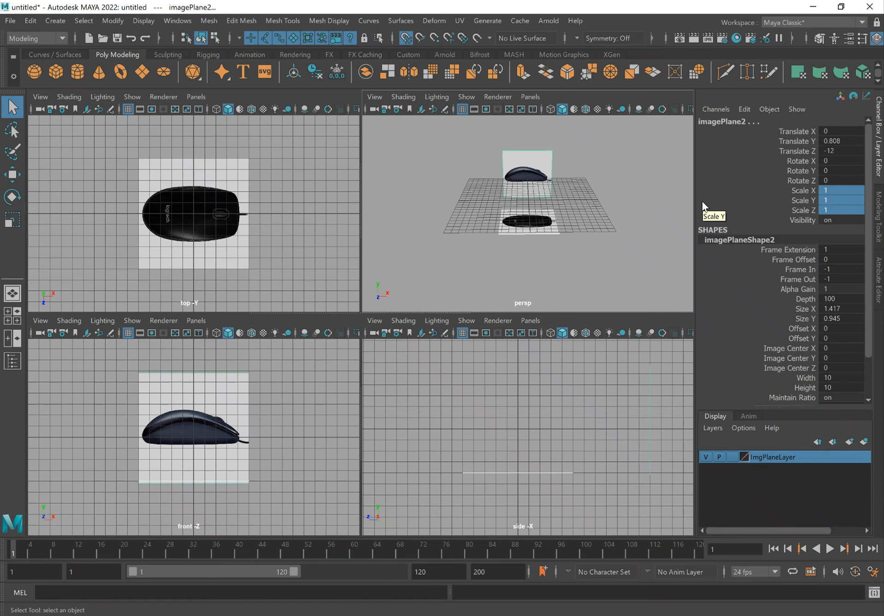
pyautogui.press('3')
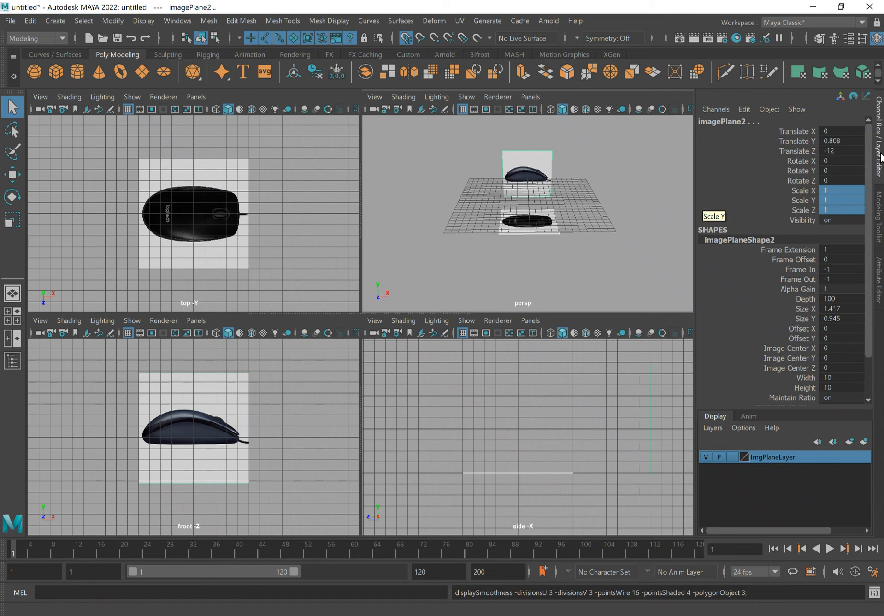
pyautogui.doubleClick(842, 191)
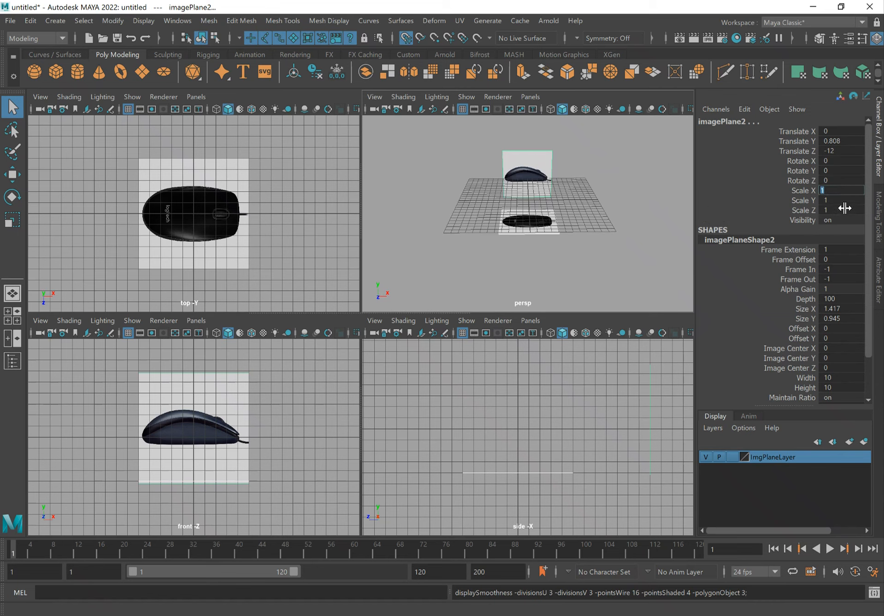
pyautogui.keyDown('shift'); pyautogui.click(844, 209); pyautogui.keyUp('shift')
pyautogui.press('Return')
pyautogui.keyDown('alt'); pyautogui.moveTo(572, 223); pyautogui.dragTo(544, 195); pyautogui.keyUp('alt')
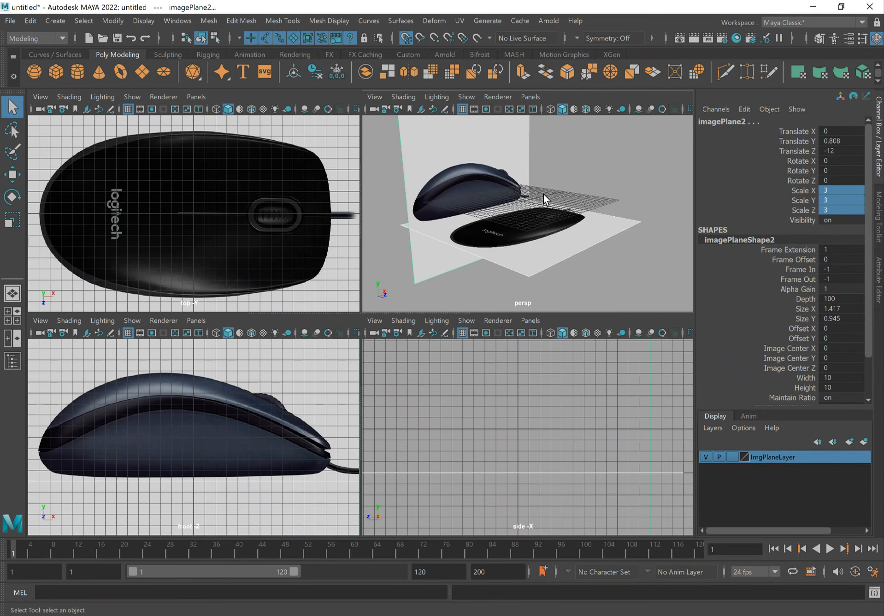
# Step: Lower the enlarged top-view image plane to Y -14
pyautogui.click(625, 219)
pyautogui.press('w')
pyautogui.moveTo(522, 162); pyautogui.dragTo(535, 276)
pyautogui.keyDown('alt'); pyautogui.moveTo(592, 454); pyautogui.dragTo(511, 438, button='right'); pyautogui.keyUp('alt')
pyautogui.moveTo(594, 182)
pyautogui.keyDown('alt'); pyautogui.mouseDown()
pyautogui.moveTo(577, 204)
pyautogui.moveTo(552, 197)
pyautogui.moveTo(570, 189)
pyautogui.moveTo(573, 173)
pyautogui.moveTo(598, 172)
pyautogui.mouseUp(); pyautogui.keyUp('alt')
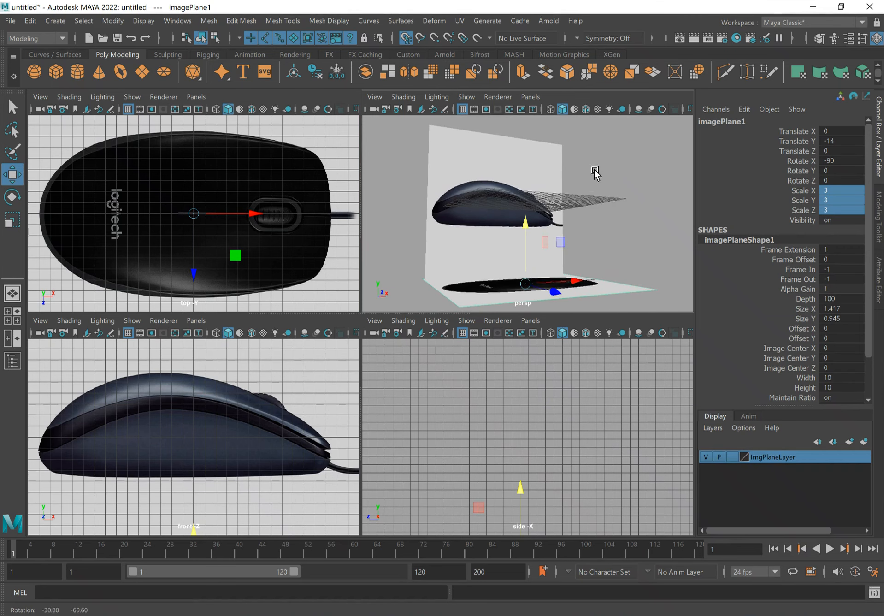
# Step: Set ImgPlaneLayer's display type to Reference and clear the selection
pyautogui.click(732, 456)
pyautogui.click(732, 456)
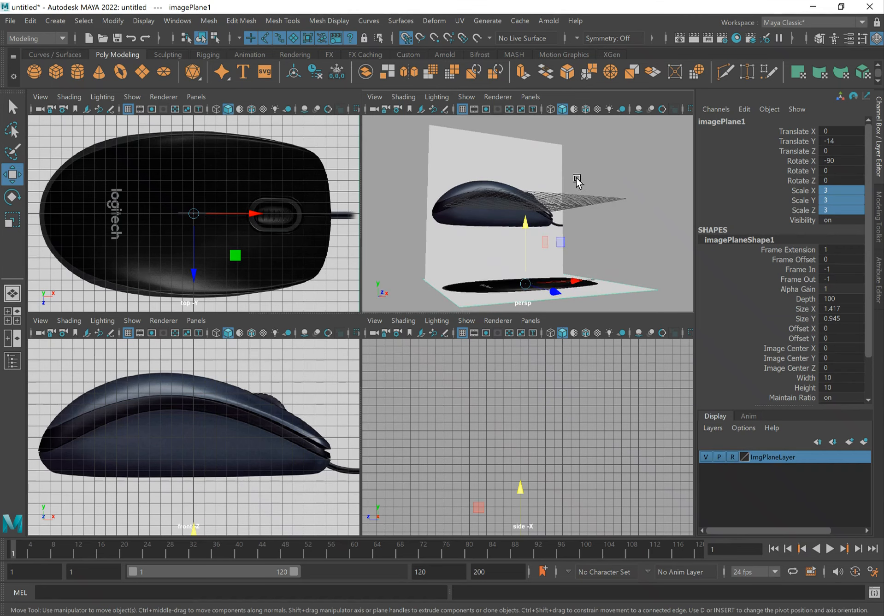
pyautogui.click(582, 221)
pyautogui.keyDown('alt'); pyautogui.moveTo(582, 221); pyautogui.dragTo(610, 258); pyautogui.keyUp('alt')
# Step: Return ImgPlaneLayer to Normal display and move the PC_Mouse_Side image plane farther back along Z, away from the grid
pyautogui.click(731, 457)
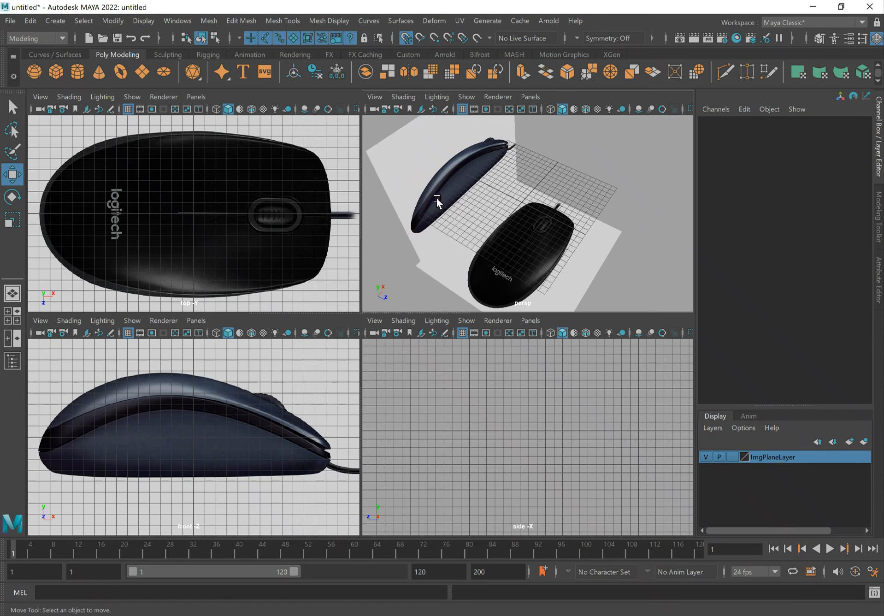
pyautogui.click(442, 199)
pyautogui.moveTo(517, 198); pyautogui.dragTo(401, 152)
# Step: Lock the repositioned image planes by setting ImgPlaneLayer to Reference again
pyautogui.click(732, 456)
pyautogui.click(732, 457)
pyautogui.keyDown('alt'); pyautogui.moveTo(479, 217); pyautogui.dragTo(574, 225); pyautogui.keyUp('alt')
pyautogui.click(609, 169)
pyautogui.keyDown('alt'); pyautogui.moveTo(609, 169); pyautogui.dragTo(566, 184); pyautogui.keyUp('alt')
# Step: Inspect both reference planes in the full-size perspective view and return to the four-view layout
pyautogui.press('space')
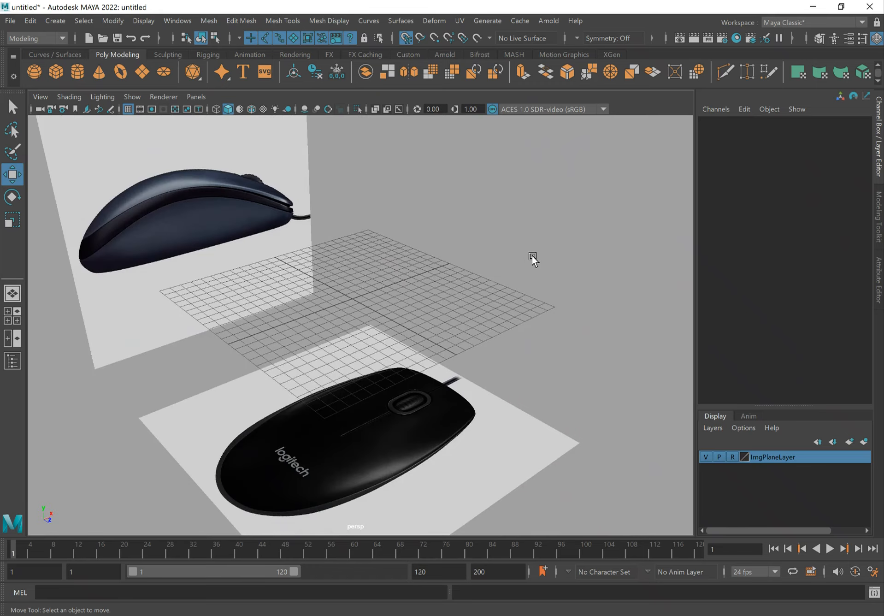
pyautogui.keyDown('alt'); pyautogui.moveTo(533, 255); pyautogui.dragTo(490, 245); pyautogui.keyUp('alt')
pyautogui.press('space')
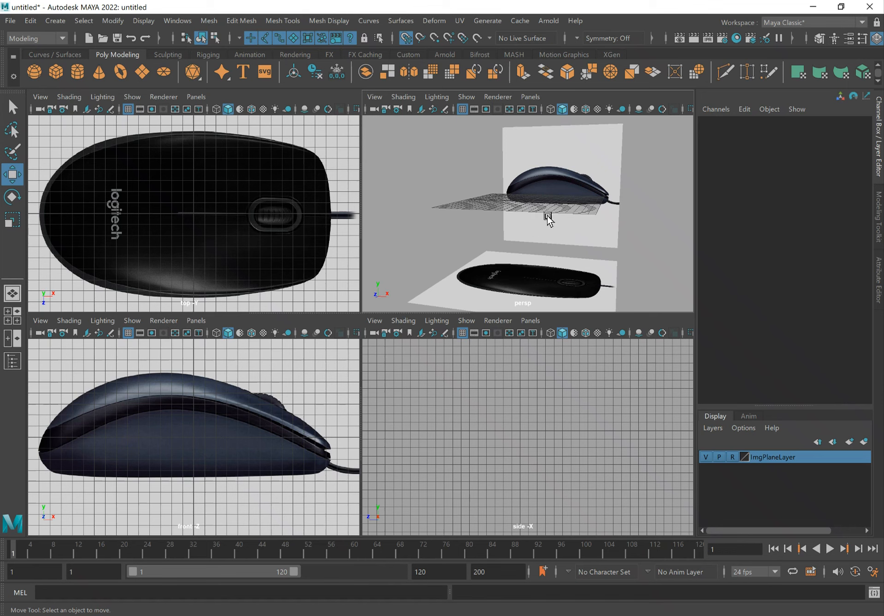
pyautogui.click(13, 295)
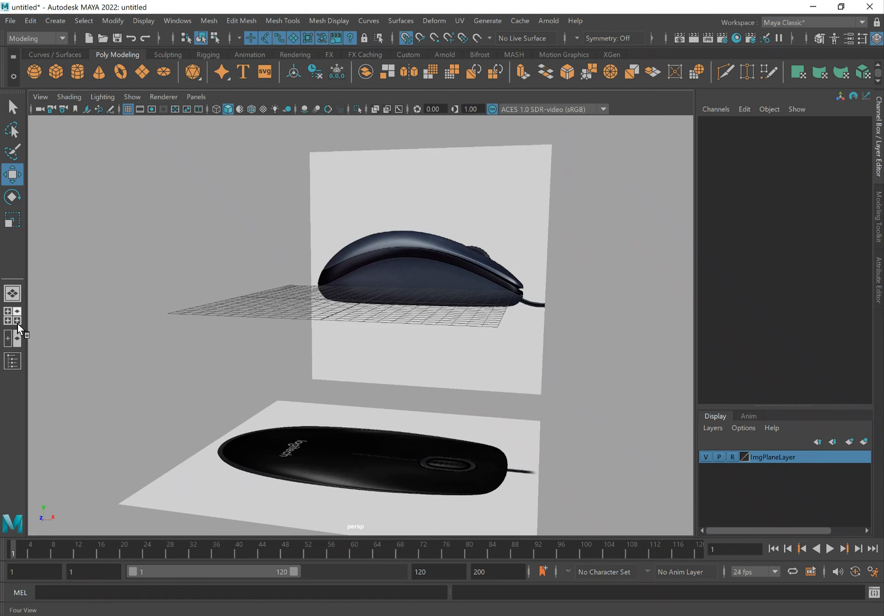
pyautogui.click(16, 319)
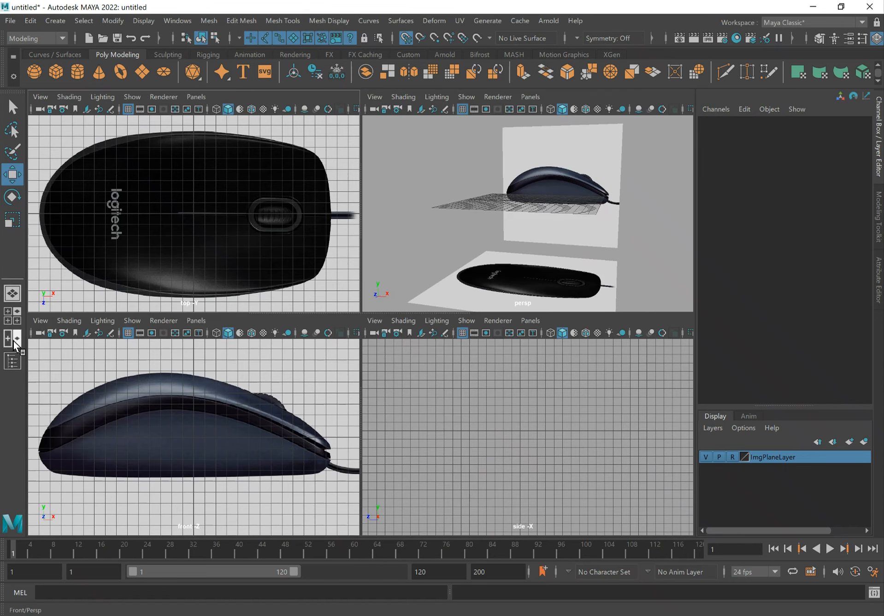
# Step: Examine both mouse reference planes in the split front and perspective layout and in the full-size perspective view
pyautogui.click(14, 339)
pyautogui.click(15, 364)
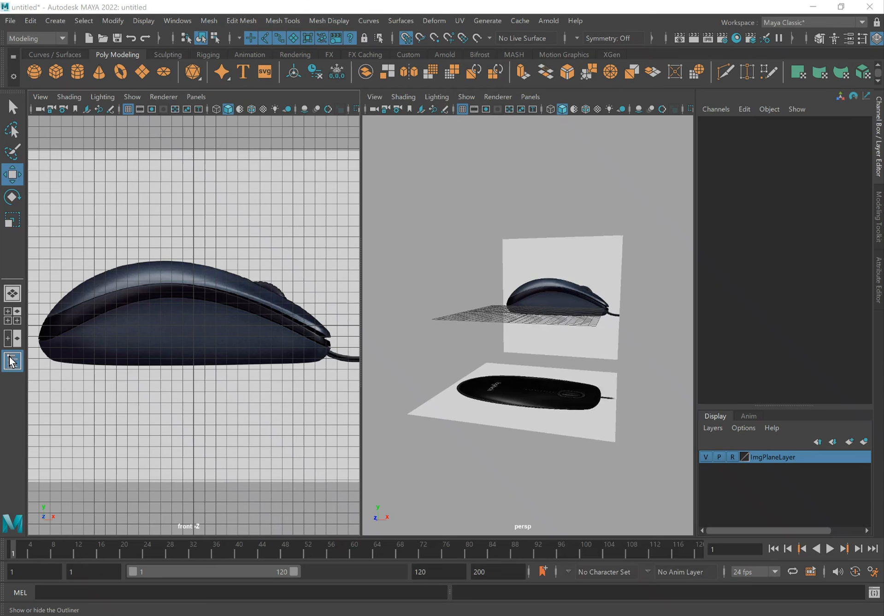
pyautogui.click(688, 238)
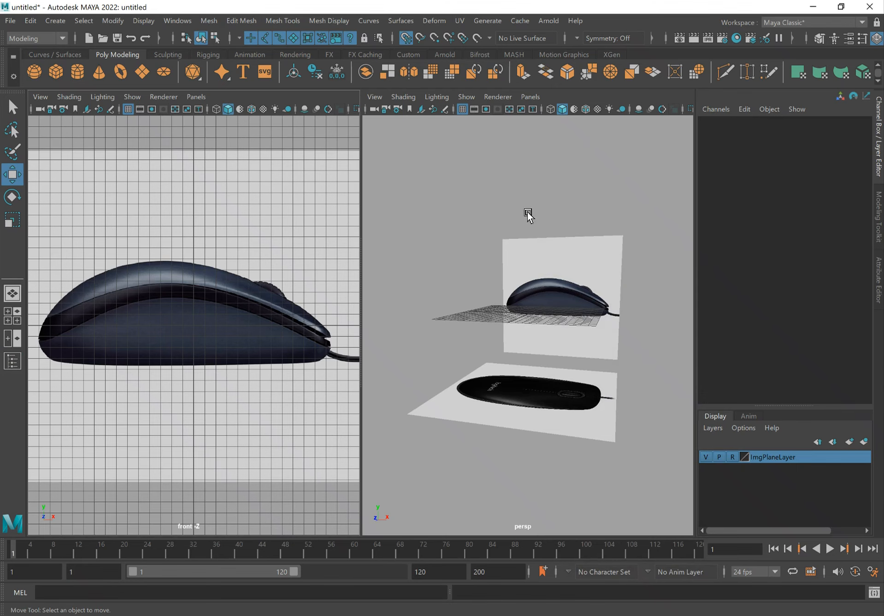
pyautogui.press('space')
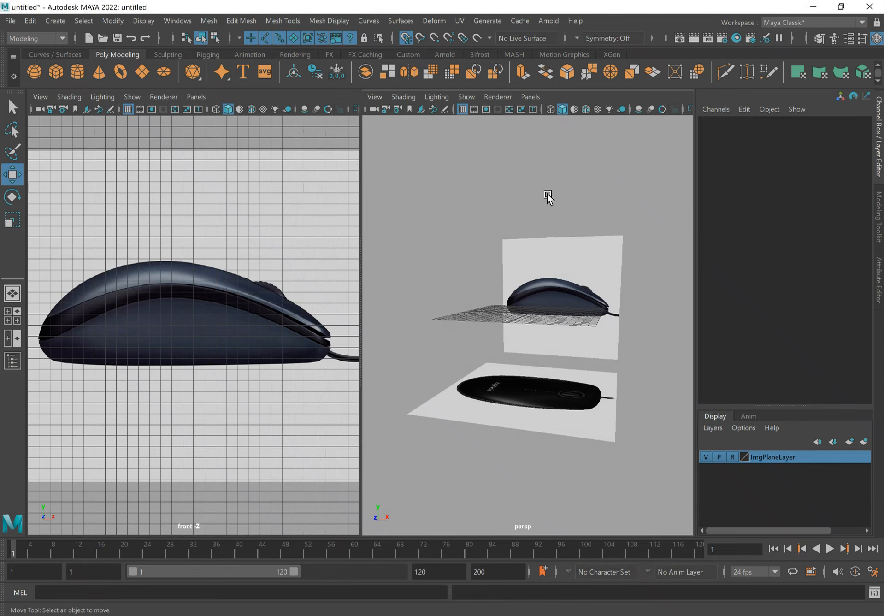
pyautogui.press('space')
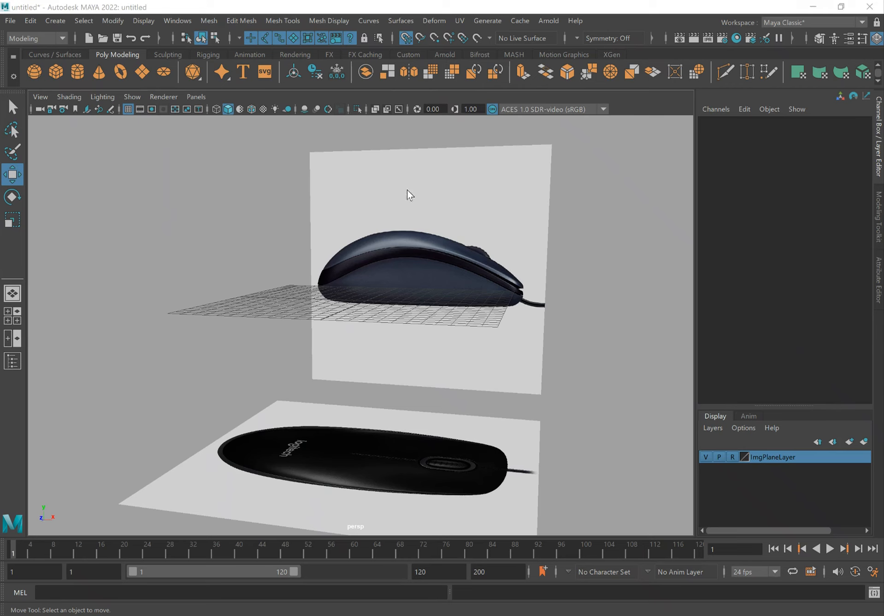
pyautogui.press('space')
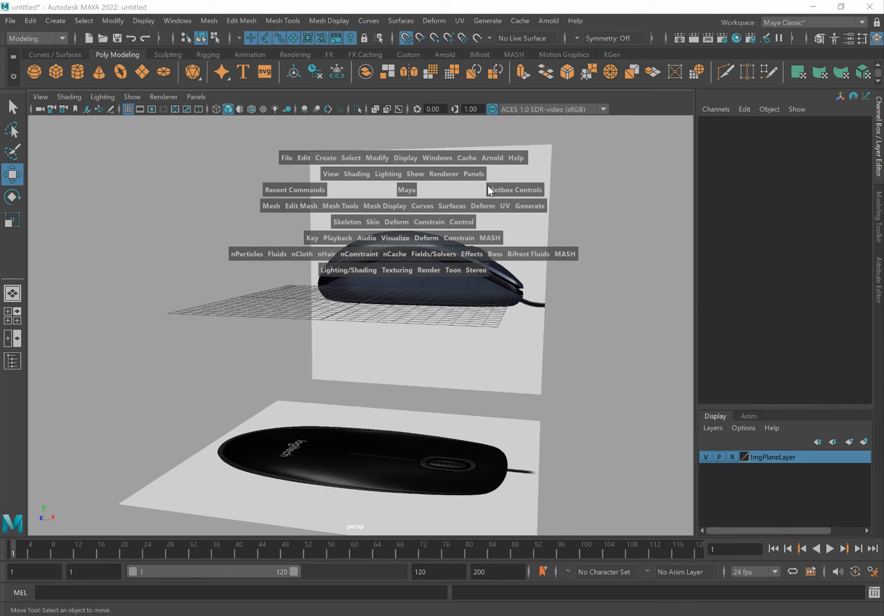
pyautogui.keyDown('alt'); pyautogui.moveTo(510, 221); pyautogui.dragTo(474, 260); pyautogui.keyUp('alt')
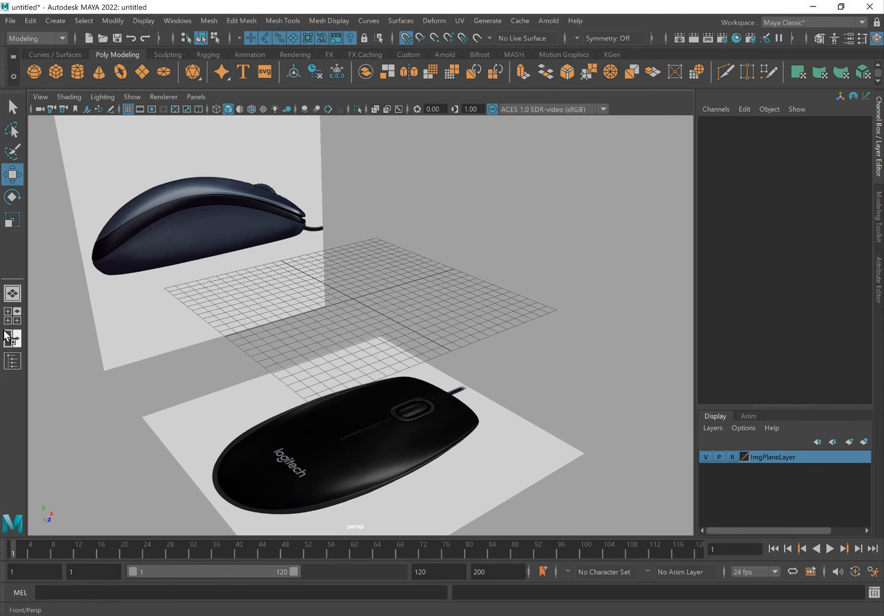
pyautogui.click(11, 338)
pyautogui.click(11, 339)
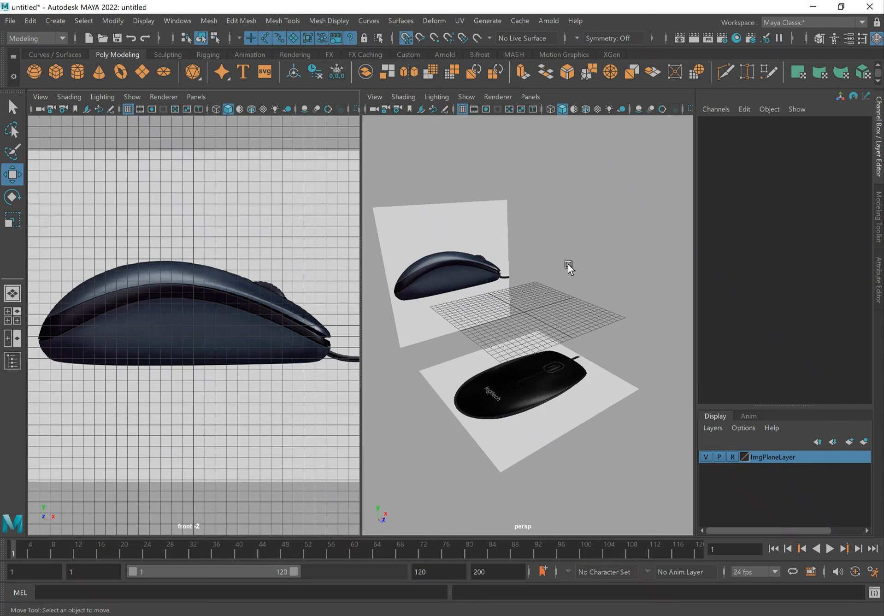
pyautogui.click(13, 293)
# Step: Create a polygon cube at the origin in the full-size front view and set its height to 2.4
pyautogui.keyDown('alt'); pyautogui.moveTo(463, 249); pyautogui.dragTo(470, 273); pyautogui.keyUp('alt')
pyautogui.press('space')
pyautogui.press('space')
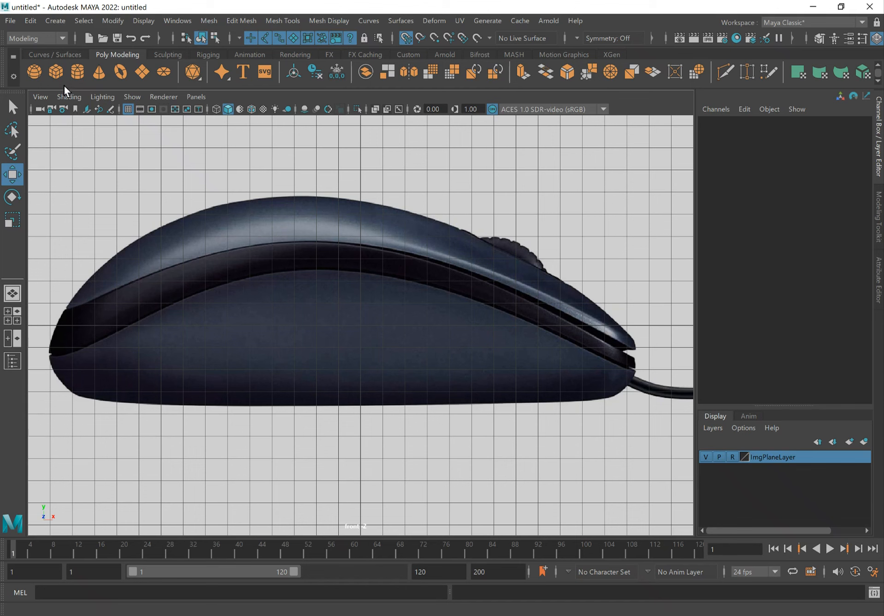
pyautogui.click(55, 72)
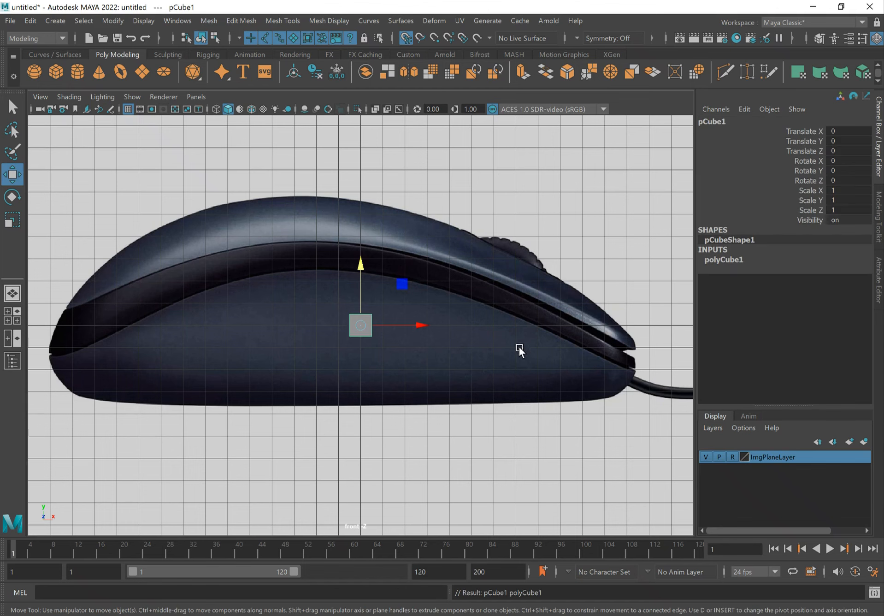
pyautogui.click(734, 264)
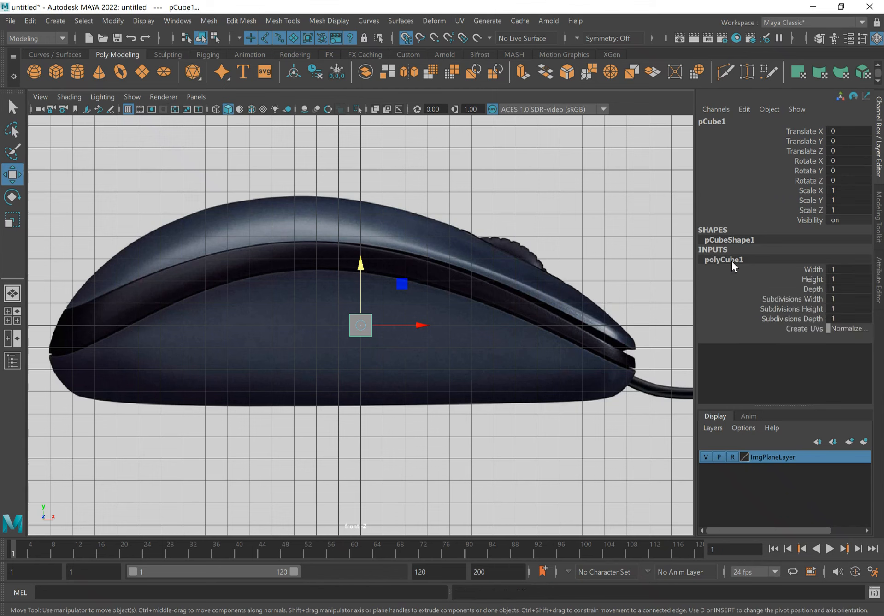
pyautogui.click(813, 280)
pyautogui.moveTo(485, 297)
pyautogui.mouseDown(button='middle')
pyautogui.moveTo(515, 296)
pyautogui.moveTo(484, 302)
pyautogui.moveTo(490, 302)
pyautogui.mouseUp(button='middle')
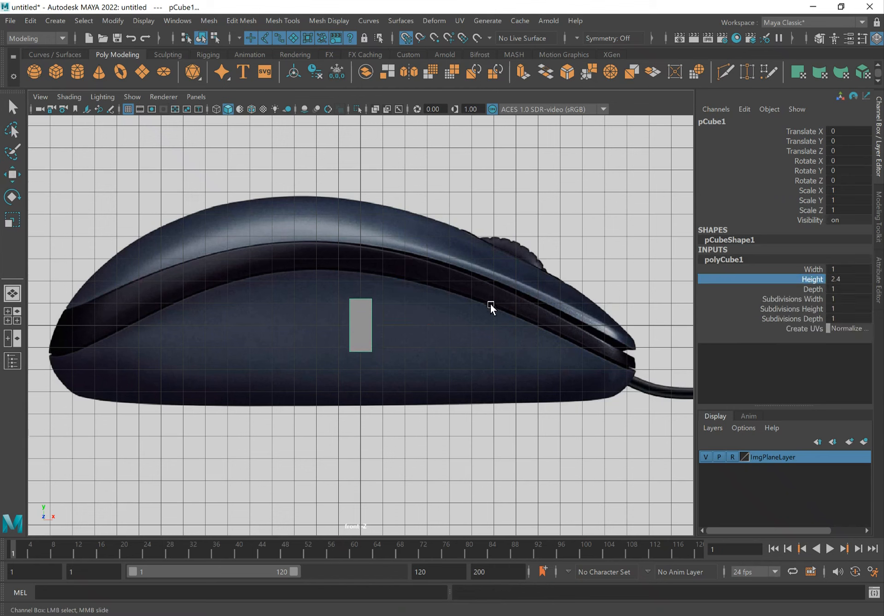
# Step: Set the cube's width to 25.7, turn off grid snapping, and lower the cube to about Y -2.209
pyautogui.click(809, 270)
pyautogui.moveTo(424, 288); pyautogui.dragTo(499, 284, button='middle')
pyautogui.press('w')
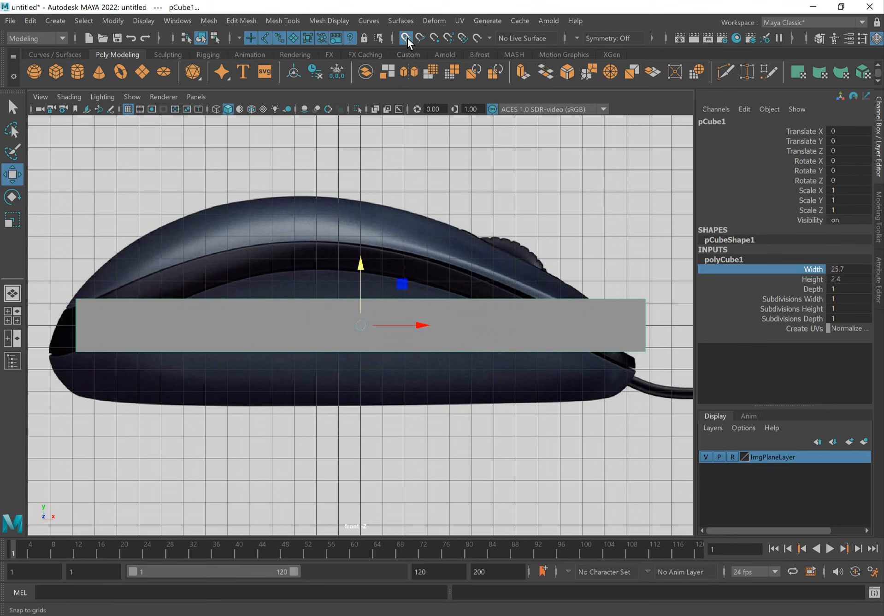
pyautogui.moveTo(362, 266); pyautogui.dragTo(358, 315)
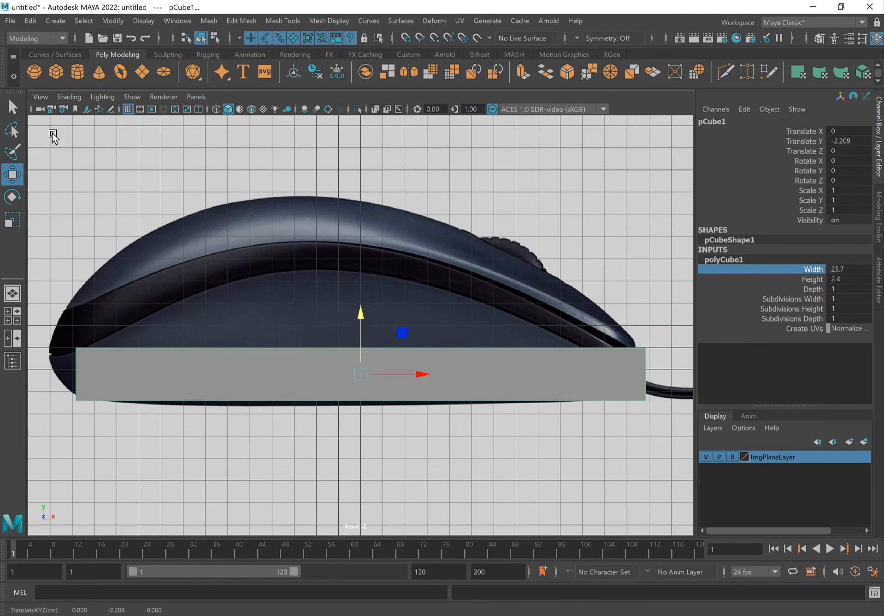
# Step: Enable X-Ray shading and align the cube with the mouse's lower body at about X -0.862, Y -2.362
pyautogui.click(41, 97)
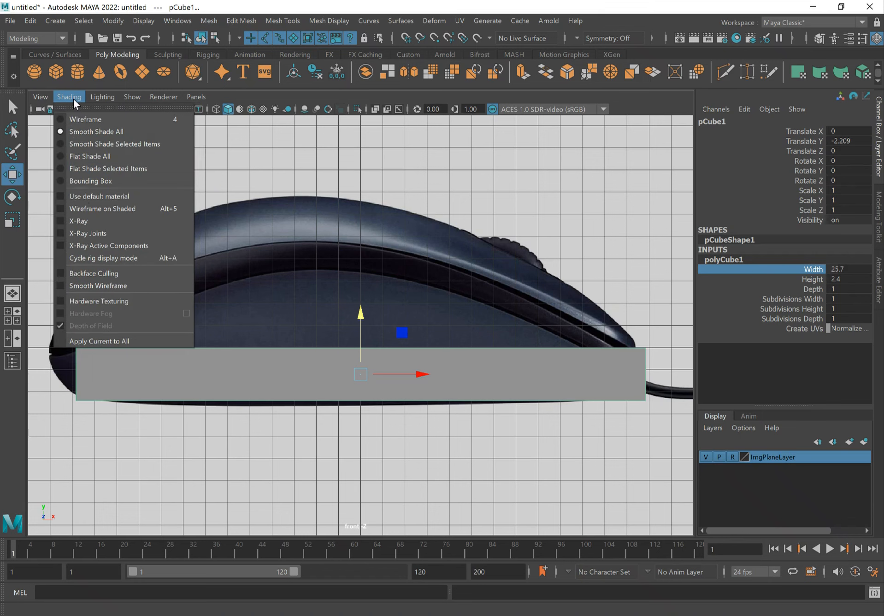
pyautogui.click(98, 224)
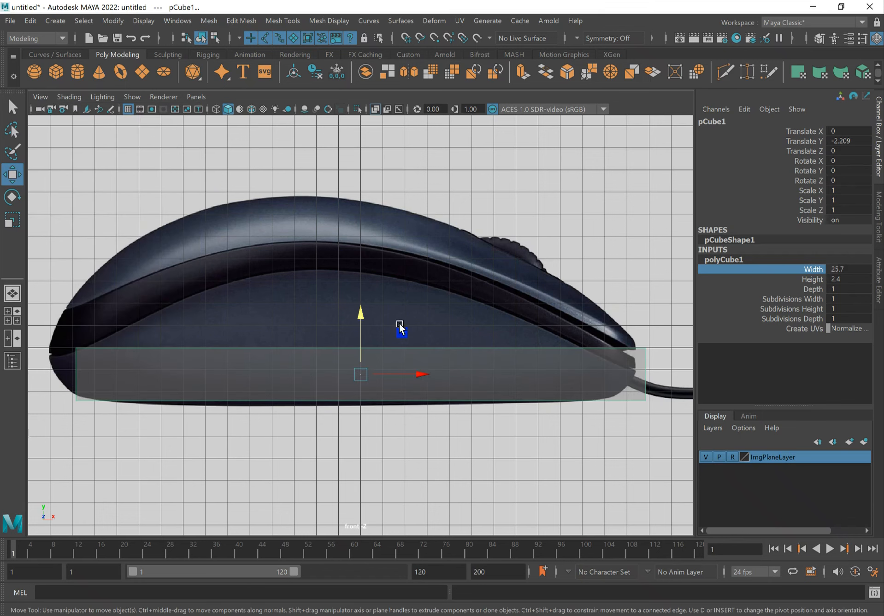
pyautogui.moveTo(427, 376); pyautogui.dragTo(401, 372)
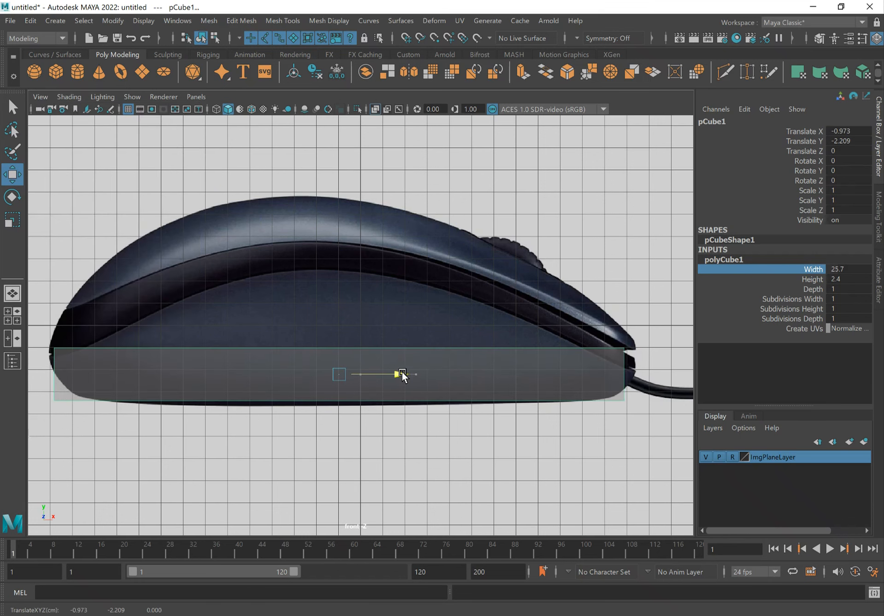
pyautogui.moveTo(343, 312); pyautogui.dragTo(336, 316)
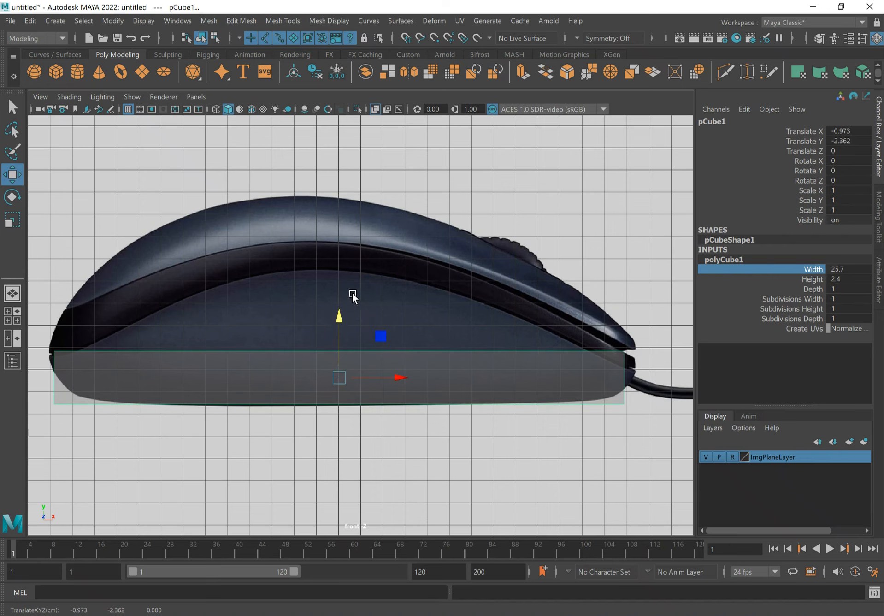
pyautogui.keyDown('alt'); pyautogui.moveTo(315, 278); pyautogui.dragTo(345, 247, button='middle'); pyautogui.keyUp('alt')
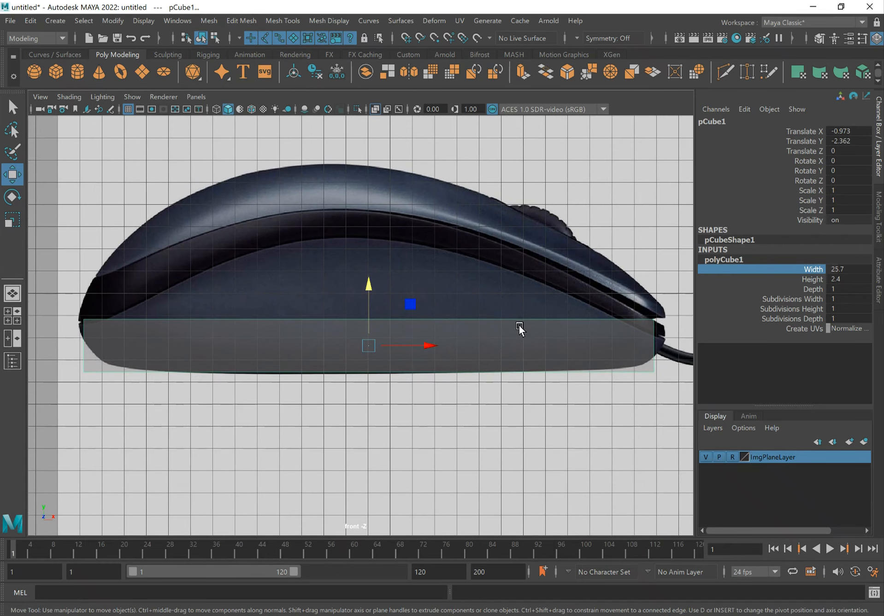
pyautogui.moveTo(424, 346); pyautogui.dragTo(429, 345)
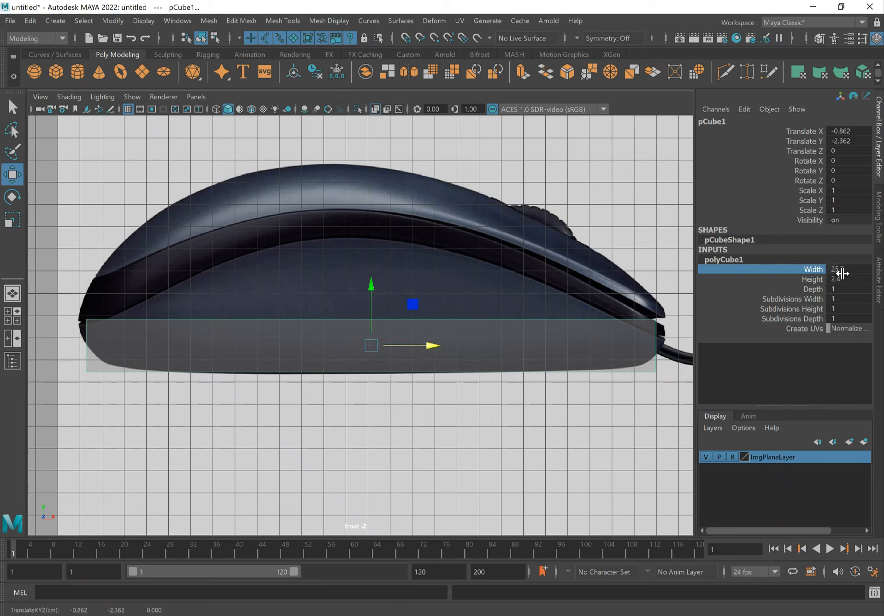
# Step: Set the cube's height to 2 and lower it to about Y -2.626 to meet the mouse's underside
pyautogui.click(811, 280)
pyautogui.click(843, 279)
pyautogui.write('2')
pyautogui.press('Tab')
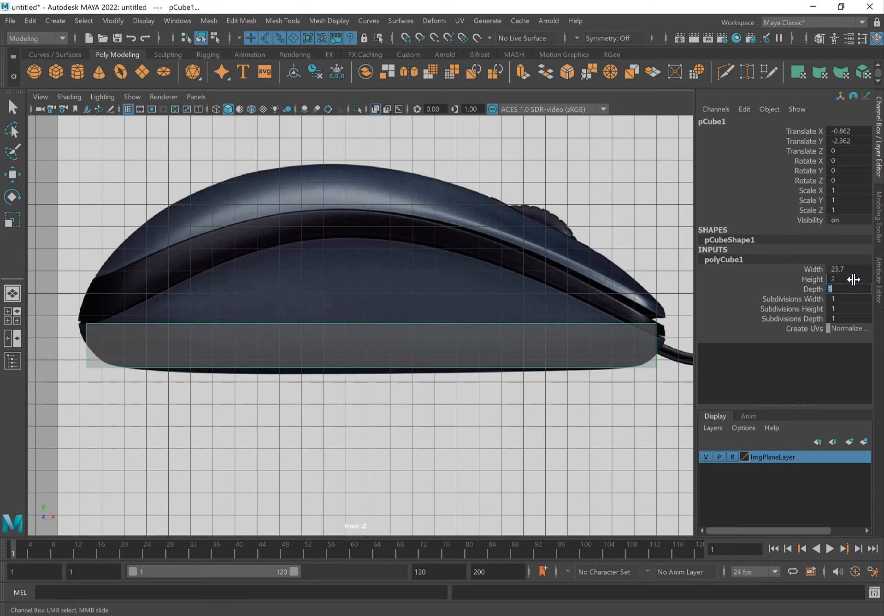
pyautogui.keyDown('alt'); pyautogui.moveTo(411, 282); pyautogui.dragTo(414, 272, button='middle'); pyautogui.keyUp('alt')
pyautogui.press('w')
pyautogui.moveTo(375, 275); pyautogui.dragTo(376, 281)
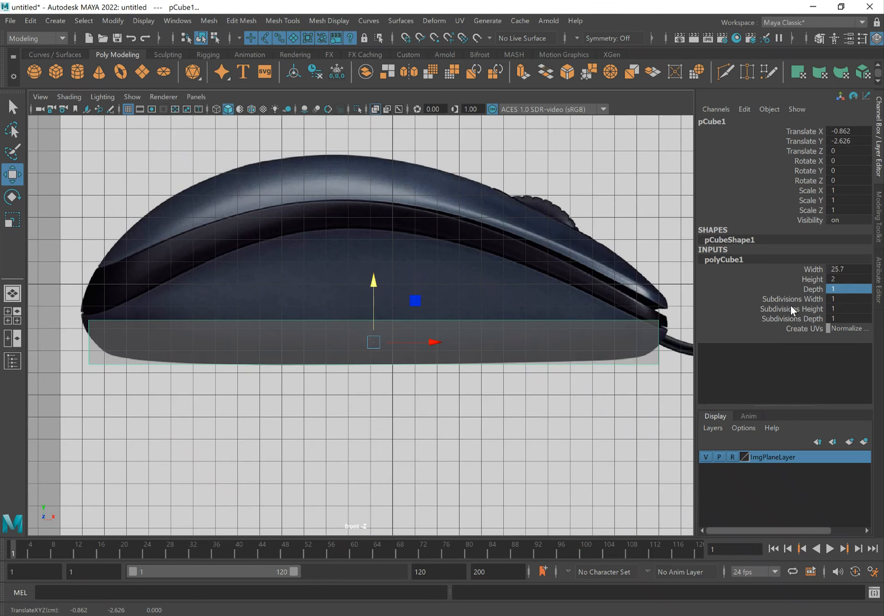
pyautogui.keyDown('alt'); pyautogui.moveTo(476, 259); pyautogui.dragTo(477, 267, button='middle'); pyautogui.keyUp('alt')
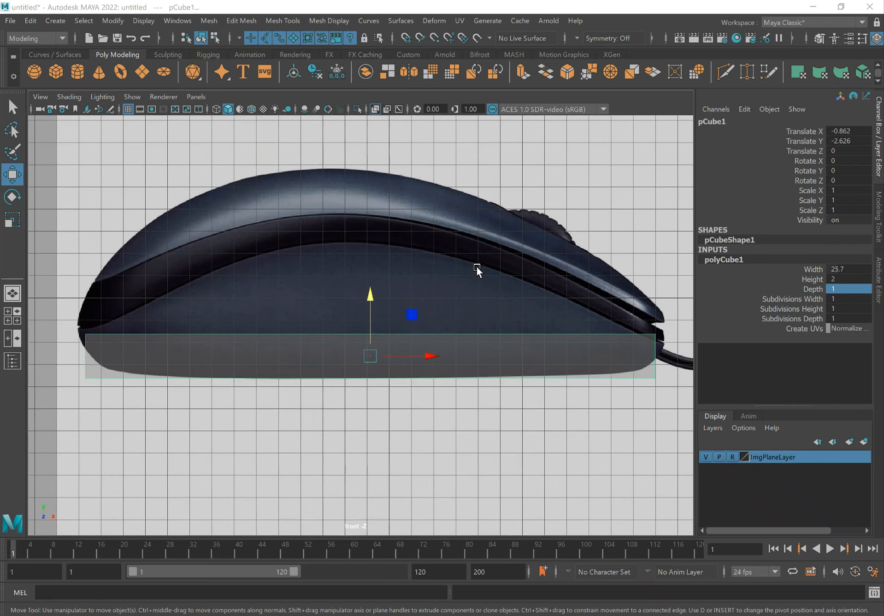
# Step: Set the cube's depth to 13 against the mouse outline in the top view
pyautogui.press('space')
pyautogui.moveTo(476, 267); pyautogui.dragTo(438, 264)
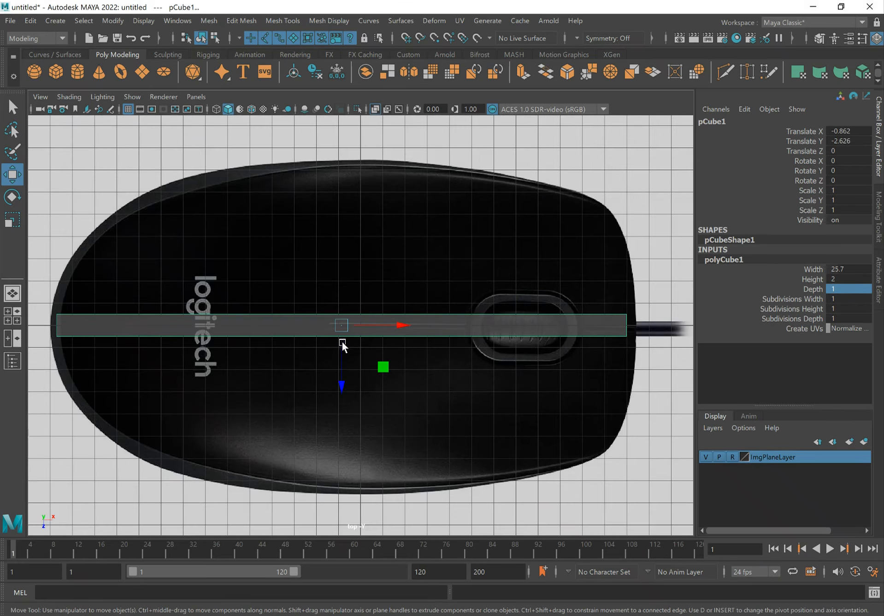
pyautogui.click(812, 280)
pyautogui.click(809, 287)
pyautogui.moveTo(343, 261); pyautogui.dragTo(418, 257, button='middle')
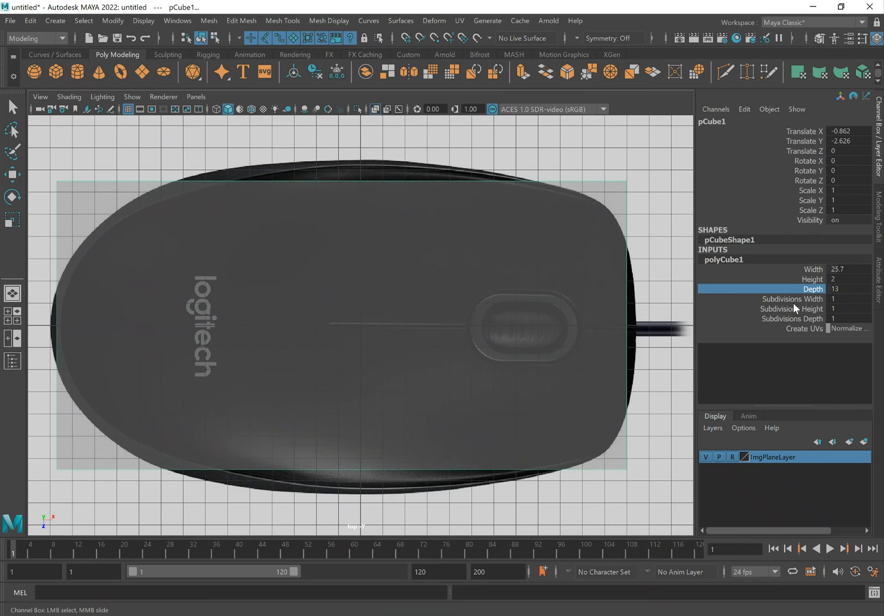
# Step: Set the cube's Subdivisions Depth to 2 and check it in the perspective view
pyautogui.click(801, 317)
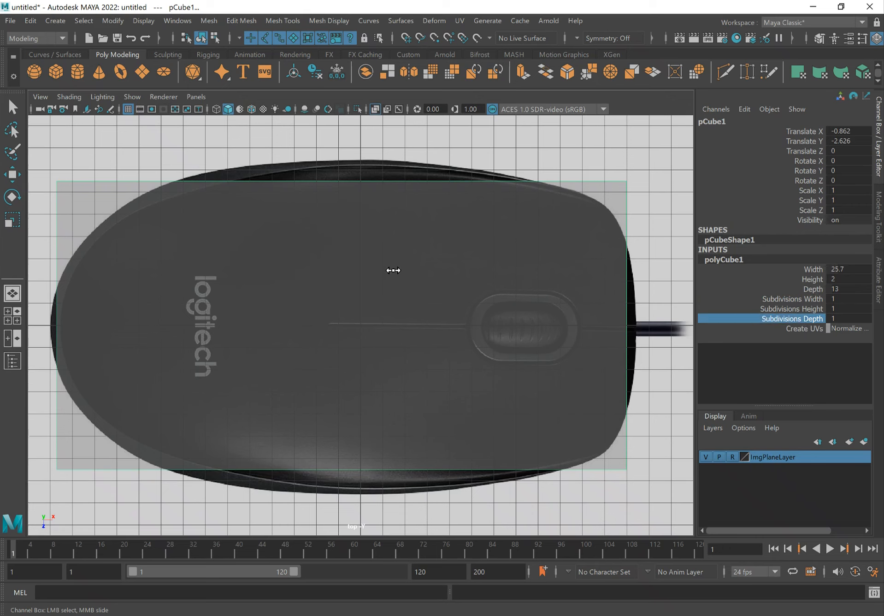
pyautogui.moveTo(393, 270); pyautogui.dragTo(418, 250, button='middle')
pyautogui.press('space')
pyautogui.moveTo(413, 268); pyautogui.dragTo(473, 279)
pyautogui.keyDown('alt'); pyautogui.moveTo(416, 299); pyautogui.dragTo(323, 314); pyautogui.keyUp('alt')
pyautogui.press('space')
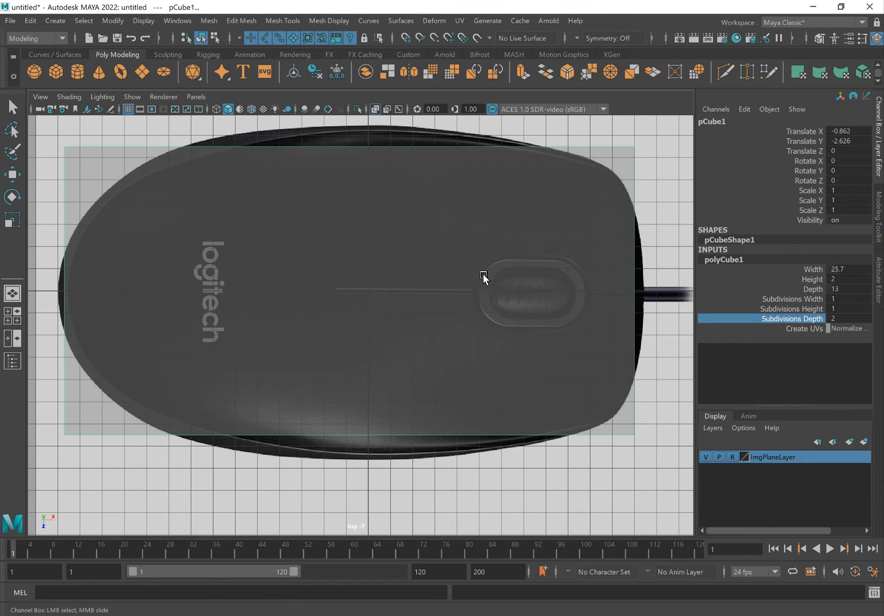
# Step: Set the cube's Subdivisions Width to 12 in the front view
pyautogui.scroll(-2, 482, 279)
pyautogui.press('space')
pyautogui.moveTo(483, 284); pyautogui.dragTo(408, 309)
pyautogui.press('space')
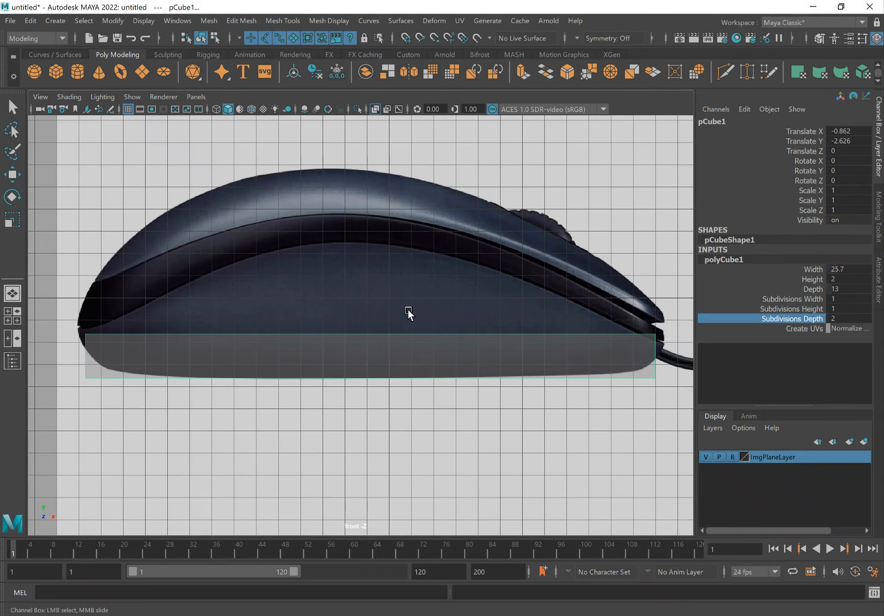
pyautogui.click(796, 301)
pyautogui.moveTo(440, 315); pyautogui.dragTo(482, 307, button='middle')
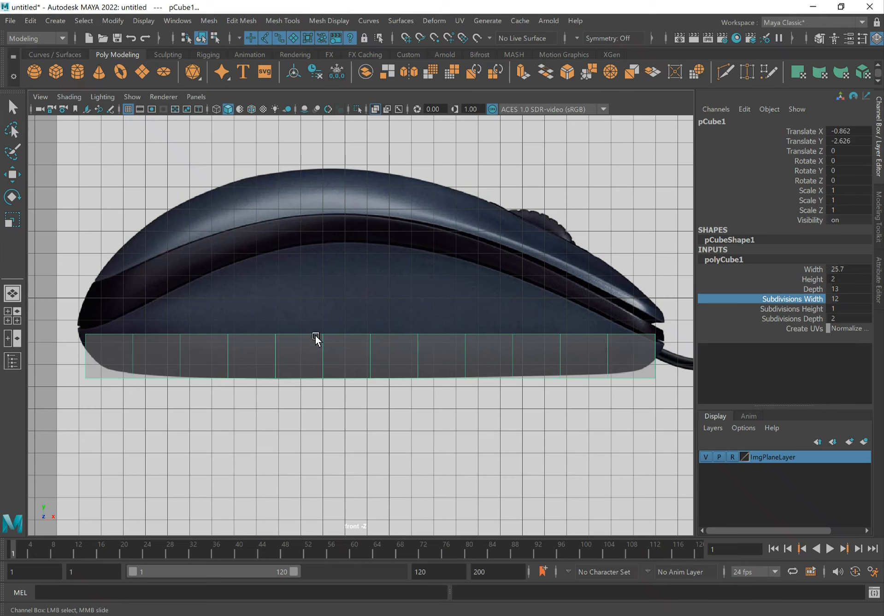
# Step: Switch the cube to vertex mode in the front view and raise all top vertices except both ends by about one grid unit
pyautogui.scroll(-2, 371, 348)
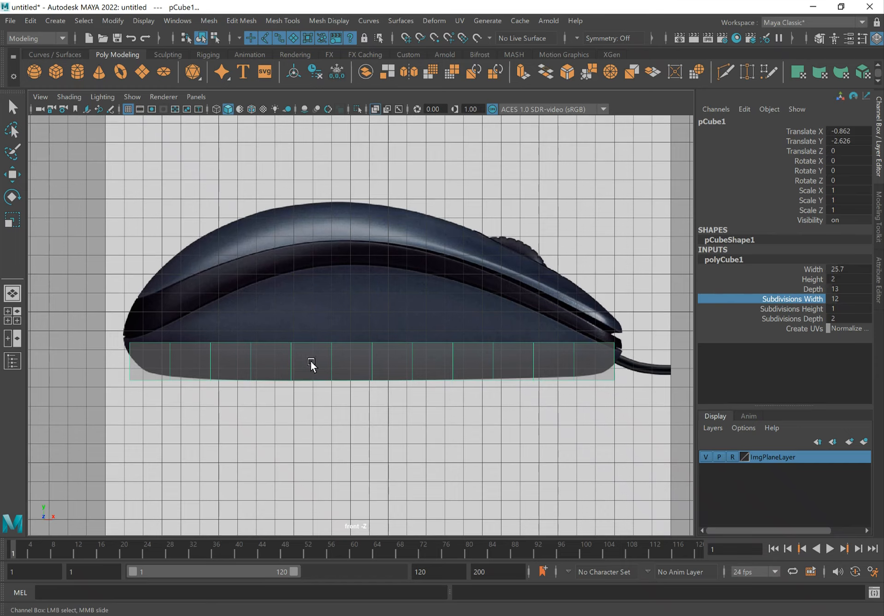
pyautogui.scroll(2, 341, 364)
pyautogui.press('space')
pyautogui.moveTo(403, 358); pyautogui.dragTo(379, 353)
pyautogui.press('space')
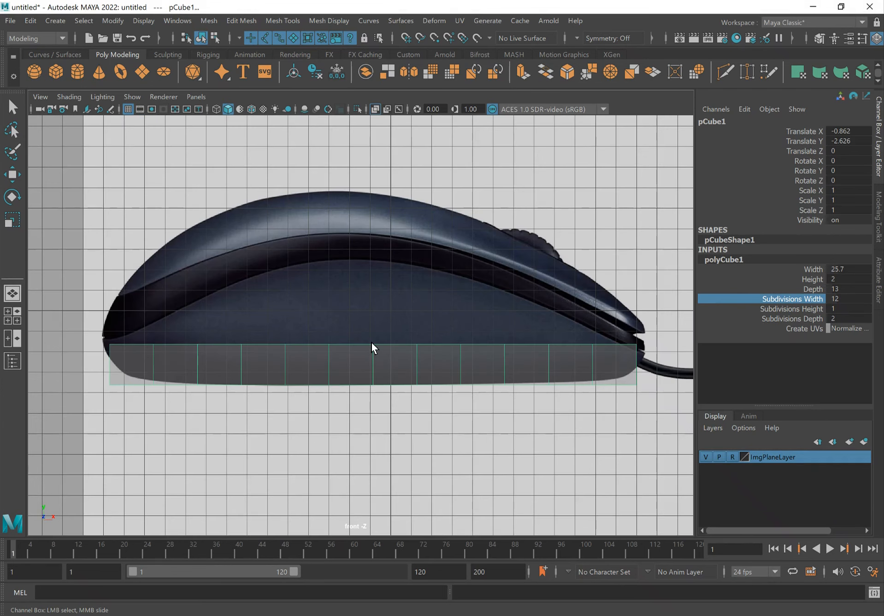
pyautogui.moveTo(386, 348); pyautogui.dragTo(327, 273, button='right')
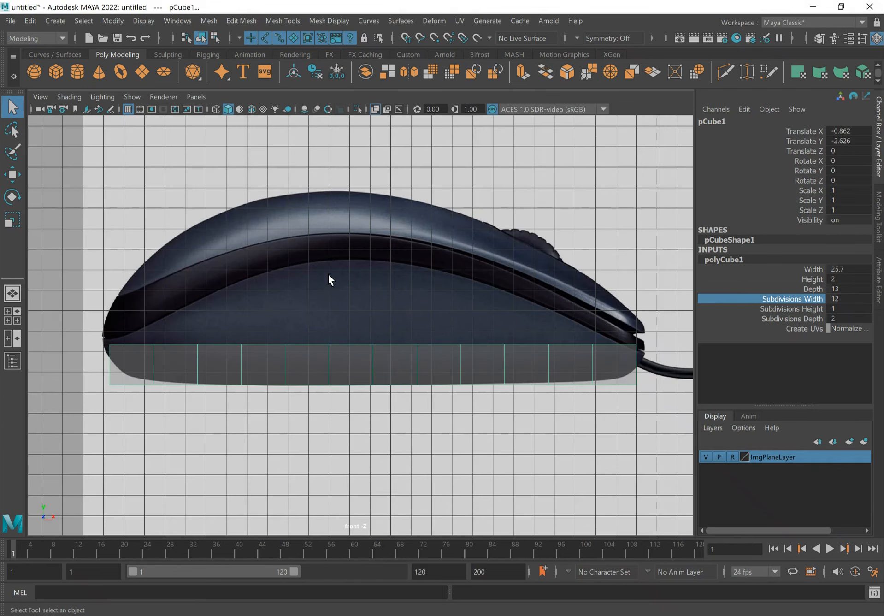
pyautogui.moveTo(139, 318); pyautogui.dragTo(601, 367)
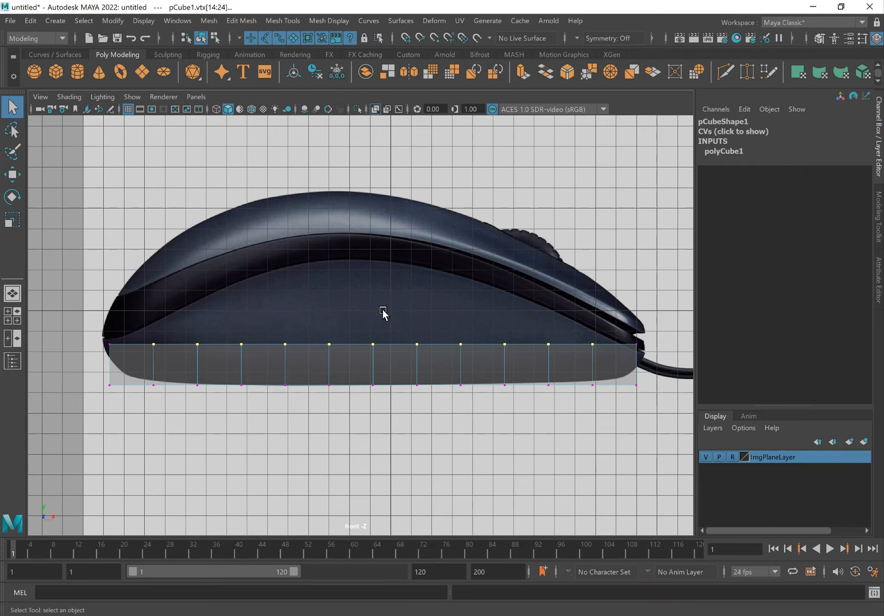
pyautogui.press('w')
pyautogui.moveTo(372, 286); pyautogui.dragTo(373, 268)
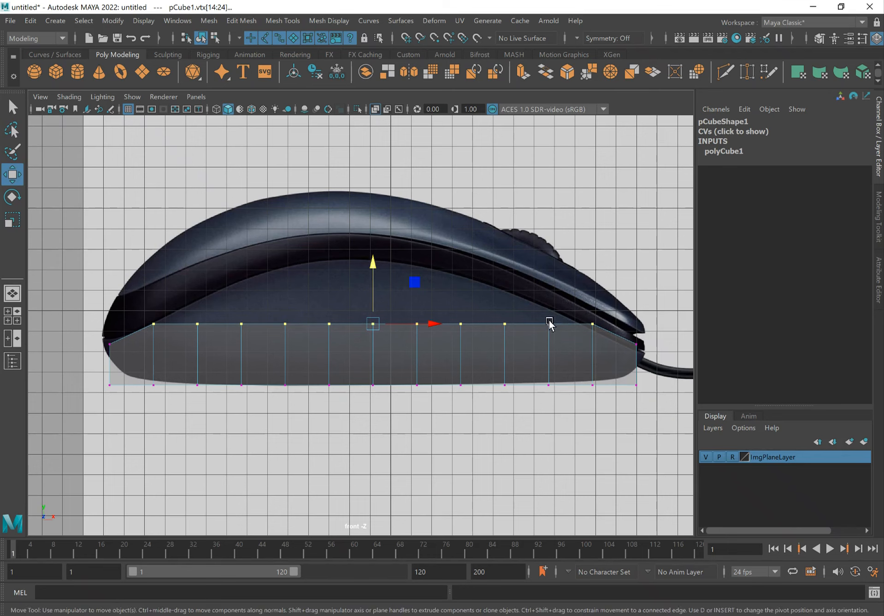
# Step: Deselect the outermost raised vertices at both ends and raise the remaining selected top vertices to about Y 0.447
pyautogui.moveTo(134, 300); pyautogui.dragTo(177, 339)
pyautogui.keyDown('ctrl'); pyautogui.moveTo(626, 308); pyautogui.dragTo(561, 346); pyautogui.keyUp('ctrl')
pyautogui.moveTo(373, 267); pyautogui.dragTo(379, 243)
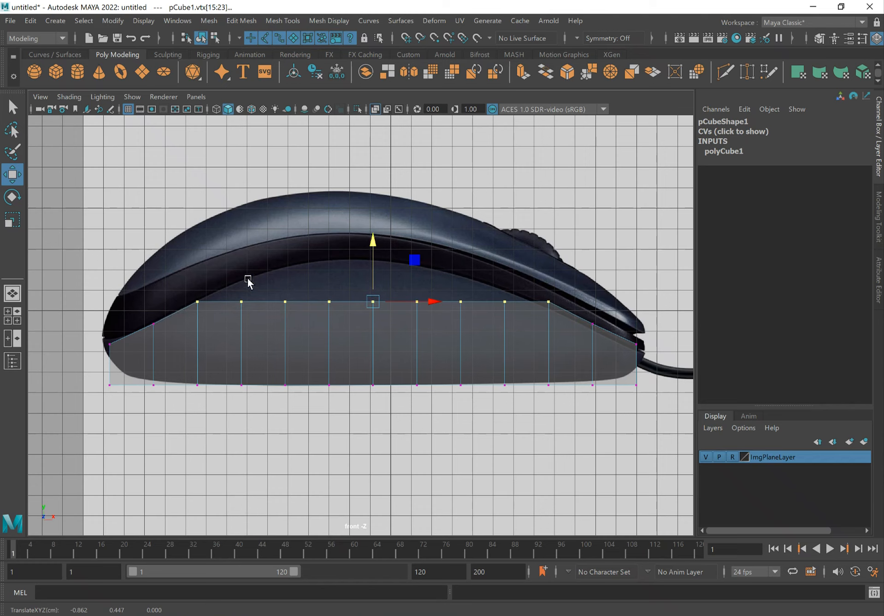
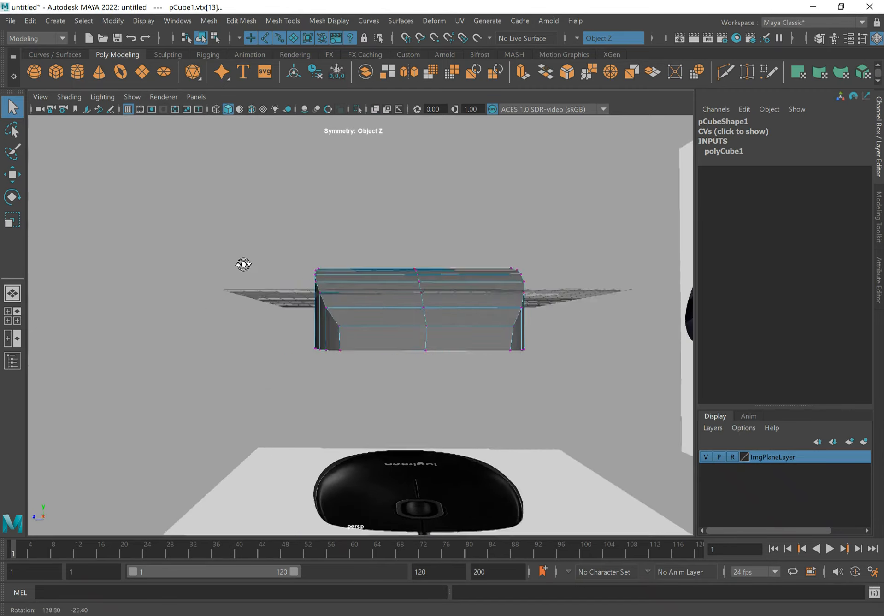
# Step: Return the cube to object mode, select it, and inspect its reshaped top in the perspective view
pyautogui.moveTo(352, 276); pyautogui.dragTo(413, 253, button='right')
pyautogui.keyDown('alt'); pyautogui.moveTo(471, 271); pyautogui.dragTo(496, 317); pyautogui.keyUp('alt')
pyautogui.click(339, 294)
pyautogui.keyDown('alt'); pyautogui.moveTo(339, 294); pyautogui.dragTo(310, 266); pyautogui.keyUp('alt')
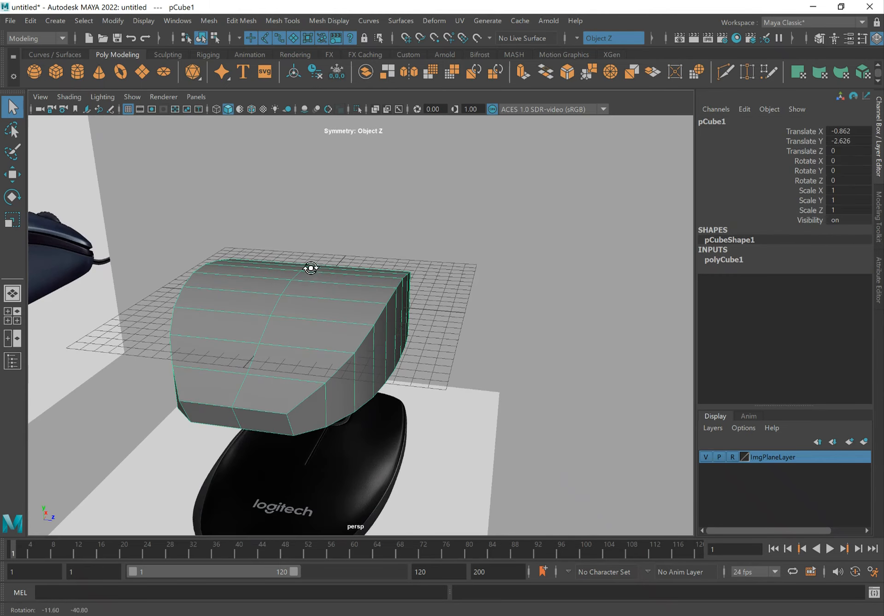
# Step: Switch the cube to face mode and select all of its top faces from the rear end to the cable end
pyautogui.moveTo(281, 299); pyautogui.dragTo(282, 308, button='right')
pyautogui.click(324, 304)
pyautogui.moveTo(324, 304)
pyautogui.keyDown('alt'); pyautogui.mouseDown()
pyautogui.moveTo(337, 325)
pyautogui.moveTo(340, 296)
pyautogui.mouseUp(); pyautogui.keyUp('alt')
pyautogui.click(325, 357)
pyautogui.click(325, 357)
pyautogui.keyDown('shift'); pyautogui.doubleClick(368, 233); pyautogui.keyUp('shift')
pyautogui.keyDown('alt'); pyautogui.moveTo(368, 233); pyautogui.dragTo(325, 271); pyautogui.keyUp('alt')
pyautogui.click(192, 377)
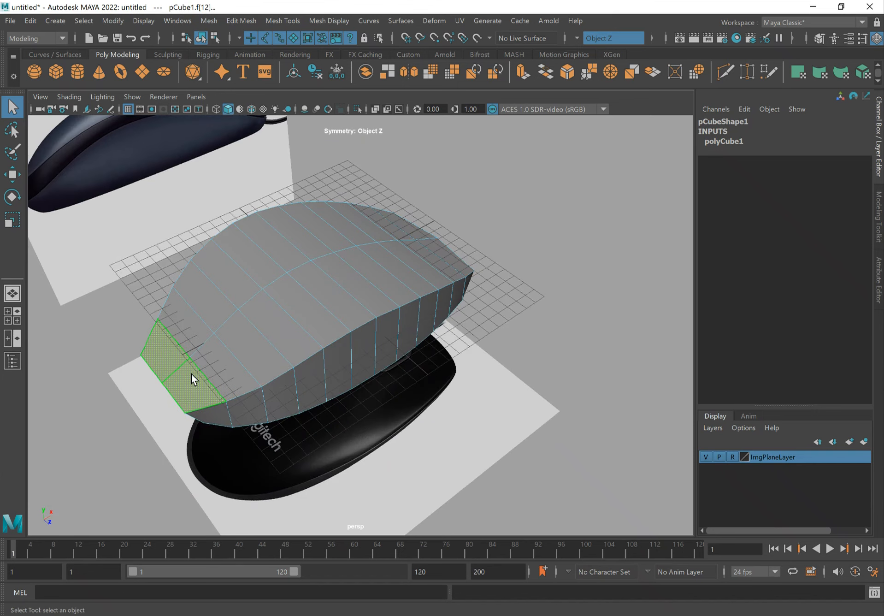
pyautogui.keyDown('alt'); pyautogui.moveTo(215, 366); pyautogui.dragTo(456, 284); pyautogui.keyUp('alt')
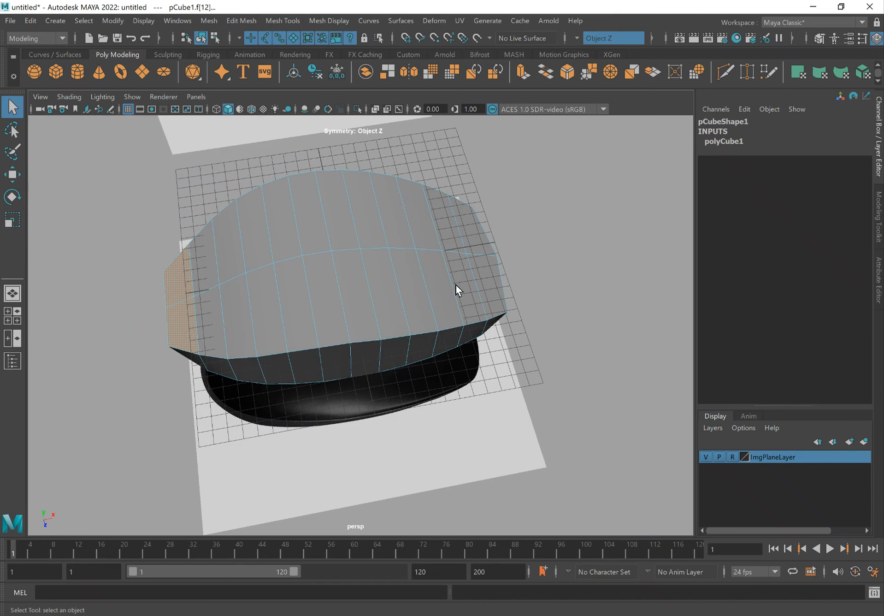
pyautogui.keyDown('shift'); pyautogui.doubleClick(484, 282); pyautogui.keyUp('shift')
pyautogui.keyDown('alt'); pyautogui.moveTo(484, 279); pyautogui.dragTo(307, 263); pyautogui.keyUp('alt')
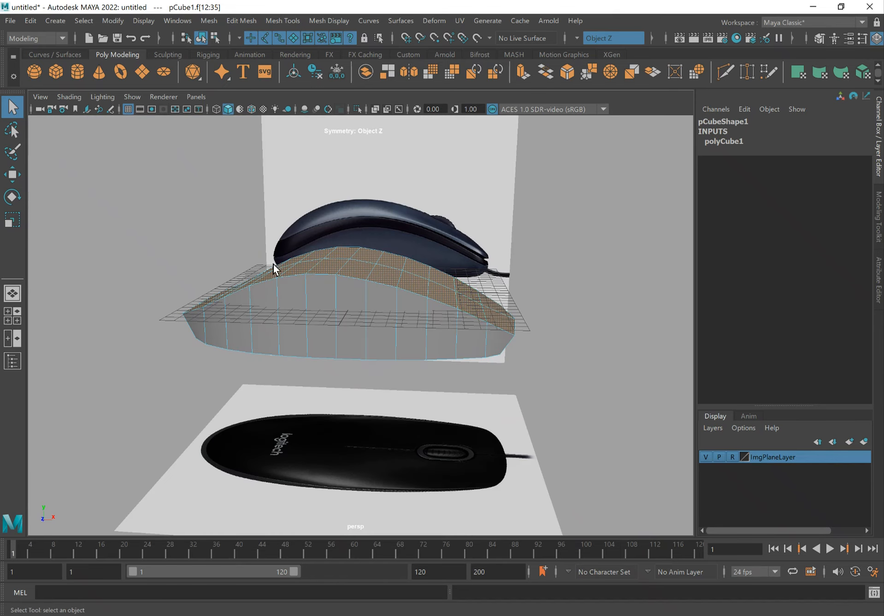
# Step: Turn on X-Ray shading in the perspective view and switch to the front view close to the cube's upper edge
pyautogui.click(68, 95)
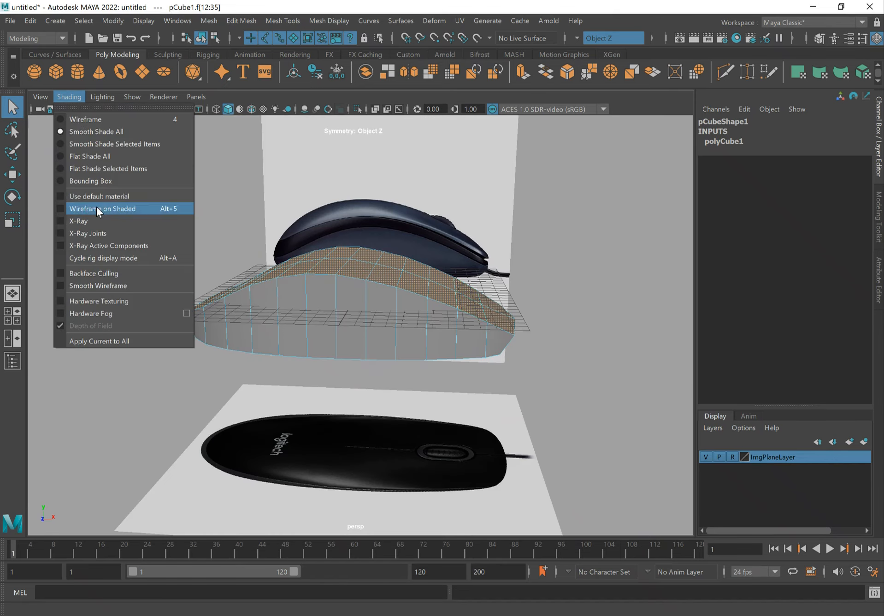
pyautogui.click(99, 219)
pyautogui.keyDown('alt'); pyautogui.moveTo(373, 265); pyautogui.dragTo(371, 239, button='middle'); pyautogui.keyUp('alt')
pyautogui.press('space')
pyautogui.moveTo(371, 238); pyautogui.dragTo(375, 267)
pyautogui.keyDown('alt'); pyautogui.moveTo(561, 320); pyautogui.dragTo(538, 312, button='right'); pyautogui.keyUp('alt')
pyautogui.keyDown('alt'); pyautogui.moveTo(515, 306); pyautogui.dragTo(371, 337, button='middle'); pyautogui.keyUp('alt')
pyautogui.click(372, 336)
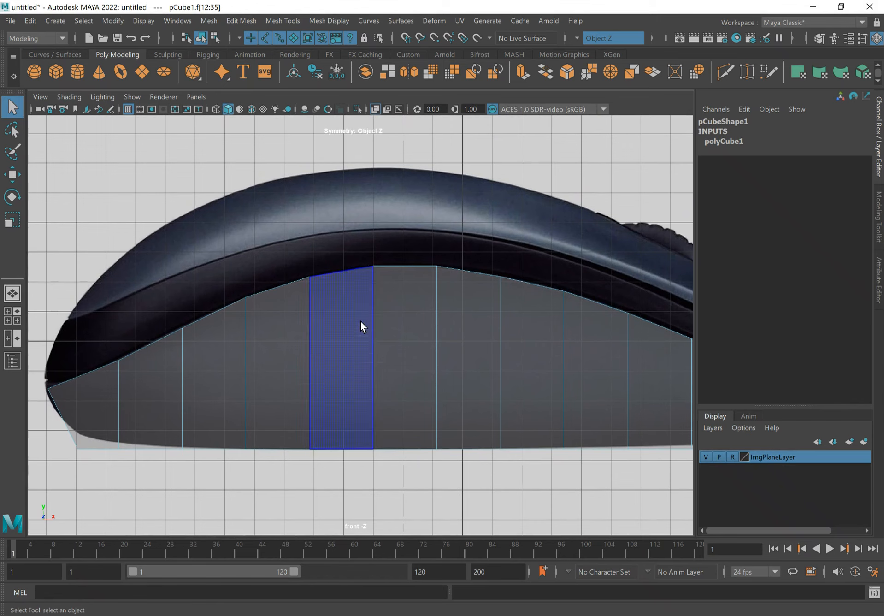
pyautogui.click(242, 20)
pyautogui.moveTo(220, 23)
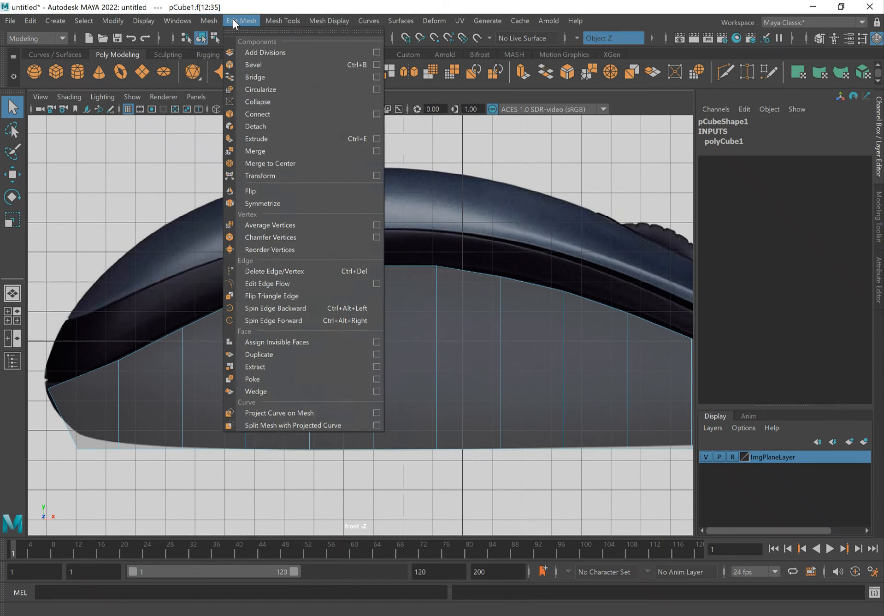
pyautogui.moveTo(285, 20)
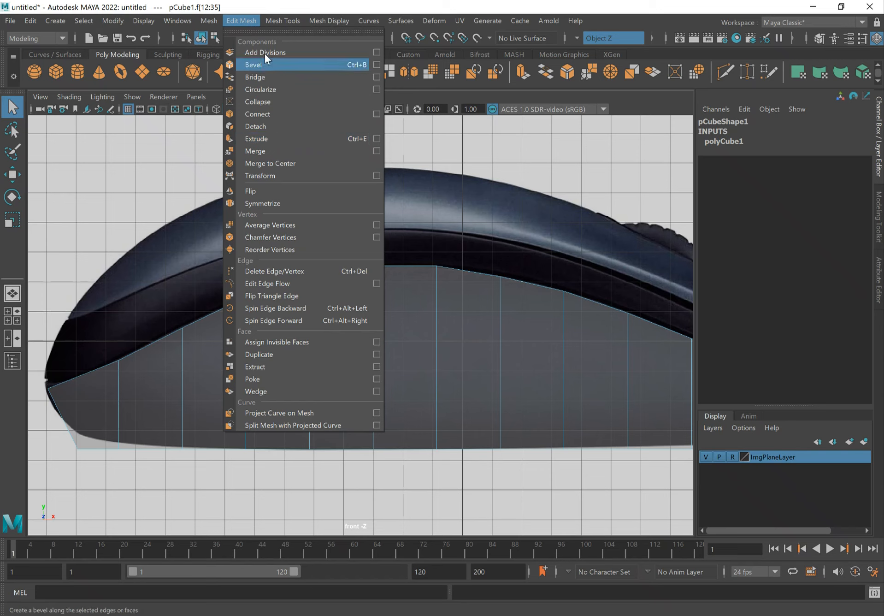
pyautogui.click(243, 21)
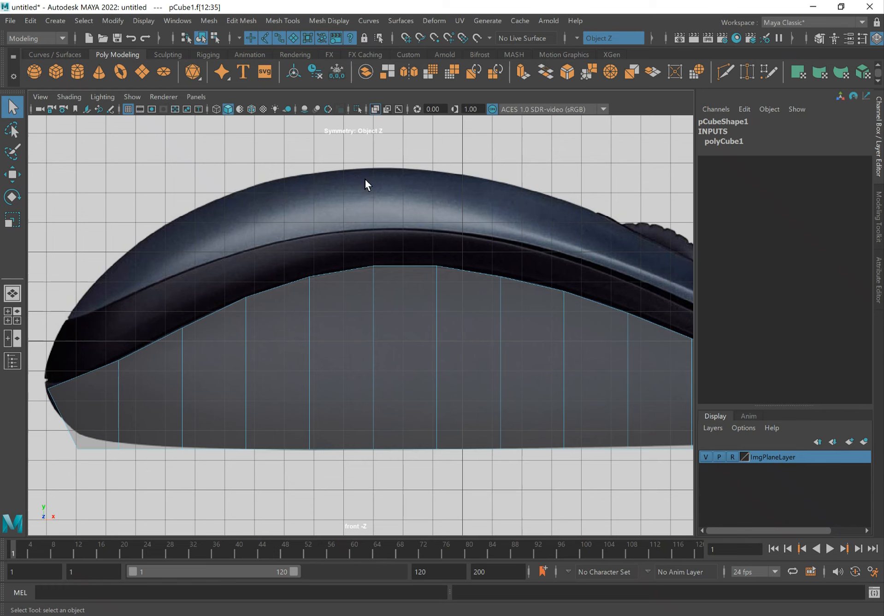
# Step: Extrude the selected top faces and move them straight up to the seam line in the side reference
pyautogui.keyDown('shift'); pyautogui.rightClick(322, 169); pyautogui.keyUp('shift')
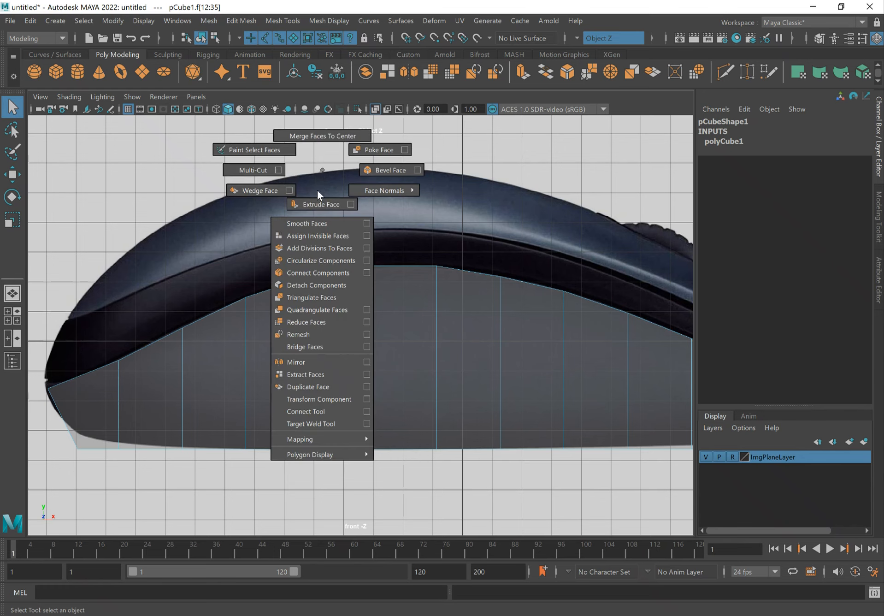
pyautogui.click(322, 184)
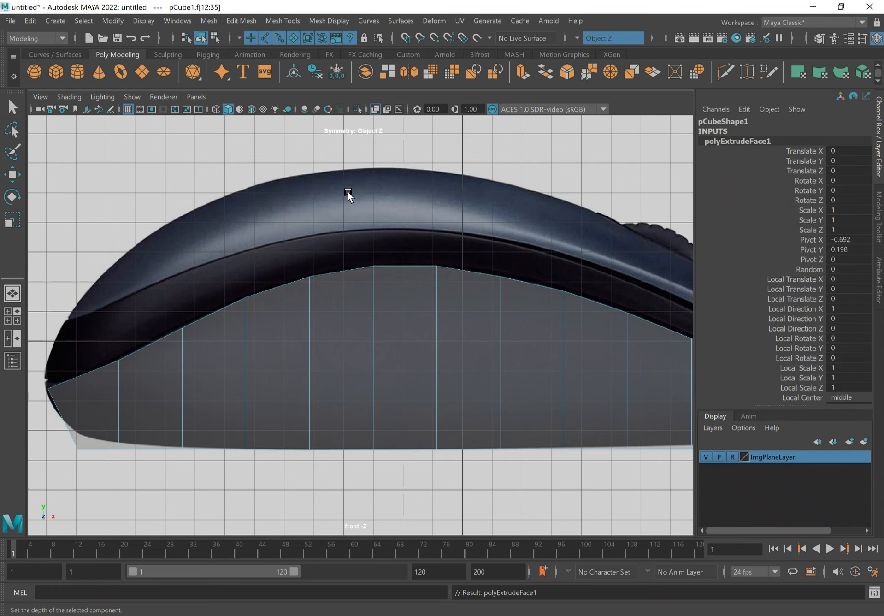
pyautogui.press('w')
pyautogui.moveTo(441, 276); pyautogui.dragTo(452, 241)
pyautogui.keyDown('alt'); pyautogui.moveTo(584, 269); pyautogui.dragTo(393, 258, button='middle'); pyautogui.keyUp('alt')
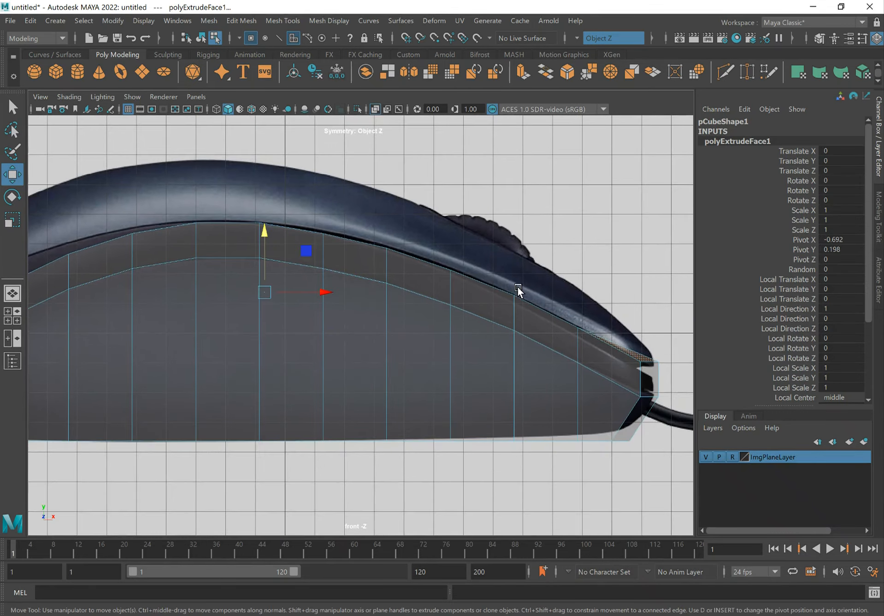
# Step: Select the upper extruded vertices at the cable end and lower them toward the seam line
pyautogui.keyDown('alt'); pyautogui.moveTo(518, 287); pyautogui.dragTo(416, 250, button='middle'); pyautogui.keyUp('alt')
pyautogui.keyDown('alt'); pyautogui.moveTo(495, 294); pyautogui.dragTo(584, 282, button='right'); pyautogui.keyUp('alt')
pyautogui.press('q')
pyautogui.moveTo(540, 272); pyautogui.dragTo(517, 310)
pyautogui.press('w')
pyautogui.moveTo(551, 236); pyautogui.dragTo(551, 250)
# Step: Raise the upper vertices of the three columns around the crest to the seam line
pyautogui.keyDown('alt'); pyautogui.moveTo(261, 246); pyautogui.dragTo(602, 319, button='middle'); pyautogui.keyUp('alt')
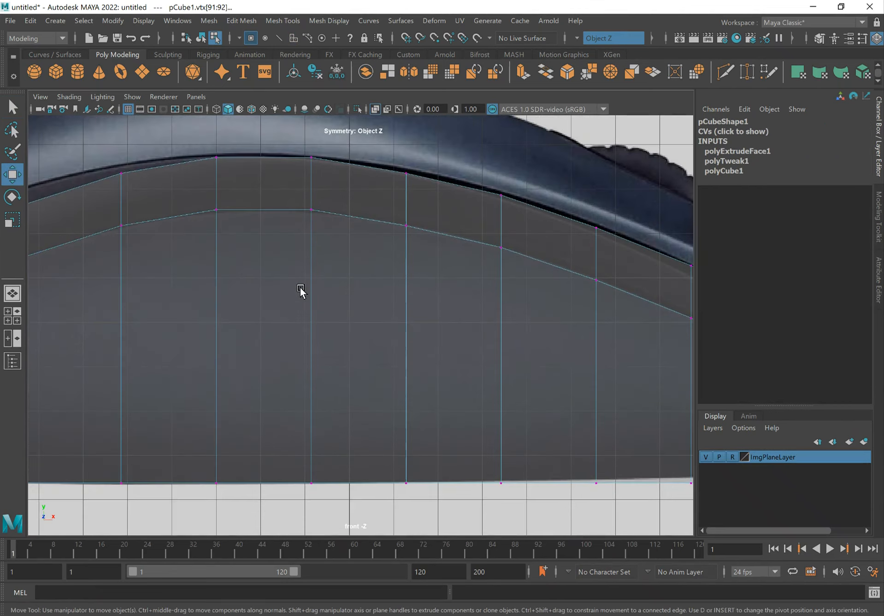
pyautogui.keyDown('alt'); pyautogui.moveTo(300, 287); pyautogui.dragTo(563, 273, button='middle'); pyautogui.keyUp('alt')
pyautogui.keyDown('alt'); pyautogui.moveTo(243, 282); pyautogui.dragTo(225, 337, button='middle'); pyautogui.keyUp('alt')
pyautogui.click(367, 214)
pyautogui.moveTo(368, 172); pyautogui.dragTo(367, 158)
pyautogui.moveTo(441, 167); pyautogui.dragTo(479, 203)
pyautogui.moveTo(460, 152); pyautogui.dragTo(462, 147)
pyautogui.moveTo(544, 175); pyautogui.dragTo(571, 206)
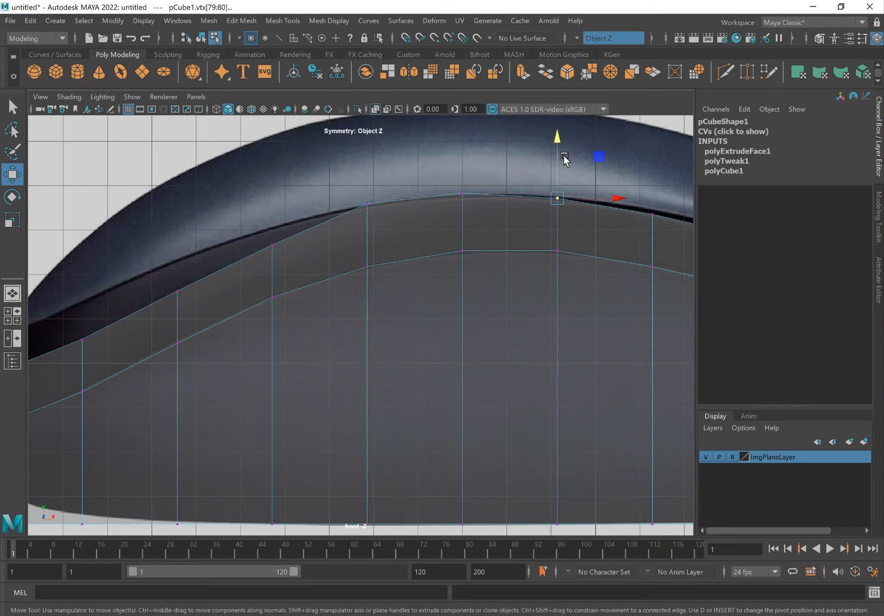
pyautogui.moveTo(563, 155); pyautogui.dragTo(561, 151)
# Step: Raise the upper vertices of the next two columns beyond the crest, toward the cable end, to the seam line
pyautogui.keyDown('alt'); pyautogui.moveTo(611, 274); pyautogui.dragTo(473, 301, button='middle'); pyautogui.keyUp('alt')
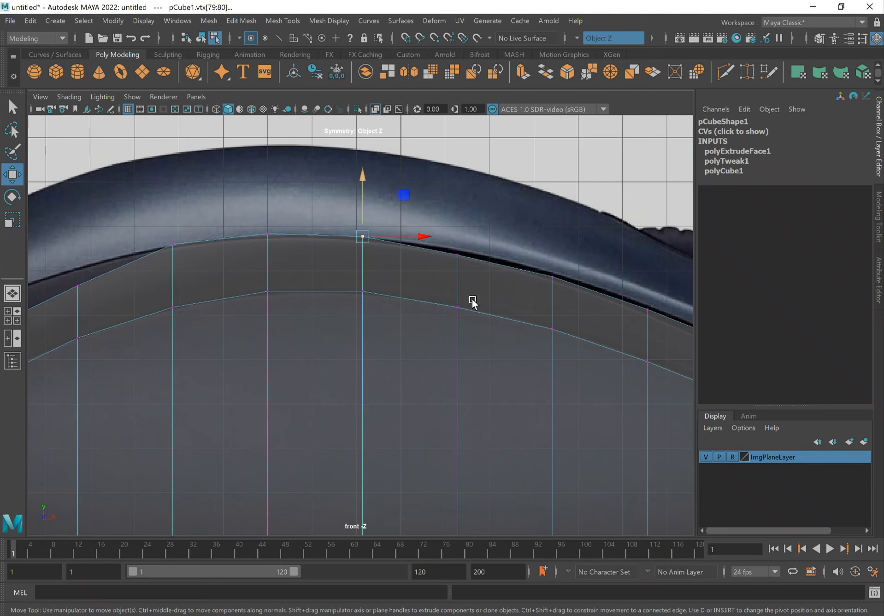
pyautogui.moveTo(491, 240); pyautogui.dragTo(446, 274)
pyautogui.moveTo(461, 206); pyautogui.dragTo(458, 198)
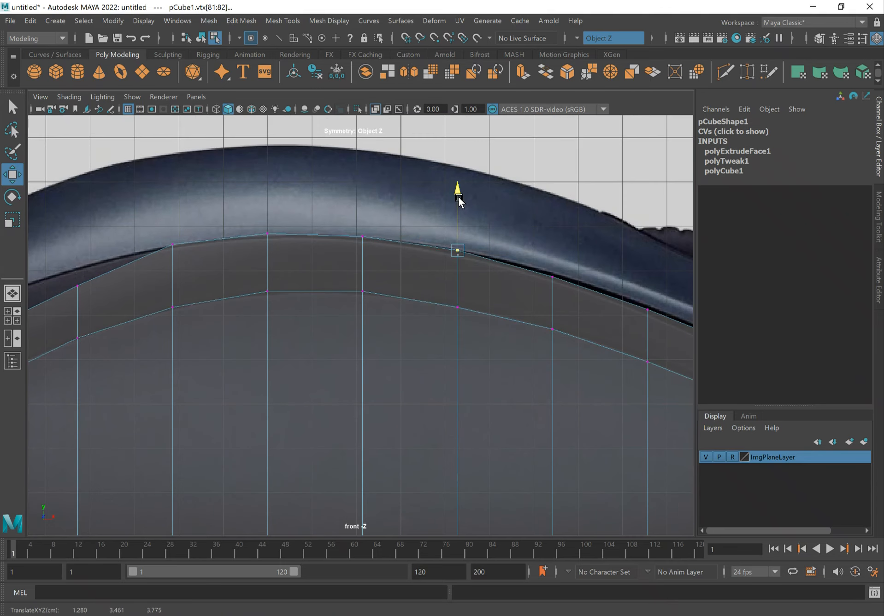
pyautogui.moveTo(519, 298); pyautogui.dragTo(552, 223)
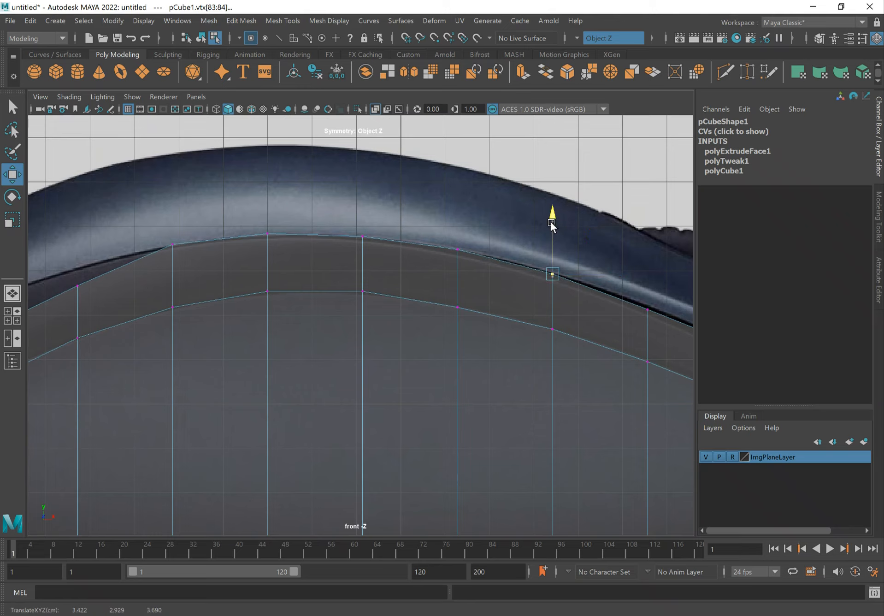
# Step: Adjust the upper vertices of the last three columns before the cable end, lowering them to the bottom of the dark seam
pyautogui.keyDown('alt'); pyautogui.moveTo(616, 320); pyautogui.dragTo(434, 288, button='middle'); pyautogui.keyUp('alt')
pyautogui.scroll(2, 468, 262)
pyautogui.click(498, 254)
pyautogui.moveTo(487, 217)
pyautogui.mouseDown()
pyautogui.moveTo(483, 202)
pyautogui.moveTo(474, 228)
pyautogui.mouseUp()
pyautogui.keyDown('alt'); pyautogui.moveTo(521, 285); pyautogui.dragTo(446, 302, button='middle'); pyautogui.keyUp('alt')
pyautogui.click(431, 286)
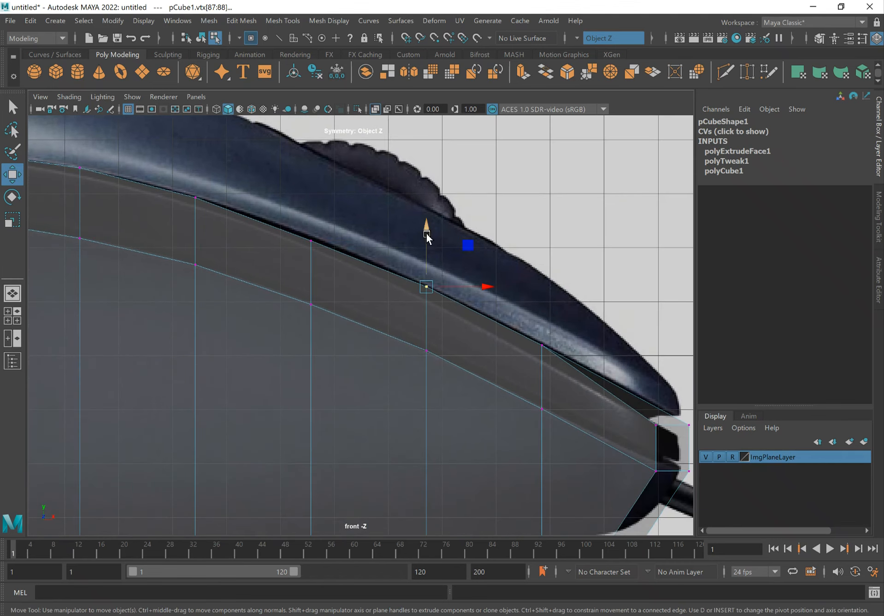
pyautogui.moveTo(424, 231); pyautogui.dragTo(424, 243)
pyautogui.click(543, 344)
pyautogui.moveTo(542, 293); pyautogui.dragTo(541, 306)
# Step: Undo the single-vertex move at the cable end, then select both upper end vertices and lower them slightly
pyautogui.keyDown('alt'); pyautogui.moveTo(588, 306); pyautogui.dragTo(469, 279, button='middle'); pyautogui.keyUp('alt')
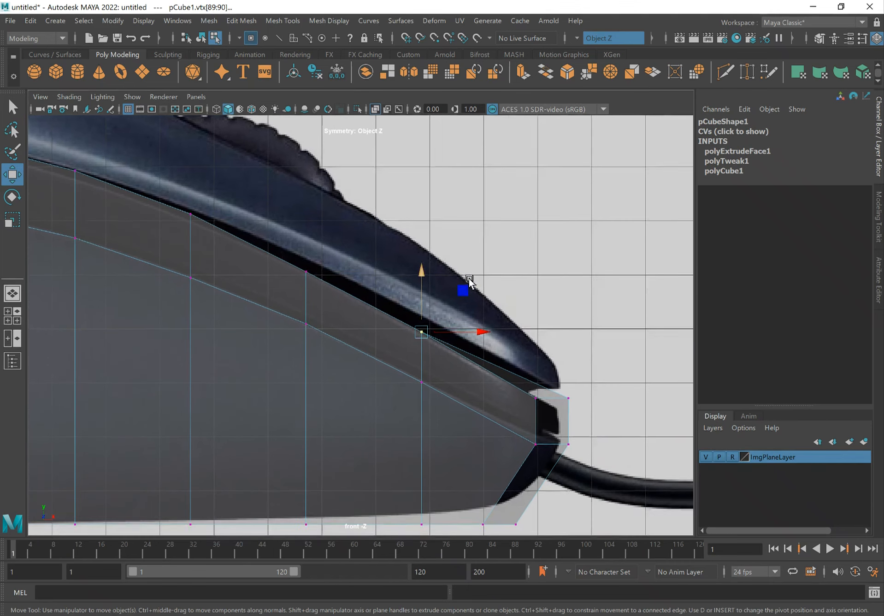
pyautogui.click(565, 400)
pyautogui.moveTo(569, 340); pyautogui.dragTo(569, 339)
pyautogui.hotkey('ctrl', 'z')
pyautogui.moveTo(604, 369); pyautogui.dragTo(531, 404)
pyautogui.moveTo(552, 339); pyautogui.dragTo(553, 345)
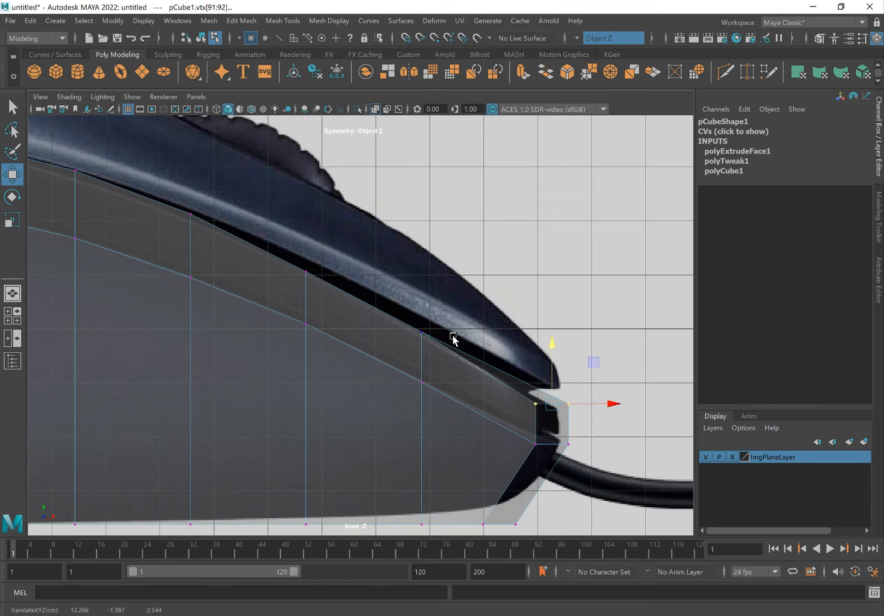
# Step: Slightly lower the upper vertices of the two columns just behind the scroll wheel to smooth the curve along the seam
pyautogui.keyDown('alt'); pyautogui.moveTo(217, 265); pyautogui.dragTo(466, 354, button='middle'); pyautogui.keyUp('alt')
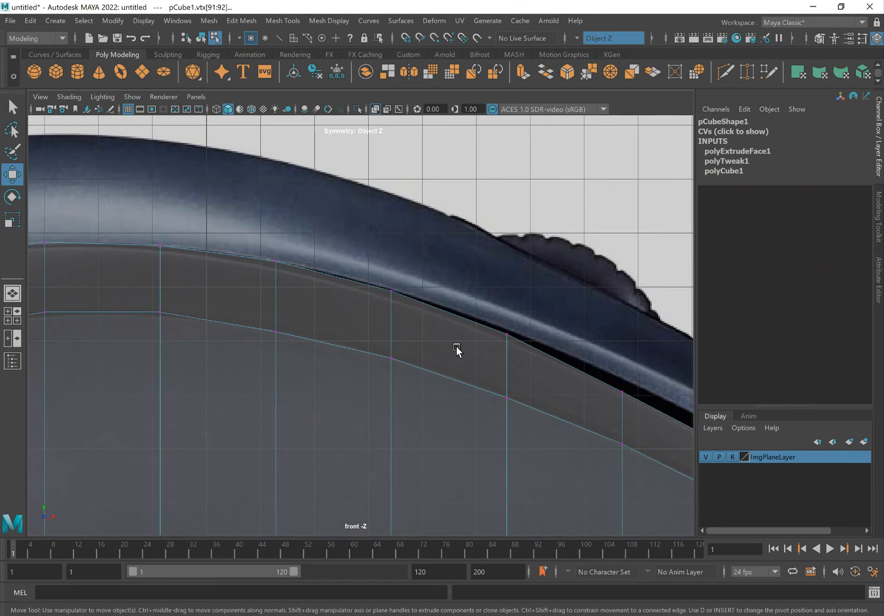
pyautogui.moveTo(370, 301); pyautogui.dragTo(370, 302)
pyautogui.moveTo(391, 234); pyautogui.dragTo(391, 238)
pyautogui.keyDown('alt'); pyautogui.moveTo(278, 261); pyautogui.dragTo(282, 264, button='middle'); pyautogui.keyUp('alt')
pyautogui.moveTo(501, 338); pyautogui.dragTo(517, 328)
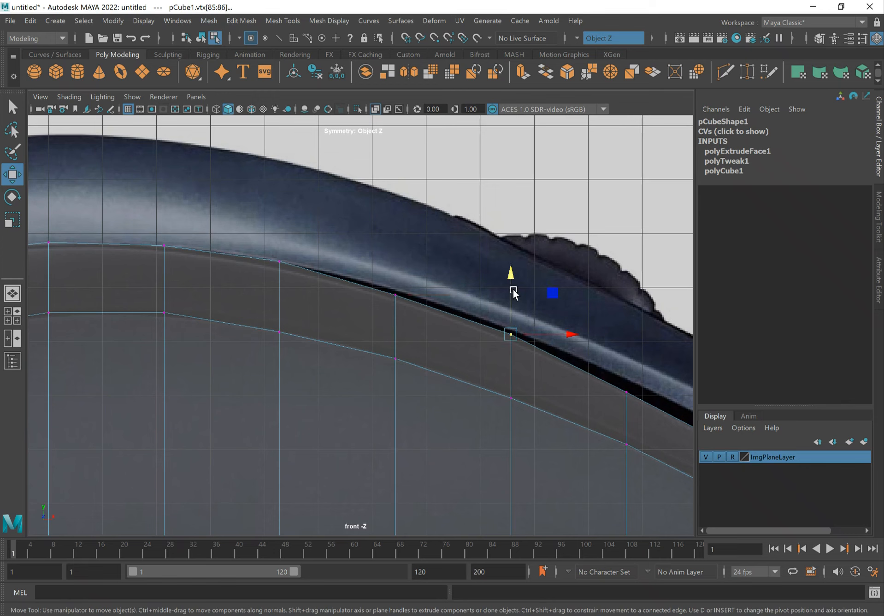
pyautogui.moveTo(511, 272); pyautogui.dragTo(511, 277)
# Step: Raise the upper vertices of the three columns on the rear slope to the seam line
pyautogui.keyDown('alt'); pyautogui.moveTo(209, 343); pyautogui.dragTo(502, 402, button='middle'); pyautogui.keyUp('alt')
pyautogui.keyDown('alt'); pyautogui.moveTo(300, 365); pyautogui.dragTo(491, 317, button='middle'); pyautogui.keyUp('alt')
pyautogui.moveTo(255, 296); pyautogui.dragTo(319, 328)
pyautogui.moveTo(301, 252); pyautogui.dragTo(301, 237)
pyautogui.keyDown('alt'); pyautogui.moveTo(253, 329); pyautogui.dragTo(337, 291, button='middle'); pyautogui.keyUp('alt')
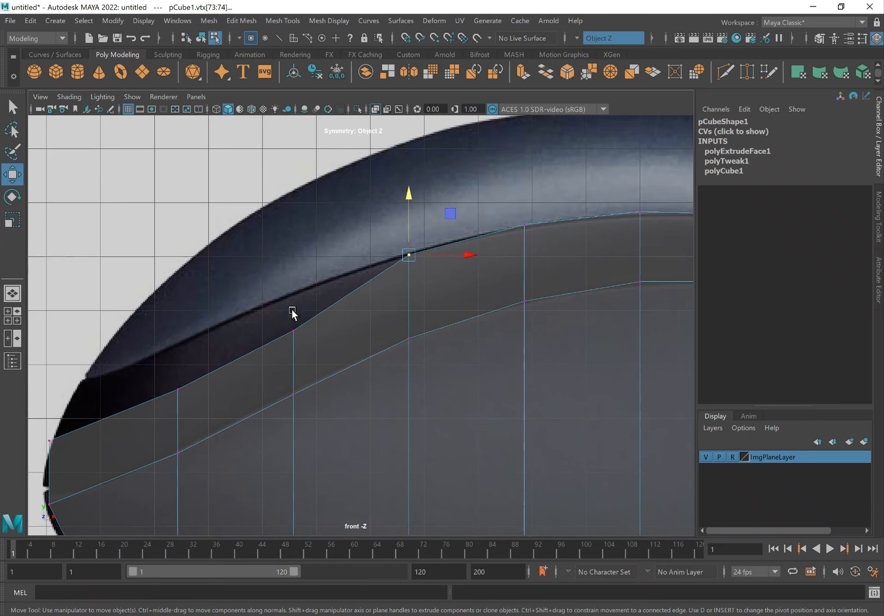
pyautogui.click(301, 333)
pyautogui.moveTo(291, 283); pyautogui.dragTo(290, 236)
pyautogui.moveTo(212, 330); pyautogui.dragTo(124, 430)
pyautogui.moveTo(179, 330); pyautogui.dragTo(178, 284)
# Step: Move the upper vertex at the rear end up and inward to where the seam meets the mouse outline
pyautogui.keyDown('alt'); pyautogui.moveTo(191, 349); pyautogui.dragTo(342, 300, button='middle'); pyautogui.keyUp('alt')
pyautogui.moveTo(178, 376); pyautogui.dragTo(213, 397)
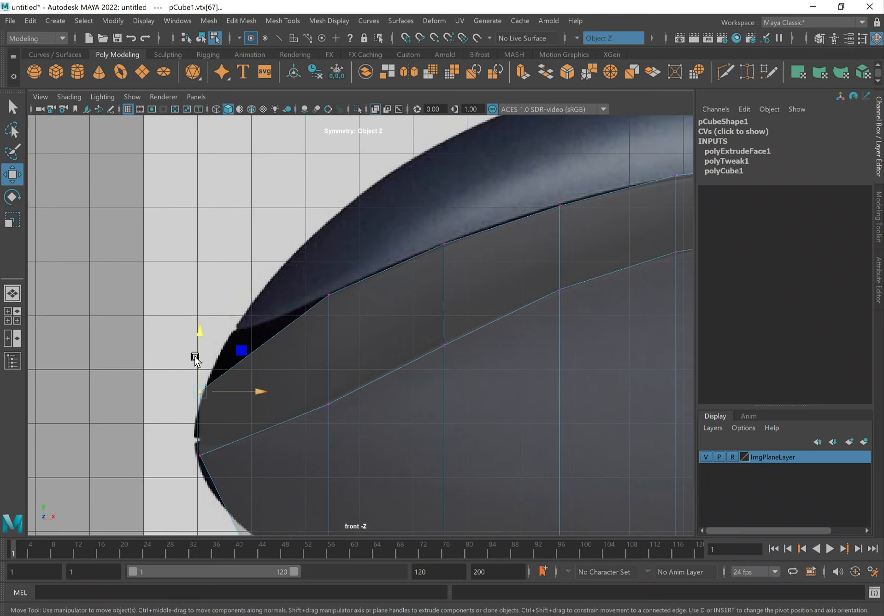
pyautogui.moveTo(242, 353); pyautogui.dragTo(273, 286, button='middle')
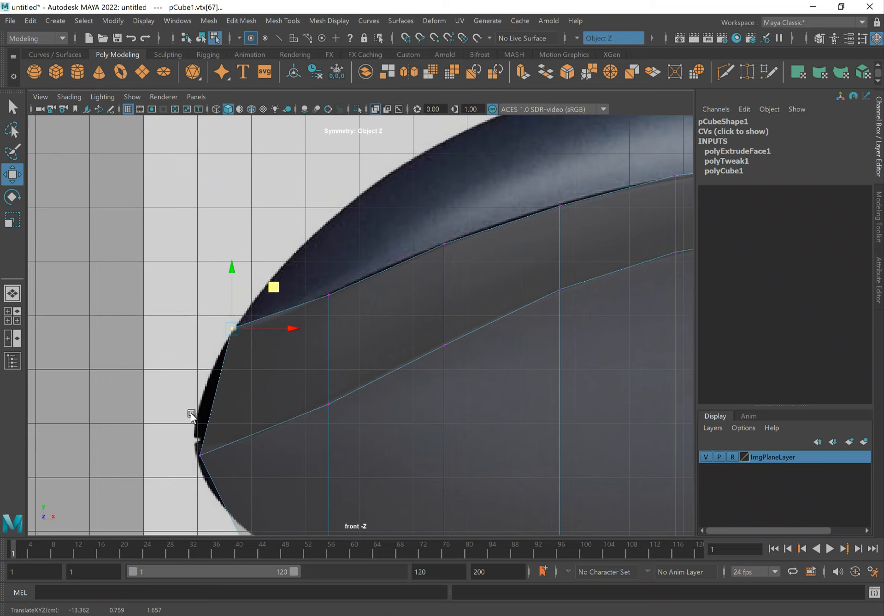
pyautogui.moveTo(270, 297); pyautogui.dragTo(263, 306, button='middle')
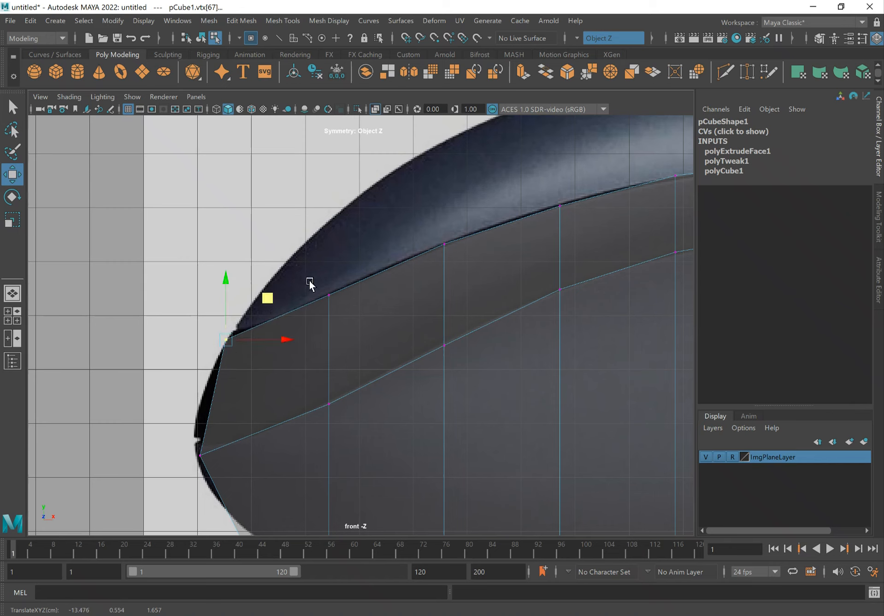
pyautogui.moveTo(233, 290); pyautogui.dragTo(224, 286)
# Step: Raise the upper vertices of the column next to the rear end slightly and check the curve along the seam
pyautogui.click(328, 295)
pyautogui.moveTo(328, 246); pyautogui.dragTo(329, 242)
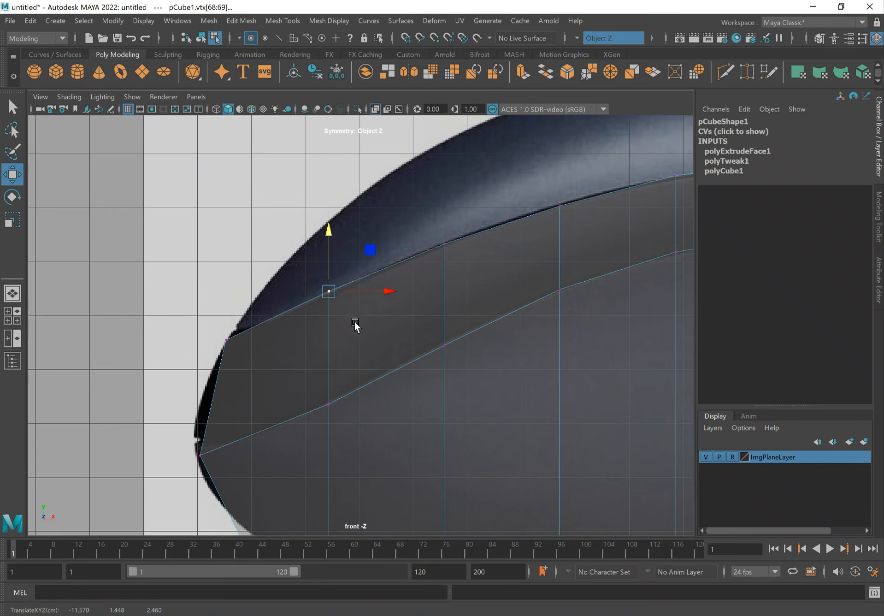
pyautogui.scroll(-6, 416, 347)
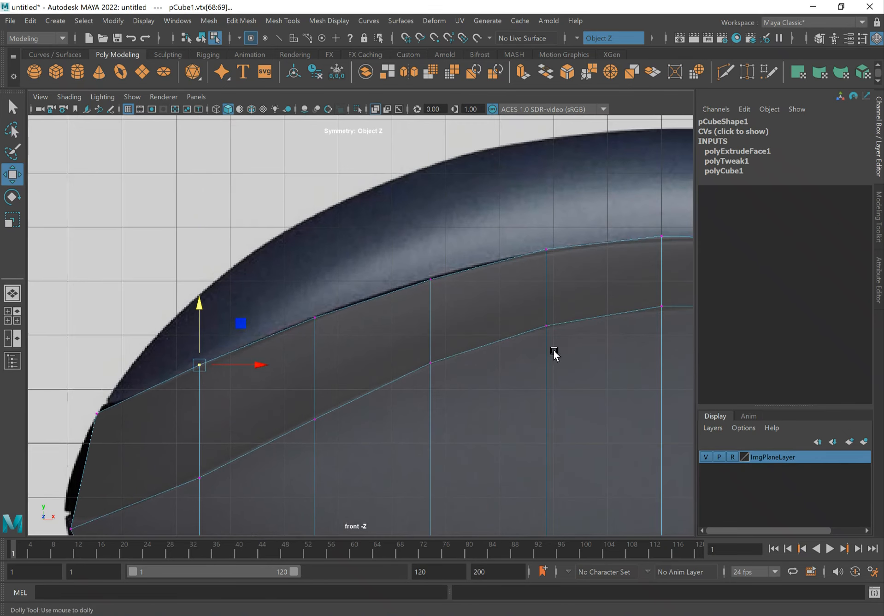
pyautogui.scroll(5, 419, 350)
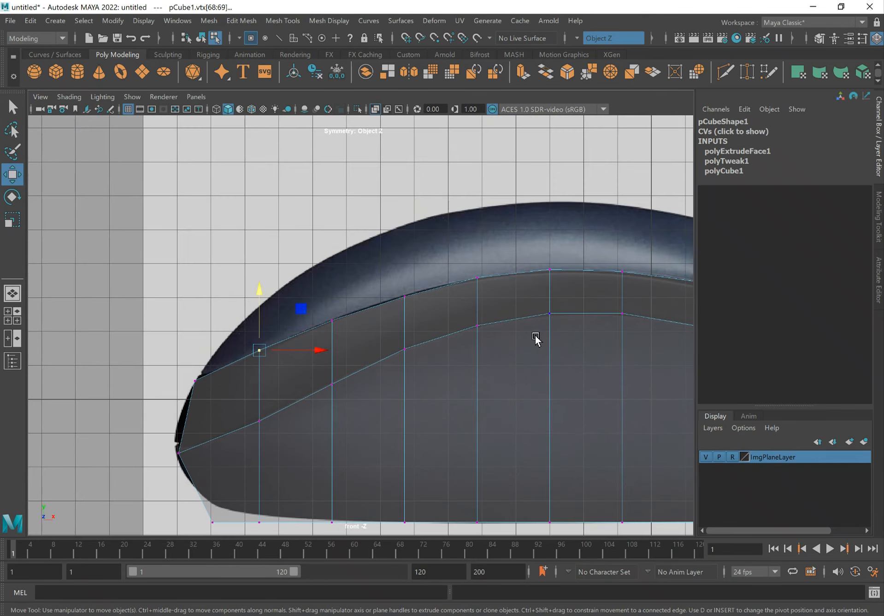
# Step: Switch to the top view and move the corner vertices at the cable end inward along X to fit the outline
pyautogui.press('space')
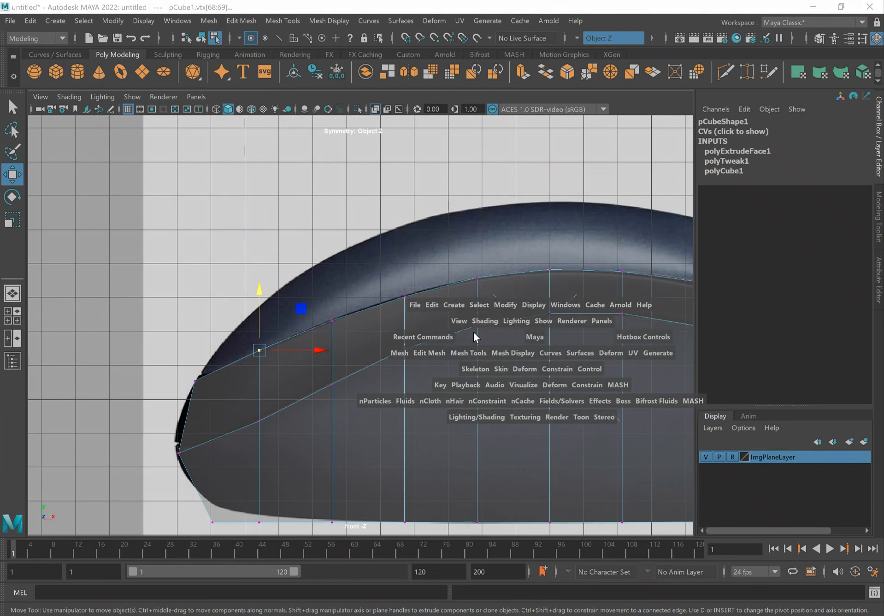
pyautogui.moveTo(474, 332); pyautogui.dragTo(473, 341)
pyautogui.keyDown('alt'); pyautogui.moveTo(562, 270); pyautogui.dragTo(421, 299, button='middle'); pyautogui.keyUp('alt')
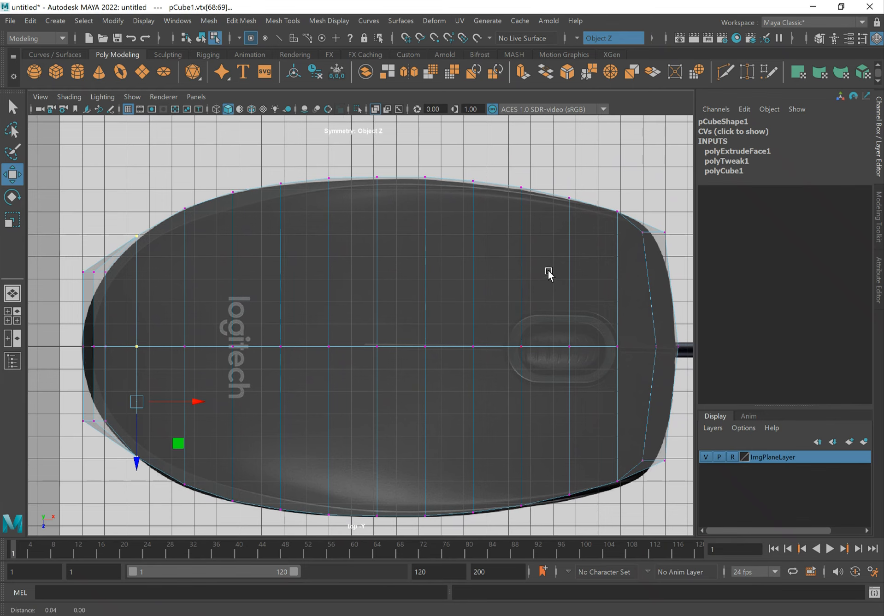
pyautogui.keyDown('alt'); pyautogui.moveTo(554, 273); pyautogui.dragTo(406, 309, button='middle'); pyautogui.keyUp('alt')
pyautogui.scroll(1, 523, 295)
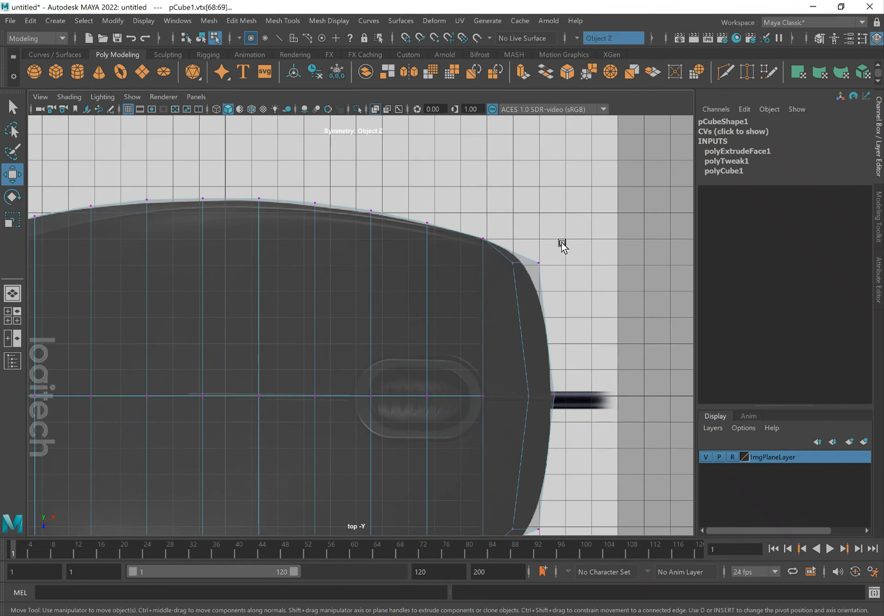
pyautogui.moveTo(513, 276); pyautogui.dragTo(513, 276)
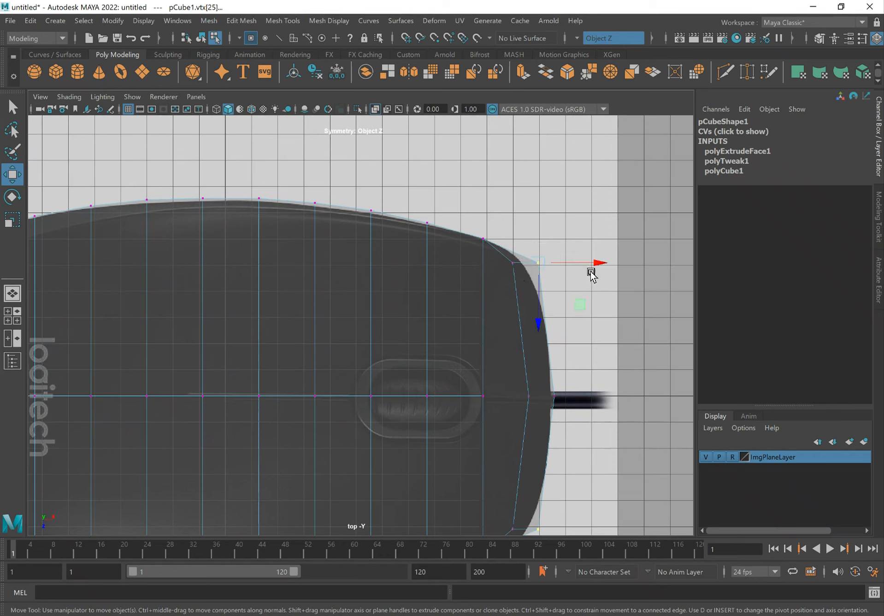
pyautogui.moveTo(591, 272); pyautogui.dragTo(582, 266)
# Step: Select the stacked rear corner vertices in the top view and move them inward along X and Z to fit the rounded outline
pyautogui.keyDown('alt'); pyautogui.moveTo(436, 336); pyautogui.dragTo(597, 324, button='middle'); pyautogui.keyUp('alt')
pyautogui.keyDown('alt'); pyautogui.moveTo(282, 297); pyautogui.dragTo(343, 305, button='right'); pyautogui.keyUp('alt')
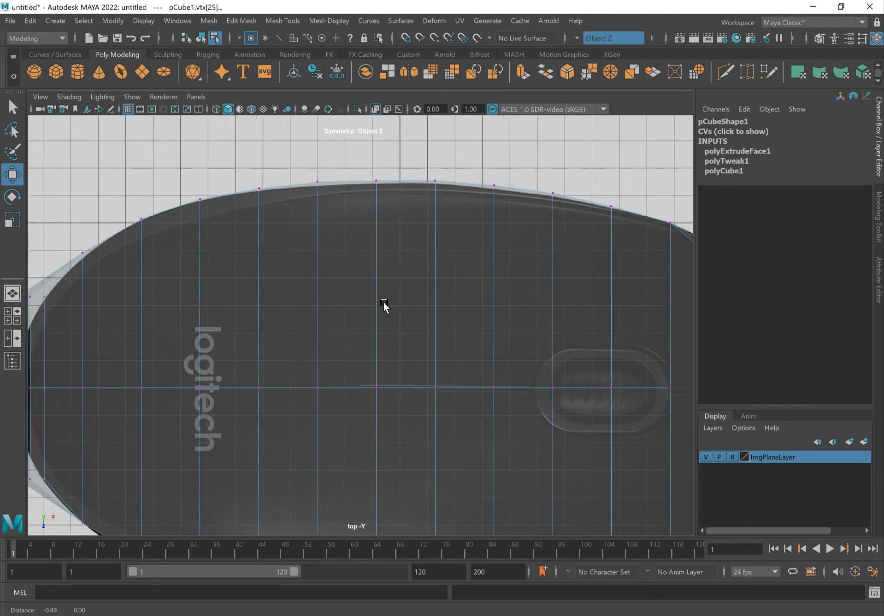
pyautogui.keyDown('alt'); pyautogui.moveTo(344, 305); pyautogui.dragTo(533, 299, button='middle'); pyautogui.keyUp('alt')
pyautogui.moveTo(193, 276); pyautogui.dragTo(292, 294)
pyautogui.moveTo(235, 356); pyautogui.dragTo(229, 354)
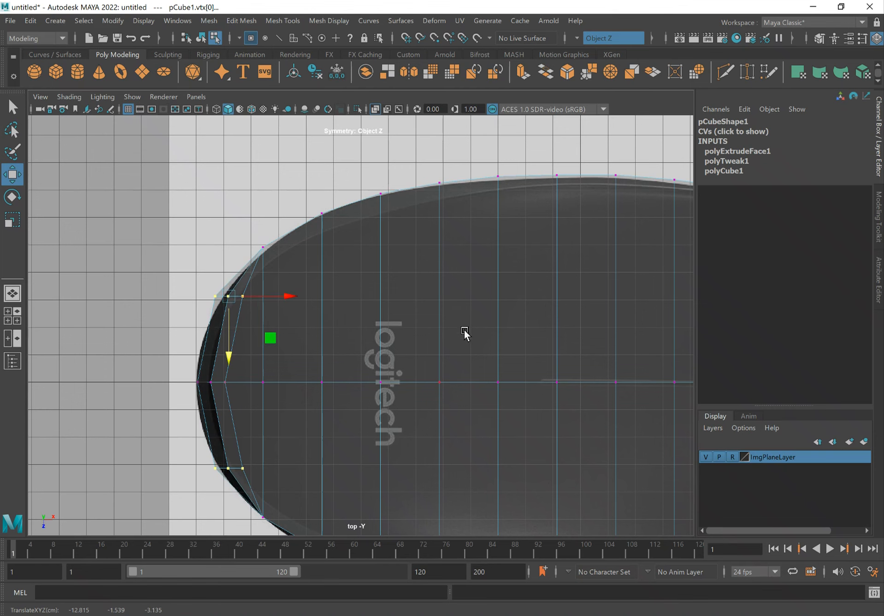
# Step: Check the reshaped rear corner of the mesh in the perspective view and against the side reference in the front view
pyautogui.keyDown('alt'); pyautogui.moveTo(460, 332); pyautogui.dragTo(378, 322, button='middle'); pyautogui.keyUp('alt')
pyautogui.press('q')
pyautogui.press('space')
pyautogui.moveTo(367, 327); pyautogui.dragTo(287, 292)
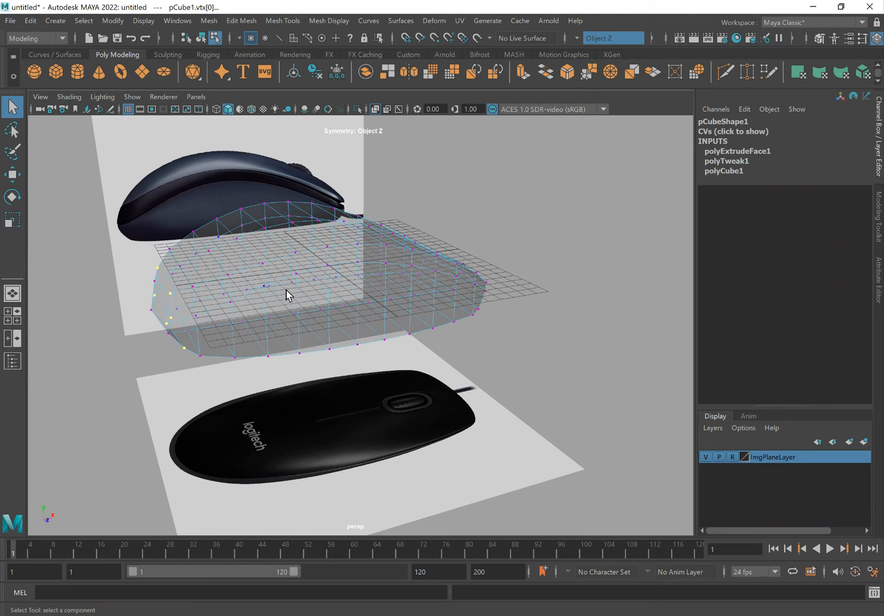
pyautogui.press('space')
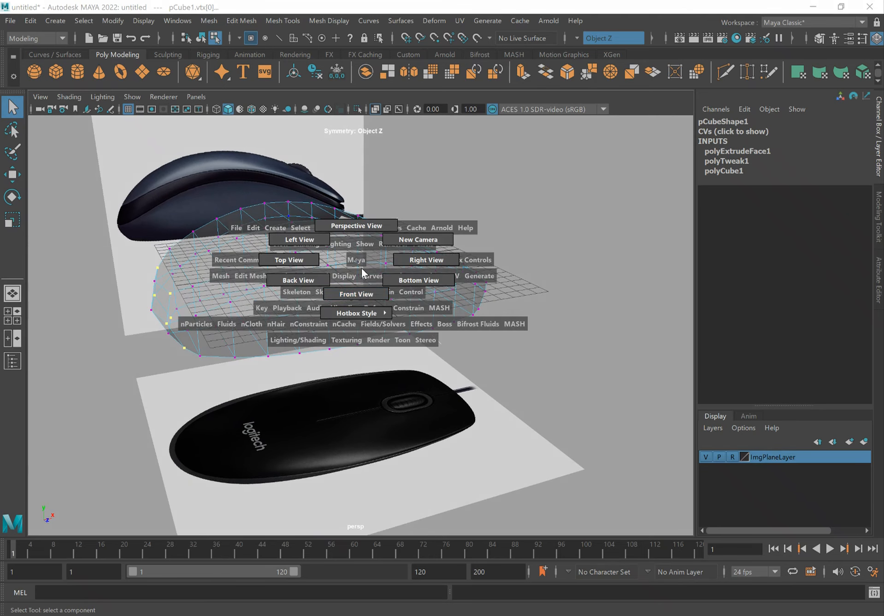
pyautogui.moveTo(356, 260); pyautogui.dragTo(345, 275)
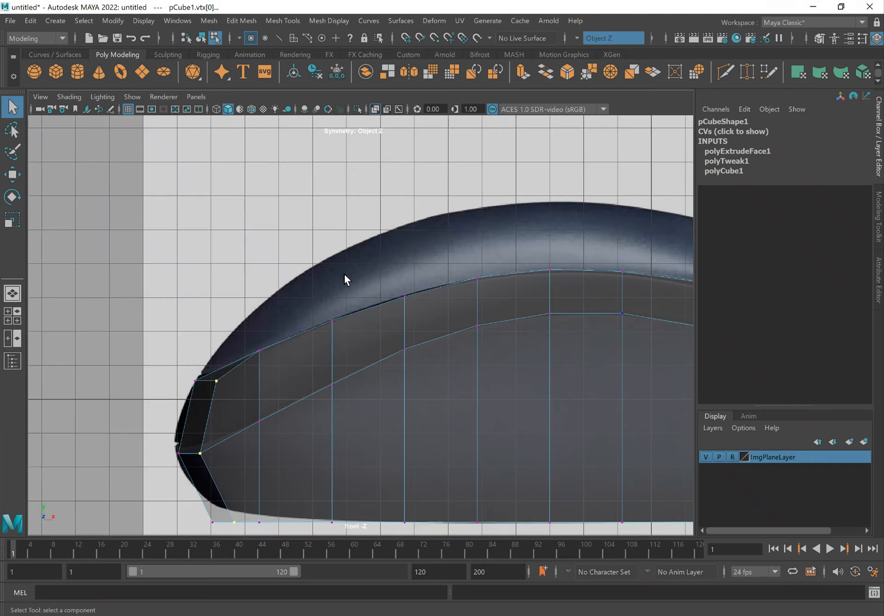
pyautogui.keyDown('alt'); pyautogui.moveTo(469, 306); pyautogui.dragTo(429, 302, button='middle'); pyautogui.keyUp('alt')
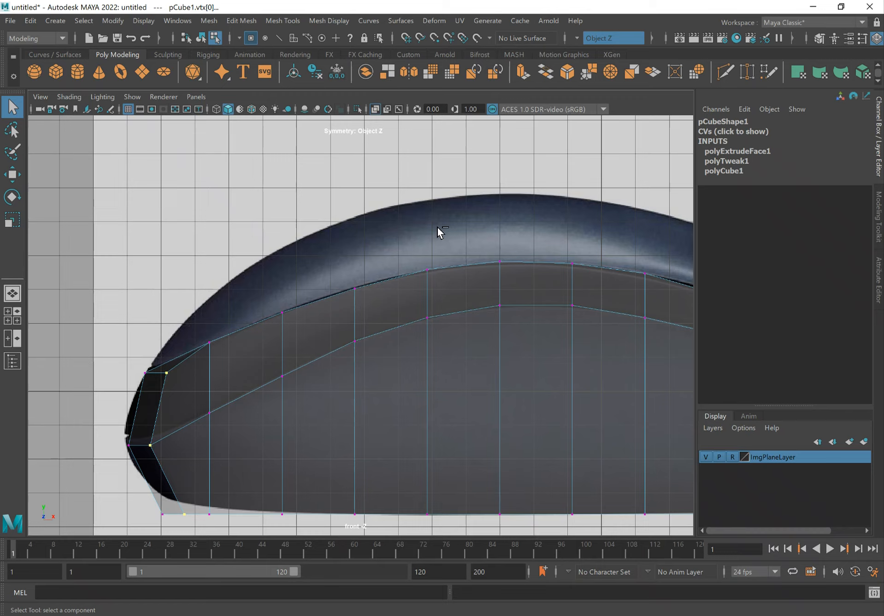
# Step: Save the scene as a Maya ASCII file named PC Mouse in the Week 4\PC Mouse folder holding the reference images
pyautogui.hotkey('ctrl', 's')
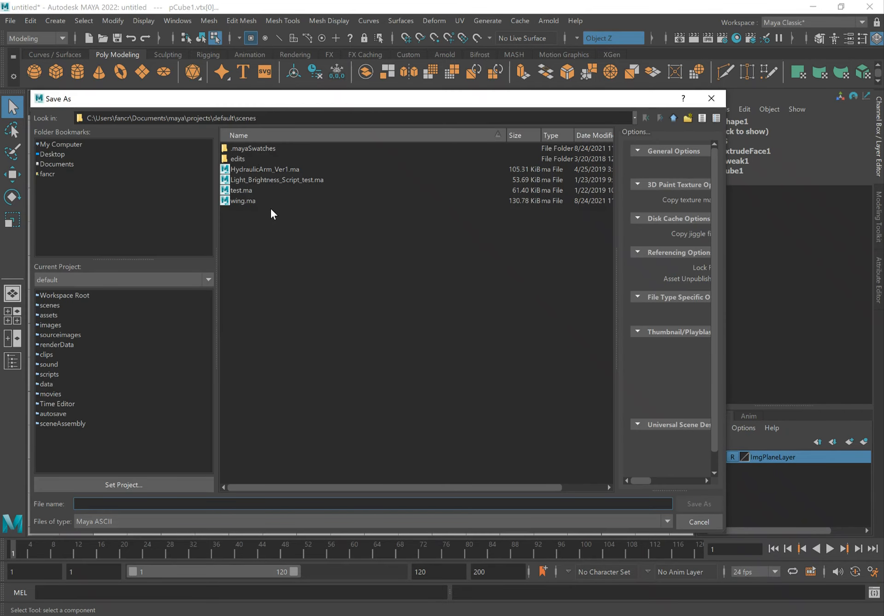
pyautogui.hotkey('alt', 'Tab')
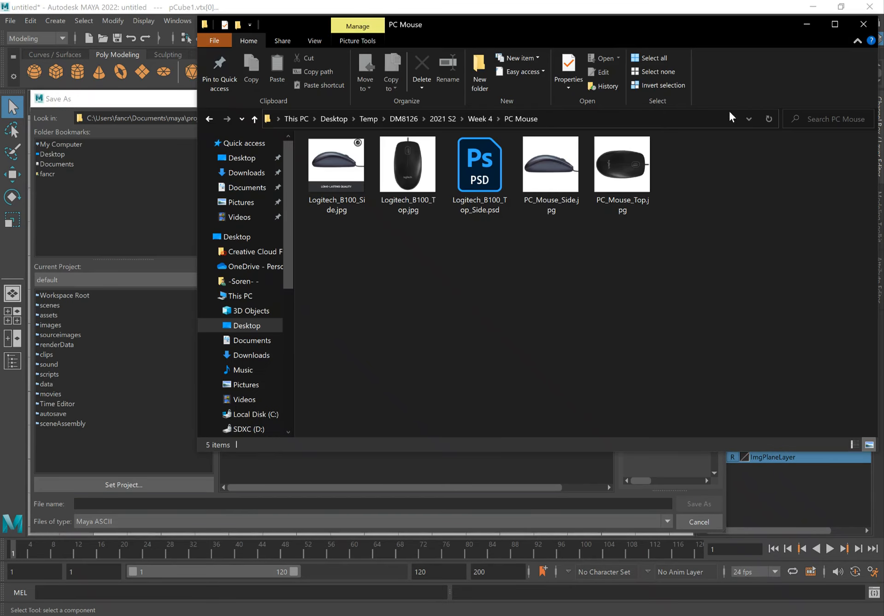
pyautogui.click(556, 119)
pyautogui.hotkey('ctrl', 'c')
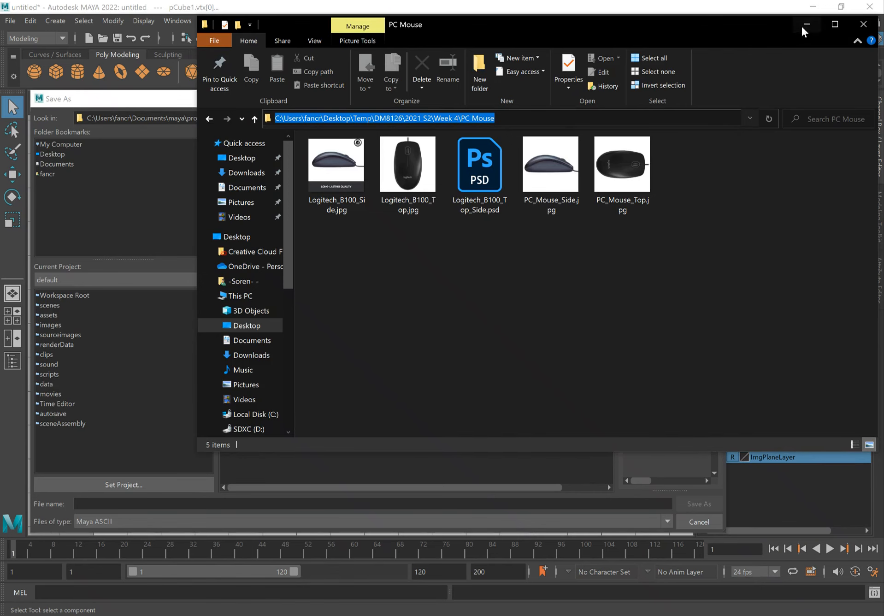
pyautogui.click(806, 26)
pyautogui.hotkey('ctrl', 'v')
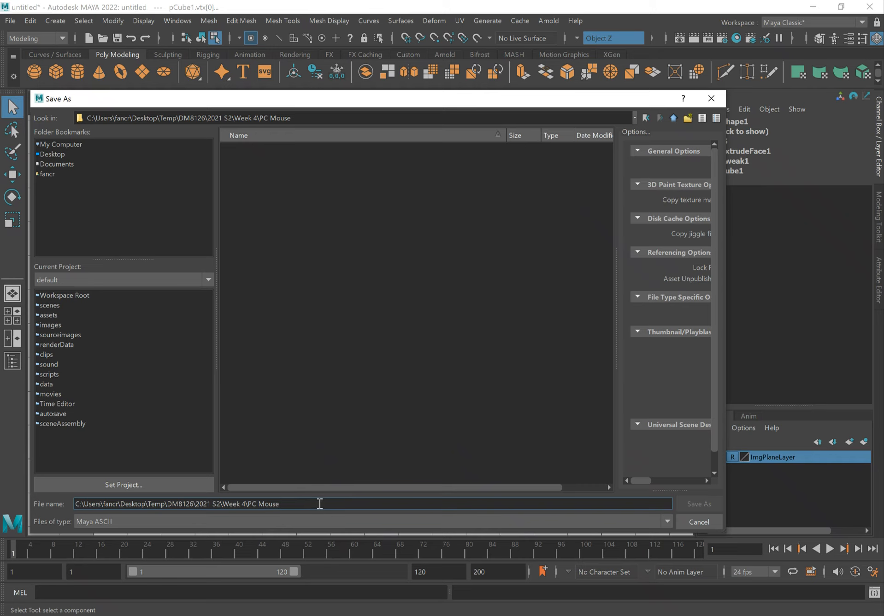
pyautogui.moveTo(248, 505); pyautogui.dragTo(85, 486)
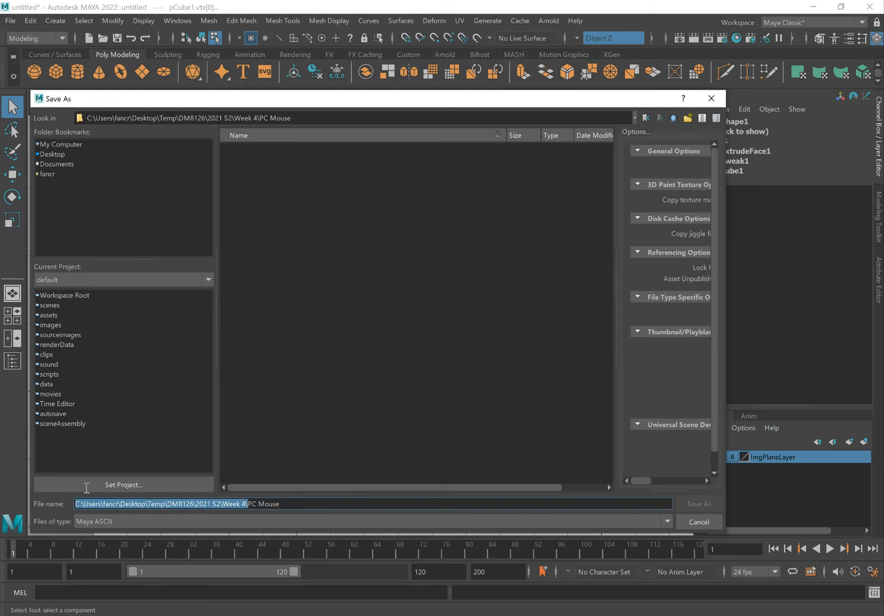
pyautogui.press('BackSpace')
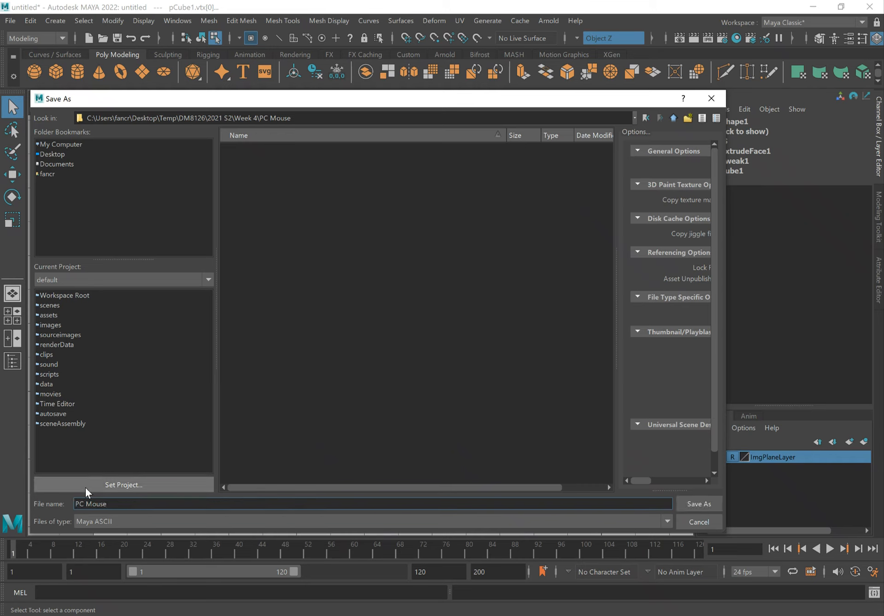
pyautogui.click(698, 503)
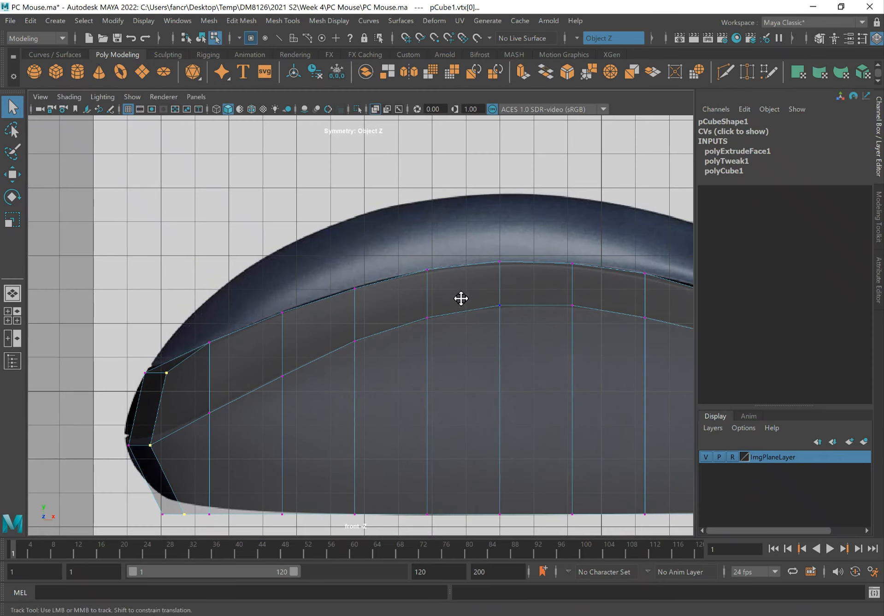
# Step: In the perspective view, extrude the top faces of the body and move them up along Y above the seam
pyautogui.keyDown('alt'); pyautogui.moveTo(463, 297); pyautogui.dragTo(413, 274, button='middle'); pyautogui.keyUp('alt')
pyautogui.press('space')
pyautogui.moveTo(412, 276)
pyautogui.mouseDown()
pyautogui.moveTo(414, 243)
pyautogui.moveTo(423, 293)
pyautogui.mouseUp()
pyautogui.moveTo(331, 230); pyautogui.dragTo(331, 263, button='right')
pyautogui.keyDown('alt'); pyautogui.moveTo(325, 292); pyautogui.dragTo(334, 270); pyautogui.keyUp('alt')
pyautogui.hotkey('ctrl', 'e')
pyautogui.press('w')
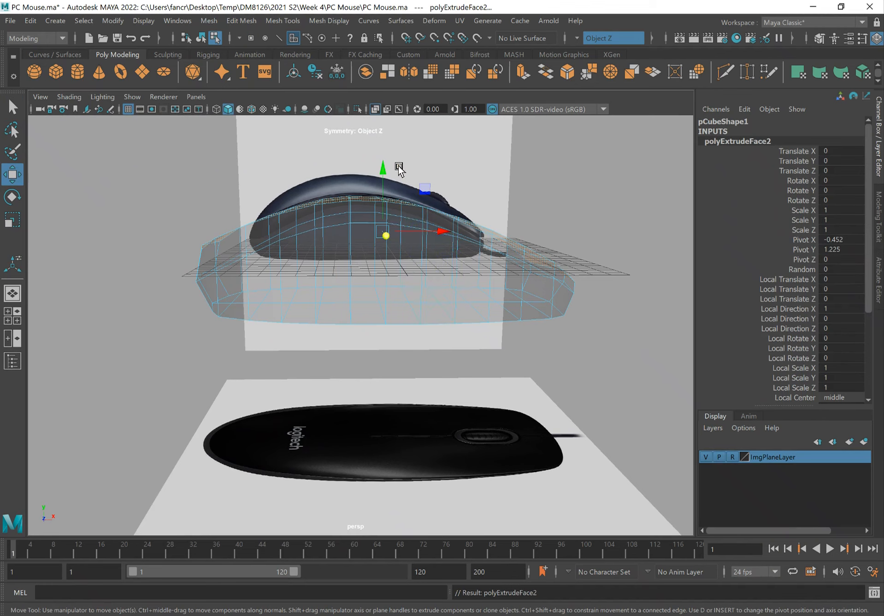
pyautogui.moveTo(382, 168)
pyautogui.mouseDown()
pyautogui.moveTo(385, 147)
pyautogui.moveTo(395, 154)
pyautogui.mouseUp()
pyautogui.keyDown('alt'); pyautogui.moveTo(359, 241); pyautogui.dragTo(408, 246); pyautogui.keyUp('alt')
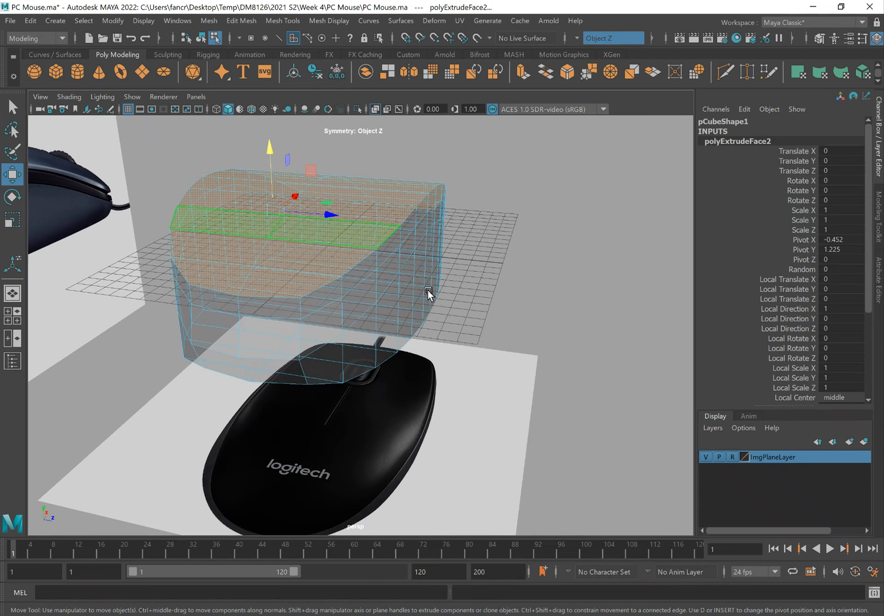
# Step: Try adjusting the extruded top faces with the extrude manipulator and the Move tool, undoing each change
pyautogui.keyDown('alt'); pyautogui.moveTo(428, 291); pyautogui.dragTo(438, 296); pyautogui.keyUp('alt')
pyautogui.press('t')
pyautogui.moveTo(199, 248); pyautogui.dragTo(188, 201)
pyautogui.hotkey('ctrl', 'z')
pyautogui.keyDown('alt'); pyautogui.moveTo(278, 254); pyautogui.dragTo(343, 214); pyautogui.keyUp('alt')
pyautogui.press('w')
pyautogui.moveTo(376, 156); pyautogui.dragTo(379, 134)
pyautogui.hotkey('ctrl', 'z')
pyautogui.keyDown('alt'); pyautogui.moveTo(410, 244); pyautogui.dragTo(409, 287); pyautogui.keyUp('alt')
# Step: Raise the extruded top faces in the front view until the hump meets the upper outline of the reference mouse
pyautogui.press('space')
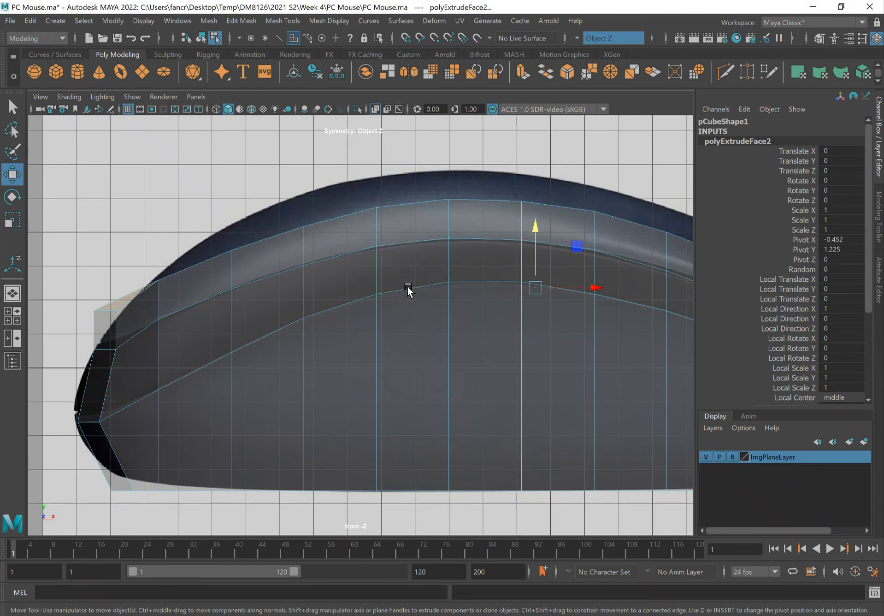
pyautogui.scroll(3, 372, 336)
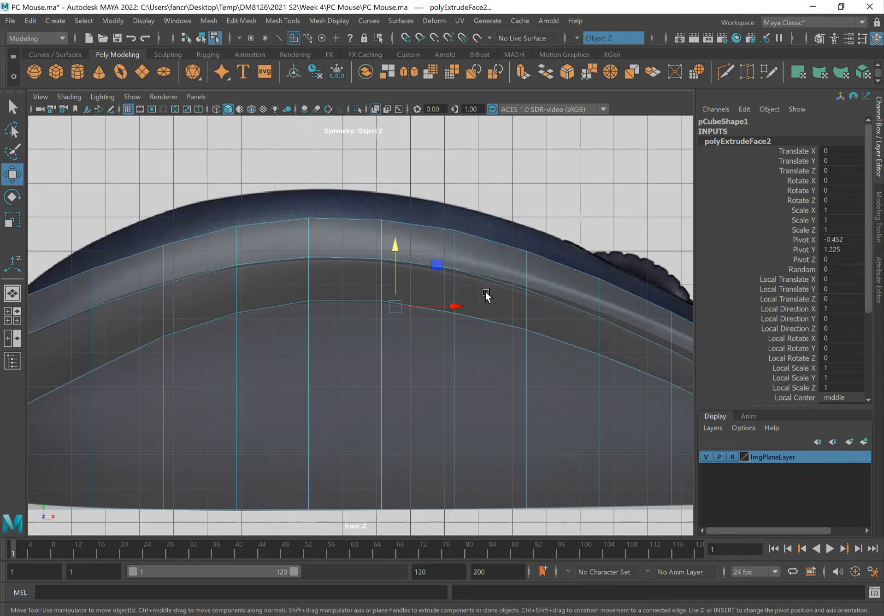
pyautogui.keyDown('alt'); pyautogui.moveTo(485, 291); pyautogui.dragTo(532, 308, button='middle'); pyautogui.keyUp('alt')
pyautogui.keyDown('alt'); pyautogui.moveTo(442, 250); pyautogui.dragTo(530, 224, button='middle'); pyautogui.keyUp('alt')
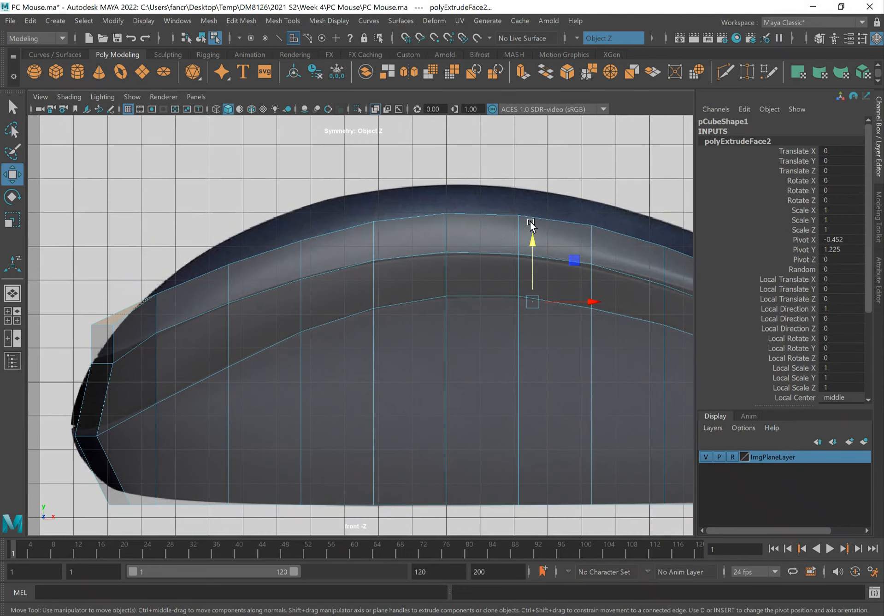
pyautogui.moveTo(531, 243); pyautogui.dragTo(533, 212)
# Step: Switch to vertex mode and lower the top vertices of the two columns between the hump and scroll wheel to the outline
pyautogui.keyDown('alt'); pyautogui.moveTo(609, 244); pyautogui.dragTo(379, 253, button='middle'); pyautogui.keyUp('alt')
pyautogui.rightClick(523, 275)
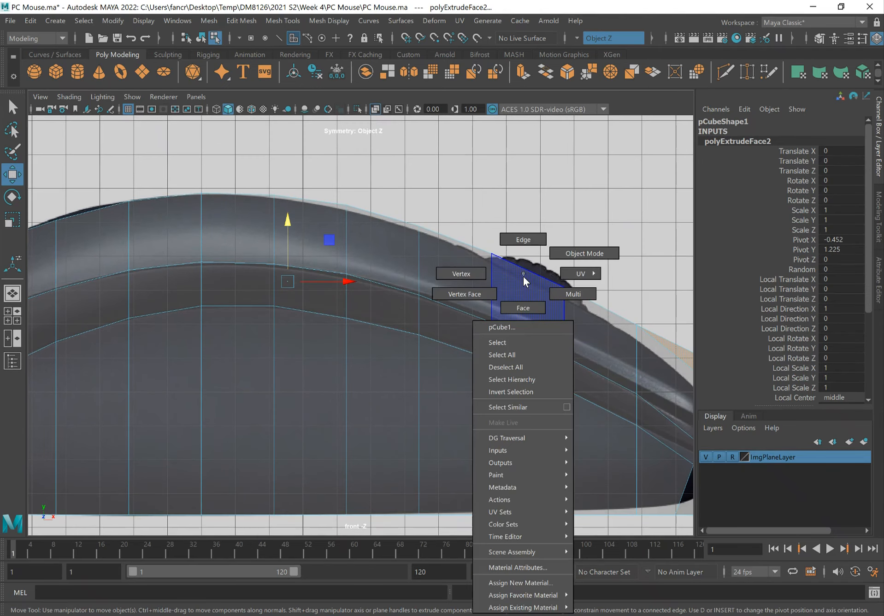
pyautogui.moveTo(463, 260); pyautogui.dragTo(454, 259, button='right')
pyautogui.press('q')
pyautogui.moveTo(339, 199); pyautogui.dragTo(359, 216)
pyautogui.press('w')
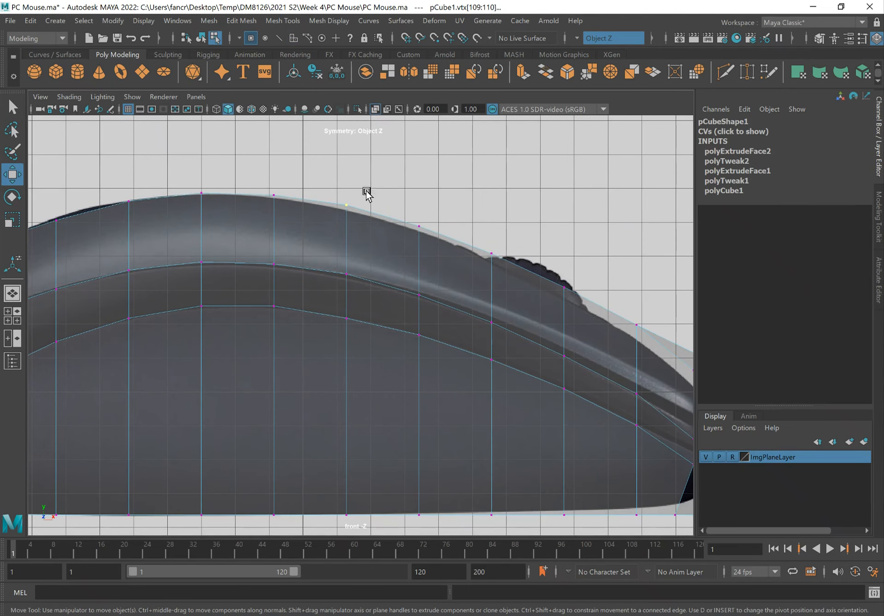
pyautogui.moveTo(347, 156); pyautogui.dragTo(349, 161)
pyautogui.click(419, 228)
pyautogui.moveTo(419, 176); pyautogui.dragTo(420, 182)
# Step: Select the top vertices of the three columns from the scroll wheel towards the cable and lower them together along Y
pyautogui.keyDown('alt'); pyautogui.moveTo(396, 235); pyautogui.dragTo(532, 282, button='right'); pyautogui.keyUp('alt')
pyautogui.keyDown('alt'); pyautogui.moveTo(494, 282); pyautogui.dragTo(241, 318, button='middle'); pyautogui.keyUp('alt')
pyautogui.moveTo(252, 289); pyautogui.dragTo(251, 289)
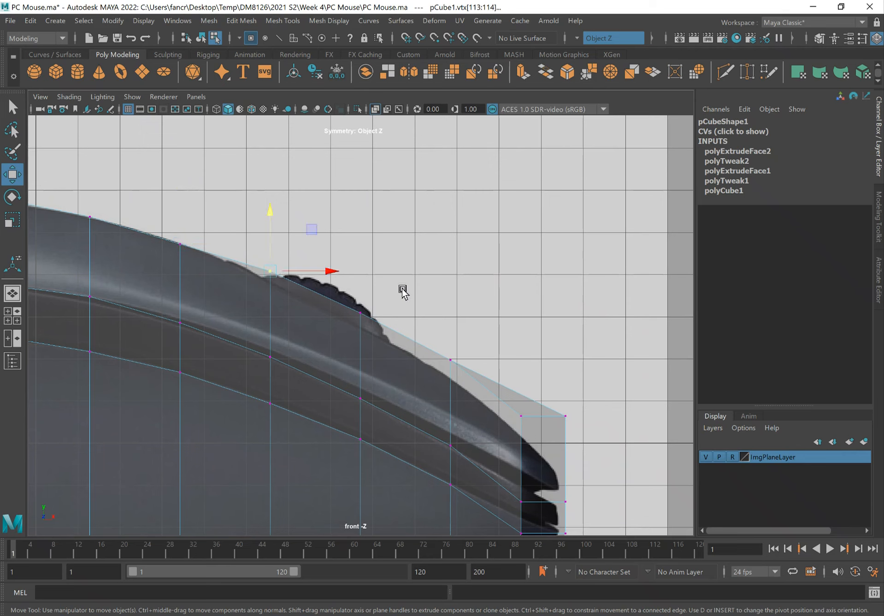
pyautogui.keyDown('shift'); pyautogui.moveTo(351, 327); pyautogui.dragTo(349, 330); pyautogui.keyUp('shift')
pyautogui.keyDown('shift'); pyautogui.moveTo(457, 344); pyautogui.dragTo(432, 371); pyautogui.keyUp('shift')
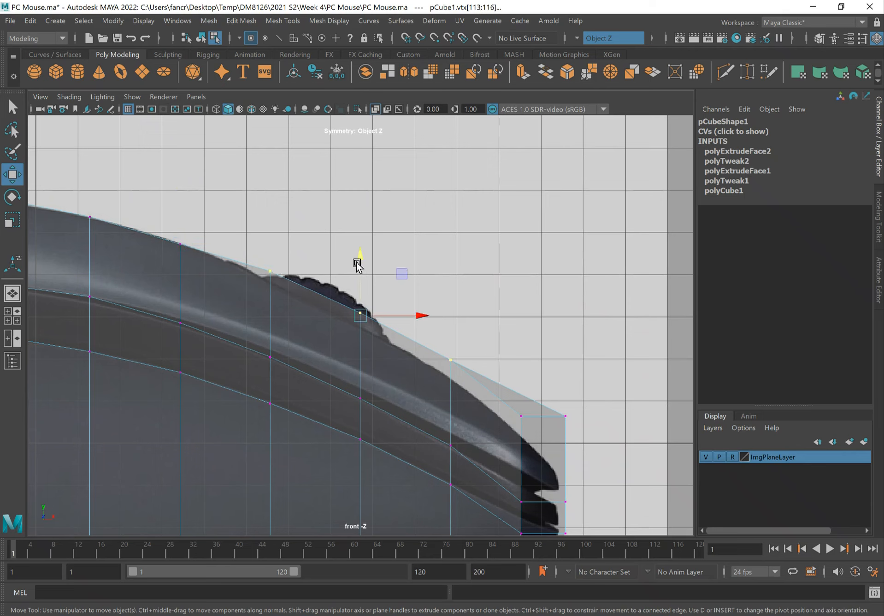
pyautogui.moveTo(361, 258); pyautogui.dragTo(359, 266)
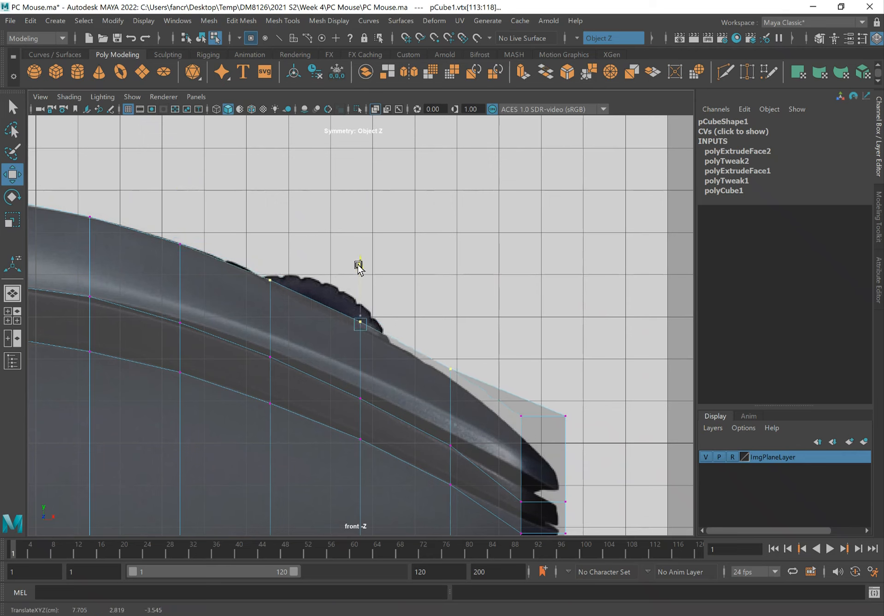
# Step: Lower the top vertices at the cable end and those of the adjacent column to follow the sloping outline
pyautogui.keyDown('alt'); pyautogui.moveTo(554, 349); pyautogui.dragTo(492, 290, button='middle'); pyautogui.keyUp('alt')
pyautogui.moveTo(417, 345); pyautogui.dragTo(456, 328)
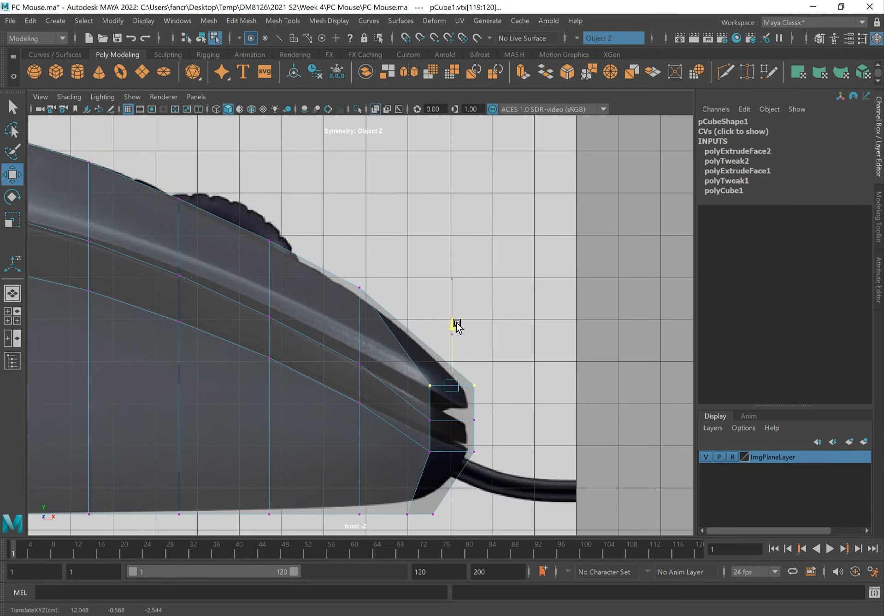
pyautogui.moveTo(385, 267); pyautogui.dragTo(346, 300)
pyautogui.moveTo(360, 230); pyautogui.dragTo(361, 237)
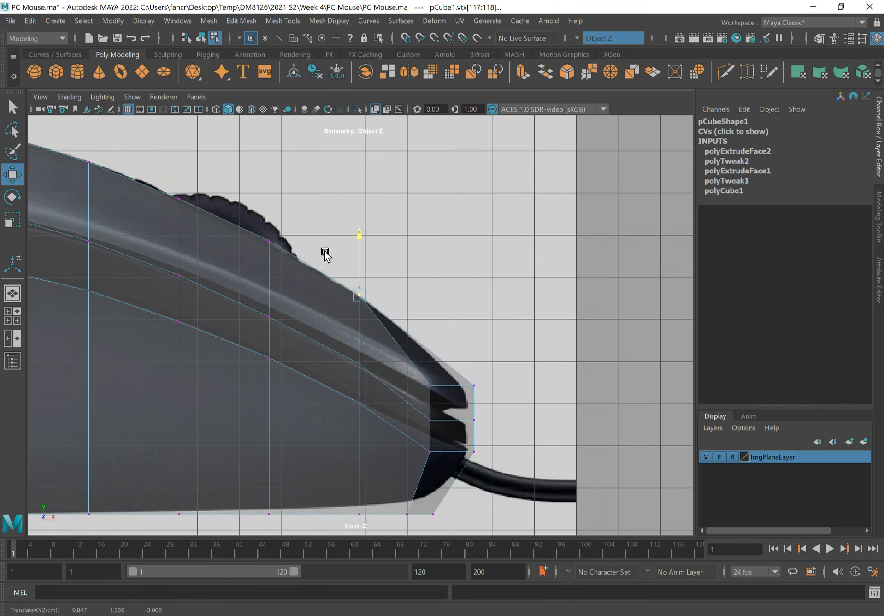
# Step: Raise one column's top vertices slightly behind the hump and move the rear-end top vertices down and inward to the outline
pyautogui.keyDown('alt'); pyautogui.moveTo(181, 272); pyautogui.dragTo(644, 391, button='middle'); pyautogui.keyUp('alt')
pyautogui.keyDown('alt'); pyautogui.moveTo(237, 340); pyautogui.dragTo(502, 311, button='middle'); pyautogui.keyUp('alt')
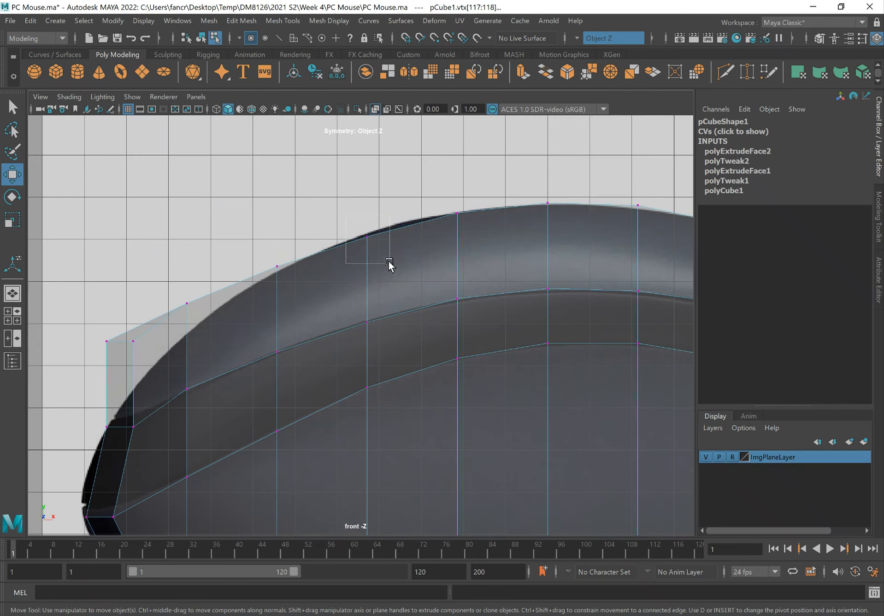
pyautogui.moveTo(369, 203); pyautogui.dragTo(367, 197)
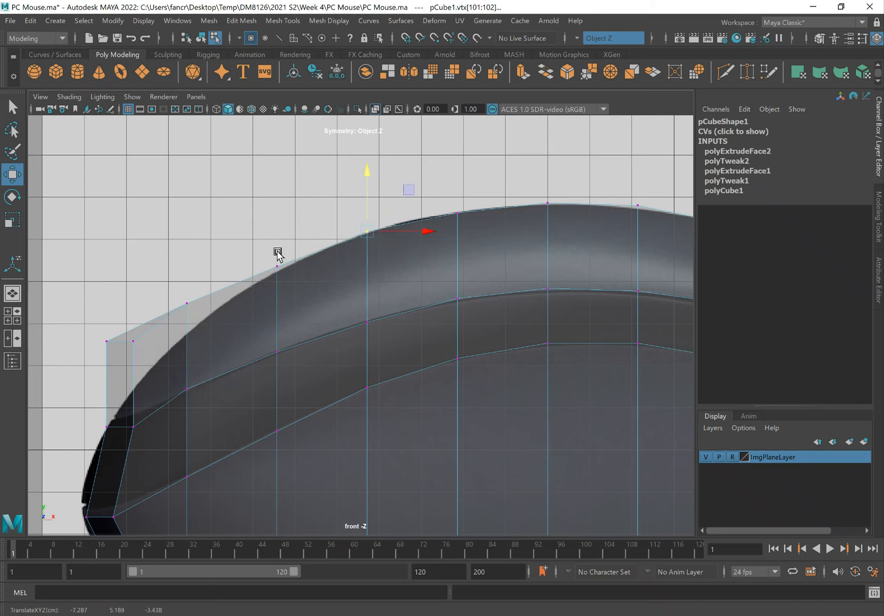
pyautogui.moveTo(52, 320); pyautogui.dragTo(158, 377)
pyautogui.moveTo(162, 303); pyautogui.dragTo(178, 360)
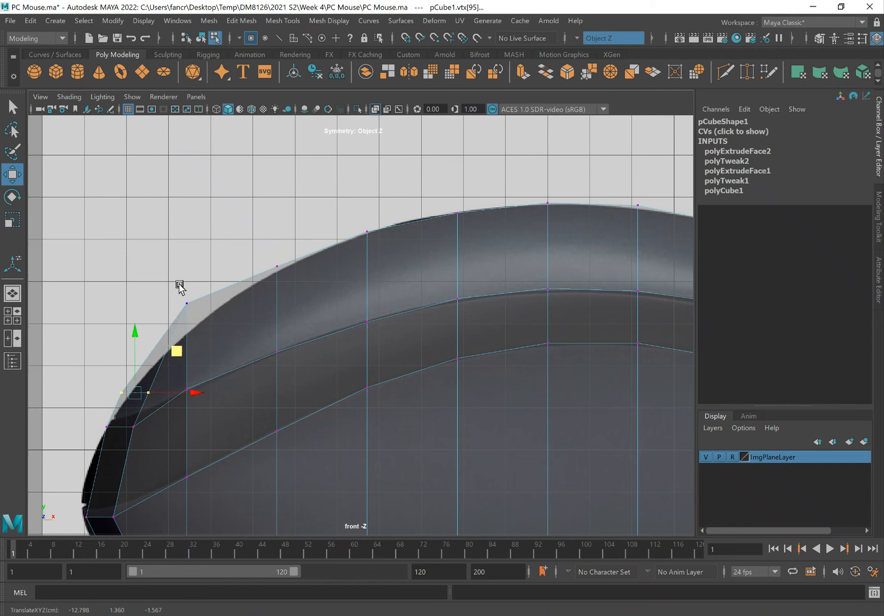
# Step: Lower the top vertices of the two columns next to the rear end to fit the upper outline
pyautogui.click(208, 302)
pyautogui.click(199, 259)
pyautogui.hotkey('ctrl', 'z')
pyautogui.moveTo(188, 247); pyautogui.dragTo(190, 277)
pyautogui.click(293, 280)
pyautogui.moveTo(275, 217); pyautogui.dragTo(277, 224)
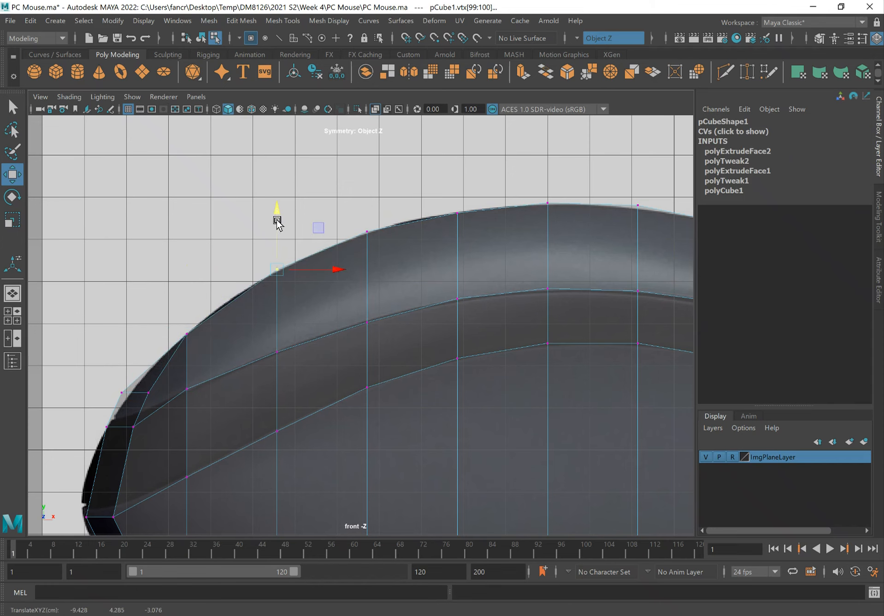
# Step: Examine the extruded upper body in the perspective and side views, and compare its profile with the reference in the front view
pyautogui.scroll(-5, 388, 326)
pyautogui.press('q')
pyautogui.press('space')
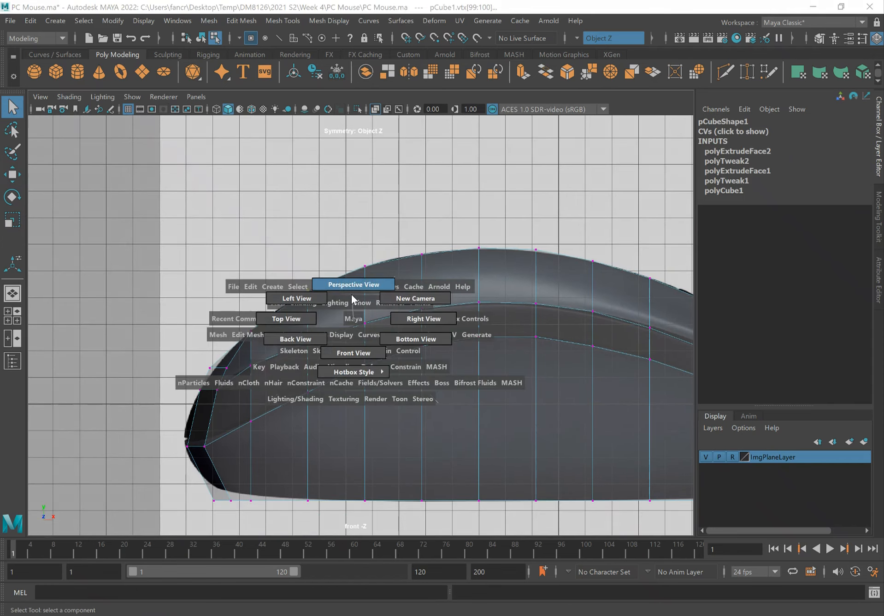
pyautogui.click(351, 294)
pyautogui.keyDown('alt'); pyautogui.moveTo(351, 294); pyautogui.dragTo(346, 207); pyautogui.keyUp('alt')
pyautogui.moveTo(309, 241)
pyautogui.keyDown('alt'); pyautogui.mouseDown()
pyautogui.moveTo(385, 229)
pyautogui.moveTo(278, 247)
pyautogui.moveTo(233, 229)
pyautogui.moveTo(313, 221)
pyautogui.mouseUp(); pyautogui.keyUp('alt')
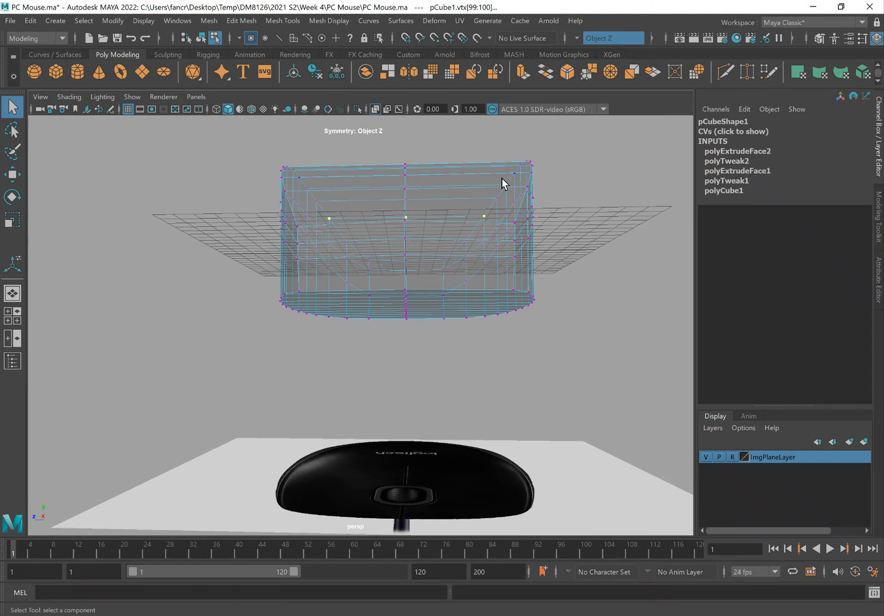
pyautogui.keyDown('alt'); pyautogui.moveTo(529, 205); pyautogui.dragTo(593, 205); pyautogui.keyUp('alt')
pyautogui.keyDown('alt'); pyautogui.moveTo(485, 244); pyautogui.dragTo(484, 217); pyautogui.keyUp('alt')
pyautogui.press('space')
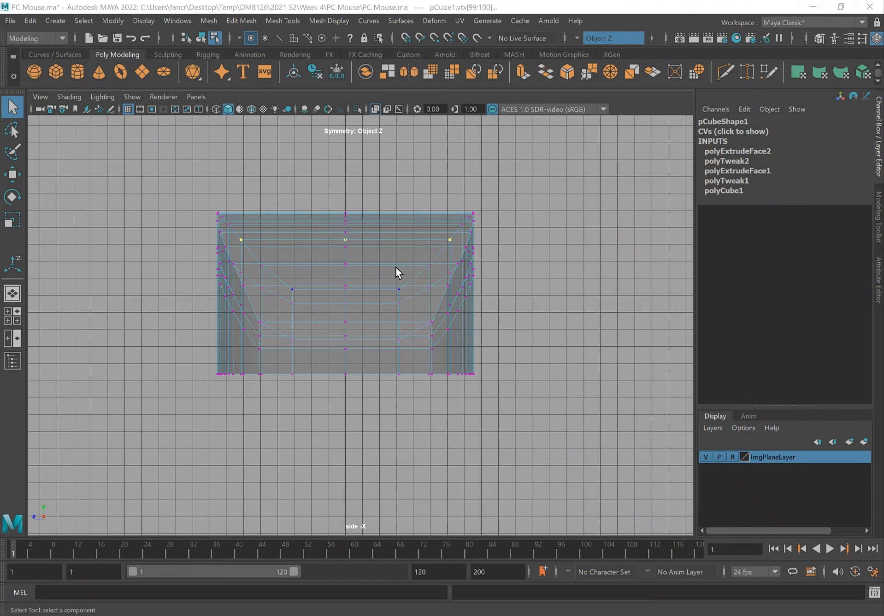
pyautogui.press('space')
pyautogui.moveTo(396, 269); pyautogui.dragTo(385, 300)
pyautogui.keyDown('alt'); pyautogui.moveTo(299, 236); pyautogui.dragTo(283, 231, button='middle'); pyautogui.keyUp('alt')
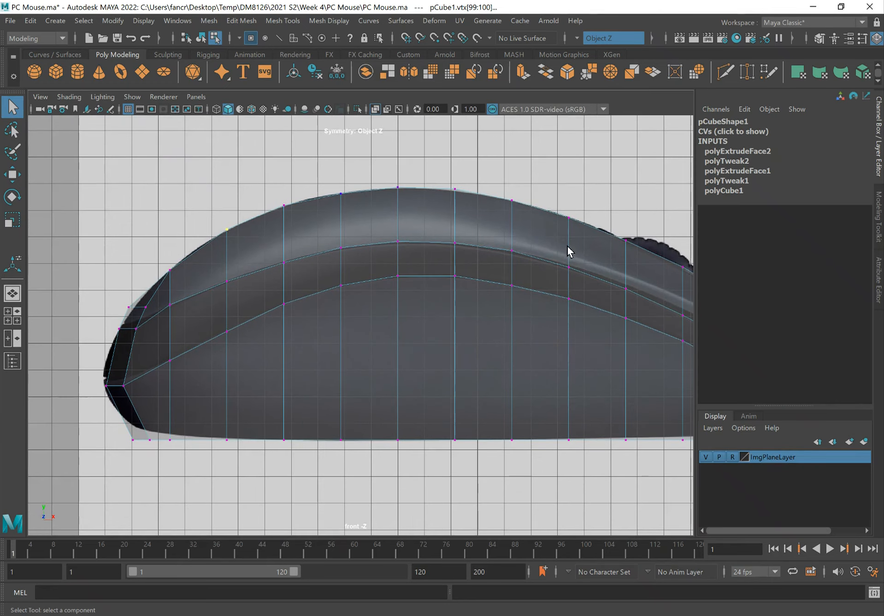
pyautogui.keyDown('alt'); pyautogui.moveTo(488, 313); pyautogui.dragTo(442, 320, button='middle'); pyautogui.keyUp('alt')
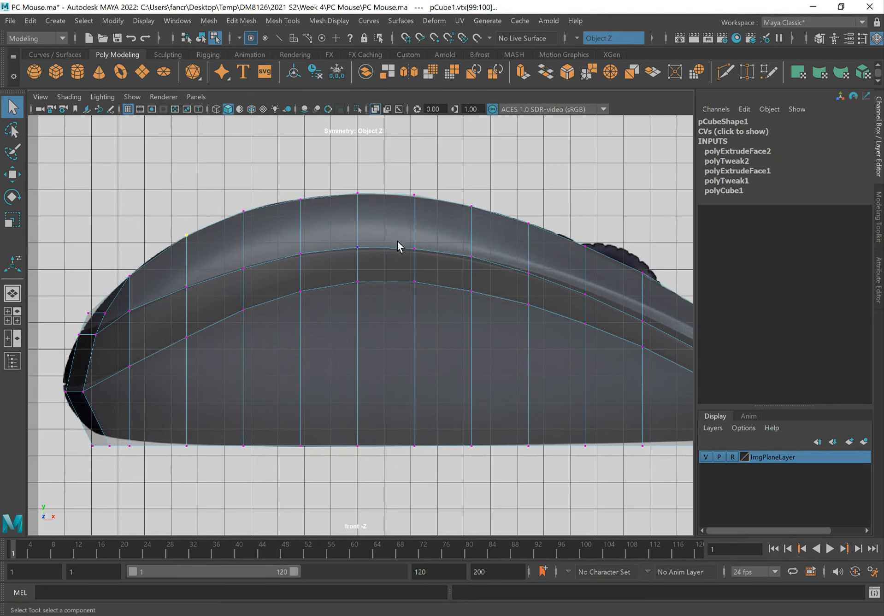
# Step: Show an X-Ray-shaded top view beside the front view and compare the body's outlines with both reference images
pyautogui.press('space')
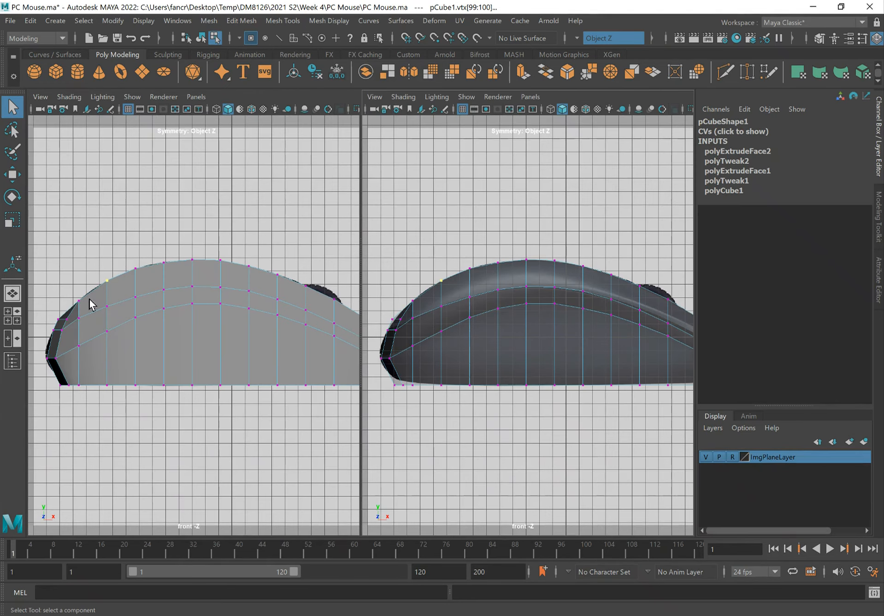
pyautogui.click(192, 97)
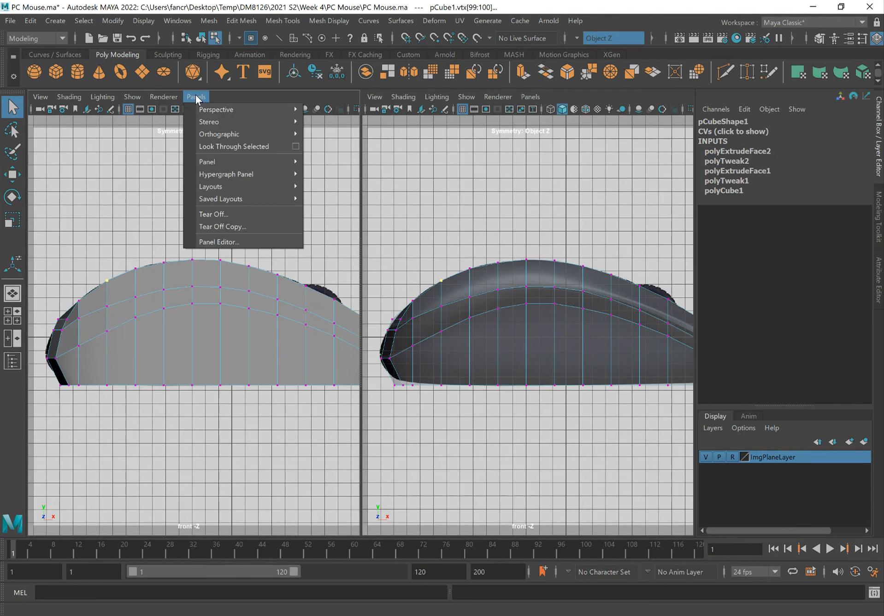
pyautogui.moveTo(227, 136)
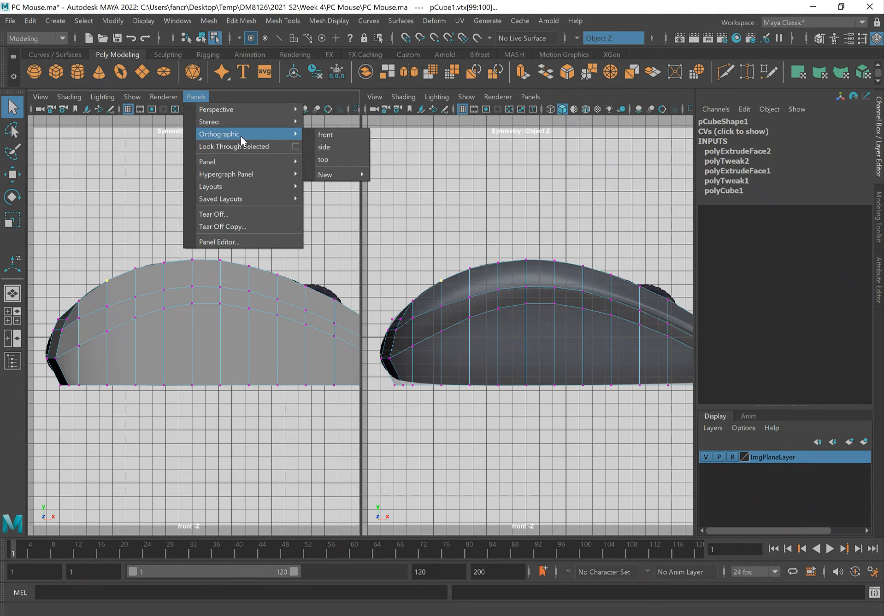
pyautogui.click(334, 158)
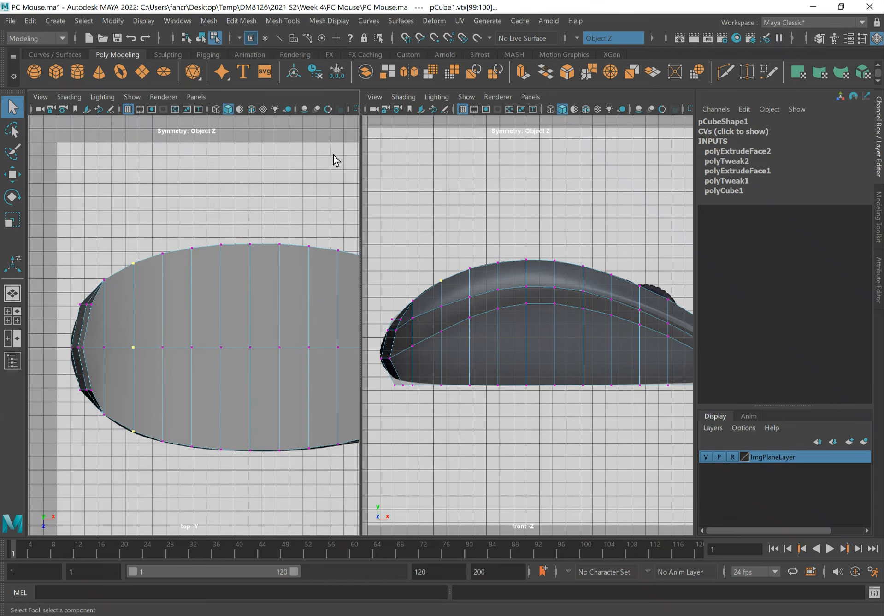
pyautogui.keyDown('alt'); pyautogui.moveTo(287, 311); pyautogui.dragTo(230, 298, button='middle'); pyautogui.keyUp('alt')
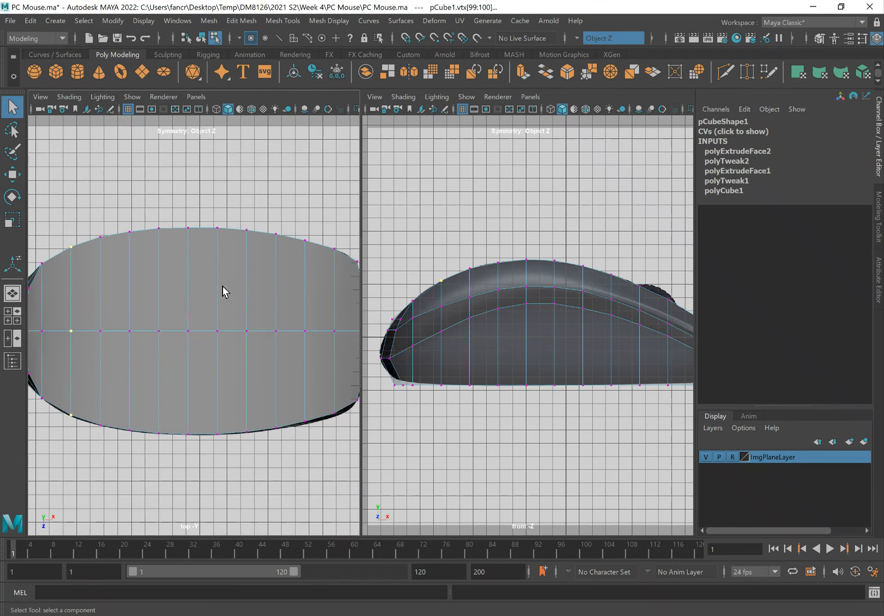
pyautogui.click(69, 100)
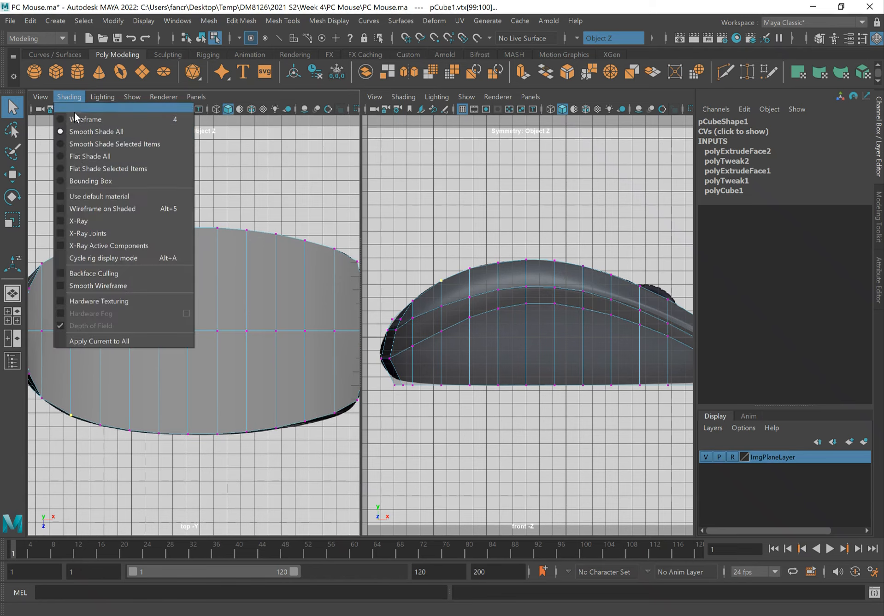
pyautogui.click(98, 222)
pyautogui.scroll(-1, 219, 244)
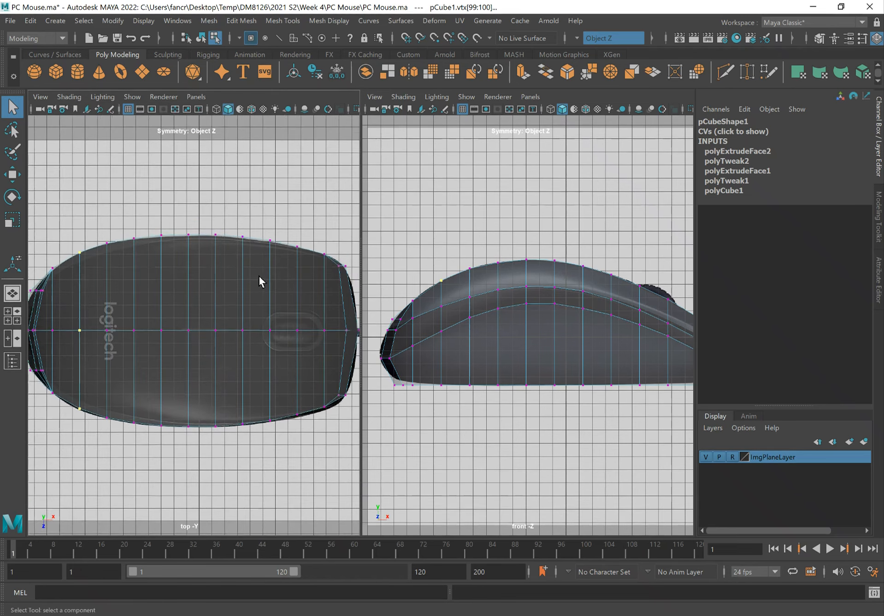
pyautogui.scroll(-1, 202, 263)
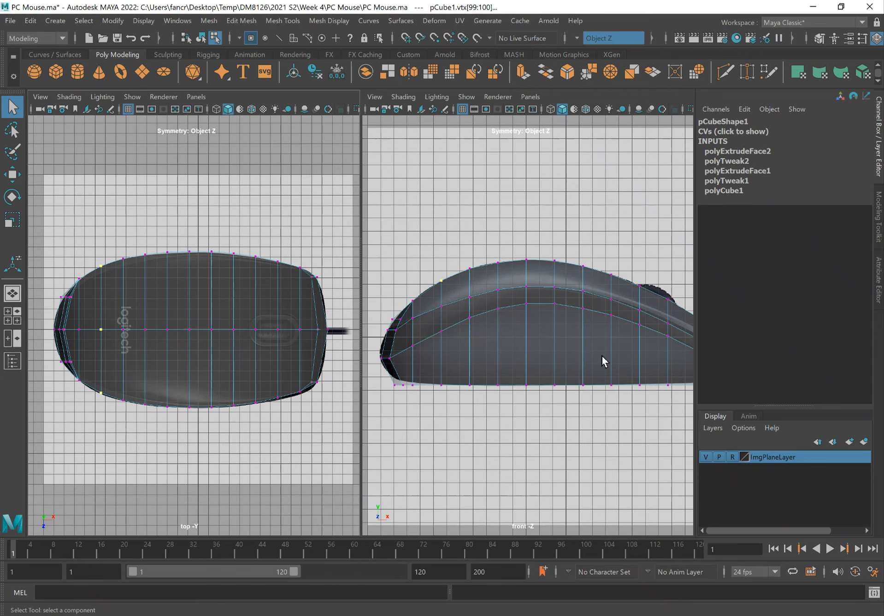
pyautogui.scroll(-1, 570, 347)
pyautogui.scroll(-3, 596, 357)
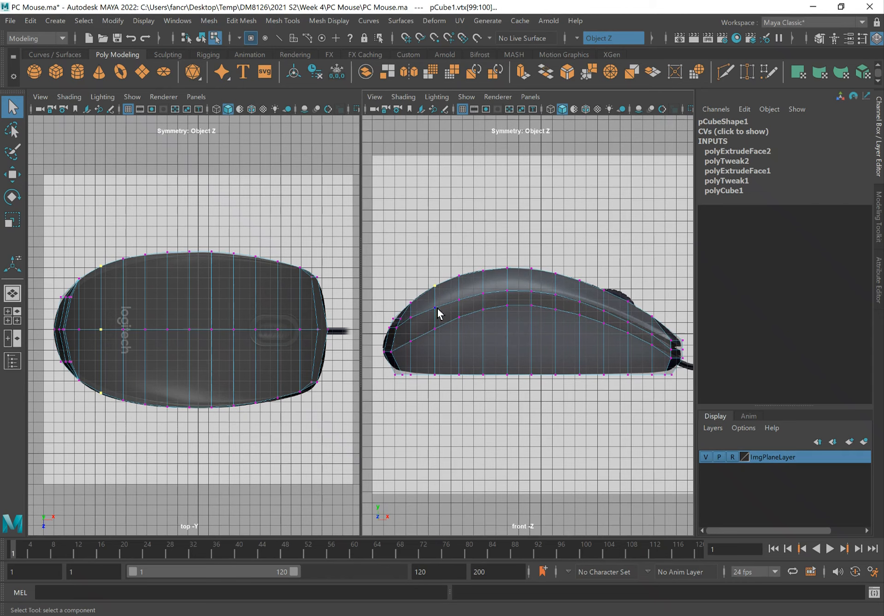
# Step: Move the upper body's outer top edges inward along Z, symmetrically on both sides, so that the side walls slope toward the top
pyautogui.click(13, 293)
pyautogui.keyDown('alt'); pyautogui.moveTo(373, 279); pyautogui.dragTo(377, 301); pyautogui.keyUp('alt')
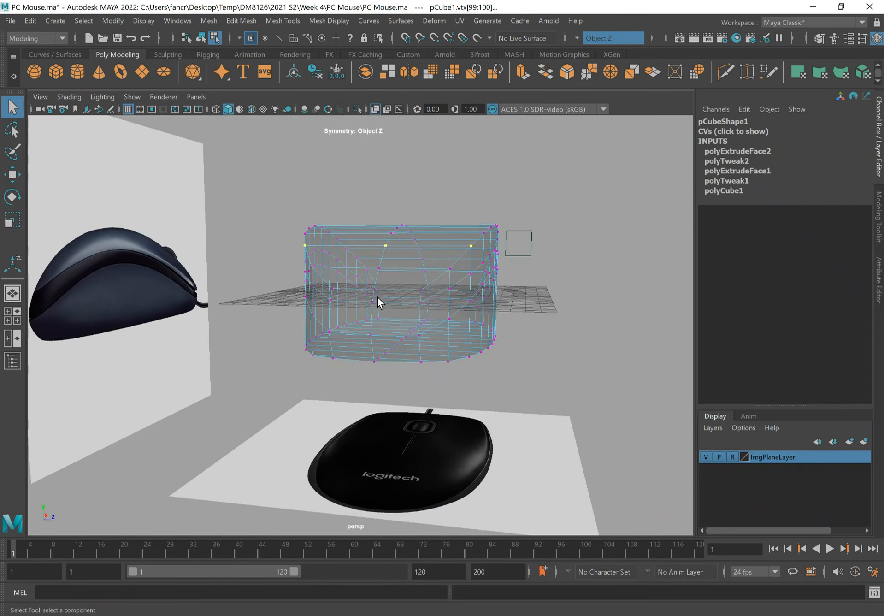
pyautogui.keyDown('alt'); pyautogui.moveTo(378, 297); pyautogui.dragTo(441, 296, button='right'); pyautogui.keyUp('alt')
pyautogui.keyDown('alt'); pyautogui.moveTo(441, 296); pyautogui.dragTo(459, 285); pyautogui.keyUp('alt')
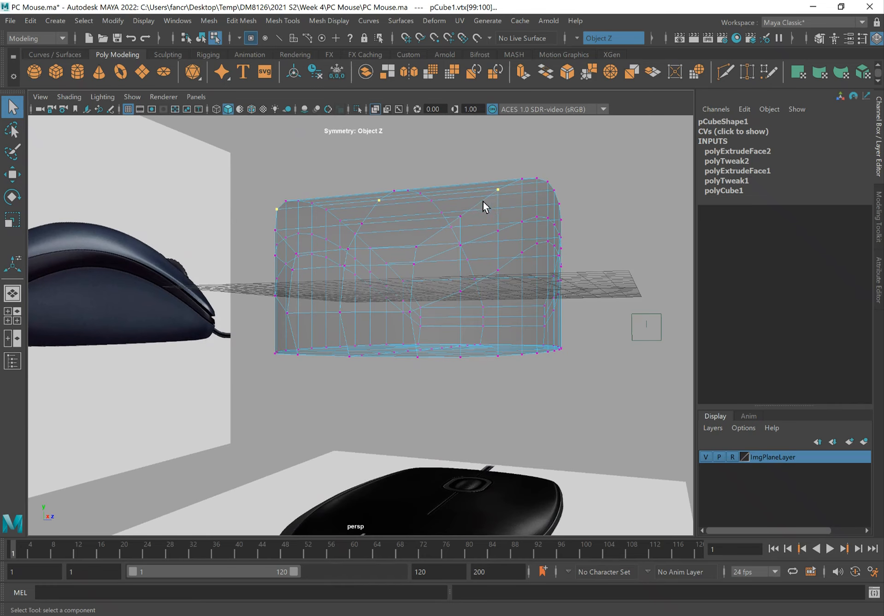
pyautogui.moveTo(483, 202); pyautogui.dragTo(484, 167, button='right')
pyautogui.keyDown('alt'); pyautogui.moveTo(571, 220); pyautogui.dragTo(521, 218); pyautogui.keyUp('alt')
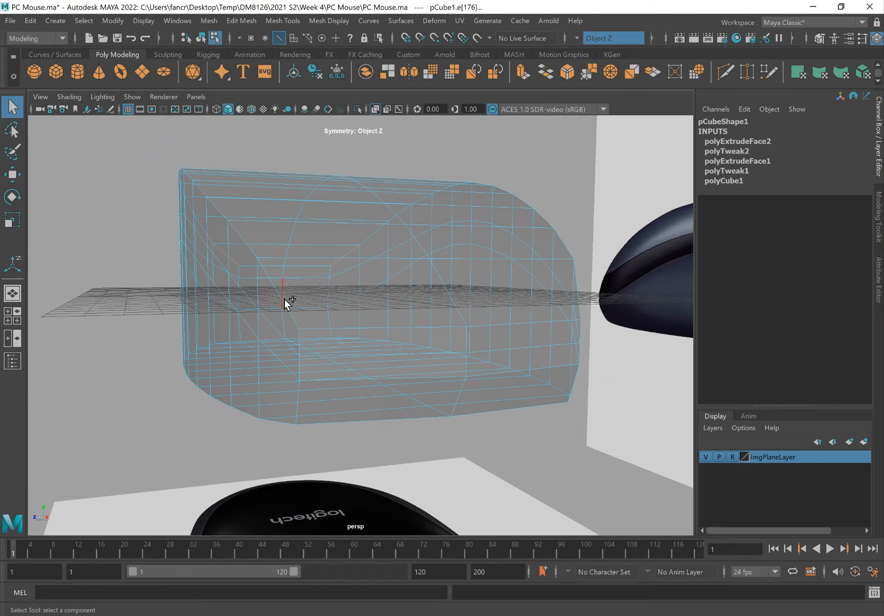
pyautogui.click(291, 309)
pyautogui.keyDown('alt'); pyautogui.moveTo(295, 316); pyautogui.dragTo(303, 291); pyautogui.keyUp('alt')
pyautogui.press('w')
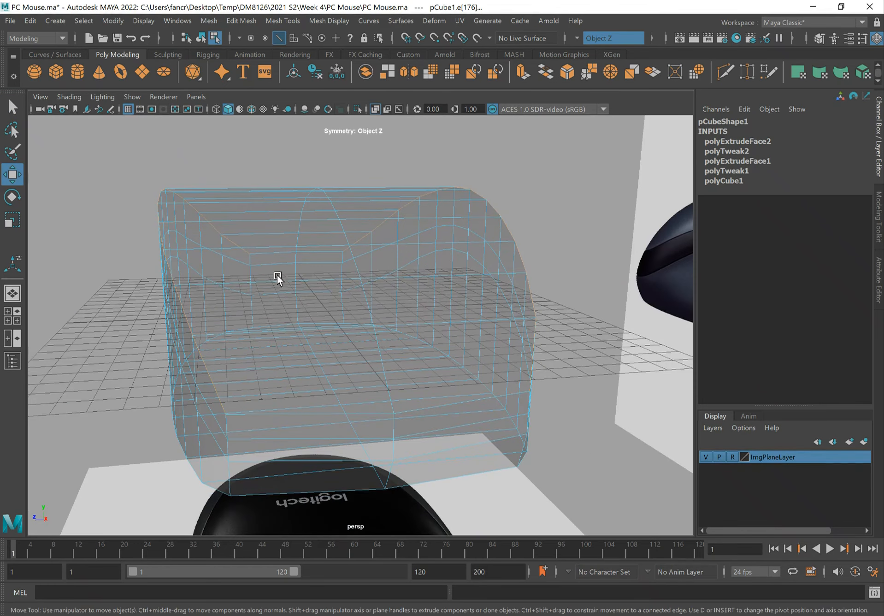
pyautogui.moveTo(153, 260); pyautogui.dragTo(185, 263)
pyautogui.moveTo(233, 246)
pyautogui.keyDown('alt'); pyautogui.mouseDown()
pyautogui.moveTo(223, 218)
pyautogui.moveTo(361, 231)
pyautogui.moveTo(249, 228)
pyautogui.moveTo(231, 217)
pyautogui.moveTo(243, 221)
pyautogui.moveTo(239, 228)
pyautogui.mouseUp(); pyautogui.keyUp('alt')
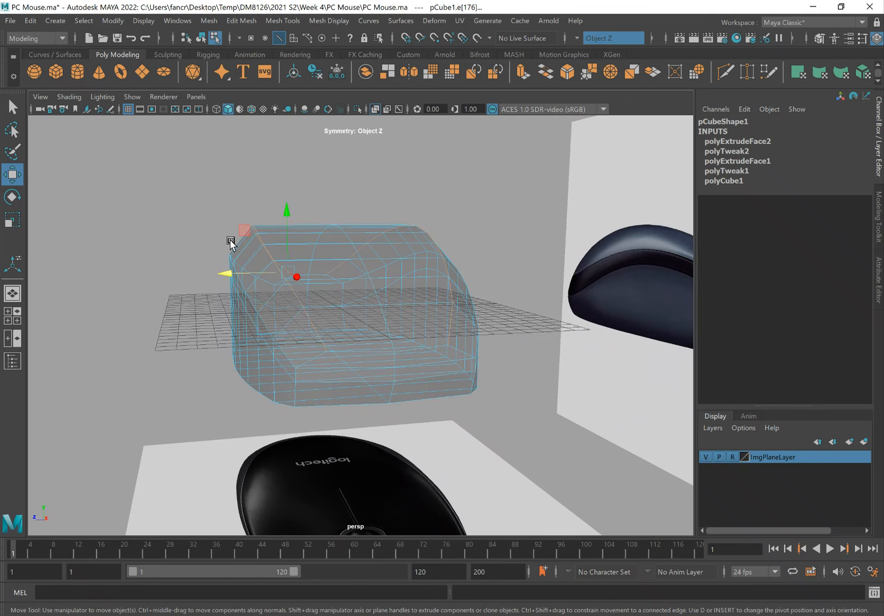
pyautogui.moveTo(225, 276); pyautogui.dragTo(221, 271)
pyautogui.keyDown('alt'); pyautogui.moveTo(373, 304); pyautogui.dragTo(217, 286); pyautogui.keyUp('alt')
pyautogui.keyDown('alt'); pyautogui.moveTo(217, 286); pyautogui.dragTo(335, 301, button='right'); pyautogui.keyUp('alt')
pyautogui.keyDown('alt'); pyautogui.moveTo(335, 297); pyautogui.dragTo(406, 317); pyautogui.keyUp('alt')
pyautogui.keyDown('alt'); pyautogui.moveTo(456, 337); pyautogui.dragTo(389, 311); pyautogui.keyUp('alt')
# Step: Bevel the upper seam edge loop around the mouse body with a fraction of 0.2
pyautogui.press('q')
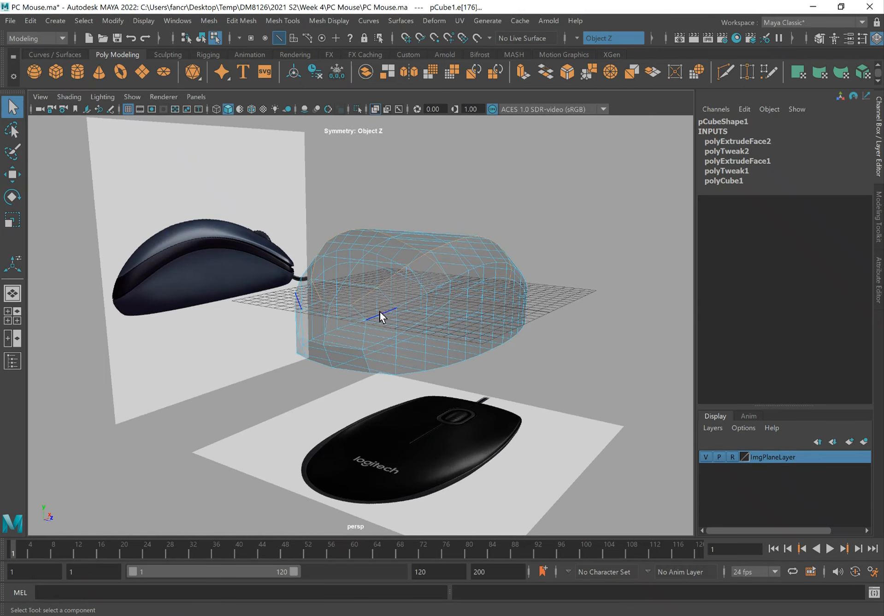
pyautogui.keyDown('alt'); pyautogui.moveTo(558, 318); pyautogui.dragTo(260, 330); pyautogui.keyUp('alt')
pyautogui.keyDown('alt'); pyautogui.moveTo(601, 257); pyautogui.dragTo(629, 265); pyautogui.keyUp('alt')
pyautogui.keyDown('alt'); pyautogui.moveTo(622, 268); pyautogui.dragTo(519, 284, button='middle'); pyautogui.keyUp('alt')
pyautogui.keyDown('alt'); pyautogui.moveTo(620, 276); pyautogui.dragTo(352, 310); pyautogui.keyUp('alt')
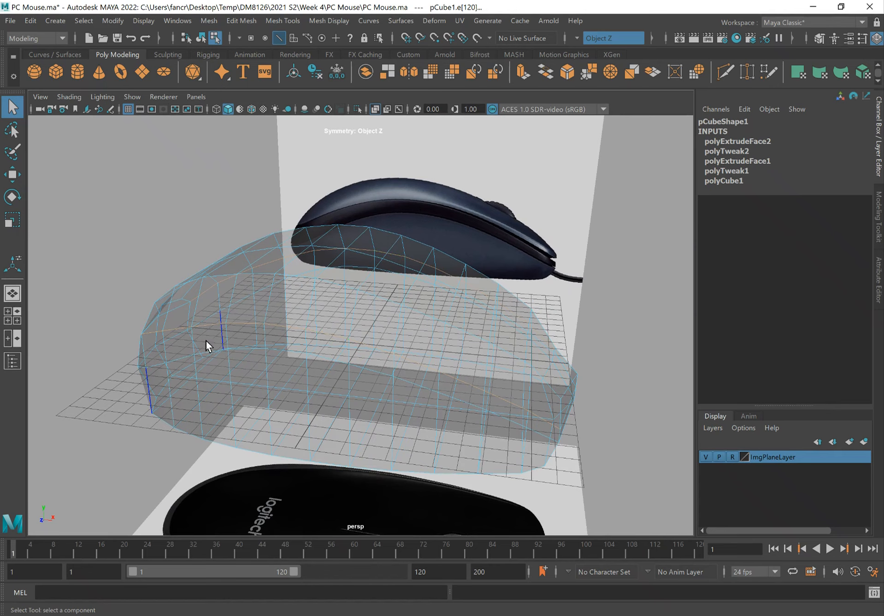
pyautogui.keyDown('alt'); pyautogui.moveTo(373, 360); pyautogui.dragTo(367, 388); pyautogui.keyUp('alt')
pyautogui.keyDown('alt'); pyautogui.moveTo(300, 339); pyautogui.dragTo(370, 331, button='right'); pyautogui.keyUp('alt')
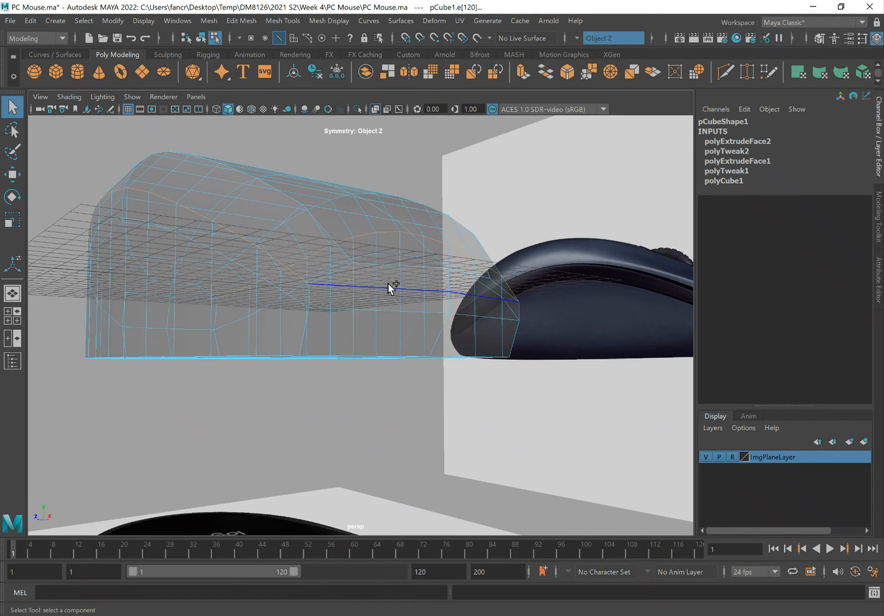
pyautogui.keyDown('alt'); pyautogui.moveTo(364, 294); pyautogui.dragTo(333, 292); pyautogui.keyUp('alt')
pyautogui.keyDown('alt'); pyautogui.moveTo(386, 309); pyautogui.dragTo(355, 343); pyautogui.keyUp('alt')
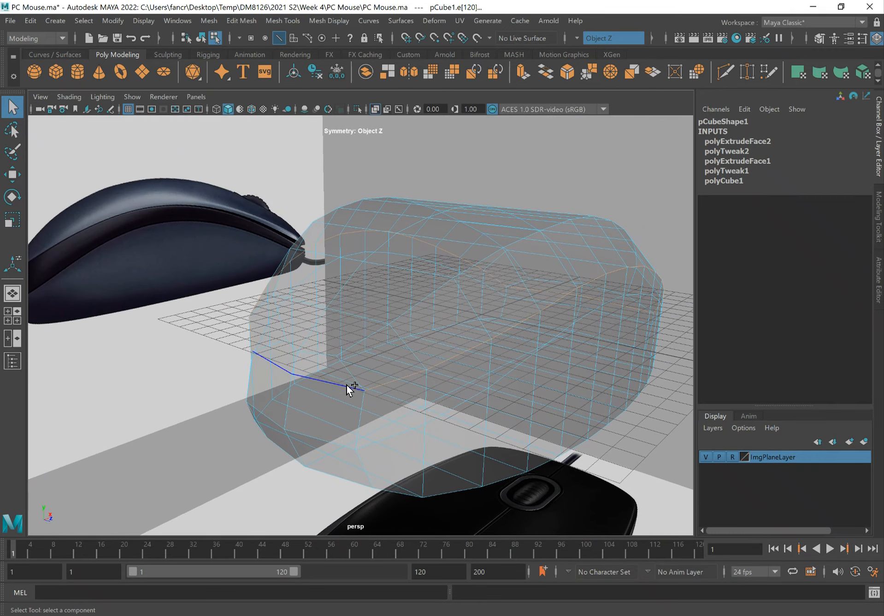
pyautogui.keyDown('alt'); pyautogui.moveTo(443, 386); pyautogui.dragTo(214, 291); pyautogui.keyUp('alt')
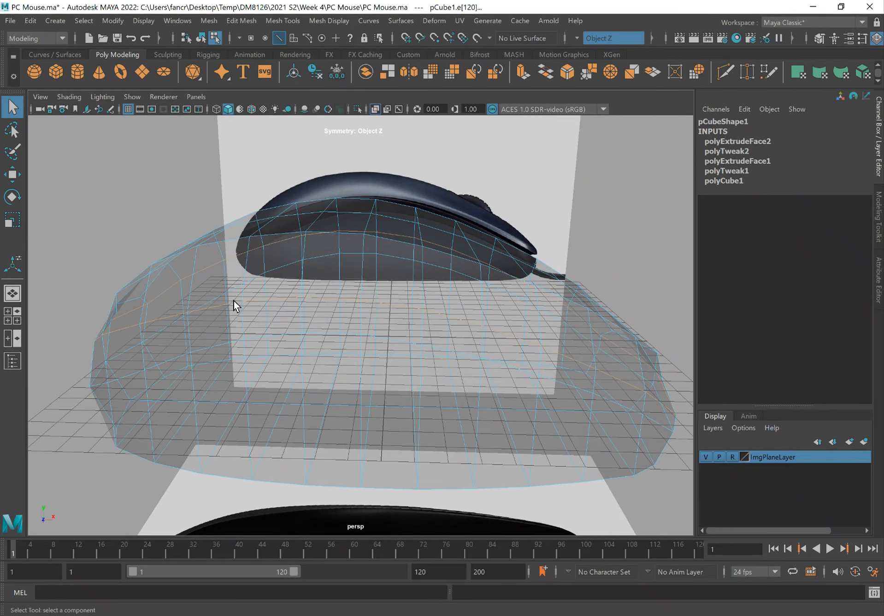
pyautogui.keyDown('alt'); pyautogui.moveTo(281, 297); pyautogui.dragTo(414, 347); pyautogui.keyUp('alt')
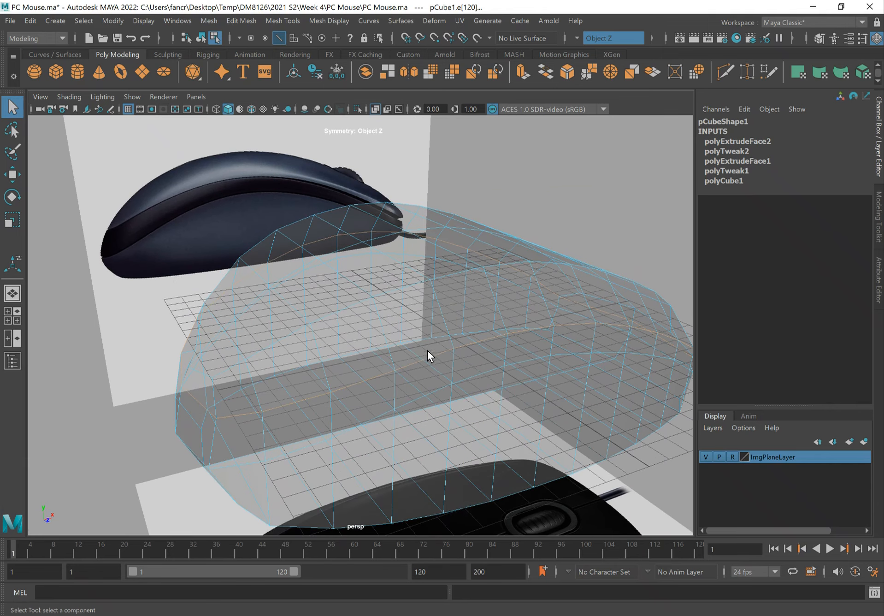
pyautogui.keyDown('shift'); pyautogui.moveTo(431, 357); pyautogui.dragTo(476, 355, button='right'); pyautogui.keyUp('shift')
pyautogui.keyDown('alt'); pyautogui.moveTo(281, 355); pyautogui.dragTo(266, 326); pyautogui.keyUp('alt')
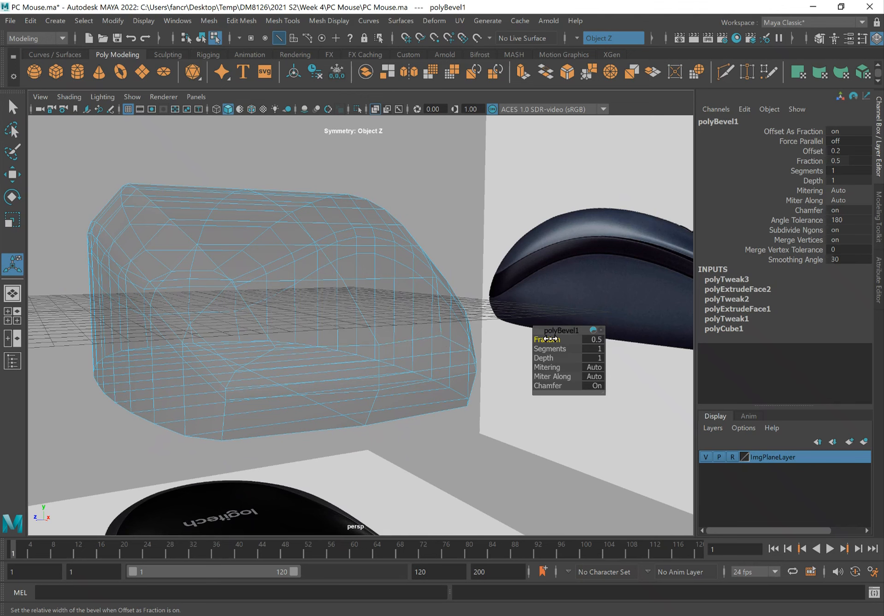
pyautogui.moveTo(549, 339); pyautogui.dragTo(547, 340)
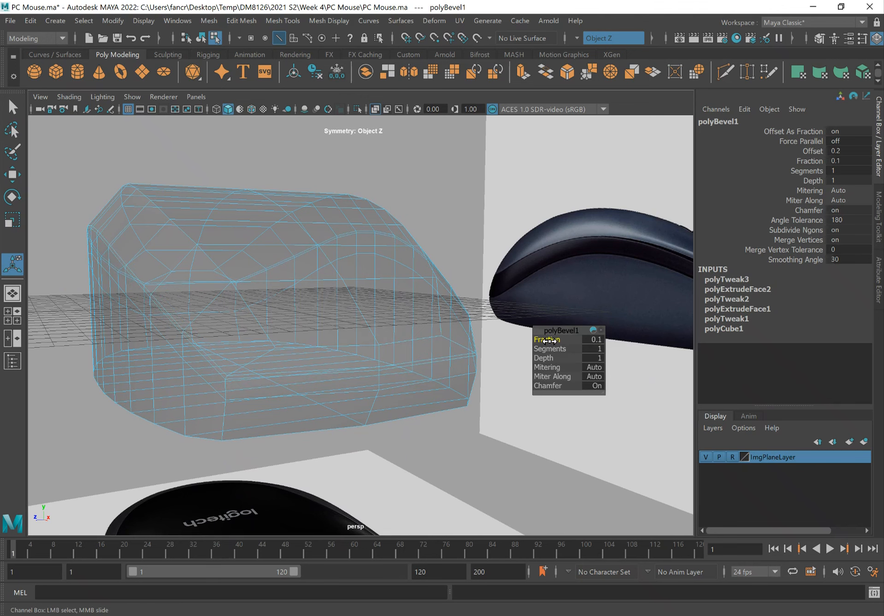
pyautogui.keyDown('alt'); pyautogui.moveTo(300, 319); pyautogui.dragTo(250, 277); pyautogui.keyUp('alt')
pyautogui.keyDown('alt'); pyautogui.moveTo(370, 269); pyautogui.dragTo(447, 275); pyautogui.keyUp('alt')
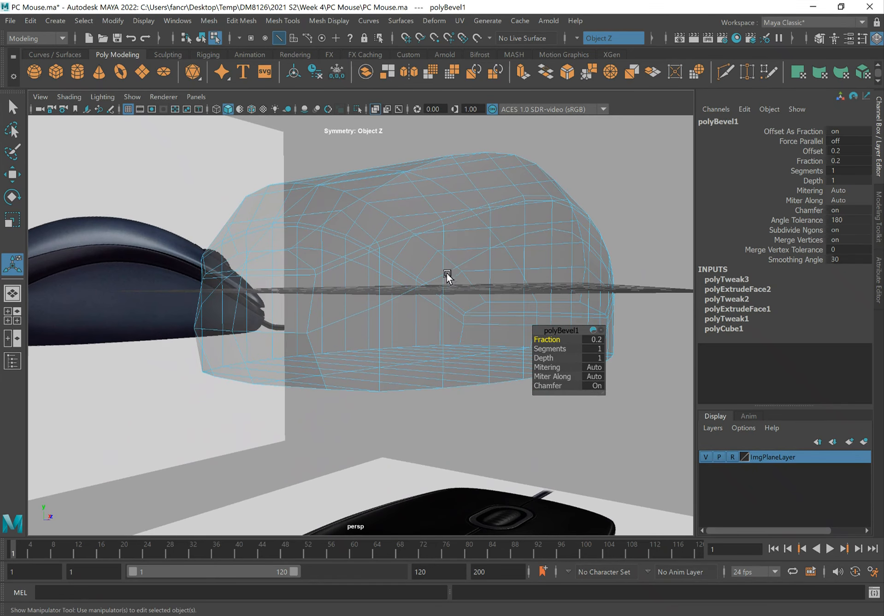
pyautogui.keyDown('alt'); pyautogui.moveTo(500, 253); pyautogui.dragTo(492, 259); pyautogui.keyUp('alt')
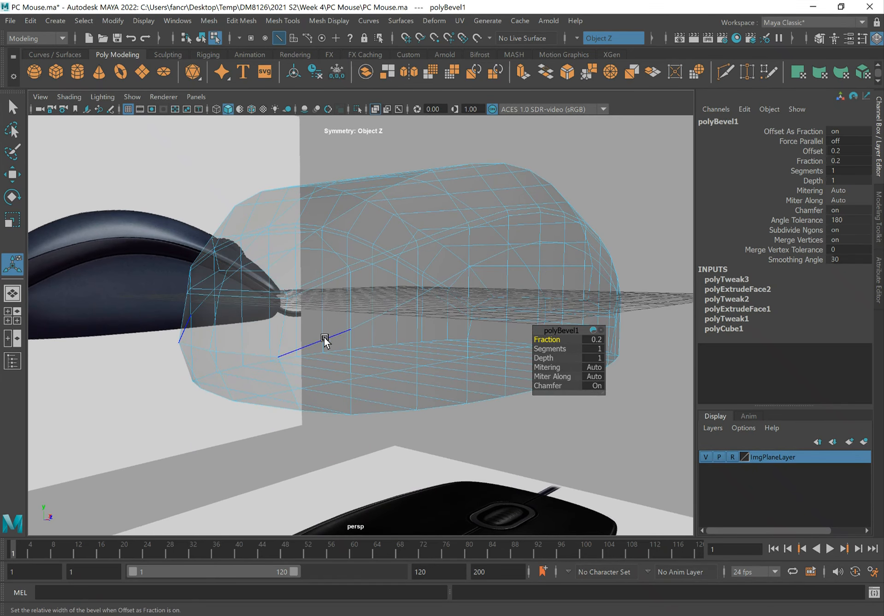
# Step: Bevel the lower seam edge loop around the mouse body with a fraction of 0.2
pyautogui.press('q')
pyautogui.doubleClick(309, 344)
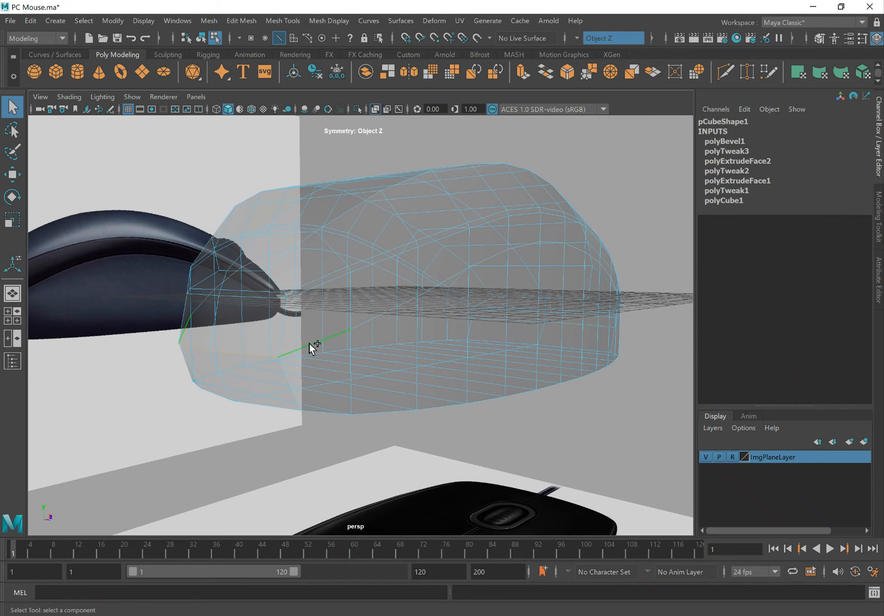
pyautogui.keyDown('alt'); pyautogui.moveTo(542, 326); pyautogui.dragTo(307, 331); pyautogui.keyUp('alt')
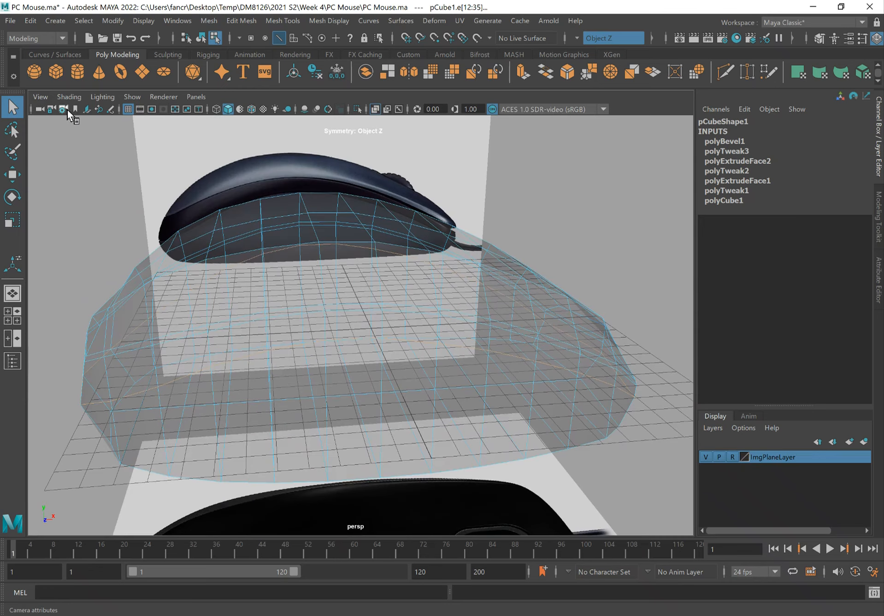
pyautogui.keyDown('alt'); pyautogui.moveTo(289, 205); pyautogui.dragTo(308, 206); pyautogui.keyUp('alt')
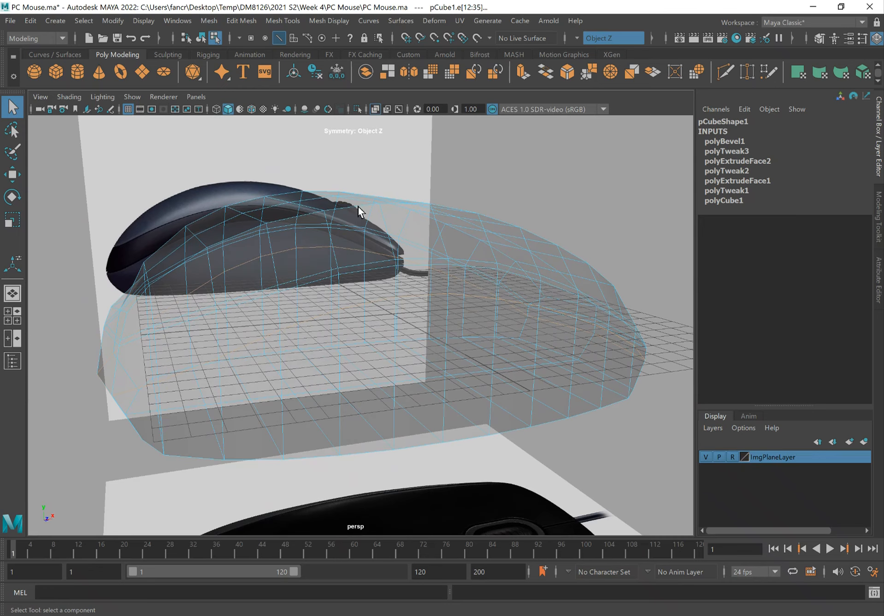
pyautogui.keyDown('shift'); pyautogui.rightClick(478, 297); pyautogui.keyUp('shift')
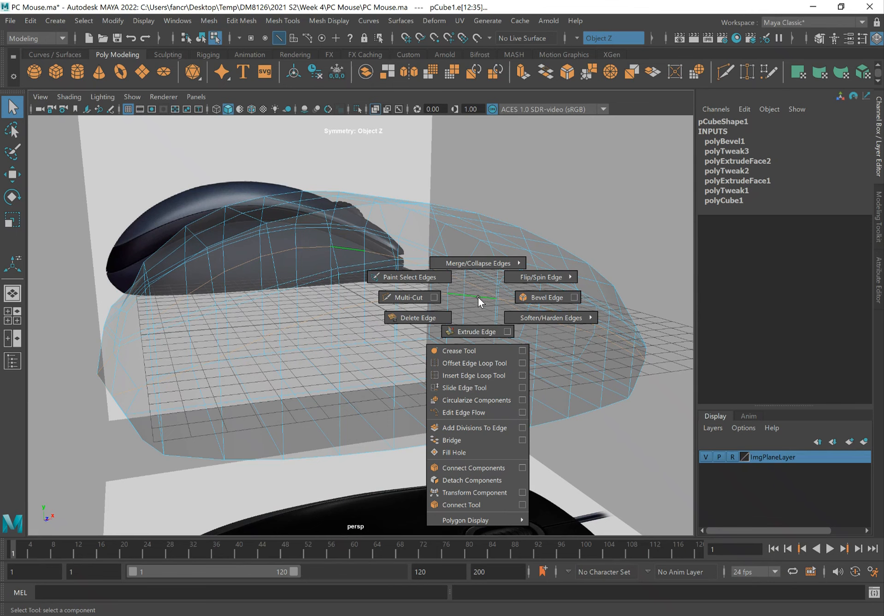
pyautogui.click(543, 296)
pyautogui.keyDown('alt'); pyautogui.moveTo(369, 300); pyautogui.dragTo(396, 294); pyautogui.keyUp('alt')
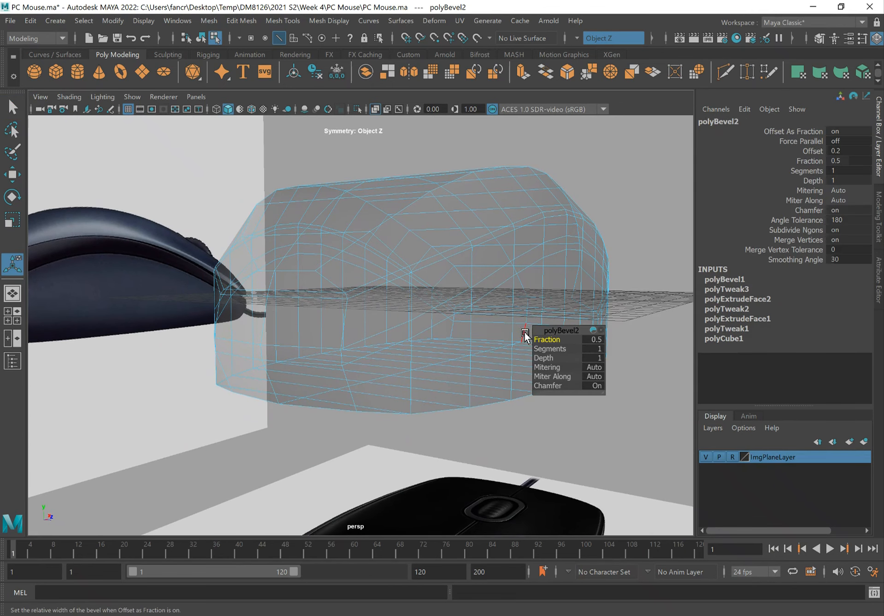
pyautogui.moveTo(543, 340); pyautogui.dragTo(542, 339)
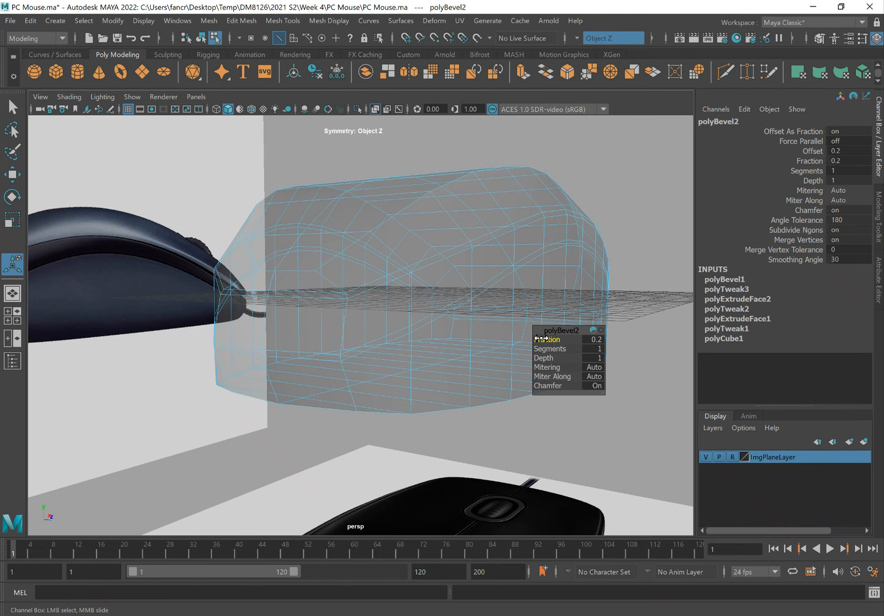
# Step: Select the thin bevel faces along the front of the upper seam and examine both seams from several angles against the side reference
pyautogui.keyDown('alt'); pyautogui.moveTo(507, 256); pyautogui.dragTo(455, 317); pyautogui.keyUp('alt')
pyautogui.keyDown('alt'); pyautogui.moveTo(373, 299); pyautogui.dragTo(399, 306, button='right'); pyautogui.keyUp('alt')
pyautogui.keyDown('alt'); pyautogui.moveTo(399, 306); pyautogui.dragTo(368, 295, button='middle'); pyautogui.keyUp('alt')
pyautogui.keyDown('alt'); pyautogui.moveTo(438, 321); pyautogui.dragTo(422, 308, button='right'); pyautogui.keyUp('alt')
pyautogui.keyDown('alt'); pyautogui.moveTo(422, 309); pyautogui.dragTo(361, 303); pyautogui.keyUp('alt')
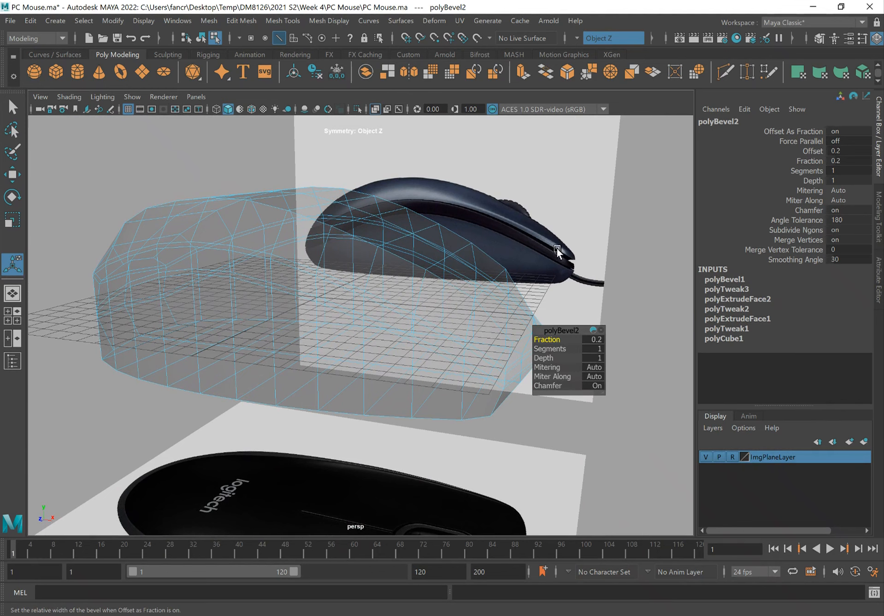
pyautogui.keyDown('alt'); pyautogui.moveTo(321, 296); pyautogui.dragTo(316, 289); pyautogui.keyUp('alt')
pyautogui.moveTo(308, 229); pyautogui.dragTo(307, 254, button='right')
pyautogui.keyDown('alt'); pyautogui.moveTo(441, 319); pyautogui.dragTo(443, 329); pyautogui.keyUp('alt')
pyautogui.keyDown('alt'); pyautogui.moveTo(404, 327); pyautogui.dragTo(477, 329, button='right'); pyautogui.keyUp('alt')
pyautogui.click(486, 318)
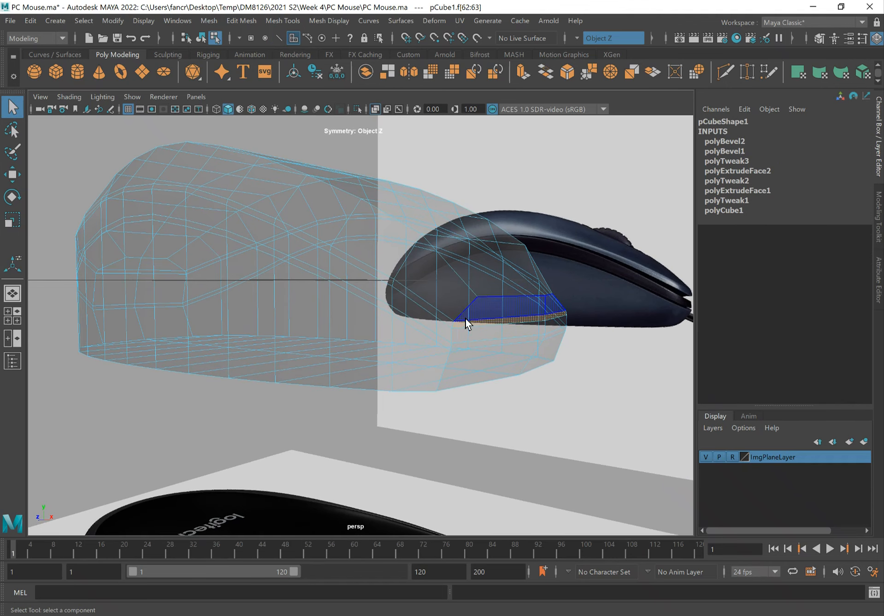
pyautogui.keyDown('shift'); pyautogui.click(435, 312); pyautogui.keyUp('shift')
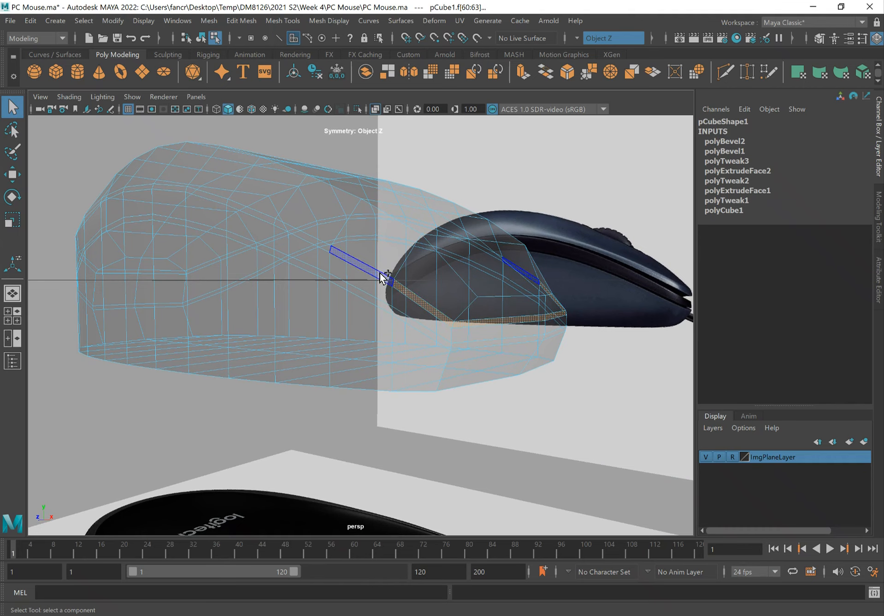
pyautogui.moveTo(351, 294)
pyautogui.keyDown('alt'); pyautogui.mouseDown()
pyautogui.moveTo(365, 294)
pyautogui.moveTo(348, 299)
pyautogui.mouseUp(); pyautogui.keyUp('alt')
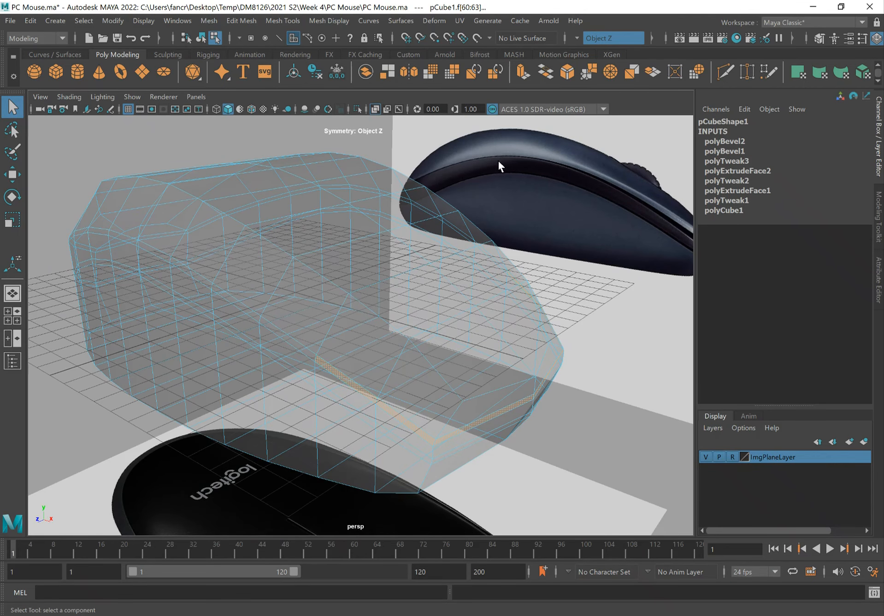
pyautogui.keyDown('alt'); pyautogui.moveTo(384, 191); pyautogui.dragTo(550, 420); pyautogui.keyUp('alt')
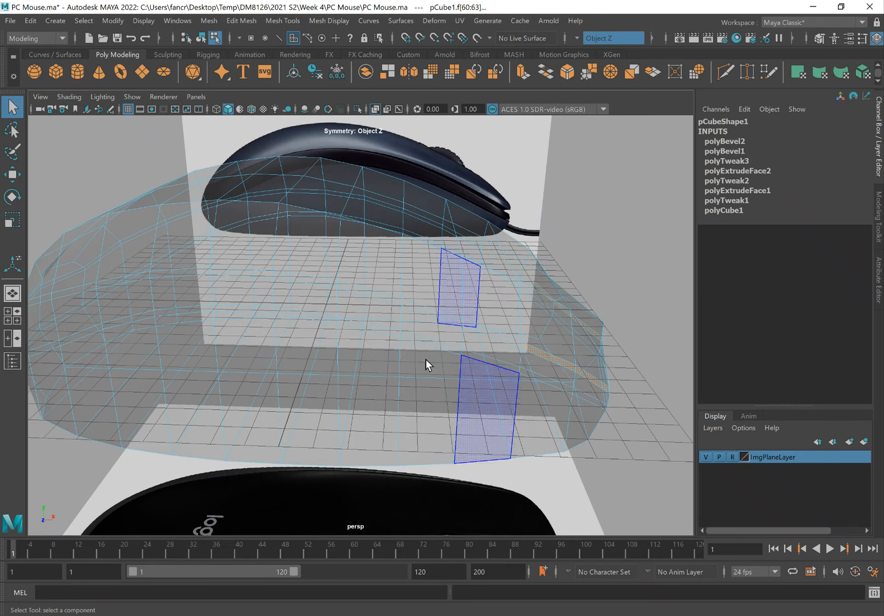
pyautogui.keyDown('alt'); pyautogui.moveTo(375, 317); pyautogui.dragTo(346, 266); pyautogui.keyUp('alt')
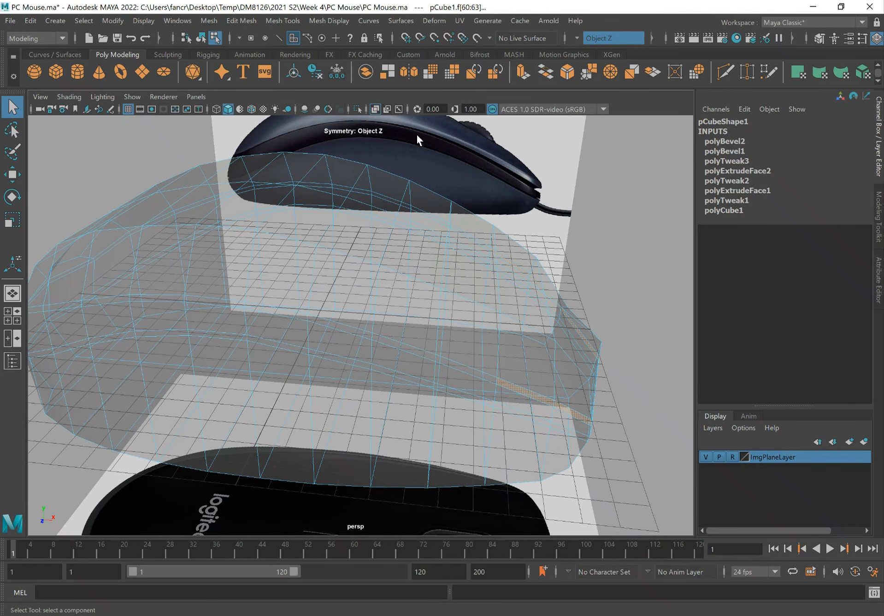
pyautogui.keyDown('alt'); pyautogui.moveTo(463, 164); pyautogui.dragTo(443, 197); pyautogui.keyUp('alt')
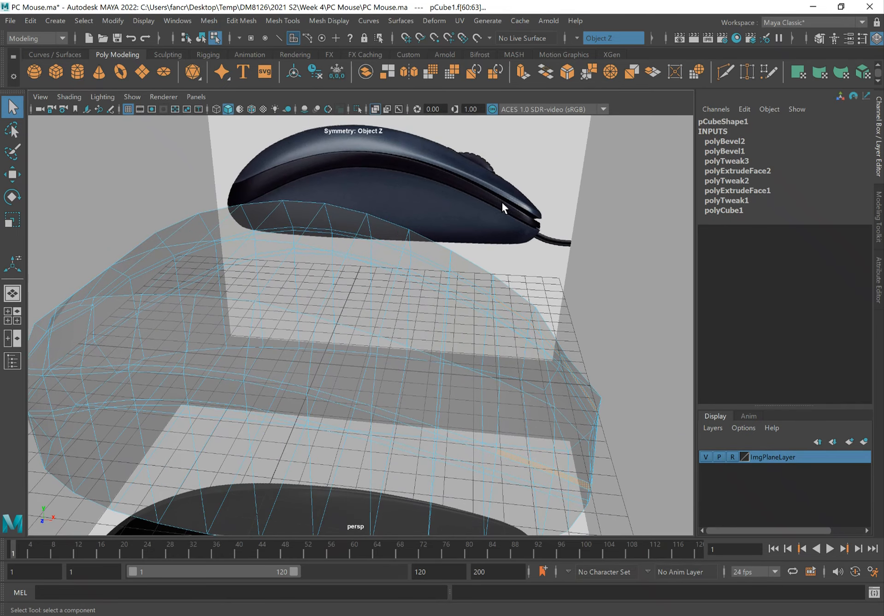
pyautogui.keyDown('alt'); pyautogui.moveTo(374, 381); pyautogui.dragTo(379, 376); pyautogui.keyUp('alt')
pyautogui.keyDown('alt'); pyautogui.moveTo(298, 324); pyautogui.dragTo(281, 330); pyautogui.keyUp('alt')
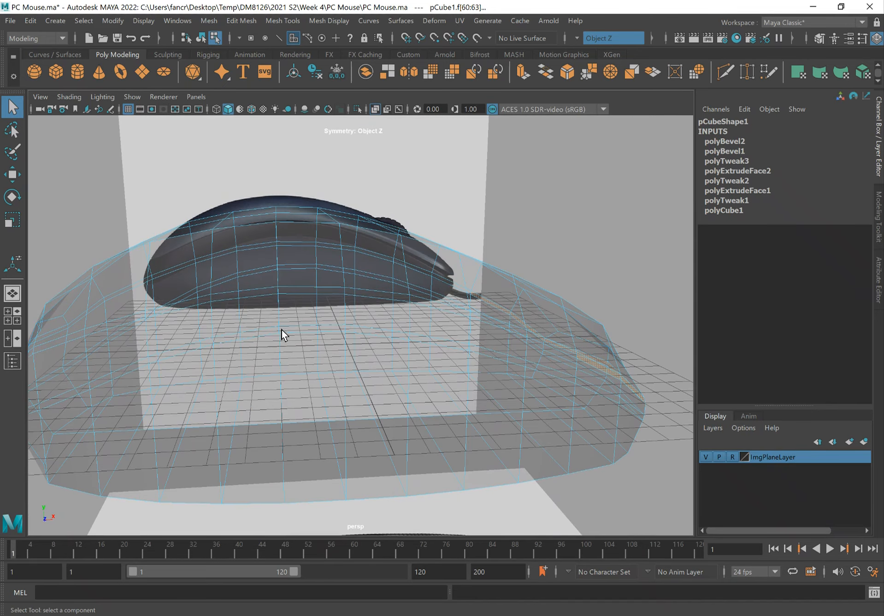
# Step: Compare the upper seam's bevel strip with the reference groove in the front view, from the front end back to the rear
pyautogui.click(219, 298)
pyautogui.press('space')
pyautogui.moveTo(219, 298); pyautogui.dragTo(226, 328)
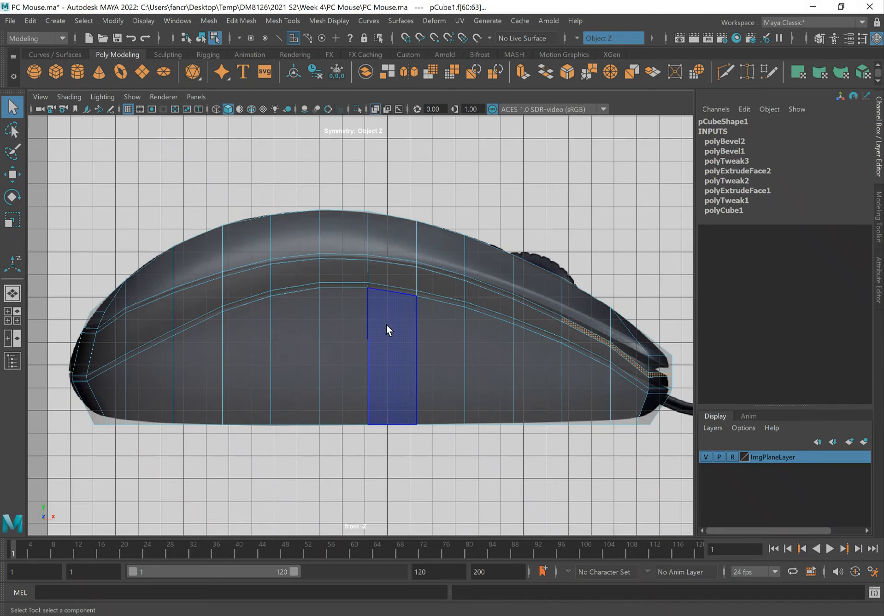
pyautogui.keyDown('alt'); pyautogui.moveTo(241, 271); pyautogui.dragTo(248, 314, button='middle'); pyautogui.keyUp('alt')
pyautogui.keyDown('alt'); pyautogui.moveTo(247, 313); pyautogui.dragTo(477, 350, button='right'); pyautogui.keyUp('alt')
pyautogui.keyDown('alt'); pyautogui.moveTo(477, 350); pyautogui.dragTo(231, 312, button='middle'); pyautogui.keyUp('alt')
pyautogui.keyDown('alt'); pyautogui.moveTo(274, 329); pyautogui.dragTo(497, 369, button='right'); pyautogui.keyUp('alt')
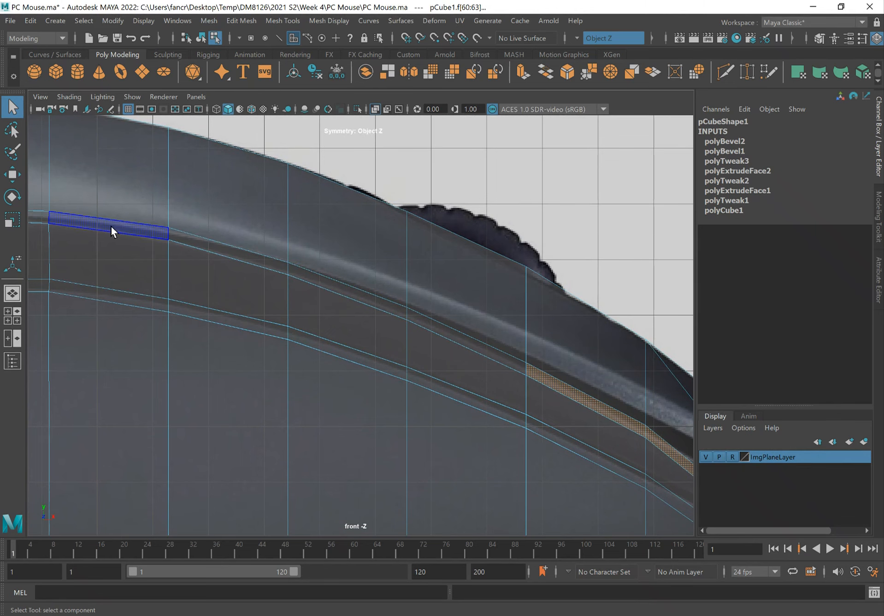
pyautogui.keyDown('alt'); pyautogui.moveTo(72, 240); pyautogui.dragTo(359, 294, button='middle'); pyautogui.keyUp('alt')
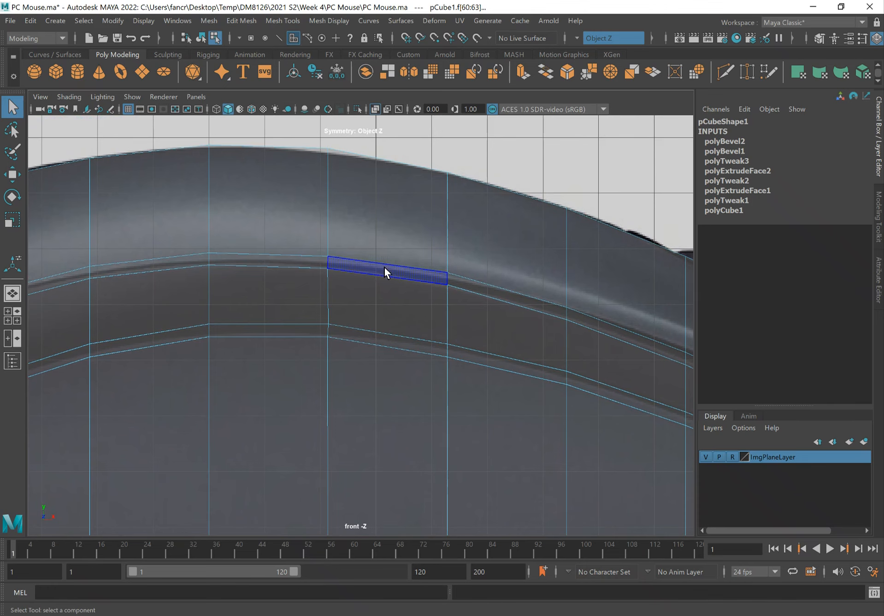
pyautogui.click(271, 260)
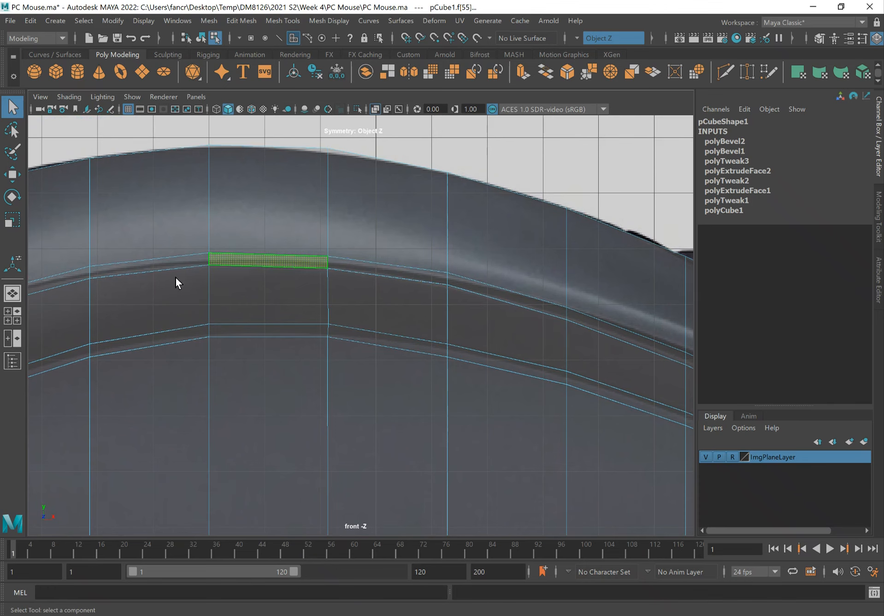
pyautogui.keyDown('alt'); pyautogui.moveTo(163, 277); pyautogui.dragTo(432, 272, button='middle'); pyautogui.keyUp('alt')
pyautogui.keyDown('alt'); pyautogui.moveTo(199, 313); pyautogui.dragTo(355, 285, button='middle'); pyautogui.keyUp('alt')
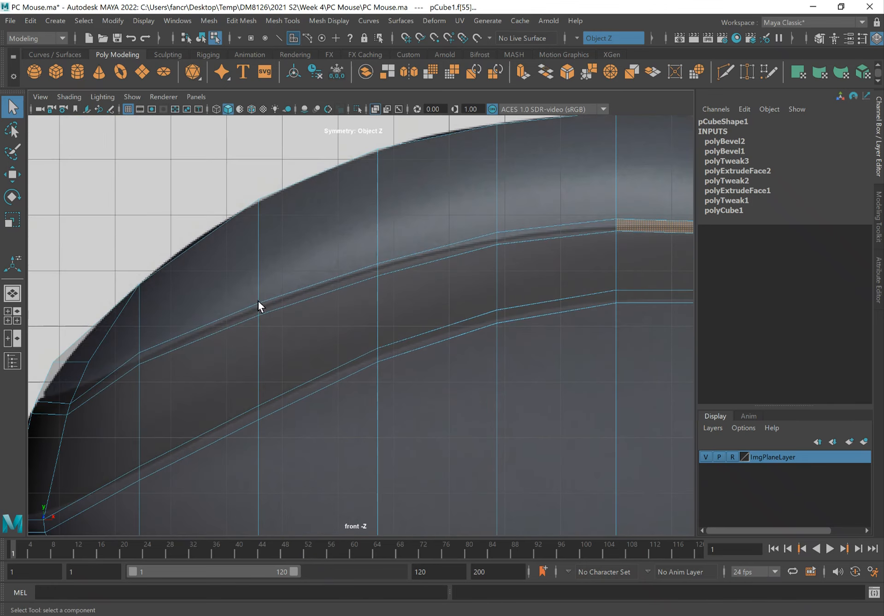
# Step: Try to narrow the upper seam's bevel face loop by scaling it
pyautogui.doubleClick(166, 349)
pyautogui.keyDown('alt'); pyautogui.moveTo(473, 291); pyautogui.dragTo(389, 296, button='middle'); pyautogui.keyUp('alt')
pyautogui.press('r')
pyautogui.moveTo(331, 248); pyautogui.dragTo(332, 251)
# Step: Lower the upper edge line of the upper seam slightly so that it follows the groove in the side reference
pyautogui.press('q')
pyautogui.moveTo(547, 234); pyautogui.dragTo(543, 202, button='right')
pyautogui.click(528, 238)
pyautogui.keyDown('alt'); pyautogui.moveTo(209, 300); pyautogui.dragTo(309, 272, button='middle'); pyautogui.keyUp('alt')
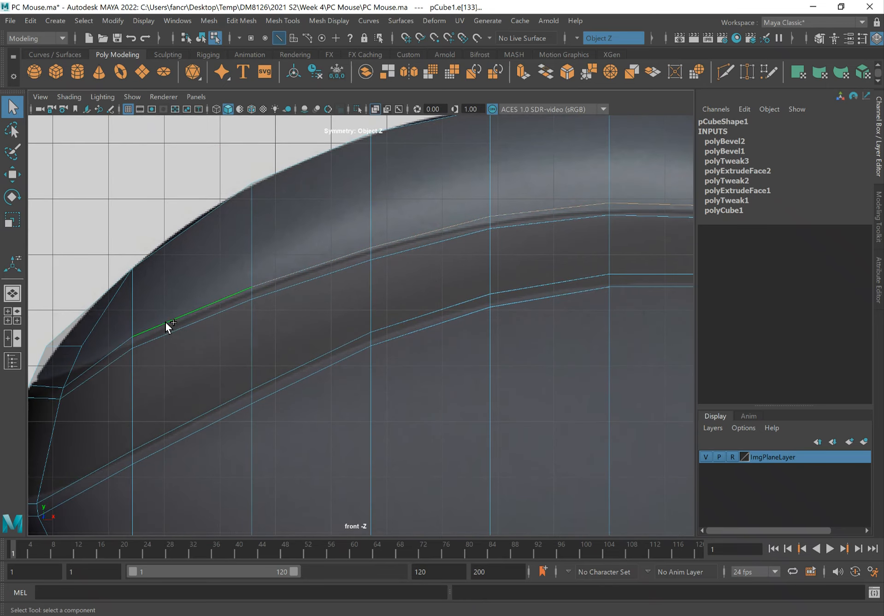
pyautogui.doubleClick(544, 209)
pyautogui.press('w')
pyautogui.moveTo(429, 210); pyautogui.dragTo(429, 215)
# Step: Raise the lower edge line of the upper seam slightly to narrow the strip to the reference groove
pyautogui.press('q')
pyautogui.click(215, 318)
pyautogui.keyDown('alt'); pyautogui.moveTo(479, 288); pyautogui.dragTo(315, 308, button='middle'); pyautogui.keyUp('alt')
pyautogui.keyDown('shift'); pyautogui.click(588, 254); pyautogui.keyUp('shift')
pyautogui.press('w')
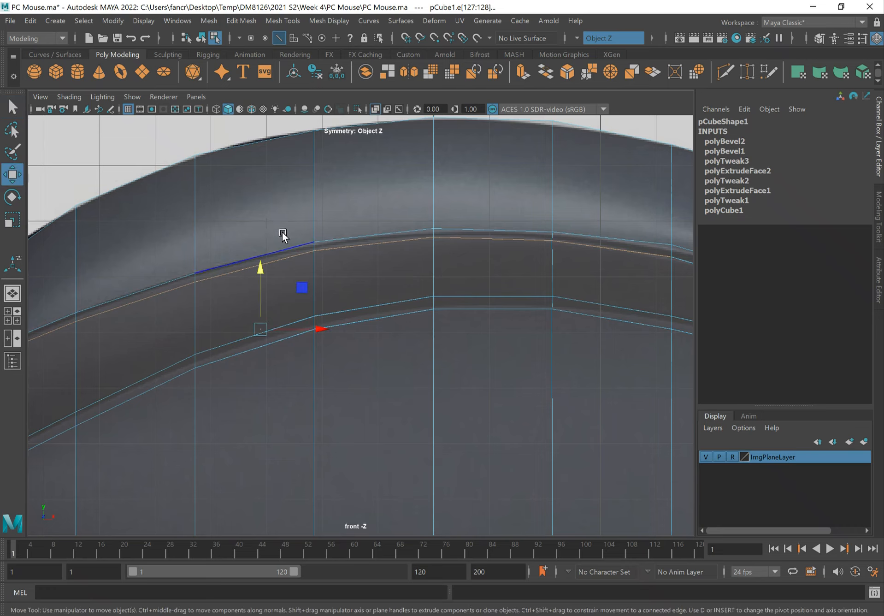
pyautogui.keyDown('alt'); pyautogui.moveTo(310, 237); pyautogui.dragTo(357, 237, button='middle'); pyautogui.keyUp('alt')
pyautogui.moveTo(308, 269); pyautogui.dragTo(309, 269)
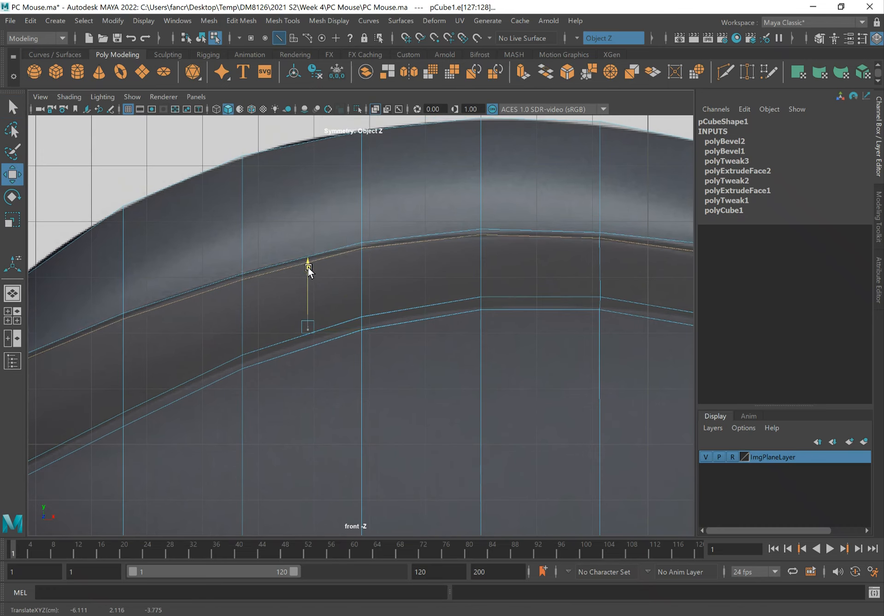
# Step: Raise the bevel strip's rear end face on the upper seam toward the groove's end in the reference
pyautogui.keyDown('alt'); pyautogui.moveTo(233, 287); pyautogui.dragTo(544, 229, button='middle'); pyautogui.keyUp('alt')
pyautogui.keyDown('alt'); pyautogui.moveTo(327, 263); pyautogui.dragTo(481, 221, button='middle'); pyautogui.keyUp('alt')
pyautogui.keyDown('alt'); pyautogui.moveTo(333, 264); pyautogui.dragTo(500, 283, button='right'); pyautogui.keyUp('alt')
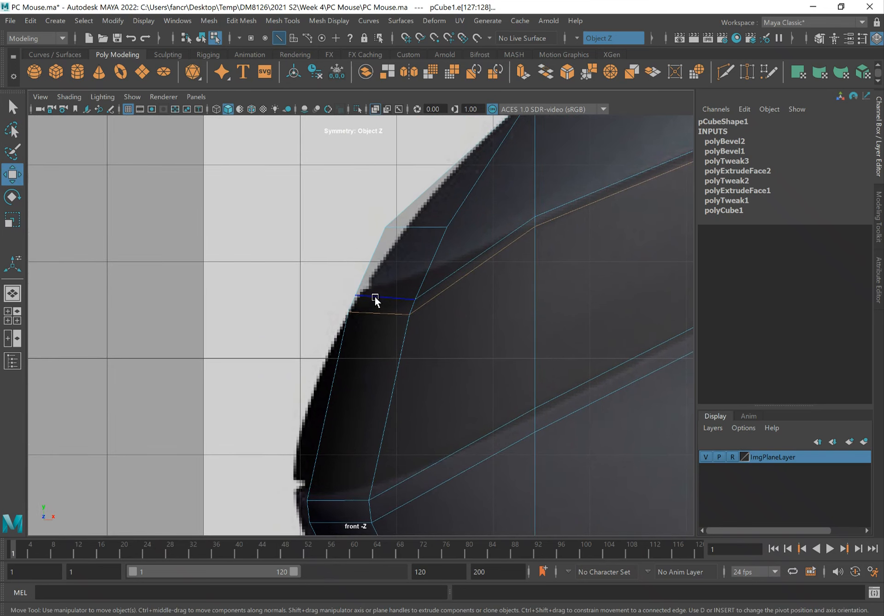
pyautogui.press('q')
pyautogui.moveTo(375, 297); pyautogui.dragTo(375, 308, button='right')
pyautogui.click(396, 302)
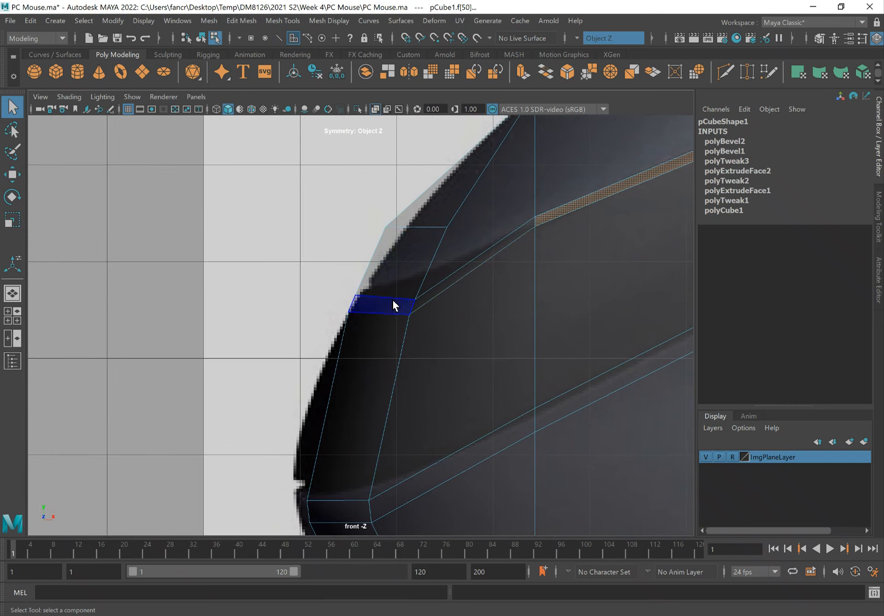
pyautogui.click(399, 267)
pyautogui.press('w')
pyautogui.moveTo(384, 257); pyautogui.dragTo(388, 248)
# Step: Raise the rear corner of the upper seam along Y so that the strip runs in line with the reference groove
pyautogui.press('q')
pyautogui.moveTo(415, 273); pyautogui.dragTo(417, 241, button='right')
pyautogui.click(419, 283)
pyautogui.press('w')
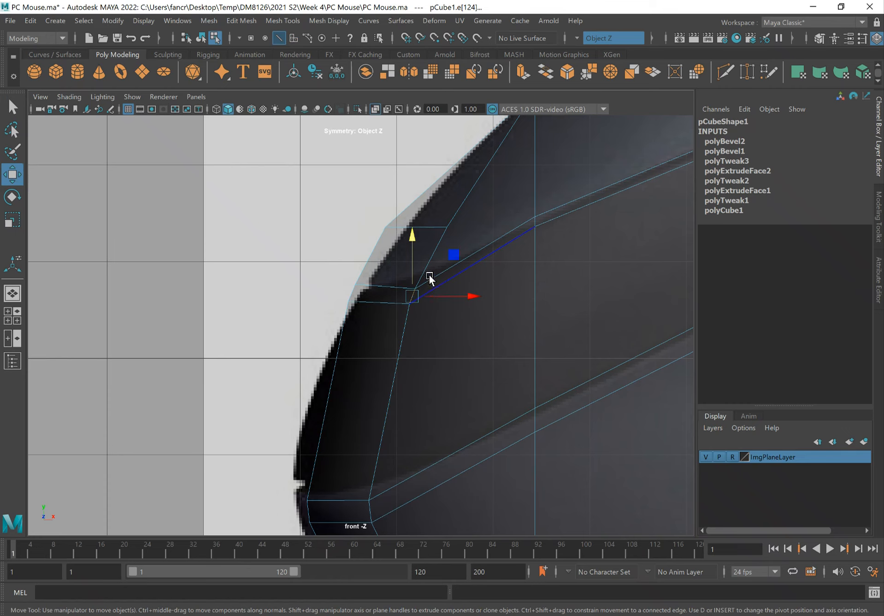
pyautogui.moveTo(433, 252); pyautogui.dragTo(435, 196, button='middle')
# Step: Move the lower edge of the upper seam's rear end up and slightly forward to narrow the strip there
pyautogui.press('q')
pyautogui.click(386, 283)
pyautogui.press('w')
pyautogui.moveTo(379, 238); pyautogui.dragTo(385, 234)
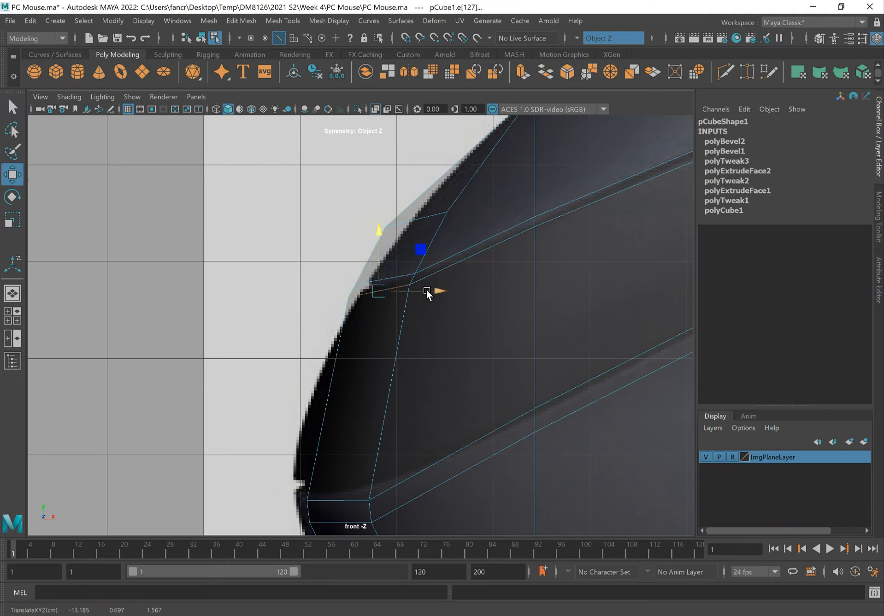
pyautogui.moveTo(424, 290); pyautogui.dragTo(428, 289)
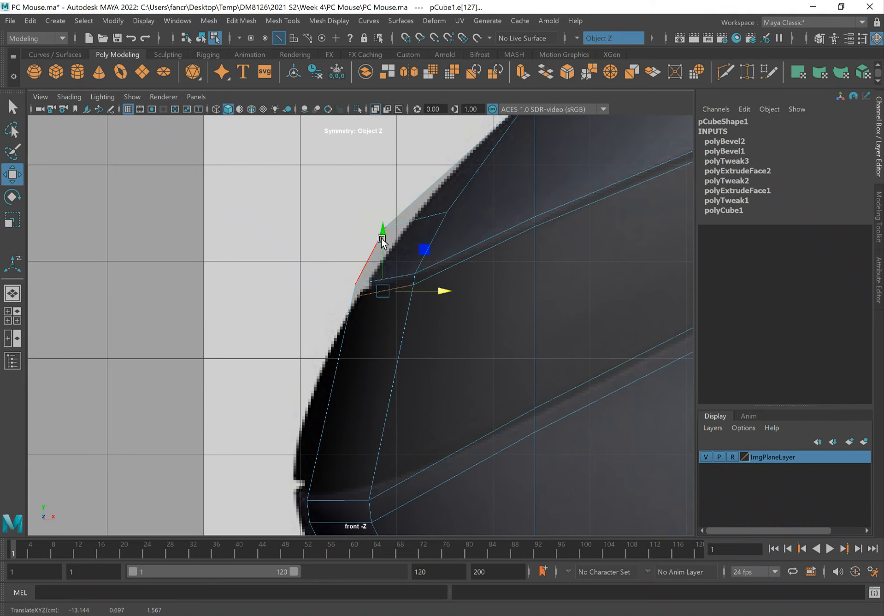
pyautogui.moveTo(384, 238); pyautogui.dragTo(385, 235)
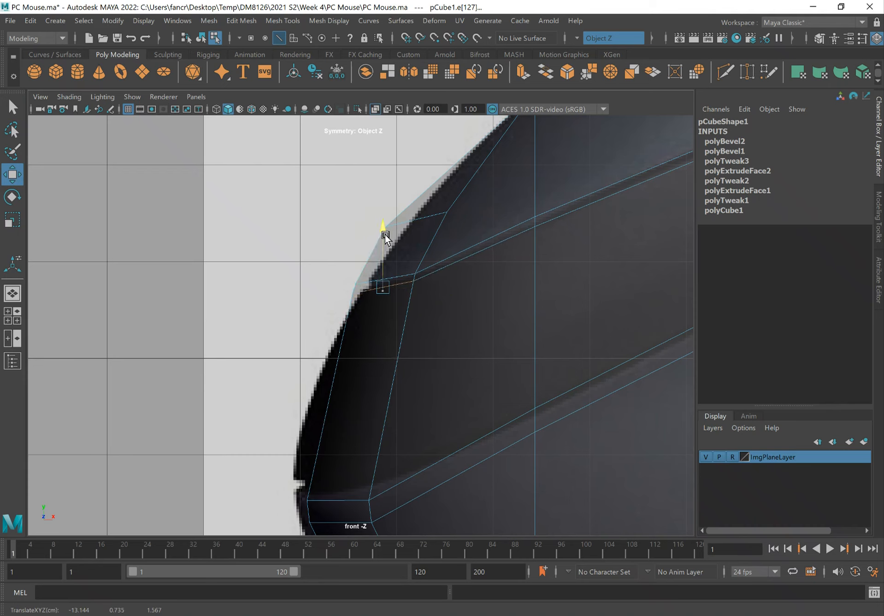
# Step: Move the short outer edge at the upper seam's rear end up and forward onto the reference silhouette
pyautogui.press('q')
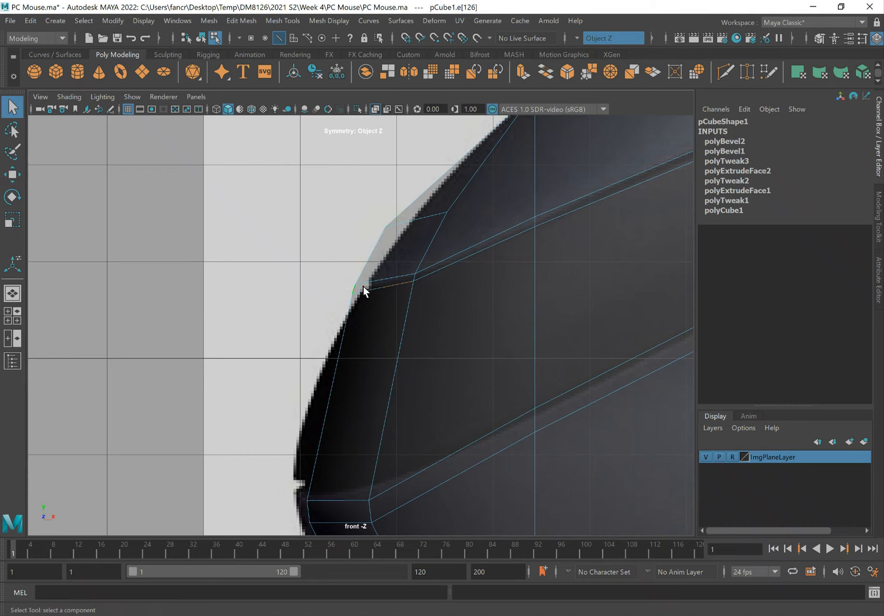
pyautogui.press('w')
pyautogui.moveTo(355, 251); pyautogui.dragTo(357, 247)
pyautogui.moveTo(412, 284); pyautogui.dragTo(415, 285)
# Step: Move the centre vertex above the upper seam's rear end up and inward to follow the reference silhouette
pyautogui.press('q')
pyautogui.moveTo(416, 219); pyautogui.dragTo(351, 211, button='right')
pyautogui.click(391, 230)
pyautogui.press('w')
pyautogui.moveTo(424, 189); pyautogui.dragTo(448, 173)
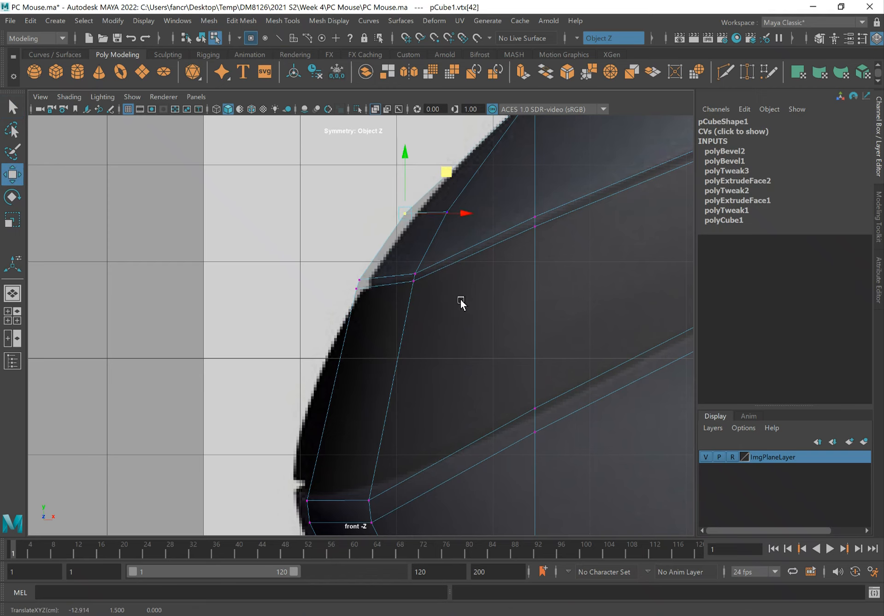
# Step: Move the vertices at the lower seam's rear end up and outward onto the small notch in the reference
pyautogui.scroll(-4, 442, 293)
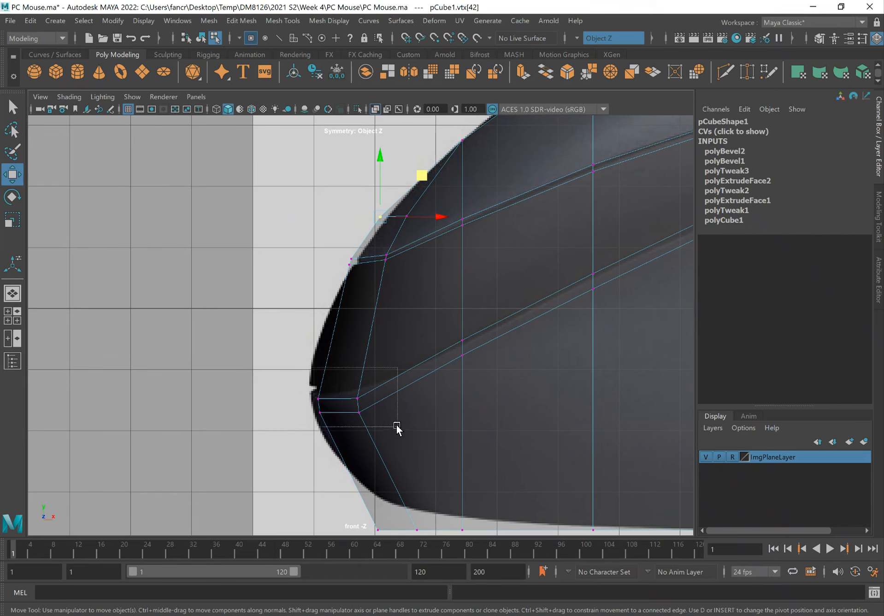
pyautogui.moveTo(396, 425); pyautogui.dragTo(396, 426)
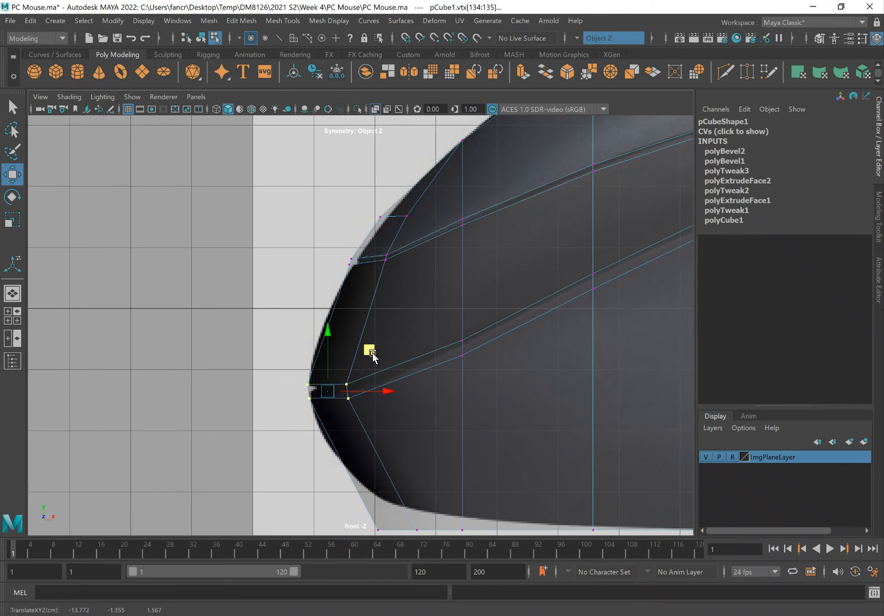
pyautogui.keyDown('alt'); pyautogui.moveTo(525, 323); pyautogui.dragTo(392, 337, button='middle'); pyautogui.keyUp('alt')
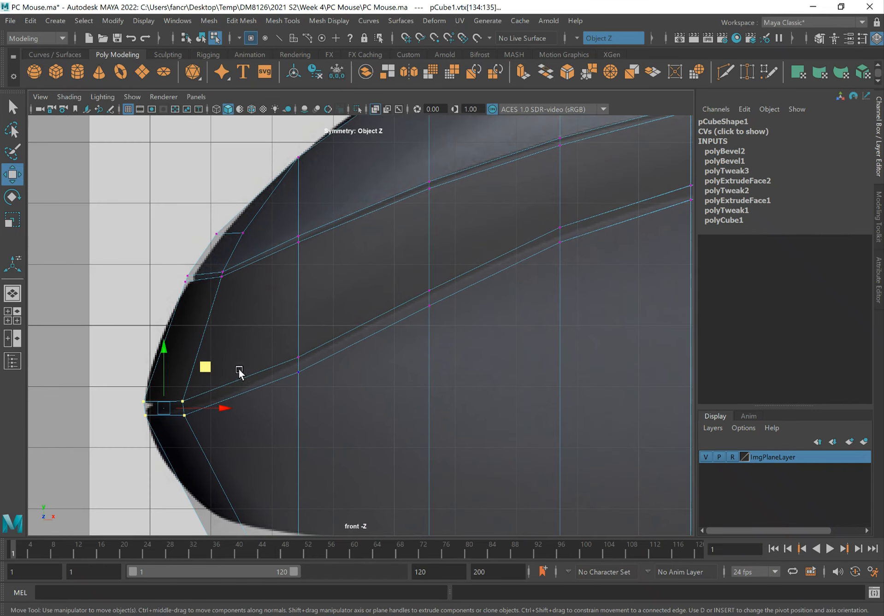
pyautogui.keyDown('alt'); pyautogui.moveTo(476, 334); pyautogui.dragTo(517, 318, button='middle'); pyautogui.keyUp('alt')
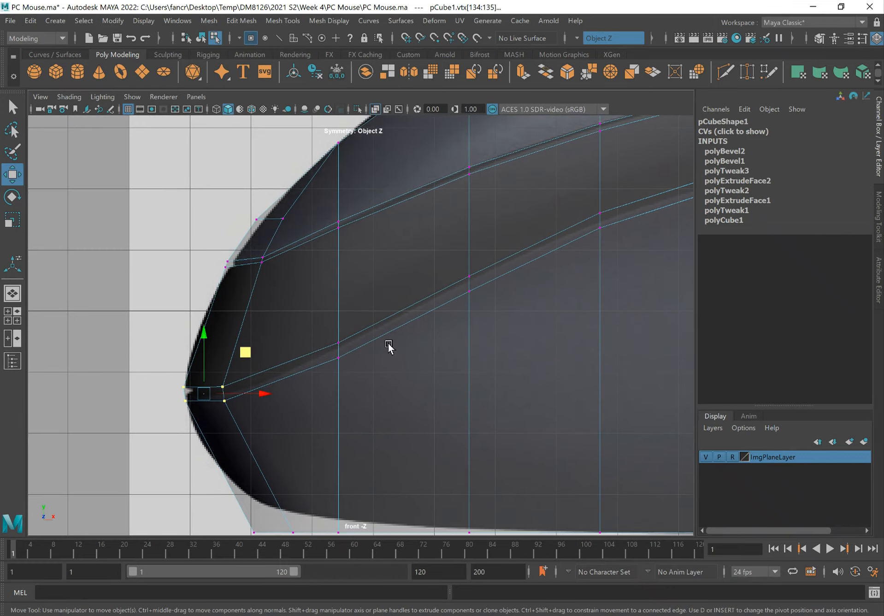
# Step: Raise the lower edge line of the lower seam along the rear half to narrow the strip to the reference groove
pyautogui.press('q')
pyautogui.moveTo(212, 406); pyautogui.dragTo(213, 241, button='right')
pyautogui.click(244, 389)
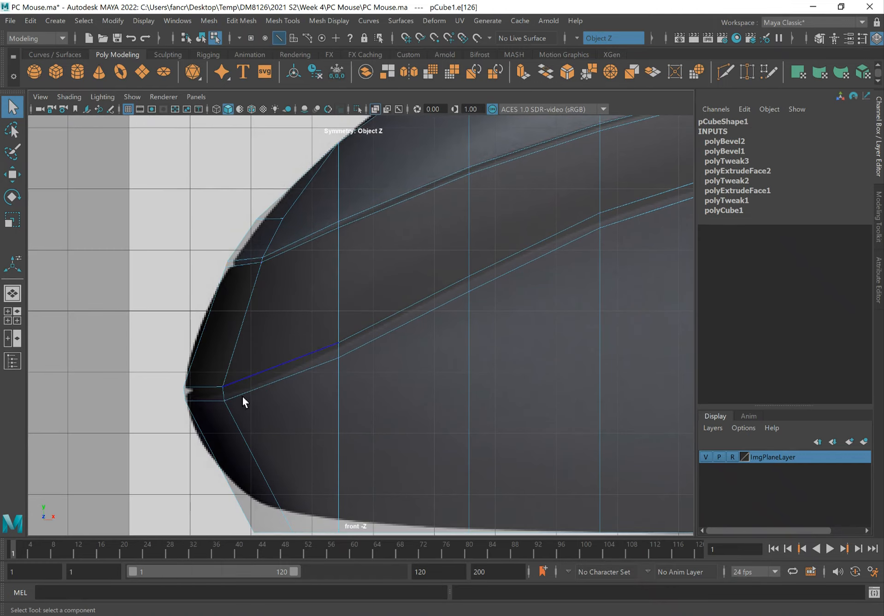
pyautogui.click(211, 397)
pyautogui.keyDown('alt'); pyautogui.moveTo(537, 310); pyautogui.dragTo(347, 396, button='middle'); pyautogui.keyUp('alt')
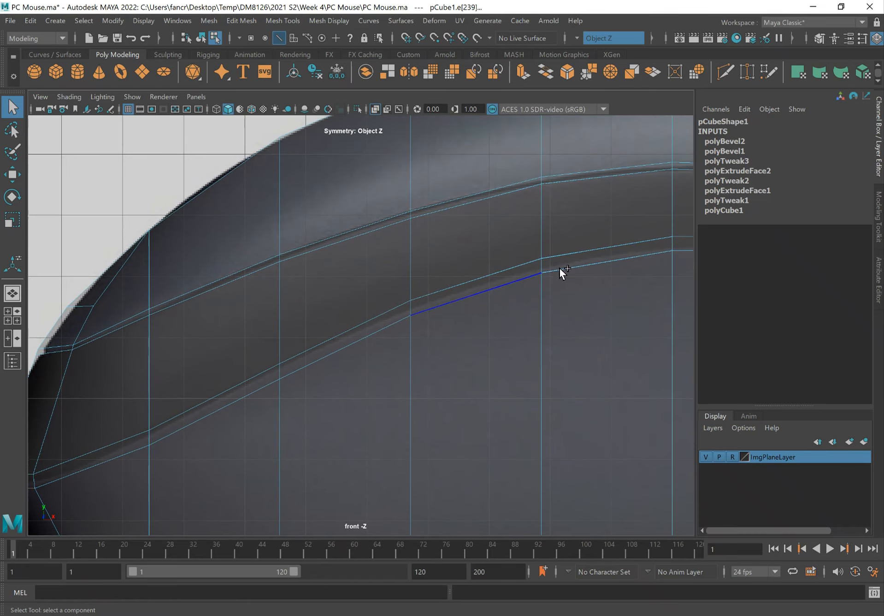
pyautogui.doubleClick(487, 290)
pyautogui.press('w')
pyautogui.moveTo(266, 324); pyautogui.dragTo(269, 315)
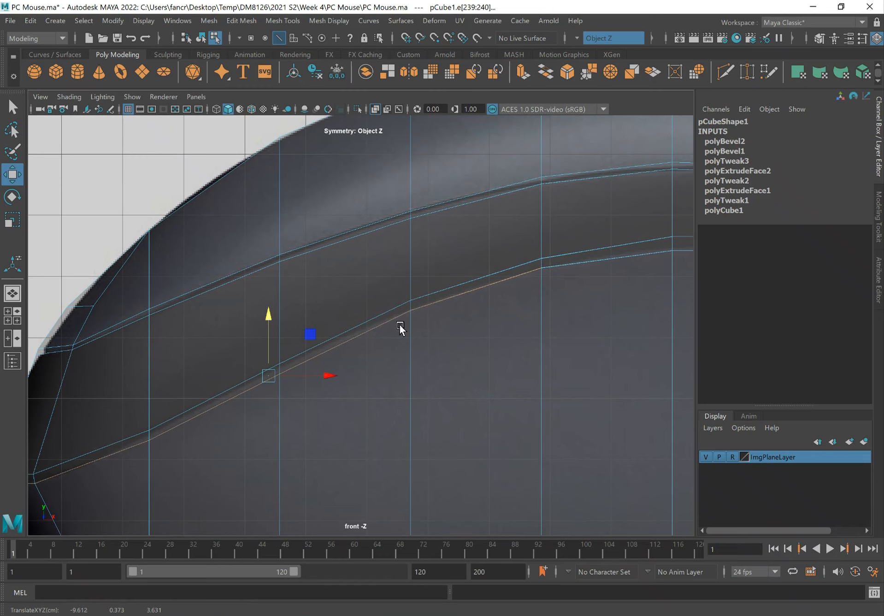
# Step: Adjust the lower edge line of the lower seam along the front half to narrow the strip to the reference groove
pyautogui.keyDown('alt'); pyautogui.moveTo(593, 315); pyautogui.dragTo(264, 368, button='middle'); pyautogui.keyUp('alt')
pyautogui.click(302, 315)
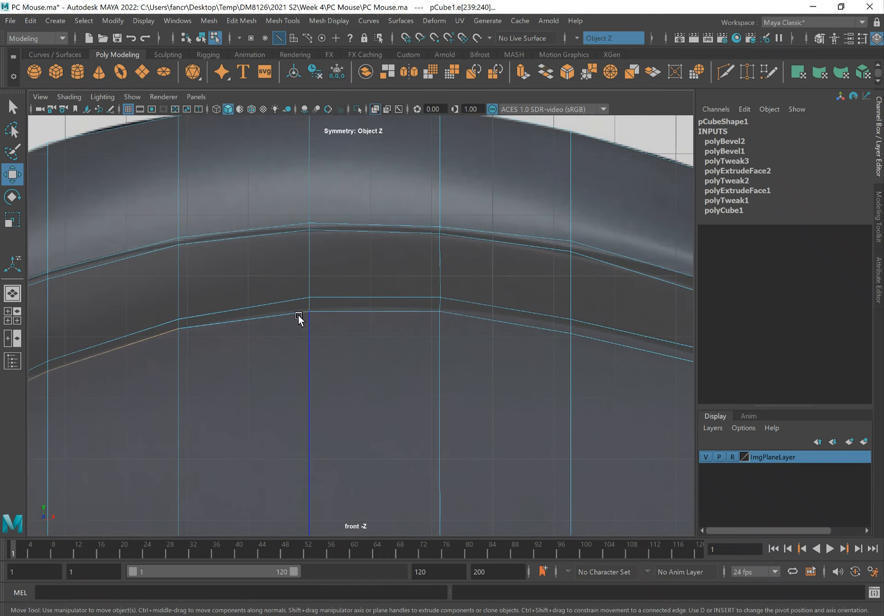
pyautogui.keyDown('alt'); pyautogui.moveTo(556, 388); pyautogui.dragTo(299, 364, button='middle'); pyautogui.keyUp('alt')
pyautogui.keyDown('alt'); pyautogui.moveTo(433, 381); pyautogui.dragTo(163, 321, button='middle'); pyautogui.keyUp('alt')
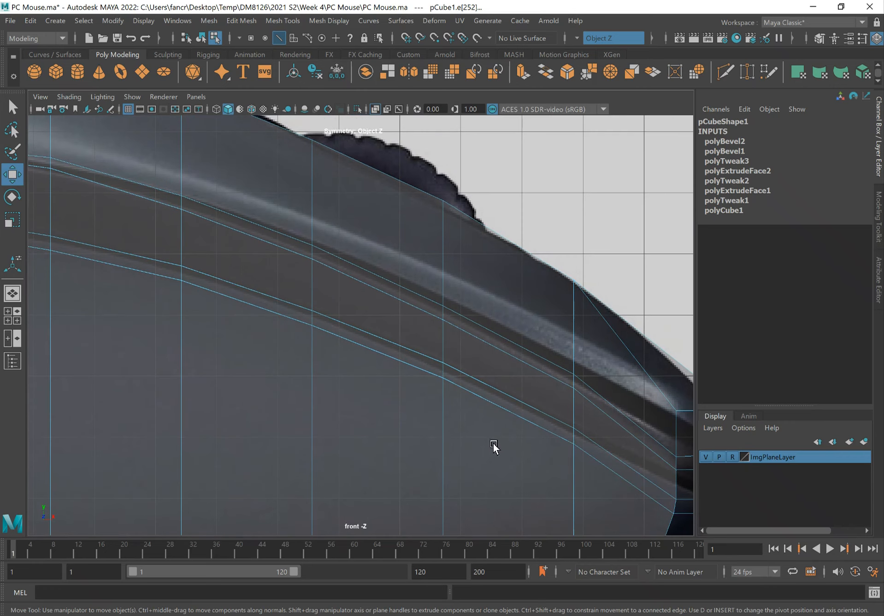
pyautogui.doubleClick(531, 426)
pyautogui.keyDown('alt'); pyautogui.moveTo(341, 394); pyautogui.dragTo(455, 429, button='middle'); pyautogui.keyUp('alt')
pyautogui.moveTo(317, 346); pyautogui.dragTo(320, 346)
pyautogui.keyDown('alt'); pyautogui.moveTo(555, 378); pyautogui.dragTo(349, 324, button='middle'); pyautogui.keyUp('alt')
pyautogui.keyDown('alt'); pyautogui.moveTo(349, 324); pyautogui.dragTo(404, 367, button='right'); pyautogui.keyUp('alt')
# Step: Raise the corner edge at the upper seam's front end along Y toward the groove below the mouse button
pyautogui.press('q')
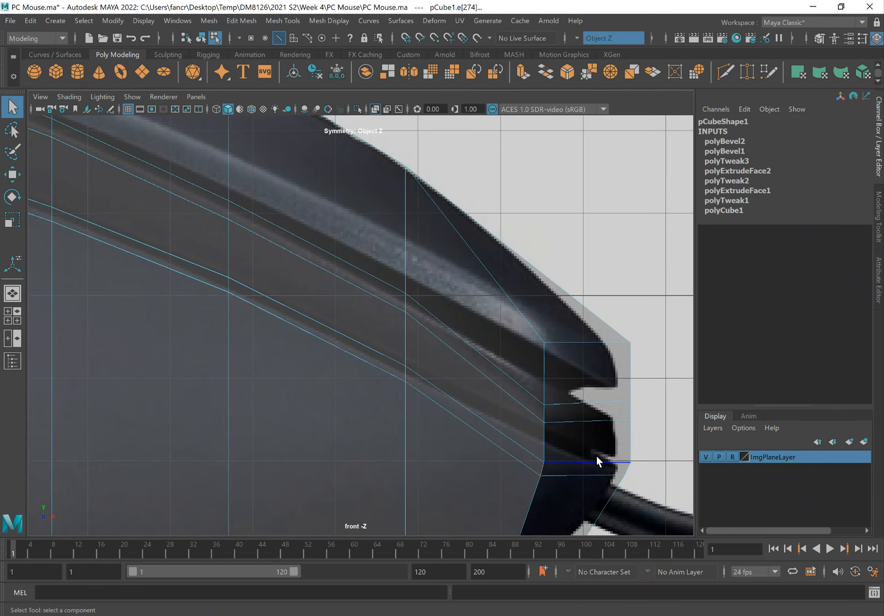
pyautogui.click(546, 412)
pyautogui.press('w')
pyautogui.moveTo(545, 351); pyautogui.dragTo(560, 320)
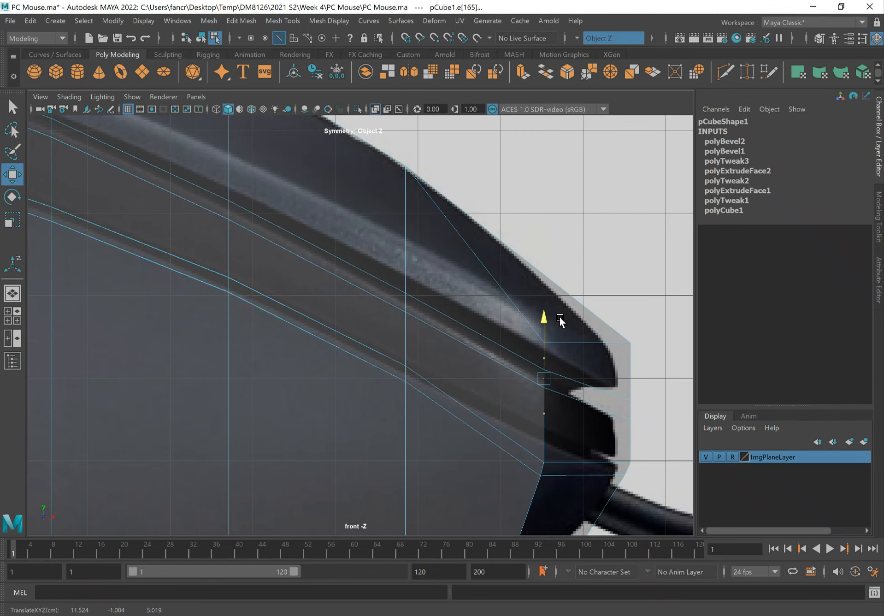
# Step: Raise the upper edge line of the upper seam along Y over the front section and tip toward the groove below the mouse button
pyautogui.keyDown('alt'); pyautogui.moveTo(378, 303); pyautogui.dragTo(426, 328, button='middle'); pyautogui.keyUp('alt')
pyautogui.click(385, 283)
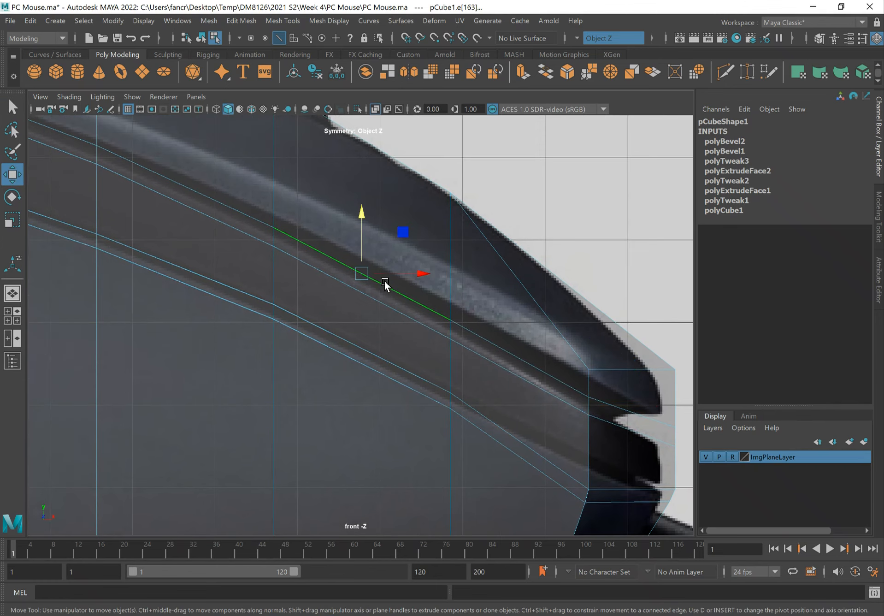
pyautogui.moveTo(363, 215); pyautogui.dragTo(362, 199)
pyautogui.click(612, 402)
pyautogui.moveTo(633, 355); pyautogui.dragTo(635, 341)
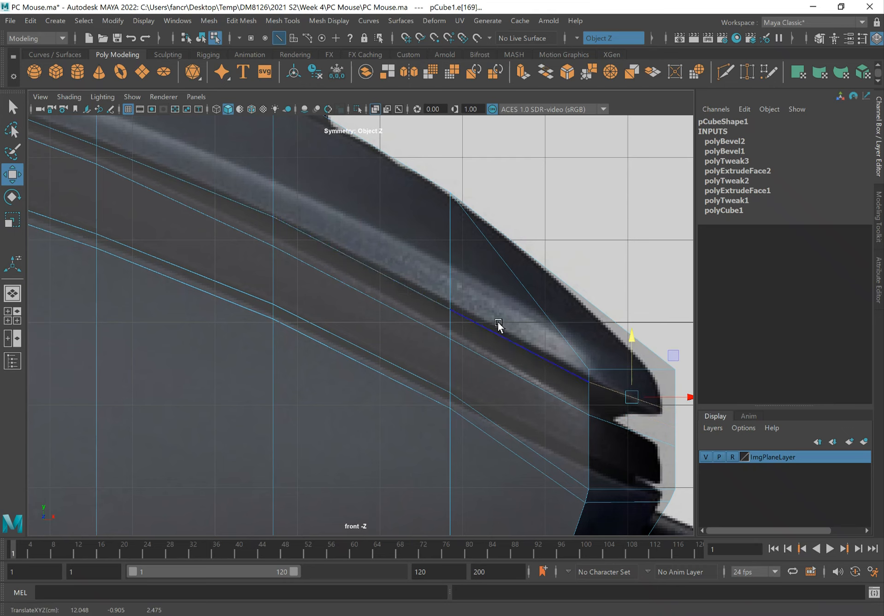
# Step: Raise the lower seam's edges at the front end and move the tip edge inward onto the small notch in the reference
pyautogui.keyDown('alt'); pyautogui.moveTo(552, 380); pyautogui.dragTo(506, 310, button='middle'); pyautogui.keyUp('alt')
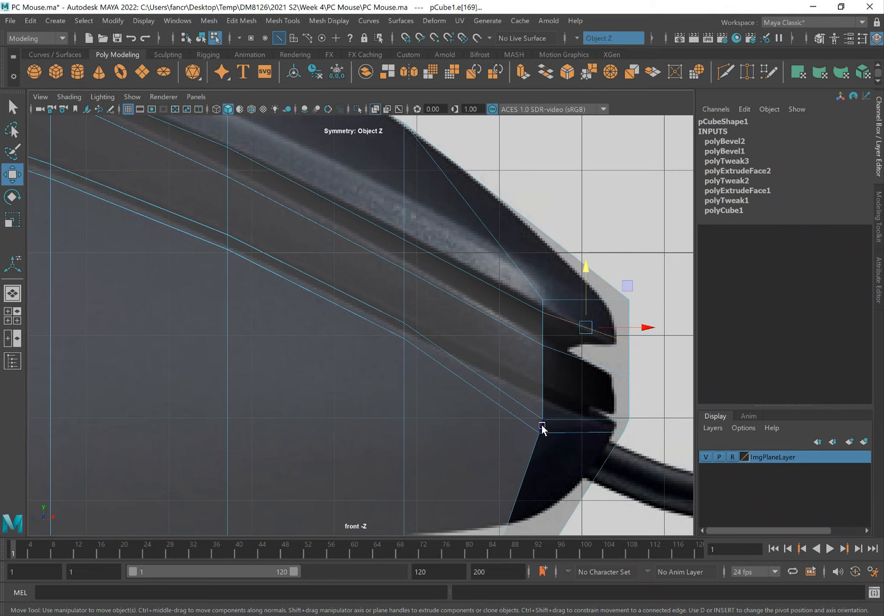
pyautogui.click(553, 384)
pyautogui.moveTo(545, 374); pyautogui.dragTo(546, 345)
pyautogui.click(629, 428)
pyautogui.moveTo(660, 387); pyautogui.dragTo(657, 381)
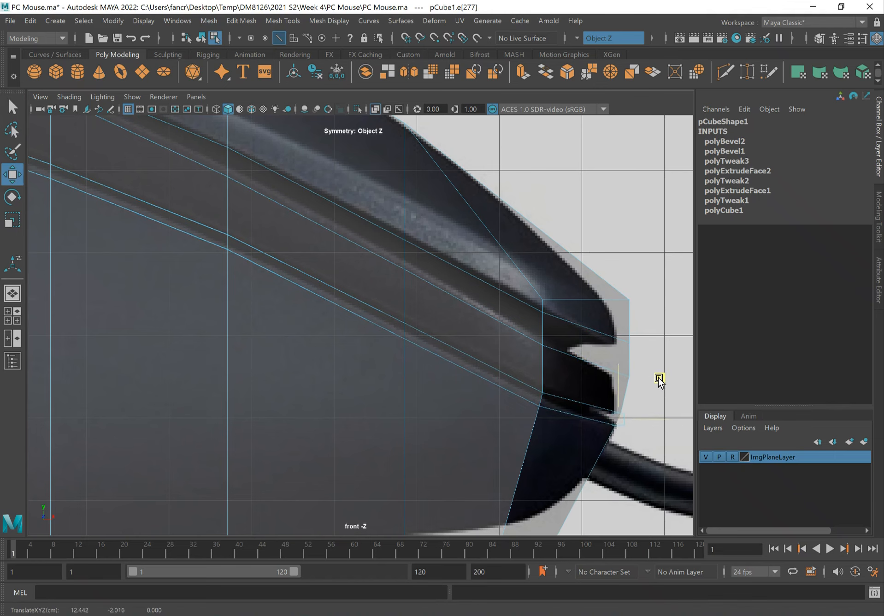
# Step: Raise the bottom corners at the front and rear ends along Y to match the curved underside of the reference
pyautogui.keyDown('alt'); pyautogui.moveTo(553, 454); pyautogui.dragTo(587, 332, button='middle'); pyautogui.keyUp('alt')
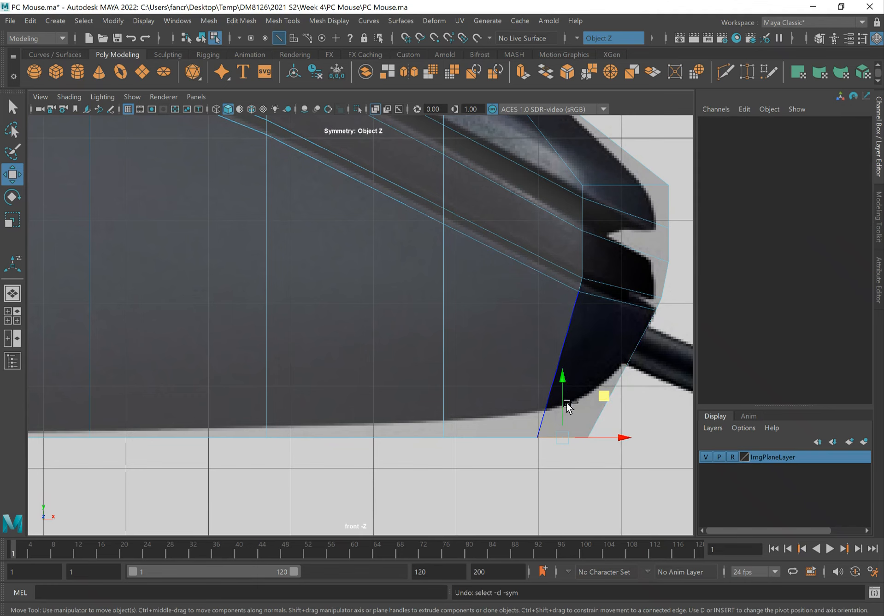
pyautogui.moveTo(562, 383); pyautogui.dragTo(563, 345)
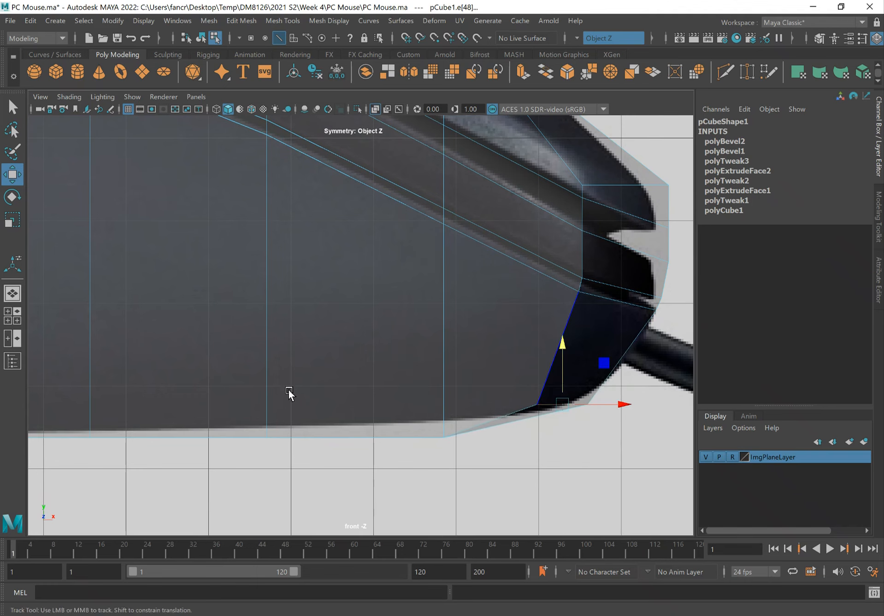
pyautogui.keyDown('alt'); pyautogui.moveTo(276, 388); pyautogui.dragTo(373, 386, button='middle'); pyautogui.keyUp('alt')
pyautogui.moveTo(511, 406)
pyautogui.keyDown('alt'); pyautogui.mouseDown(button='right')
pyautogui.moveTo(473, 393)
pyautogui.moveTo(494, 392)
pyautogui.mouseUp(button='right'); pyautogui.keyUp('alt')
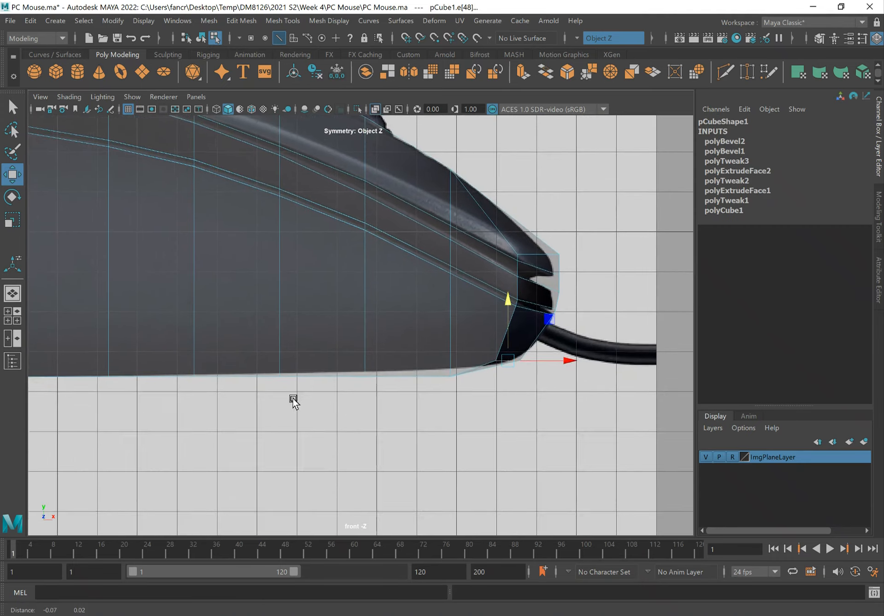
pyautogui.keyDown('alt'); pyautogui.moveTo(198, 385); pyautogui.dragTo(475, 423, button='middle'); pyautogui.keyUp('alt')
pyautogui.keyDown('alt'); pyautogui.moveTo(160, 379); pyautogui.dragTo(396, 370, button='middle'); pyautogui.keyUp('alt')
pyautogui.keyDown('alt'); pyautogui.moveTo(202, 383); pyautogui.dragTo(312, 387, button='middle'); pyautogui.keyUp('alt')
pyautogui.scroll(-2, 312, 390)
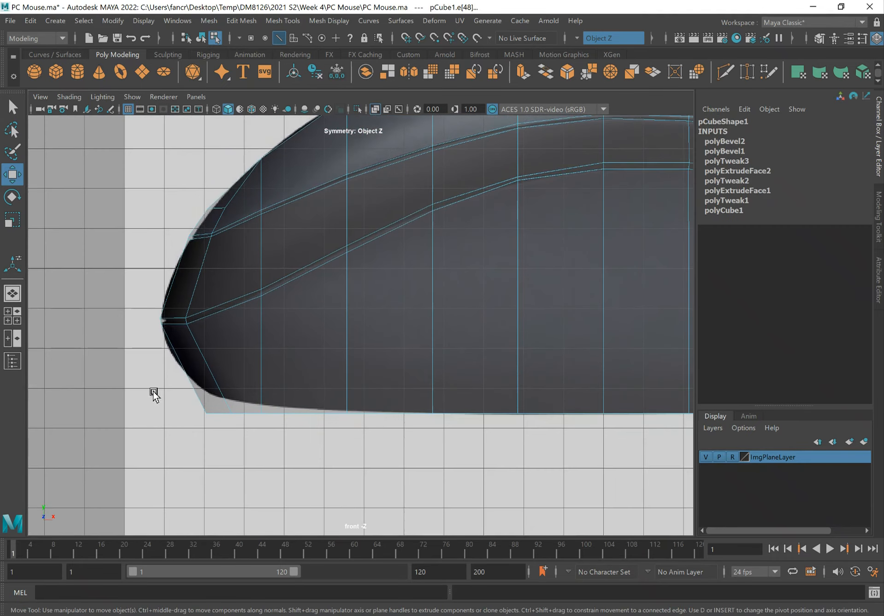
pyautogui.scroll(3, 211, 368)
pyautogui.moveTo(206, 273); pyautogui.dragTo(145, 276, button='right')
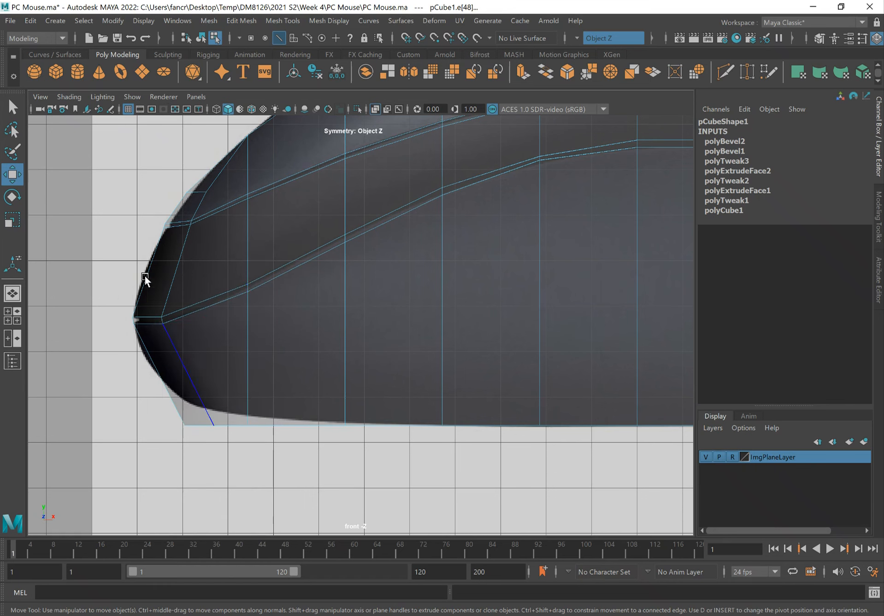
pyautogui.moveTo(154, 406); pyautogui.dragTo(210, 441)
pyautogui.moveTo(200, 368); pyautogui.dragTo(198, 357)
pyautogui.press('q')
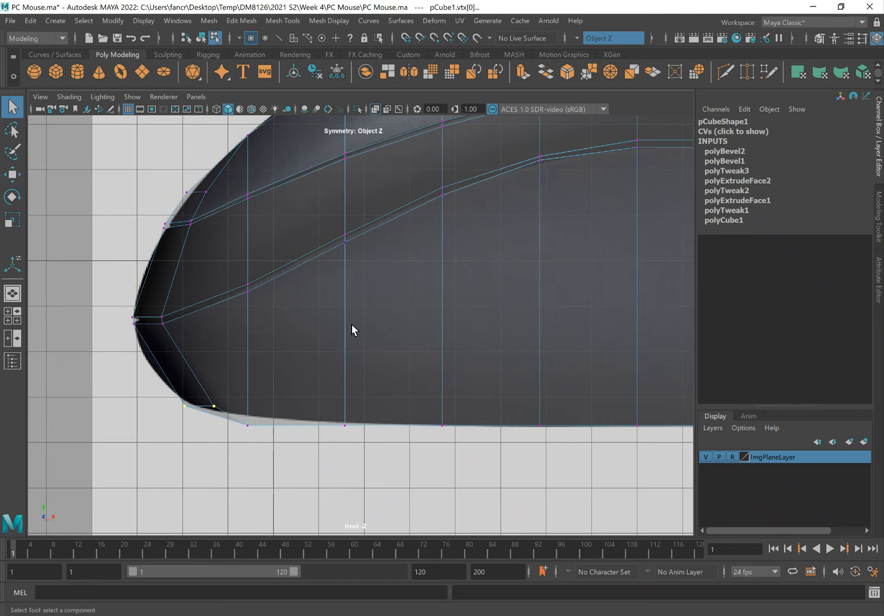
# Step: Lower the vertex on the lower seam's bottom edge line behind its highest point slightly along Y to follow the reference groove
pyautogui.keyDown('alt'); pyautogui.moveTo(418, 323); pyautogui.dragTo(306, 398, button='middle'); pyautogui.keyUp('alt')
pyautogui.press('space')
pyautogui.moveTo(403, 340); pyautogui.dragTo(429, 287)
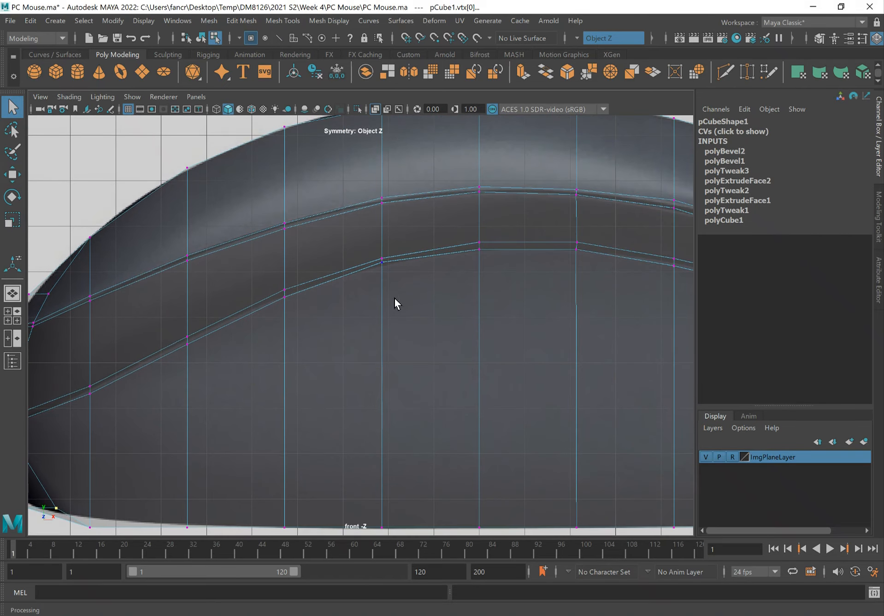
pyautogui.keyDown('alt'); pyautogui.moveTo(285, 295); pyautogui.dragTo(381, 257, button='middle'); pyautogui.keyUp('alt')
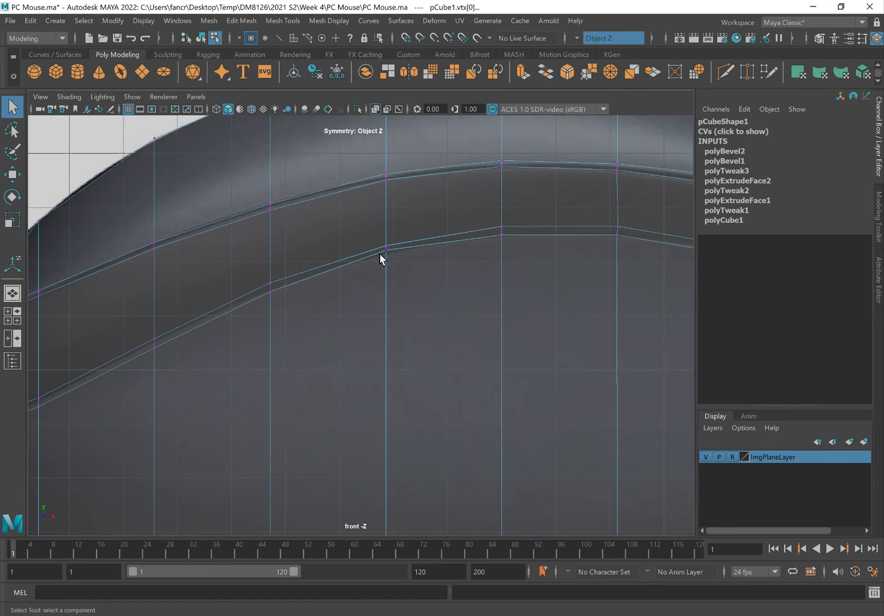
pyautogui.click(385, 249)
pyautogui.press('w')
pyautogui.moveTo(385, 210); pyautogui.dragTo(385, 214)
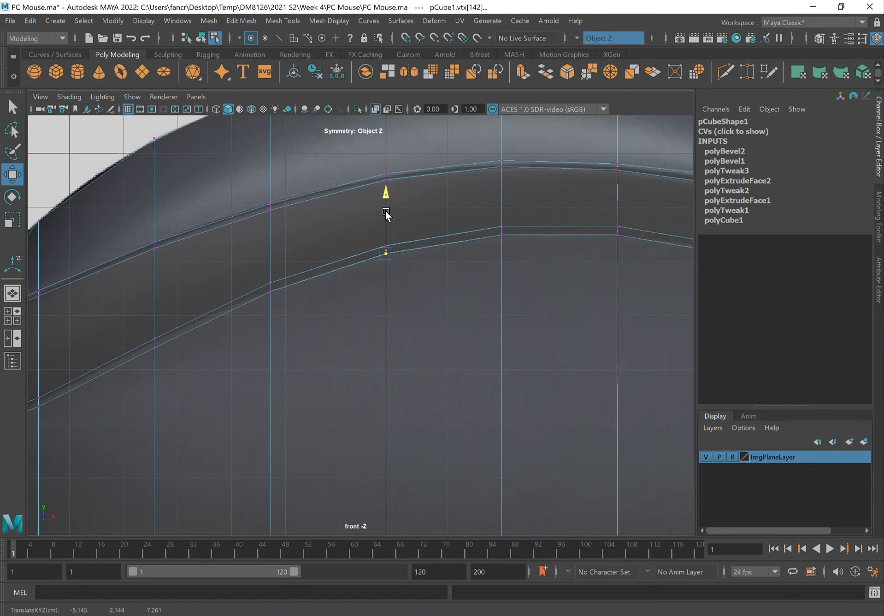
pyautogui.press('q')
# Step: Select the face loops of the lower seam strip around the body in the perspective view
pyautogui.keyDown('alt'); pyautogui.moveTo(404, 312); pyautogui.dragTo(409, 335, button='middle'); pyautogui.keyUp('alt')
pyautogui.press('space')
pyautogui.moveTo(410, 332); pyautogui.dragTo(384, 332)
pyautogui.moveTo(406, 311); pyautogui.dragTo(406, 315, button='right')
pyautogui.keyDown('alt'); pyautogui.moveTo(490, 388); pyautogui.dragTo(460, 385); pyautogui.keyUp('alt')
pyautogui.click(432, 371)
pyautogui.keyDown('alt'); pyautogui.moveTo(313, 371); pyautogui.dragTo(403, 401); pyautogui.keyUp('alt')
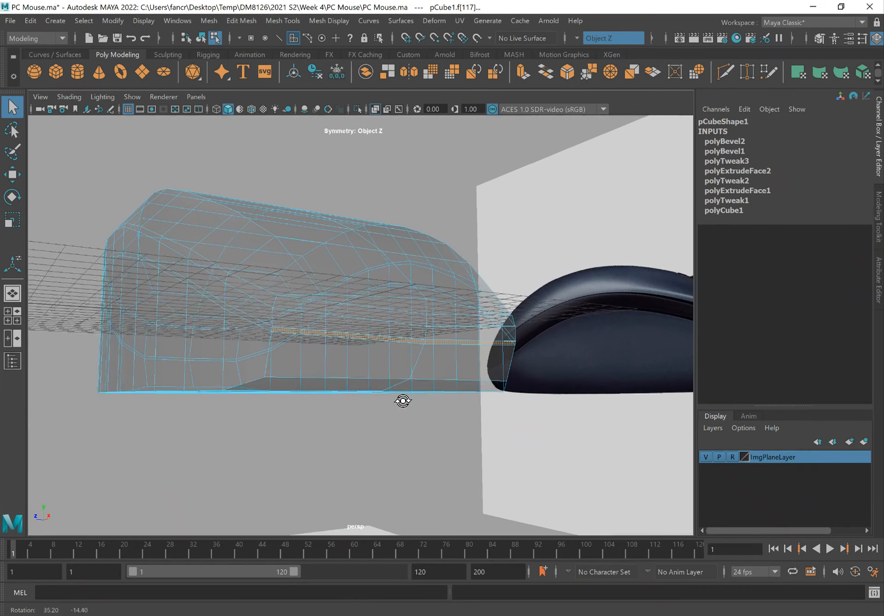
pyautogui.keyDown('shift'); pyautogui.click(203, 334); pyautogui.keyUp('shift')
pyautogui.keyDown('alt'); pyautogui.moveTo(175, 326); pyautogui.dragTo(235, 336); pyautogui.keyUp('alt')
pyautogui.keyDown('shift'); pyautogui.doubleClick(213, 338); pyautogui.keyUp('shift')
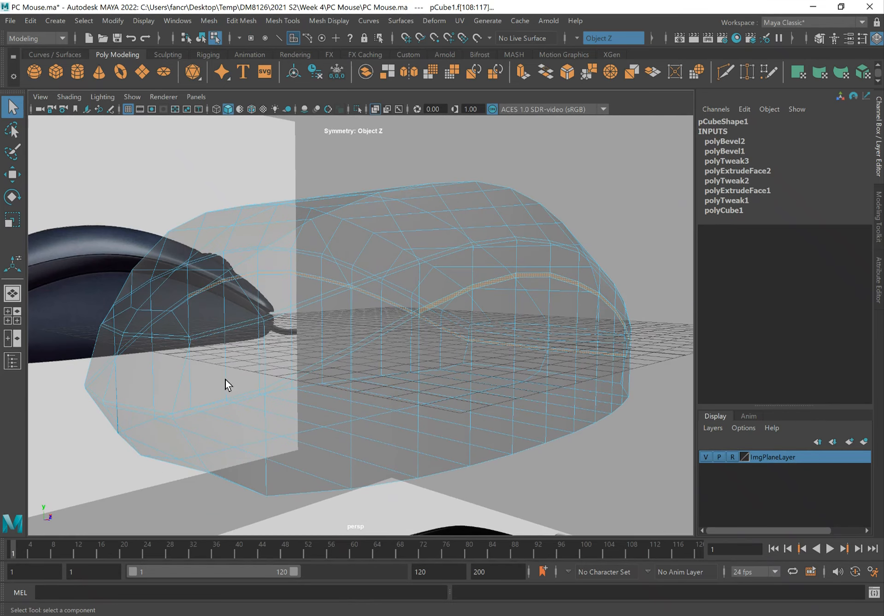
pyautogui.keyDown('shift'); pyautogui.doubleClick(205, 406); pyautogui.keyUp('shift')
pyautogui.keyDown('alt'); pyautogui.moveTo(140, 411); pyautogui.dragTo(480, 328); pyautogui.keyUp('alt')
pyautogui.keyDown('alt'); pyautogui.moveTo(528, 261); pyautogui.dragTo(437, 321); pyautogui.keyUp('alt')
# Step: Return to object mode, select the whole mouse model and create a display layer from it
pyautogui.click(409, 312)
pyautogui.moveTo(409, 311); pyautogui.dragTo(464, 251, button='right')
pyautogui.click(555, 330)
pyautogui.click(389, 366)
pyautogui.keyDown('alt'); pyautogui.moveTo(469, 371); pyautogui.dragTo(507, 350); pyautogui.keyUp('alt')
pyautogui.click(712, 432)
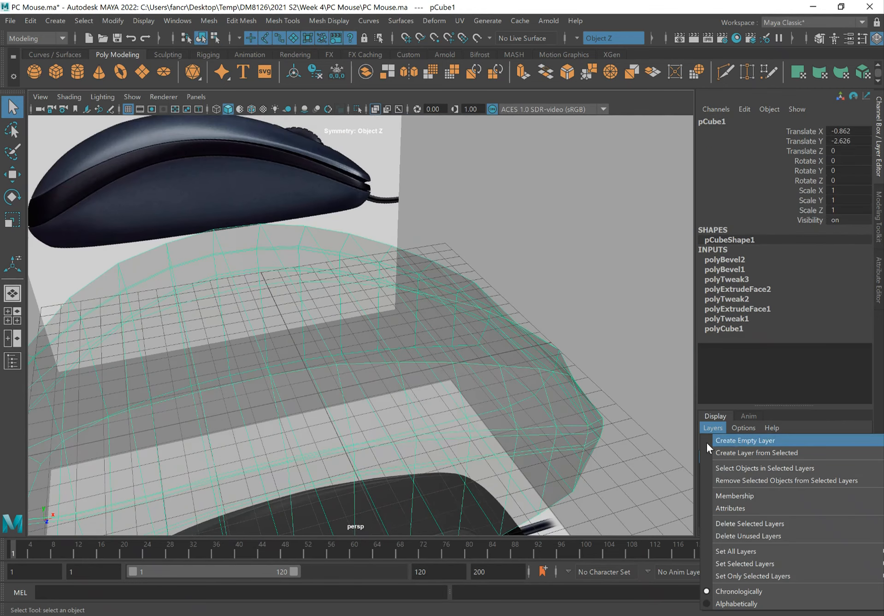
pyautogui.click(736, 452)
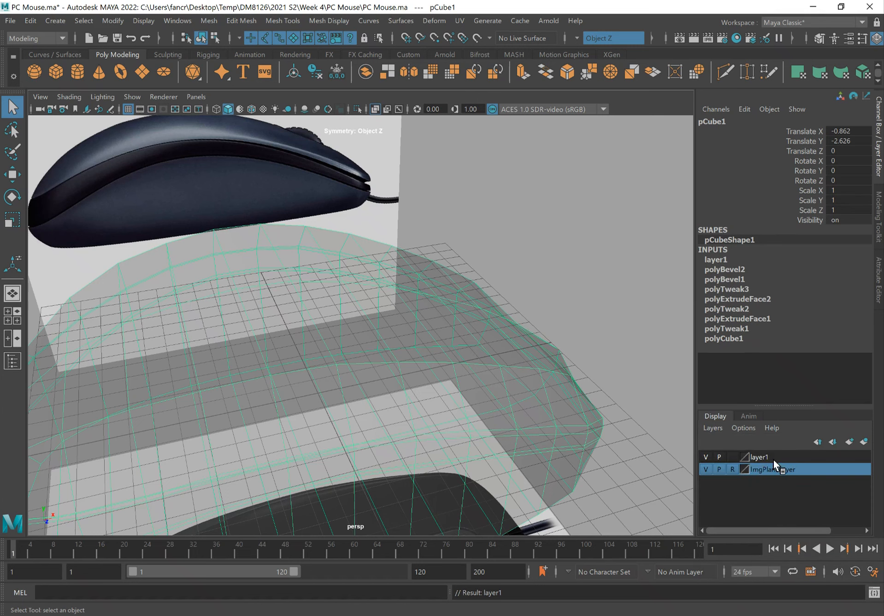
# Step: Rename the new display layer as PC_Mouse_Geo
pyautogui.doubleClick(756, 457)
pyautogui.write('PC_M')
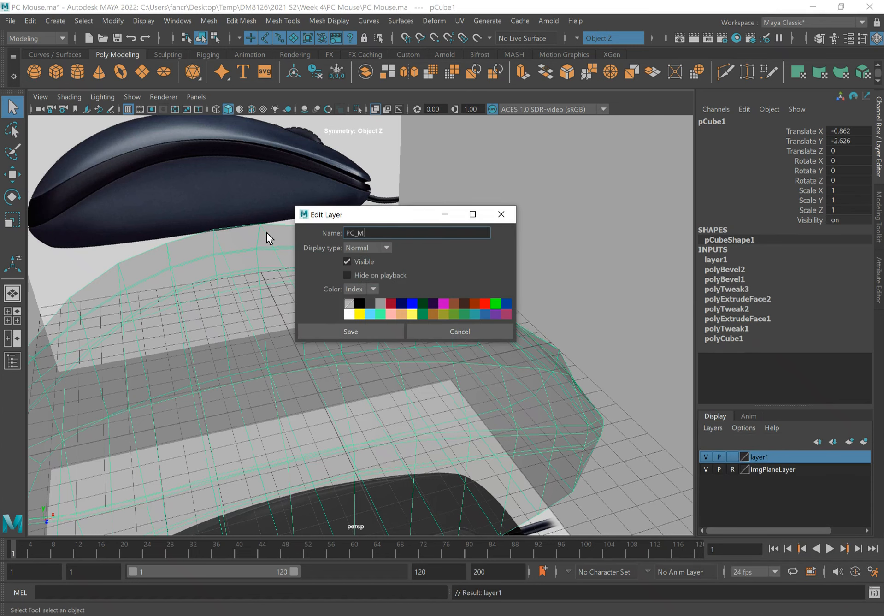
pyautogui.write('ouse_Geo')
pyautogui.click(384, 328)
# Step: Hide the PC_Mouse_Geo layer and the grid to examine the scroll wheel and centre groove in the top reference image
pyautogui.click(705, 457)
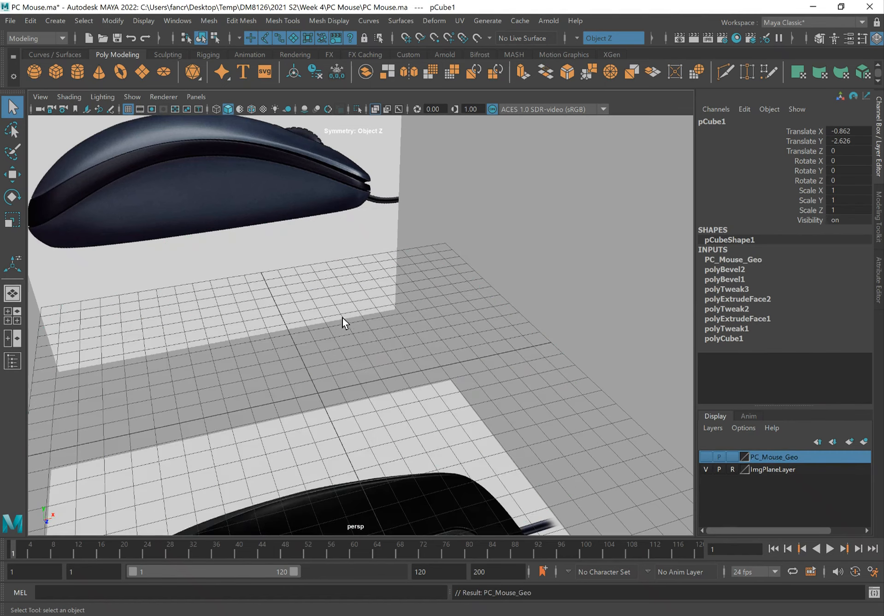
pyautogui.keyDown('alt'); pyautogui.moveTo(342, 317); pyautogui.dragTo(359, 356); pyautogui.keyUp('alt')
pyautogui.keyDown('alt'); pyautogui.moveTo(285, 360); pyautogui.dragTo(469, 388, button='right'); pyautogui.keyUp('alt')
pyautogui.keyDown('alt'); pyautogui.moveTo(467, 388); pyautogui.dragTo(303, 294, button='middle'); pyautogui.keyUp('alt')
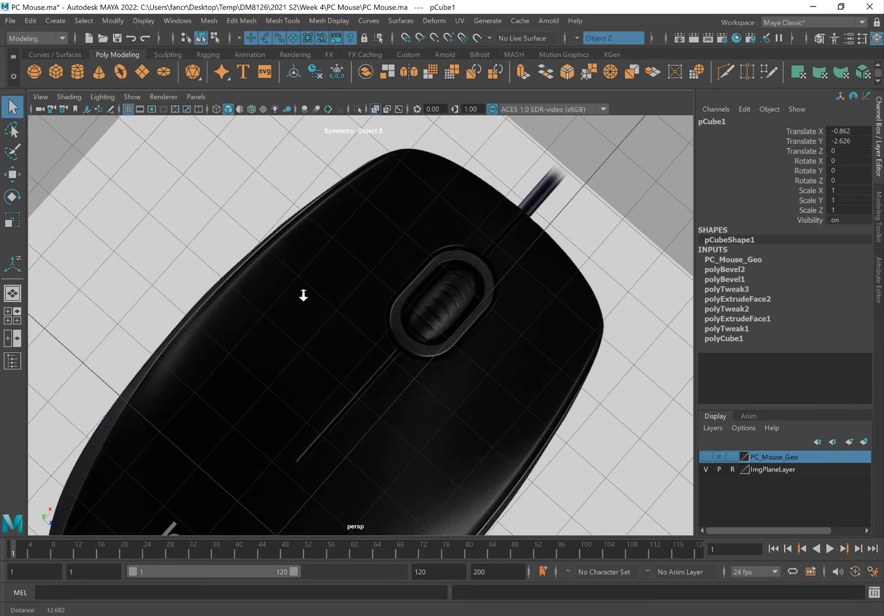
pyautogui.keyDown('alt'); pyautogui.moveTo(302, 293); pyautogui.dragTo(225, 214, button='right'); pyautogui.keyUp('alt')
pyautogui.click(127, 109)
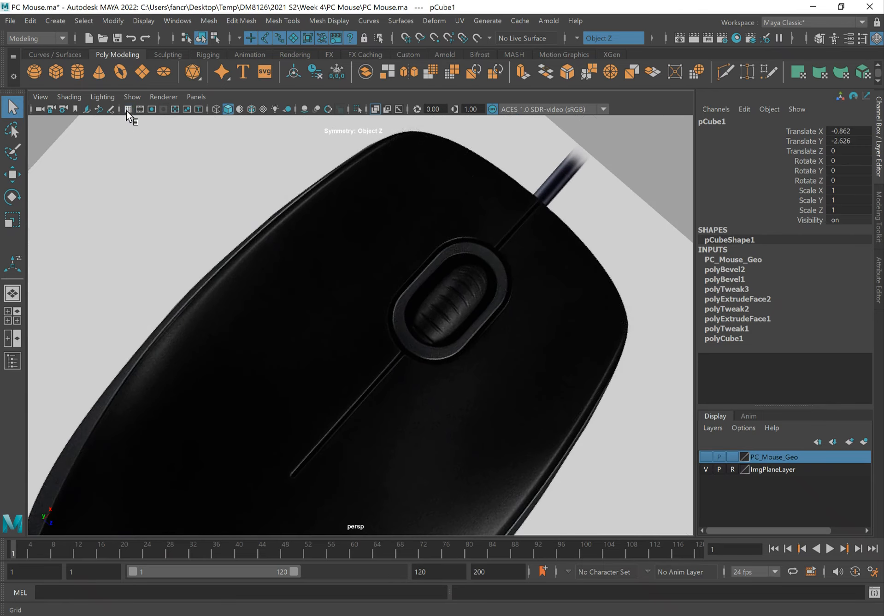
pyautogui.scroll(2, 553, 276)
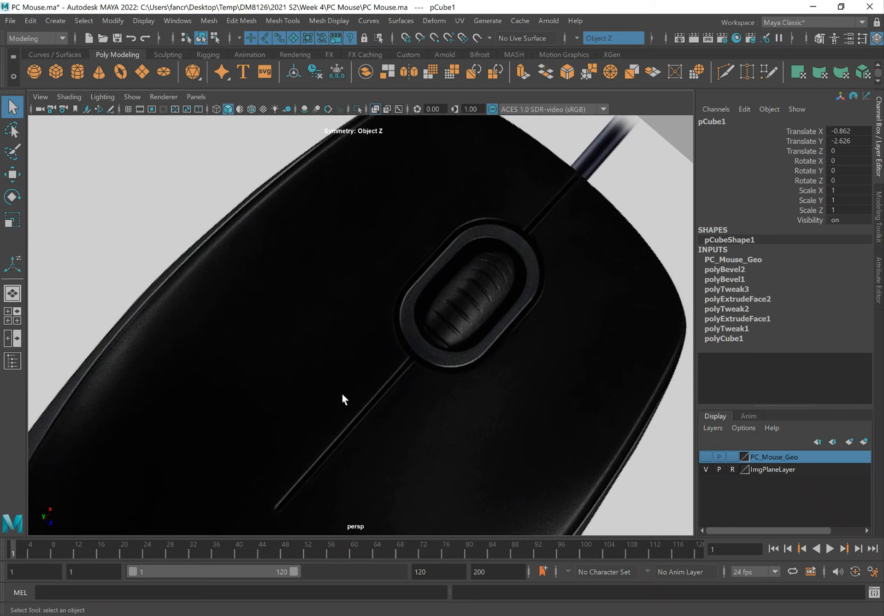
# Step: Show the PC_Mouse_Geo layer and the grid again
pyautogui.click(704, 457)
pyautogui.keyDown('alt'); pyautogui.moveTo(570, 323); pyautogui.dragTo(375, 313, button='right'); pyautogui.keyUp('alt')
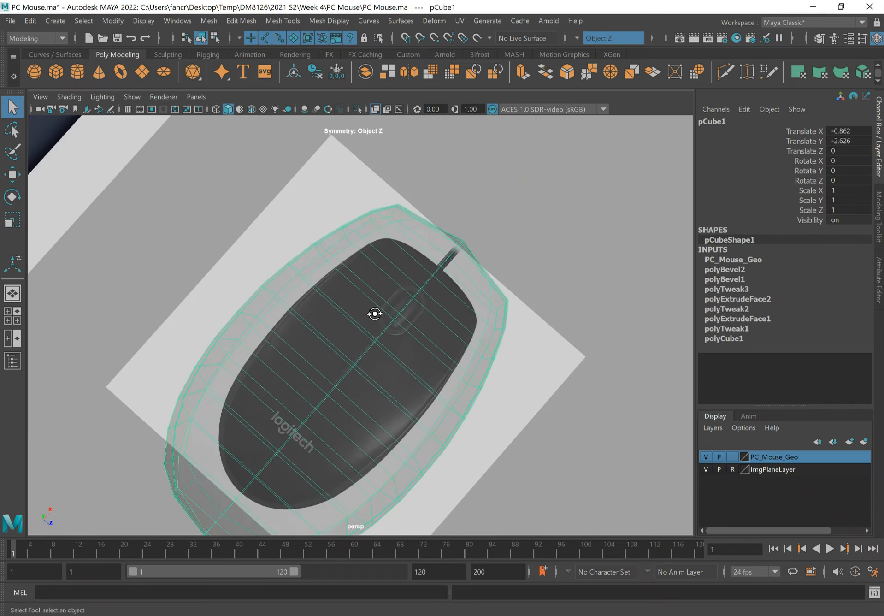
pyautogui.keyDown('alt'); pyautogui.moveTo(375, 314); pyautogui.dragTo(198, 141); pyautogui.keyUp('alt')
pyautogui.click(128, 109)
# Step: Examine the centre groove between the scroll wheel and the cable in the top reference image
pyautogui.keyDown('alt'); pyautogui.moveTo(203, 184); pyautogui.dragTo(345, 324); pyautogui.keyUp('alt')
pyautogui.keyDown('alt'); pyautogui.moveTo(344, 324); pyautogui.dragTo(392, 329, button='right'); pyautogui.keyUp('alt')
pyautogui.keyDown('alt'); pyautogui.moveTo(392, 328); pyautogui.dragTo(284, 377); pyautogui.keyUp('alt')
pyautogui.keyDown('alt'); pyautogui.moveTo(285, 377); pyautogui.dragTo(669, 433, button='right'); pyautogui.keyUp('alt')
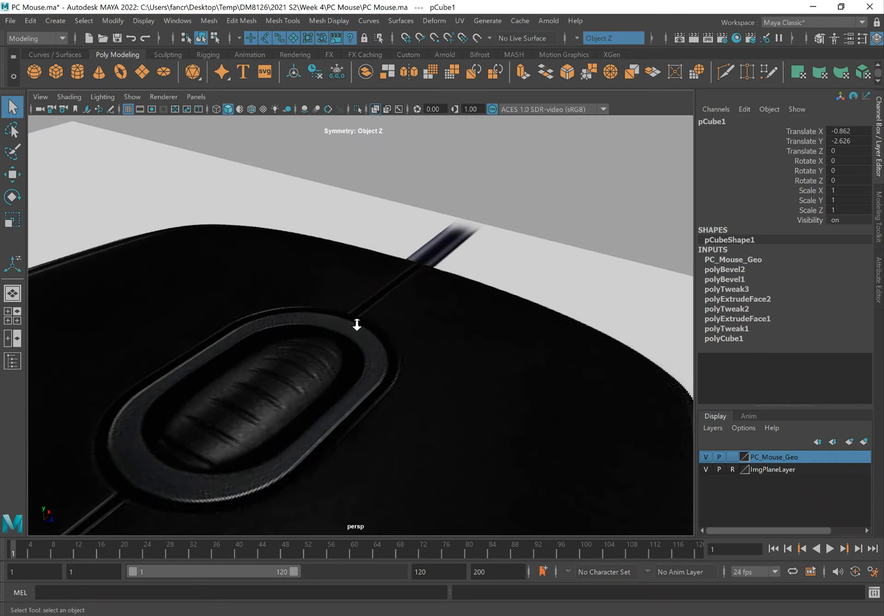
pyautogui.keyDown('alt'); pyautogui.moveTo(355, 324); pyautogui.dragTo(405, 287, button='right'); pyautogui.keyUp('alt')
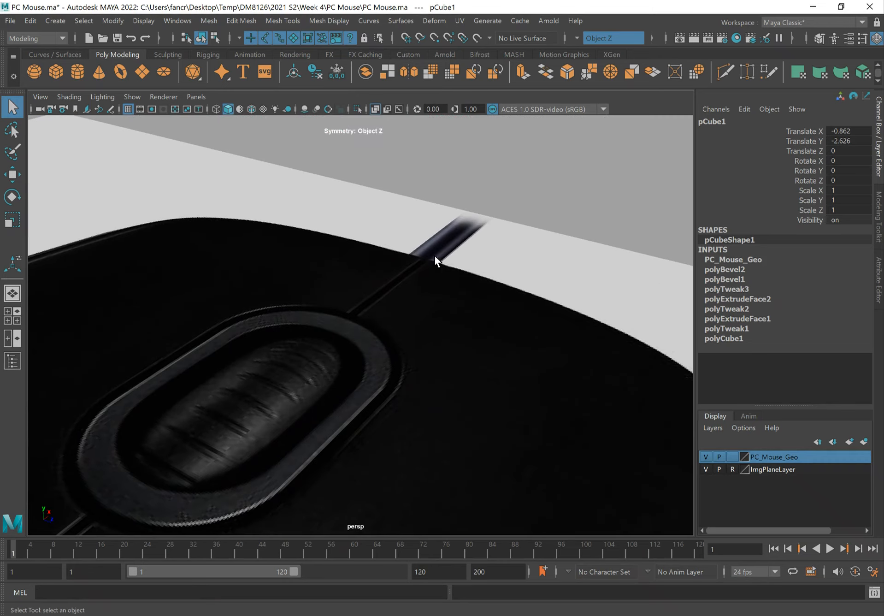
pyautogui.keyDown('alt'); pyautogui.moveTo(512, 294); pyautogui.dragTo(528, 304); pyautogui.keyUp('alt')
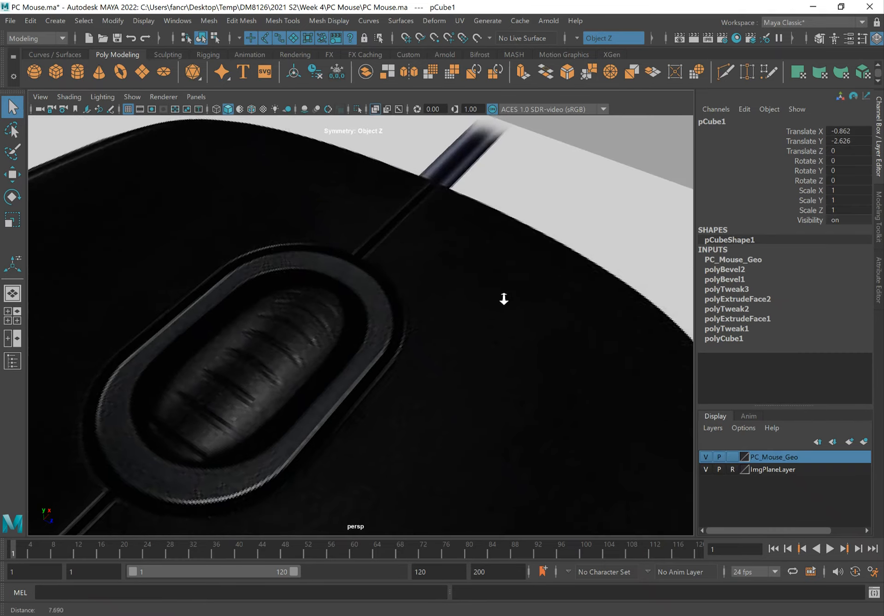
pyautogui.keyDown('alt'); pyautogui.moveTo(528, 304); pyautogui.dragTo(116, 233, button='right'); pyautogui.keyUp('alt')
pyautogui.keyDown('alt'); pyautogui.moveTo(284, 234); pyautogui.dragTo(299, 269); pyautogui.keyUp('alt')
pyautogui.keyDown('alt'); pyautogui.moveTo(352, 327); pyautogui.dragTo(350, 331); pyautogui.keyUp('alt')
pyautogui.keyDown('alt'); pyautogui.moveTo(366, 387); pyautogui.dragTo(359, 339, button='middle'); pyautogui.keyUp('alt')
pyautogui.keyDown('alt'); pyautogui.moveTo(337, 373); pyautogui.dragTo(337, 328, button='middle'); pyautogui.keyUp('alt')
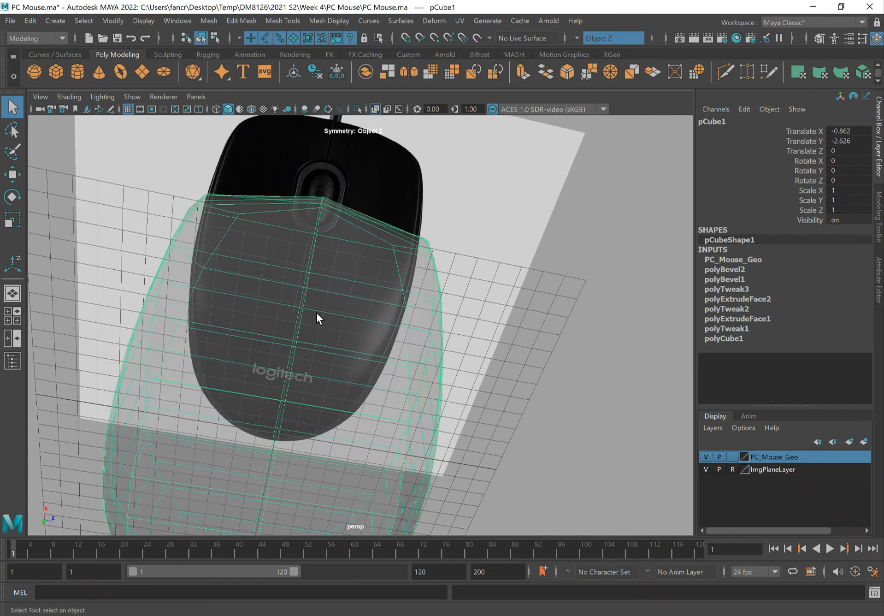
# Step: Insert edge loops on either side of the body's centre line with the Multi-Cut tool
pyautogui.keyDown('shift'); pyautogui.moveTo(317, 314); pyautogui.dragTo(247, 286, button='right'); pyautogui.keyUp('shift')
pyautogui.keyDown('alt'); pyautogui.moveTo(268, 336); pyautogui.dragTo(258, 310); pyautogui.keyUp('alt')
pyautogui.scroll(2, 244, 273)
pyautogui.keyDown('alt'); pyautogui.moveTo(270, 270); pyautogui.dragTo(296, 364, button='middle'); pyautogui.keyUp('alt')
pyautogui.keyDown('alt'); pyautogui.moveTo(240, 304); pyautogui.dragTo(326, 299, button='right'); pyautogui.keyUp('alt')
pyautogui.keyDown('alt'); pyautogui.moveTo(329, 299); pyautogui.dragTo(331, 286); pyautogui.keyUp('alt')
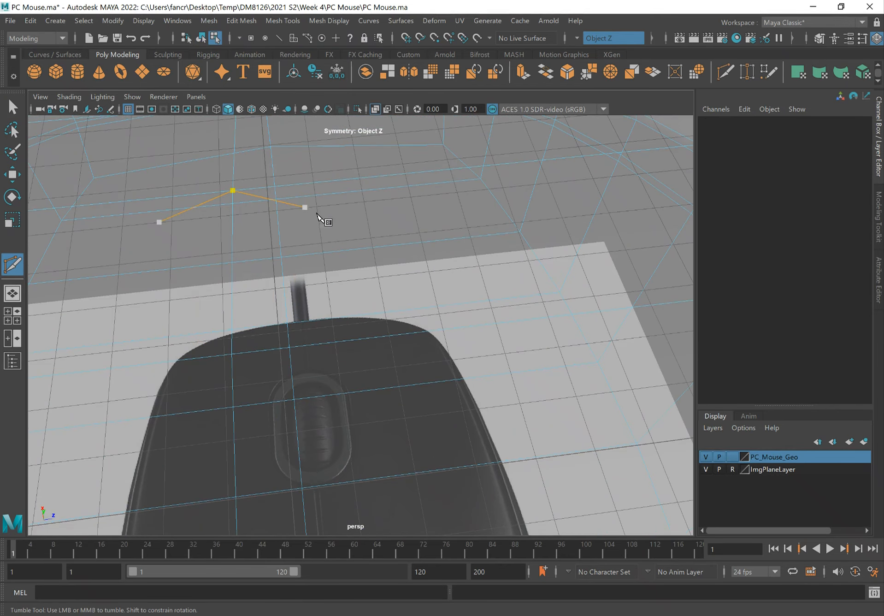
pyautogui.keyDown('alt'); pyautogui.moveTo(312, 227); pyautogui.dragTo(287, 219, button='right'); pyautogui.keyUp('alt')
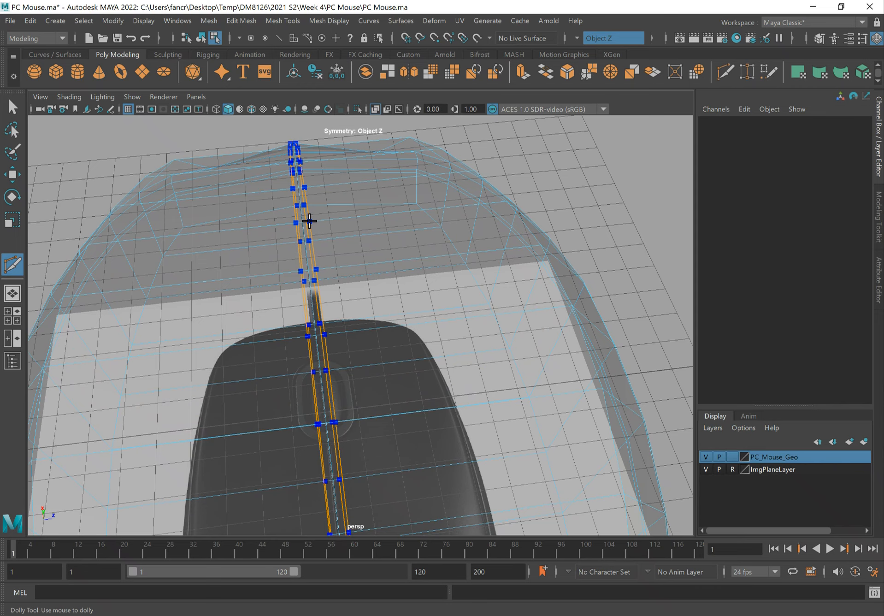
pyautogui.keyDown('alt'); pyautogui.moveTo(306, 259); pyautogui.dragTo(269, 280); pyautogui.keyUp('alt')
# Step: Compare the loops beside the centre line with the reference groove in the top view and undo them
pyautogui.press('space')
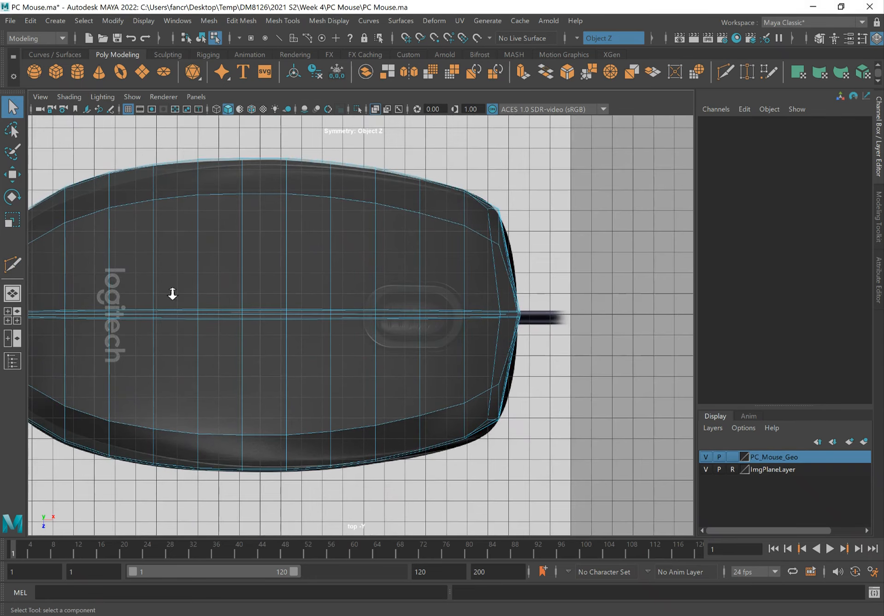
pyautogui.keyDown('alt'); pyautogui.moveTo(172, 293); pyautogui.dragTo(526, 333, button='right'); pyautogui.keyUp('alt')
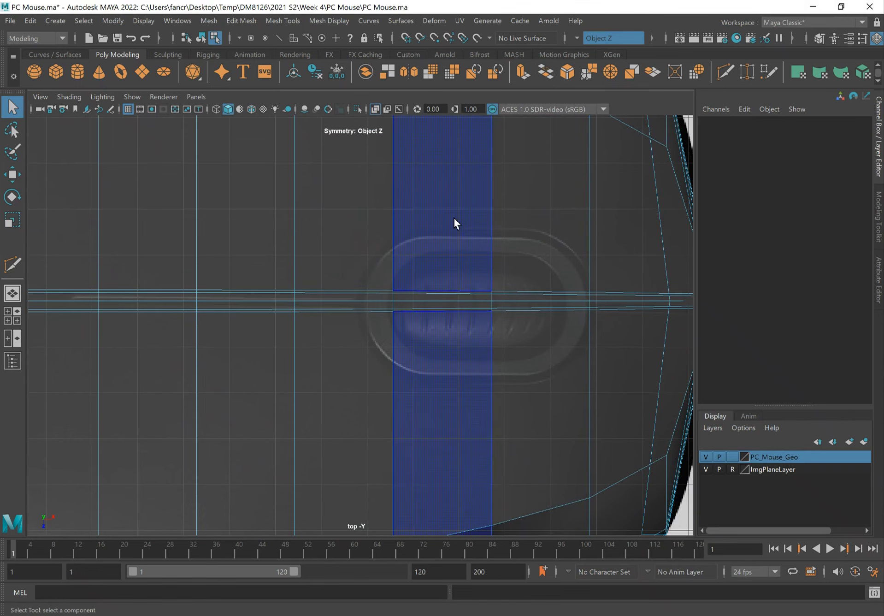
pyautogui.keyDown('alt'); pyautogui.moveTo(300, 296); pyautogui.dragTo(411, 318, button='right'); pyautogui.keyUp('alt')
pyautogui.keyDown('alt'); pyautogui.moveTo(539, 327); pyautogui.dragTo(469, 323, button='middle'); pyautogui.keyUp('alt')
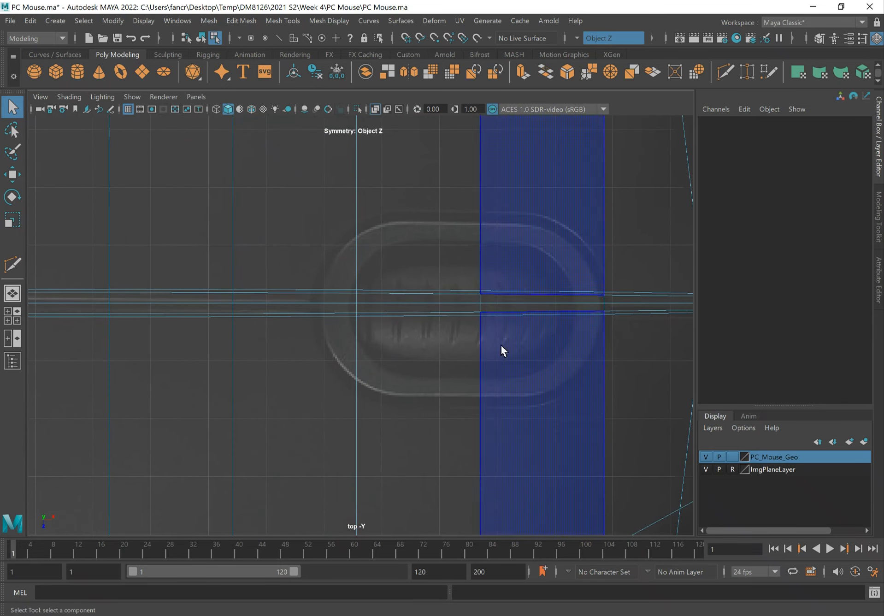
pyautogui.hotkey('ctrl', 'z')
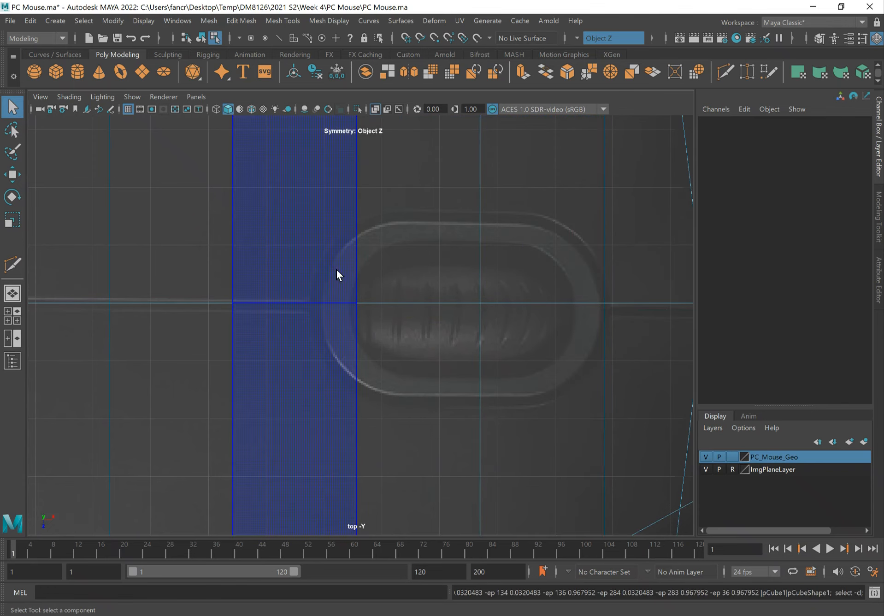
# Step: Reinsert the edge loops on both sides of the body's centre line with Multi-Cut in the top view
pyautogui.keyDown('shift'); pyautogui.moveTo(383, 247); pyautogui.dragTo(315, 249, button='right'); pyautogui.keyUp('shift')
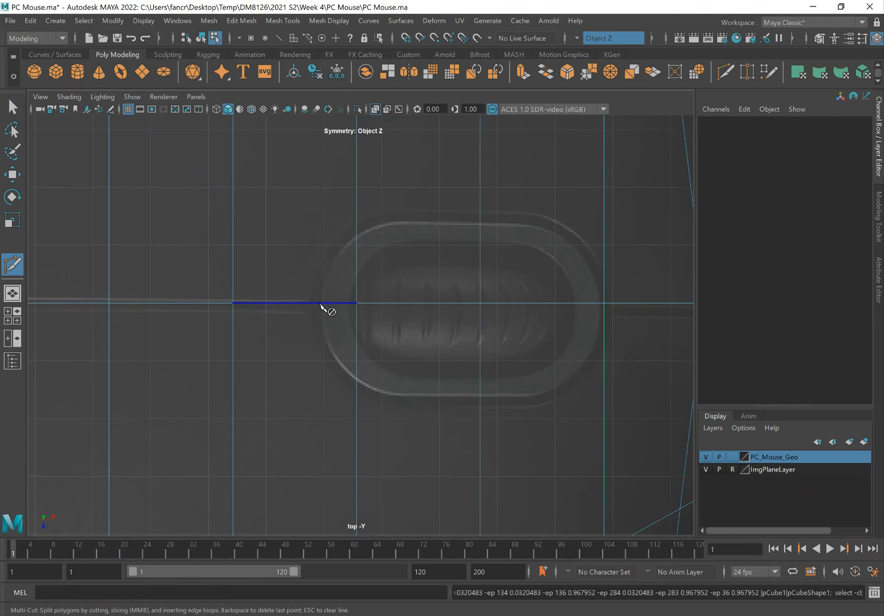
pyautogui.hotkey('ctrl', 'z')
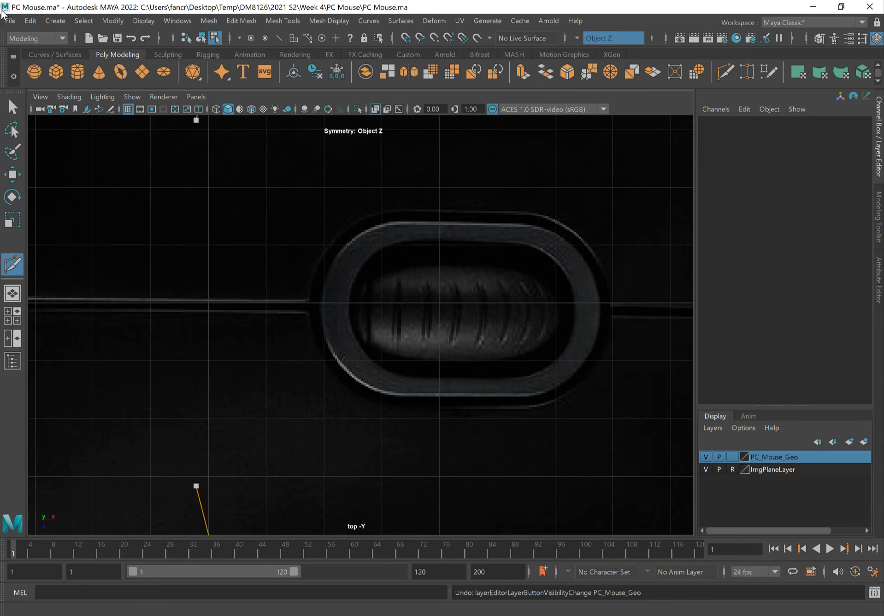
pyautogui.click(143, 39)
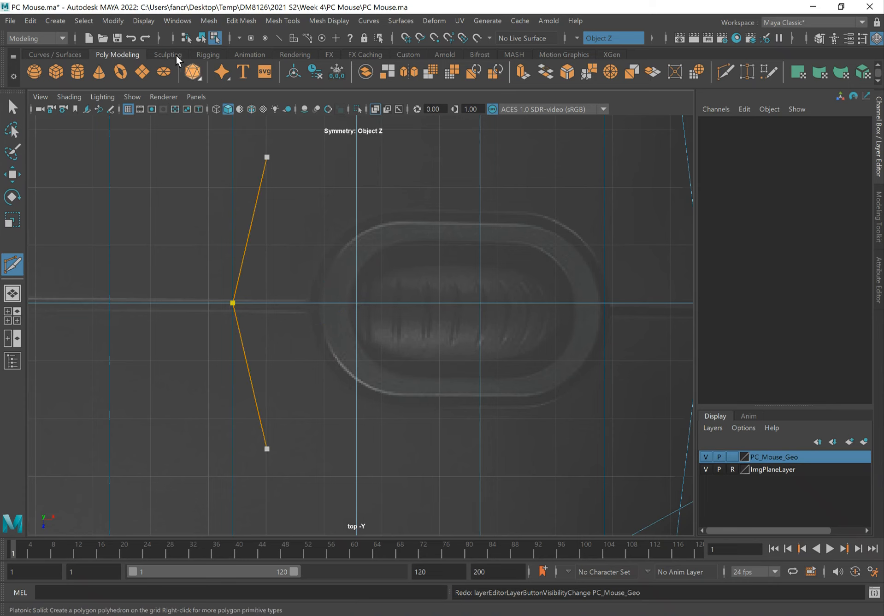
pyautogui.click(144, 38)
pyautogui.click(362, 293)
pyautogui.keyDown('alt'); pyautogui.moveTo(411, 296); pyautogui.dragTo(398, 271); pyautogui.keyUp('alt')
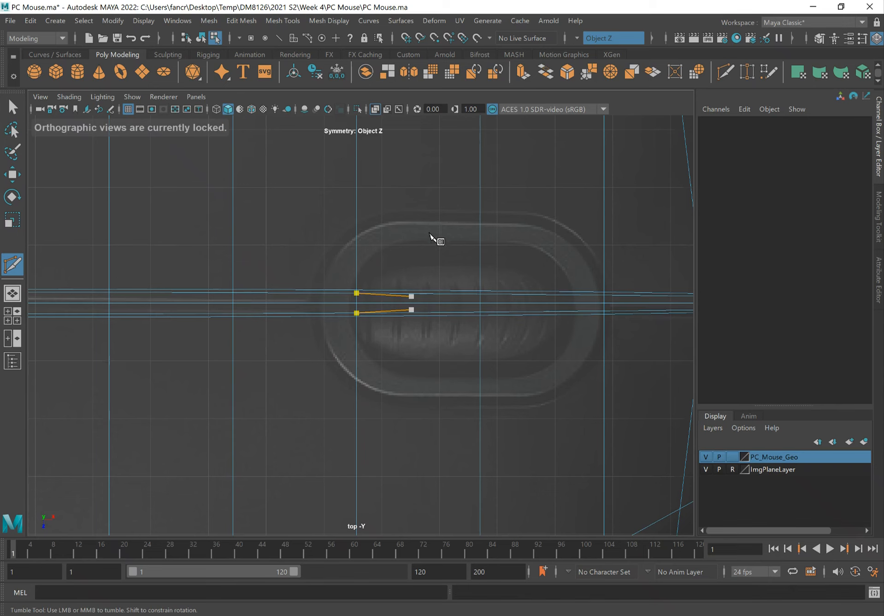
# Step: Examine the loops beside the centre line in the perspective view and undo them
pyautogui.press('space')
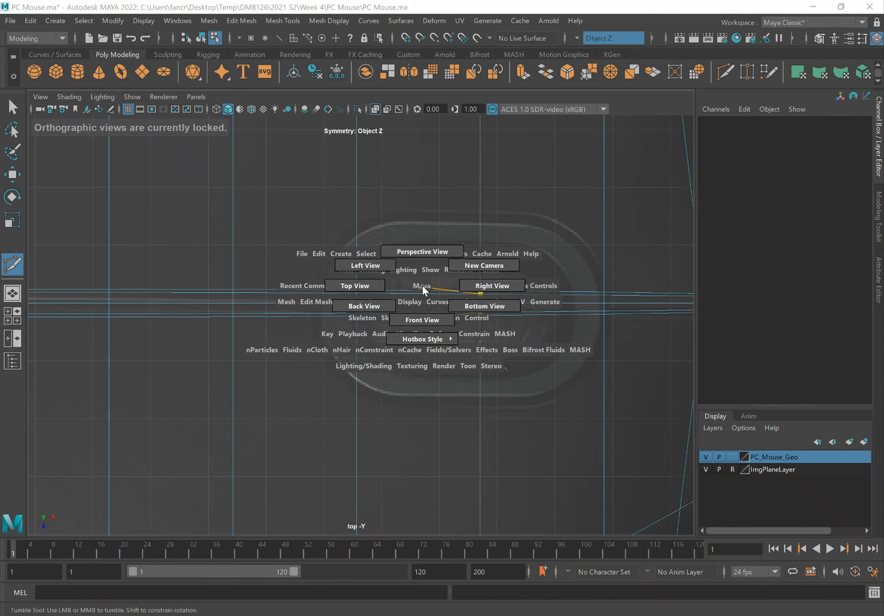
pyautogui.moveTo(420, 252); pyautogui.dragTo(420, 251)
pyautogui.keyDown('alt'); pyautogui.moveTo(363, 293); pyautogui.dragTo(266, 246); pyautogui.keyUp('alt')
pyautogui.keyDown('alt'); pyautogui.moveTo(230, 256); pyautogui.dragTo(326, 280, button='right'); pyautogui.keyUp('alt')
pyautogui.keyDown('alt'); pyautogui.moveTo(246, 281); pyautogui.dragTo(278, 290, button='middle'); pyautogui.keyUp('alt')
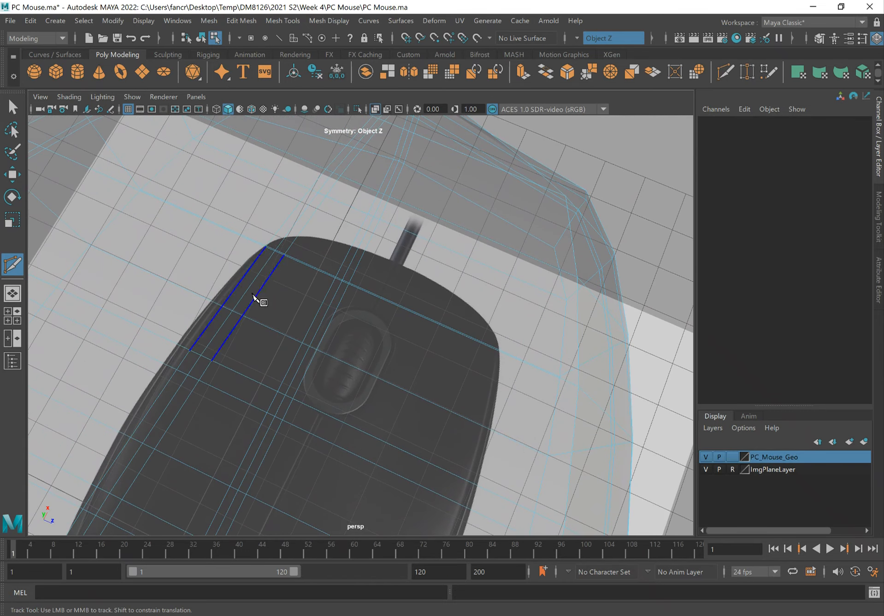
pyautogui.click(128, 39)
pyautogui.click(139, 40)
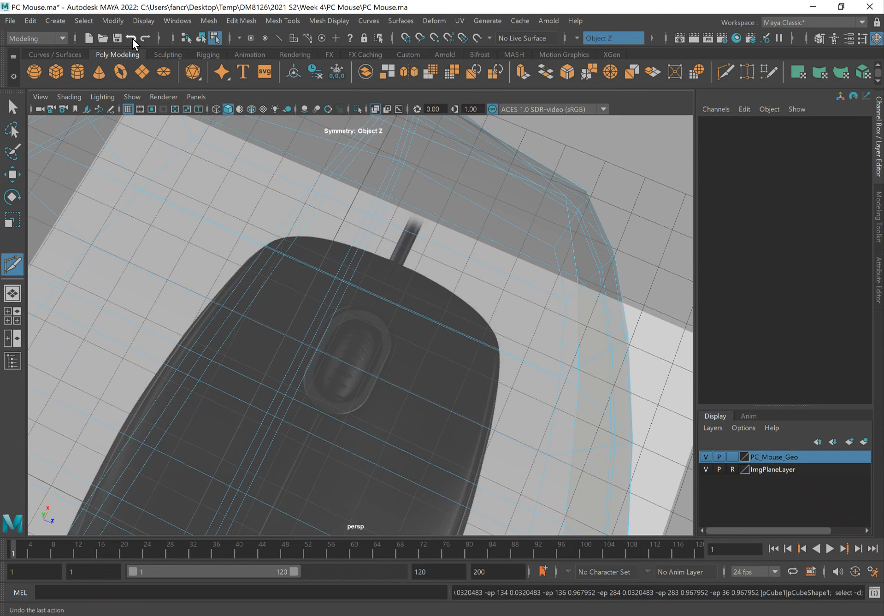
pyautogui.keyDown('alt'); pyautogui.moveTo(476, 375); pyautogui.dragTo(382, 374); pyautogui.keyUp('alt')
# Step: Try cutting the scroll-wheel outline in the top view and moving the centre-line vertex ahead of it toward the cable
pyautogui.press('space')
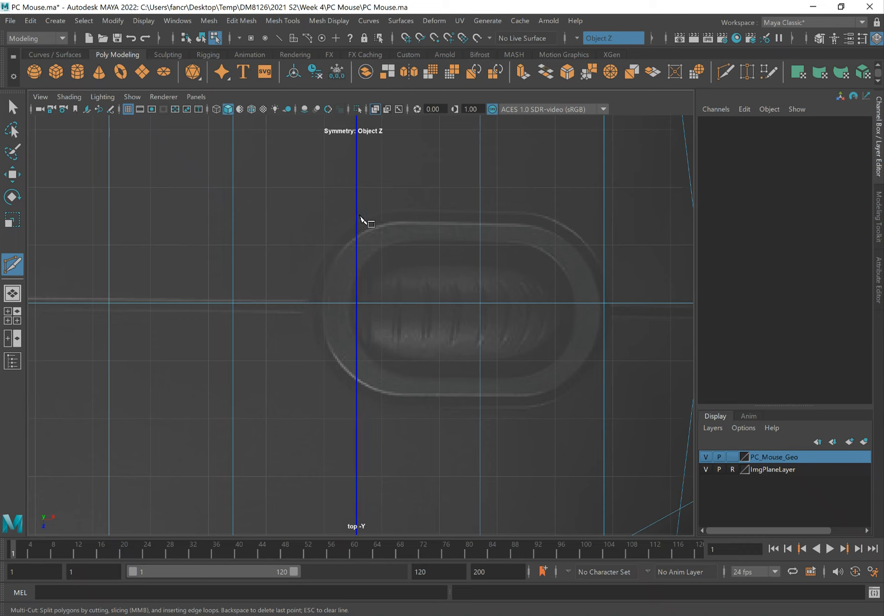
pyautogui.click(359, 217)
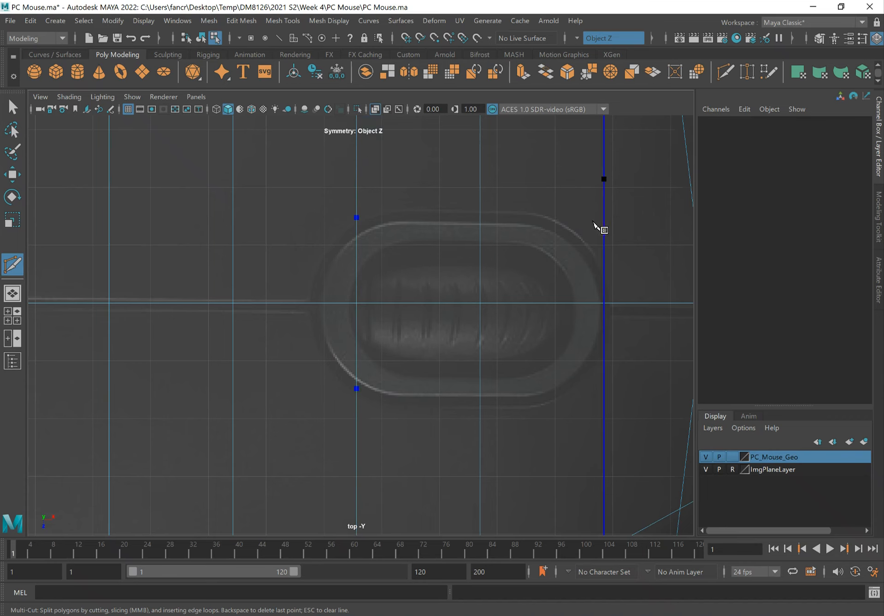
pyautogui.click(480, 215)
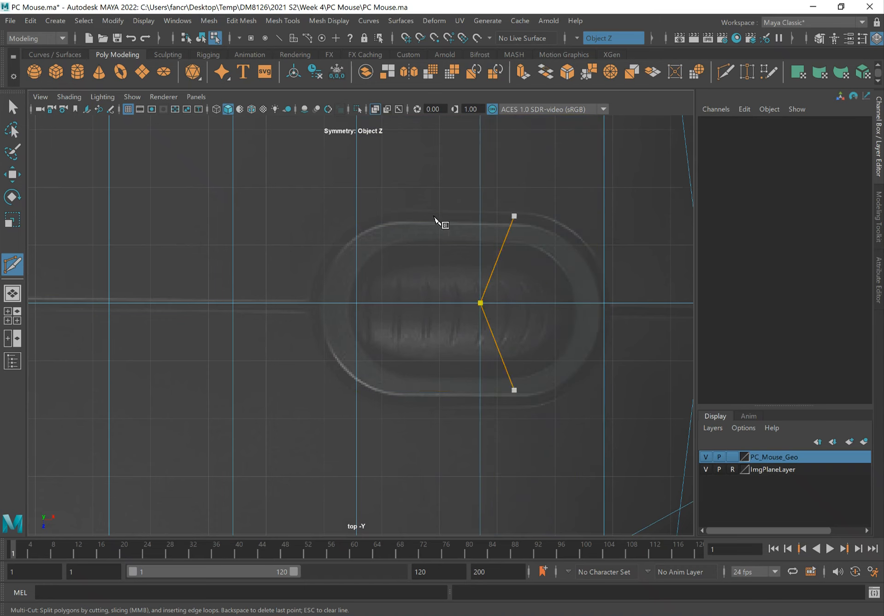
pyautogui.press('q')
pyautogui.moveTo(586, 231); pyautogui.dragTo(553, 230, button='right')
pyautogui.click(605, 302)
pyautogui.press('w')
pyautogui.moveTo(654, 303); pyautogui.dragTo(686, 305)
pyautogui.hotkey('ctrl', 'z')
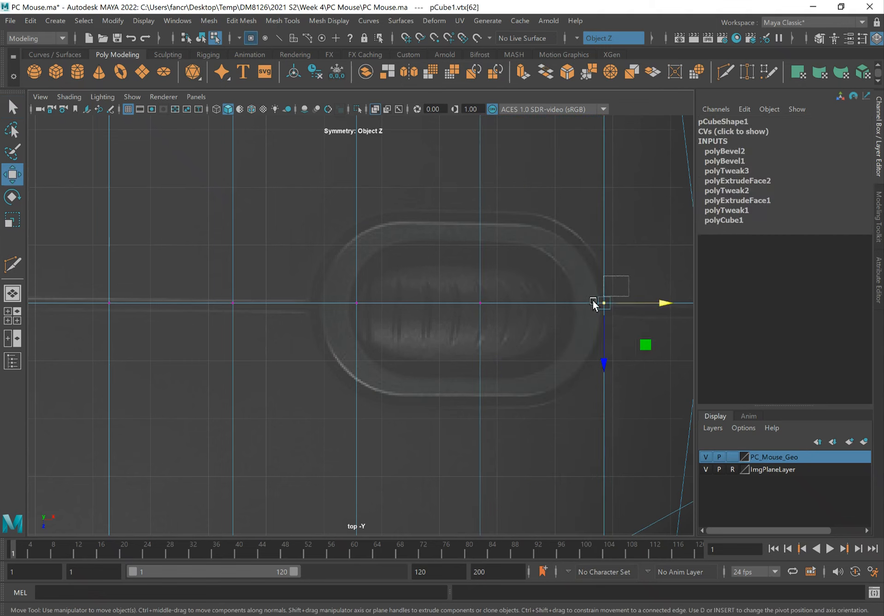
pyautogui.moveTo(664, 302); pyautogui.dragTo(683, 305)
pyautogui.hotkey('ctrl', 'z')
# Step: Select the edge loop just ahead of the scroll wheel and try moving it toward the cable
pyautogui.press('q')
pyautogui.moveTo(598, 227)
pyautogui.mouseDown(button='right')
pyautogui.moveTo(599, 205)
pyautogui.moveTo(647, 241)
pyautogui.moveTo(528, 223)
pyautogui.moveTo(598, 226)
pyautogui.mouseUp(button='right')
pyautogui.click(604, 210)
pyautogui.press('w')
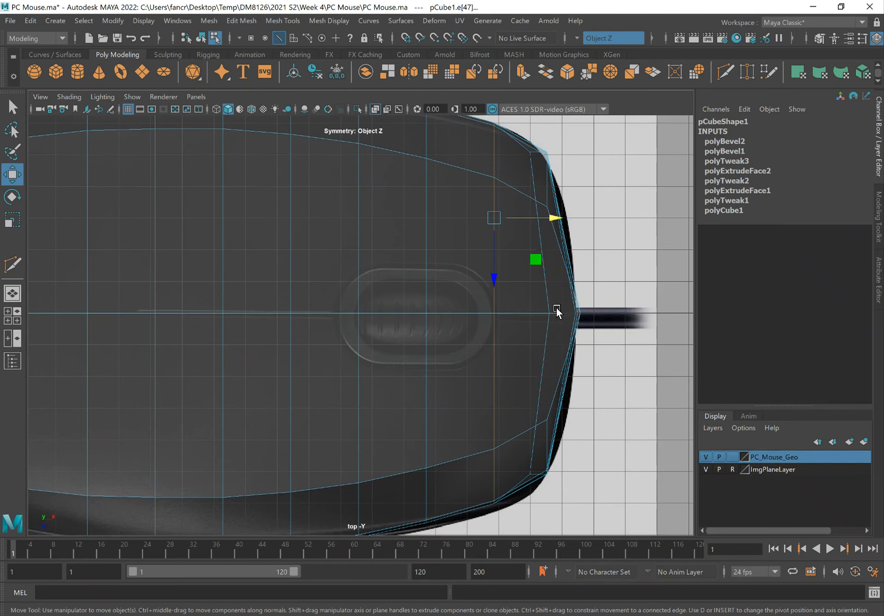
pyautogui.moveTo(553, 218); pyautogui.dragTo(569, 223)
pyautogui.hotkey('ctrl', 'z')
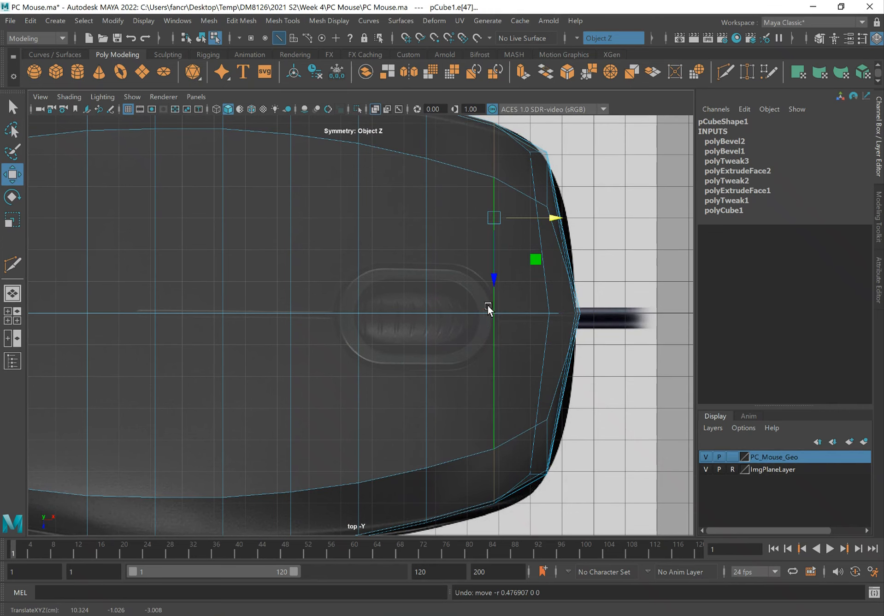
# Step: Slide the selected edge loop toward the cable with Slide Edge in the top view and scale it flat along X
pyautogui.press('space')
pyautogui.moveTo(490, 309); pyautogui.dragTo(488, 276)
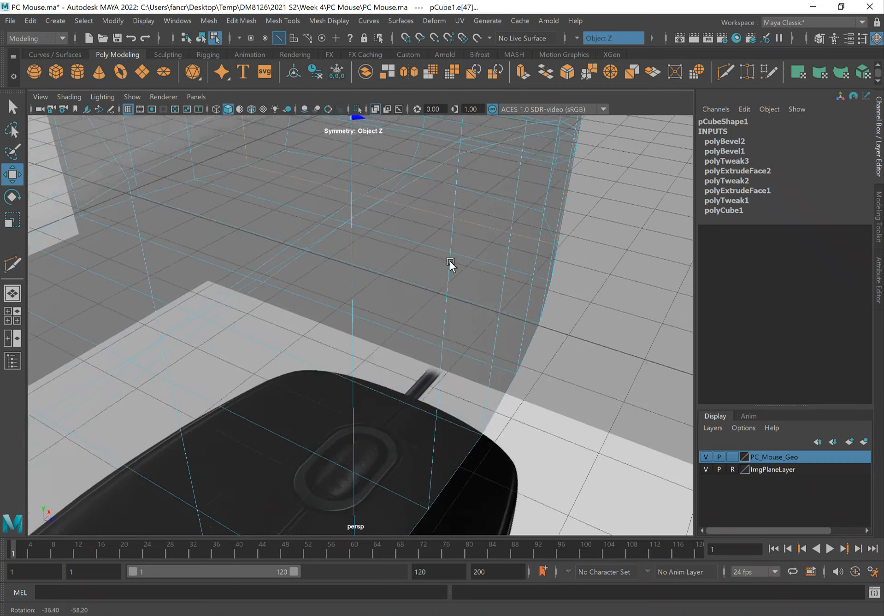
pyautogui.press('space')
pyautogui.moveTo(477, 262); pyautogui.dragTo(426, 260)
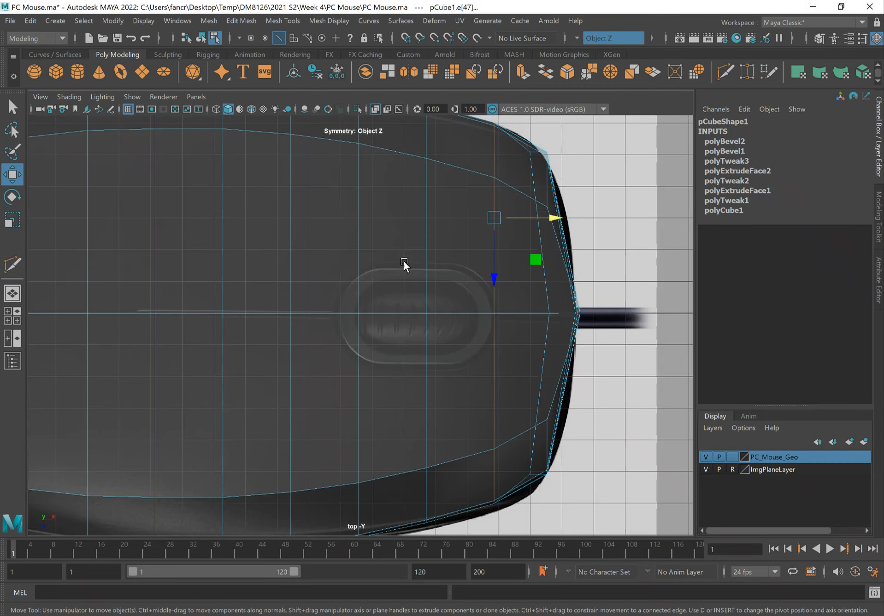
pyautogui.keyDown('shift'); pyautogui.moveTo(432, 355); pyautogui.dragTo(430, 445, button='right'); pyautogui.keyUp('shift')
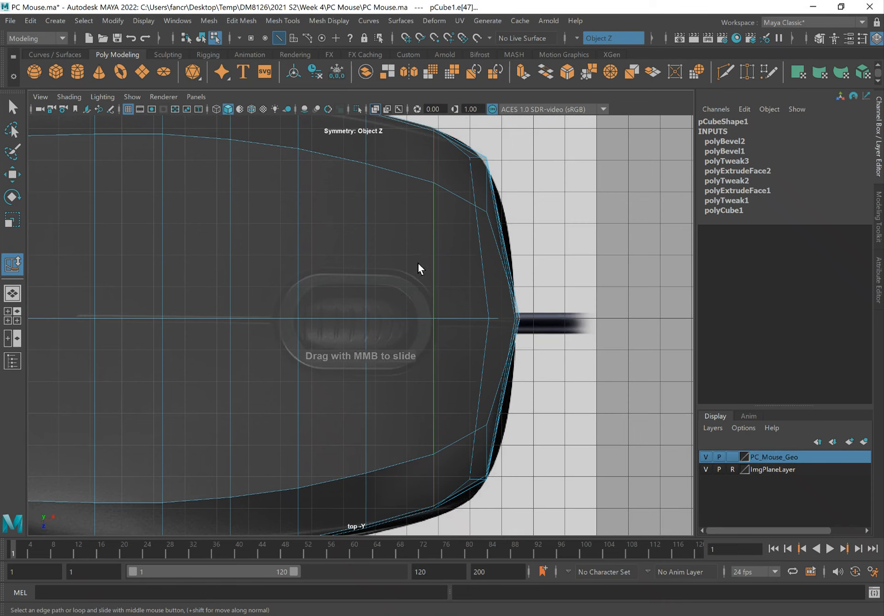
pyautogui.moveTo(416, 253); pyautogui.dragTo(424, 255, button='middle')
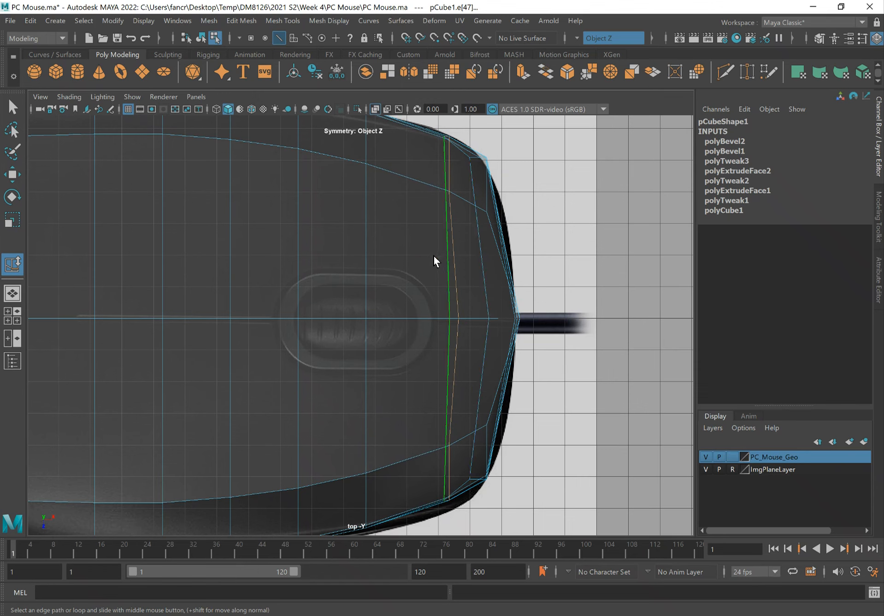
pyautogui.press('r')
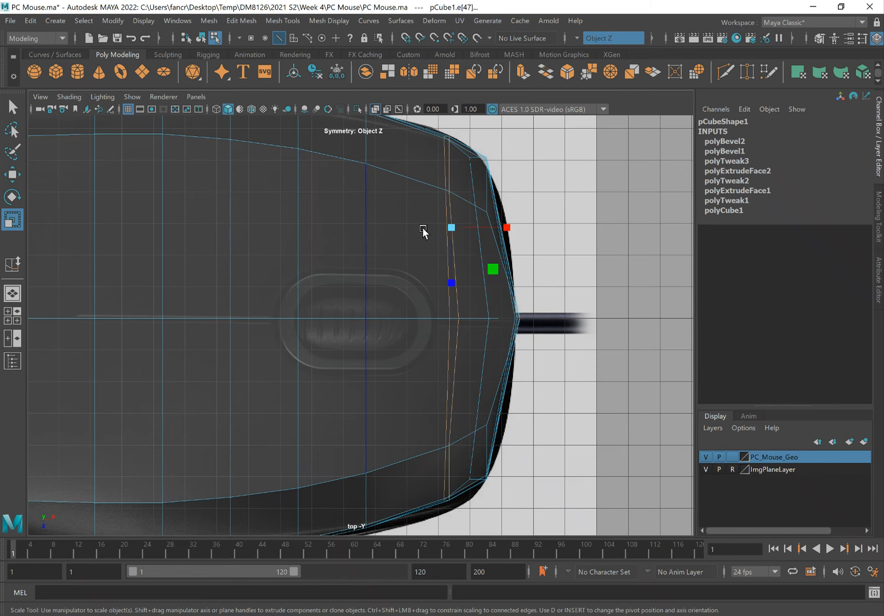
pyautogui.moveTo(506, 228); pyautogui.dragTo(454, 226)
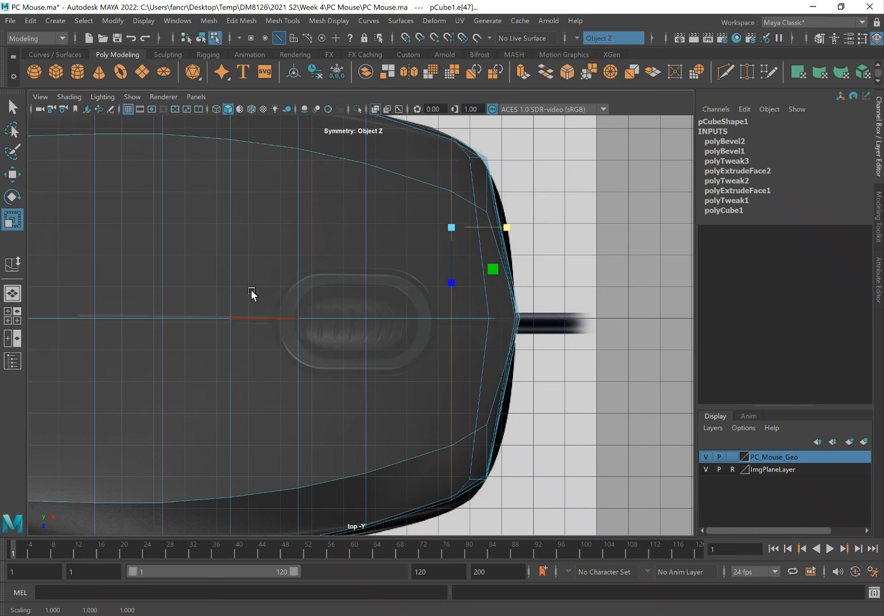
# Step: Select the two edge loops crossing the scroll-wheel area and move them along X toward the cable to frame the wheel
pyautogui.keyDown('alt'); pyautogui.moveTo(255, 284); pyautogui.dragTo(264, 279, button='middle'); pyautogui.keyUp('alt')
pyautogui.scroll(3, 356, 302)
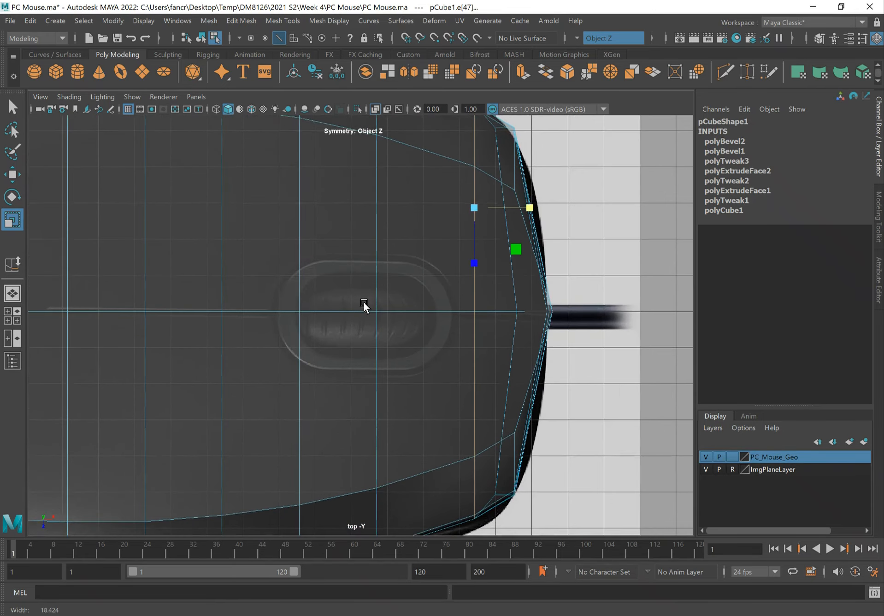
pyautogui.press('q')
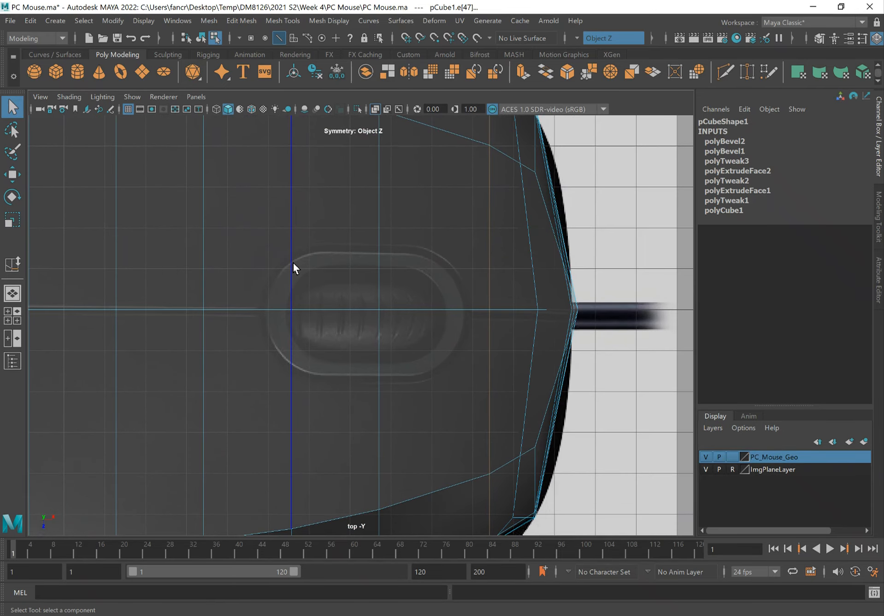
pyautogui.scroll(-5, 451, 270)
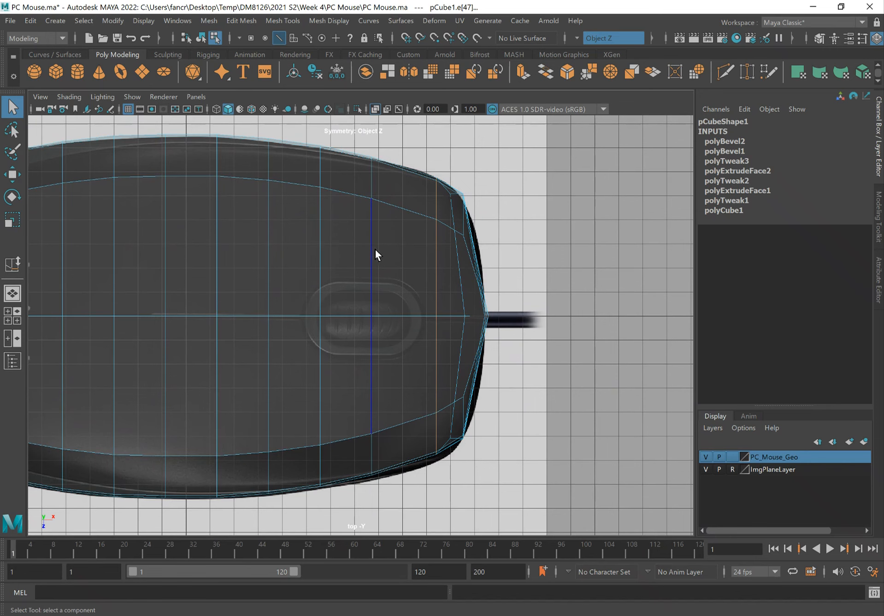
pyautogui.click(371, 255)
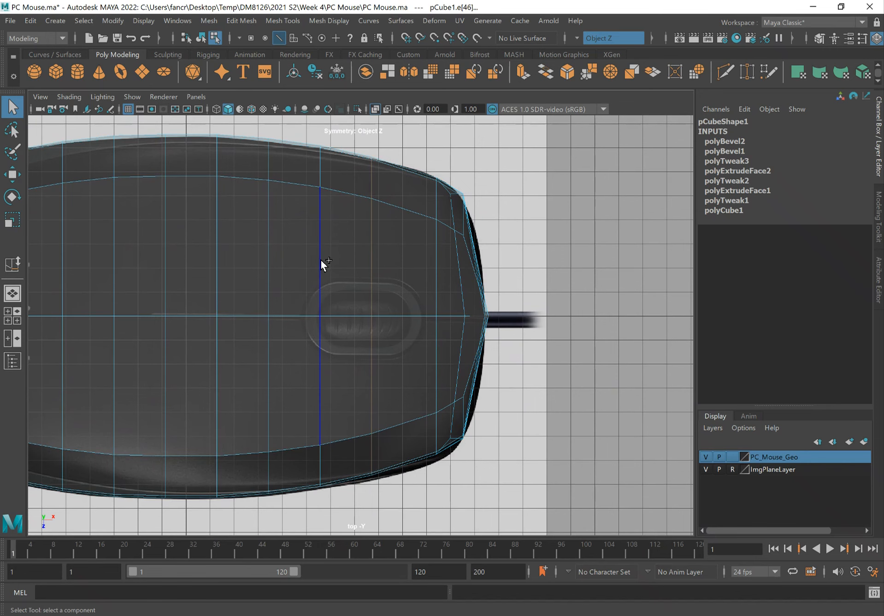
pyautogui.press('w')
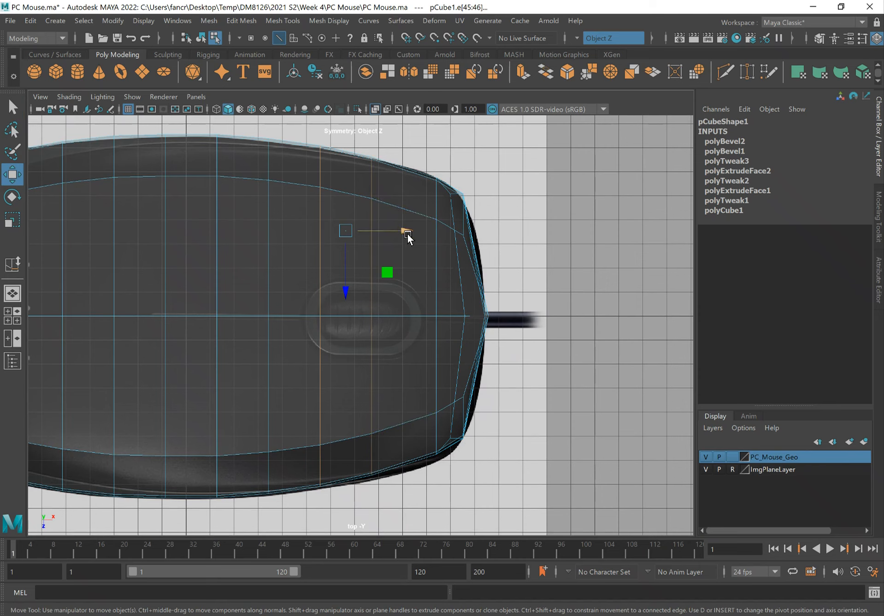
pyautogui.moveTo(405, 233); pyautogui.dragTo(425, 238)
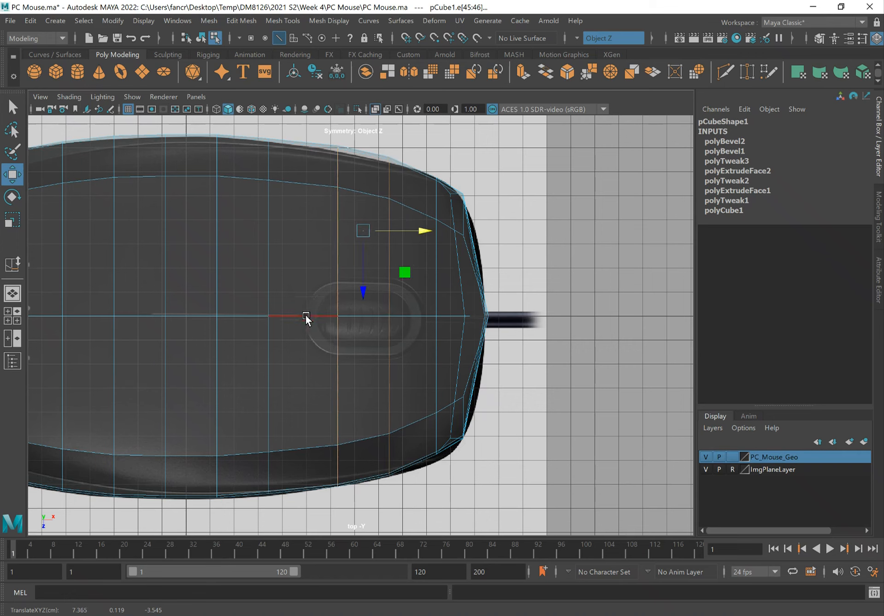
# Step: Move the side vertices of the two shifted loops inward along Z to match the reference silhouette
pyautogui.scroll(1, 273, 316)
pyautogui.scroll(1, 273, 318)
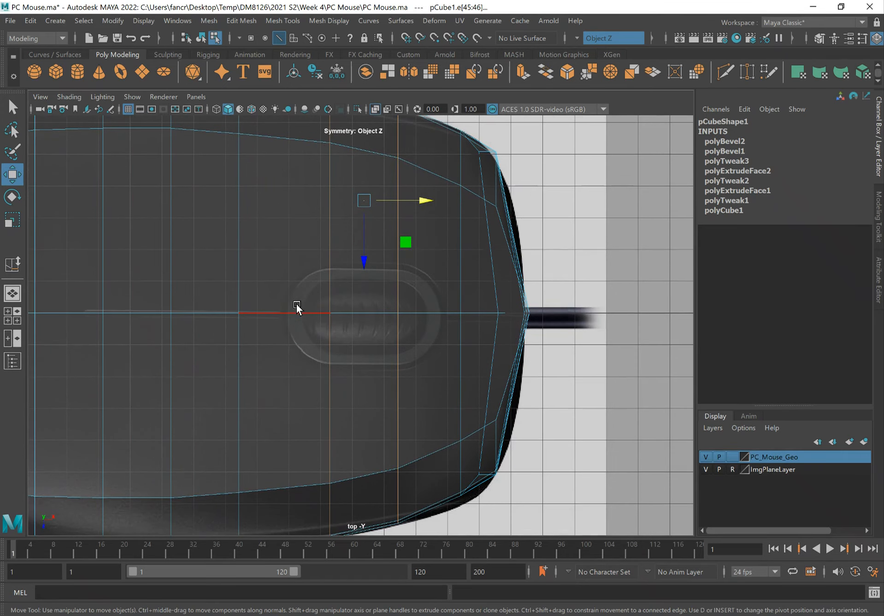
pyautogui.keyDown('alt'); pyautogui.moveTo(359, 203); pyautogui.dragTo(357, 281, button='middle'); pyautogui.keyUp('alt')
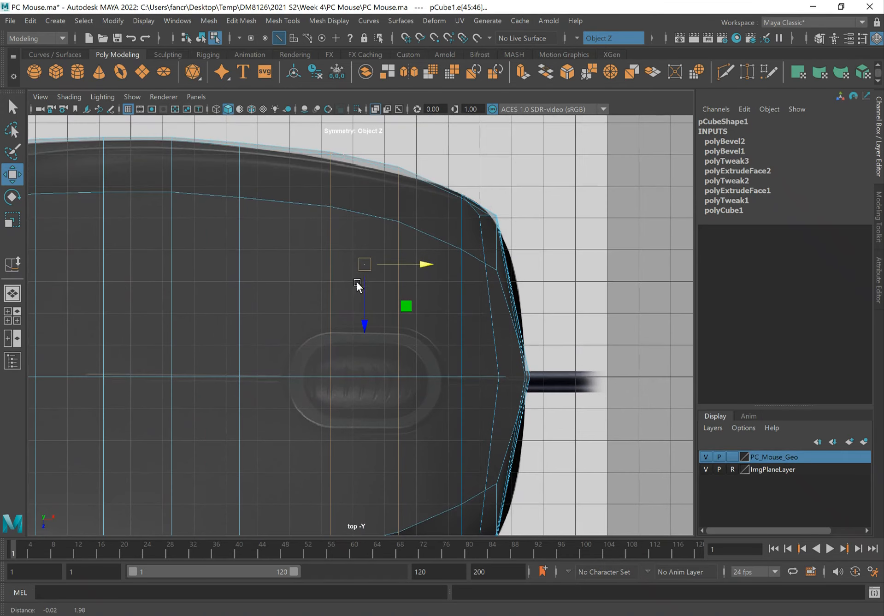
pyautogui.moveTo(379, 178); pyautogui.dragTo(336, 176, button='right')
pyautogui.moveTo(318, 145); pyautogui.dragTo(412, 193)
pyautogui.moveTo(302, 137); pyautogui.dragTo(371, 250)
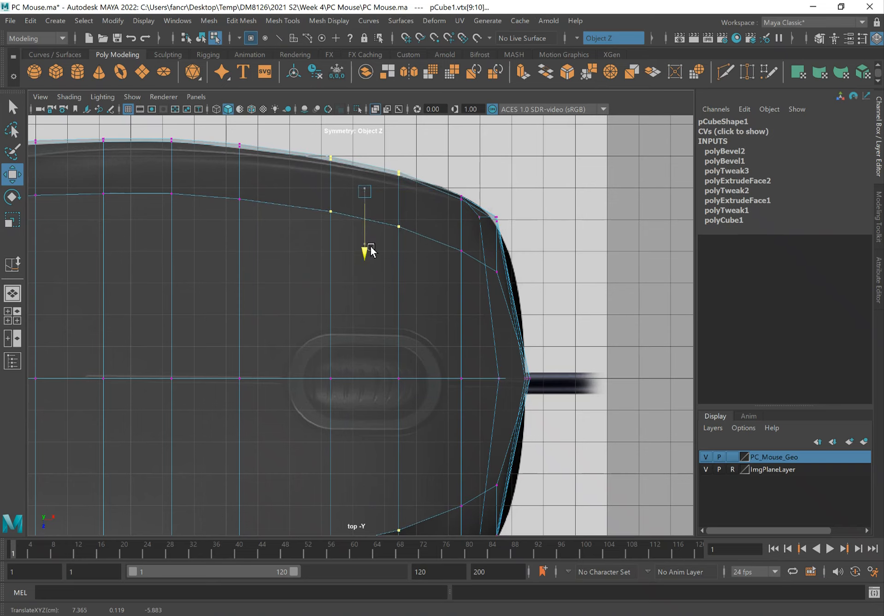
# Step: Try cutting a symmetric hexagonal outline around the scroll wheel with Multi-Cut in the top view
pyautogui.keyDown('alt'); pyautogui.moveTo(411, 278); pyautogui.dragTo(433, 209, button='middle'); pyautogui.keyUp('alt')
pyautogui.keyDown('alt'); pyautogui.moveTo(316, 267); pyautogui.dragTo(344, 272, button='right'); pyautogui.keyUp('alt')
pyautogui.press('q')
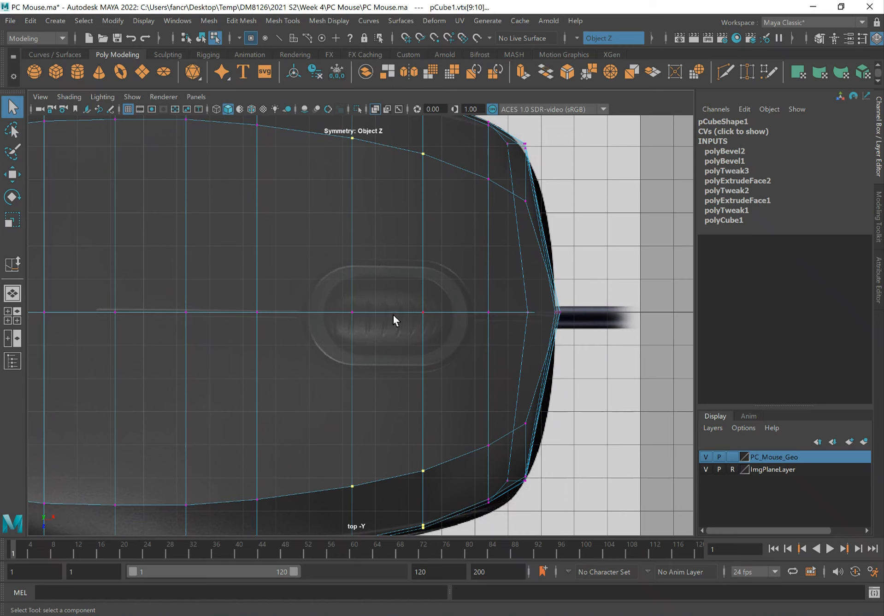
pyautogui.keyDown('shift'); pyautogui.rightClick(323, 295); pyautogui.keyUp('shift')
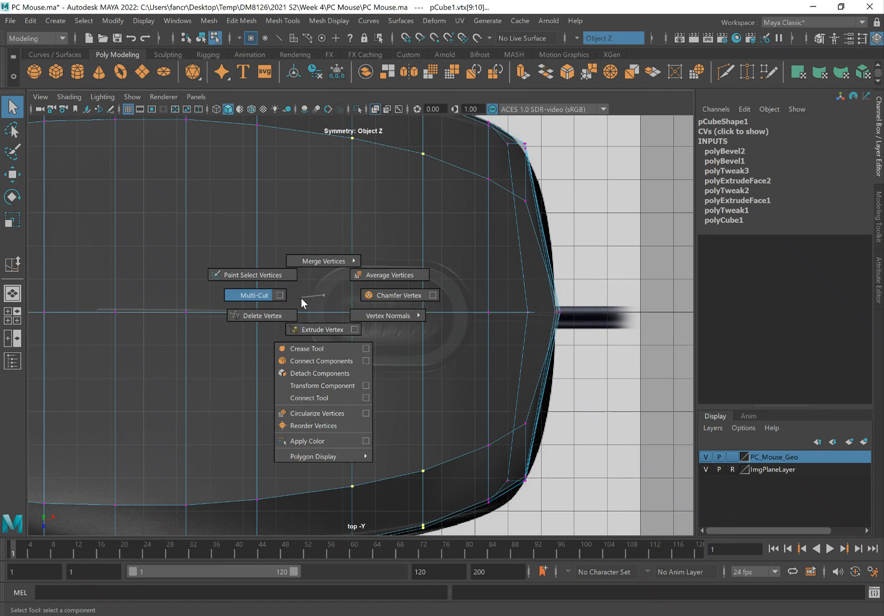
pyautogui.click(251, 295)
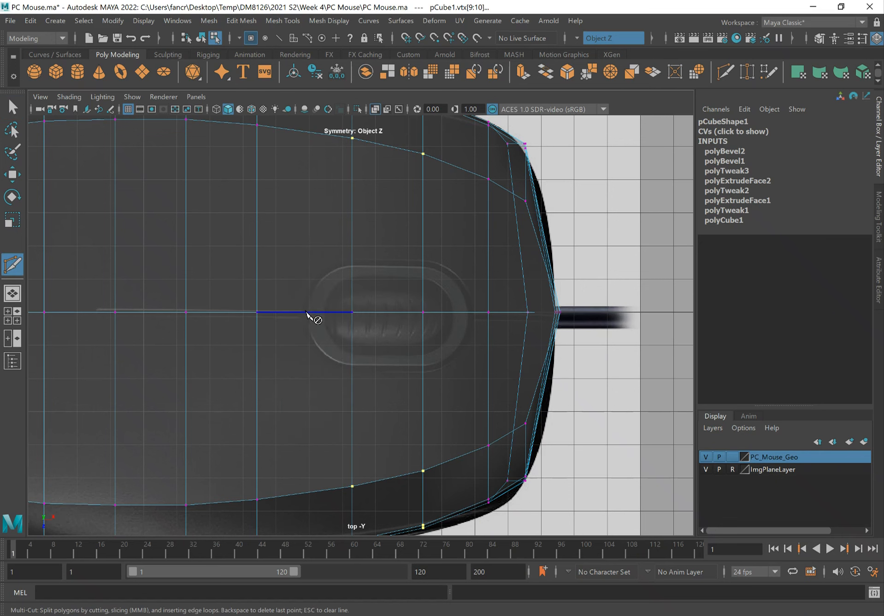
pyautogui.click(352, 264)
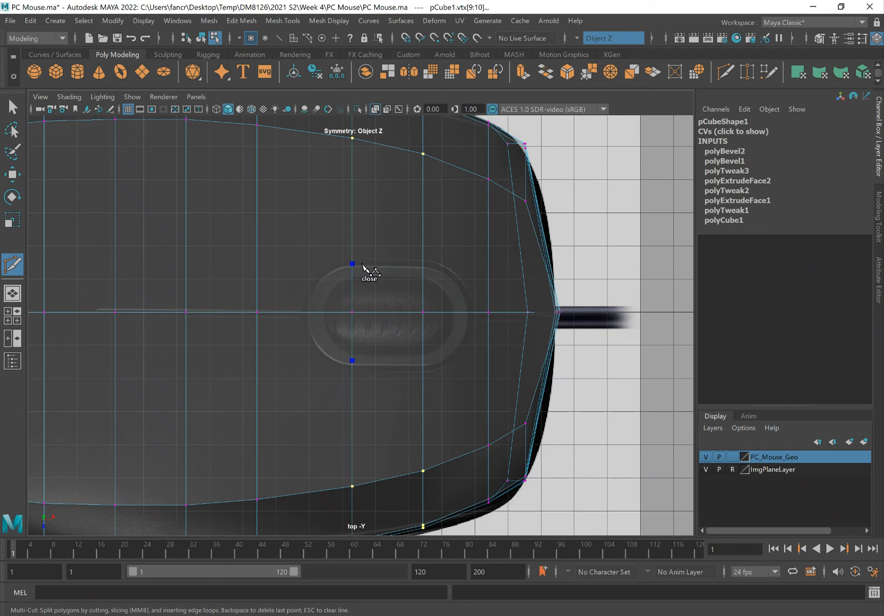
pyautogui.click(423, 264)
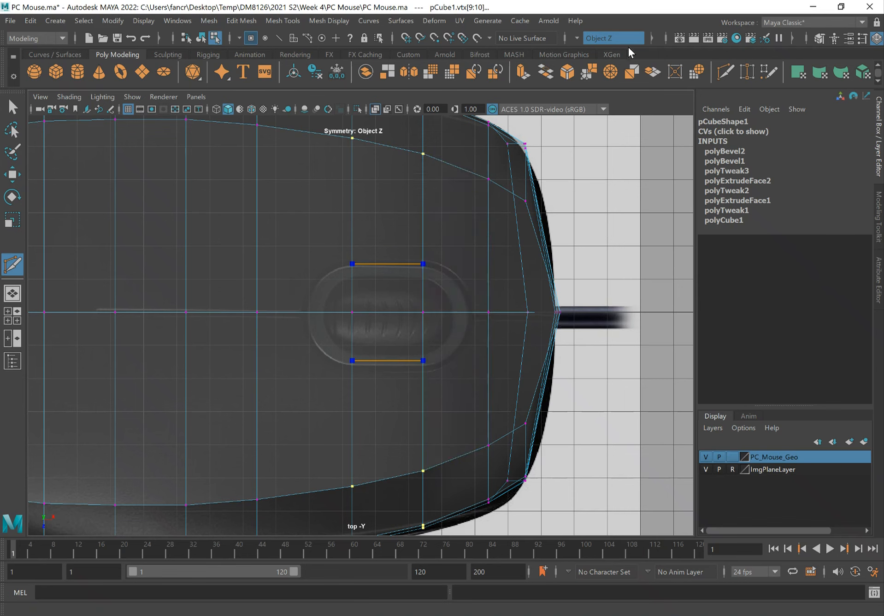
pyautogui.click(471, 312)
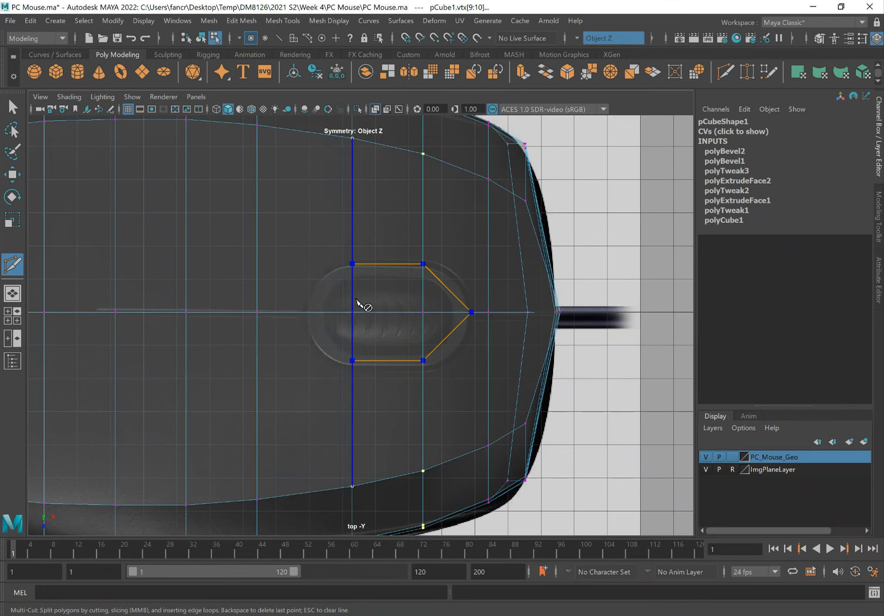
pyautogui.press('Return')
pyautogui.click(350, 264)
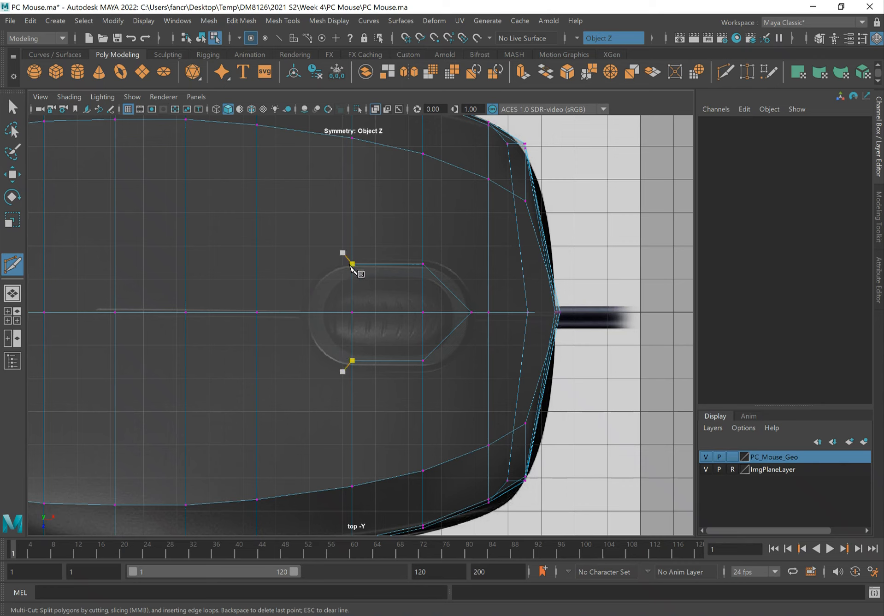
pyautogui.press('Escape')
pyautogui.click(309, 312)
pyautogui.rightClick(309, 311)
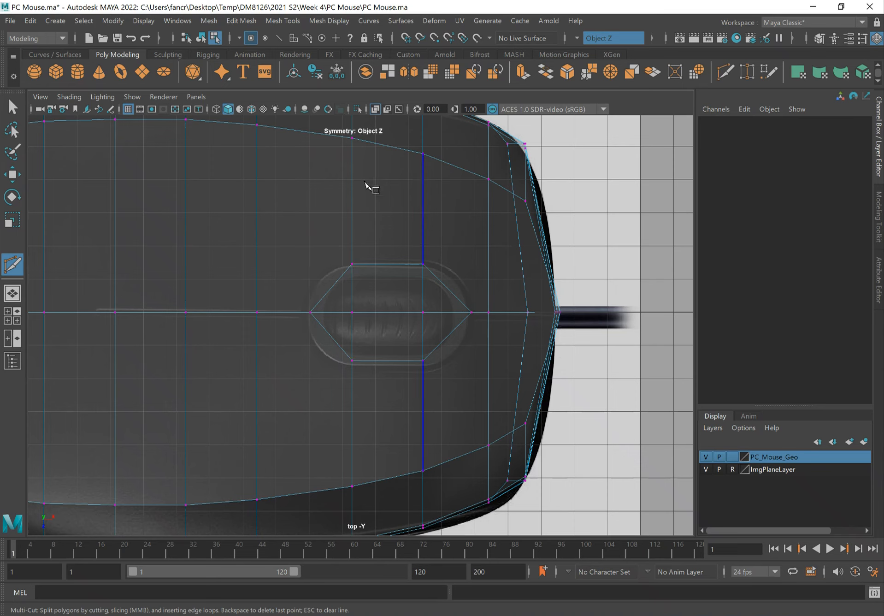
pyautogui.scroll(-2, 451, 244)
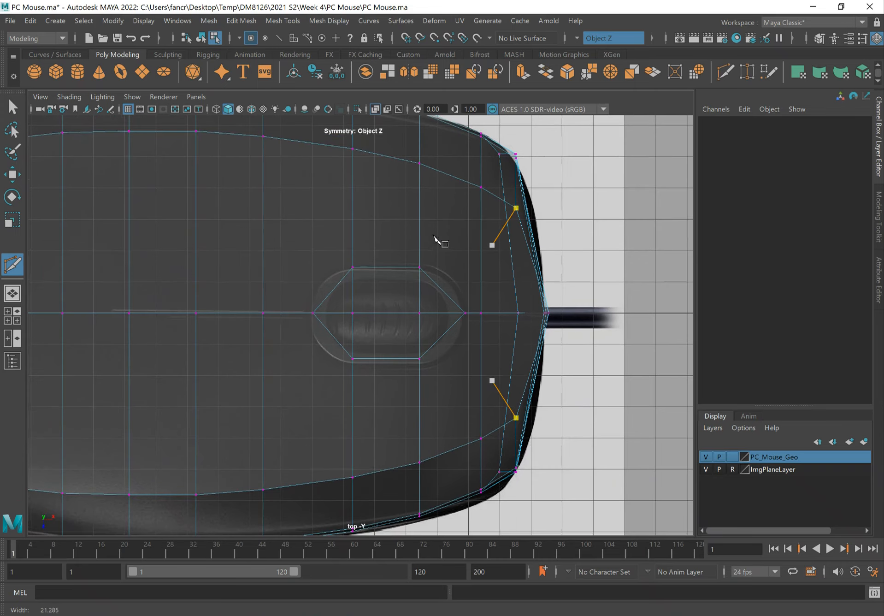
# Step: Undo the scroll-wheel outline cuts and redo the vertex selection
pyautogui.hotkey('ctrl', 'z')
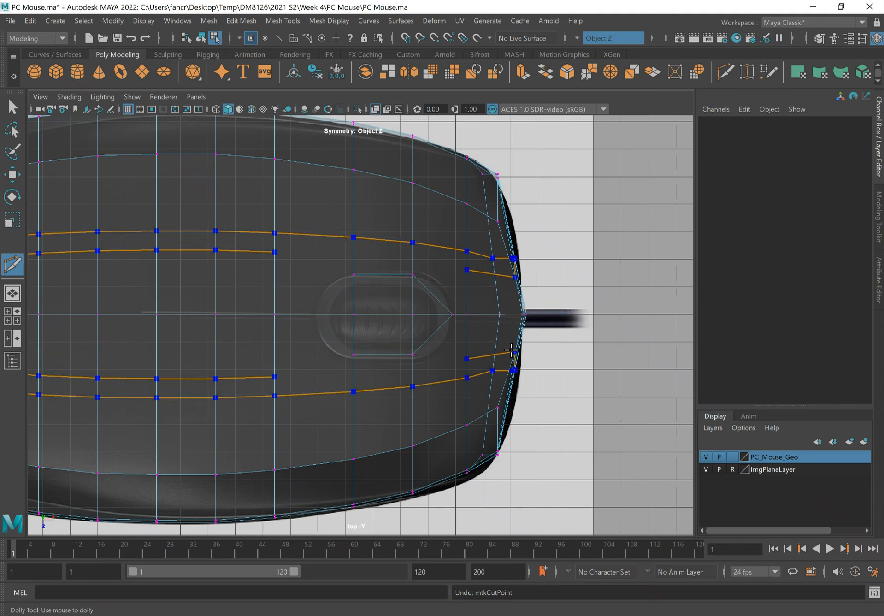
pyautogui.hotkey('ctrl', 'z')
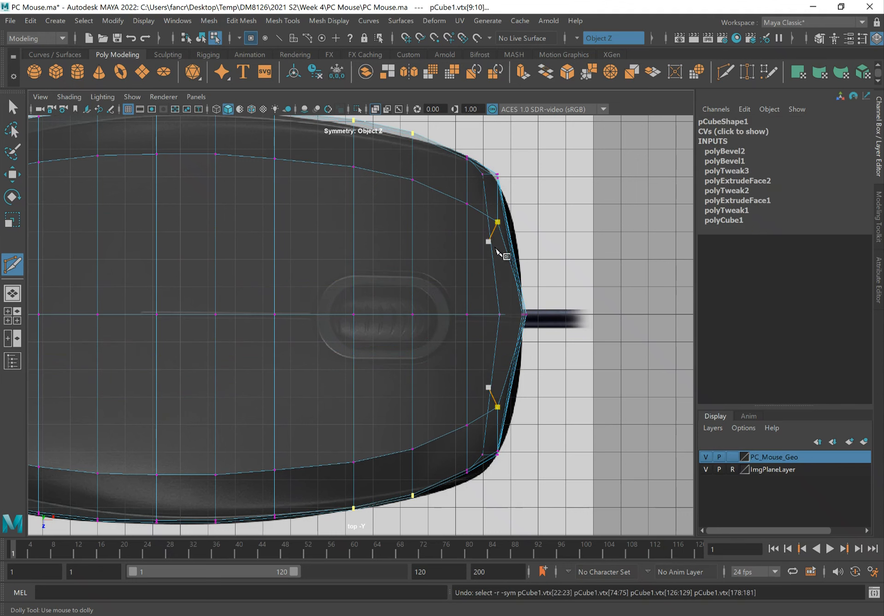
pyautogui.click(147, 40)
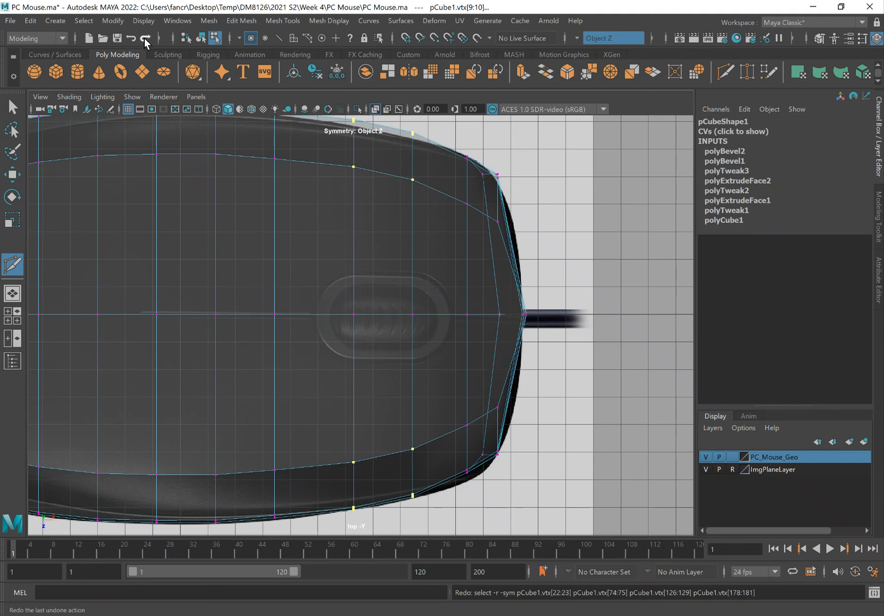
# Step: Insert a mirrored lengthwise edge loop on both sides of the centre line, just outside the scroll wheel, with Multi-Cut
pyautogui.click(498, 221)
pyautogui.press('ctrl')
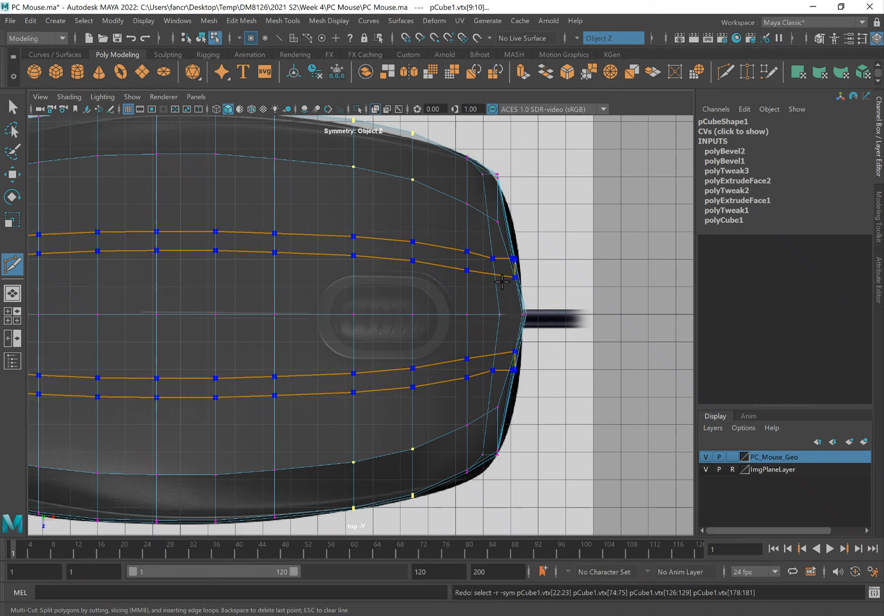
pyautogui.keyDown('ctrl'); pyautogui.click(496, 255); pyautogui.keyUp('ctrl')
# Step: Move the new loop's vertices and the neighbouring corner vertex at the cable end outward along X to match the reference silhouette
pyautogui.press('q')
pyautogui.moveTo(490, 243); pyautogui.dragTo(461, 235, button='right')
pyautogui.moveTo(487, 279); pyautogui.dragTo(493, 280)
pyautogui.press('w')
pyautogui.moveTo(548, 266); pyautogui.dragTo(556, 267)
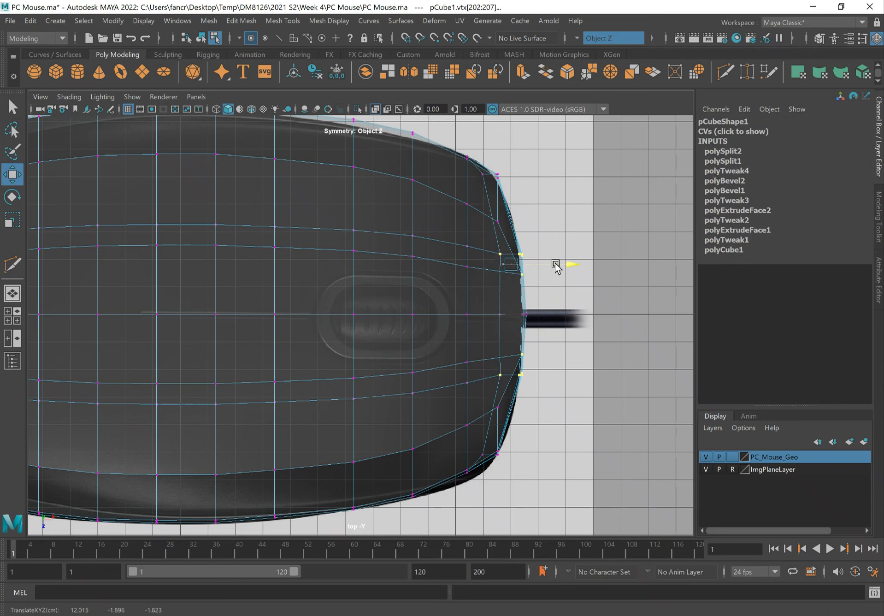
pyautogui.click(497, 222)
pyautogui.moveTo(533, 223); pyautogui.dragTo(551, 222)
# Step: Return to the perspective view and switch the mouse body to object mode
pyautogui.scroll(-3, 304, 229)
pyautogui.scroll(5, 197, 258)
pyautogui.scroll(2, 350, 274)
pyautogui.keyDown('alt'); pyautogui.moveTo(326, 296); pyautogui.dragTo(345, 178, button='middle'); pyautogui.keyUp('alt')
pyautogui.scroll(1, 304, 273)
pyautogui.press('space')
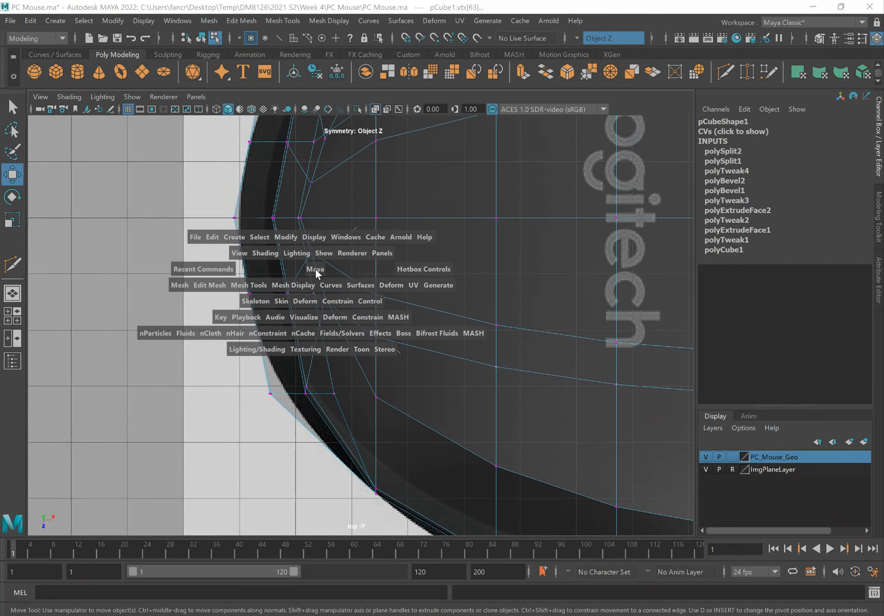
pyautogui.moveTo(314, 240); pyautogui.dragTo(296, 256)
pyautogui.scroll(-4, 320, 230)
pyautogui.keyDown('alt'); pyautogui.moveTo(237, 232); pyautogui.dragTo(324, 237); pyautogui.keyUp('alt')
pyautogui.keyDown('alt'); pyautogui.moveTo(324, 237); pyautogui.dragTo(324, 238, button='middle'); pyautogui.keyUp('alt')
pyautogui.keyDown('alt'); pyautogui.moveTo(324, 240); pyautogui.dragTo(377, 237); pyautogui.keyUp('alt')
pyautogui.moveTo(413, 241); pyautogui.dragTo(459, 213, button='right')
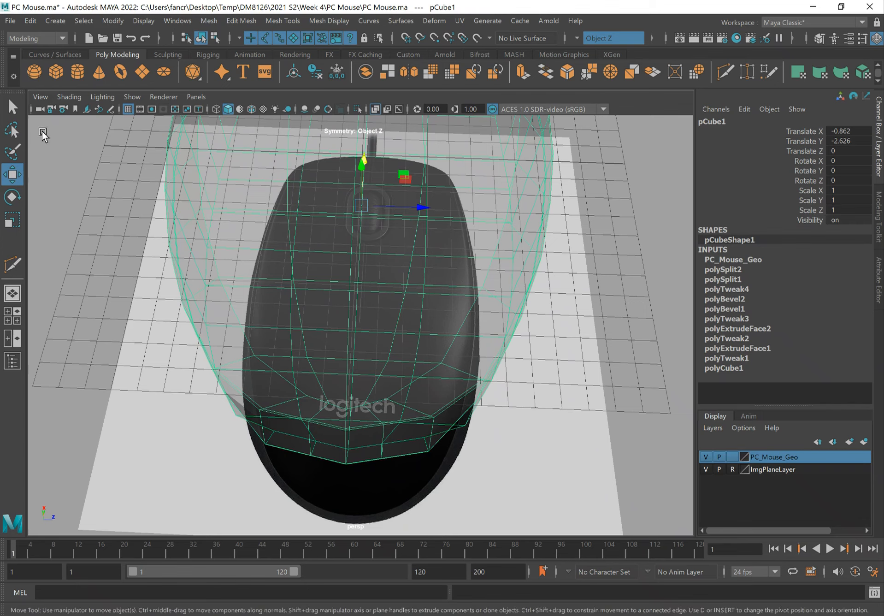
# Step: Turn off X-Ray shading so the mouse body displays as opaque
pyautogui.click(41, 96)
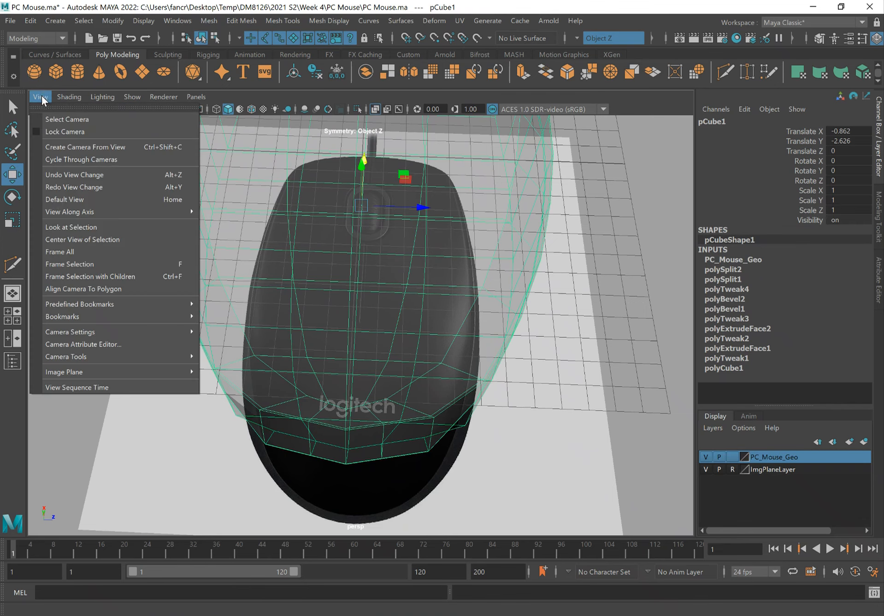
pyautogui.click(69, 96)
pyautogui.click(82, 221)
pyautogui.moveTo(436, 366)
pyautogui.keyDown('alt'); pyautogui.mouseDown()
pyautogui.moveTo(442, 363)
pyautogui.moveTo(315, 302)
pyautogui.mouseUp(); pyautogui.keyUp('alt')
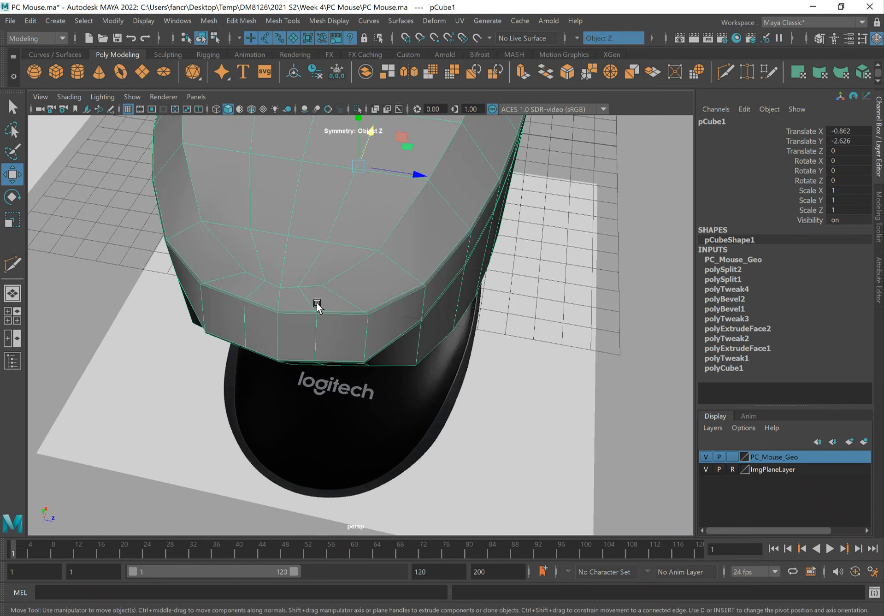
pyautogui.keyDown('alt'); pyautogui.moveTo(316, 302); pyautogui.dragTo(375, 309, button='right'); pyautogui.keyUp('alt')
# Step: Try moving single edges at the rear of the mouse along Z, and undo the moves
pyautogui.moveTo(301, 252); pyautogui.dragTo(289, 257, button='right')
pyautogui.click(290, 260)
pyautogui.moveTo(358, 276); pyautogui.dragTo(362, 277)
pyautogui.keyDown('alt'); pyautogui.moveTo(304, 255); pyautogui.dragTo(311, 246); pyautogui.keyUp('alt')
pyautogui.keyDown('alt'); pyautogui.moveTo(400, 218); pyautogui.dragTo(401, 215, button='middle'); pyautogui.keyUp('alt')
pyautogui.press('f')
pyautogui.keyDown('alt'); pyautogui.moveTo(391, 281); pyautogui.dragTo(329, 205); pyautogui.keyUp('alt')
pyautogui.keyDown('alt'); pyautogui.moveTo(330, 205); pyautogui.dragTo(314, 258, button='right'); pyautogui.keyUp('alt')
pyautogui.keyDown('alt'); pyautogui.moveTo(359, 311); pyautogui.dragTo(292, 376); pyautogui.keyUp('alt')
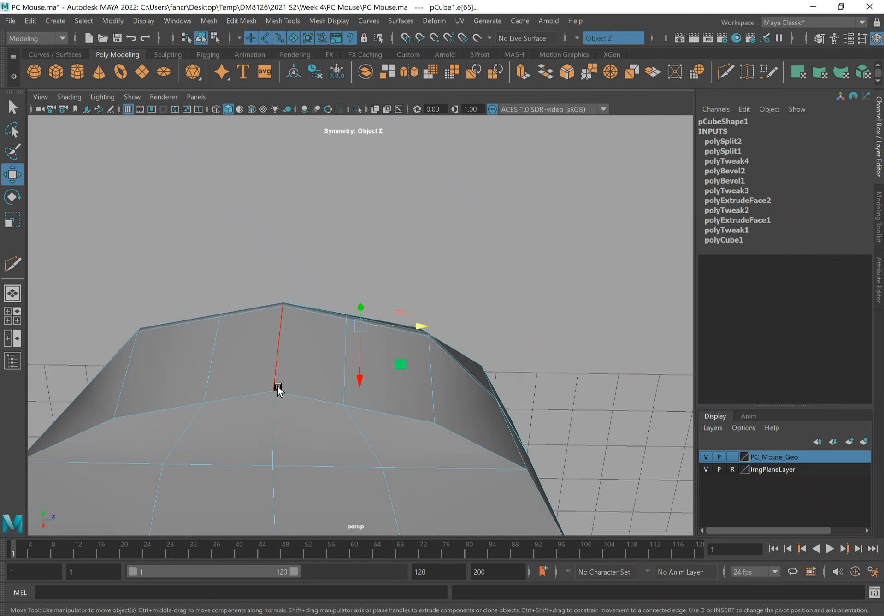
pyautogui.moveTo(402, 359); pyautogui.dragTo(419, 362)
pyautogui.keyDown('alt'); pyautogui.moveTo(330, 336); pyautogui.dragTo(322, 389); pyautogui.keyUp('alt')
pyautogui.hotkey('ctrl', 'z')
pyautogui.hotkey('ctrl', 'z')
# Step: Select the stacked vertical edges beside the rear centre line and move them together outward along Z
pyautogui.press('q')
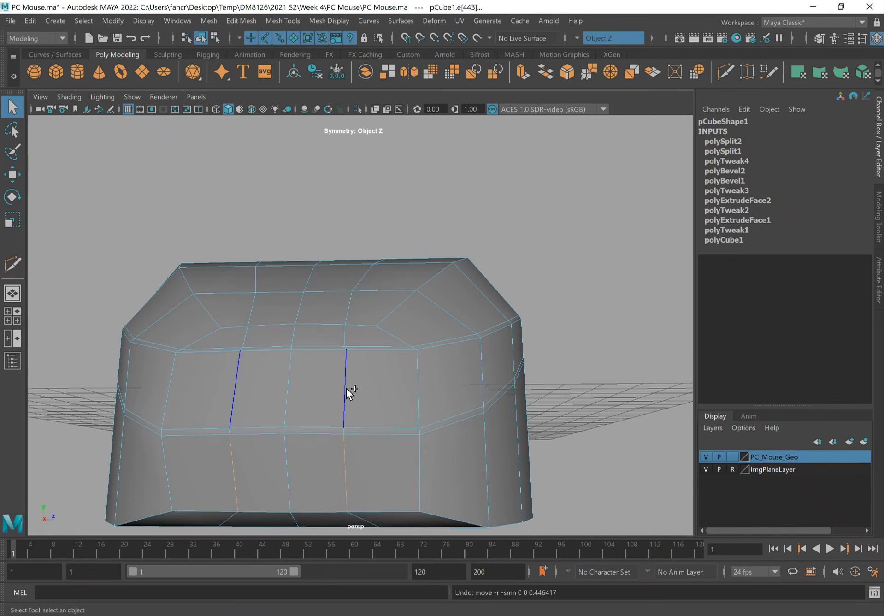
pyautogui.keyDown('shift'); pyautogui.click(347, 389); pyautogui.keyUp('shift')
pyautogui.keyDown('shift'); pyautogui.click(349, 340); pyautogui.keyUp('shift')
pyautogui.keyDown('alt'); pyautogui.moveTo(391, 355); pyautogui.dragTo(416, 373); pyautogui.keyUp('alt')
pyautogui.press('w')
pyautogui.moveTo(400, 416); pyautogui.dragTo(405, 417)
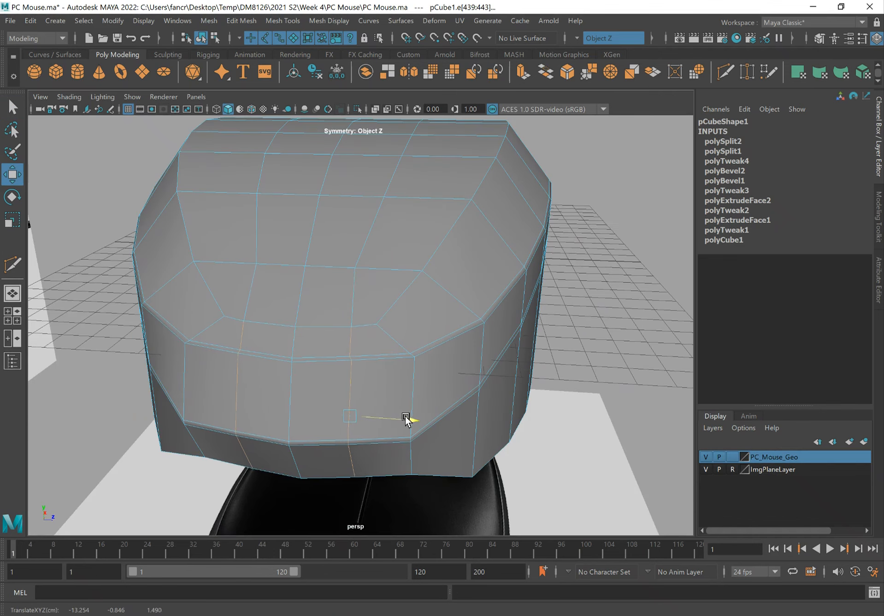
pyautogui.keyDown('alt'); pyautogui.moveTo(360, 355); pyautogui.dragTo(369, 381); pyautogui.keyUp('alt')
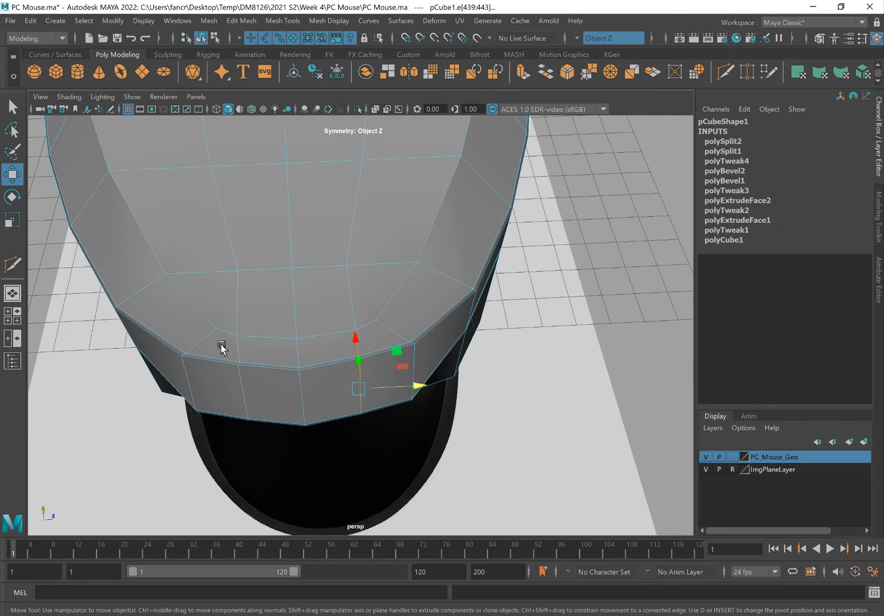
# Step: Move the mirrored top vertices near the rear end outward along Z to even out the edge spacing
pyautogui.rightClick(217, 329)
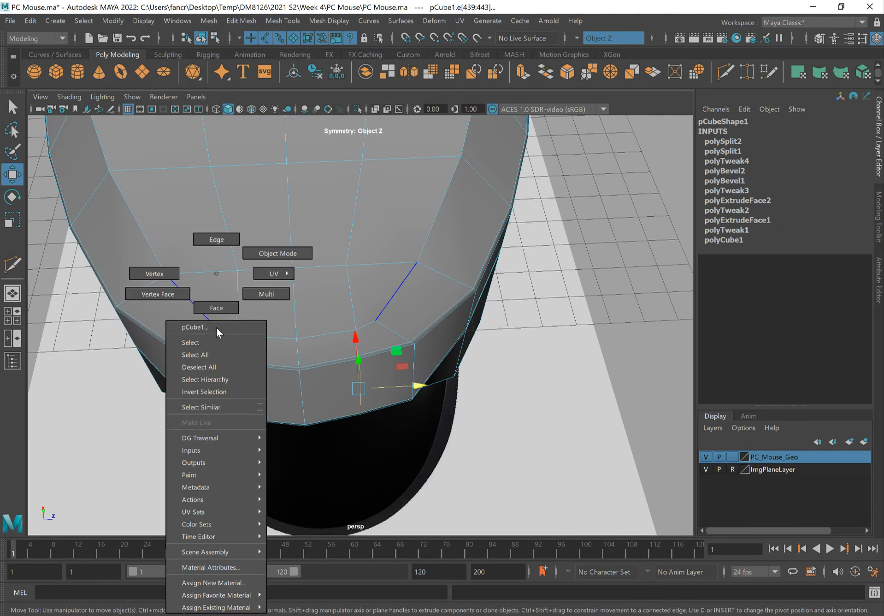
pyautogui.click(166, 274)
pyautogui.moveTo(269, 330); pyautogui.dragTo(263, 327)
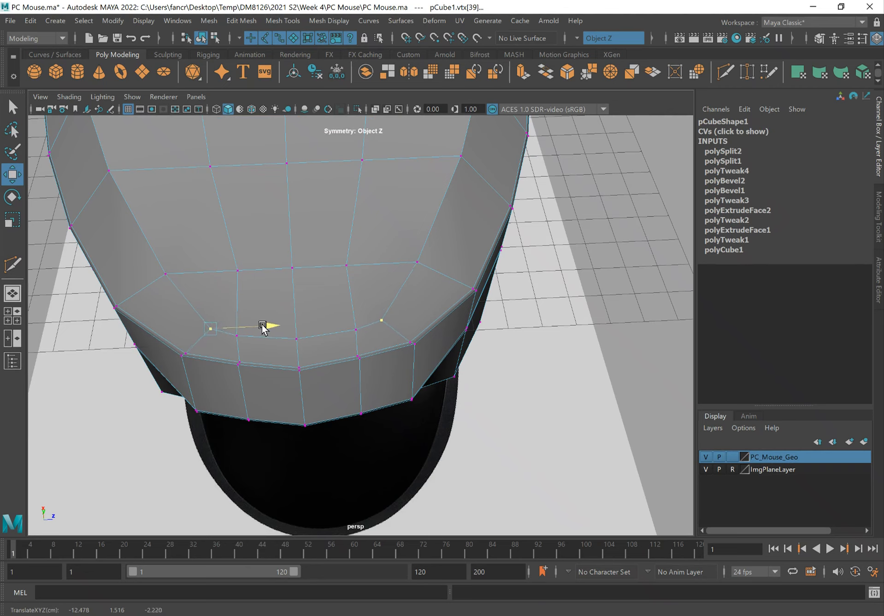
pyautogui.keyDown('alt'); pyautogui.moveTo(392, 310); pyautogui.dragTo(422, 280); pyautogui.keyUp('alt')
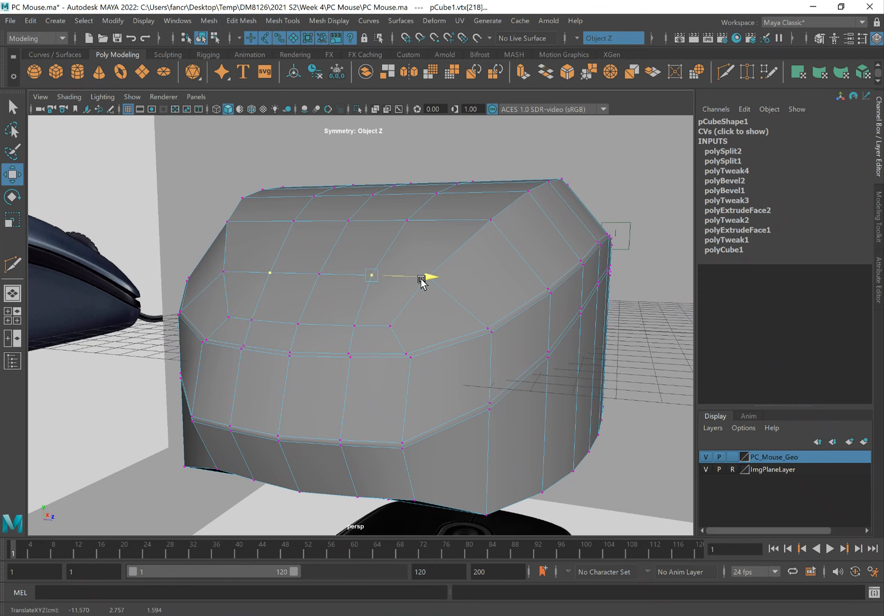
pyautogui.keyDown('alt'); pyautogui.moveTo(338, 281); pyautogui.dragTo(256, 317); pyautogui.keyUp('alt')
# Step: Select an edge on the upper side near the cable end and adjust its height along Y
pyautogui.moveTo(253, 356); pyautogui.dragTo(253, 239, button='right')
pyautogui.keyDown('alt'); pyautogui.moveTo(318, 387); pyautogui.dragTo(272, 350); pyautogui.keyUp('alt')
pyautogui.moveTo(176, 261); pyautogui.dragTo(180, 252)
pyautogui.keyDown('alt'); pyautogui.moveTo(323, 295); pyautogui.dragTo(432, 291); pyautogui.keyUp('alt')
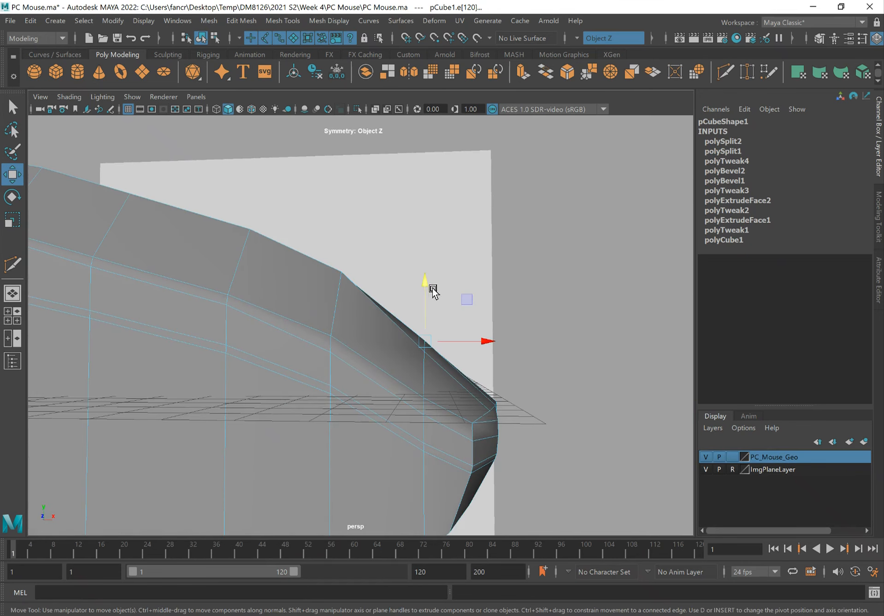
pyautogui.keyDown('alt'); pyautogui.moveTo(444, 328); pyautogui.dragTo(426, 328); pyautogui.keyUp('alt')
pyautogui.keyDown('alt'); pyautogui.moveTo(351, 325); pyautogui.dragTo(326, 329); pyautogui.keyUp('alt')
# Step: Select the two central rows of top faces along the mouse's length and raise them along Y
pyautogui.rightClick(161, 289)
pyautogui.click(162, 307)
pyautogui.click(175, 374)
pyautogui.keyDown('alt'); pyautogui.moveTo(176, 387); pyautogui.dragTo(388, 392); pyautogui.keyUp('alt')
pyautogui.doubleClick(166, 175)
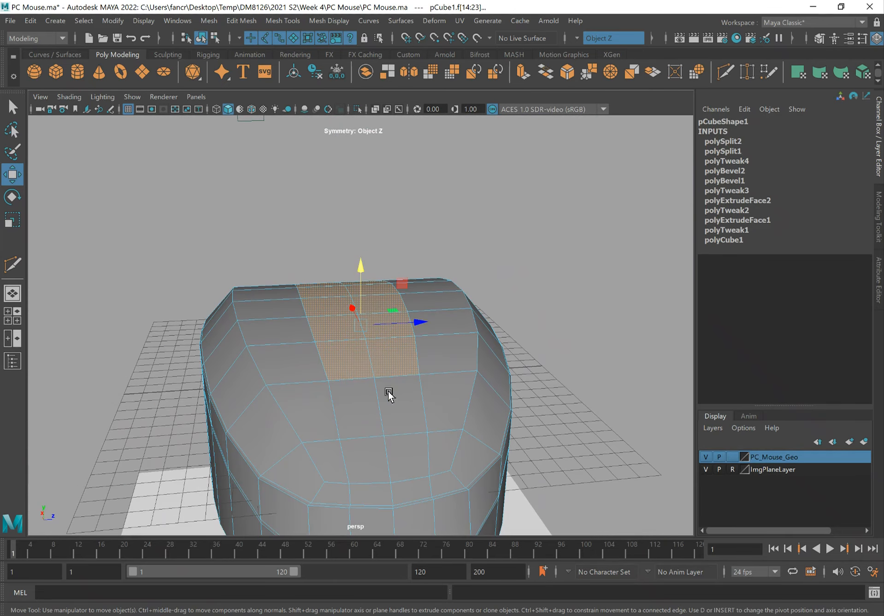
pyautogui.keyDown('shift'); pyautogui.click(416, 446); pyautogui.keyUp('shift')
pyautogui.hotkey('alt', 'shift')
pyautogui.hotkey('alt', 'shift')
pyautogui.keyDown('alt'); pyautogui.moveTo(446, 367); pyautogui.dragTo(332, 327); pyautogui.keyUp('alt')
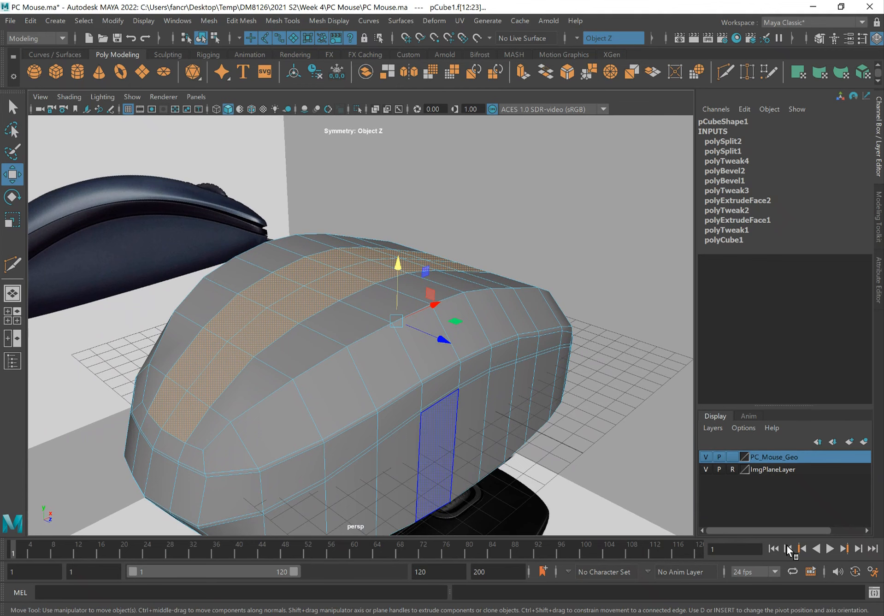
pyautogui.press('super+space')
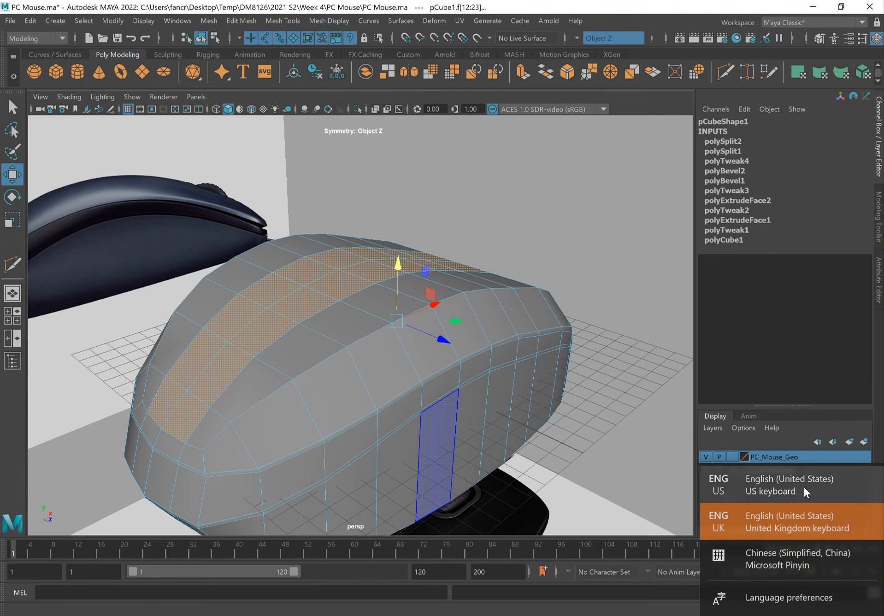
pyautogui.keyDown('alt'); pyautogui.moveTo(427, 381); pyautogui.dragTo(409, 227); pyautogui.keyUp('alt')
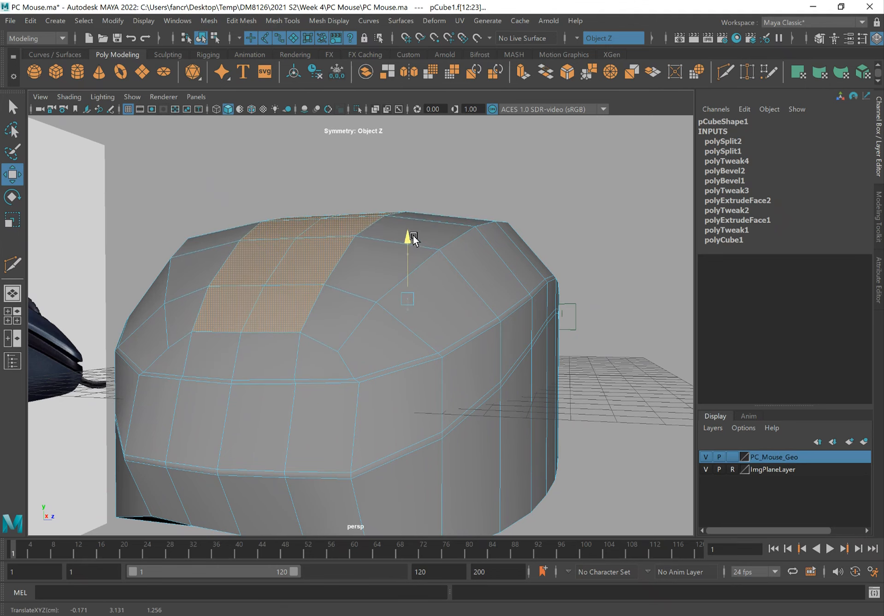
# Step: Raise the mirrored vertices at the front corners of the top surface slightly along Y
pyautogui.moveTo(483, 271)
pyautogui.keyDown('alt'); pyautogui.mouseDown()
pyautogui.moveTo(380, 266)
pyautogui.moveTo(487, 271)
pyautogui.mouseUp(); pyautogui.keyUp('alt')
pyautogui.moveTo(504, 273); pyautogui.dragTo(503, 240, button='right')
pyautogui.click(506, 319)
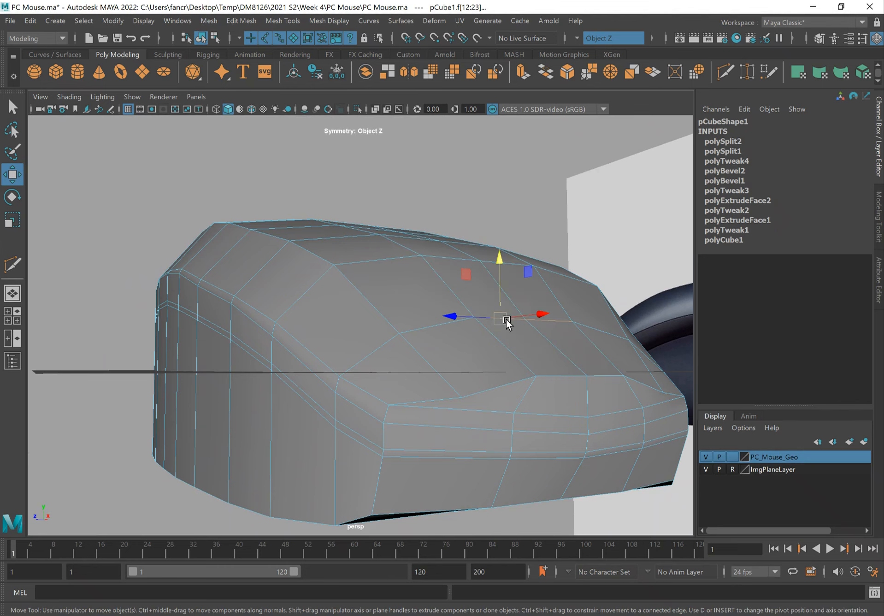
pyautogui.keyDown('alt'); pyautogui.moveTo(513, 330); pyautogui.dragTo(468, 343); pyautogui.keyUp('alt')
pyautogui.moveTo(399, 274); pyautogui.dragTo(352, 273, button='right')
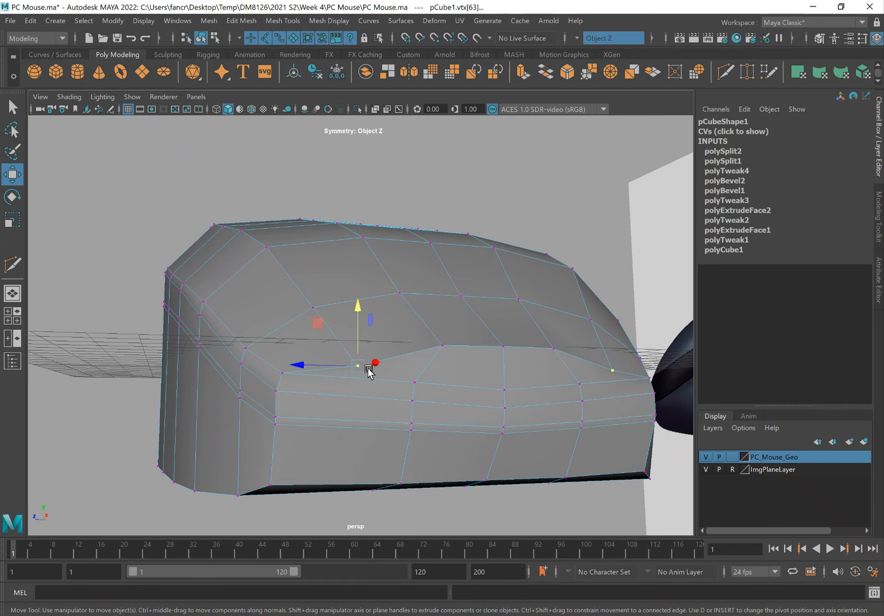
pyautogui.moveTo(363, 308); pyautogui.dragTo(359, 305)
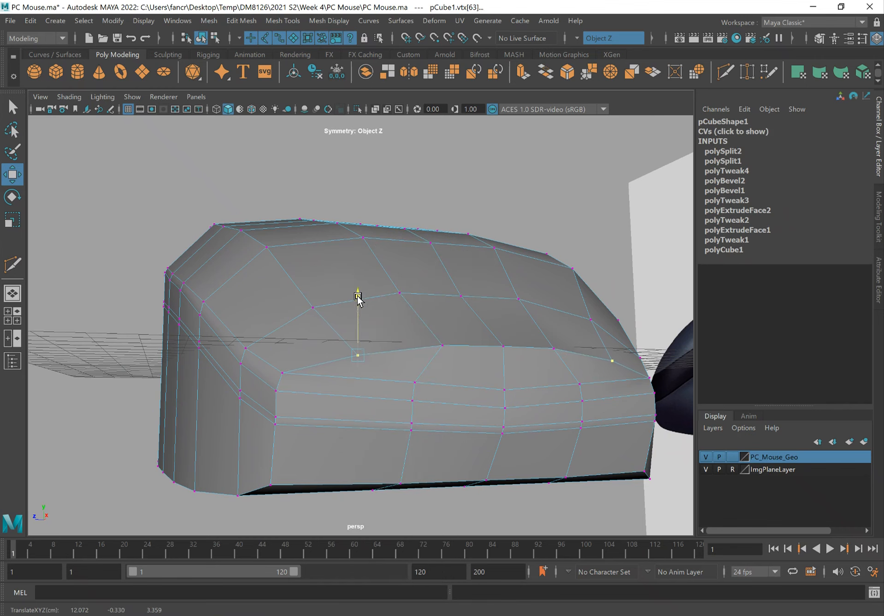
pyautogui.keyDown('alt'); pyautogui.moveTo(504, 355); pyautogui.dragTo(408, 364); pyautogui.keyUp('alt')
# Step: Select a mirrored edge on the upper slope near the cable end and move it slightly forward and up to smooth the curve
pyautogui.press('q')
pyautogui.rightClick(424, 381)
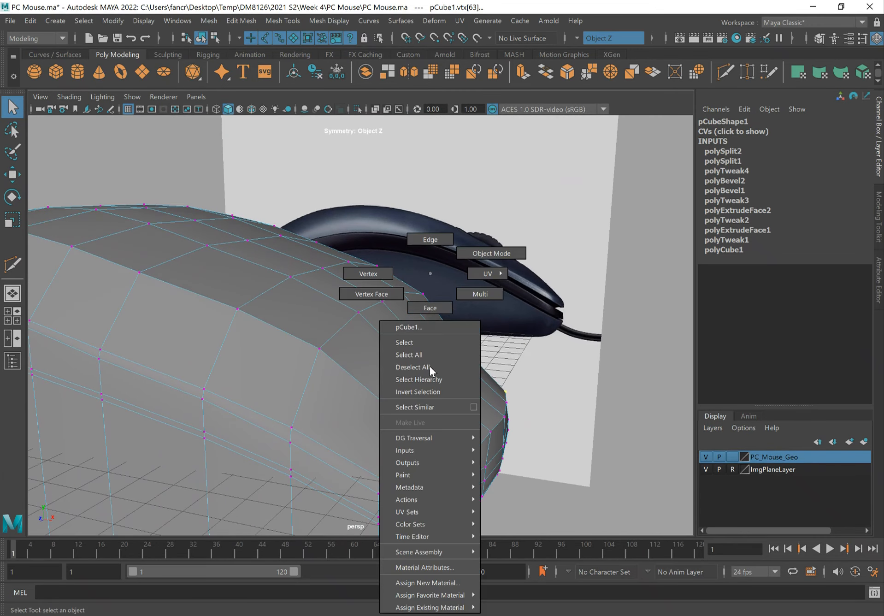
pyautogui.click(430, 258)
pyautogui.keyDown('alt'); pyautogui.moveTo(439, 379); pyautogui.dragTo(484, 358); pyautogui.keyUp('alt')
pyautogui.press('f')
pyautogui.keyDown('alt'); pyautogui.moveTo(484, 358); pyautogui.dragTo(333, 330, button='right'); pyautogui.keyUp('alt')
pyautogui.moveTo(333, 329)
pyautogui.keyDown('alt'); pyautogui.mouseDown()
pyautogui.moveTo(300, 321)
pyautogui.moveTo(324, 330)
pyautogui.mouseUp(); pyautogui.keyUp('alt')
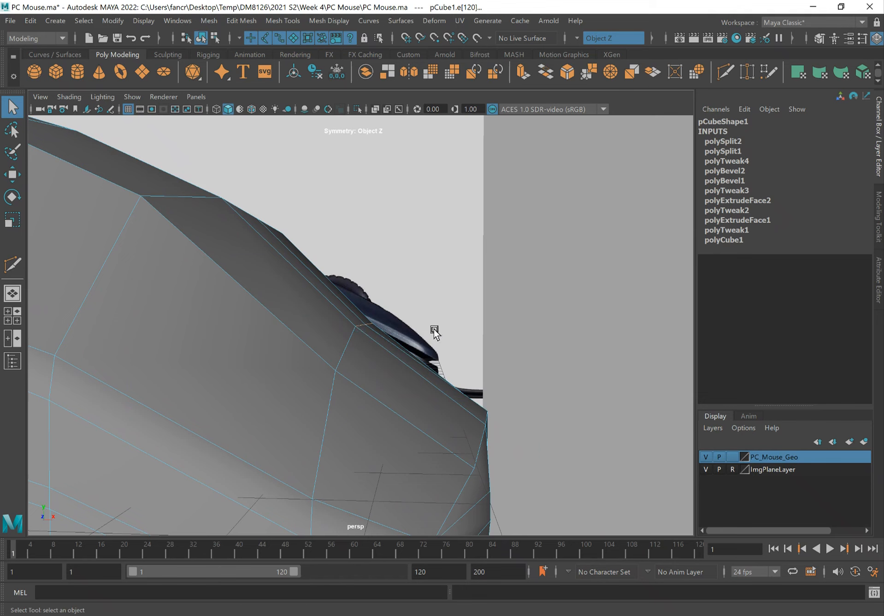
pyautogui.press('w')
pyautogui.click(346, 345)
pyautogui.moveTo(400, 297); pyautogui.dragTo(408, 293, button='middle')
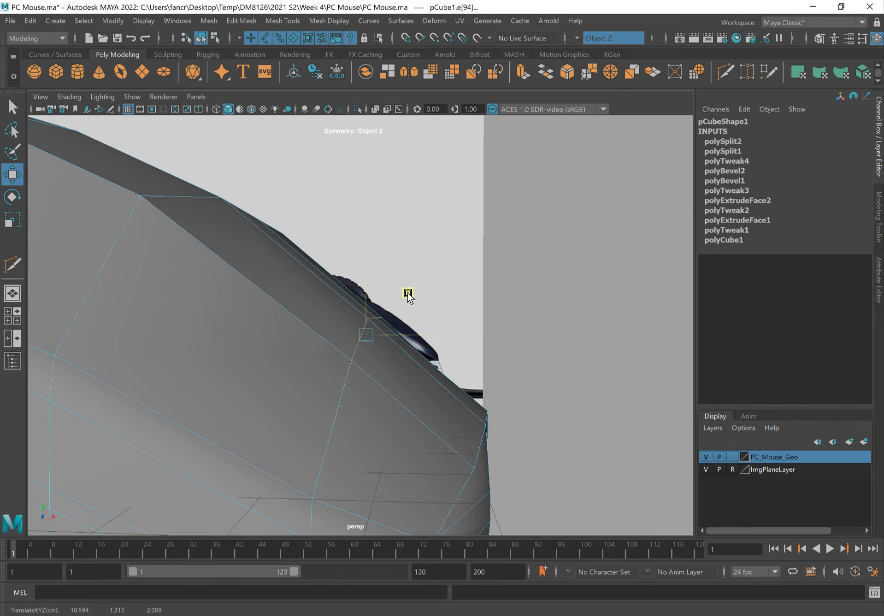
# Step: Return the mesh to object mode and turn on X-Ray shading in the top view to see the reference through it
pyautogui.keyDown('alt'); pyautogui.moveTo(422, 318); pyautogui.dragTo(333, 344); pyautogui.keyUp('alt')
pyautogui.keyDown('alt'); pyautogui.moveTo(563, 379); pyautogui.dragTo(439, 331); pyautogui.keyUp('alt')
pyautogui.press('q')
pyautogui.moveTo(380, 291); pyautogui.dragTo(421, 249, button='right')
pyautogui.keyDown('alt'); pyautogui.moveTo(310, 260); pyautogui.dragTo(330, 272); pyautogui.keyUp('alt')
pyautogui.press('space')
pyautogui.click(68, 97)
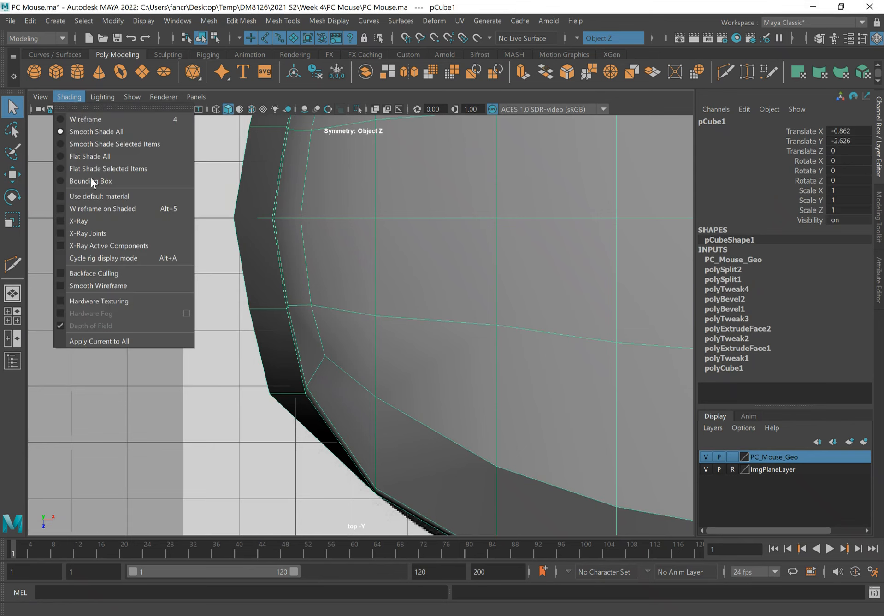
pyautogui.click(103, 221)
pyautogui.keyDown('alt'); pyautogui.moveTo(582, 329); pyautogui.dragTo(426, 328, button='middle'); pyautogui.keyUp('alt')
pyautogui.keyDown('alt'); pyautogui.moveTo(528, 305); pyautogui.dragTo(140, 345, button='middle'); pyautogui.keyUp('alt')
pyautogui.keyDown('alt'); pyautogui.moveTo(326, 325); pyautogui.dragTo(258, 320, button='right'); pyautogui.keyUp('alt')
pyautogui.keyDown('alt'); pyautogui.moveTo(436, 333); pyautogui.dragTo(251, 331, button='middle'); pyautogui.keyUp('alt')
pyautogui.keyDown('alt'); pyautogui.moveTo(243, 329); pyautogui.dragTo(339, 326, button='right'); pyautogui.keyUp('alt')
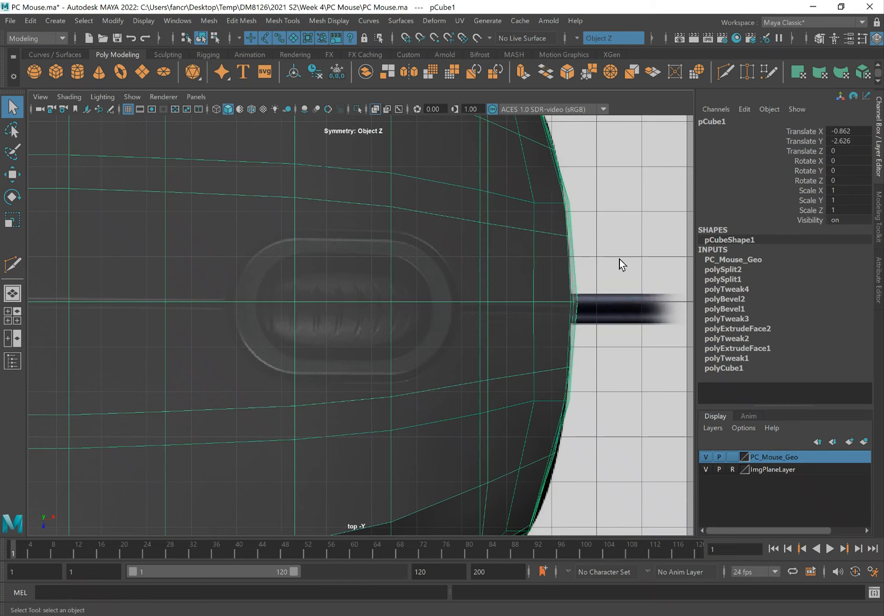
# Step: Make the image plane layer selectable and move the top reference image along Z to about -0.149
pyautogui.click(735, 468)
pyautogui.click(631, 341)
pyautogui.scroll(-3, 642, 341)
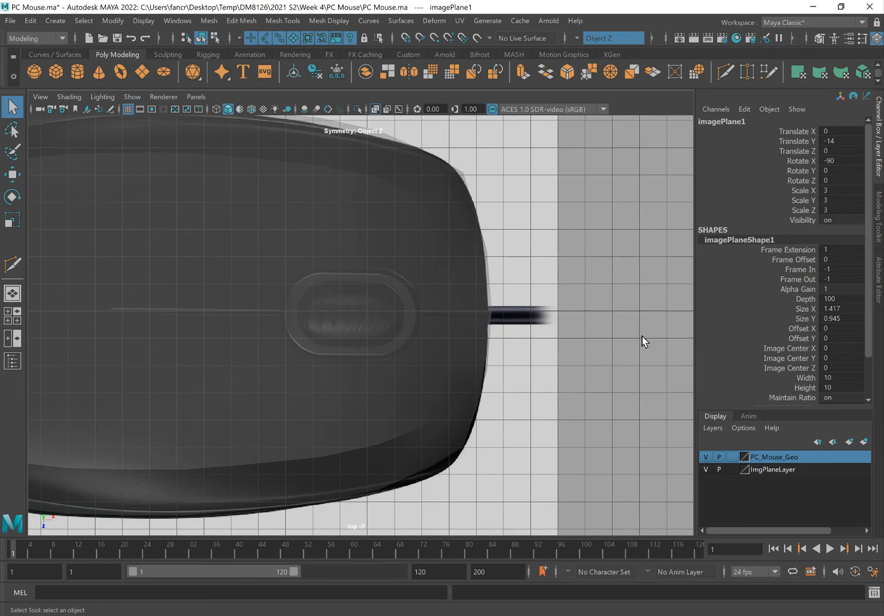
pyautogui.click(729, 469)
pyautogui.click(730, 470)
pyautogui.keyDown('alt'); pyautogui.moveTo(606, 340); pyautogui.dragTo(353, 236, button='right'); pyautogui.keyUp('alt')
pyautogui.keyDown('alt'); pyautogui.moveTo(359, 239); pyautogui.dragTo(457, 301, button='middle'); pyautogui.keyUp('alt')
pyautogui.press('space')
pyautogui.moveTo(457, 301); pyautogui.dragTo(459, 266)
pyautogui.press('space')
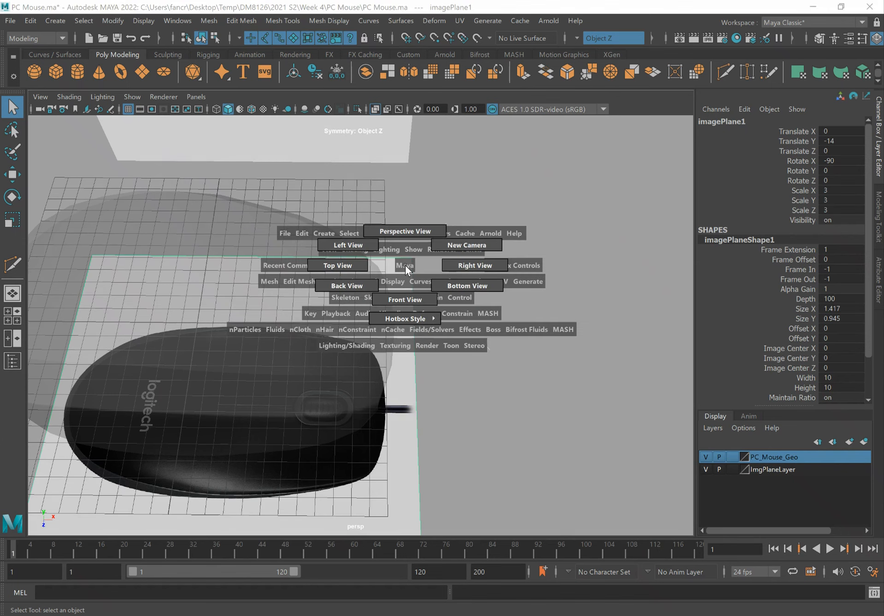
pyautogui.moveTo(405, 265); pyautogui.dragTo(344, 261)
pyautogui.press('w')
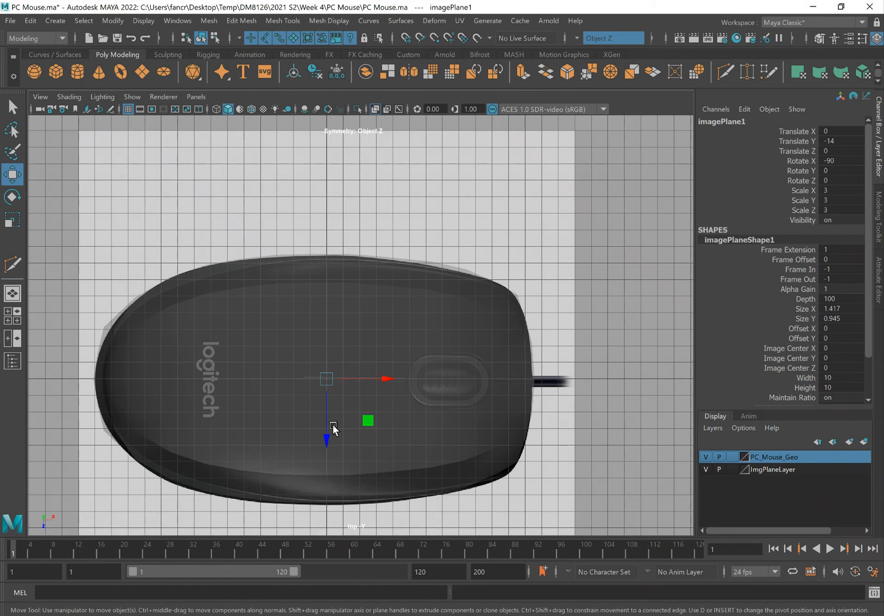
pyautogui.moveTo(327, 438); pyautogui.dragTo(327, 434)
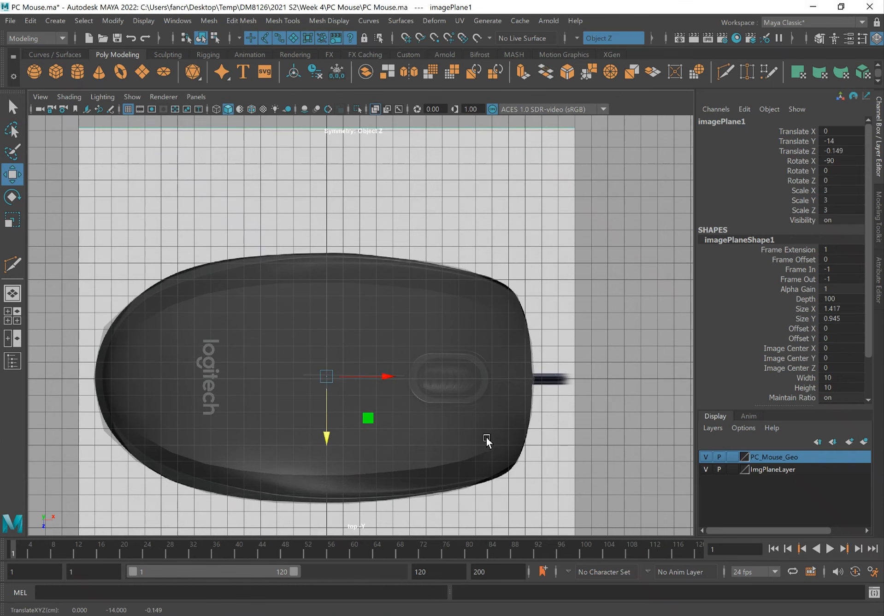
# Step: Try a further shift of the top reference image along Z, and set the image plane layer back to reference
pyautogui.scroll(3, 454, 390)
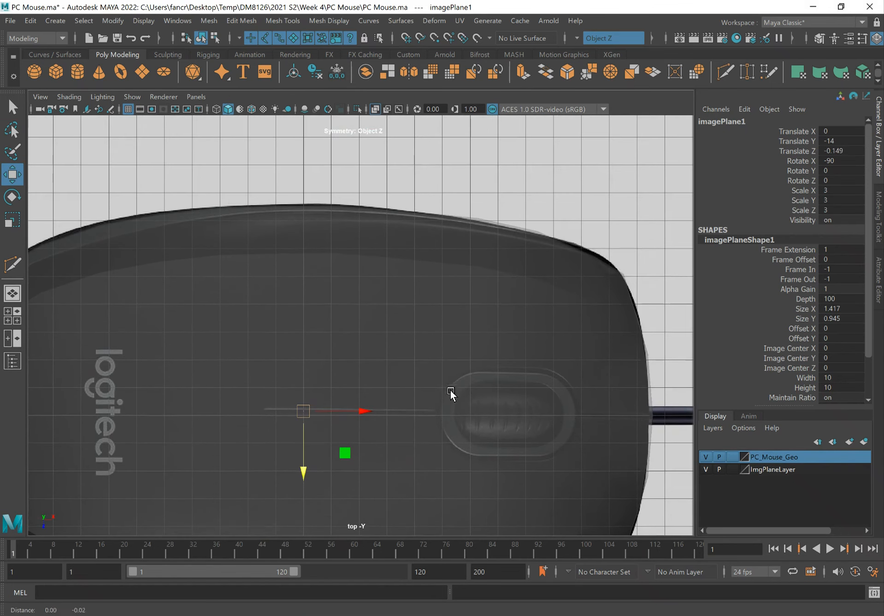
pyautogui.keyDown('alt'); pyautogui.moveTo(410, 403); pyautogui.dragTo(400, 370, button='middle'); pyautogui.keyUp('alt')
pyautogui.moveTo(289, 438); pyautogui.dragTo(298, 444)
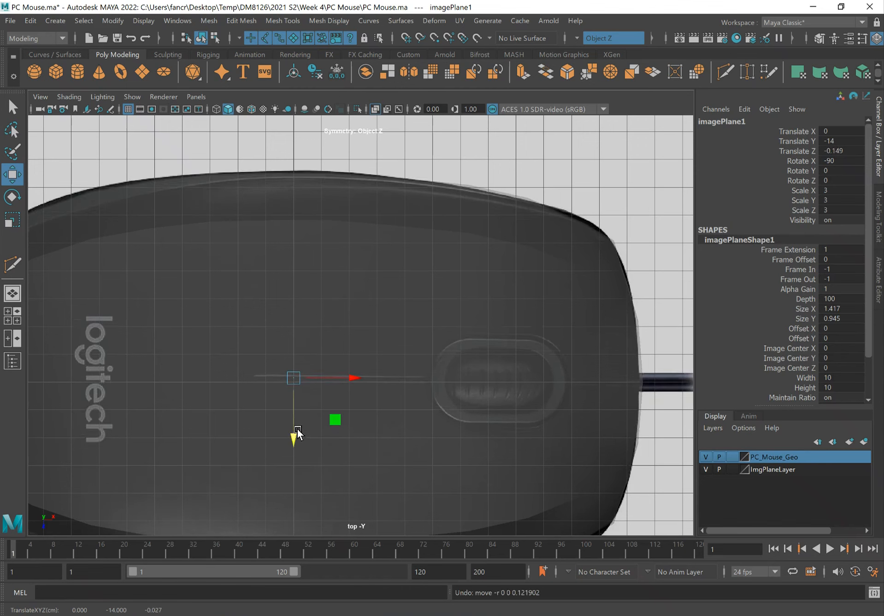
pyautogui.click(731, 470)
pyautogui.click(731, 470)
# Step: Select the mouse mesh and compare its outline and centre line with the top reference image
pyautogui.click(568, 170)
pyautogui.click(527, 261)
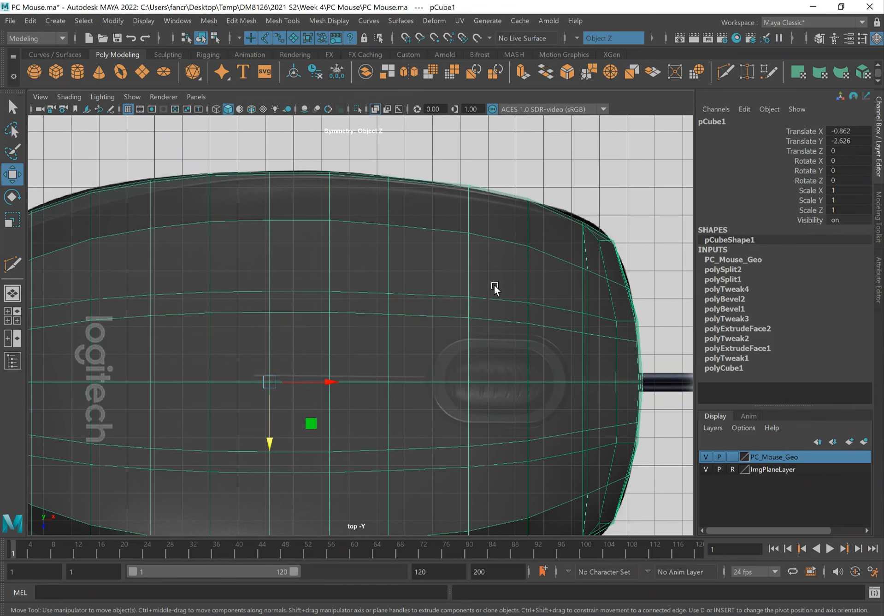
pyautogui.keyDown('alt'); pyautogui.moveTo(376, 225); pyautogui.dragTo(470, 243, button='middle'); pyautogui.keyUp('alt')
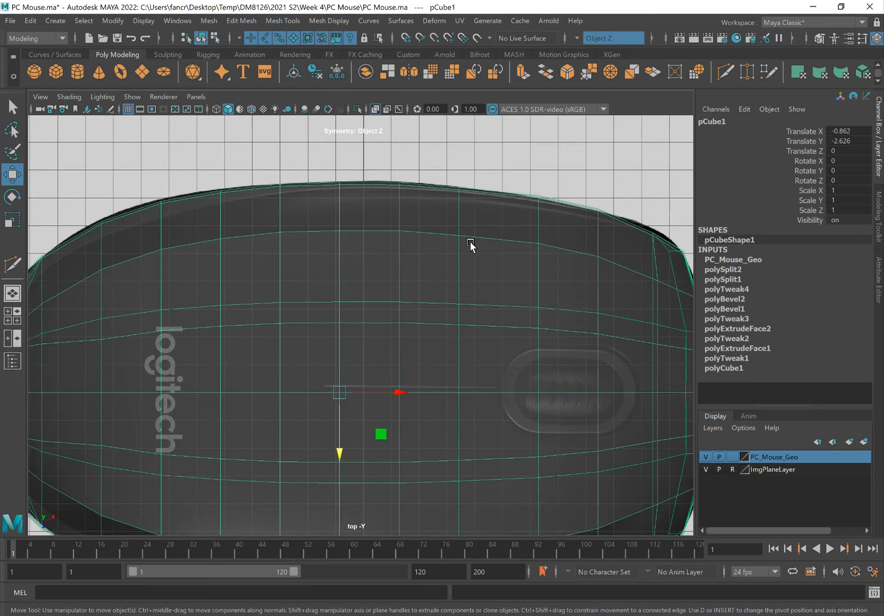
pyautogui.keyDown('alt'); pyautogui.moveTo(529, 250); pyautogui.dragTo(498, 257, button='middle'); pyautogui.keyUp('alt')
pyautogui.moveTo(172, 237)
pyautogui.keyDown('alt'); pyautogui.mouseDown(button='middle')
pyautogui.moveTo(341, 253)
pyautogui.moveTo(292, 250)
pyautogui.moveTo(217, 225)
pyautogui.mouseUp(button='middle'); pyautogui.keyUp('alt')
pyautogui.keyDown('alt'); pyautogui.moveTo(478, 292); pyautogui.dragTo(330, 276, button='middle'); pyautogui.keyUp('alt')
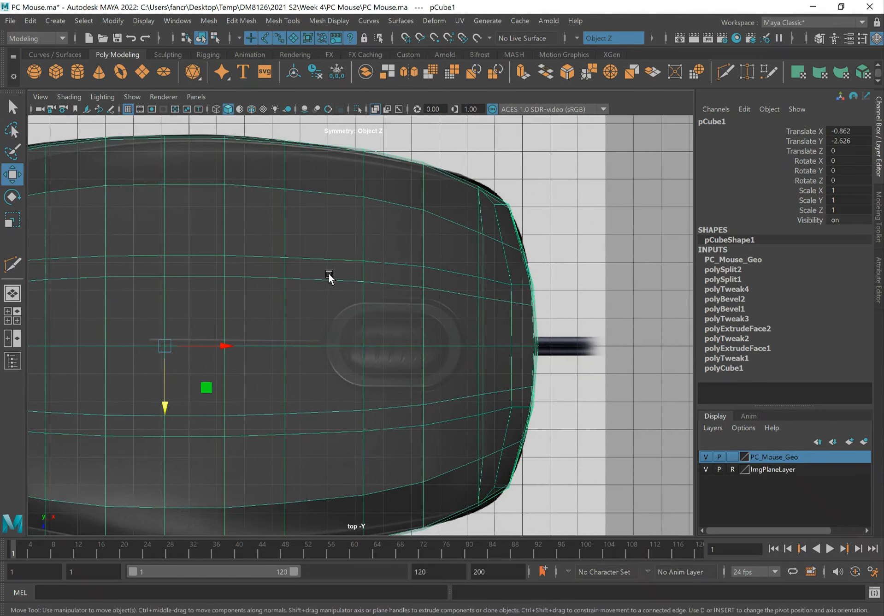
pyautogui.keyDown('alt'); pyautogui.moveTo(426, 290); pyautogui.dragTo(400, 294, button='middle'); pyautogui.keyUp('alt')
pyautogui.scroll(2, 400, 294)
pyautogui.press('q')
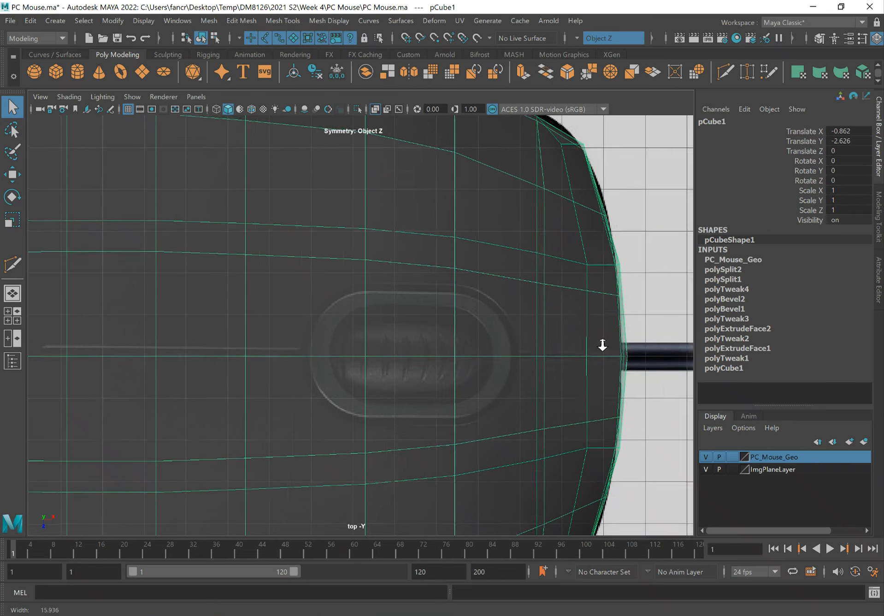
# Step: Move the top reference image along Z to about -0.122 and set the image plane layer back to reference
pyautogui.keyDown('alt'); pyautogui.moveTo(612, 348); pyautogui.dragTo(552, 315, button='right'); pyautogui.keyUp('alt')
pyautogui.moveTo(552, 259); pyautogui.dragTo(548, 264)
pyautogui.press('w')
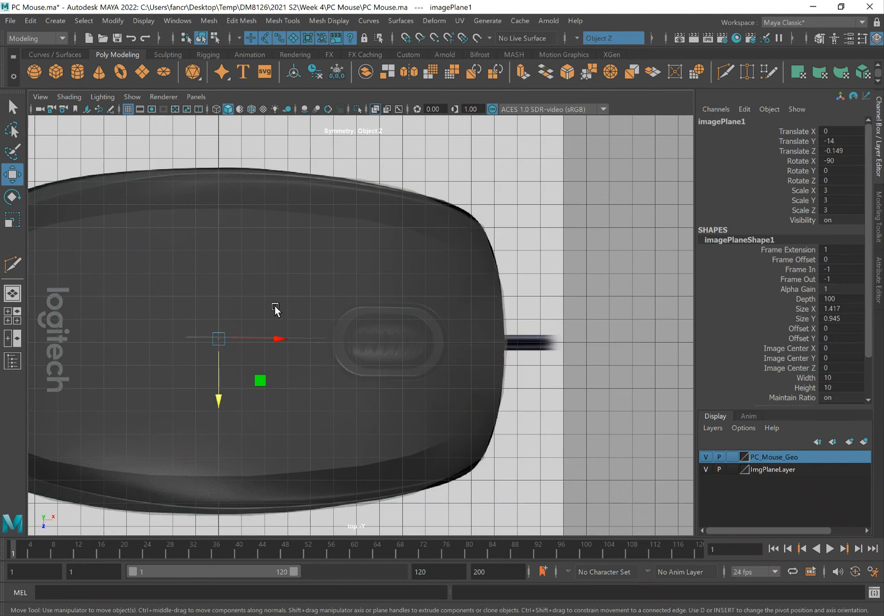
pyautogui.moveTo(220, 399); pyautogui.dragTo(219, 400)
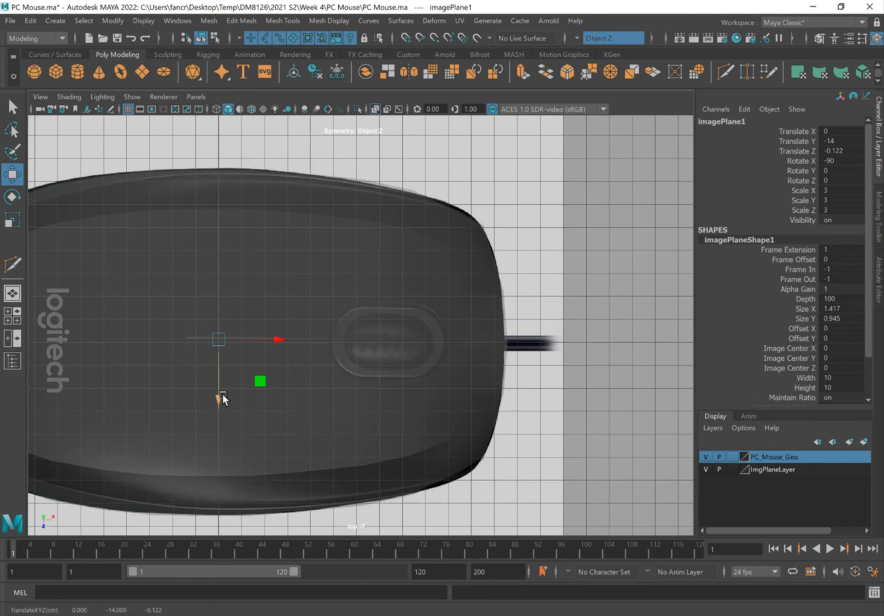
pyautogui.keyDown('alt'); pyautogui.moveTo(191, 391); pyautogui.dragTo(426, 410, button='right'); pyautogui.keyUp('alt')
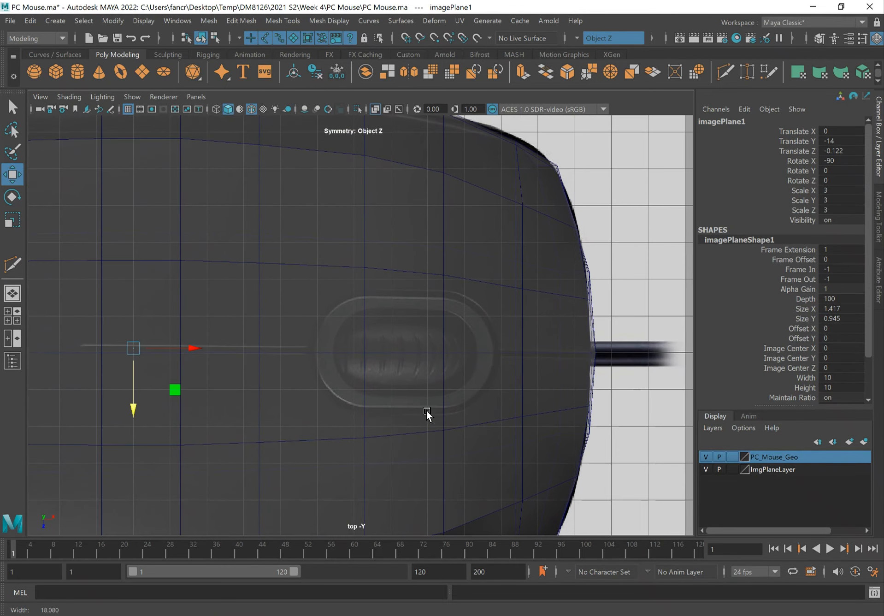
pyautogui.click(733, 469)
pyautogui.click(733, 469)
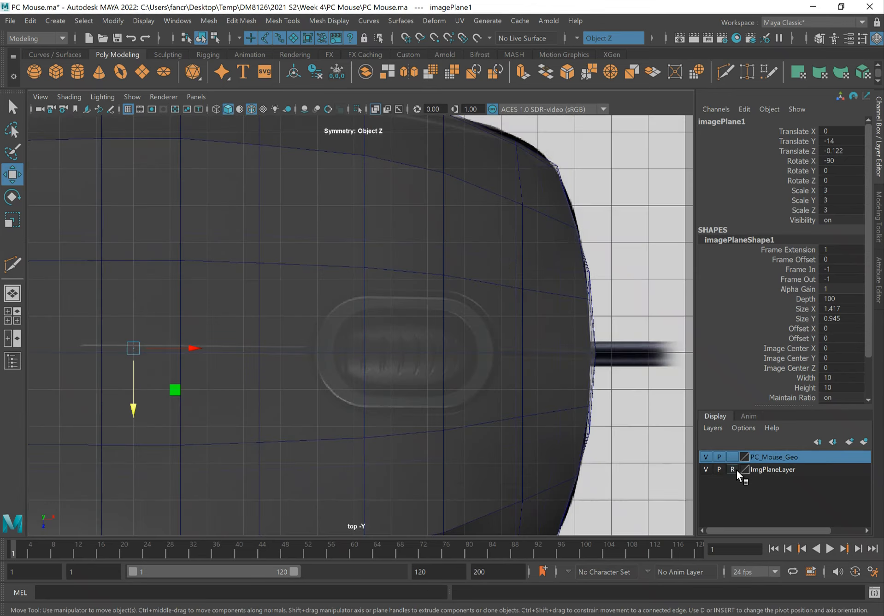
# Step: Multi-Cut a closed, mirrored outline on the mouse mesh around the scroll wheel opening, with pointed ends on the centre line
pyautogui.scroll(-3, 539, 350)
pyautogui.click(407, 318)
pyautogui.press('q')
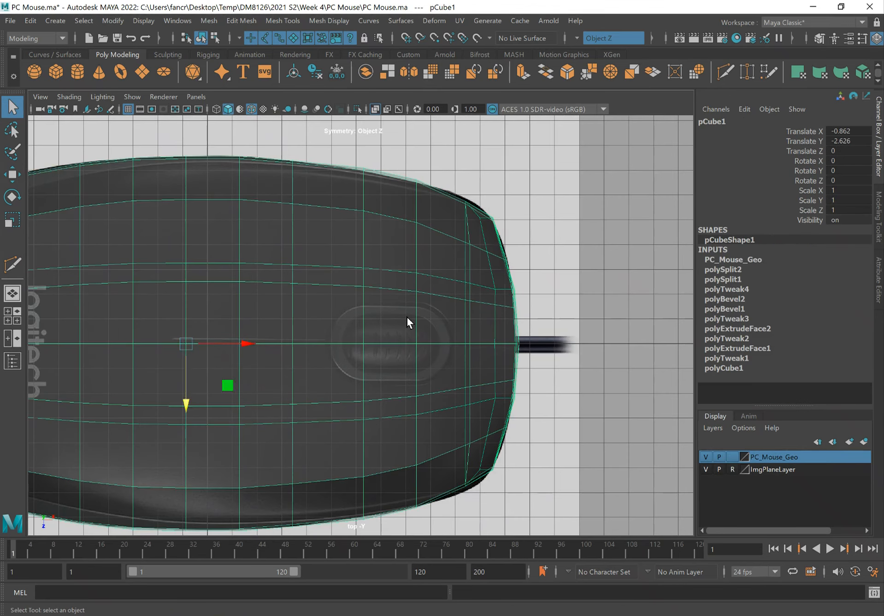
pyautogui.keyDown('alt'); pyautogui.moveTo(308, 313); pyautogui.dragTo(580, 375, button='right'); pyautogui.keyUp('alt')
pyautogui.keyDown('shift'); pyautogui.moveTo(339, 351); pyautogui.dragTo(272, 290, button='right'); pyautogui.keyUp('shift')
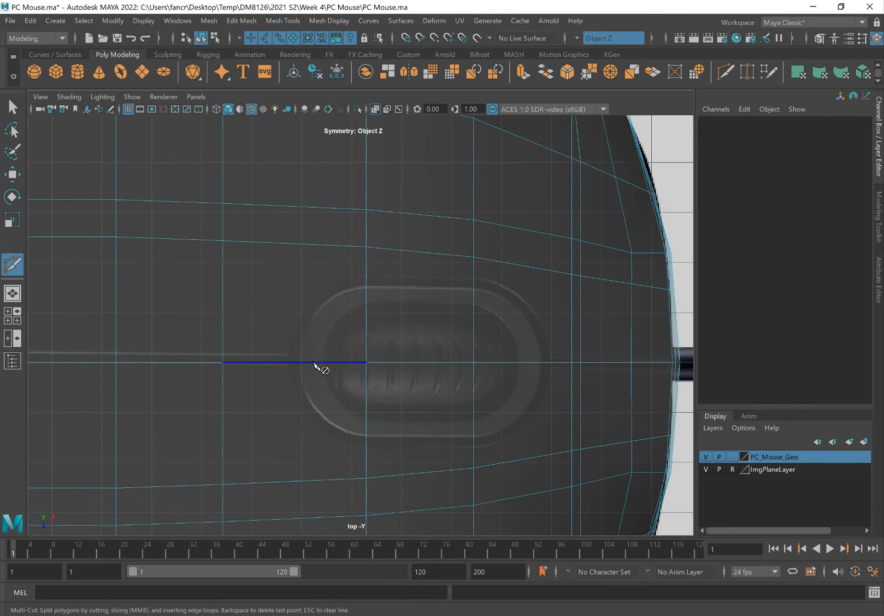
pyautogui.click(368, 284)
pyautogui.click(474, 285)
pyautogui.click(547, 363)
pyautogui.press('Return')
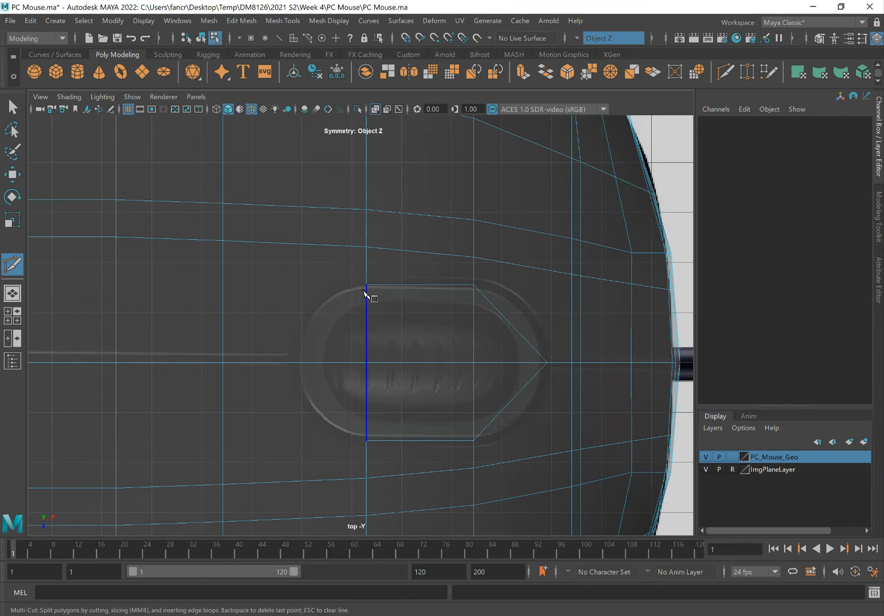
pyautogui.click(298, 363)
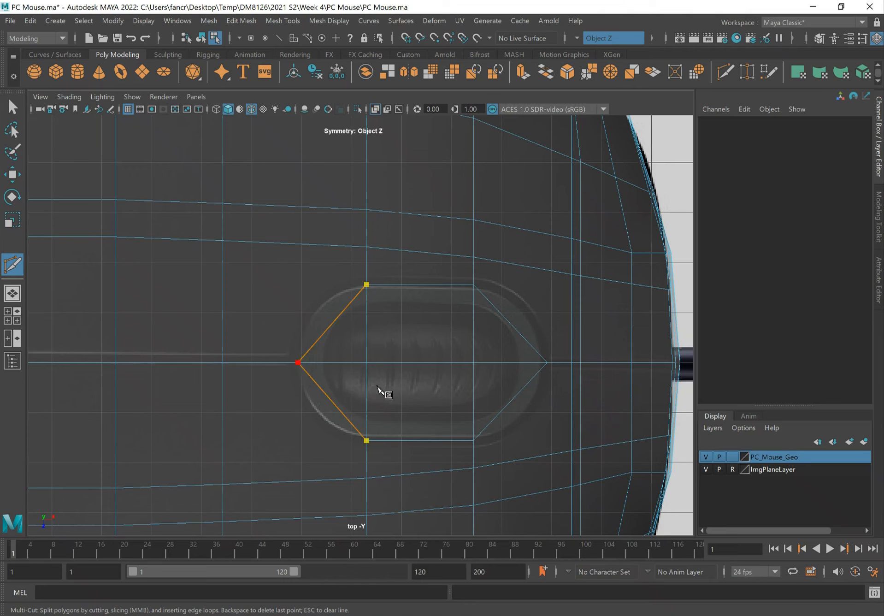
# Step: Cut connecting edges from the midpoints of the outline's diagonal edges to the nearest surrounding mesh vertices at both ends
pyautogui.click(332, 323)
pyautogui.click(224, 241)
pyautogui.press('Return')
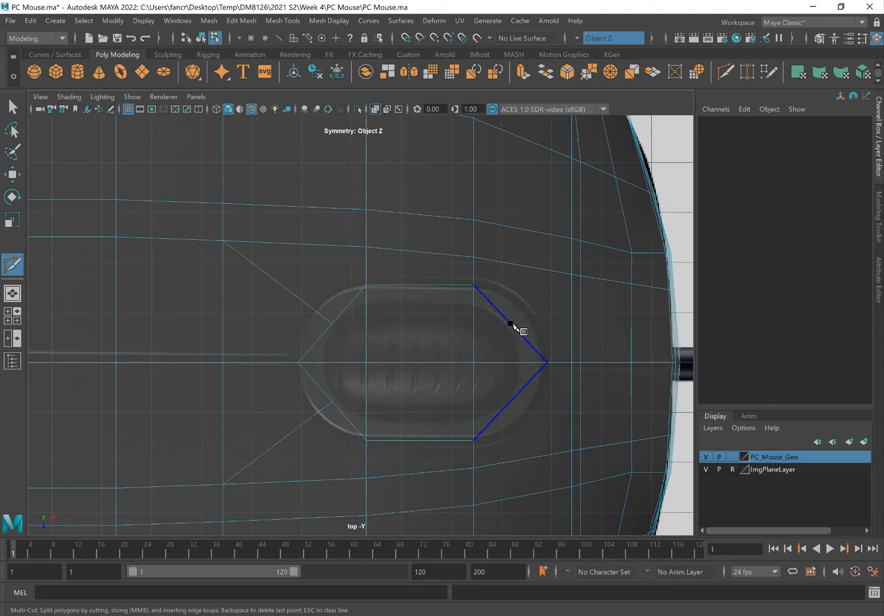
pyautogui.click(511, 323)
pyautogui.press('Return')
# Step: Move the new mirrored corner vertices at both ends of the scroll wheel outline outward to follow the rounded reference shape
pyautogui.press('q')
pyautogui.moveTo(335, 274); pyautogui.dragTo(270, 275, button='right')
pyautogui.click(333, 321)
pyautogui.press('w')
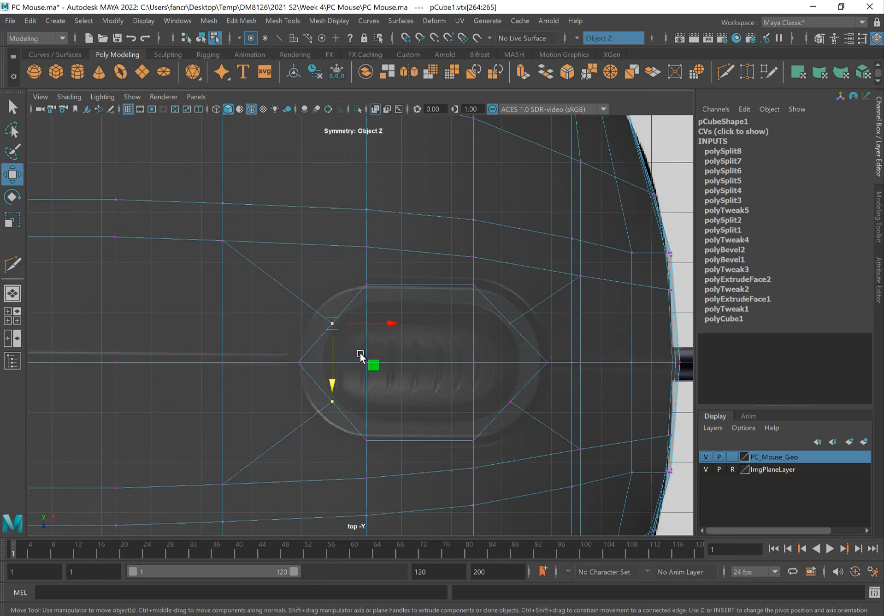
pyautogui.moveTo(372, 363); pyautogui.dragTo(360, 346)
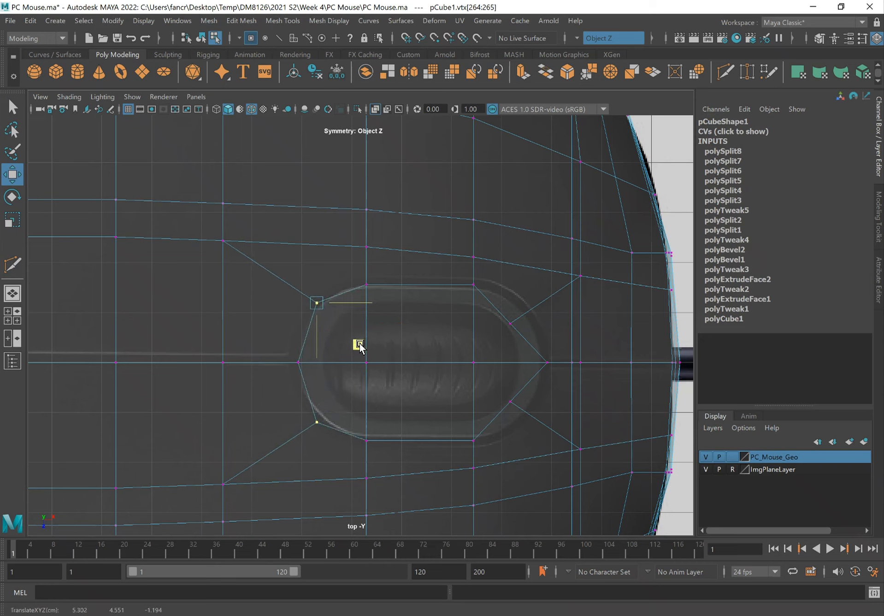
pyautogui.click(510, 323)
pyautogui.moveTo(553, 365); pyautogui.dragTo(566, 341)
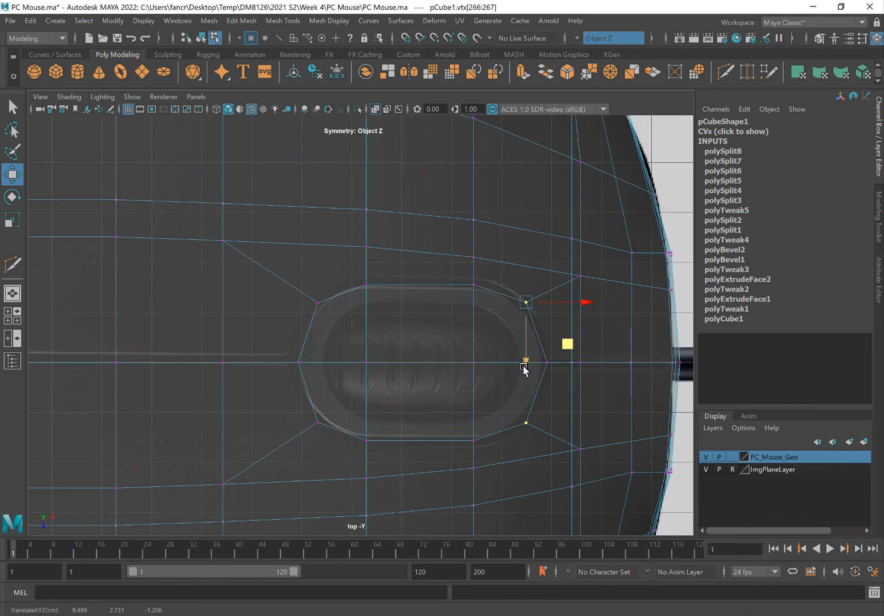
# Step: Examine the scroll wheel outline in the perspective view and against the reference in the top view
pyautogui.press('q')
pyautogui.press('space')
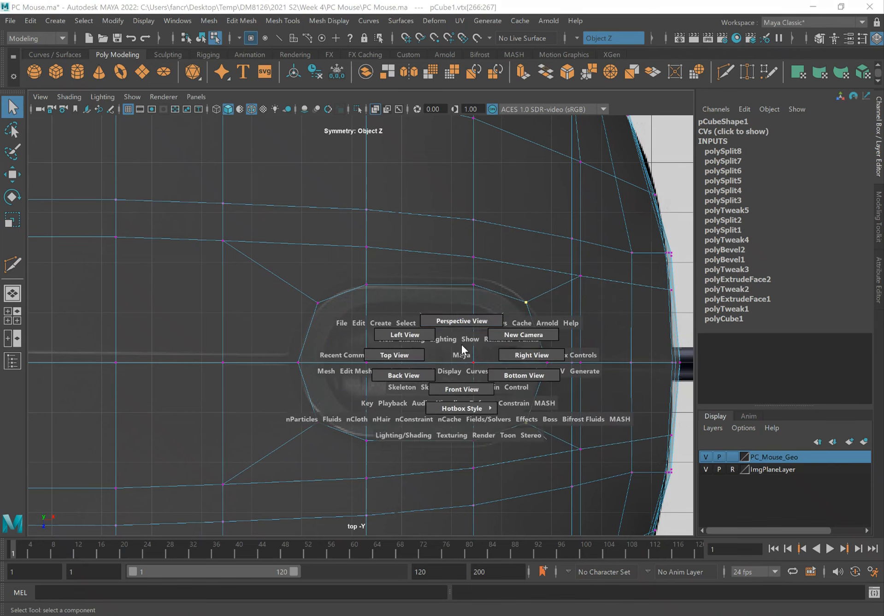
pyautogui.moveTo(461, 320); pyautogui.dragTo(348, 300)
pyautogui.press('f')
pyautogui.keyDown('alt'); pyautogui.moveTo(309, 340); pyautogui.dragTo(253, 324); pyautogui.keyUp('alt')
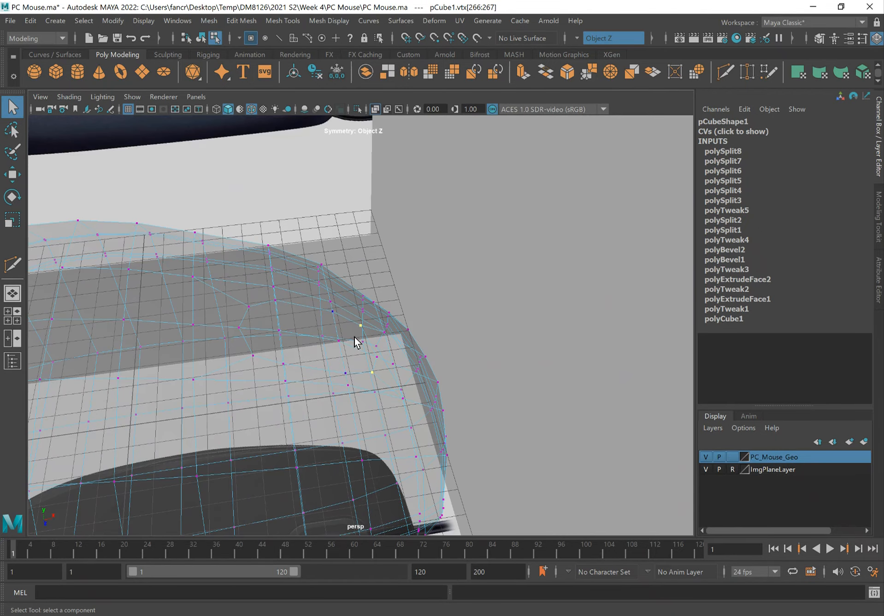
pyautogui.keyDown('alt'); pyautogui.moveTo(355, 341); pyautogui.dragTo(263, 349); pyautogui.keyUp('alt')
pyautogui.press('space')
pyautogui.scroll(2, 375, 331)
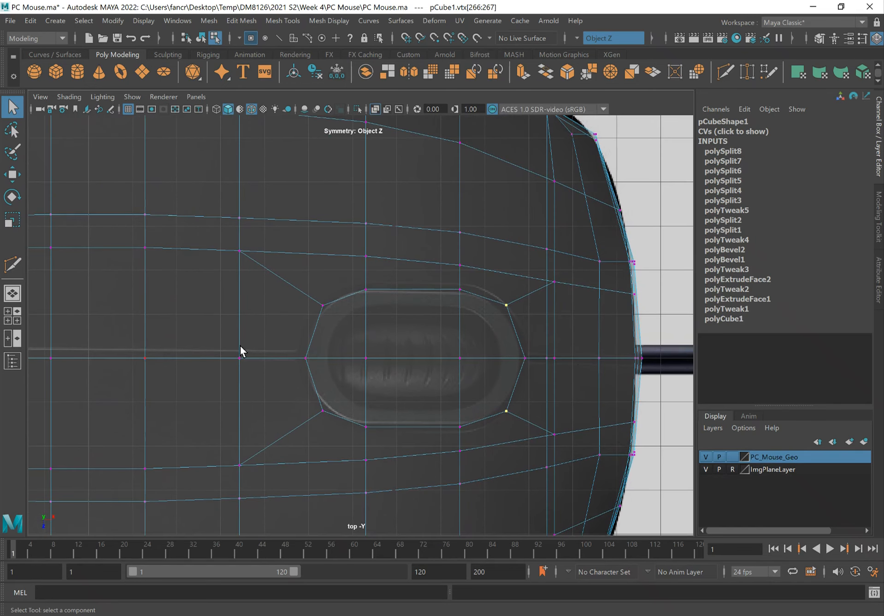
pyautogui.scroll(3, 241, 351)
pyautogui.keyDown('alt'); pyautogui.moveTo(602, 381); pyautogui.dragTo(442, 371, button='middle'); pyautogui.keyUp('alt')
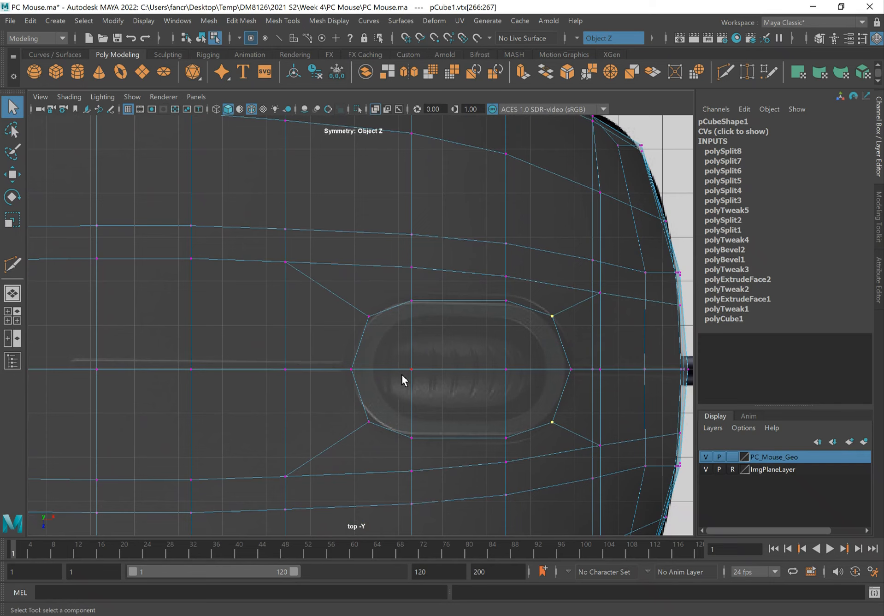
# Step: Insert mirrored edge loops close to both sides of the lengthwise centre line with Multi-Cut
pyautogui.keyDown('shift'); pyautogui.moveTo(322, 364); pyautogui.dragTo(262, 365, button='right'); pyautogui.keyUp('shift')
pyautogui.click(285, 368)
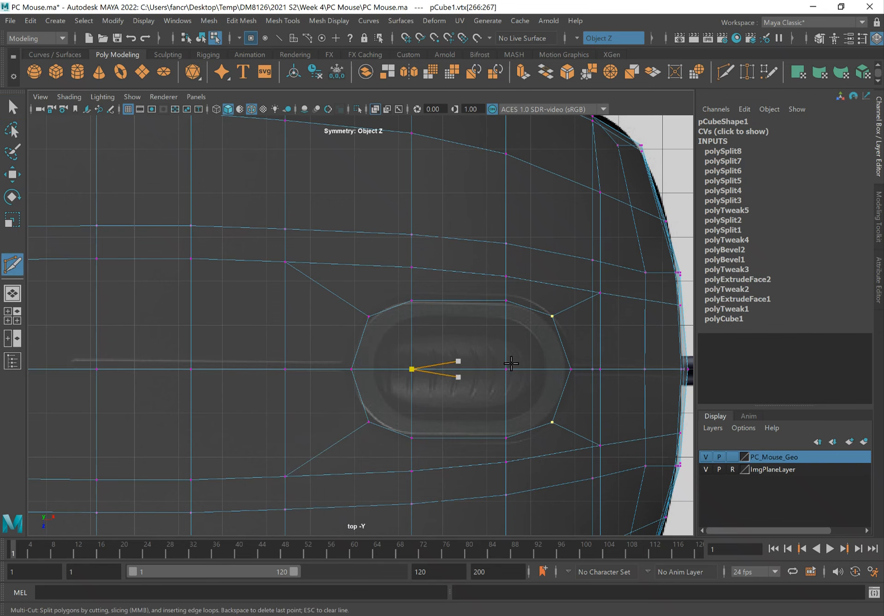
pyautogui.keyDown('ctrl'); pyautogui.click(413, 366); pyautogui.keyUp('ctrl')
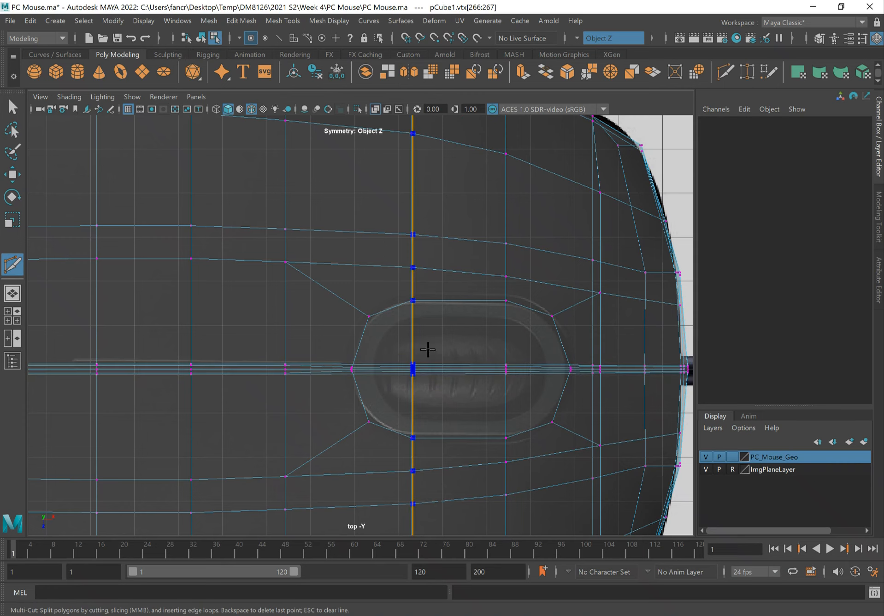
# Step: In the perspective view, select the large mirrored faces inside the scroll wheel outline in face mode
pyautogui.press('q')
pyautogui.press('space')
pyautogui.moveTo(460, 328); pyautogui.dragTo(456, 293)
pyautogui.keyDown('alt'); pyautogui.moveTo(426, 292); pyautogui.dragTo(414, 292); pyautogui.keyUp('alt')
pyautogui.keyDown('alt'); pyautogui.moveTo(194, 295); pyautogui.dragTo(252, 311, button='right'); pyautogui.keyUp('alt')
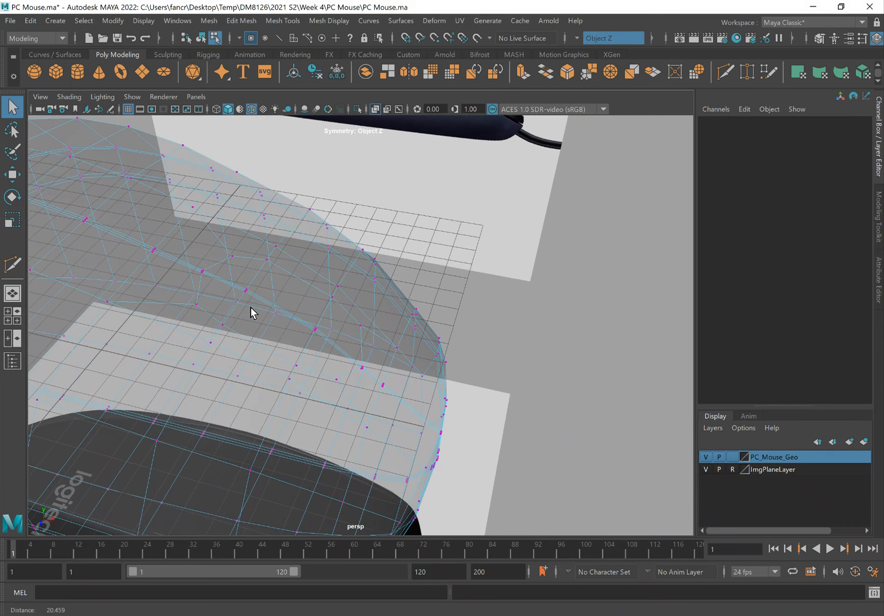
pyautogui.keyDown('alt'); pyautogui.moveTo(239, 314); pyautogui.dragTo(243, 317); pyautogui.keyUp('alt')
pyautogui.moveTo(231, 268); pyautogui.dragTo(232, 299, button='right')
pyautogui.click(238, 284)
pyautogui.keyDown('shift'); pyautogui.click(268, 299); pyautogui.keyUp('shift')
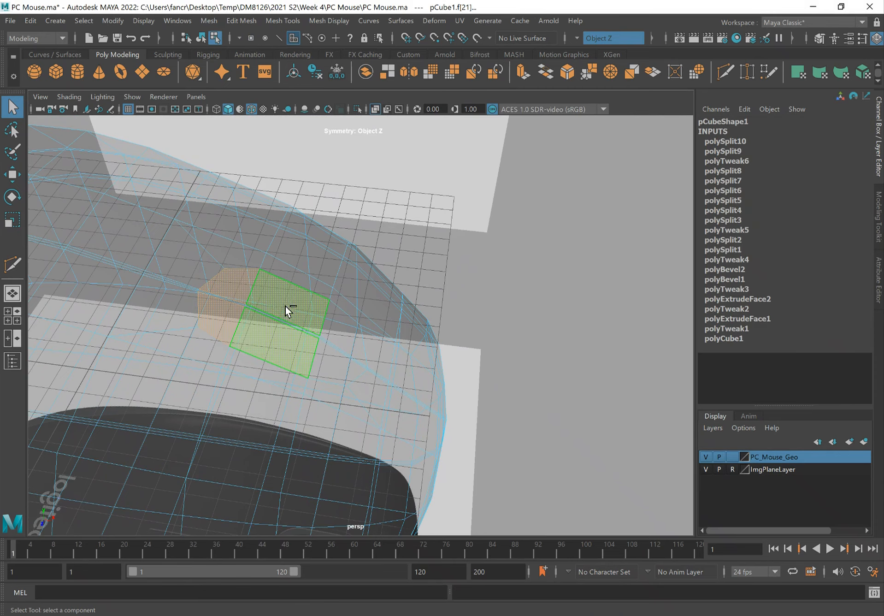
pyautogui.keyDown('shift'); pyautogui.click(327, 328); pyautogui.keyUp('shift')
# Step: Add the narrow faces along the centre line inside the scroll wheel outline to the face selection
pyautogui.keyDown('alt'); pyautogui.moveTo(280, 340); pyautogui.dragTo(280, 346); pyautogui.keyUp('alt')
pyautogui.keyDown('alt'); pyautogui.moveTo(206, 330); pyautogui.dragTo(373, 381, button='right'); pyautogui.keyUp('alt')
pyautogui.keyDown('alt'); pyautogui.moveTo(156, 342); pyautogui.dragTo(238, 334, button='middle'); pyautogui.keyUp('alt')
pyautogui.keyDown('shift'); pyautogui.click(214, 348); pyautogui.keyUp('shift')
pyautogui.keyDown('shift'); pyautogui.click(279, 359); pyautogui.keyUp('shift')
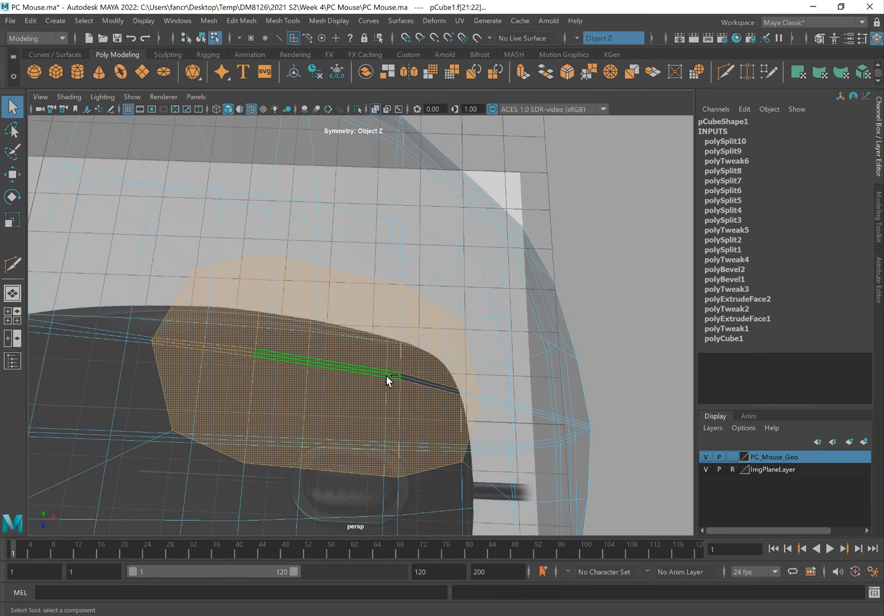
pyautogui.hotkey('ctrl', 'z')
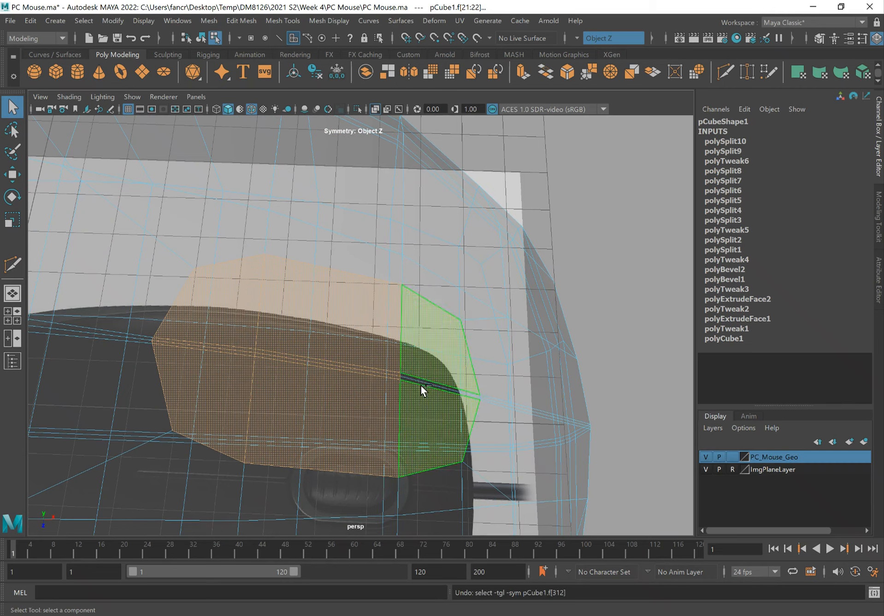
pyautogui.keyDown('shift'); pyautogui.click(424, 383); pyautogui.keyUp('shift')
# Step: Turn off X-Ray shading in the perspective view so the mouse body displays as solid
pyautogui.keyDown('alt'); pyautogui.moveTo(408, 405); pyautogui.dragTo(266, 370, button='right'); pyautogui.keyUp('alt')
pyautogui.moveTo(267, 370)
pyautogui.keyDown('alt'); pyautogui.mouseDown()
pyautogui.moveTo(280, 379)
pyautogui.moveTo(275, 371)
pyautogui.mouseUp(); pyautogui.keyUp('alt')
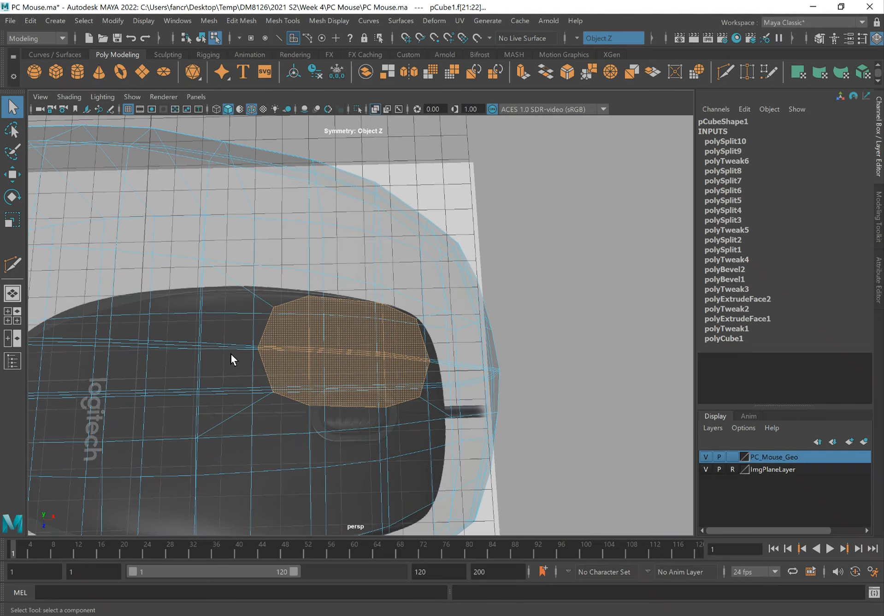
pyautogui.keyDown('alt'); pyautogui.moveTo(225, 346); pyautogui.dragTo(320, 369); pyautogui.keyUp('alt')
pyautogui.keyDown('alt'); pyautogui.moveTo(320, 368); pyautogui.dragTo(359, 371, button='right'); pyautogui.keyUp('alt')
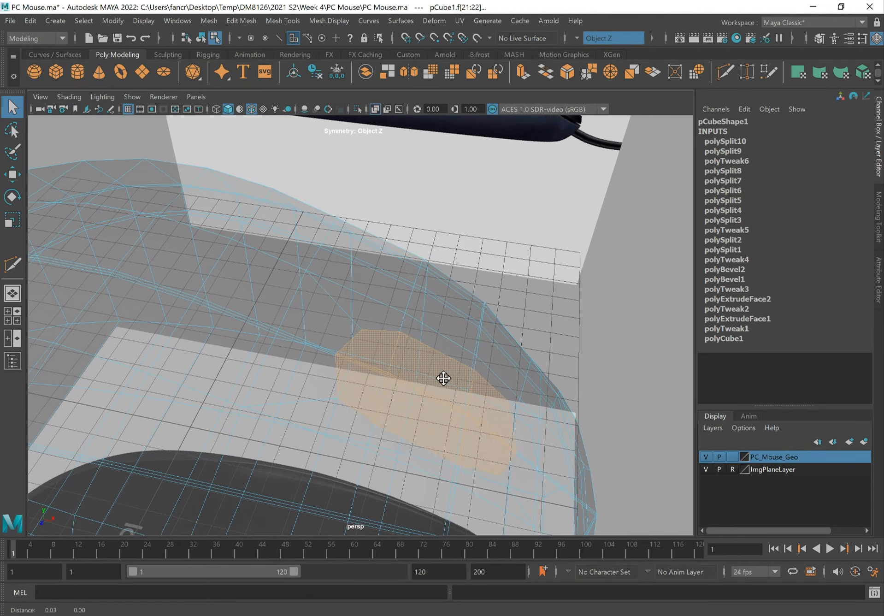
pyautogui.keyDown('alt'); pyautogui.moveTo(447, 377); pyautogui.dragTo(364, 354, button='middle'); pyautogui.keyUp('alt')
pyautogui.keyDown('alt'); pyautogui.moveTo(412, 390); pyautogui.dragTo(326, 364); pyautogui.keyUp('alt')
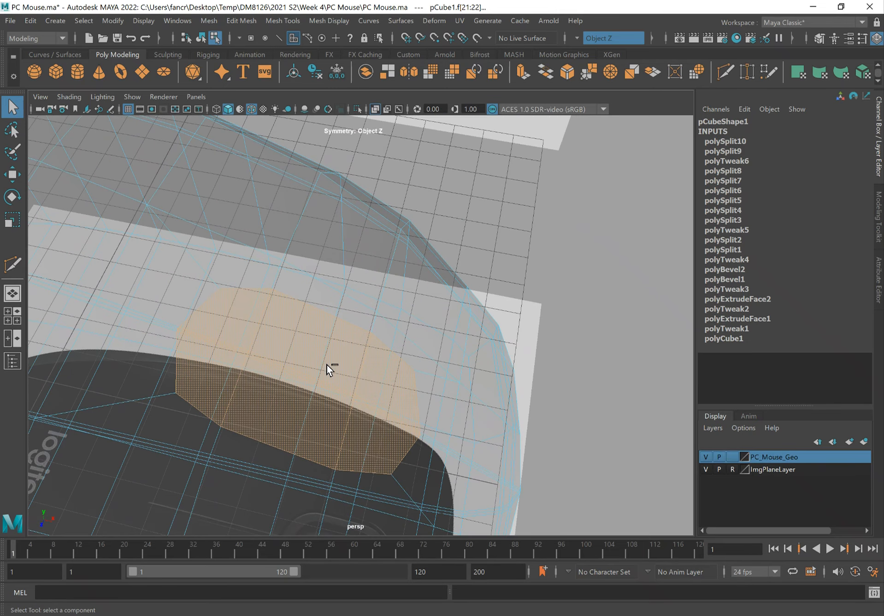
pyautogui.click(69, 96)
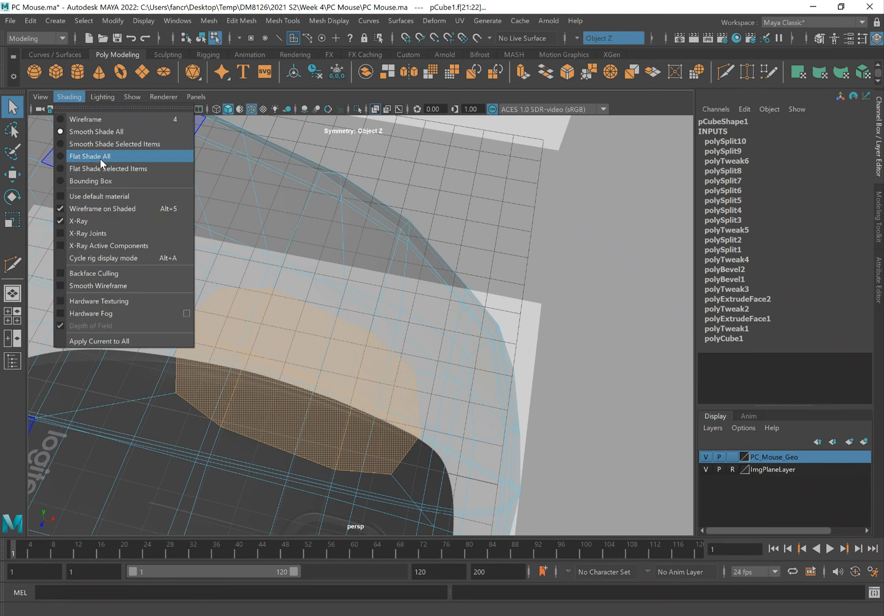
pyautogui.click(101, 225)
# Step: Extrude the selected scroll wheel faces with zero thickness and Keep Faces Together on
pyautogui.keyDown('alt'); pyautogui.moveTo(322, 314); pyautogui.dragTo(287, 283); pyautogui.keyUp('alt')
pyautogui.keyDown('alt'); pyautogui.moveTo(287, 282); pyautogui.dragTo(203, 272, button='right'); pyautogui.keyUp('alt')
pyautogui.keyDown('alt'); pyautogui.moveTo(299, 279); pyautogui.dragTo(177, 263, button='middle'); pyautogui.keyUp('alt')
pyautogui.keyDown('alt'); pyautogui.moveTo(177, 263); pyautogui.dragTo(295, 385); pyautogui.keyUp('alt')
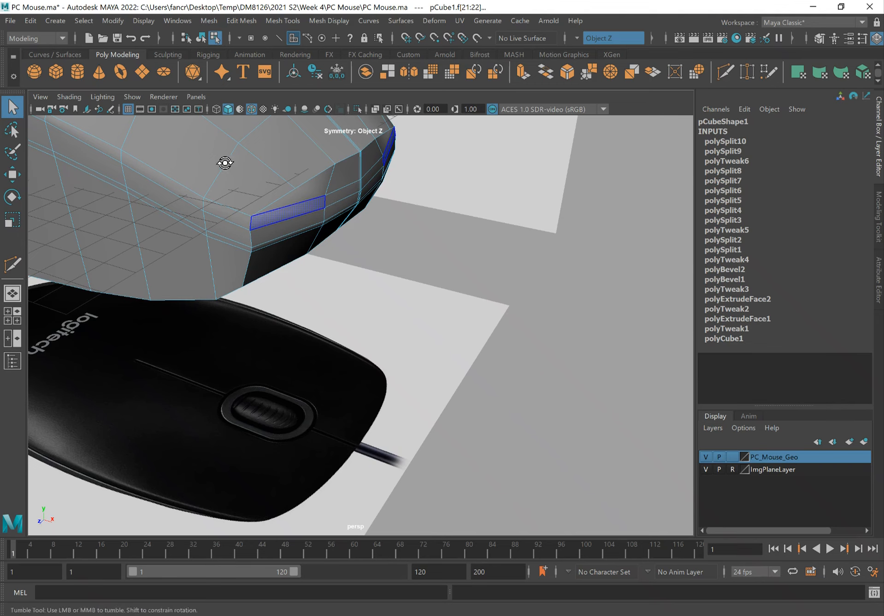
pyautogui.keyDown('alt'); pyautogui.moveTo(223, 163); pyautogui.dragTo(233, 182); pyautogui.keyUp('alt')
pyautogui.keyDown('alt'); pyautogui.moveTo(233, 182); pyautogui.dragTo(319, 276, button='right'); pyautogui.keyUp('alt')
pyautogui.keyDown('alt'); pyautogui.moveTo(319, 277); pyautogui.dragTo(215, 243); pyautogui.keyUp('alt')
pyautogui.hotkey('ctrl', 'e')
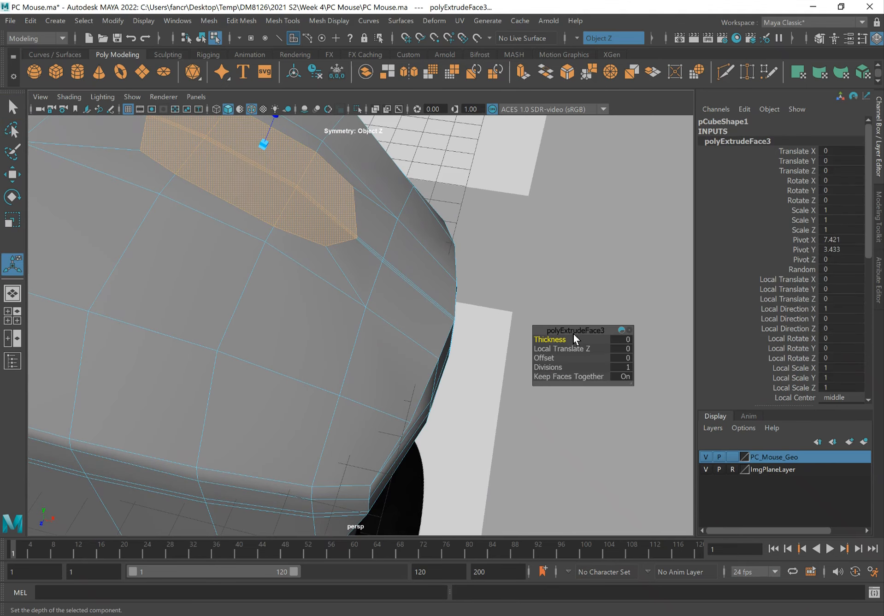
pyautogui.keyDown('alt'); pyautogui.moveTo(260, 260); pyautogui.dragTo(247, 339); pyautogui.keyUp('alt')
pyautogui.keyDown('alt'); pyautogui.moveTo(247, 337); pyautogui.dragTo(307, 341, button='right'); pyautogui.keyUp('alt')
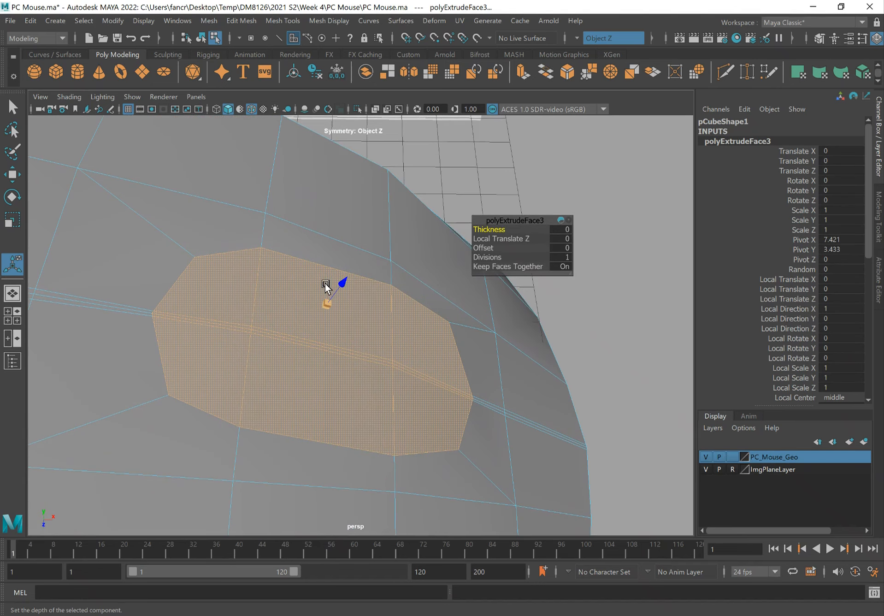
# Step: Turn off symmetry before resizing the extruded scroll wheel faces
pyautogui.click(17, 223)
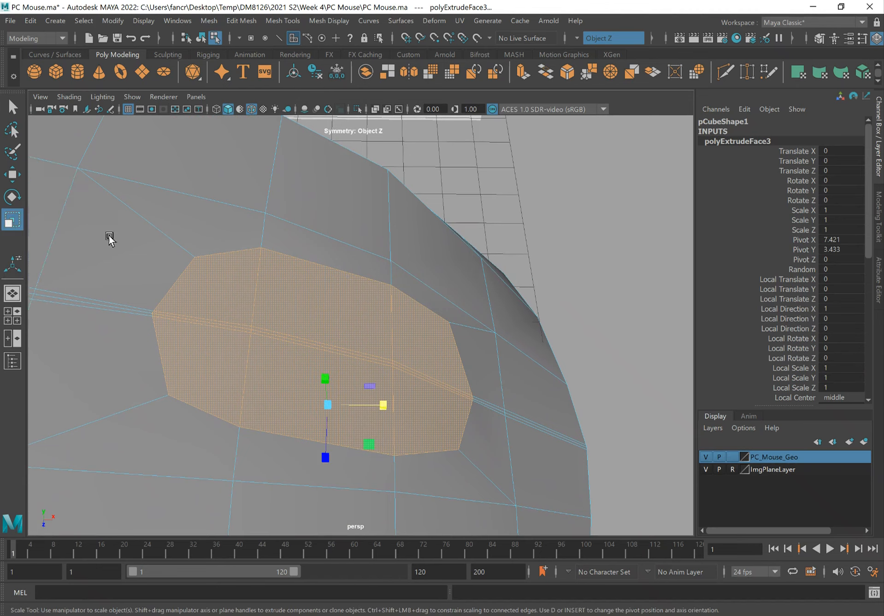
pyautogui.keyDown('alt'); pyautogui.moveTo(312, 324); pyautogui.dragTo(258, 406); pyautogui.keyUp('alt')
pyautogui.press('f')
pyautogui.press('4')
pyautogui.moveTo(347, 408)
pyautogui.keyDown('alt'); pyautogui.mouseDown()
pyautogui.moveTo(332, 377)
pyautogui.moveTo(355, 408)
pyautogui.moveTo(377, 409)
pyautogui.moveTo(389, 367)
pyautogui.moveTo(374, 362)
pyautogui.moveTo(378, 310)
pyautogui.moveTo(355, 291)
pyautogui.mouseUp(); pyautogui.keyUp('alt')
pyautogui.press('5')
pyautogui.press('f')
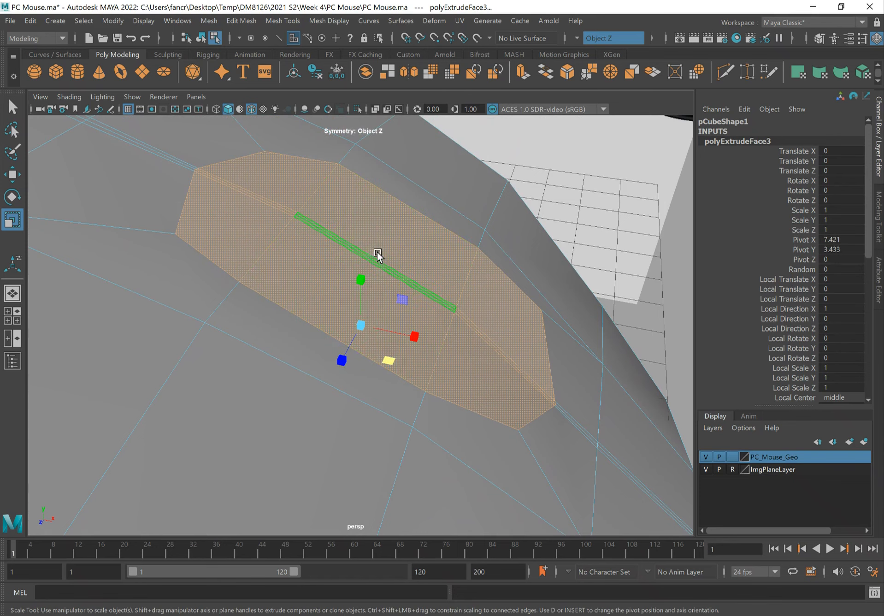
pyautogui.click(577, 39)
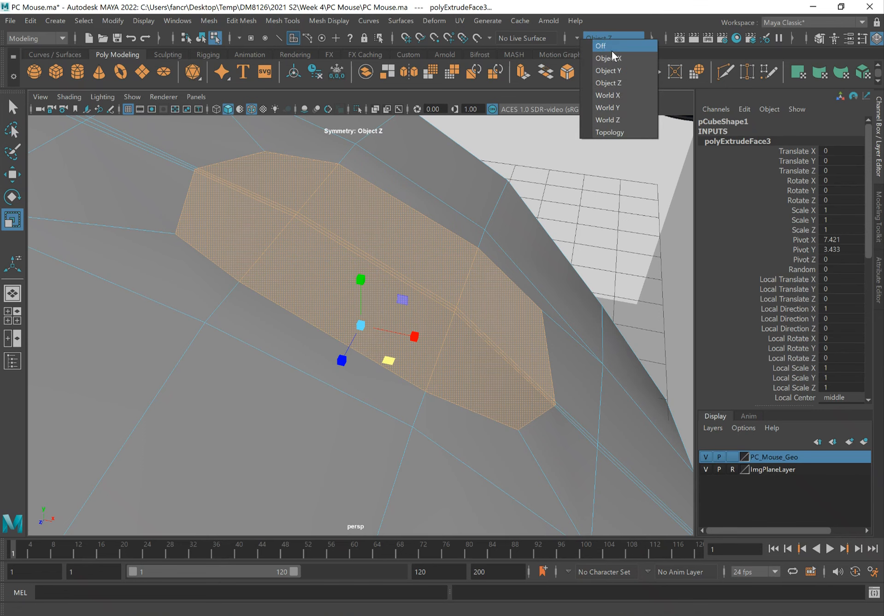
pyautogui.click(608, 48)
# Step: Try to scale the extruded scroll wheel faces inward and shift them vertically, and undo the changes
pyautogui.keyDown('alt'); pyautogui.moveTo(431, 225); pyautogui.dragTo(365, 253); pyautogui.keyUp('alt')
pyautogui.click(462, 263)
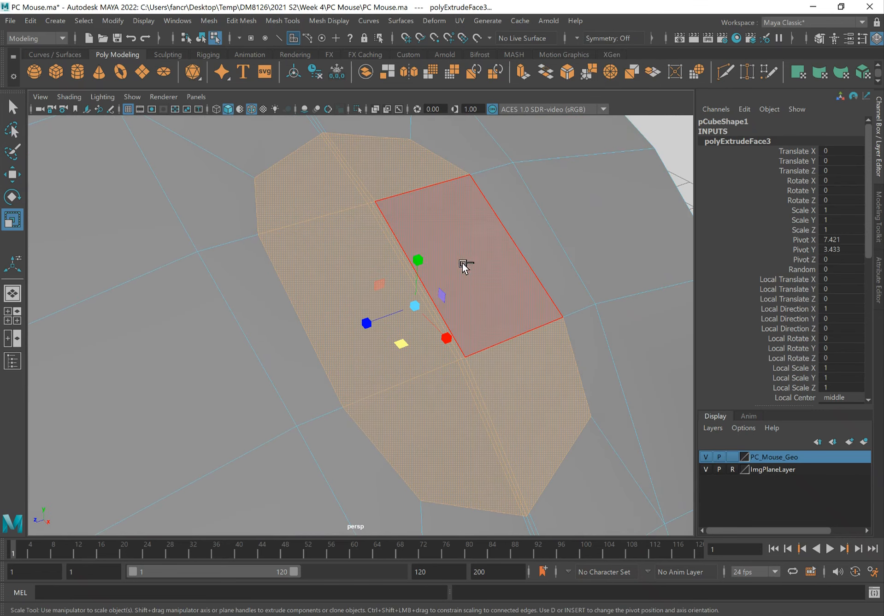
pyautogui.click(471, 272)
pyautogui.keyDown('alt'); pyautogui.moveTo(468, 277); pyautogui.dragTo(387, 291); pyautogui.keyUp('alt')
pyautogui.keyDown('alt'); pyautogui.moveTo(312, 278); pyautogui.dragTo(243, 257); pyautogui.keyUp('alt')
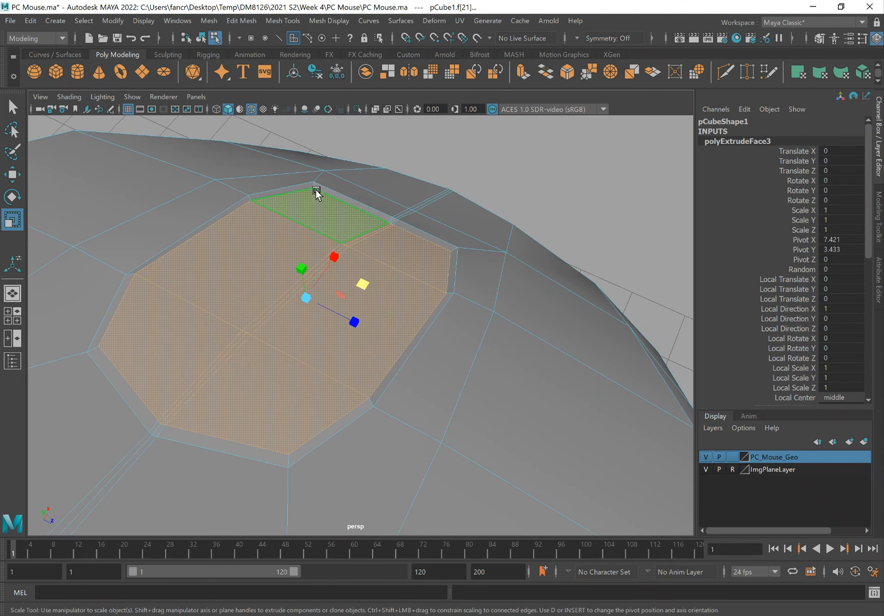
pyautogui.keyDown('alt'); pyautogui.moveTo(314, 217); pyautogui.dragTo(260, 197); pyautogui.keyUp('alt')
pyautogui.press('w')
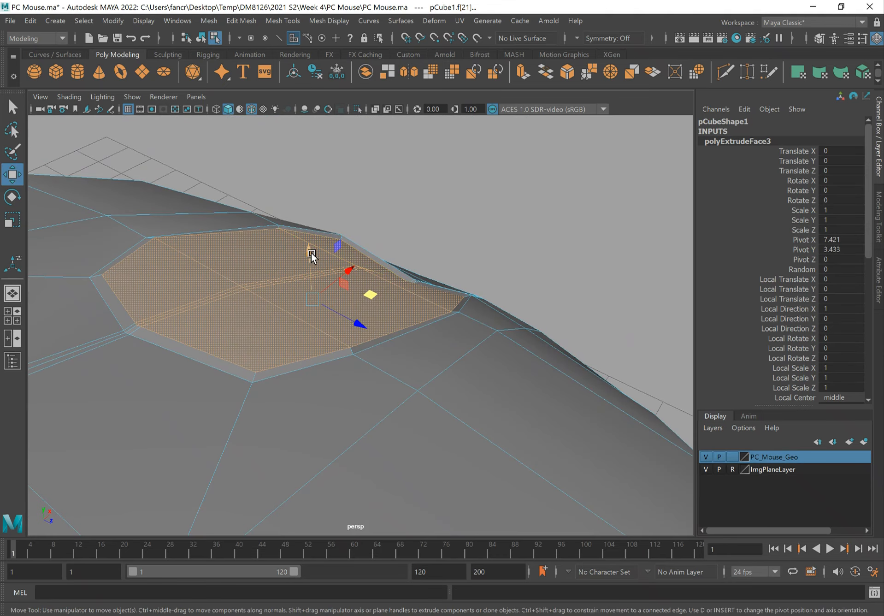
pyautogui.moveTo(310, 253); pyautogui.dragTo(311, 251)
pyautogui.keyDown('alt'); pyautogui.moveTo(250, 249); pyautogui.dragTo(165, 227); pyautogui.keyUp('alt')
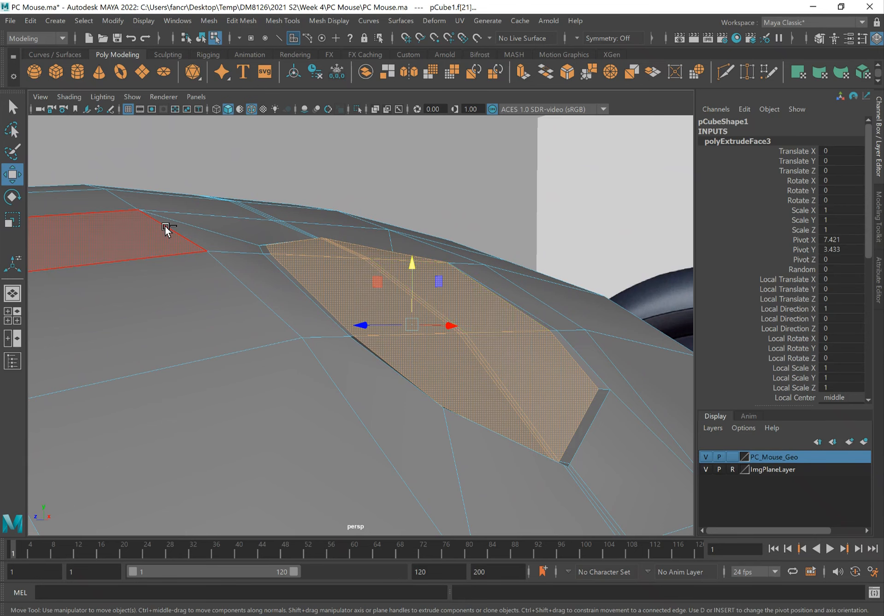
pyautogui.hotkey('ctrl', 'z')
# Step: Scale the extruded faces inward with the extrude manipulator in world axes, to 0.928 in X and 0.915 in Z
pyautogui.press('t')
pyautogui.keyDown('alt'); pyautogui.moveTo(309, 250); pyautogui.dragTo(252, 296); pyautogui.keyUp('alt')
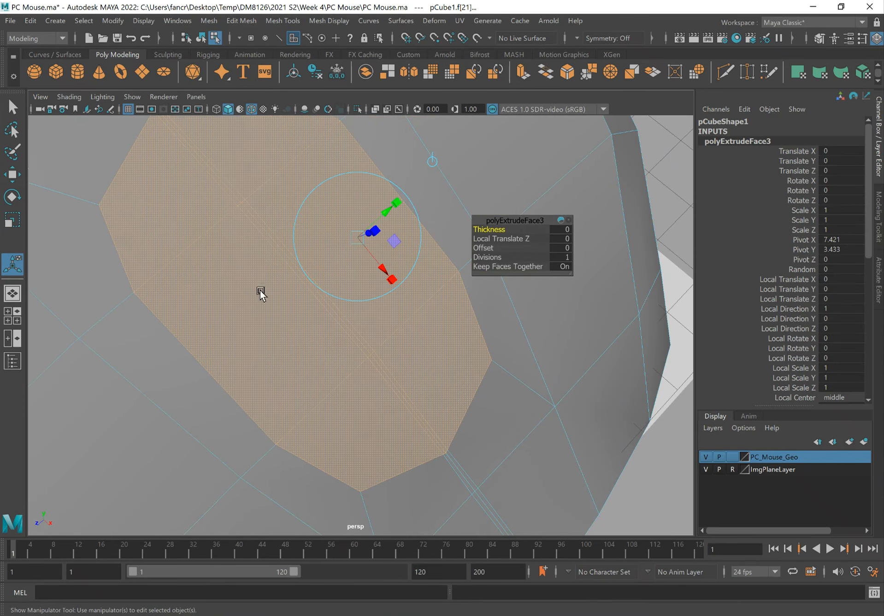
pyautogui.click(434, 162)
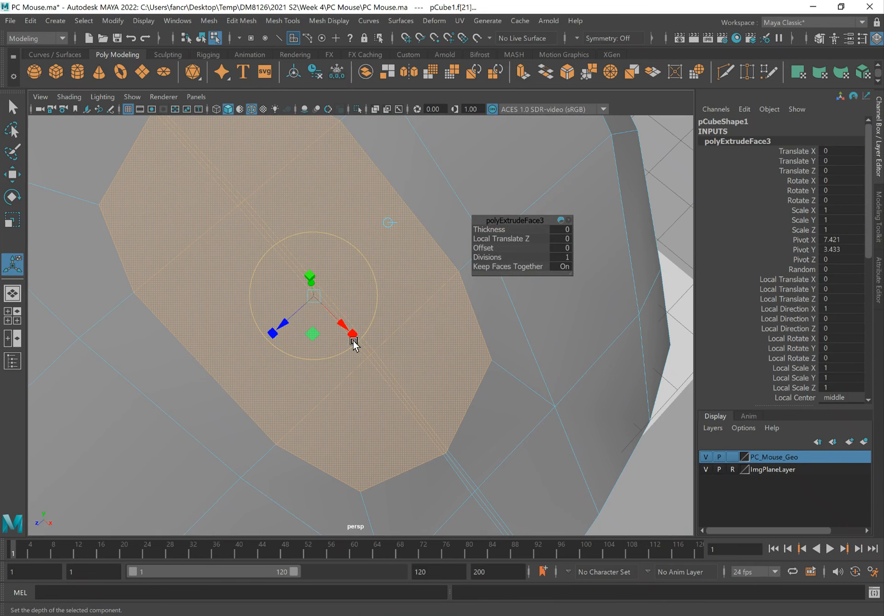
pyautogui.moveTo(355, 335); pyautogui.dragTo(354, 336)
pyautogui.moveTo(351, 328); pyautogui.dragTo(351, 328)
pyautogui.moveTo(273, 329); pyautogui.dragTo(276, 331)
# Step: Select the two inner edges at the front end of the scroll wheel inset and adjust their height
pyautogui.keyDown('alt'); pyautogui.moveTo(166, 302); pyautogui.dragTo(294, 332); pyautogui.keyUp('alt')
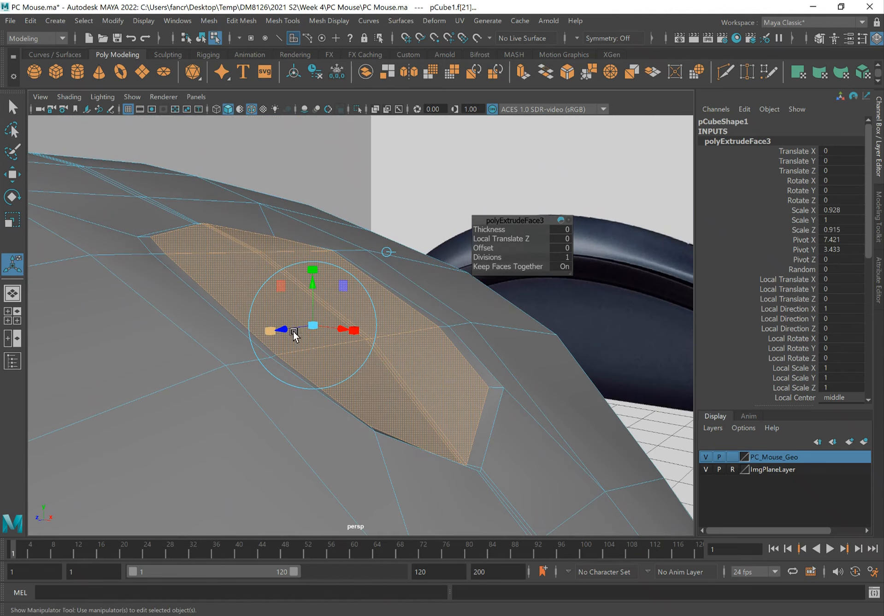
pyautogui.keyDown('alt'); pyautogui.moveTo(401, 392); pyautogui.dragTo(364, 347); pyautogui.keyUp('alt')
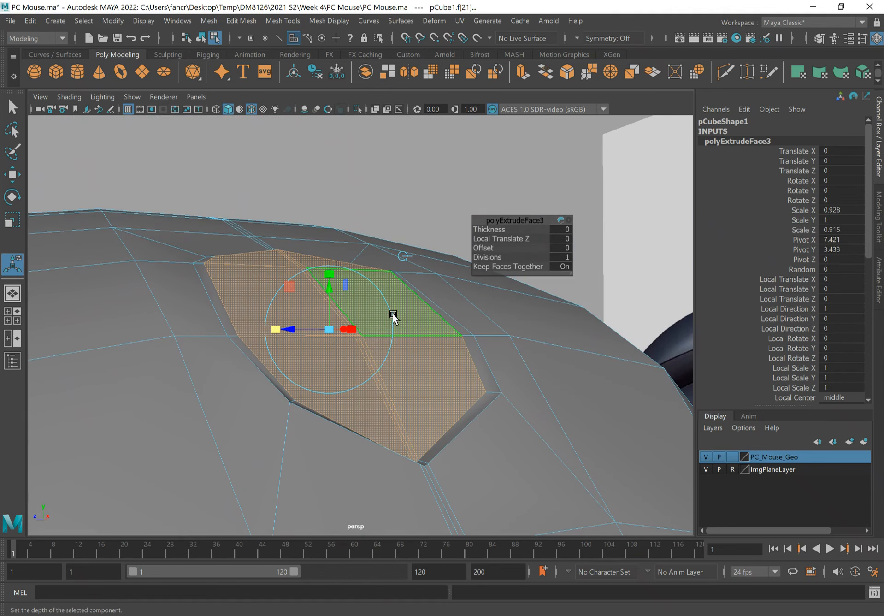
pyautogui.keyDown('alt'); pyautogui.moveTo(433, 431); pyautogui.dragTo(357, 379); pyautogui.keyUp('alt')
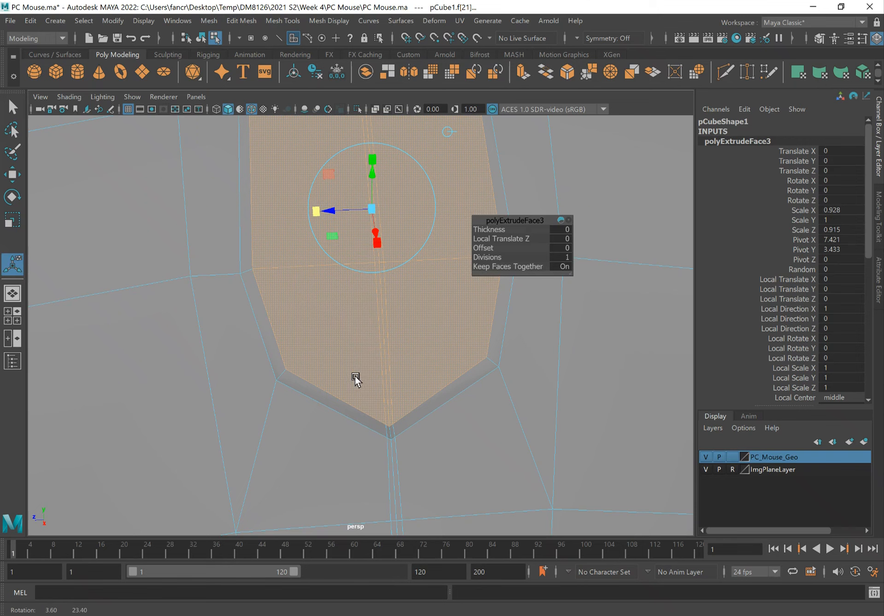
pyautogui.press('q')
pyautogui.moveTo(340, 273); pyautogui.dragTo(342, 249, button='right')
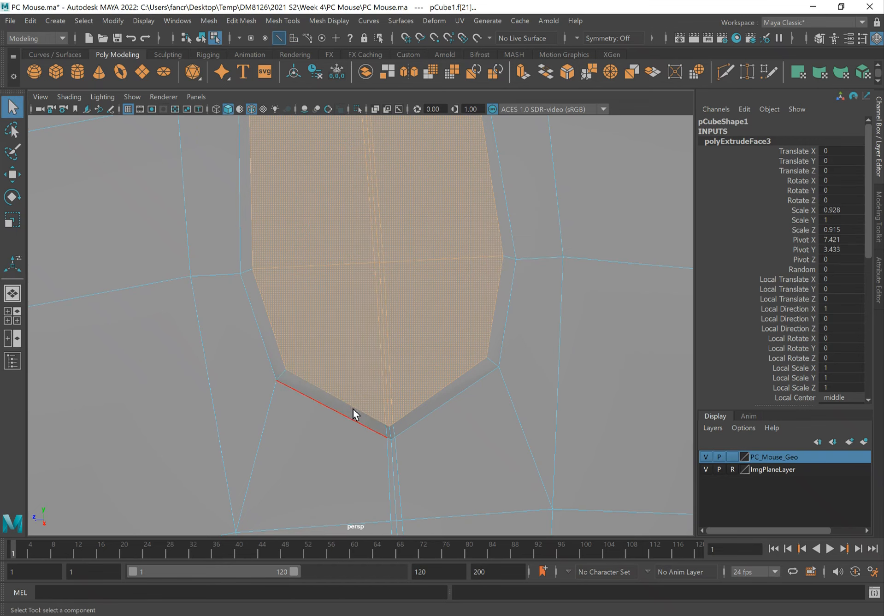
pyautogui.click(359, 409)
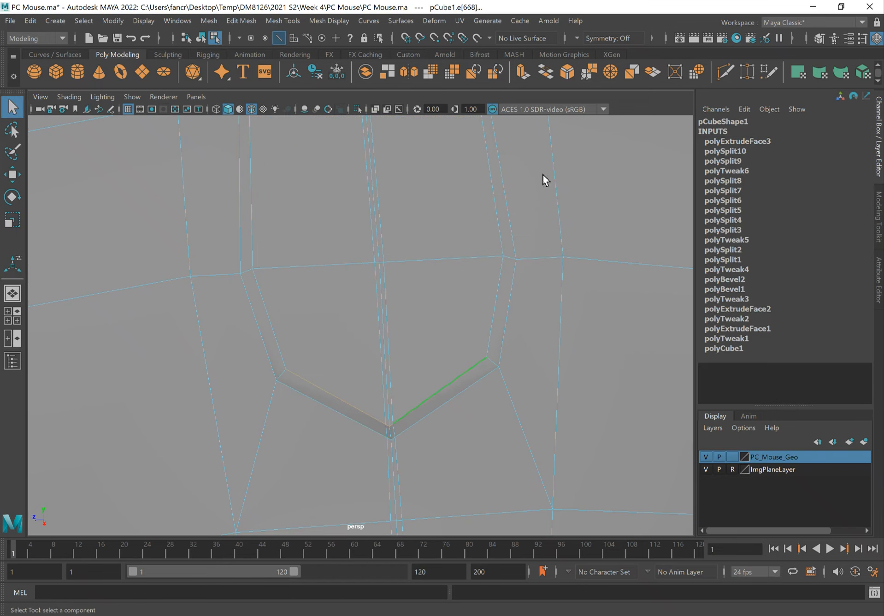
pyautogui.press('f')
pyautogui.keyDown('alt'); pyautogui.moveTo(343, 267); pyautogui.dragTo(404, 268); pyautogui.keyUp('alt')
pyautogui.press('w')
pyautogui.keyDown('alt'); pyautogui.moveTo(522, 312); pyautogui.dragTo(455, 289); pyautogui.keyUp('alt')
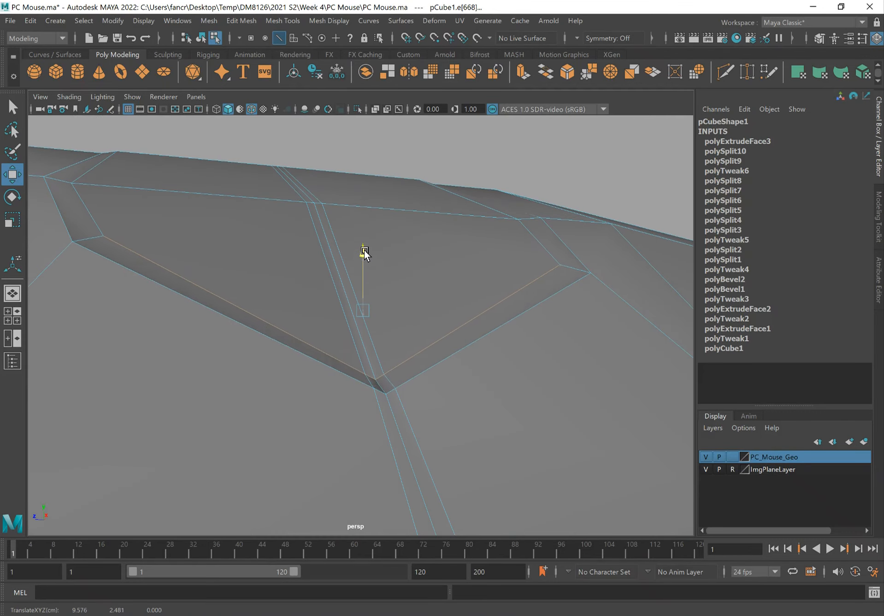
# Step: Select the lengthwise edges beside the centre line inside the scroll wheel inset and set symmetry to Object Z
pyautogui.keyDown('alt'); pyautogui.moveTo(385, 256); pyautogui.dragTo(296, 219); pyautogui.keyUp('alt')
pyautogui.keyDown('alt'); pyautogui.moveTo(296, 219); pyautogui.dragTo(349, 288, button='right'); pyautogui.keyUp('alt')
pyautogui.keyDown('alt'); pyautogui.moveTo(349, 288); pyautogui.dragTo(460, 351, button='middle'); pyautogui.keyUp('alt')
pyautogui.keyDown('alt'); pyautogui.moveTo(291, 257); pyautogui.dragTo(200, 307); pyautogui.keyUp('alt')
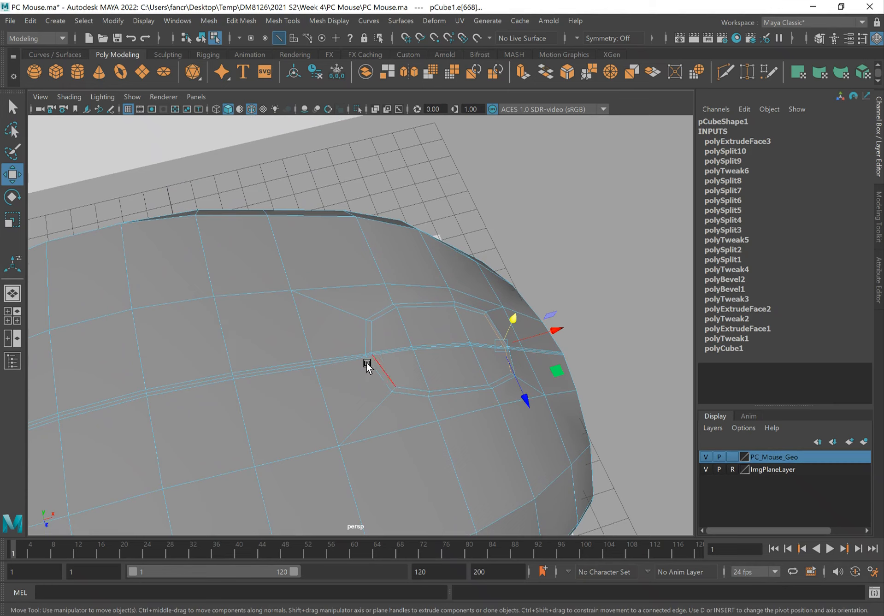
pyautogui.keyDown('alt'); pyautogui.moveTo(366, 371); pyautogui.dragTo(169, 361); pyautogui.keyUp('alt')
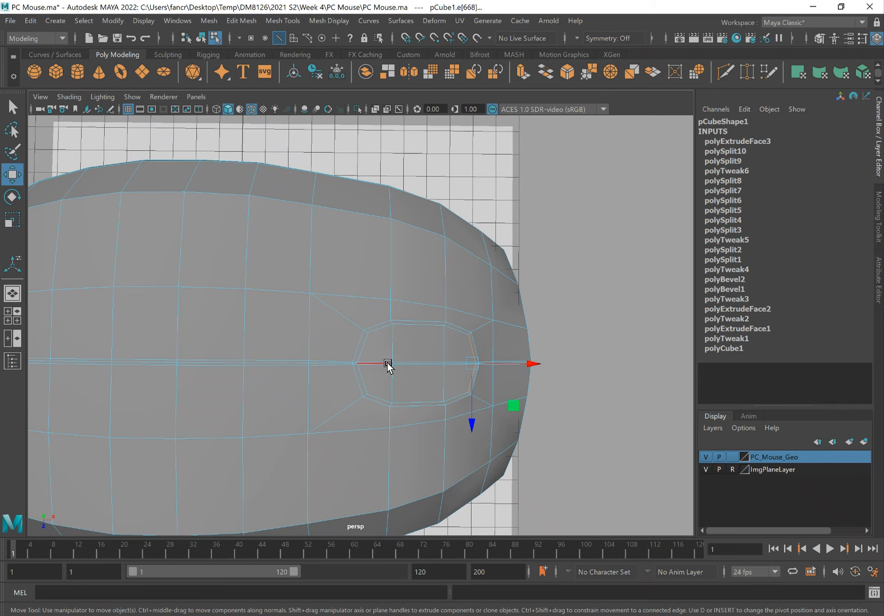
pyautogui.scroll(-3, 407, 369)
pyautogui.scroll(6, 412, 386)
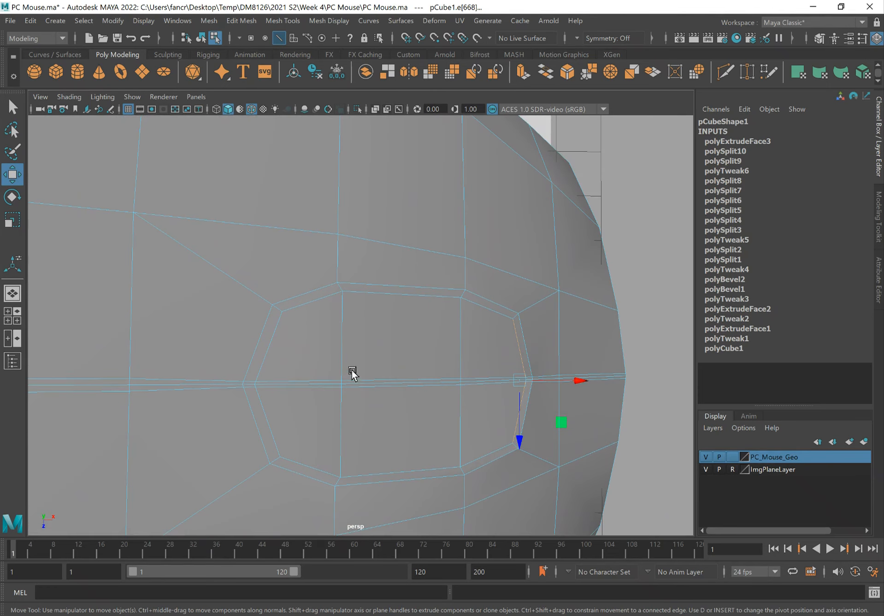
pyautogui.click(272, 378)
pyautogui.keyDown('shift'); pyautogui.click(490, 377); pyautogui.keyUp('shift')
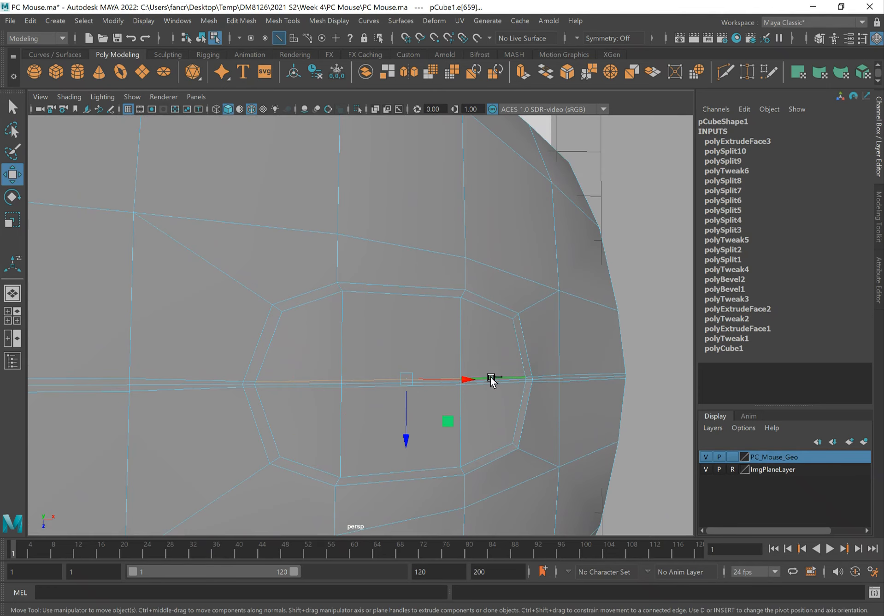
pyautogui.click(577, 39)
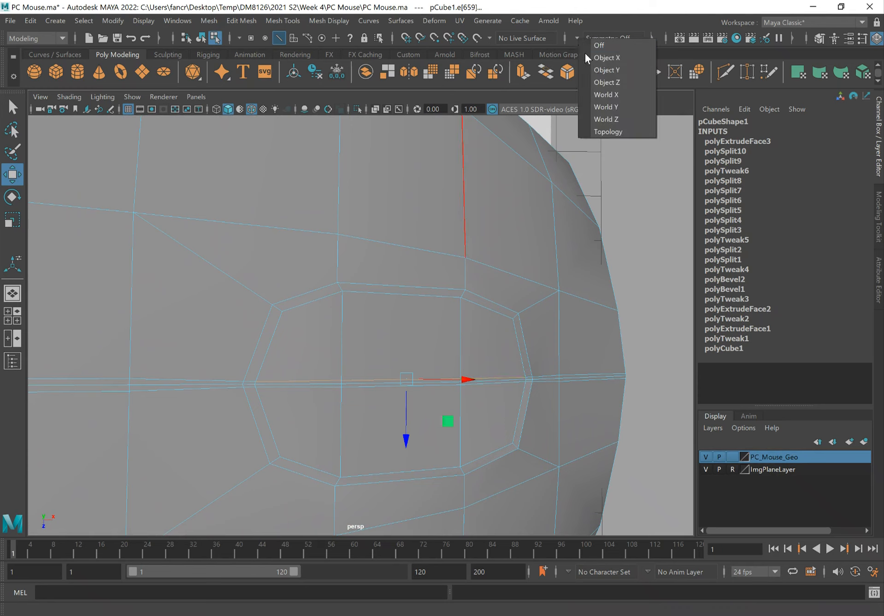
pyautogui.click(612, 78)
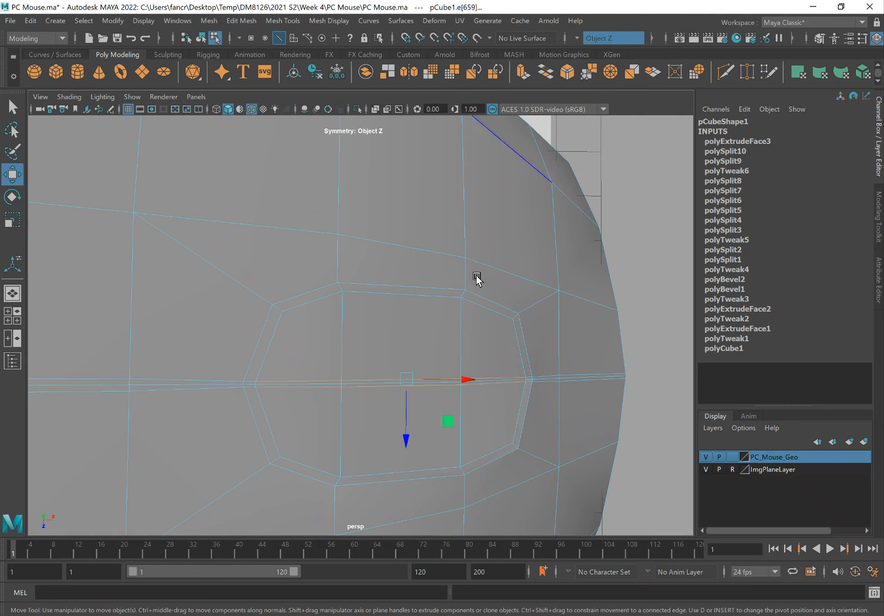
# Step: Adjust the mirrored Z spacing of the selected edges around the centre line inside the scroll wheel inset
pyautogui.moveTo(409, 435); pyautogui.dragTo(410, 435)
pyautogui.hotkey('ctrl', 'z')
pyautogui.keyDown('alt'); pyautogui.moveTo(213, 378); pyautogui.dragTo(336, 397, button='right'); pyautogui.keyUp('alt')
pyautogui.press('q')
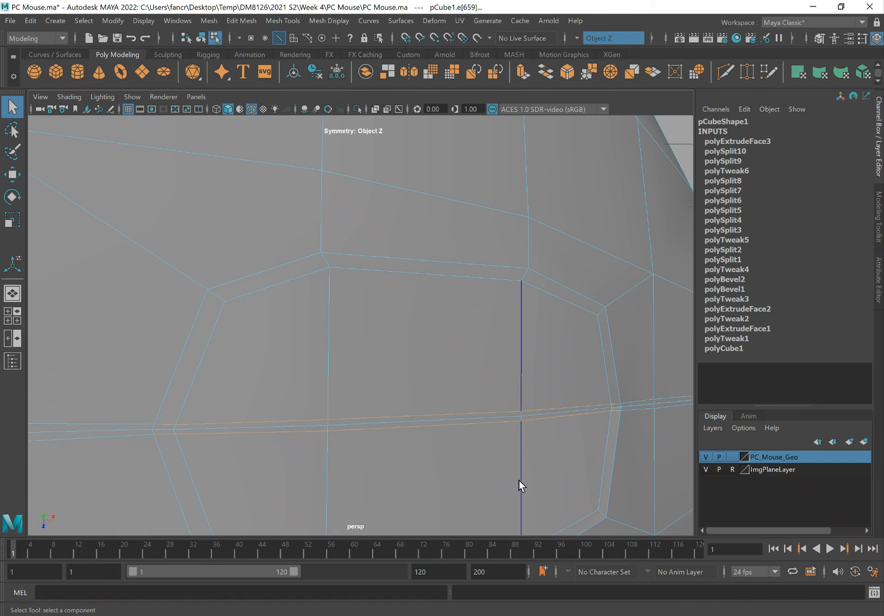
pyautogui.press('w')
pyautogui.moveTo(432, 471); pyautogui.dragTo(433, 467)
# Step: Examine the scroll wheel inset on the model and the scroll wheel rim in the top reference image
pyautogui.keyDown('alt'); pyautogui.moveTo(516, 346); pyautogui.dragTo(426, 338, button='right'); pyautogui.keyUp('alt')
pyautogui.keyDown('alt'); pyautogui.moveTo(382, 337); pyautogui.dragTo(432, 335, button='middle'); pyautogui.keyUp('alt')
pyautogui.keyDown('alt'); pyautogui.moveTo(432, 335); pyautogui.dragTo(429, 335, button='right'); pyautogui.keyUp('alt')
pyautogui.moveTo(427, 334)
pyautogui.keyDown('alt'); pyautogui.mouseDown()
pyautogui.moveTo(419, 318)
pyautogui.moveTo(411, 330)
pyautogui.moveTo(422, 330)
pyautogui.moveTo(417, 324)
pyautogui.mouseUp(); pyautogui.keyUp('alt')
pyautogui.press('q')
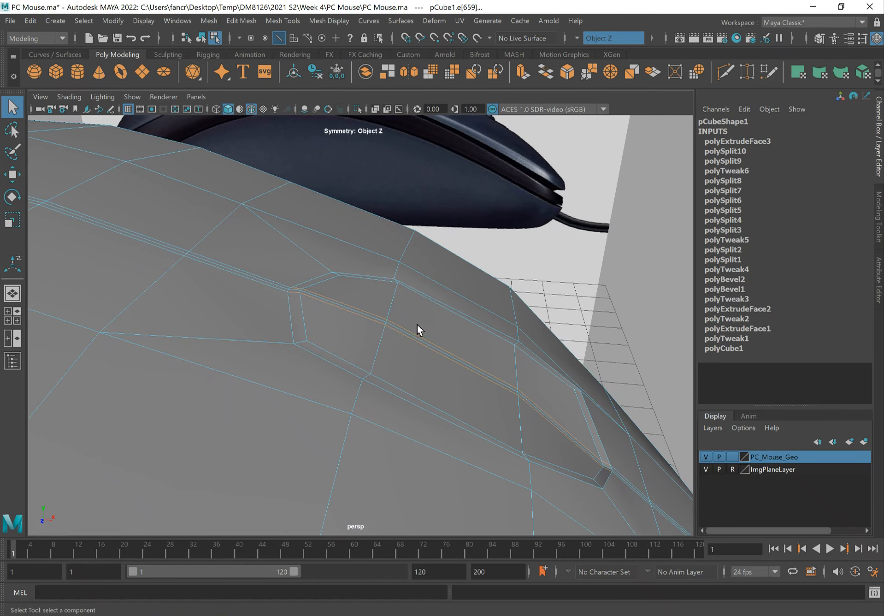
pyautogui.moveTo(352, 273); pyautogui.dragTo(350, 306, button='right')
pyautogui.keyDown('alt'); pyautogui.moveTo(338, 303); pyautogui.dragTo(299, 317); pyautogui.keyUp('alt')
pyautogui.keyDown('alt'); pyautogui.moveTo(412, 333); pyautogui.dragTo(304, 348, button='right'); pyautogui.keyUp('alt')
pyautogui.keyDown('alt'); pyautogui.moveTo(335, 373); pyautogui.dragTo(331, 164, button='middle'); pyautogui.keyUp('alt')
pyautogui.keyDown('alt'); pyautogui.moveTo(432, 441); pyautogui.dragTo(445, 310, button='middle'); pyautogui.keyUp('alt')
pyautogui.keyDown('alt'); pyautogui.moveTo(445, 311); pyautogui.dragTo(409, 310); pyautogui.keyUp('alt')
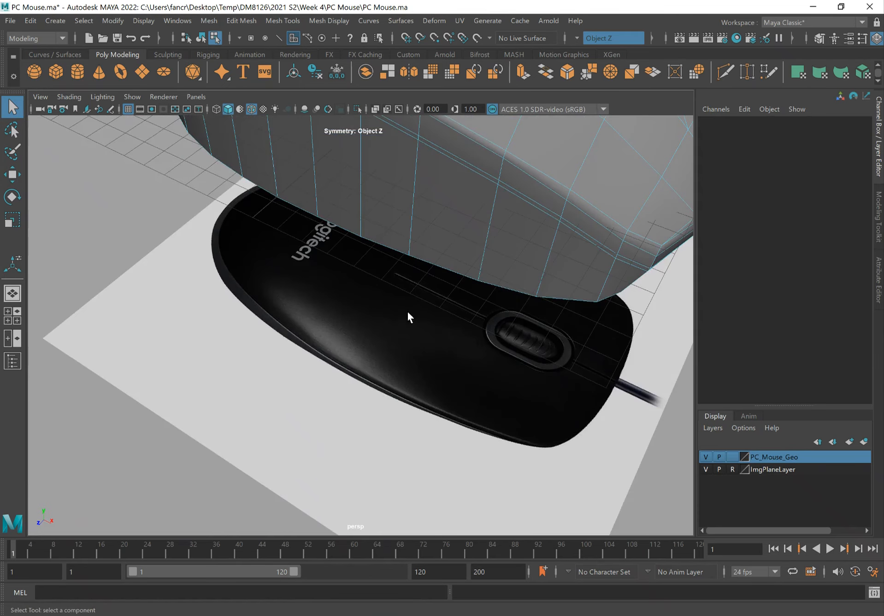
# Step: Examine the groove behind the scroll wheel in the top reference image and the matching centre line edges on the model
pyautogui.keyDown('alt'); pyautogui.moveTo(408, 315); pyautogui.dragTo(625, 379, button='right'); pyautogui.keyUp('alt')
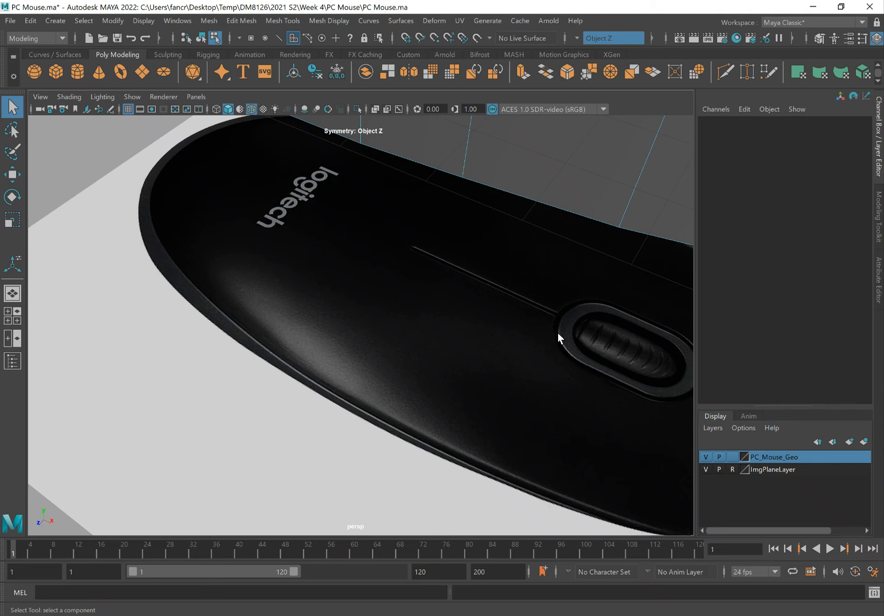
pyautogui.keyDown('alt'); pyautogui.moveTo(605, 357); pyautogui.dragTo(525, 352); pyautogui.keyUp('alt')
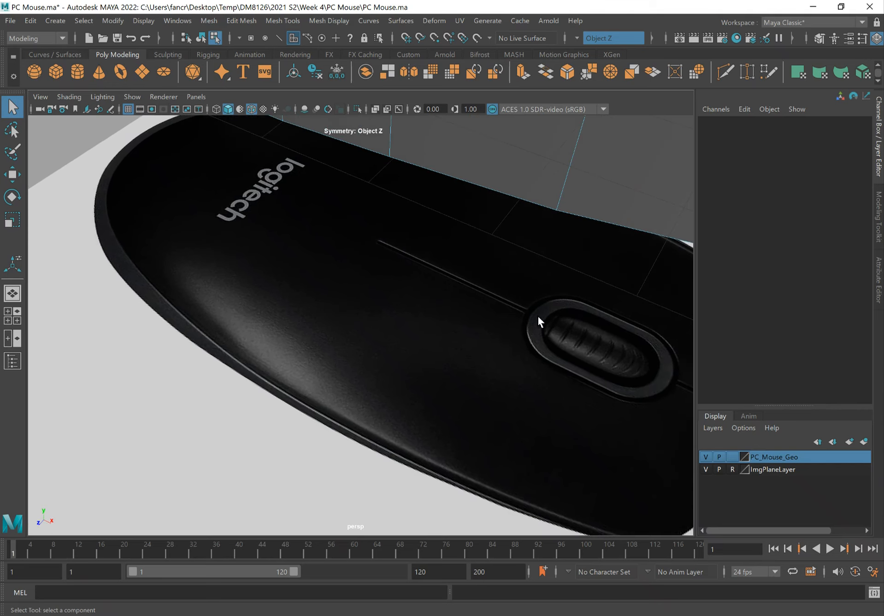
pyautogui.keyDown('alt'); pyautogui.moveTo(647, 359); pyautogui.dragTo(599, 349); pyautogui.keyUp('alt')
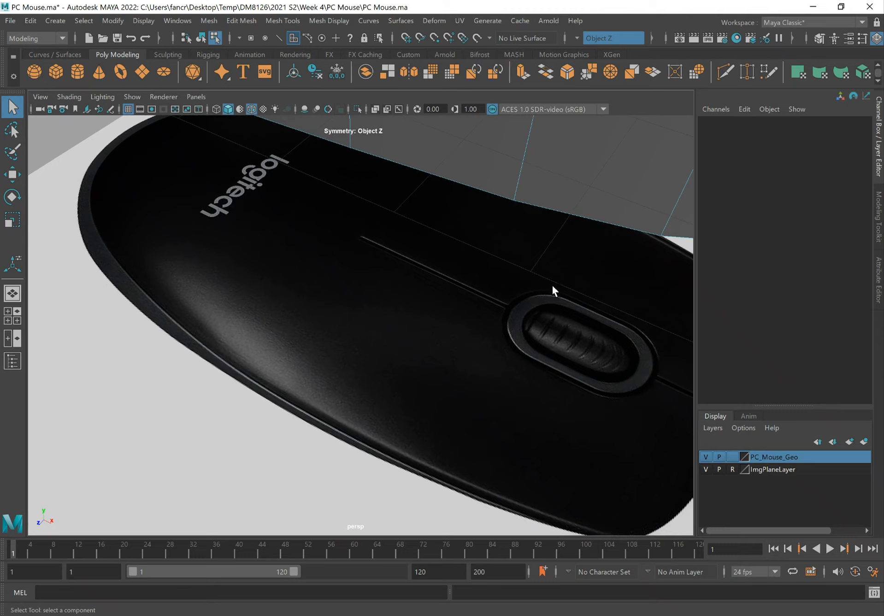
pyautogui.keyDown('alt'); pyautogui.moveTo(438, 272); pyautogui.dragTo(450, 286, button='middle'); pyautogui.keyUp('alt')
pyautogui.keyDown('alt'); pyautogui.moveTo(450, 286); pyautogui.dragTo(433, 182, button='right'); pyautogui.keyUp('alt')
pyautogui.keyDown('alt'); pyautogui.moveTo(433, 183); pyautogui.dragTo(462, 157); pyautogui.keyUp('alt')
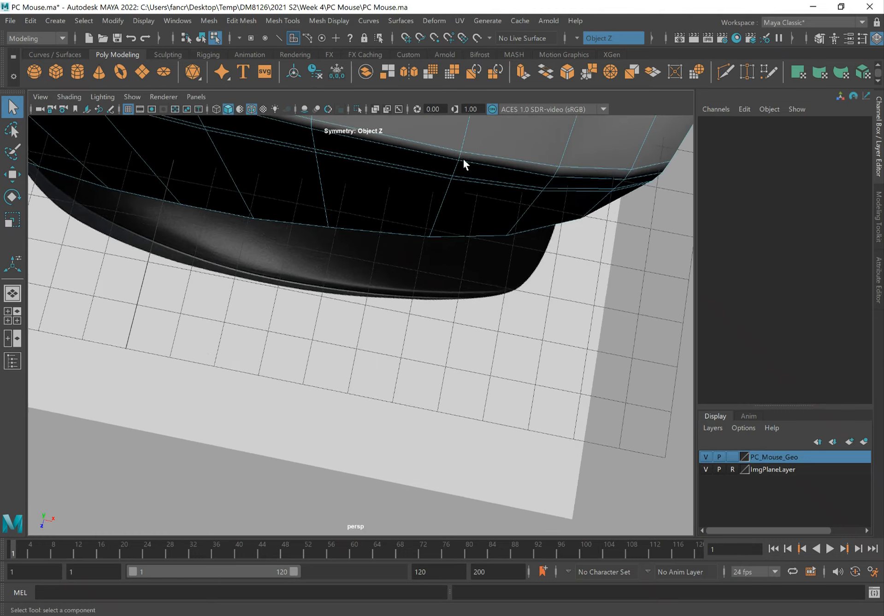
pyautogui.keyDown('alt'); pyautogui.moveTo(462, 156); pyautogui.dragTo(516, 326, button='middle'); pyautogui.keyUp('alt')
pyautogui.keyDown('alt'); pyautogui.moveTo(516, 326); pyautogui.dragTo(491, 248, button='right'); pyautogui.keyUp('alt')
pyautogui.keyDown('alt'); pyautogui.moveTo(491, 248); pyautogui.dragTo(464, 290); pyautogui.keyUp('alt')
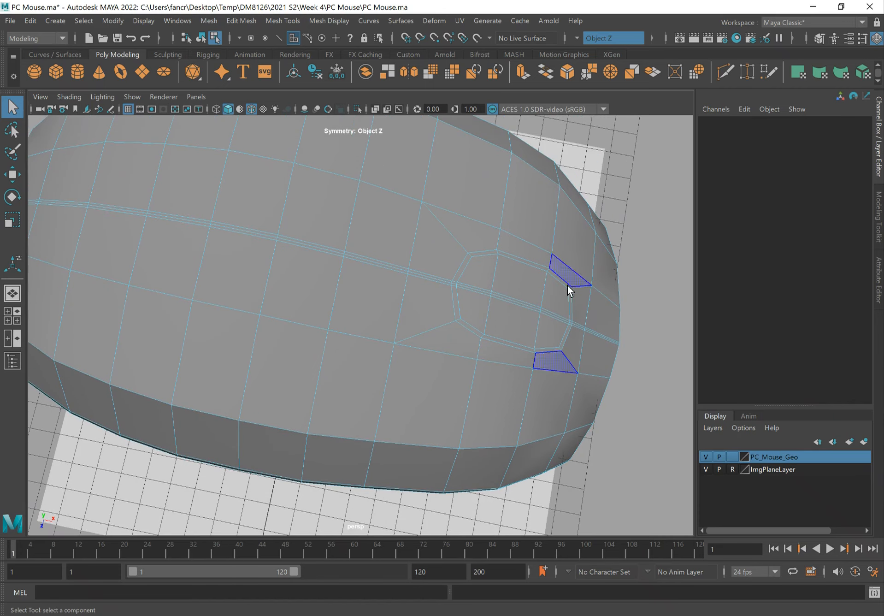
pyautogui.keyDown('alt'); pyautogui.moveTo(587, 340); pyautogui.dragTo(266, 306); pyautogui.keyUp('alt')
# Step: Switch to the top view and turn on X-Ray shading to compare the model's centre line with the groove in the reference image
pyautogui.press('space')
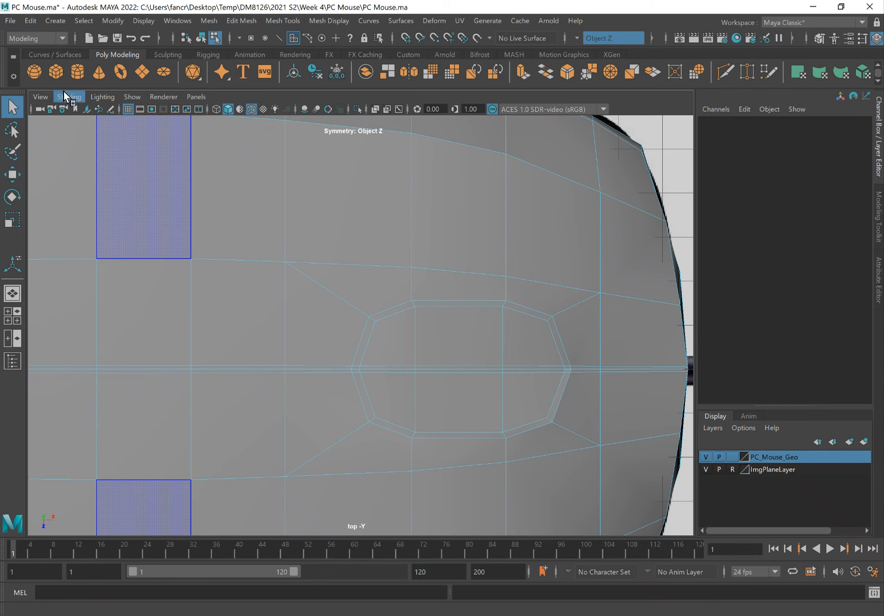
pyautogui.click(41, 97)
pyautogui.moveTo(77, 92)
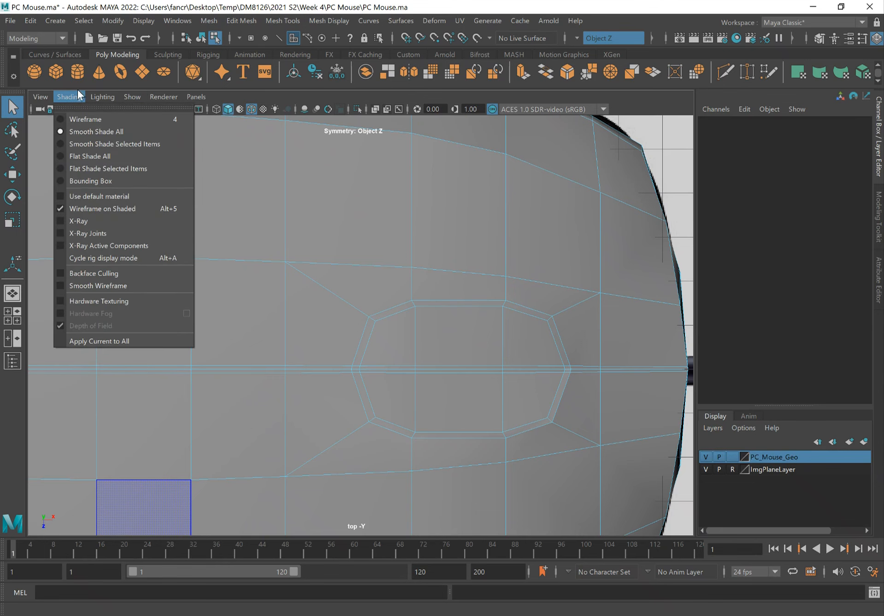
pyautogui.click(83, 221)
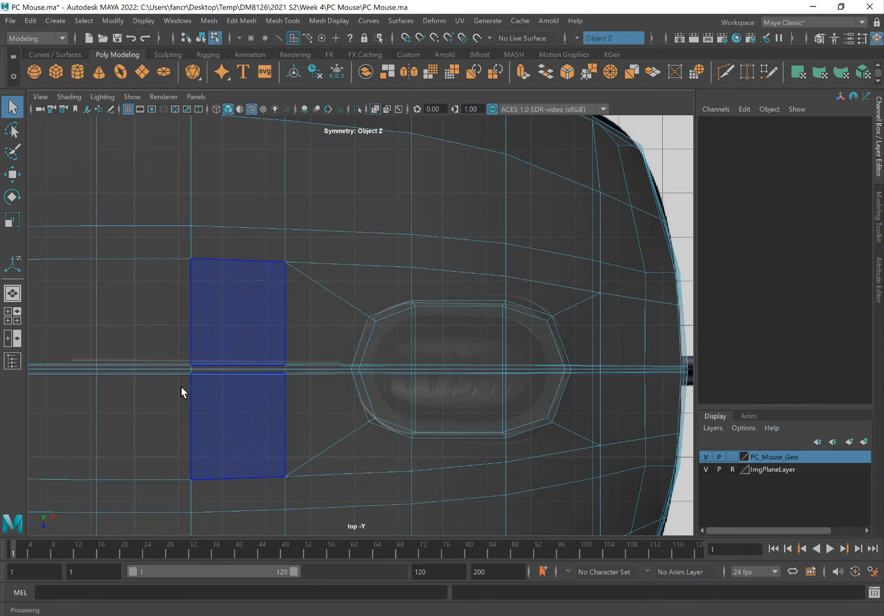
pyautogui.keyDown('alt'); pyautogui.moveTo(181, 392); pyautogui.dragTo(308, 388, button='middle'); pyautogui.keyUp('alt')
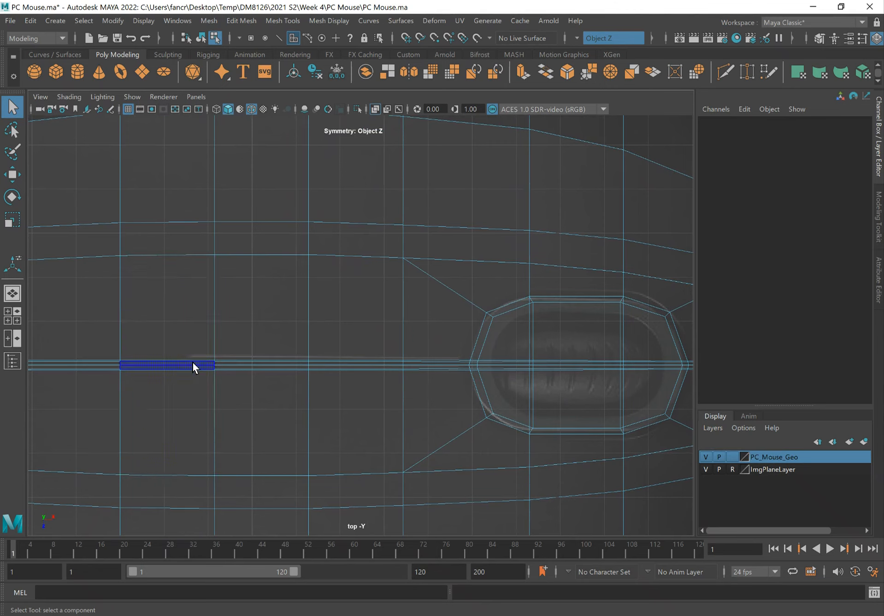
pyautogui.keyDown('alt'); pyautogui.moveTo(201, 355); pyautogui.dragTo(378, 337, button='middle'); pyautogui.keyUp('alt')
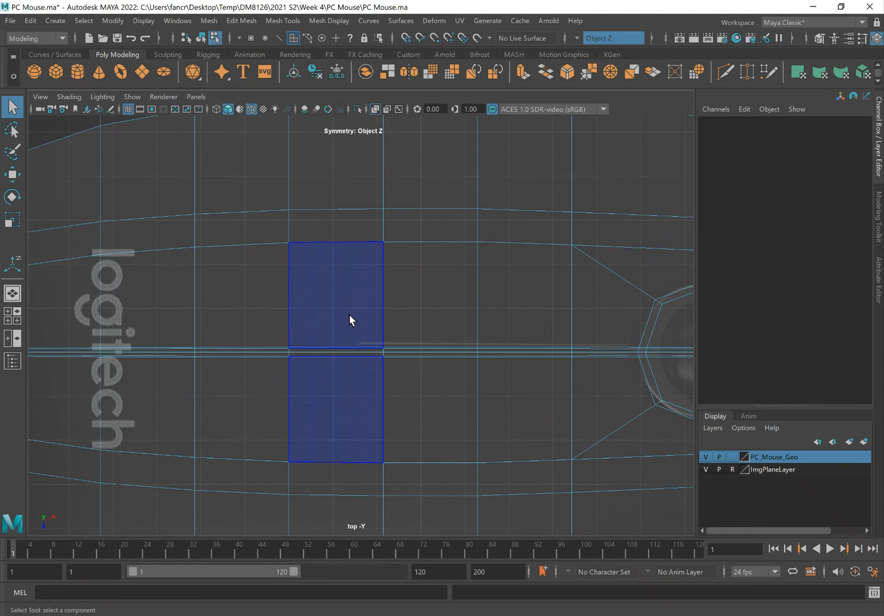
# Step: Move the cross edge ahead of the logo along X to line up with the start of the reference seam line
pyautogui.moveTo(348, 277); pyautogui.dragTo(402, 251, button='right')
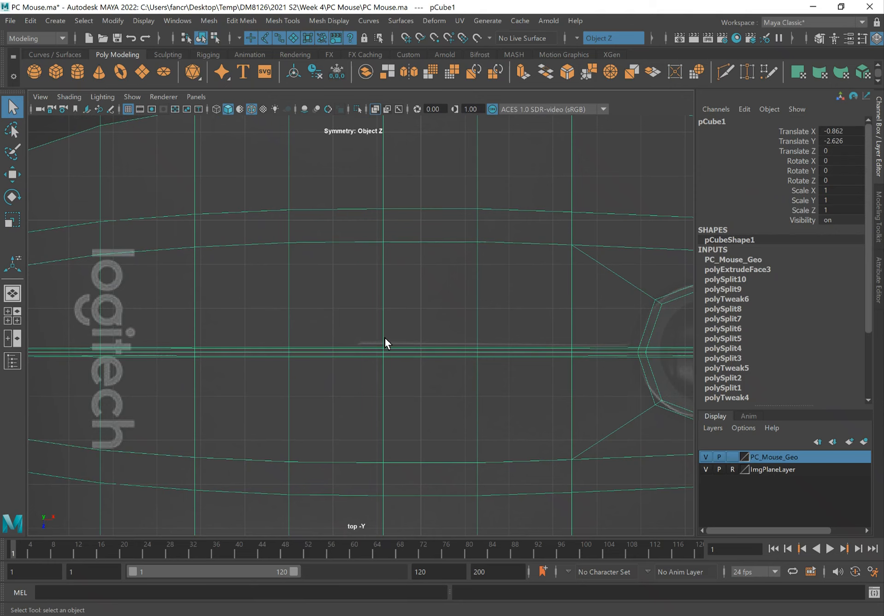
pyautogui.moveTo(388, 273); pyautogui.dragTo(390, 247, button='right')
pyautogui.click(384, 295)
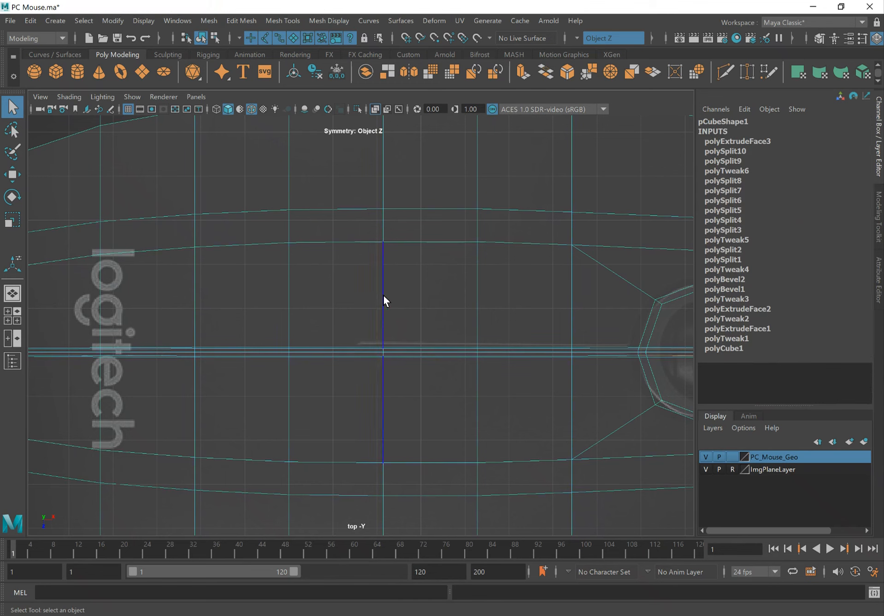
pyautogui.press('w')
pyautogui.moveTo(442, 187); pyautogui.dragTo(420, 190)
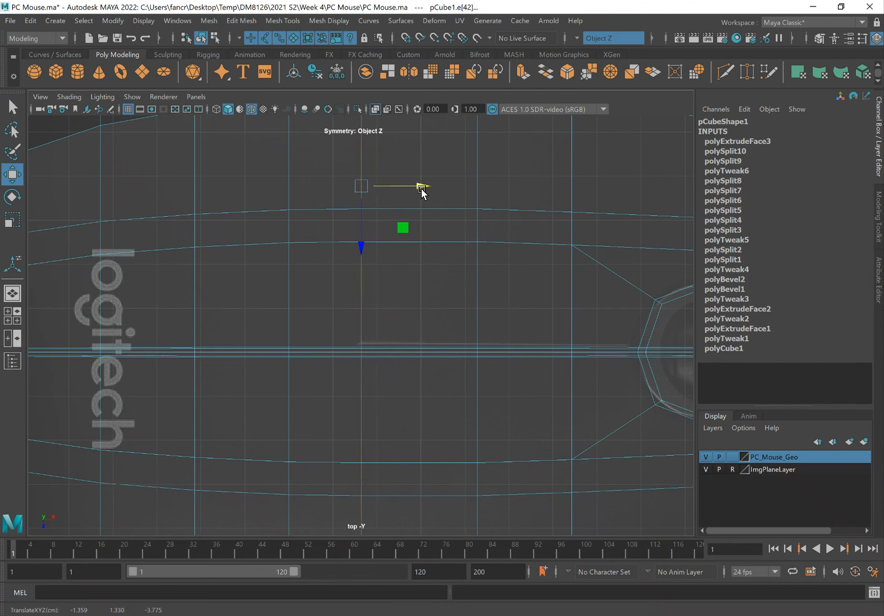
pyautogui.press('q')
# Step: Select the narrow centre strip faces from the moved edge forward, including the ring of faces around the scroll wheel
pyautogui.keyDown('alt'); pyautogui.moveTo(355, 360); pyautogui.dragTo(556, 399, button='right'); pyautogui.keyUp('alt')
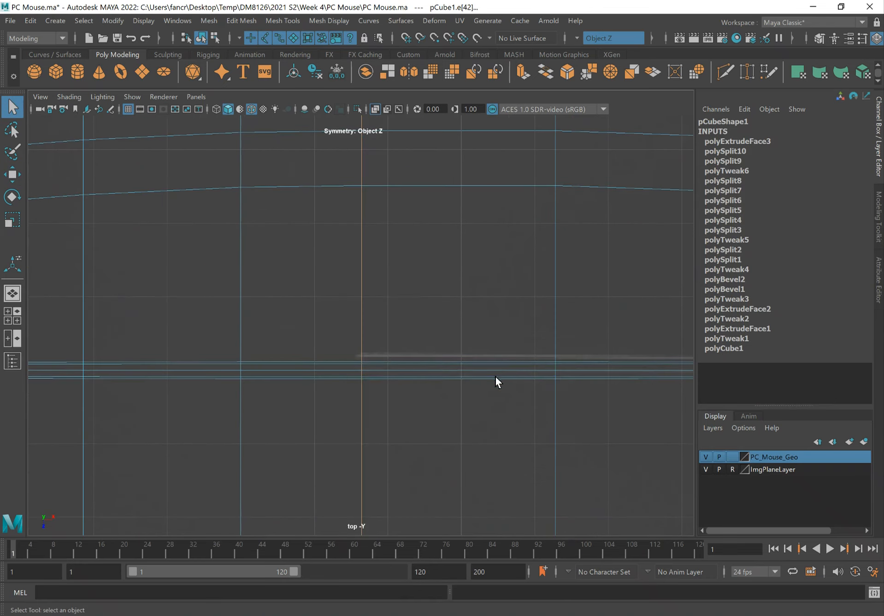
pyautogui.moveTo(368, 346); pyautogui.dragTo(377, 367, button='right')
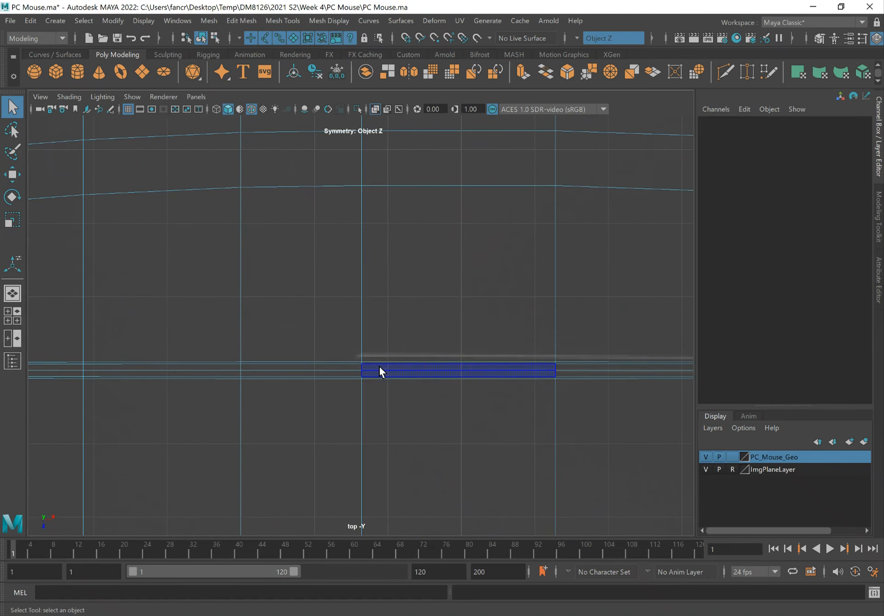
pyautogui.click(379, 369)
pyautogui.keyDown('alt'); pyautogui.moveTo(562, 378); pyautogui.dragTo(396, 382, button='middle'); pyautogui.keyUp('alt')
pyautogui.keyDown('shift'); pyautogui.click(473, 378); pyautogui.keyUp('shift')
pyautogui.keyDown('alt'); pyautogui.moveTo(611, 406); pyautogui.dragTo(465, 407, button='middle'); pyautogui.keyUp('alt')
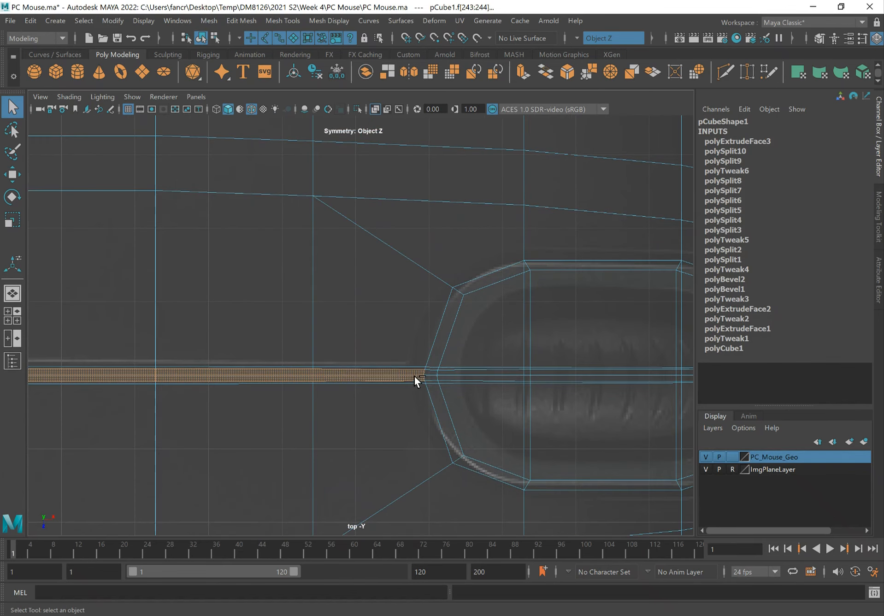
pyautogui.keyDown('shift'); pyautogui.click(481, 287); pyautogui.keyUp('shift')
pyautogui.keyDown('alt'); pyautogui.moveTo(536, 324); pyautogui.dragTo(320, 355, button='middle'); pyautogui.keyUp('alt')
pyautogui.keyDown('alt'); pyautogui.moveTo(649, 364); pyautogui.dragTo(373, 373, button='middle'); pyautogui.keyUp('alt')
pyautogui.scroll(2, 373, 373)
pyautogui.keyDown('shift'); pyautogui.click(459, 372); pyautogui.keyUp('shift')
pyautogui.keyDown('shift'); pyautogui.click(495, 367); pyautogui.keyUp('shift')
# Step: In the perspective view, add the narrow seam faces running down the front of the mouse to the selection
pyautogui.press('space')
pyautogui.moveTo(496, 368); pyautogui.dragTo(367, 335)
pyautogui.keyDown('alt'); pyautogui.moveTo(389, 370); pyautogui.dragTo(387, 368); pyautogui.keyUp('alt')
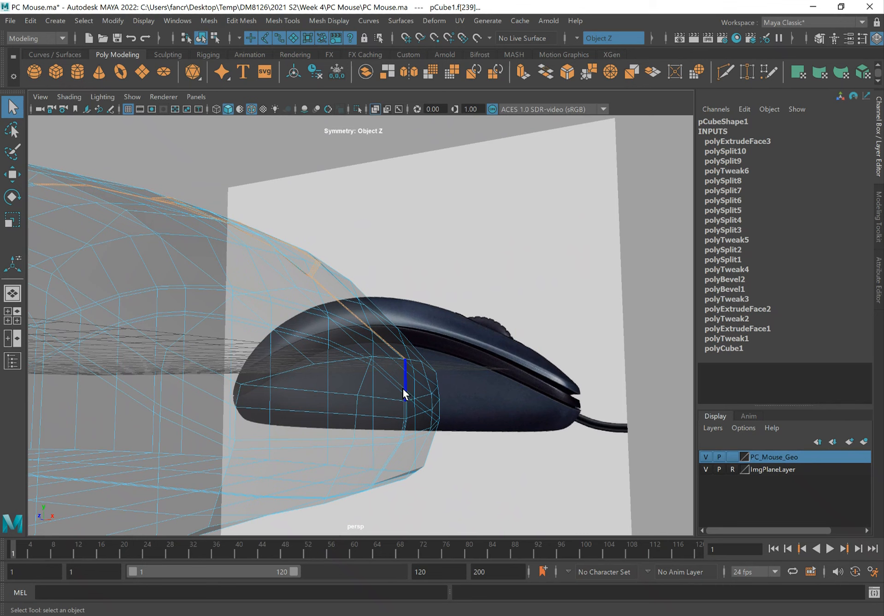
pyautogui.keyDown('alt'); pyautogui.moveTo(406, 380); pyautogui.dragTo(355, 395); pyautogui.keyUp('alt')
pyautogui.scroll(3, 356, 394)
pyautogui.keyDown('shift'); pyautogui.click(266, 434); pyautogui.keyUp('shift')
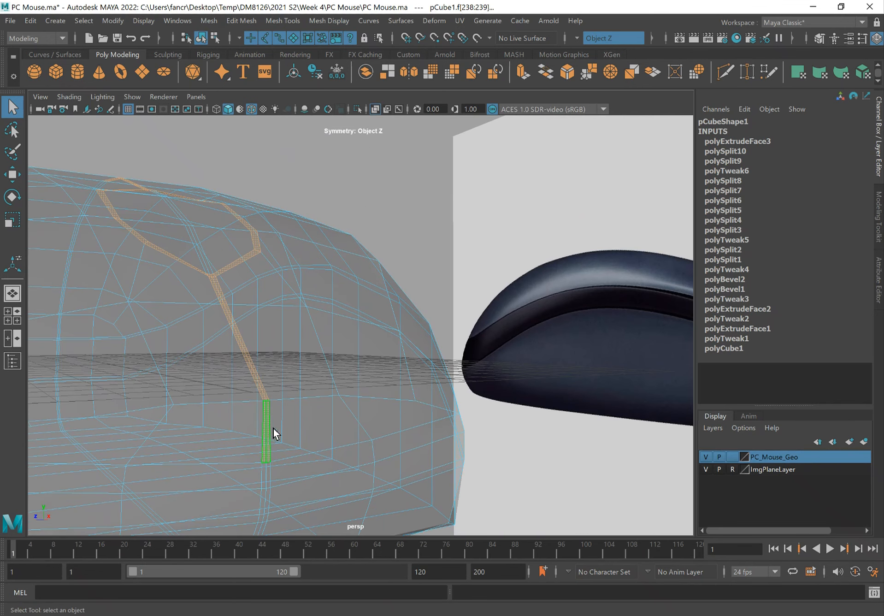
pyautogui.keyDown('alt'); pyautogui.moveTo(323, 437); pyautogui.dragTo(330, 398); pyautogui.keyUp('alt')
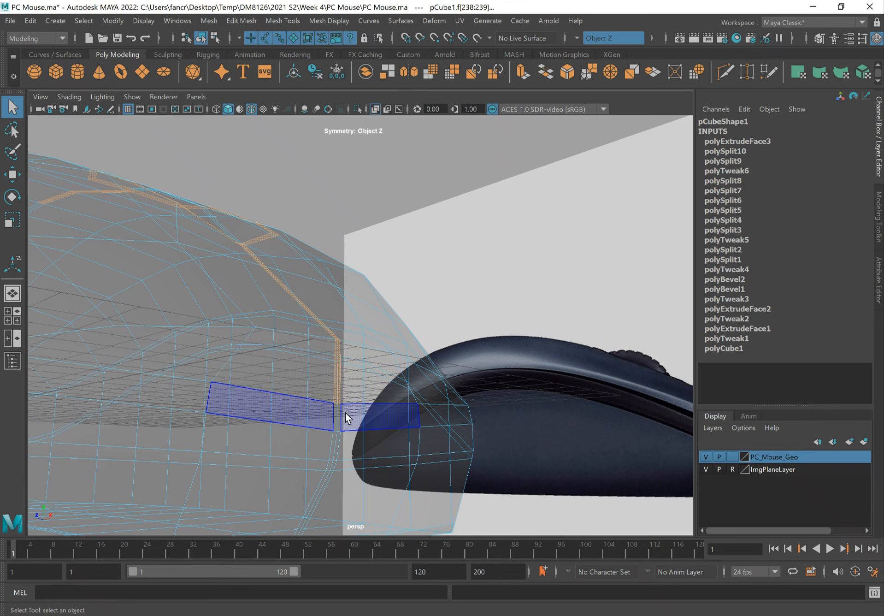
pyautogui.keyDown('shift'); pyautogui.click(339, 415); pyautogui.keyUp('shift')
pyautogui.keyDown('alt'); pyautogui.moveTo(395, 428); pyautogui.dragTo(513, 432); pyautogui.keyUp('alt')
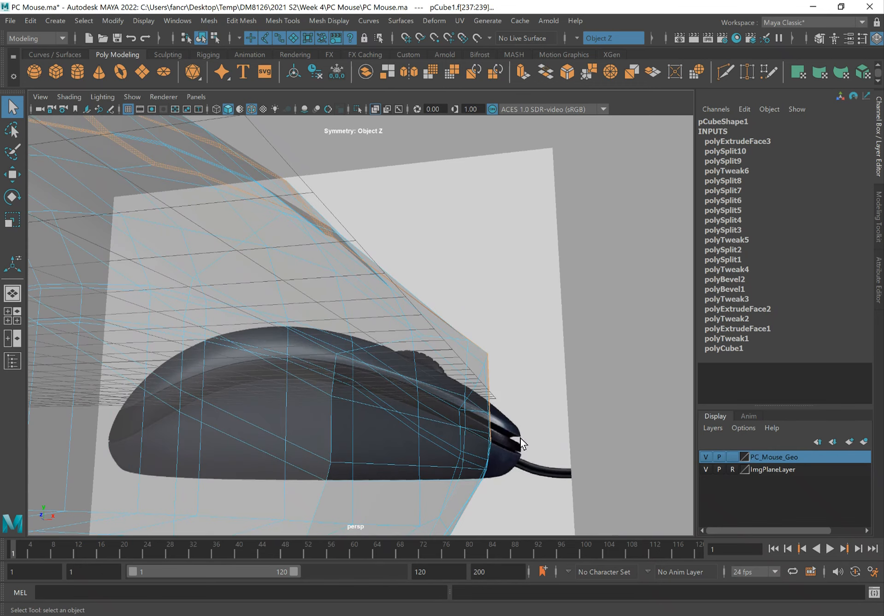
pyautogui.keyDown('alt'); pyautogui.moveTo(383, 389); pyautogui.dragTo(301, 365); pyautogui.keyUp('alt')
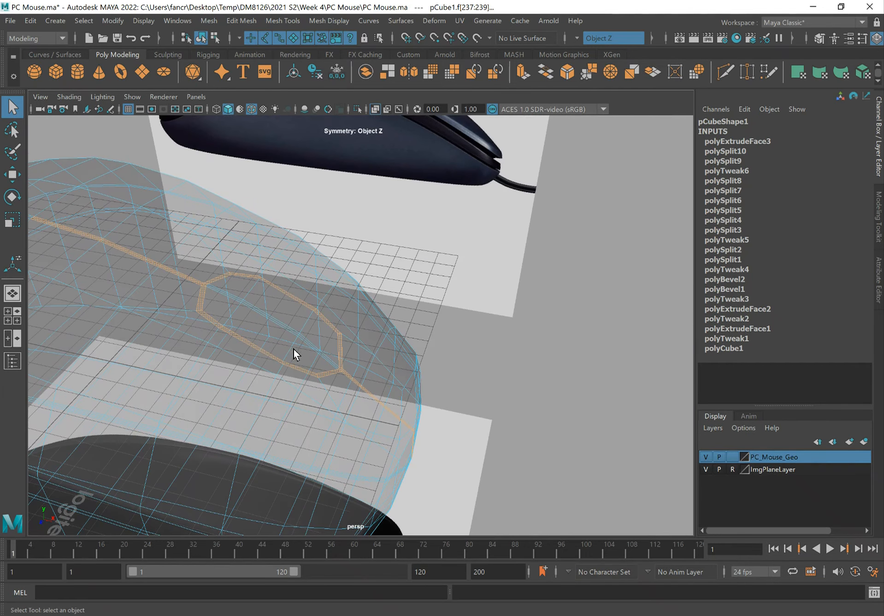
pyautogui.keyDown('alt'); pyautogui.moveTo(361, 371); pyautogui.dragTo(457, 398, button='middle'); pyautogui.keyUp('alt')
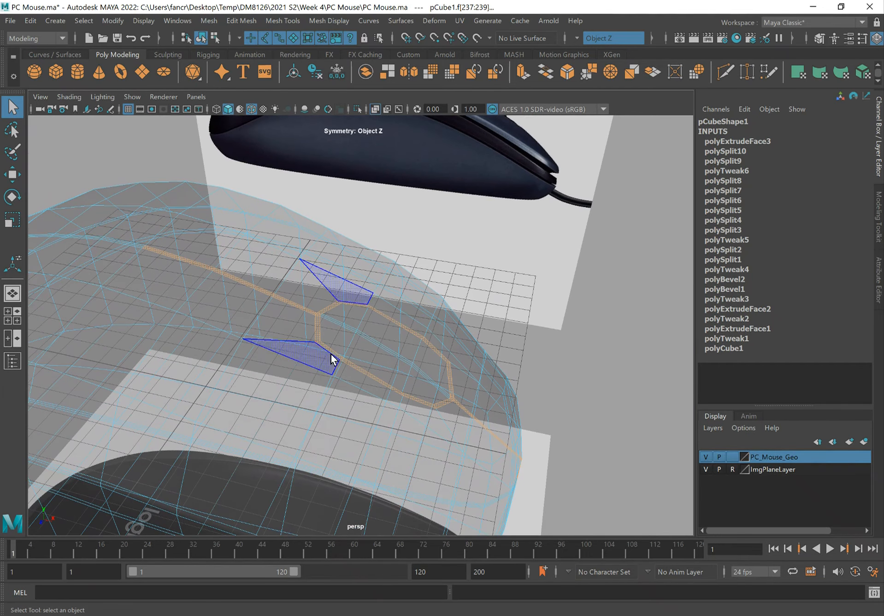
# Step: Extrude the selected seam and wheel ring faces inward with a Local Translate Z of -0.162
pyautogui.keyDown('shift'); pyautogui.moveTo(333, 352); pyautogui.dragTo(335, 357, button='right'); pyautogui.keyUp('shift')
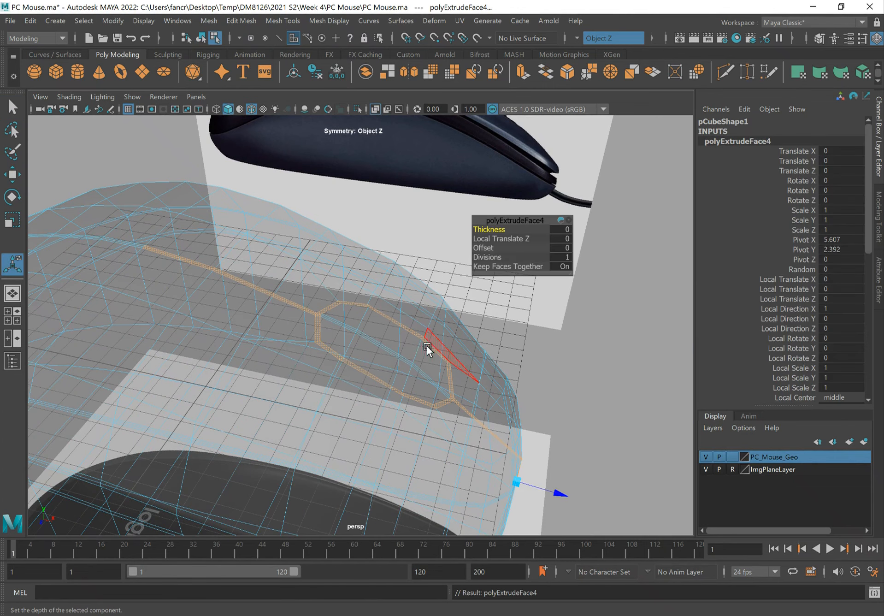
pyautogui.keyDown('alt'); pyautogui.moveTo(442, 371); pyautogui.dragTo(459, 394); pyautogui.keyUp('alt')
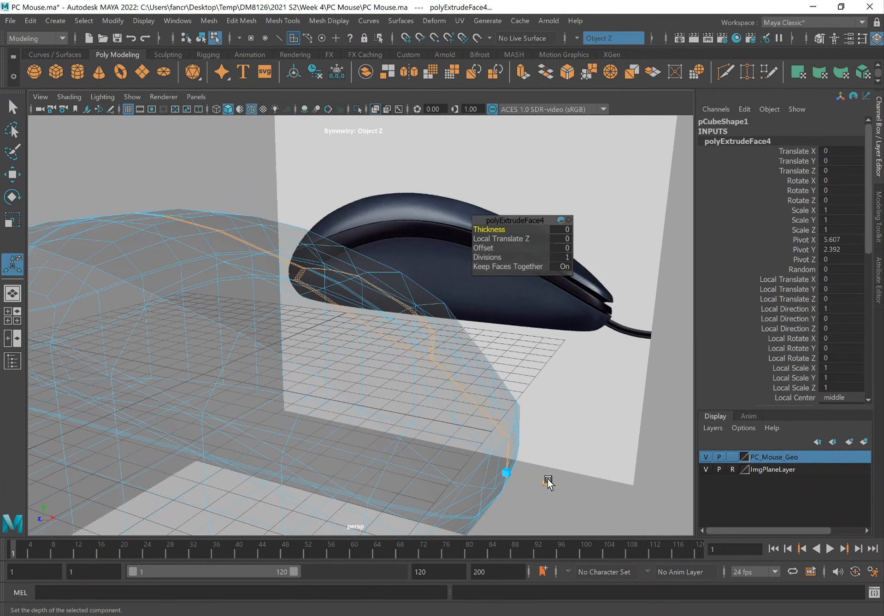
pyautogui.keyDown('alt'); pyautogui.moveTo(552, 446); pyautogui.dragTo(468, 458); pyautogui.keyUp('alt')
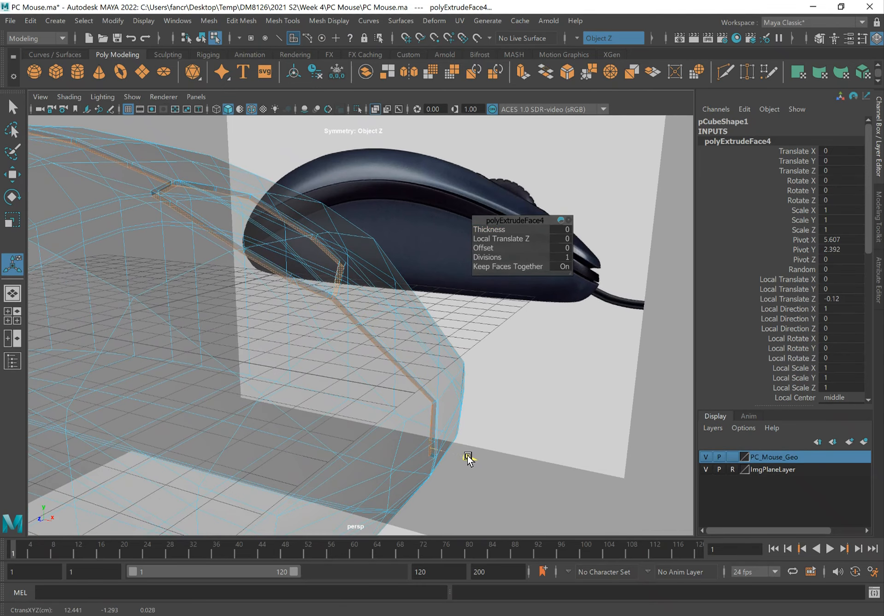
pyautogui.scroll(5, 217, 191)
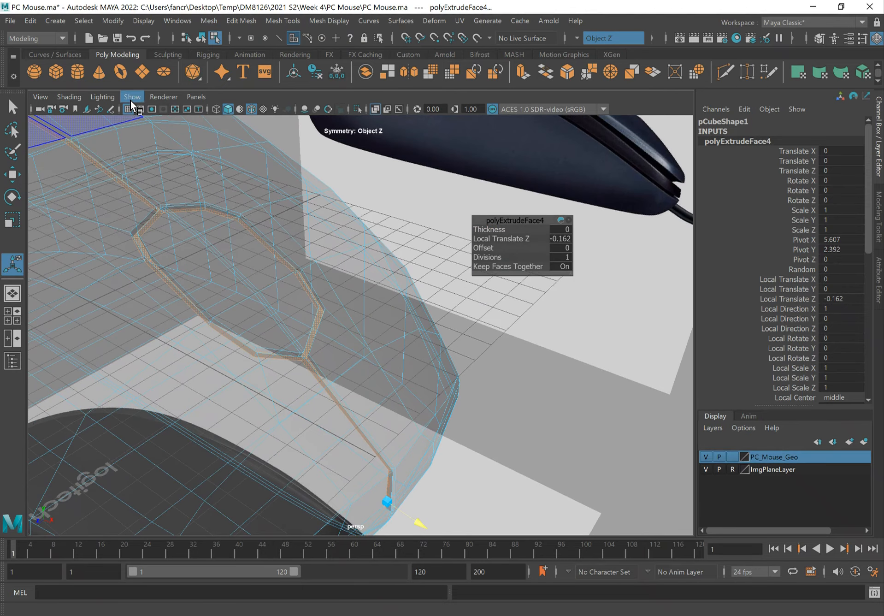
# Step: Turn off X-Ray shading and deepen the groove extrusion to a Local Translate Z of -0.186
pyautogui.click(66, 98)
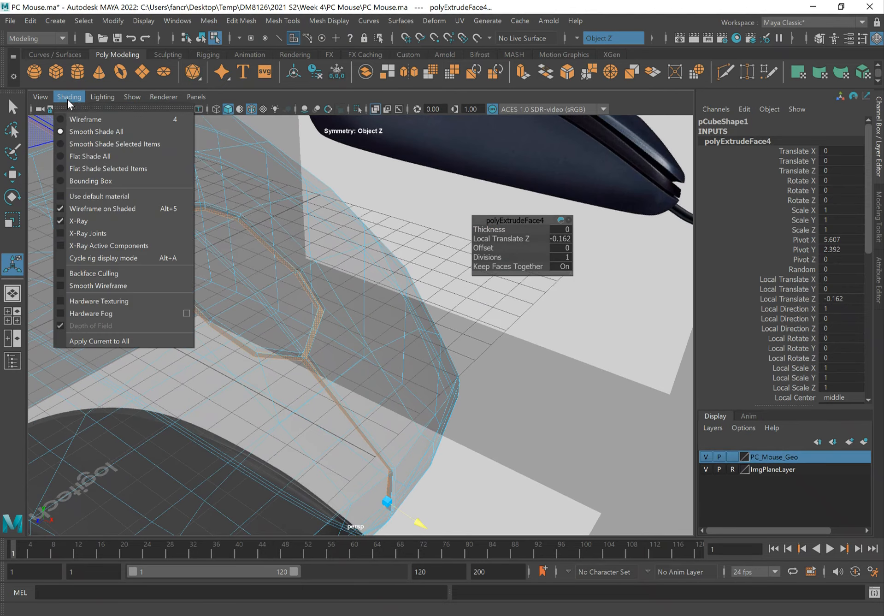
pyautogui.click(94, 218)
pyautogui.keyDown('alt'); pyautogui.moveTo(189, 255); pyautogui.dragTo(282, 385); pyautogui.keyUp('alt')
pyautogui.moveTo(296, 452)
pyautogui.mouseDown()
pyautogui.moveTo(299, 442)
pyautogui.moveTo(328, 473)
pyautogui.moveTo(305, 447)
pyautogui.moveTo(296, 450)
pyautogui.mouseUp()
pyautogui.keyDown('alt'); pyautogui.moveTo(374, 396); pyautogui.dragTo(230, 310); pyautogui.keyUp('alt')
pyautogui.keyDown('alt'); pyautogui.moveTo(294, 308); pyautogui.dragTo(311, 302, button='middle'); pyautogui.keyUp('alt')
pyautogui.keyDown('alt'); pyautogui.moveTo(349, 319); pyautogui.dragTo(328, 312); pyautogui.keyUp('alt')
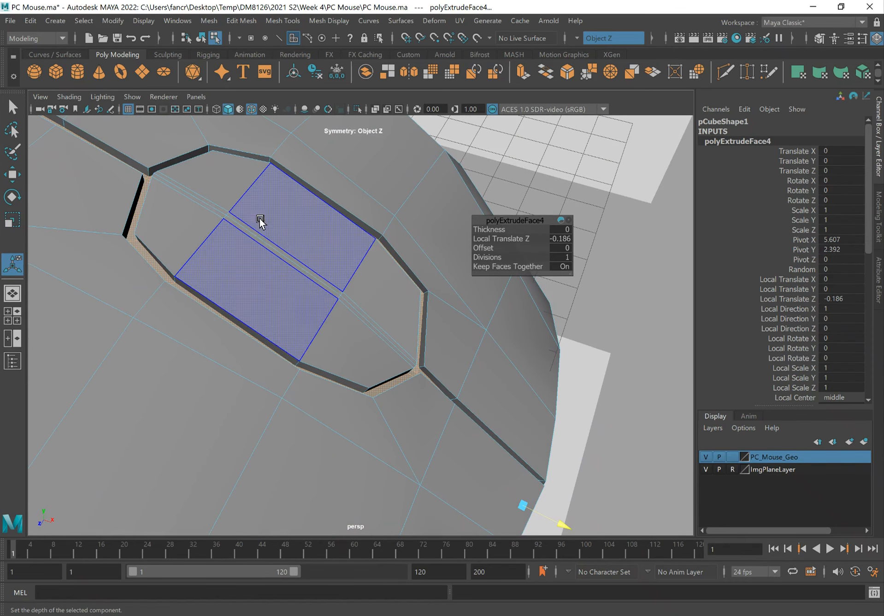
# Step: Select all faces enclosed by the groove around the scroll wheel, including the narrow centre strips
pyautogui.click(217, 187)
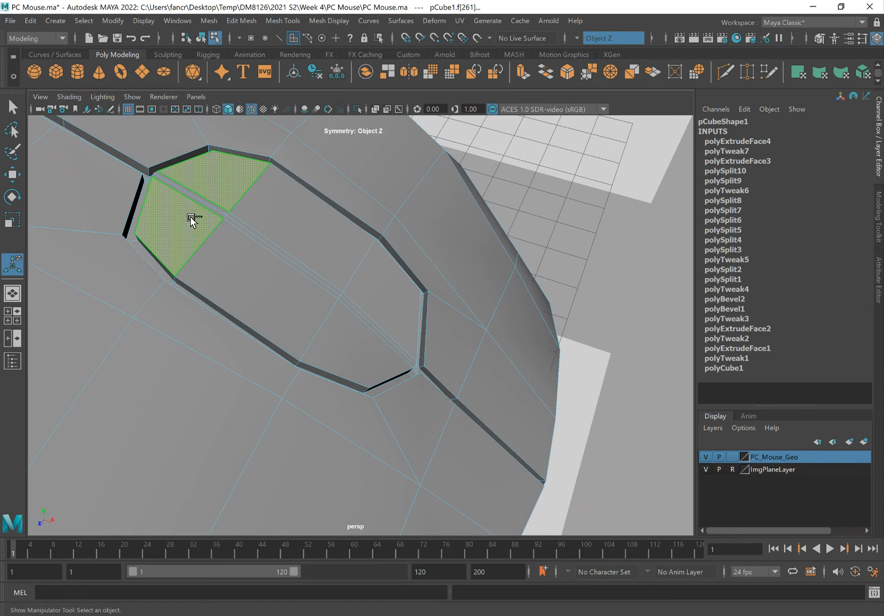
pyautogui.keyDown('ctrl'); pyautogui.keyDown('shift'); pyautogui.click(218, 205); pyautogui.keyUp('shift'); pyautogui.keyUp('ctrl')
pyautogui.keyDown('ctrl'); pyautogui.click(278, 231); pyautogui.keyUp('ctrl')
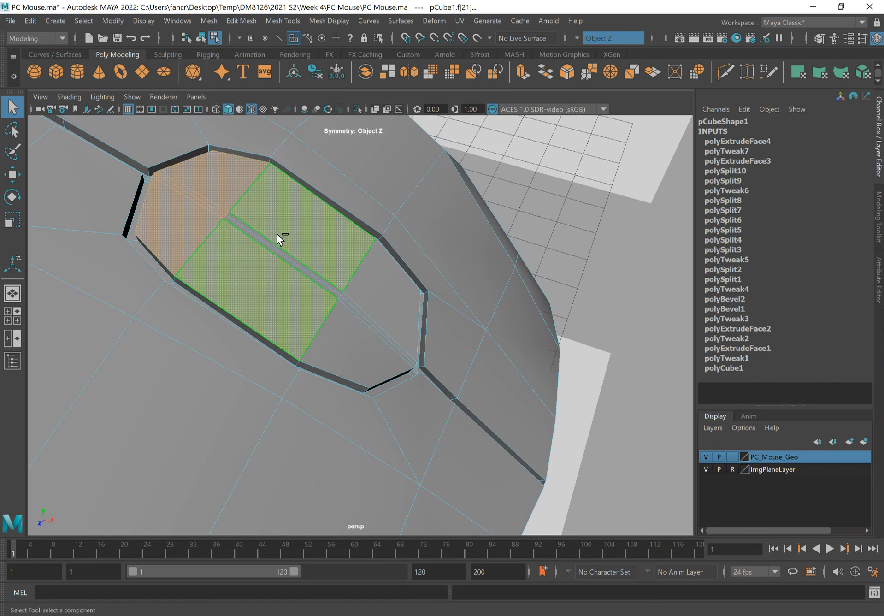
pyautogui.keyDown('shift'); pyautogui.click(357, 343); pyautogui.keyUp('shift')
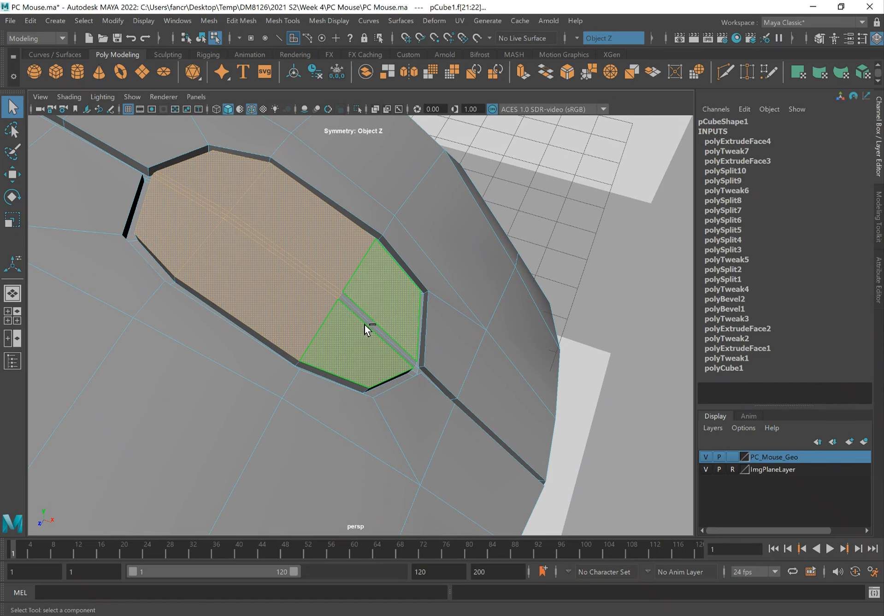
pyautogui.keyDown('alt'); pyautogui.moveTo(337, 317); pyautogui.dragTo(319, 311); pyautogui.keyUp('alt')
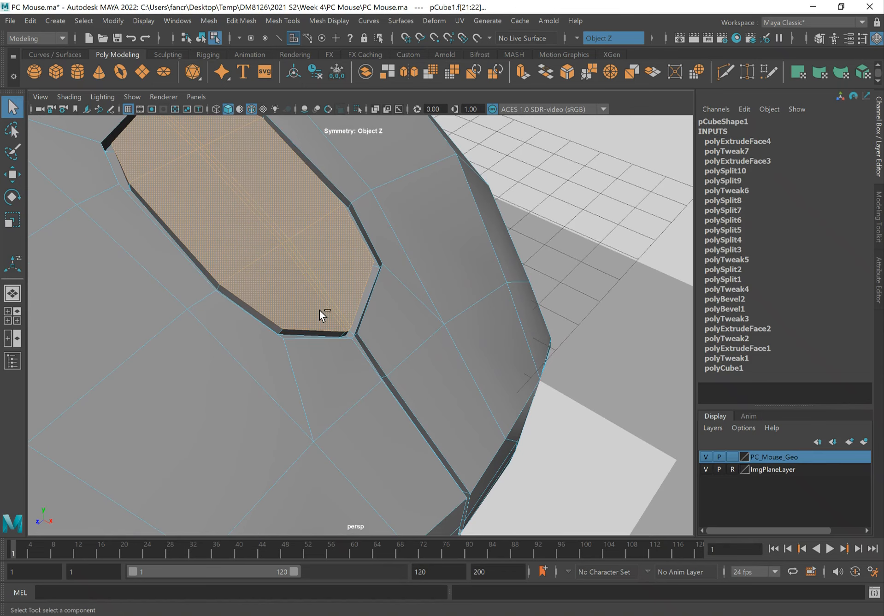
# Step: Extrude the enclosed scroll wheel faces with an Offset of 0.3 to create an inset
pyautogui.hotkey('ctrl', 'e')
pyautogui.keyDown('alt'); pyautogui.moveTo(256, 239); pyautogui.dragTo(309, 296); pyautogui.keyUp('alt')
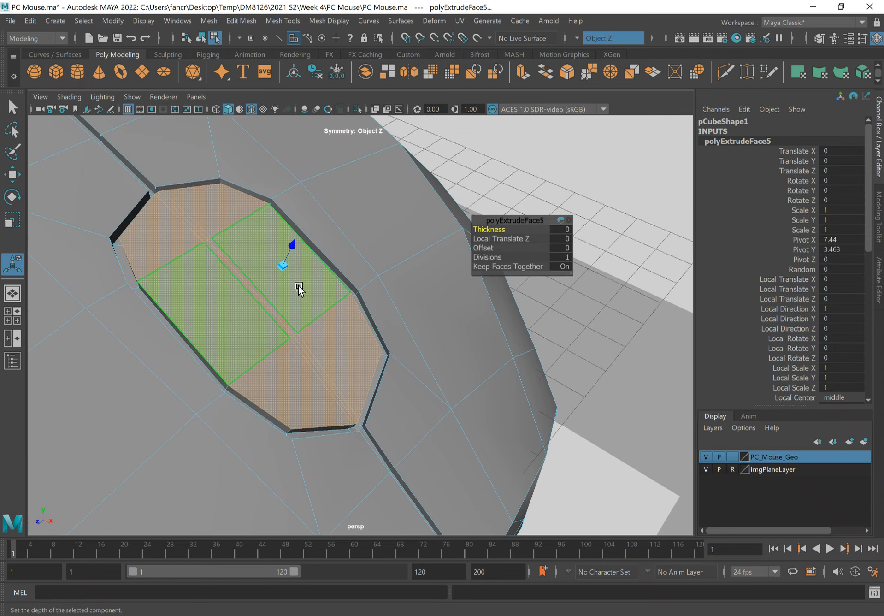
pyautogui.moveTo(479, 247); pyautogui.dragTo(484, 248)
pyautogui.keyDown('alt'); pyautogui.moveTo(252, 257); pyautogui.dragTo(253, 260); pyautogui.keyUp('alt')
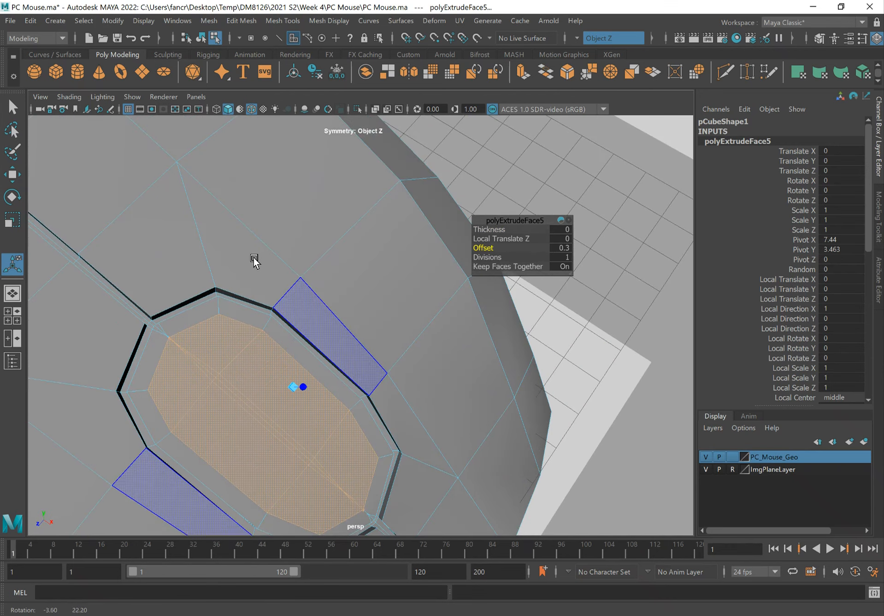
pyautogui.scroll(10, 185, 350)
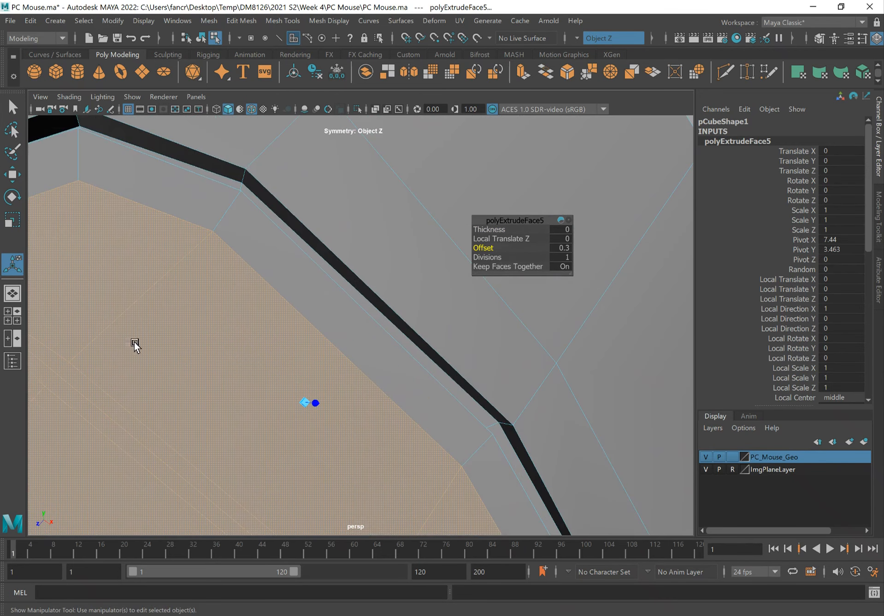
pyautogui.scroll(-5, 134, 345)
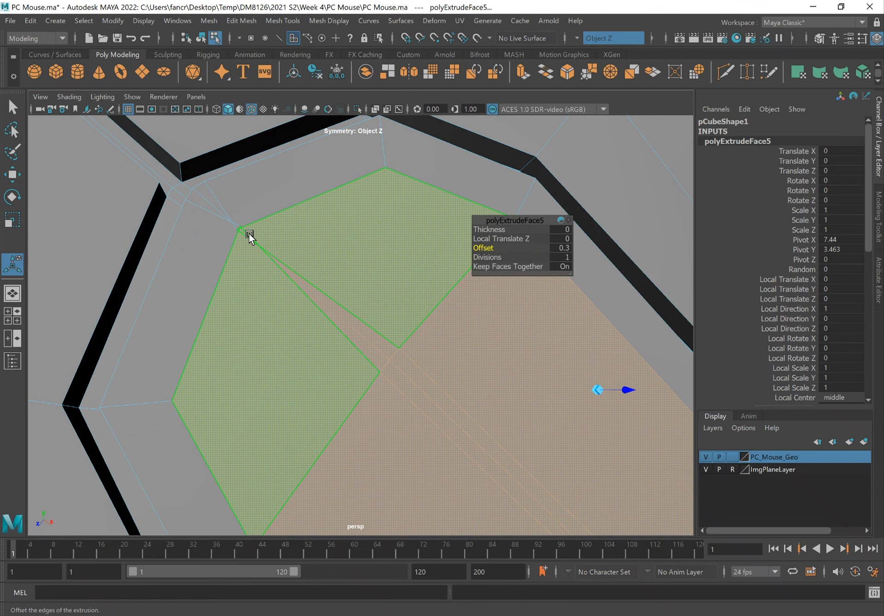
# Step: Spread the crowded vertices at the rear end of the wheel inset apart symmetrically along Z
pyautogui.press('q')
pyautogui.moveTo(254, 233); pyautogui.dragTo(212, 234, button='right')
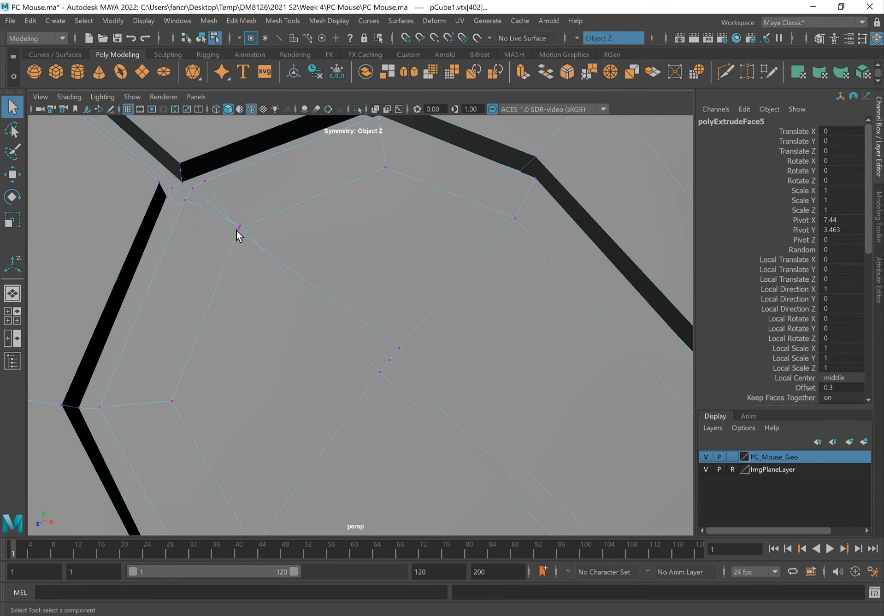
pyautogui.click(238, 235)
pyautogui.press('w')
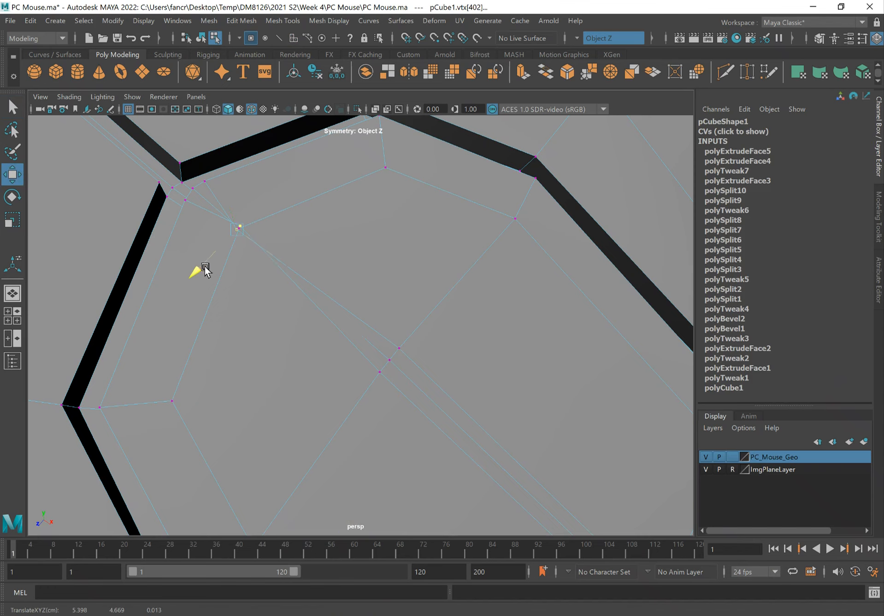
pyautogui.moveTo(213, 266); pyautogui.dragTo(213, 266)
pyautogui.keyDown('alt'); pyautogui.moveTo(455, 402); pyautogui.dragTo(428, 358, button='middle'); pyautogui.keyUp('alt')
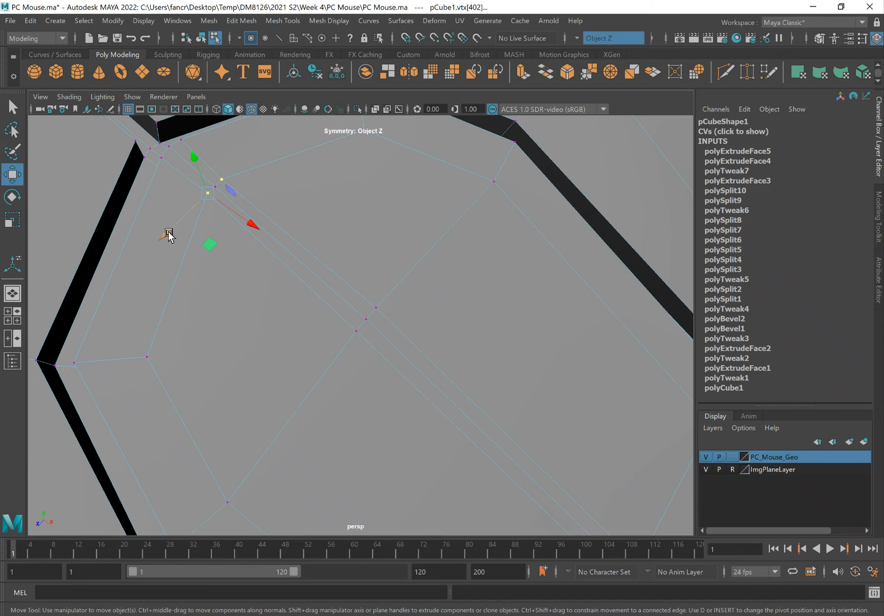
# Step: Spread the crowded vertices at the front end of the wheel inset apart symmetrically, using wireframe display to pick the right one
pyautogui.keyDown('alt'); pyautogui.moveTo(516, 482); pyautogui.dragTo(222, 93, button='middle'); pyautogui.keyUp('alt')
pyautogui.click(492, 336)
pyautogui.moveTo(468, 374); pyautogui.dragTo(457, 379)
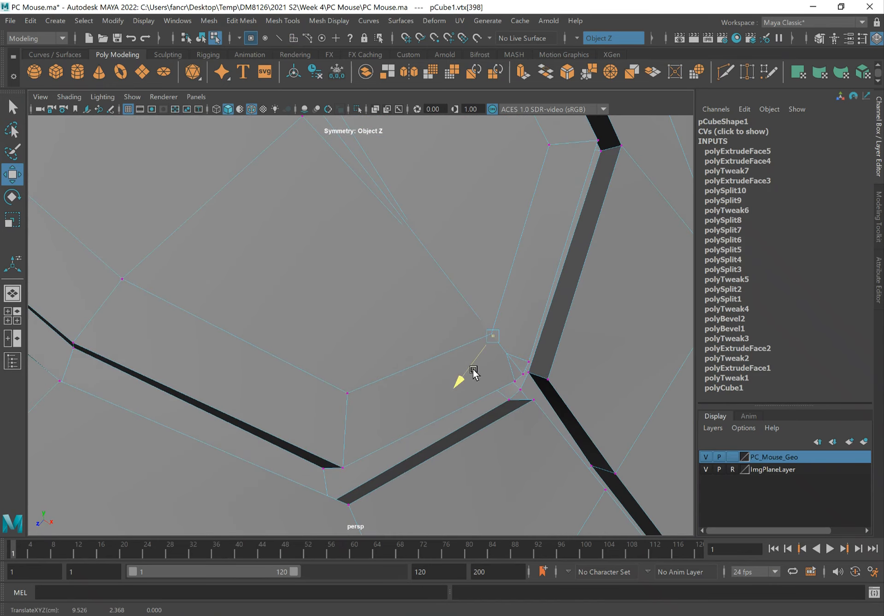
pyautogui.keyDown('alt'); pyautogui.moveTo(475, 374); pyautogui.dragTo(405, 386, button='middle'); pyautogui.keyUp('alt')
pyautogui.press('4')
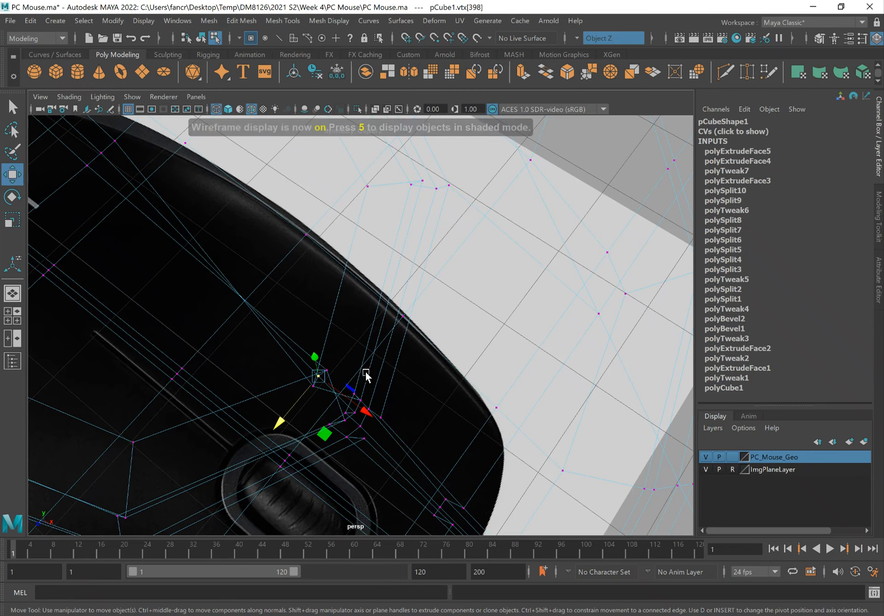
pyautogui.click(330, 370)
pyautogui.press('5')
pyautogui.moveTo(300, 408); pyautogui.dragTo(279, 421)
# Step: Scale the scroll wheel inset faces down slightly along X and Z in face mode
pyautogui.keyDown('alt'); pyautogui.moveTo(314, 310); pyautogui.dragTo(287, 318); pyautogui.keyUp('alt')
pyautogui.press('q')
pyautogui.moveTo(206, 189); pyautogui.dragTo(211, 218, button='right')
pyautogui.keyDown('alt'); pyautogui.moveTo(343, 246); pyautogui.dragTo(273, 247, button='right'); pyautogui.keyUp('alt')
pyautogui.keyDown('alt'); pyautogui.moveTo(273, 247); pyautogui.dragTo(341, 167); pyautogui.keyUp('alt')
pyautogui.keyDown('alt'); pyautogui.moveTo(415, 422); pyautogui.dragTo(417, 409); pyautogui.keyUp('alt')
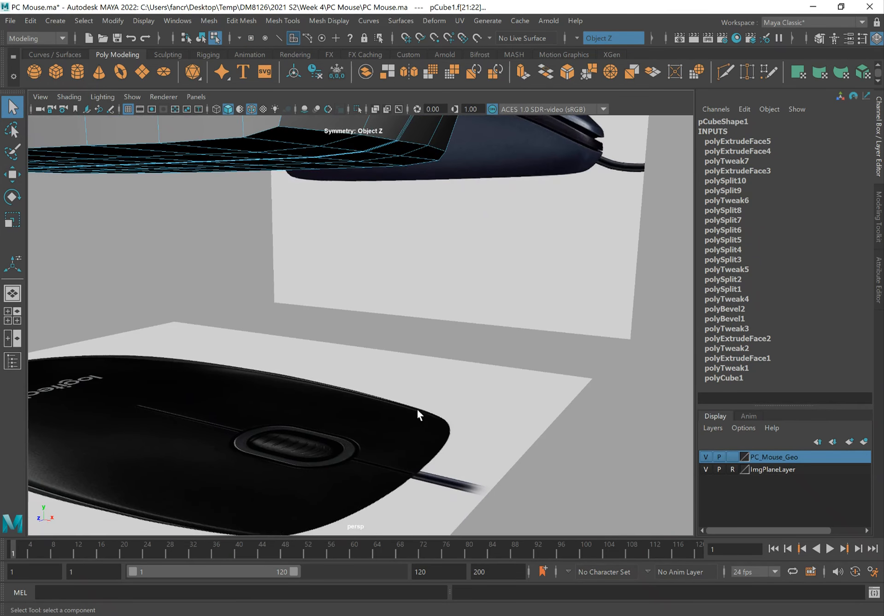
pyautogui.keyDown('alt'); pyautogui.moveTo(311, 375); pyautogui.dragTo(319, 393); pyautogui.keyUp('alt')
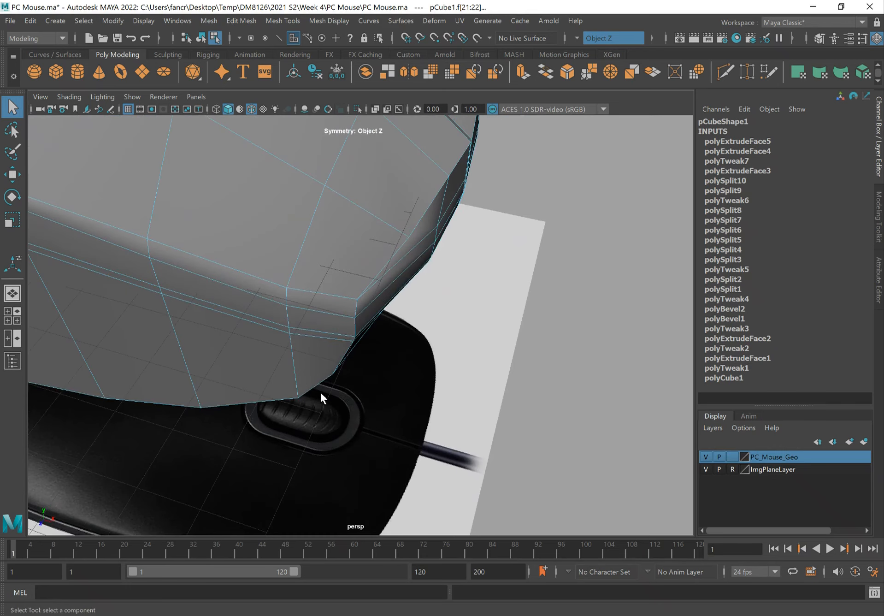
pyautogui.keyDown('alt'); pyautogui.moveTo(325, 248); pyautogui.dragTo(297, 243, button='right'); pyautogui.keyUp('alt')
pyautogui.keyDown('alt'); pyautogui.moveTo(249, 252); pyautogui.dragTo(233, 332); pyautogui.keyUp('alt')
pyautogui.keyDown('alt'); pyautogui.moveTo(233, 332); pyautogui.dragTo(286, 320, button='right'); pyautogui.keyUp('alt')
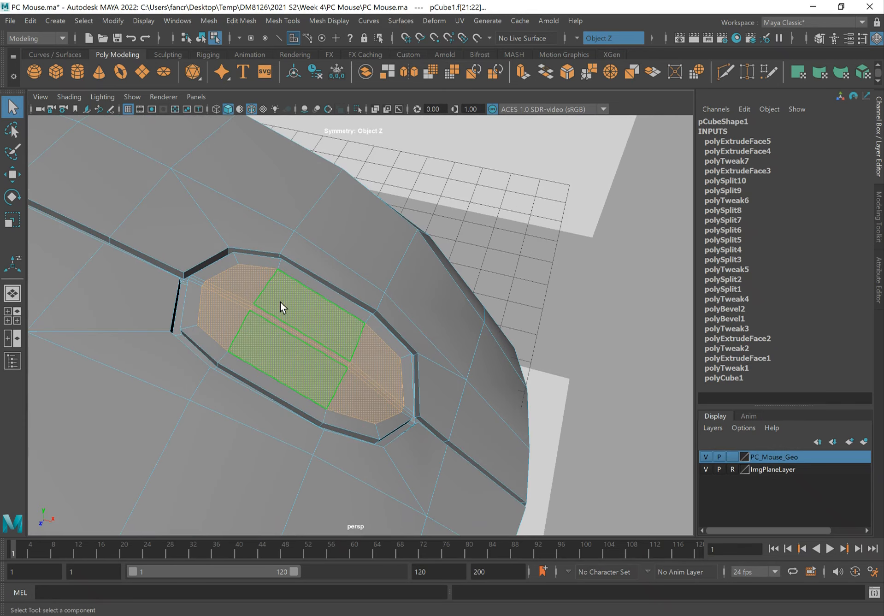
pyautogui.keyDown('alt'); pyautogui.moveTo(372, 350); pyautogui.dragTo(350, 337); pyautogui.keyUp('alt')
pyautogui.press('r')
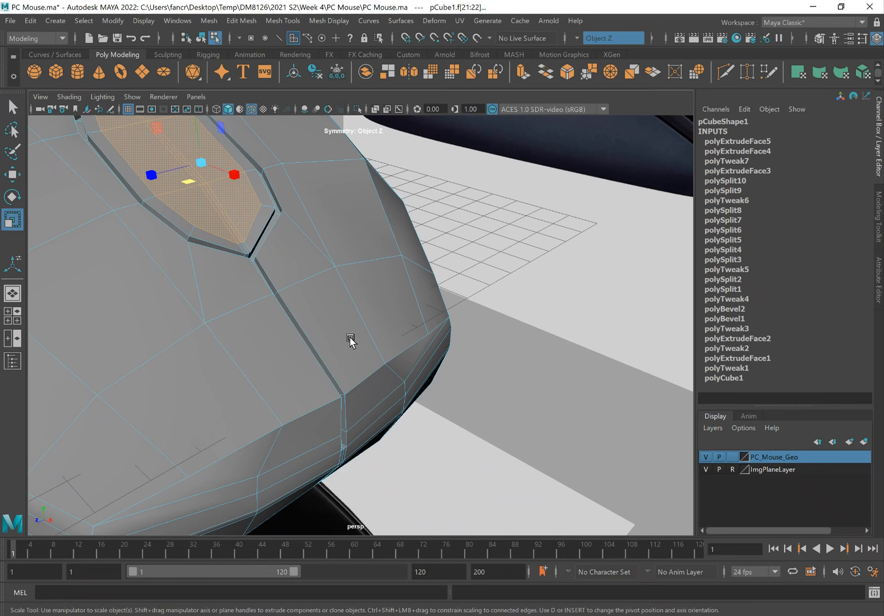
pyautogui.keyDown('alt'); pyautogui.moveTo(289, 291); pyautogui.dragTo(334, 360, button='middle'); pyautogui.keyUp('alt')
pyautogui.press('t')
pyautogui.press('r')
pyautogui.keyDown('alt'); pyautogui.moveTo(375, 311); pyautogui.dragTo(366, 319); pyautogui.keyUp('alt')
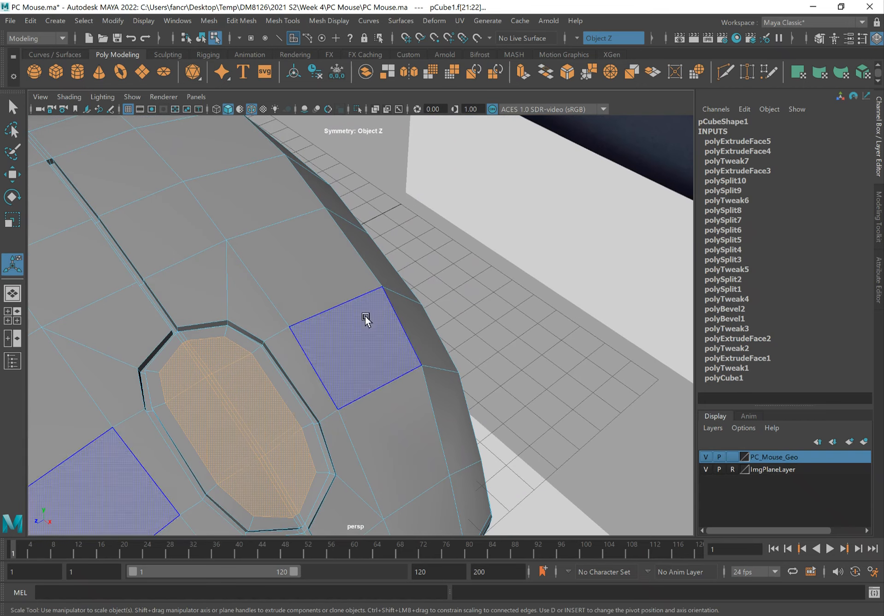
pyautogui.press('r')
pyautogui.click(249, 467)
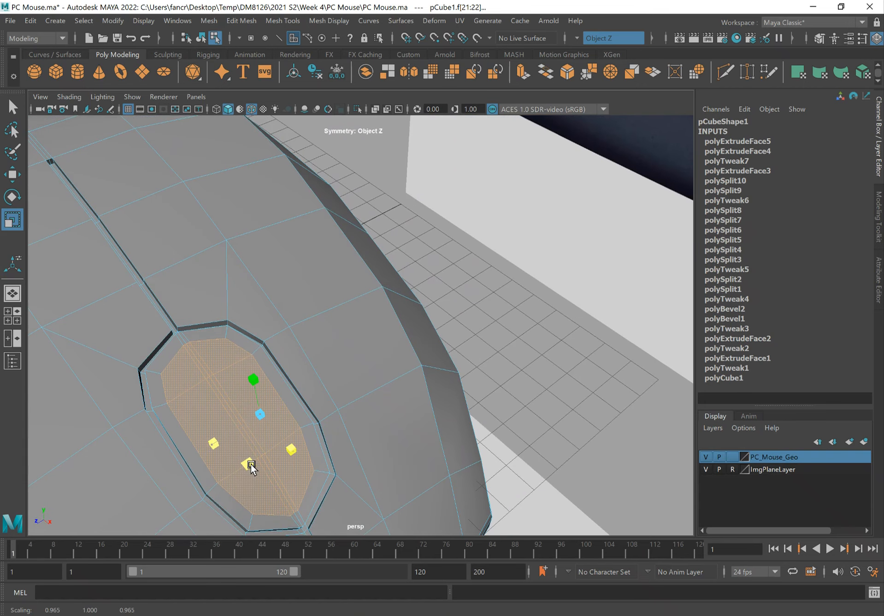
pyautogui.moveTo(253, 466); pyautogui.dragTo(257, 464)
# Step: Raise the edges at the front end of the scroll wheel inset slightly along Y
pyautogui.keyDown('alt'); pyautogui.moveTo(290, 392); pyautogui.dragTo(382, 384); pyautogui.keyUp('alt')
pyautogui.scroll(1, 247, 360)
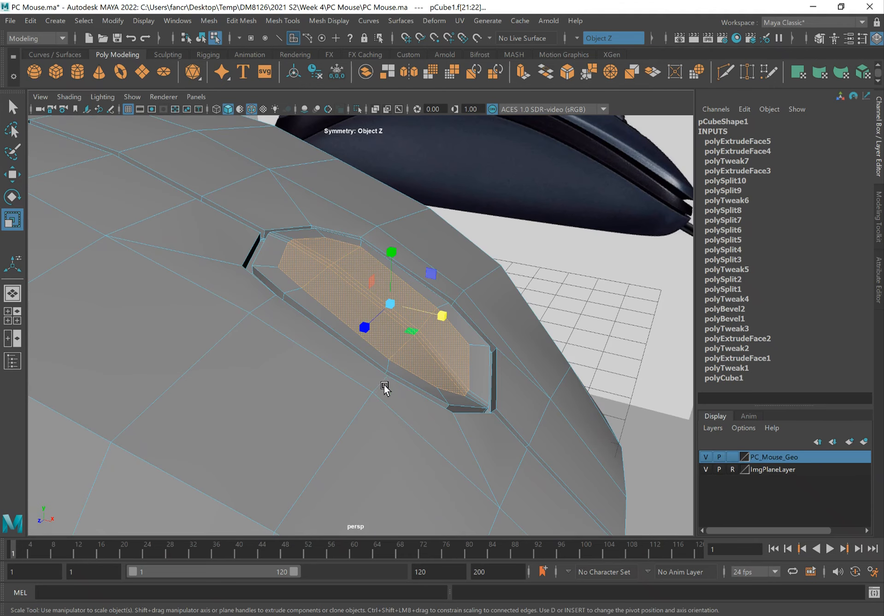
pyautogui.keyDown('alt'); pyautogui.moveTo(463, 323); pyautogui.dragTo(433, 313); pyautogui.keyUp('alt')
pyautogui.moveTo(385, 276); pyautogui.dragTo(388, 238, button='right')
pyautogui.click(384, 374)
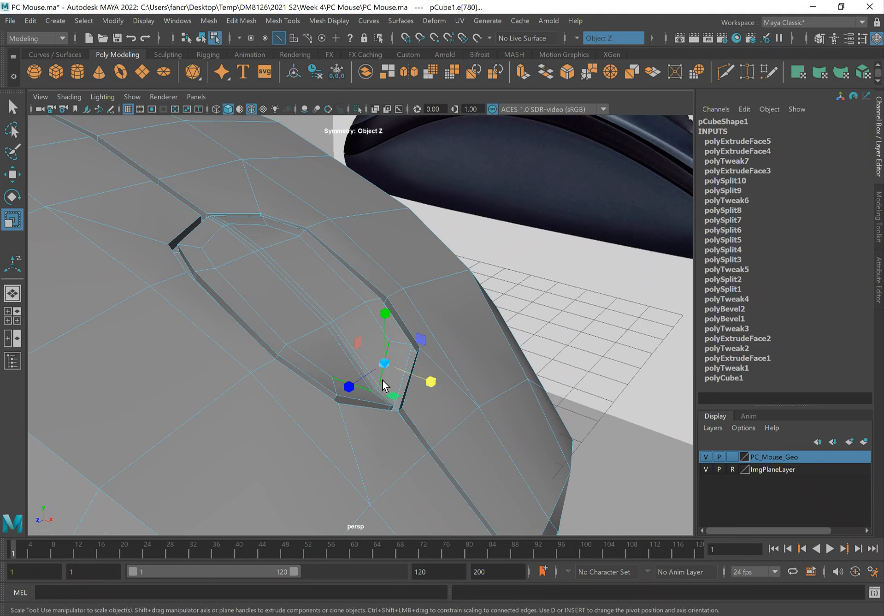
pyautogui.press('q')
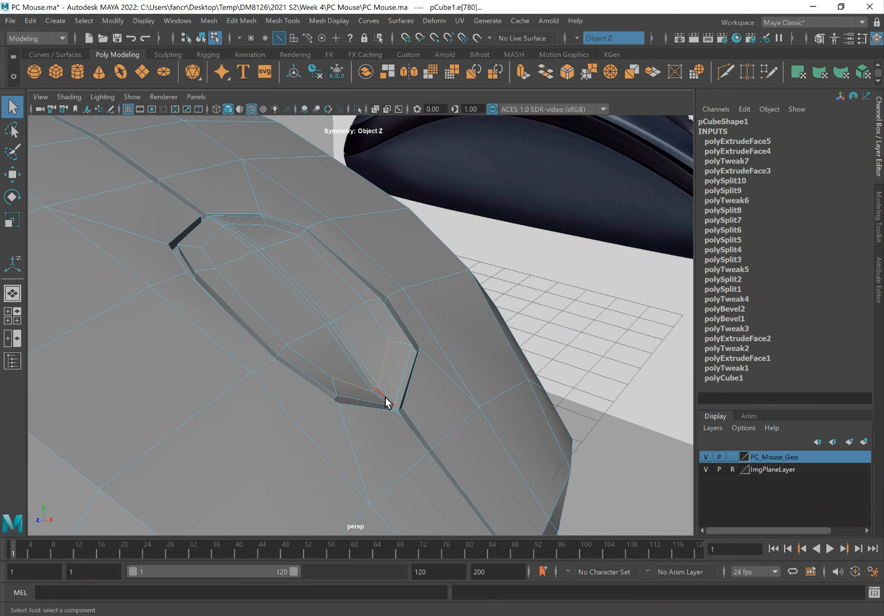
pyautogui.press('f')
pyautogui.keyDown('alt'); pyautogui.moveTo(399, 357); pyautogui.dragTo(294, 303); pyautogui.keyUp('alt')
pyautogui.press('w')
pyautogui.moveTo(361, 278); pyautogui.dragTo(282, 290)
pyautogui.press('r')
pyautogui.press('w')
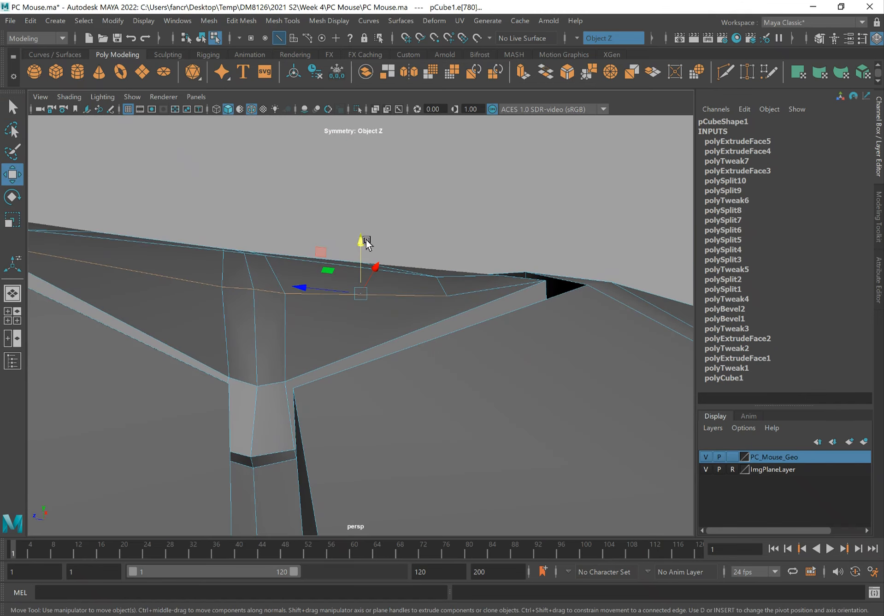
pyautogui.press('r')
pyautogui.moveTo(360, 243)
pyautogui.mouseDown()
pyautogui.moveTo(361, 250)
pyautogui.moveTo(360, 229)
pyautogui.mouseUp()
pyautogui.press('w')
# Step: Extrude all scroll wheel inset faces and move them down into the body to form the wheel recess
pyautogui.keyDown('alt'); pyautogui.moveTo(284, 264); pyautogui.dragTo(178, 265); pyautogui.keyUp('alt')
pyautogui.press('q')
pyautogui.doubleClick(99, 260)
pyautogui.moveTo(99, 260); pyautogui.dragTo(98, 275, button='right')
pyautogui.click(112, 277)
pyautogui.scroll(-5, 251, 312)
pyautogui.moveTo(251, 312)
pyautogui.keyDown('alt'); pyautogui.mouseDown()
pyautogui.moveTo(271, 307)
pyautogui.moveTo(243, 287)
pyautogui.moveTo(249, 295)
pyautogui.mouseUp(); pyautogui.keyUp('alt')
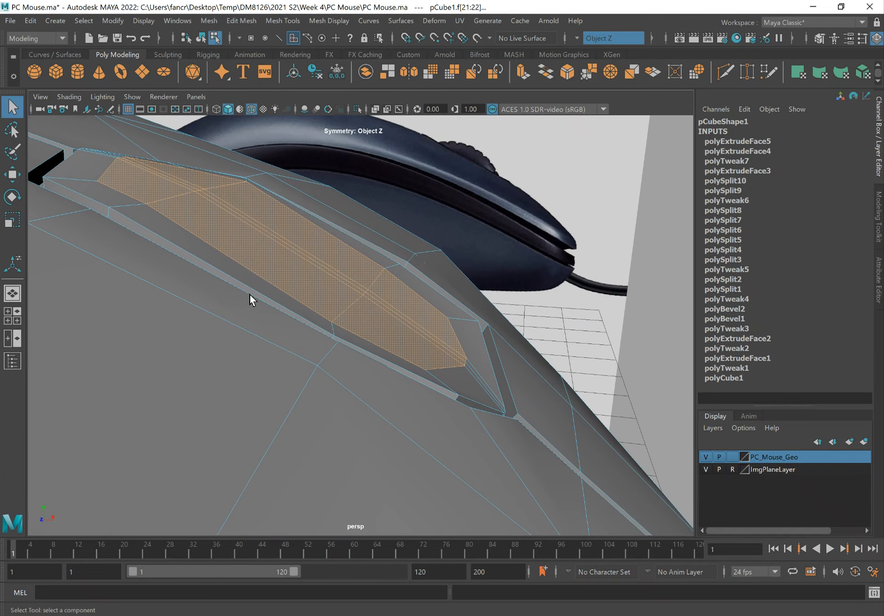
pyautogui.hotkey('ctrl', 'e')
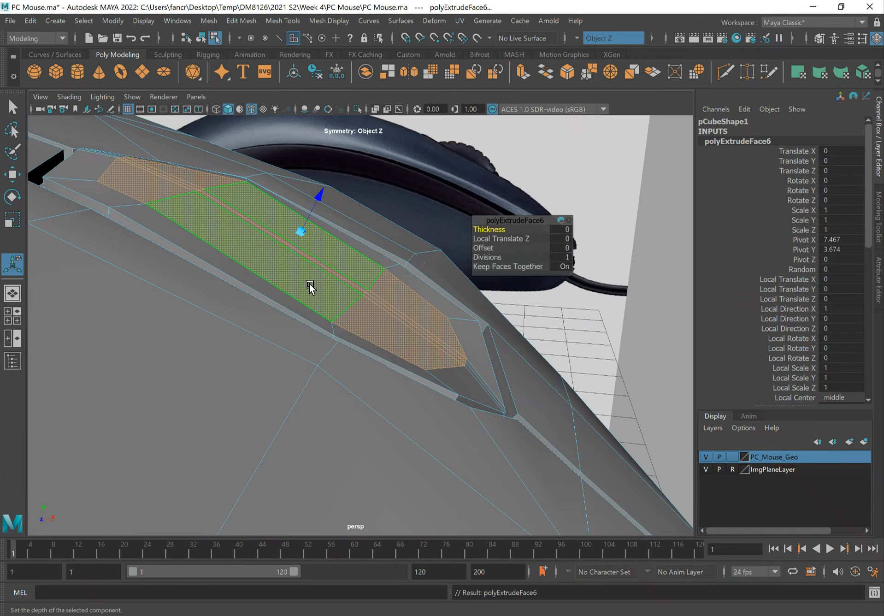
pyautogui.press('w')
pyautogui.moveTo(306, 184); pyautogui.dragTo(274, 305)
# Step: Examine the scroll wheel recess and the side of the mouse body from several angles
pyautogui.keyDown('alt'); pyautogui.moveTo(346, 263); pyautogui.dragTo(307, 272); pyautogui.keyUp('alt')
pyautogui.keyDown('alt'); pyautogui.moveTo(362, 261); pyautogui.dragTo(201, 229, button='right'); pyautogui.keyUp('alt')
pyautogui.keyDown('alt'); pyautogui.moveTo(285, 250); pyautogui.dragTo(357, 261); pyautogui.keyUp('alt')
pyautogui.keyDown('alt'); pyautogui.moveTo(357, 261); pyautogui.dragTo(267, 261, button='right'); pyautogui.keyUp('alt')
pyautogui.keyDown('alt'); pyautogui.moveTo(266, 262); pyautogui.dragTo(302, 269); pyautogui.keyUp('alt')
pyautogui.press('q')
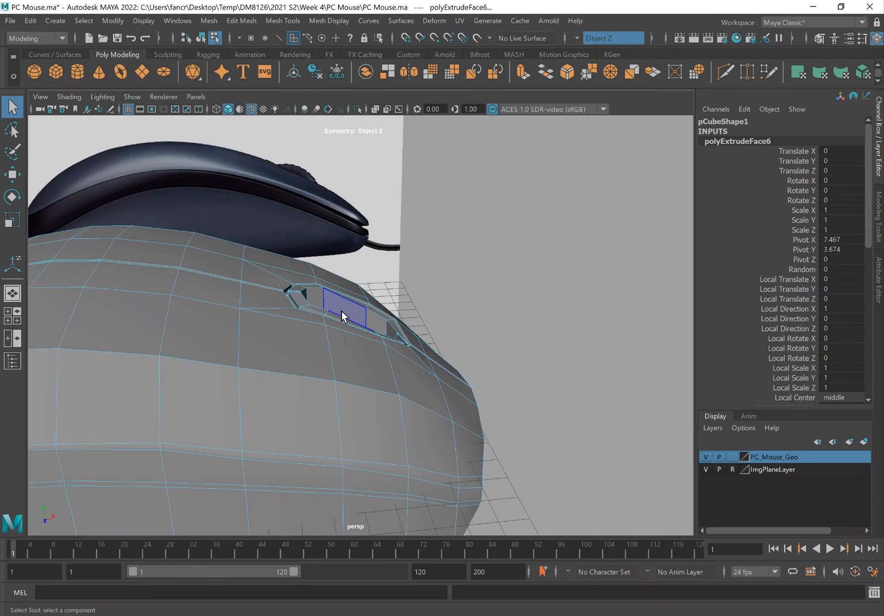
pyautogui.moveTo(342, 312); pyautogui.dragTo(398, 254, button='right')
pyautogui.click(482, 335)
pyautogui.keyDown('alt'); pyautogui.moveTo(481, 335); pyautogui.dragTo(422, 348); pyautogui.keyUp('alt')
pyautogui.keyDown('alt'); pyautogui.moveTo(422, 348); pyautogui.dragTo(330, 361, button='right'); pyautogui.keyUp('alt')
pyautogui.keyDown('alt'); pyautogui.moveTo(330, 361); pyautogui.dragTo(255, 364); pyautogui.keyUp('alt')
pyautogui.keyDown('alt'); pyautogui.moveTo(272, 380); pyautogui.dragTo(368, 406, button='right'); pyautogui.keyUp('alt')
pyautogui.keyDown('alt'); pyautogui.moveTo(368, 406); pyautogui.dragTo(389, 304, button='middle'); pyautogui.keyUp('alt')
pyautogui.keyDown('alt'); pyautogui.moveTo(263, 339); pyautogui.dragTo(306, 344, button='right'); pyautogui.keyUp('alt')
pyautogui.keyDown('alt'); pyautogui.moveTo(306, 344); pyautogui.dragTo(314, 344); pyautogui.keyUp('alt')
pyautogui.keyDown('alt'); pyautogui.moveTo(454, 339); pyautogui.dragTo(397, 341, button='middle'); pyautogui.keyUp('alt')
pyautogui.keyDown('alt'); pyautogui.moveTo(397, 341); pyautogui.dragTo(376, 347); pyautogui.keyUp('alt')
# Step: Select the upper narrow strip of faces running around the front, sides and rear of the mouse body
pyautogui.moveTo(319, 342); pyautogui.dragTo(318, 308, button='right')
pyautogui.click(300, 333)
pyautogui.keyDown('alt'); pyautogui.moveTo(299, 333); pyautogui.dragTo(447, 380); pyautogui.keyUp('alt')
pyautogui.click(492, 394)
pyautogui.click(429, 393)
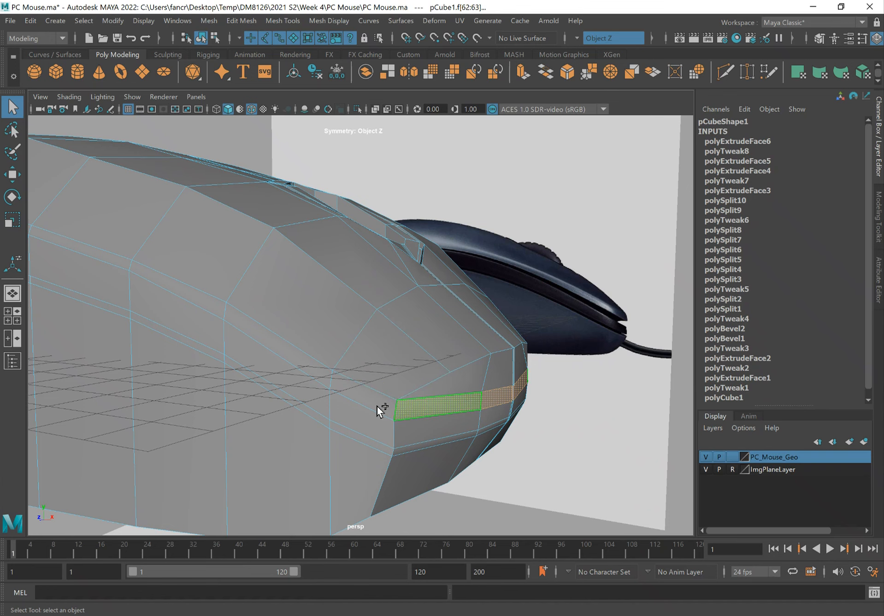
pyautogui.keyDown('shift'); pyautogui.click(366, 400); pyautogui.keyUp('shift')
pyautogui.keyDown('shift'); pyautogui.click(295, 353); pyautogui.keyUp('shift')
pyautogui.keyDown('alt'); pyautogui.moveTo(205, 342); pyautogui.dragTo(472, 439); pyautogui.keyUp('alt')
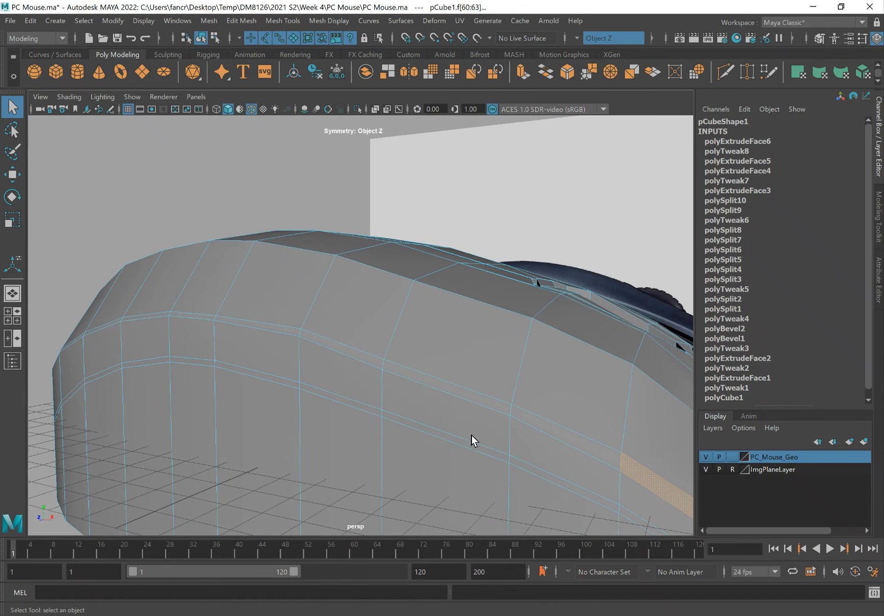
pyautogui.click(355, 355)
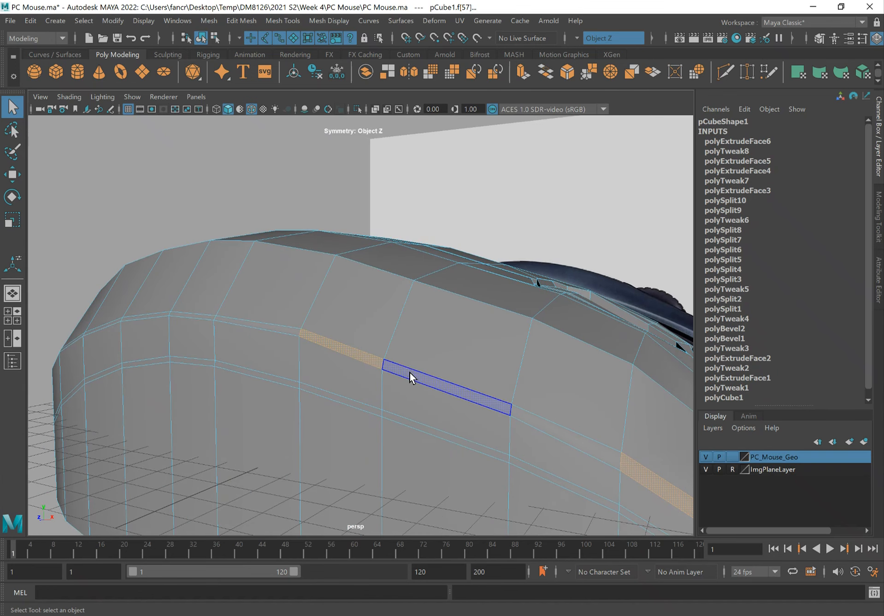
pyautogui.keyDown('shift'); pyautogui.click(505, 407); pyautogui.keyUp('shift')
pyautogui.keyDown('shift'); pyautogui.click(523, 413); pyautogui.keyUp('shift')
pyautogui.keyDown('alt'); pyautogui.moveTo(374, 363); pyautogui.dragTo(488, 384, button='middle'); pyautogui.keyUp('alt')
pyautogui.keyDown('alt'); pyautogui.moveTo(276, 354); pyautogui.dragTo(180, 415); pyautogui.keyUp('alt')
pyautogui.keyDown('shift'); pyautogui.click(129, 421); pyautogui.keyUp('shift')
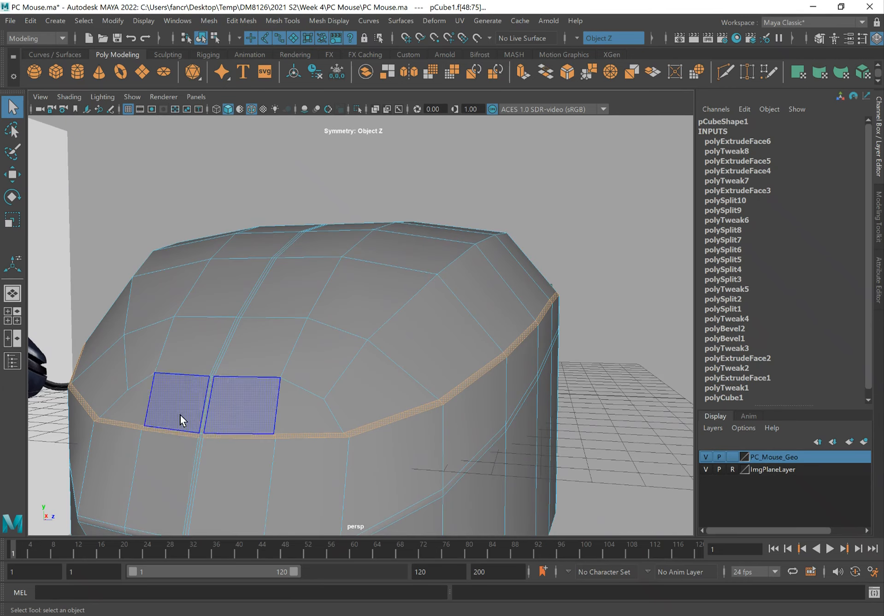
pyautogui.keyDown('alt'); pyautogui.moveTo(143, 438); pyautogui.dragTo(231, 434, button='right'); pyautogui.keyUp('alt')
pyautogui.keyDown('alt'); pyautogui.moveTo(231, 434); pyautogui.dragTo(334, 345, button='middle'); pyautogui.keyUp('alt')
pyautogui.keyDown('alt'); pyautogui.moveTo(267, 357); pyautogui.dragTo(405, 357, button='right'); pyautogui.keyUp('alt')
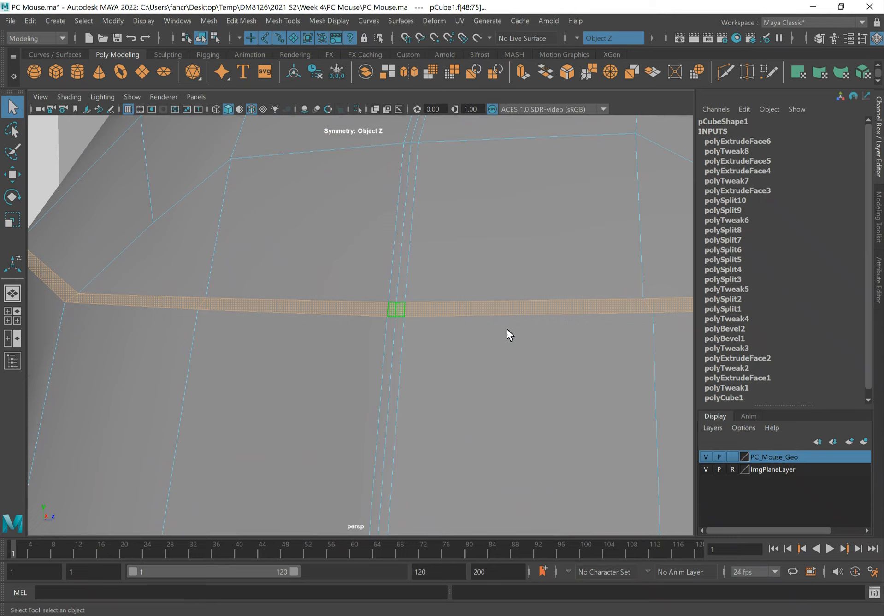
# Step: Compare the selected face strip around the body with the side seam in the reference image
pyautogui.keyDown('alt'); pyautogui.moveTo(507, 329); pyautogui.dragTo(498, 324, button='right'); pyautogui.keyUp('alt')
pyautogui.keyDown('alt'); pyautogui.moveTo(498, 324); pyautogui.dragTo(504, 334); pyautogui.keyUp('alt')
pyautogui.keyDown('alt'); pyautogui.moveTo(503, 334); pyautogui.dragTo(449, 319, button='right'); pyautogui.keyUp('alt')
pyautogui.keyDown('alt'); pyautogui.moveTo(448, 318); pyautogui.dragTo(425, 310); pyautogui.keyUp('alt')
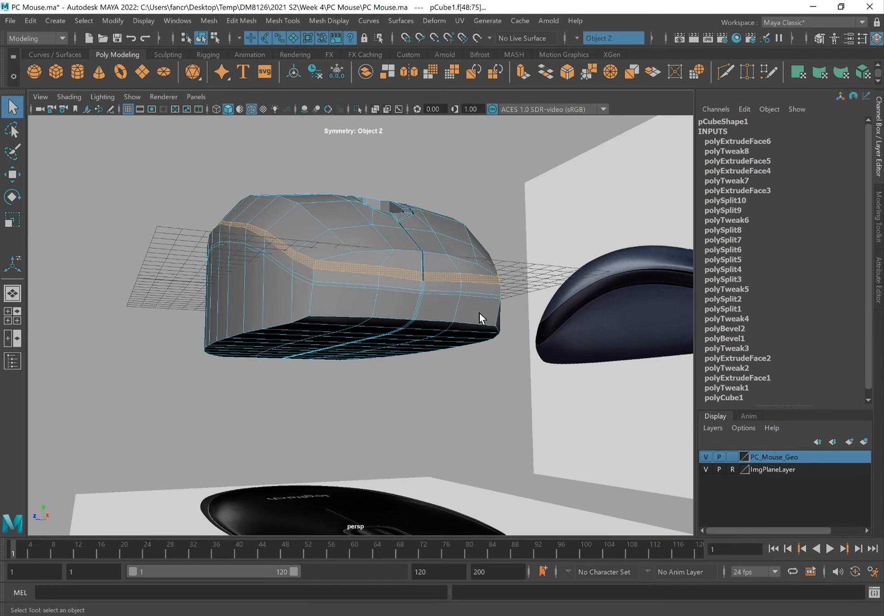
pyautogui.keyDown('alt'); pyautogui.moveTo(479, 313); pyautogui.dragTo(475, 322); pyautogui.keyUp('alt')
pyautogui.keyDown('alt'); pyautogui.moveTo(475, 322); pyautogui.dragTo(378, 328, button='right'); pyautogui.keyUp('alt')
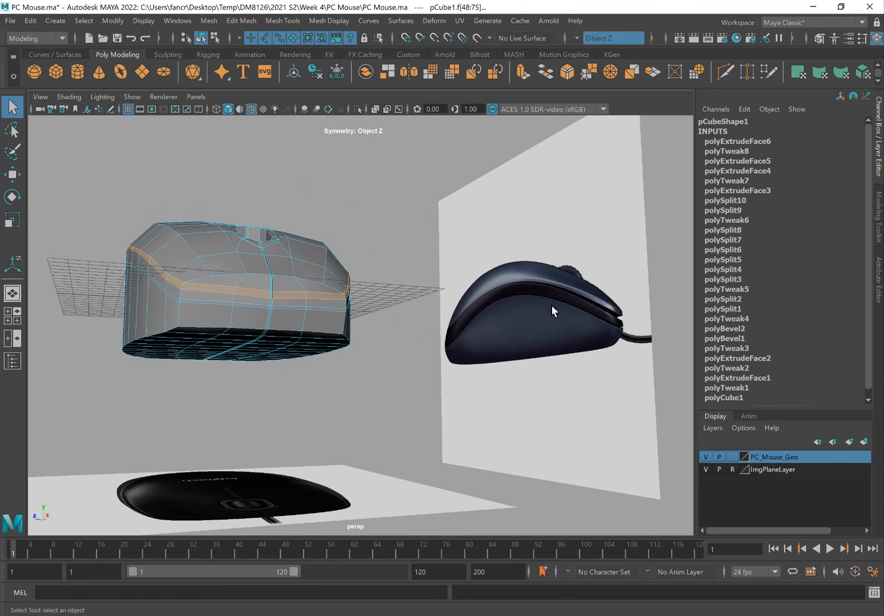
pyautogui.keyDown('alt'); pyautogui.moveTo(317, 308); pyautogui.dragTo(293, 304); pyautogui.keyUp('alt')
pyautogui.keyDown('alt'); pyautogui.moveTo(234, 290); pyautogui.dragTo(293, 292, button='right'); pyautogui.keyUp('alt')
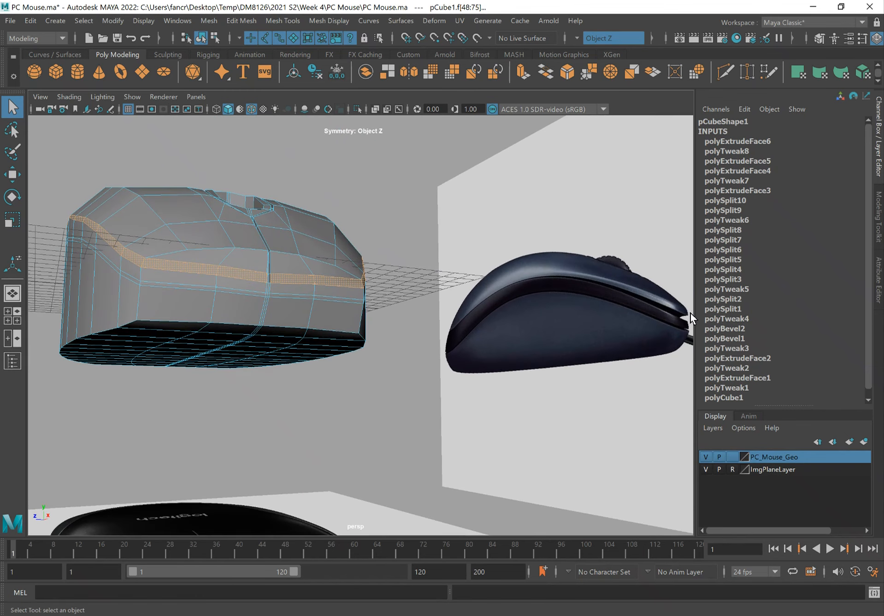
# Step: Select the upper edge loop of the side strip and limit the selection to the edges around the mouse's rear
pyautogui.keyDown('alt'); pyautogui.moveTo(286, 300); pyautogui.dragTo(258, 290); pyautogui.keyUp('alt')
pyautogui.keyDown('alt'); pyautogui.moveTo(259, 290); pyautogui.dragTo(344, 257, button='right'); pyautogui.keyUp('alt')
pyautogui.keyDown('alt'); pyautogui.moveTo(344, 257); pyautogui.dragTo(325, 247); pyautogui.keyUp('alt')
pyautogui.moveTo(353, 255); pyautogui.dragTo(353, 228, button='right')
pyautogui.doubleClick(342, 247)
pyautogui.keyDown('alt'); pyautogui.moveTo(342, 246); pyautogui.dragTo(286, 249); pyautogui.keyUp('alt')
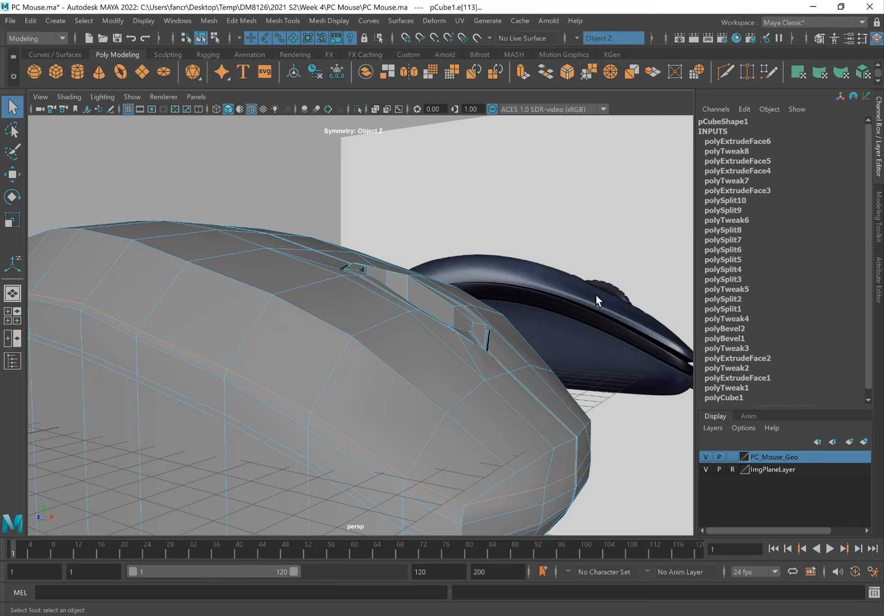
pyautogui.keyDown('alt'); pyautogui.moveTo(301, 296); pyautogui.dragTo(195, 253); pyautogui.keyUp('alt')
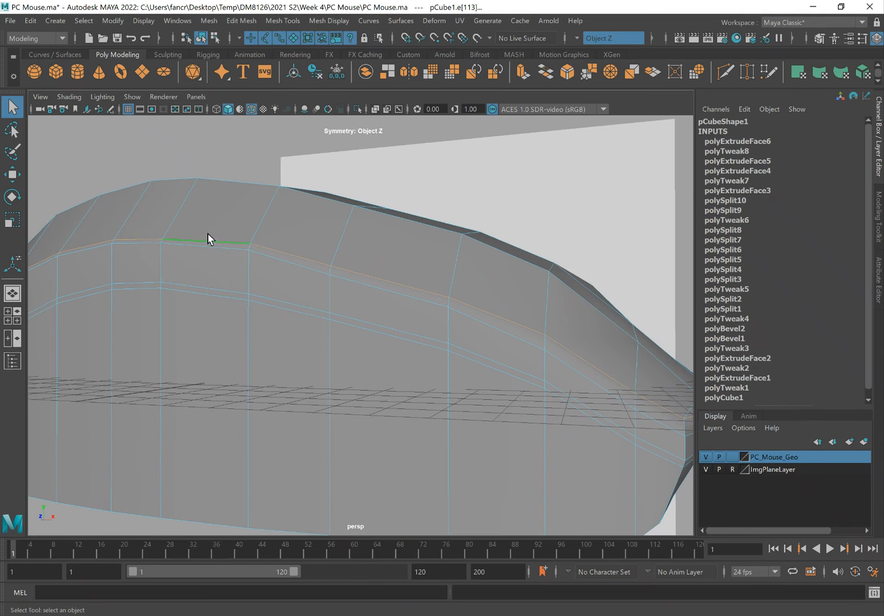
pyautogui.keyDown('alt'); pyautogui.moveTo(195, 251); pyautogui.dragTo(304, 270, button='middle'); pyautogui.keyUp('alt')
pyautogui.keyDown('alt'); pyautogui.moveTo(304, 270); pyautogui.dragTo(369, 295); pyautogui.keyUp('alt')
pyautogui.click(500, 295)
pyautogui.keyDown('alt'); pyautogui.moveTo(500, 294); pyautogui.dragTo(425, 316); pyautogui.keyUp('alt')
pyautogui.click(400, 371)
pyautogui.keyDown('alt'); pyautogui.moveTo(457, 373); pyautogui.dragTo(435, 378); pyautogui.keyUp('alt')
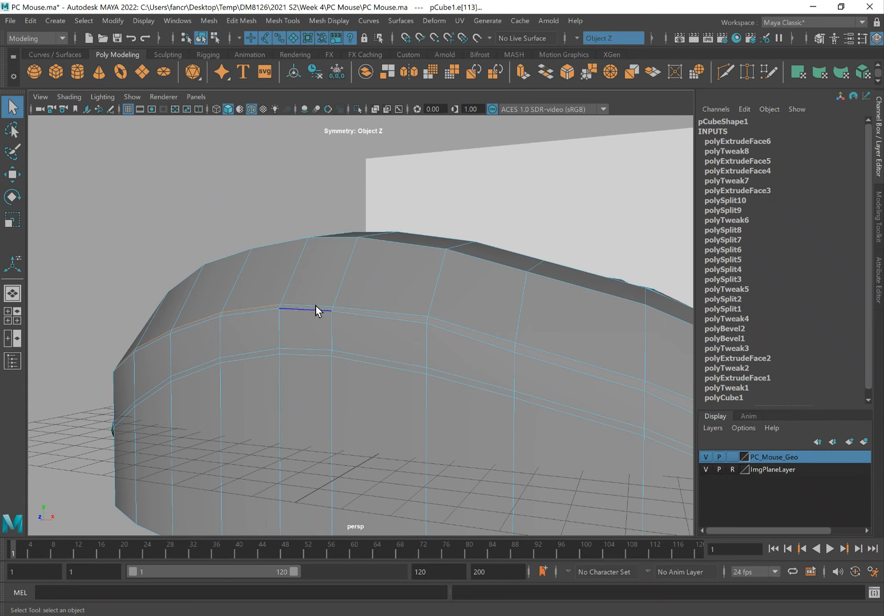
pyautogui.keyDown('alt'); pyautogui.moveTo(350, 370); pyautogui.dragTo(352, 370); pyautogui.keyUp('alt')
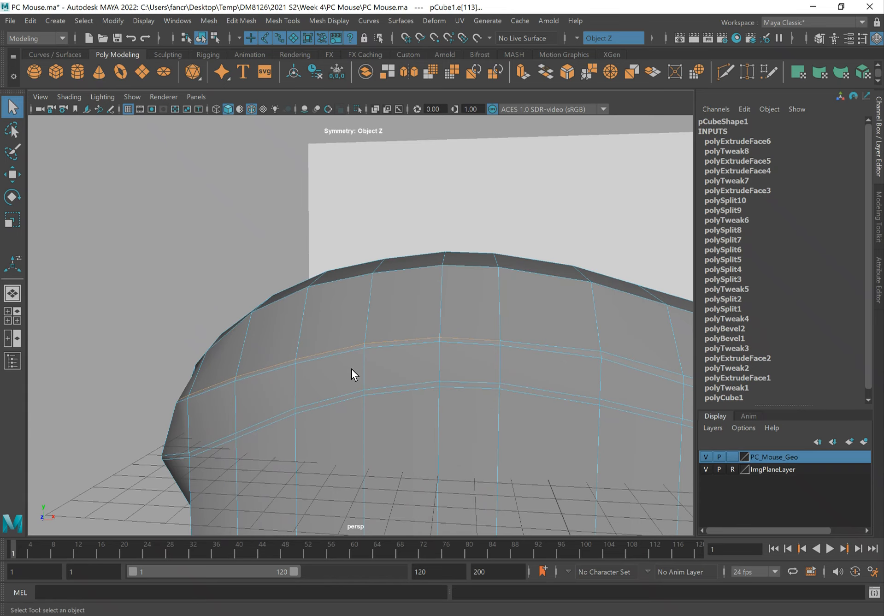
pyautogui.click(352, 370)
pyautogui.moveTo(389, 351); pyautogui.dragTo(330, 273, button='right')
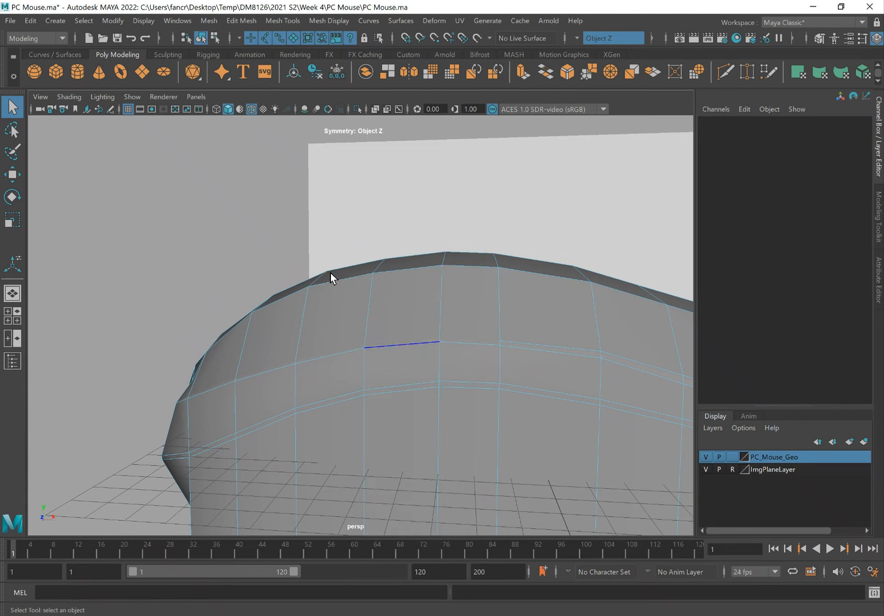
pyautogui.scroll(5, 383, 382)
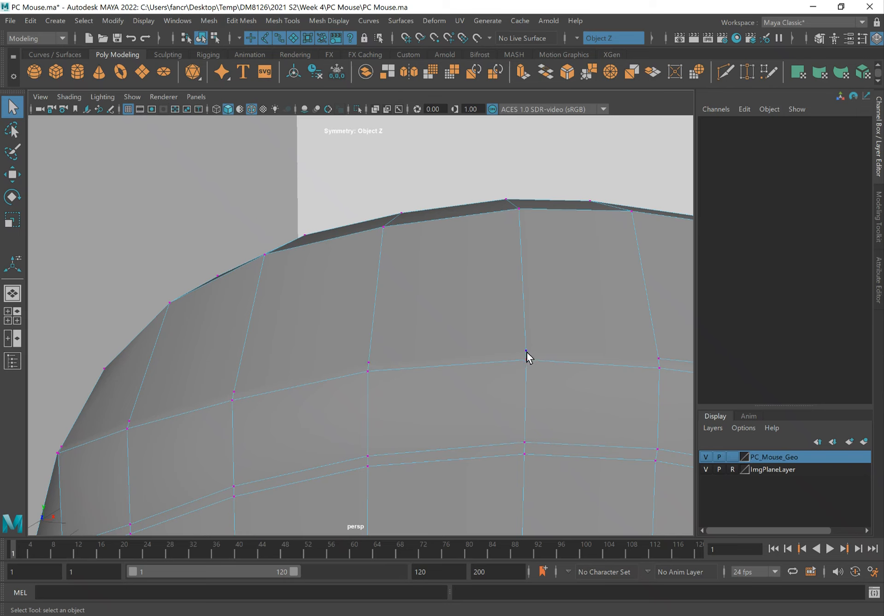
pyautogui.click(371, 362)
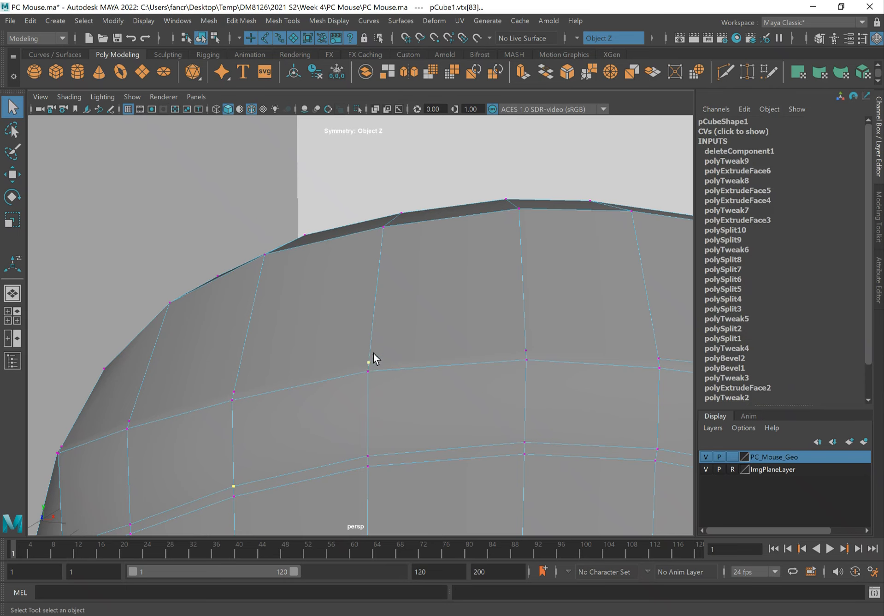
pyautogui.hotkey('ctrl', 'z')
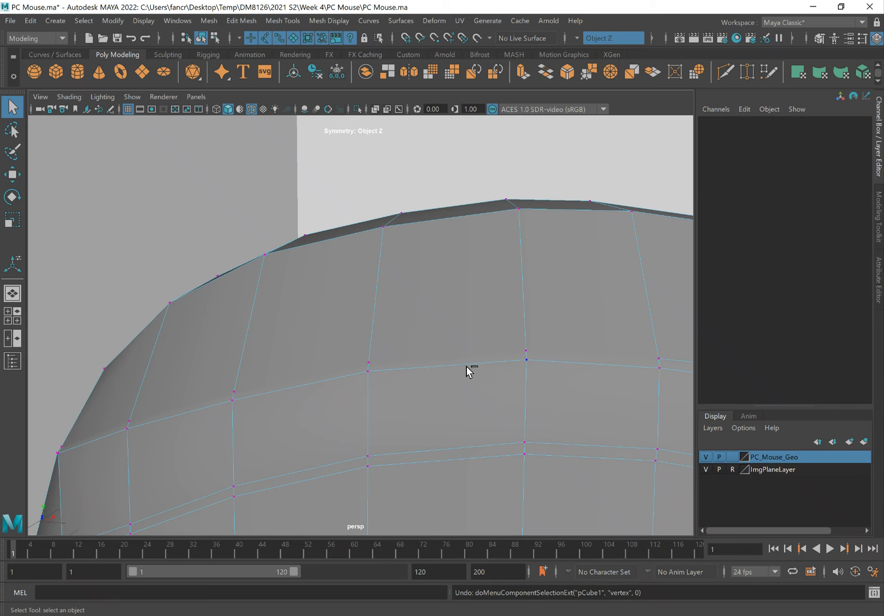
pyautogui.hotkey('ctrl', 'z')
# Step: Delete the selected upper strip edges around the mouse's rear together with their vertices
pyautogui.keyDown('alt'); pyautogui.moveTo(500, 382); pyautogui.dragTo(565, 335, button='middle'); pyautogui.keyUp('alt')
pyautogui.moveTo(507, 273); pyautogui.dragTo(507, 242, button='right')
pyautogui.moveTo(487, 325)
pyautogui.keyDown('alt'); pyautogui.mouseDown()
pyautogui.moveTo(495, 332)
pyautogui.moveTo(483, 330)
pyautogui.mouseUp(); pyautogui.keyUp('alt')
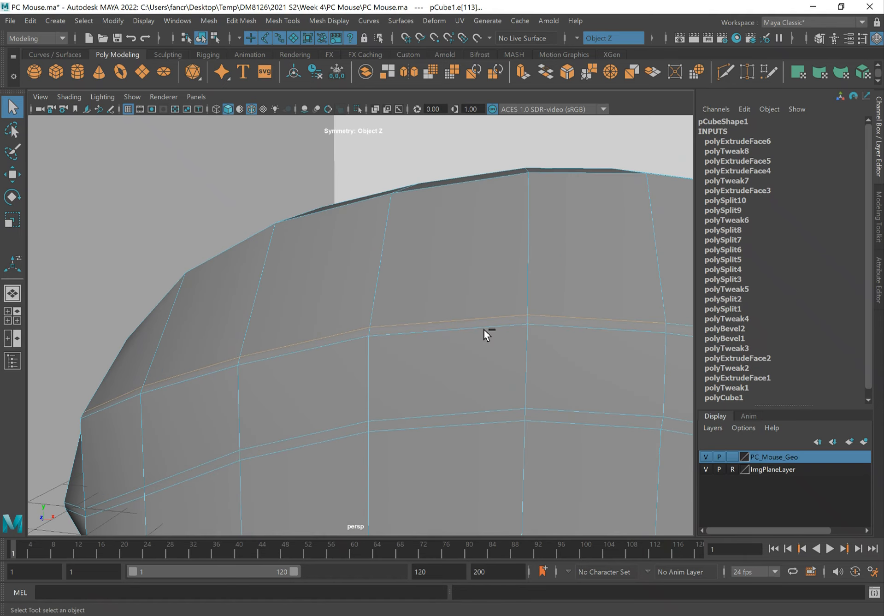
pyautogui.press('Delete')
pyautogui.moveTo(524, 273); pyautogui.dragTo(473, 267, button='right')
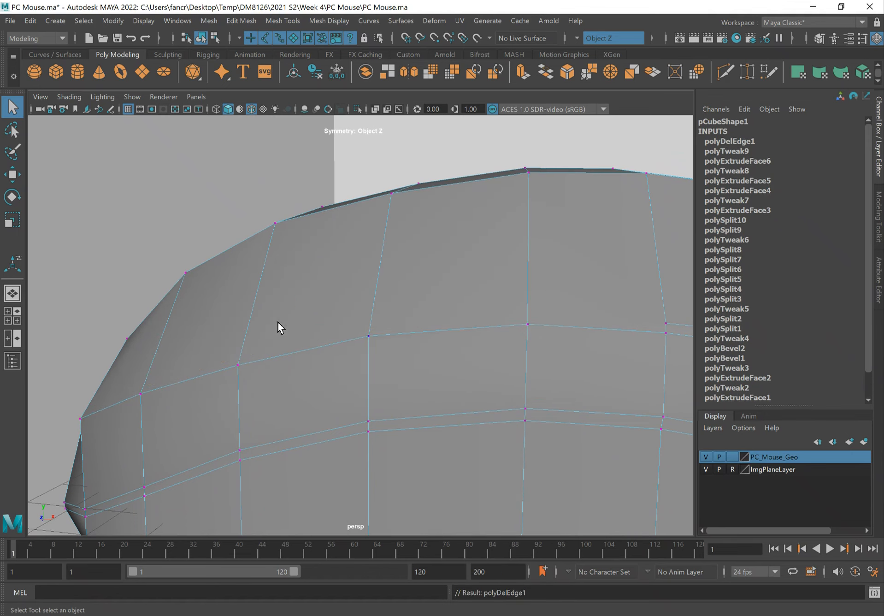
# Step: Cut an edge with Multi-Cut that joins the strip's open lower corner to the neighbouring vertex toward the rear
pyautogui.moveTo(555, 306)
pyautogui.keyDown('alt'); pyautogui.mouseDown()
pyautogui.moveTo(606, 312)
pyautogui.moveTo(550, 312)
pyautogui.mouseUp(); pyautogui.keyUp('alt')
pyautogui.keyDown('alt'); pyautogui.moveTo(418, 319); pyautogui.dragTo(398, 300); pyautogui.keyUp('alt')
pyautogui.moveTo(440, 288); pyautogui.dragTo(370, 288, button='right')
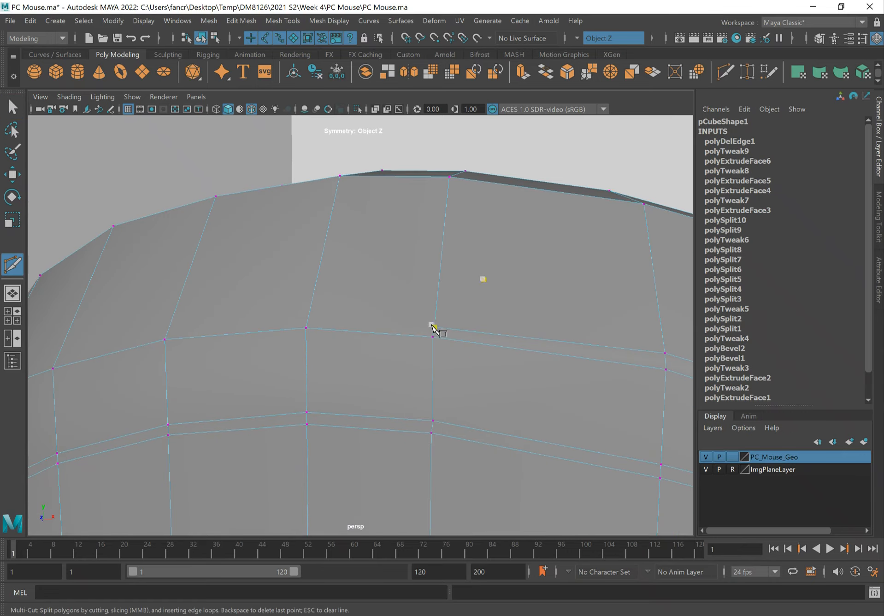
pyautogui.click(434, 328)
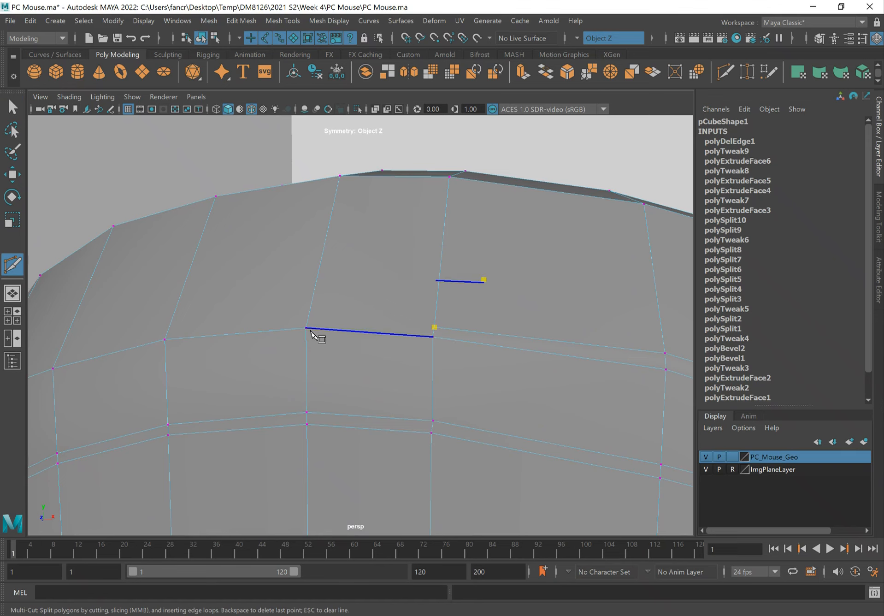
pyautogui.keyDown('alt'); pyautogui.moveTo(501, 331); pyautogui.dragTo(454, 294); pyautogui.keyUp('alt')
pyautogui.keyDown('alt'); pyautogui.moveTo(453, 290); pyautogui.dragTo(482, 296, button='right'); pyautogui.keyUp('alt')
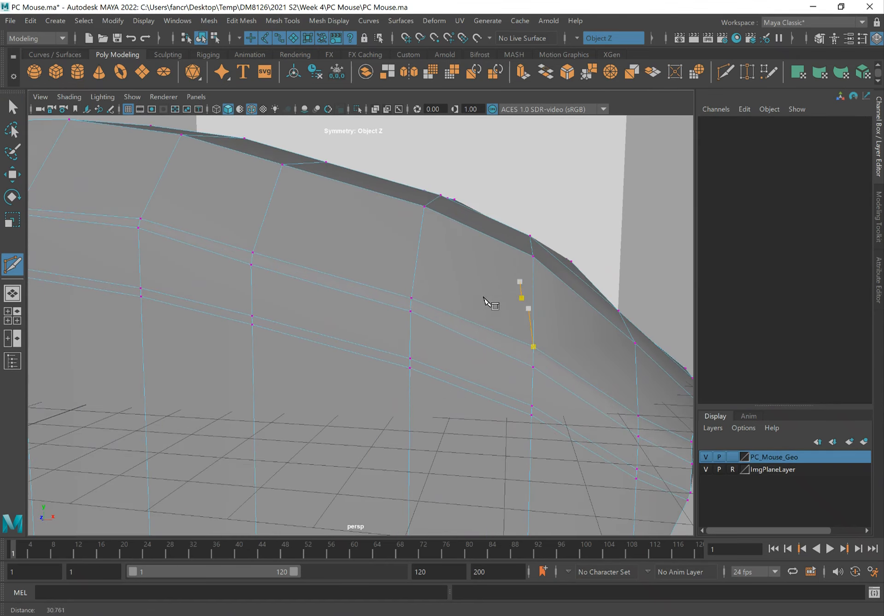
# Step: Insert an edge loop along the narrow side strip, running around the mouse's side and front
pyautogui.keyDown('alt'); pyautogui.moveTo(285, 279); pyautogui.dragTo(402, 298, button='middle'); pyautogui.keyUp('alt')
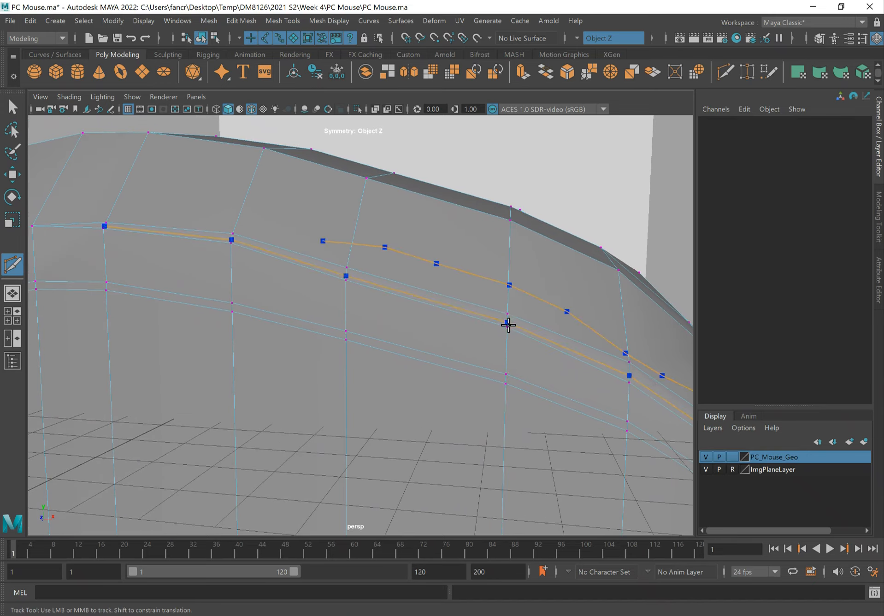
pyautogui.keyDown('alt'); pyautogui.moveTo(424, 320); pyautogui.dragTo(394, 324, button='right'); pyautogui.keyUp('alt')
pyautogui.keyDown('alt'); pyautogui.moveTo(491, 364); pyautogui.dragTo(469, 345, button='middle'); pyautogui.keyUp('alt')
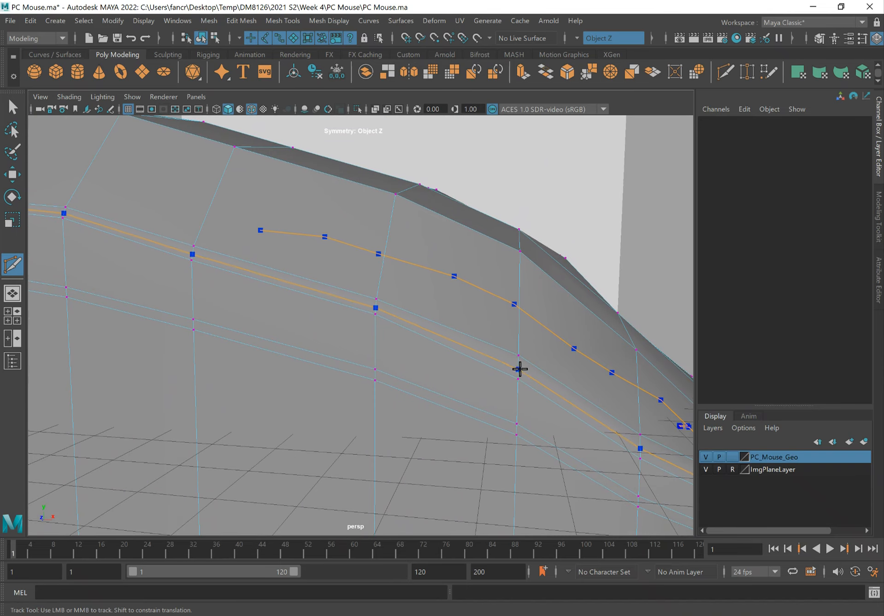
pyautogui.keyDown('ctrl'); pyautogui.click(520, 367); pyautogui.keyUp('ctrl')
pyautogui.keyDown('alt'); pyautogui.moveTo(608, 338); pyautogui.dragTo(547, 326, button='right'); pyautogui.keyUp('alt')
pyautogui.keyDown('alt'); pyautogui.moveTo(547, 325); pyautogui.dragTo(522, 327); pyautogui.keyUp('alt')
pyautogui.scroll(3, 464, 312)
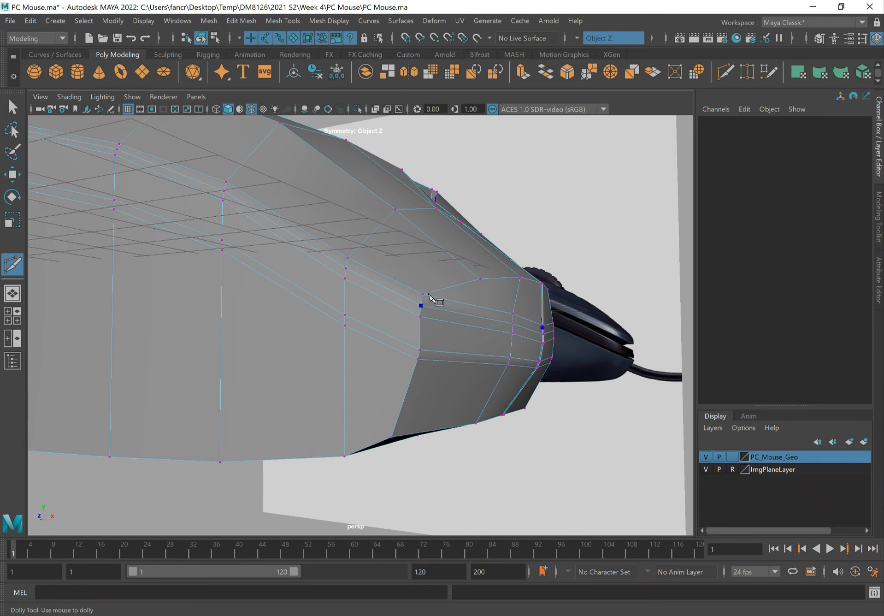
# Step: Examine the strip's upper edges around the front corner and check where the edge loop runs
pyautogui.moveTo(458, 299); pyautogui.dragTo(467, 244, button='right')
pyautogui.click(472, 304)
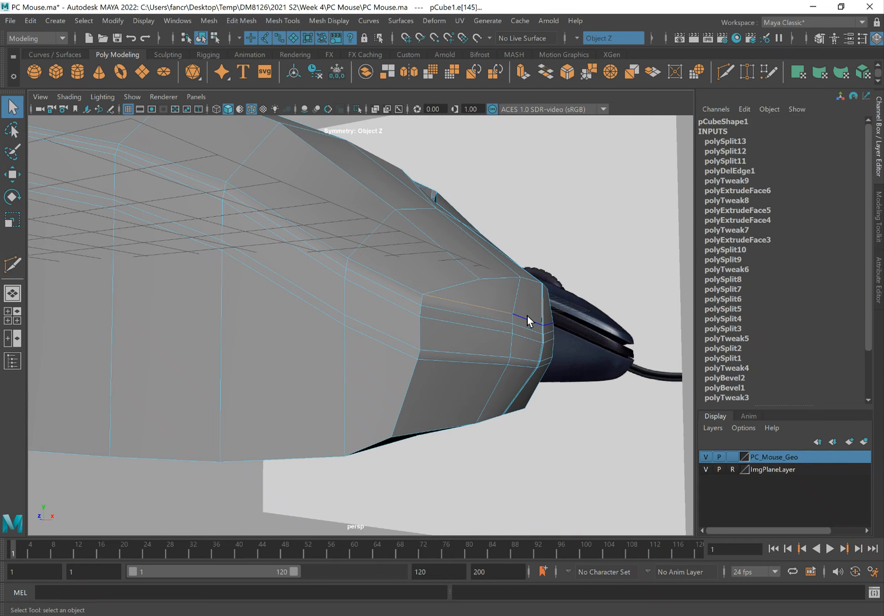
pyautogui.press('f')
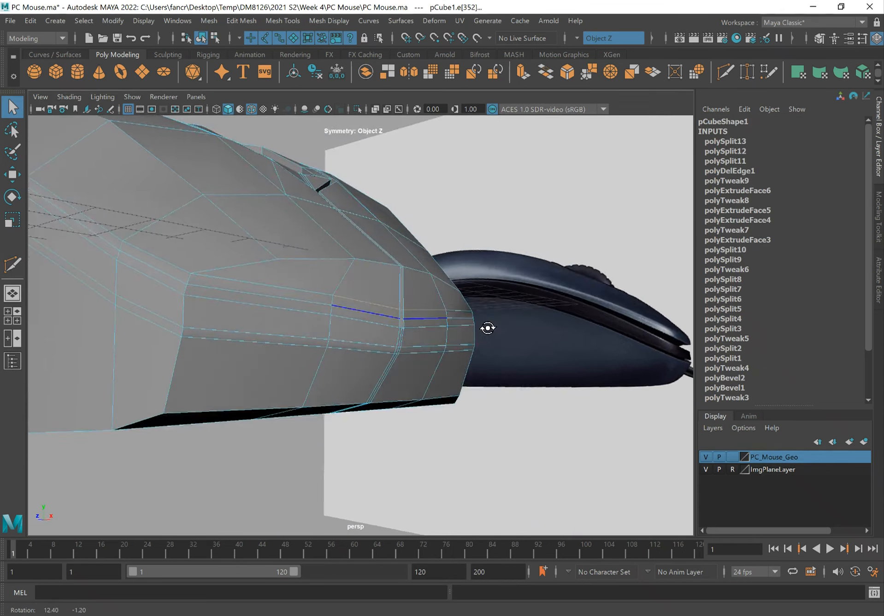
pyautogui.keyDown('alt'); pyautogui.moveTo(468, 333); pyautogui.dragTo(559, 358); pyautogui.keyUp('alt')
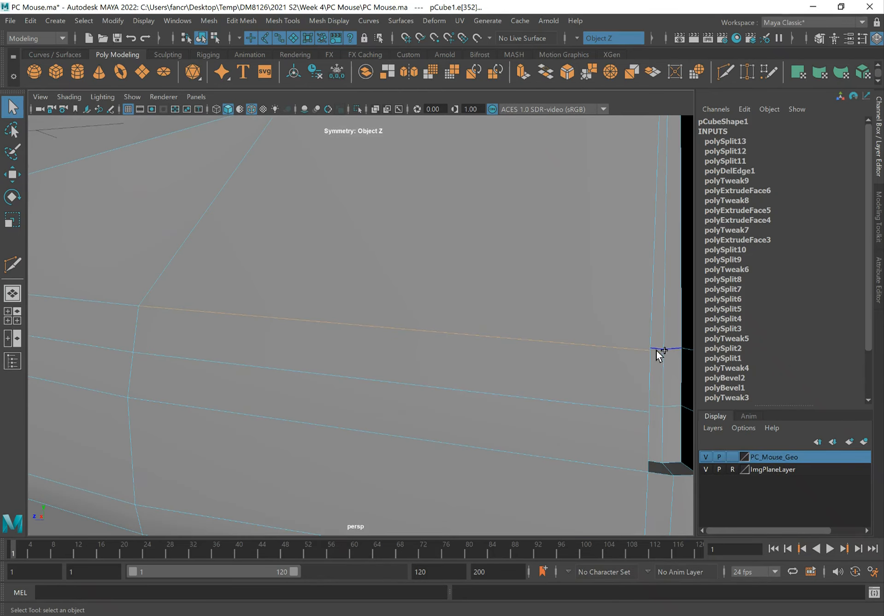
pyautogui.click(657, 351)
pyautogui.click(560, 348)
pyautogui.keyDown('alt'); pyautogui.moveTo(560, 348); pyautogui.dragTo(230, 316); pyautogui.keyUp('alt')
pyautogui.click(87, 318)
pyautogui.click(194, 400)
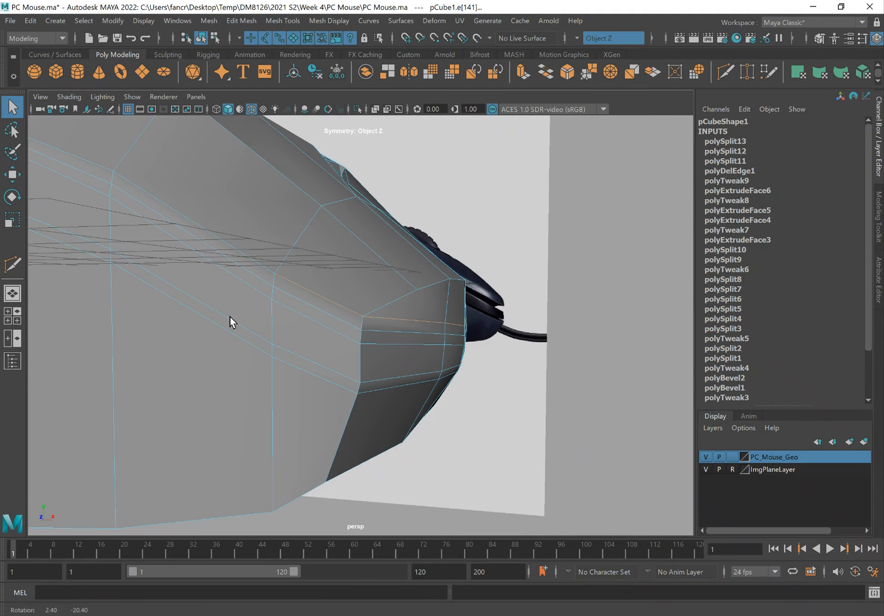
pyautogui.keyDown('alt'); pyautogui.moveTo(224, 267); pyautogui.dragTo(351, 300); pyautogui.keyUp('alt')
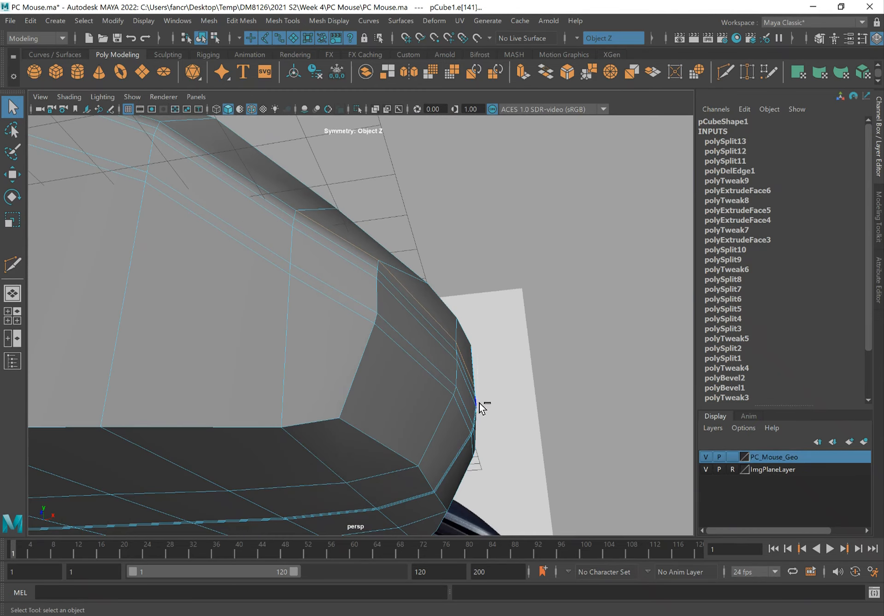
pyautogui.press('w')
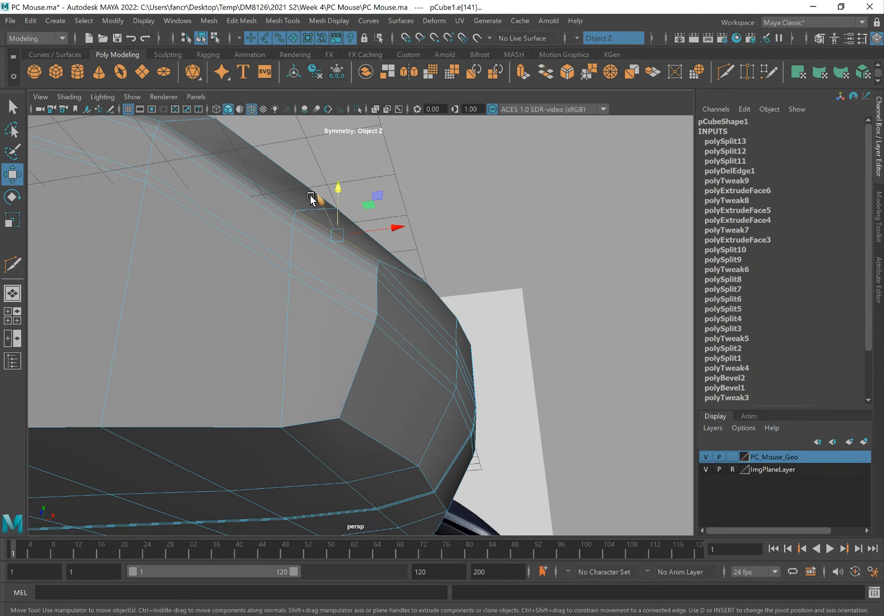
pyautogui.keyDown('alt'); pyautogui.moveTo(399, 229); pyautogui.dragTo(409, 321); pyautogui.keyUp('alt')
pyautogui.press('q')
pyautogui.click(483, 337)
pyautogui.moveTo(484, 337)
pyautogui.keyDown('alt'); pyautogui.mouseDown()
pyautogui.moveTo(448, 336)
pyautogui.moveTo(488, 329)
pyautogui.mouseUp(); pyautogui.keyUp('alt')
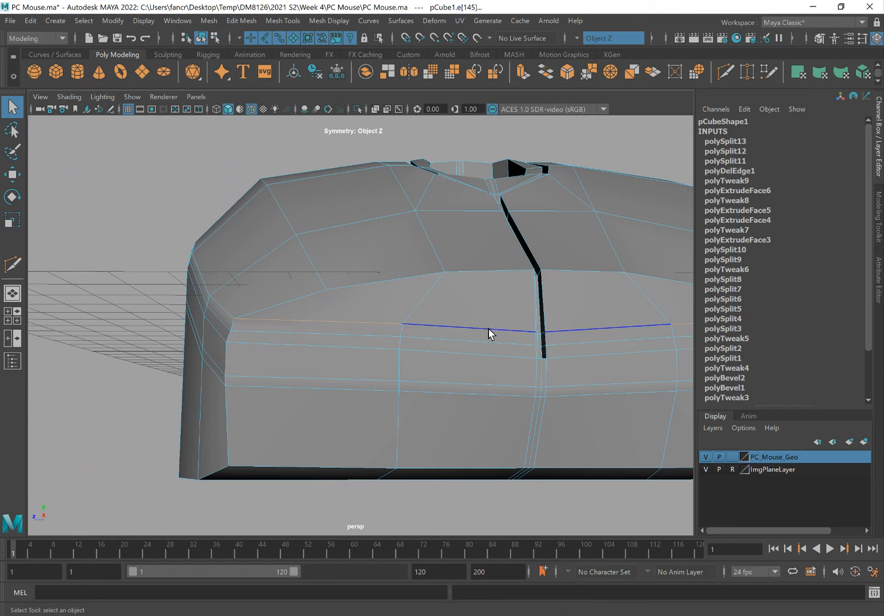
# Step: Adjust the height of the strip's lower edge at the front of the mouse
pyautogui.click(312, 346)
pyautogui.press('w')
pyautogui.click(309, 290)
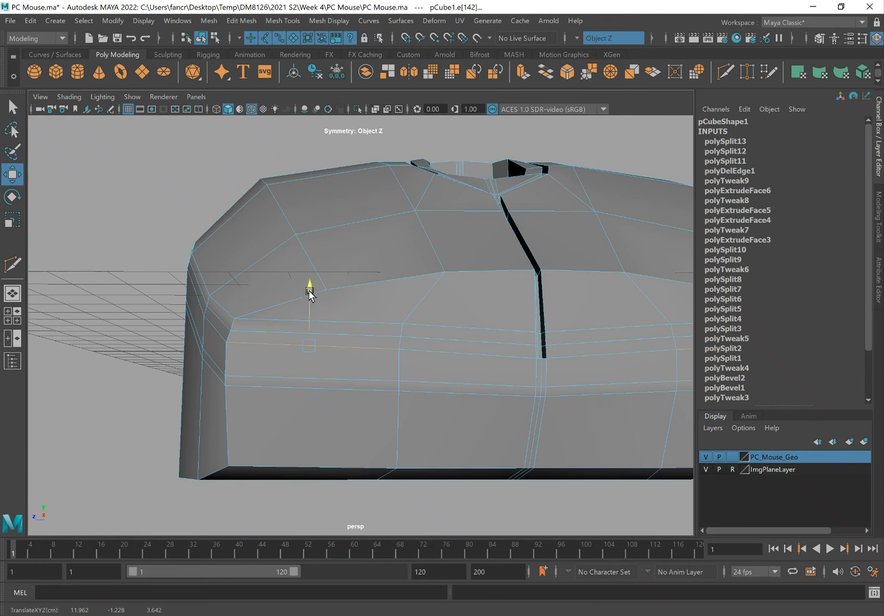
pyautogui.keyDown('alt'); pyautogui.moveTo(310, 297); pyautogui.dragTo(332, 313); pyautogui.keyUp('alt')
# Step: Select the narrow strip faces across the front of the mouse and around the front corner
pyautogui.press('q')
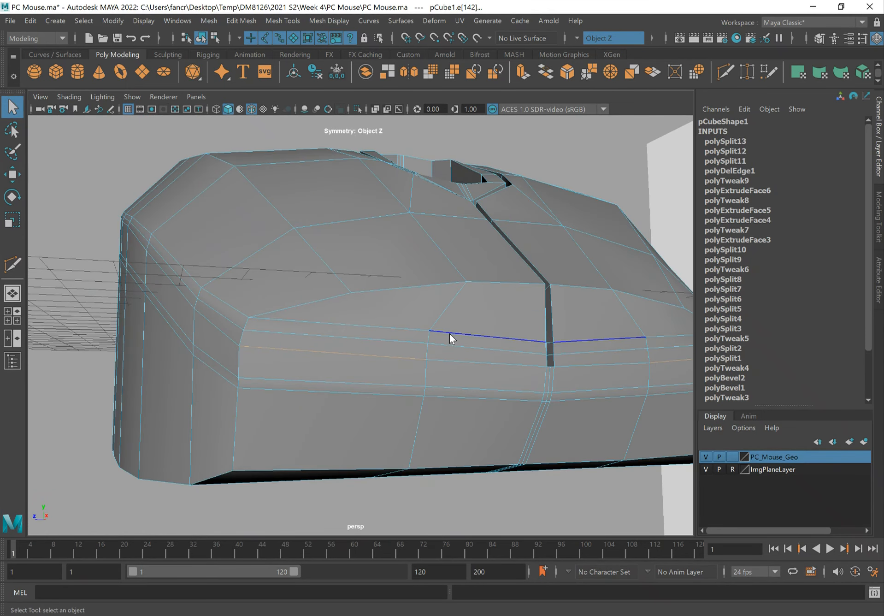
pyautogui.rightClick(449, 337)
pyautogui.click(449, 307)
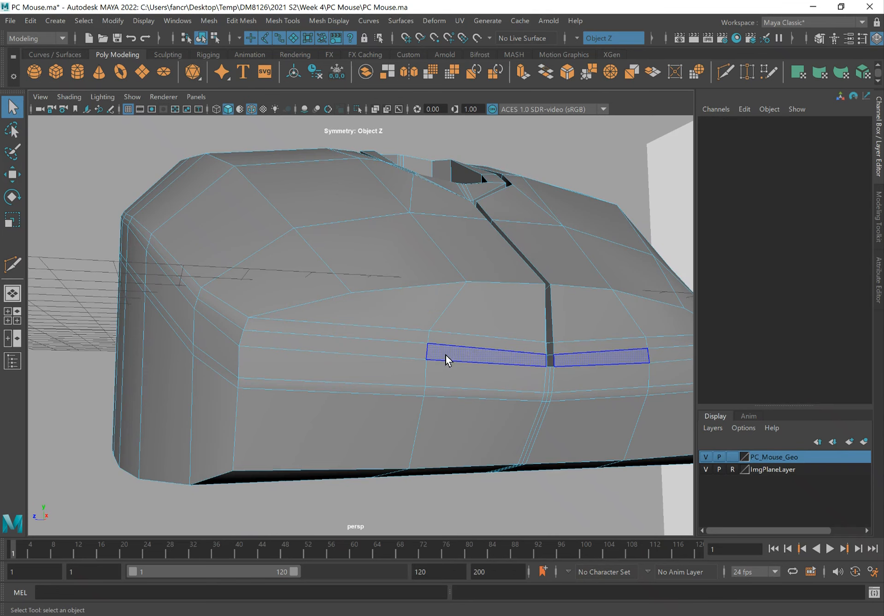
pyautogui.click(445, 357)
pyautogui.keyDown('shift'); pyautogui.click(355, 346); pyautogui.keyUp('shift')
pyautogui.keyDown('alt'); pyautogui.moveTo(217, 321); pyautogui.dragTo(285, 344); pyautogui.keyUp('alt')
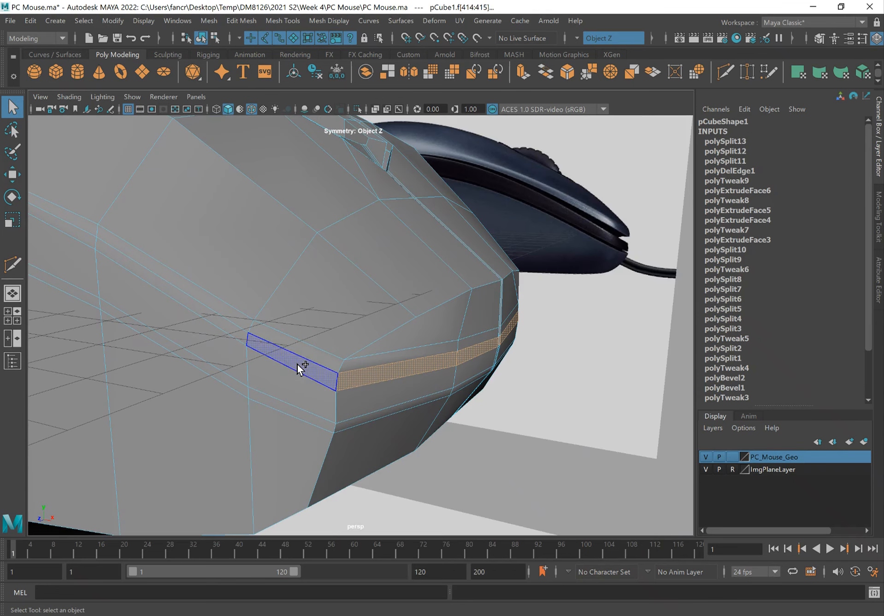
pyautogui.keyDown('shift'); pyautogui.click(228, 323); pyautogui.keyUp('shift')
# Step: Extend the strip face selection along the mouse's side toward the rear, up to the tapered end
pyautogui.keyDown('alt'); pyautogui.moveTo(229, 323); pyautogui.dragTo(320, 355); pyautogui.keyUp('alt')
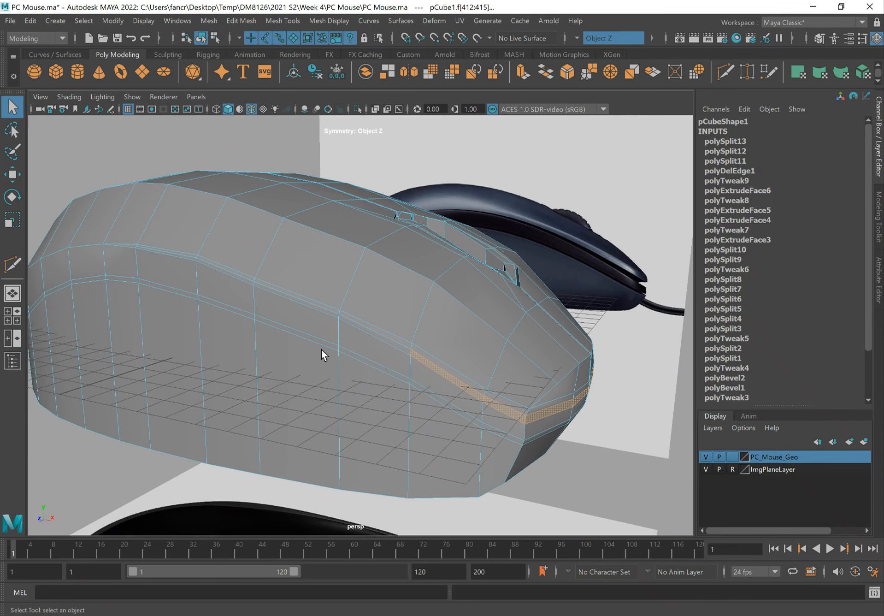
pyautogui.keyDown('shift'); pyautogui.click(367, 331); pyautogui.keyUp('shift')
pyautogui.keyDown('shift'); pyautogui.click(320, 307); pyautogui.keyUp('shift')
pyautogui.keyDown('shift'); pyautogui.click(305, 301); pyautogui.keyUp('shift')
pyautogui.keyDown('alt'); pyautogui.moveTo(223, 302); pyautogui.dragTo(279, 336, button='middle'); pyautogui.keyUp('alt')
pyautogui.keyDown('alt'); pyautogui.moveTo(279, 337); pyautogui.dragTo(379, 349, button='right'); pyautogui.keyUp('alt')
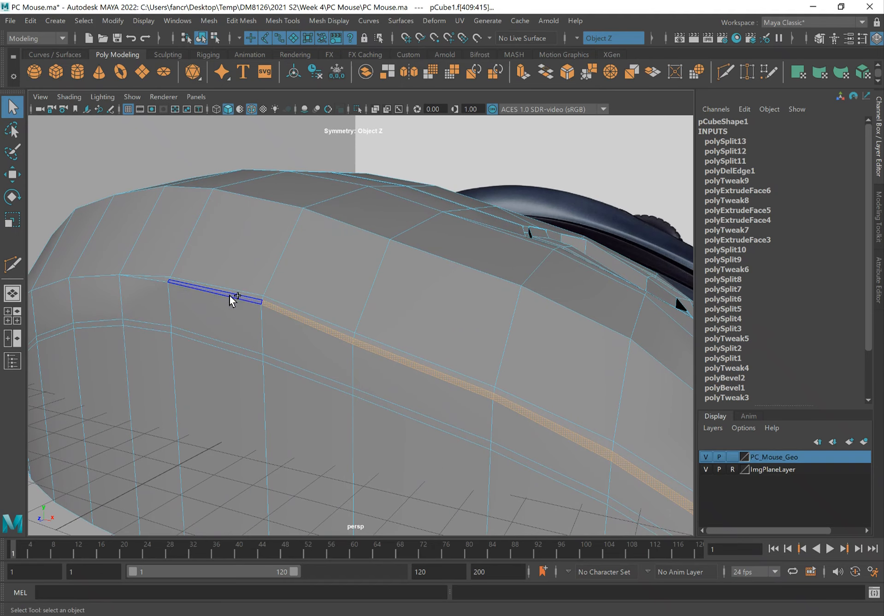
# Step: Extrude the selected strip faces inward with a Local Translate Z of -0.264 to form the side seam groove
pyautogui.keyDown('alt'); pyautogui.moveTo(359, 331); pyautogui.dragTo(348, 330); pyautogui.keyUp('alt')
pyautogui.keyDown('alt'); pyautogui.moveTo(467, 323); pyautogui.dragTo(448, 320, button='right'); pyautogui.keyUp('alt')
pyautogui.keyDown('alt'); pyautogui.moveTo(445, 321); pyautogui.dragTo(385, 325, button='middle'); pyautogui.keyUp('alt')
pyautogui.keyDown('alt'); pyautogui.moveTo(396, 343); pyautogui.dragTo(357, 344); pyautogui.keyUp('alt')
pyautogui.hotkey('ctrl', 'e')
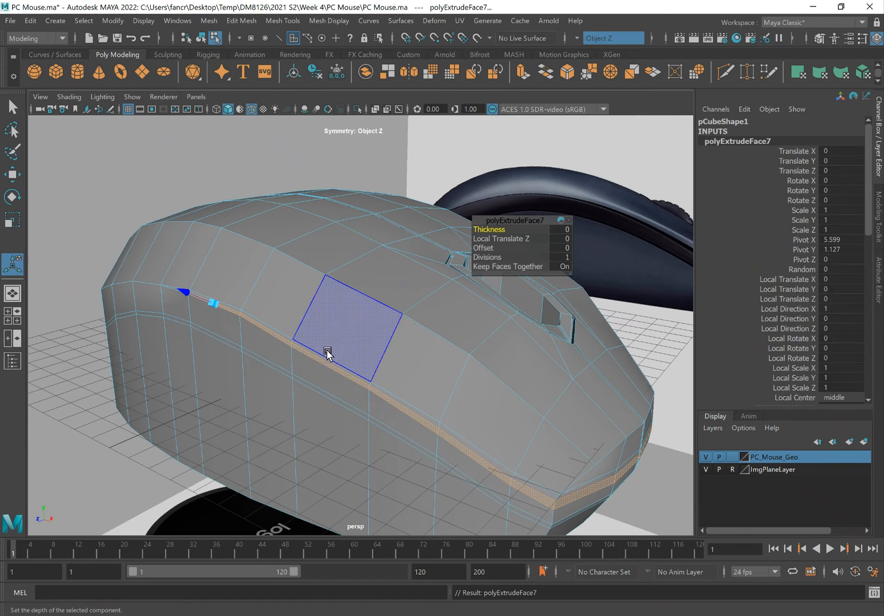
pyautogui.moveTo(185, 292); pyautogui.dragTo(191, 294)
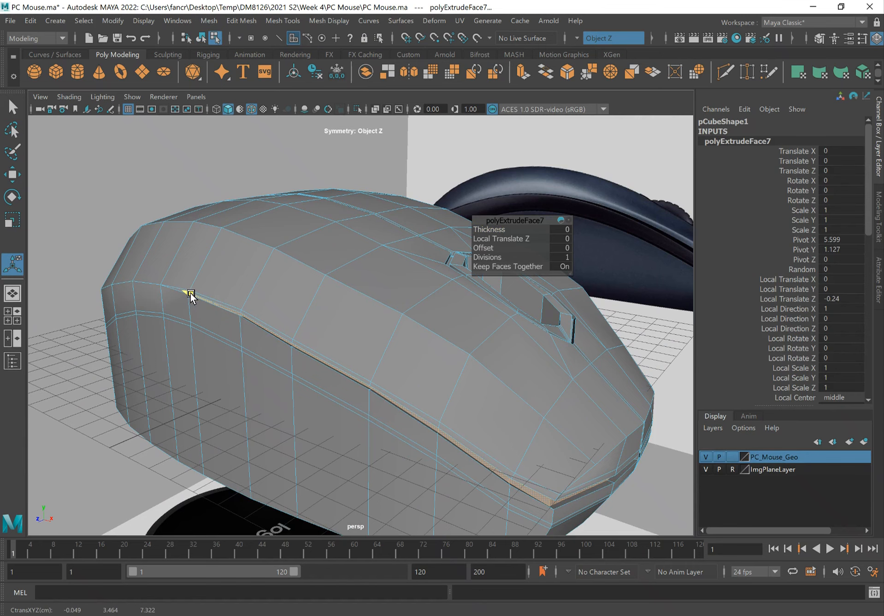
# Step: Examine the extruded seam groove around the front, especially where it meets the centre gap
pyautogui.scroll(10, 436, 360)
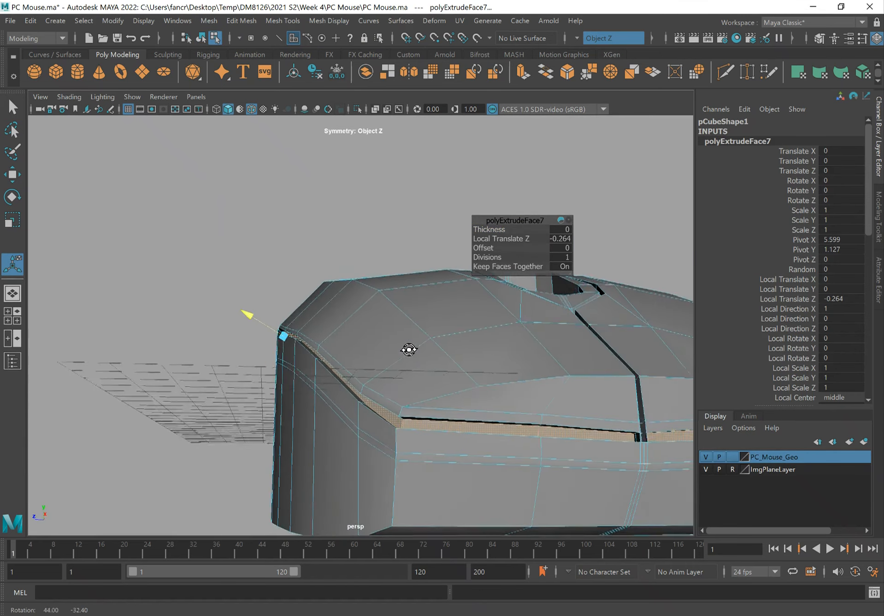
pyautogui.scroll(-5, 429, 345)
pyautogui.scroll(8, 424, 338)
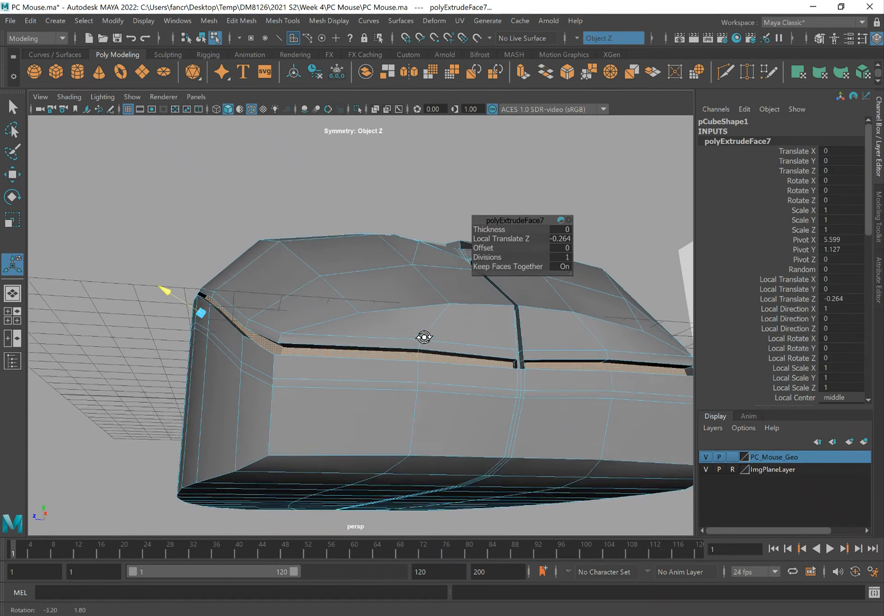
pyautogui.keyDown('alt'); pyautogui.moveTo(491, 374); pyautogui.dragTo(363, 329); pyautogui.keyUp('alt')
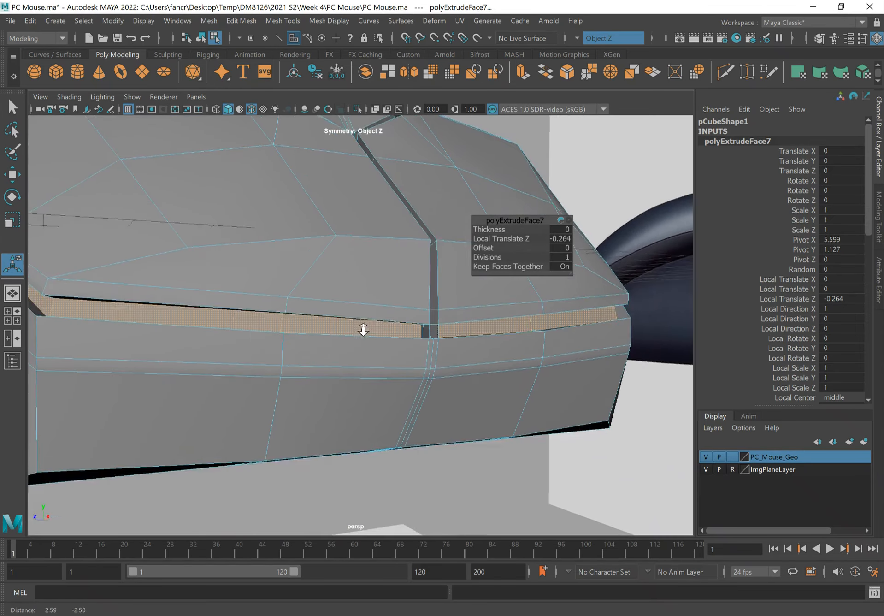
pyautogui.scroll(6, 438, 349)
pyautogui.keyDown('alt'); pyautogui.moveTo(479, 334); pyautogui.dragTo(442, 330); pyautogui.keyUp('alt')
pyautogui.keyDown('alt'); pyautogui.moveTo(442, 329); pyautogui.dragTo(321, 307, button='right'); pyautogui.keyUp('alt')
pyautogui.moveTo(321, 307)
pyautogui.keyDown('alt'); pyautogui.mouseDown()
pyautogui.moveTo(386, 320)
pyautogui.moveTo(280, 280)
pyautogui.moveTo(347, 306)
pyautogui.moveTo(306, 289)
pyautogui.moveTo(320, 306)
pyautogui.mouseUp(); pyautogui.keyUp('alt')
pyautogui.keyDown('alt'); pyautogui.moveTo(320, 306); pyautogui.dragTo(508, 344, button='right'); pyautogui.keyUp('alt')
pyautogui.keyDown('alt'); pyautogui.moveTo(508, 343); pyautogui.dragTo(450, 322); pyautogui.keyUp('alt')
# Step: Delete the end face that closes the side groove where it meets the centre gap at the front
pyautogui.press('q')
pyautogui.click(379, 260)
pyautogui.scroll(-2, 376, 241)
pyautogui.click(375, 241)
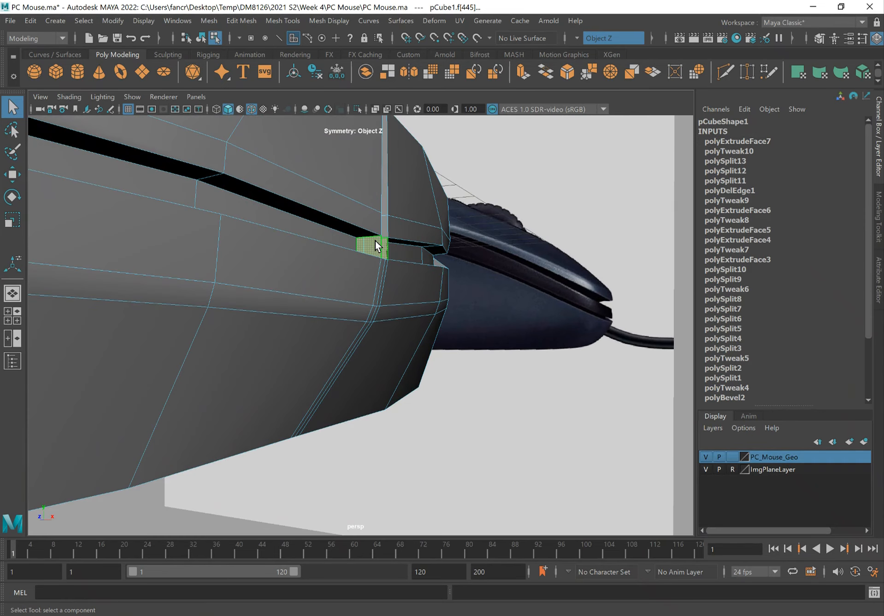
pyautogui.press('f')
pyautogui.keyDown('alt'); pyautogui.moveTo(374, 269); pyautogui.dragTo(332, 326); pyautogui.keyUp('alt')
pyautogui.press('f')
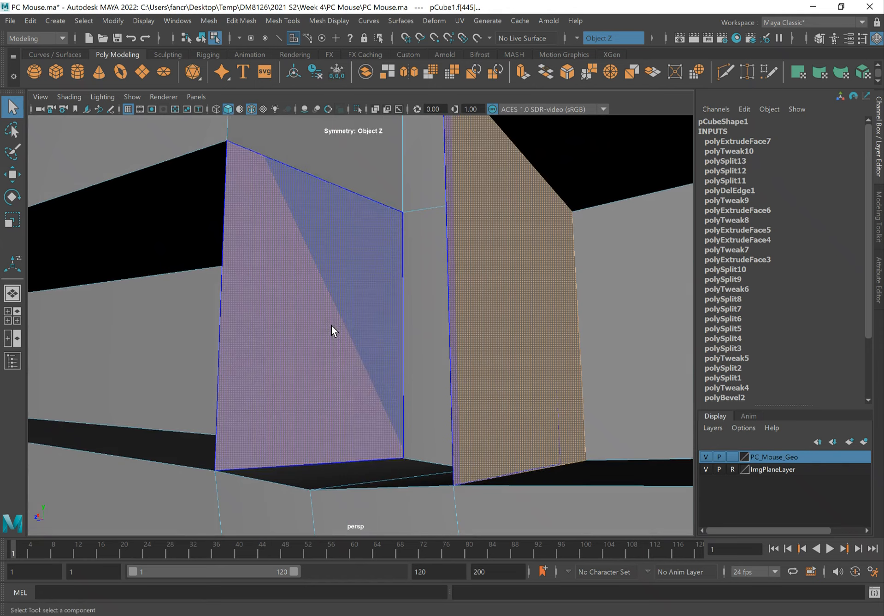
pyautogui.keyDown('alt'); pyautogui.moveTo(245, 285); pyautogui.dragTo(363, 301); pyautogui.keyUp('alt')
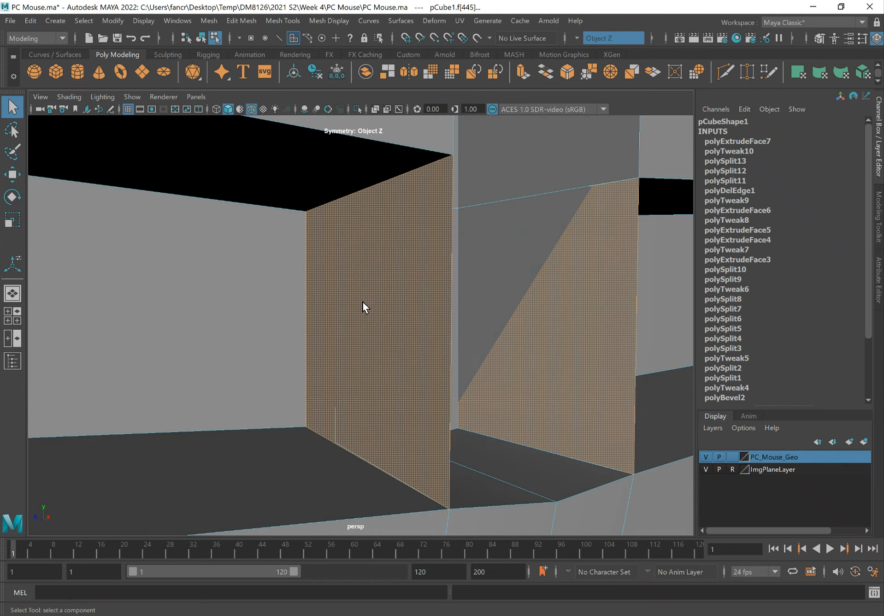
pyautogui.press('Delete')
# Step: Delete the remaining overlapping wall face between the side groove and the centre gap
pyautogui.click(392, 310)
pyautogui.keyDown('alt'); pyautogui.moveTo(412, 345); pyautogui.dragTo(346, 356); pyautogui.keyUp('alt')
pyautogui.press('Delete')
pyautogui.keyDown('alt'); pyautogui.moveTo(356, 319); pyautogui.dragTo(410, 315); pyautogui.keyUp('alt')
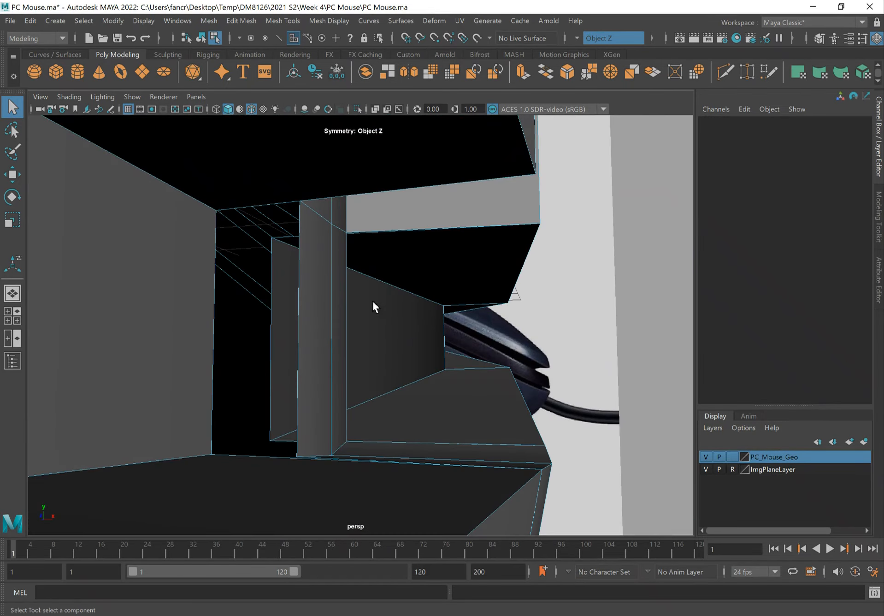
# Step: Select the centre gap's back wall faces at the groove height and move them inward along the X axis
pyautogui.scroll(6, 280, 262)
pyautogui.moveTo(396, 189); pyautogui.dragTo(408, 221, button='right')
pyautogui.click(410, 252)
pyautogui.keyDown('shift'); pyautogui.click(393, 164); pyautogui.keyUp('shift')
pyautogui.moveTo(379, 237)
pyautogui.keyDown('alt'); pyautogui.mouseDown()
pyautogui.moveTo(405, 229)
pyautogui.moveTo(440, 253)
pyautogui.moveTo(472, 249)
pyautogui.moveTo(388, 225)
pyautogui.moveTo(386, 248)
pyautogui.moveTo(389, 225)
pyautogui.mouseUp(); pyautogui.keyUp('alt')
pyautogui.press('f')
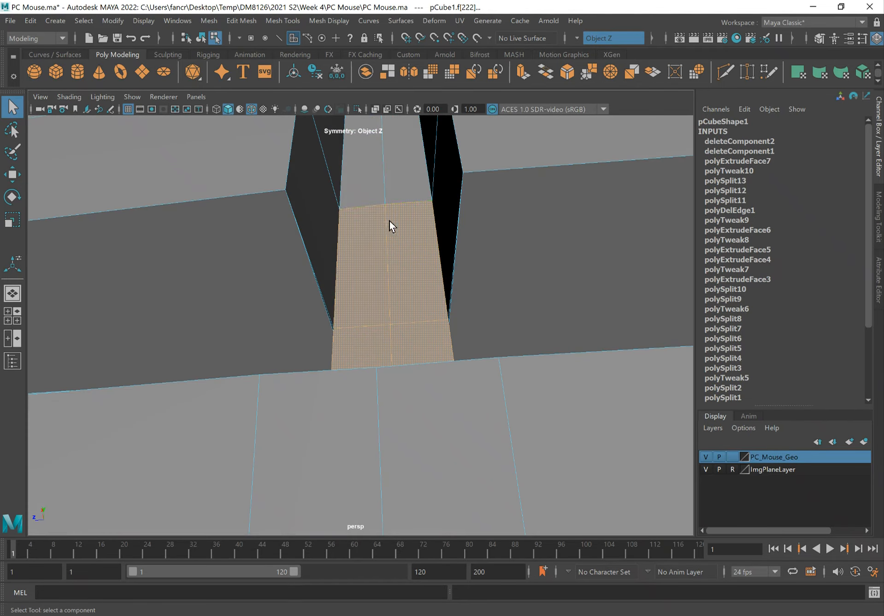
pyautogui.keyDown('alt'); pyautogui.moveTo(306, 250); pyautogui.dragTo(369, 277); pyautogui.keyUp('alt')
pyautogui.press('w')
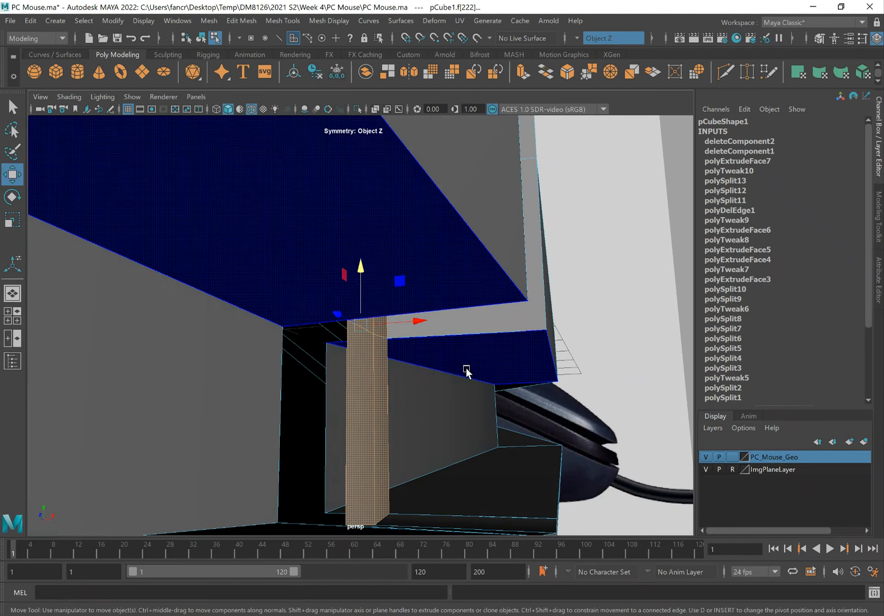
pyautogui.moveTo(414, 321); pyautogui.dragTo(354, 330)
pyautogui.press('q')
# Step: Display the mesh in wireframe and examine the centre gap's back wall faces near the side groove
pyautogui.keyDown('alt'); pyautogui.moveTo(347, 403); pyautogui.dragTo(392, 294); pyautogui.keyUp('alt')
pyautogui.press('[')
pyautogui.press('[')
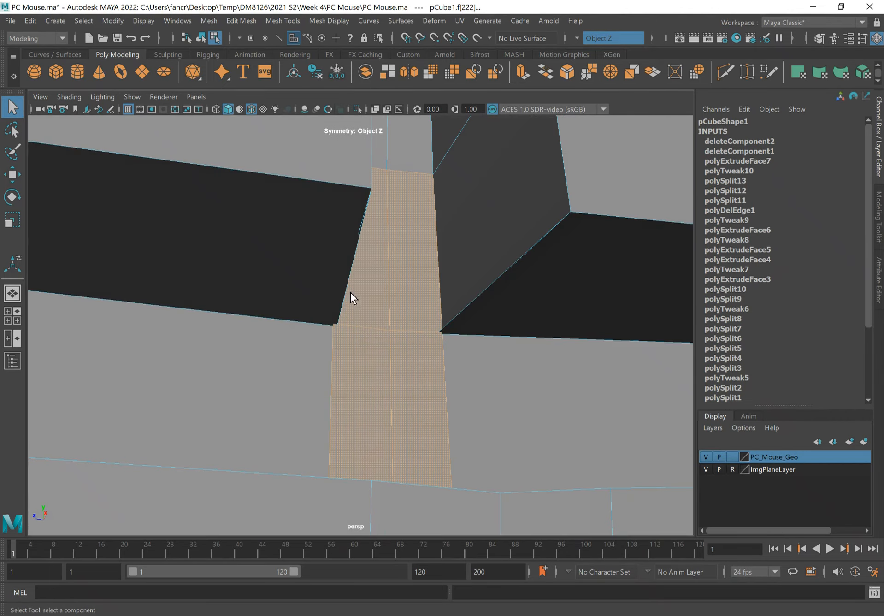
pyautogui.moveTo(348, 388); pyautogui.dragTo(304, 163)
pyautogui.press('4')
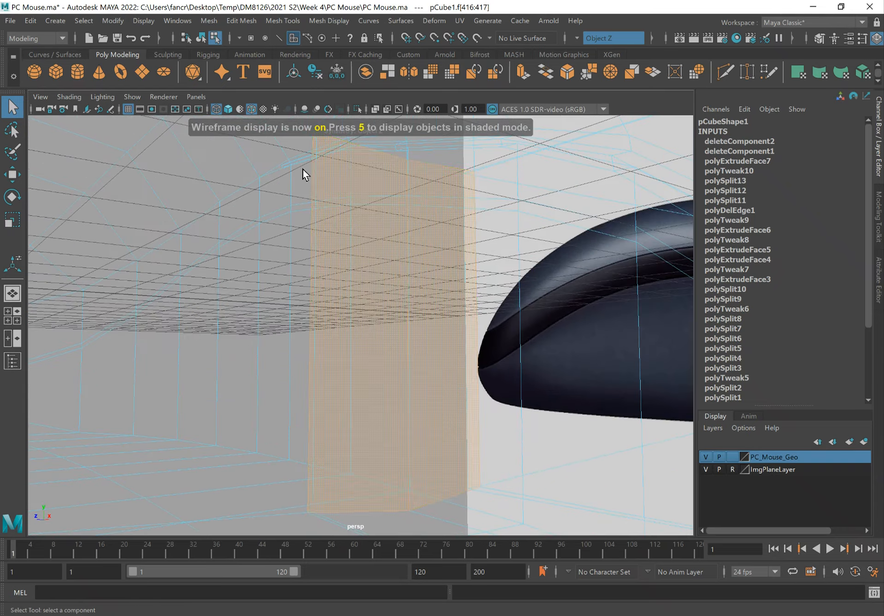
pyautogui.moveTo(346, 187)
pyautogui.keyDown('alt'); pyautogui.mouseDown(button='middle')
pyautogui.moveTo(353, 203)
pyautogui.moveTo(350, 181)
pyautogui.mouseUp(button='middle'); pyautogui.keyUp('alt')
pyautogui.keyDown('alt'); pyautogui.moveTo(351, 181); pyautogui.dragTo(326, 223, button='right'); pyautogui.keyUp('alt')
pyautogui.keyDown('alt'); pyautogui.moveTo(248, 364); pyautogui.dragTo(215, 360); pyautogui.keyUp('alt')
pyautogui.press('f')
# Step: Select the overlapping corner vertices where the centre gap meets the side groove and merge them with a 0.01 distance threshold
pyautogui.moveTo(351, 288); pyautogui.dragTo(297, 269, button='right')
pyautogui.moveTo(301, 138)
pyautogui.keyDown('alt'); pyautogui.mouseDown()
pyautogui.moveTo(344, 146)
pyautogui.moveTo(337, 168)
pyautogui.moveTo(310, 144)
pyautogui.mouseUp(); pyautogui.keyUp('alt')
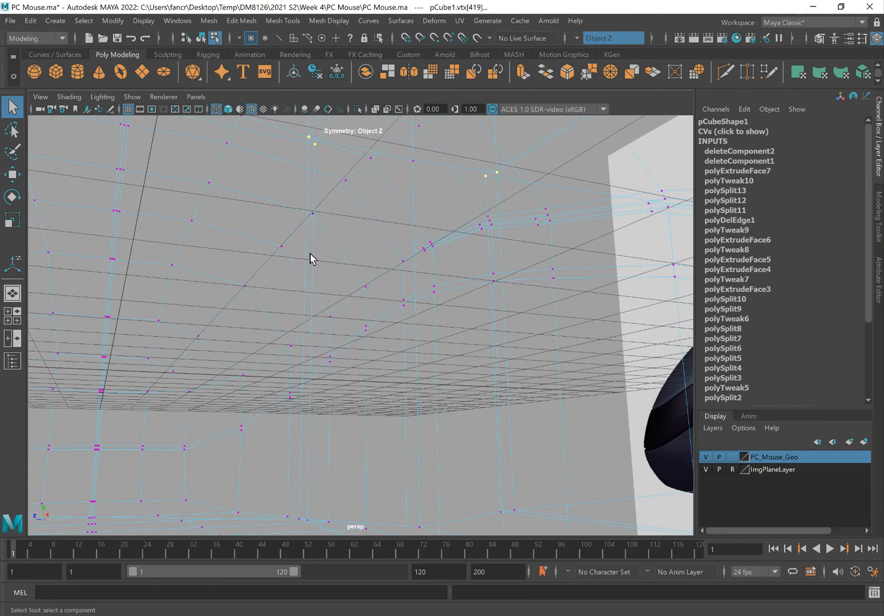
pyautogui.keyDown('alt'); pyautogui.moveTo(342, 490); pyautogui.dragTo(349, 465, button='middle'); pyautogui.keyUp('alt')
pyautogui.keyDown('alt'); pyautogui.moveTo(387, 373); pyautogui.dragTo(367, 404, button='right'); pyautogui.keyUp('alt')
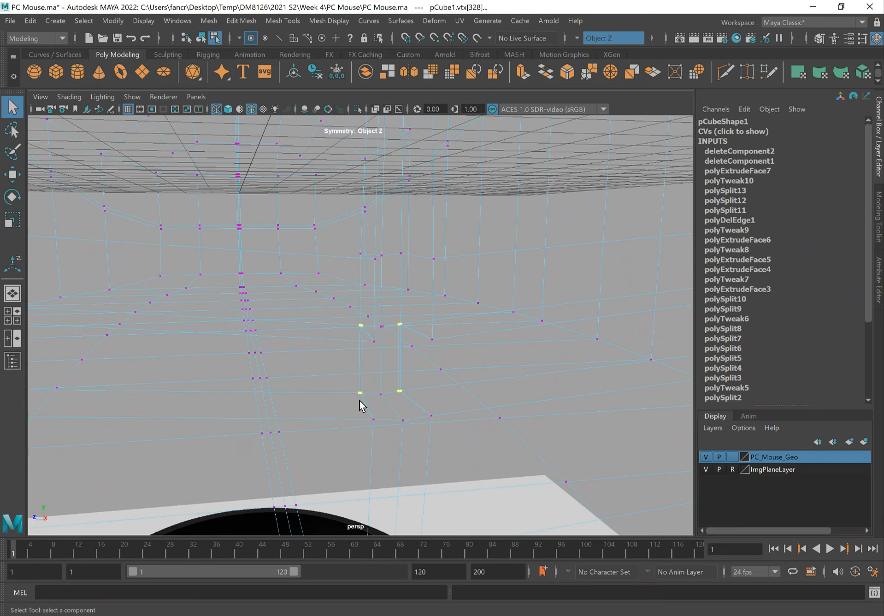
pyautogui.keyDown('alt'); pyautogui.moveTo(360, 398); pyautogui.dragTo(342, 406); pyautogui.keyUp('alt')
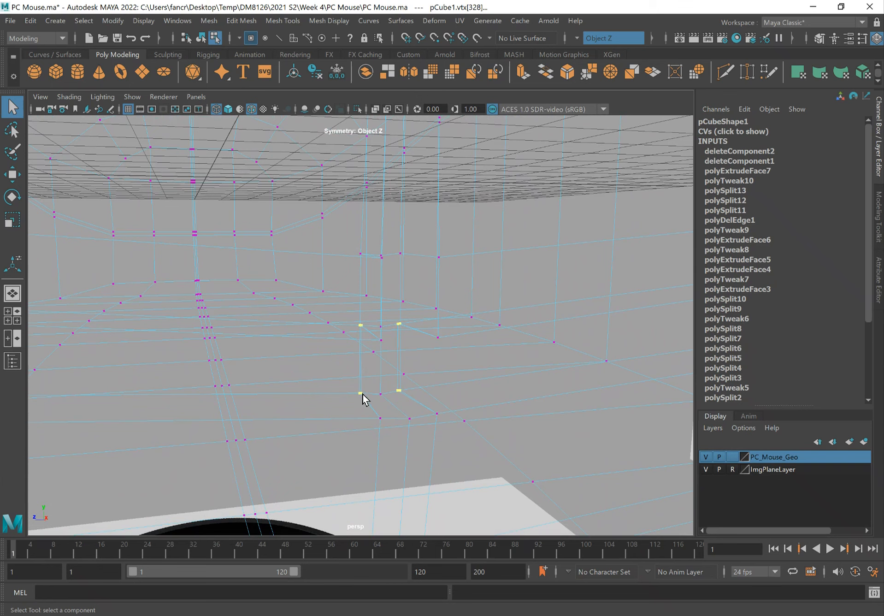
pyautogui.keyDown('shift'); pyautogui.moveTo(361, 393); pyautogui.dragTo(412, 340, button='right'); pyautogui.keyUp('shift')
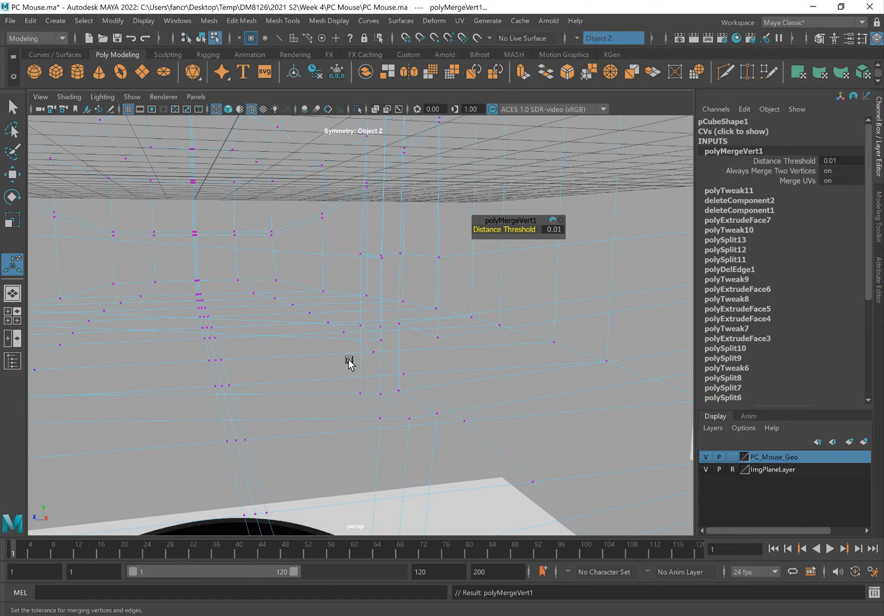
pyautogui.press('q')
# Step: Return to shaded display in object mode and inspect the front junction of the side groove and the centre gap
pyautogui.keyDown('alt'); pyautogui.moveTo(407, 391); pyautogui.dragTo(393, 384, button='right'); pyautogui.keyUp('alt')
pyautogui.press('5')
pyautogui.keyDown('alt'); pyautogui.moveTo(404, 388); pyautogui.dragTo(319, 337); pyautogui.keyUp('alt')
pyautogui.moveTo(357, 259); pyautogui.dragTo(402, 235, button='right')
pyautogui.keyDown('alt'); pyautogui.moveTo(351, 339); pyautogui.dragTo(352, 349, button='right'); pyautogui.keyUp('alt')
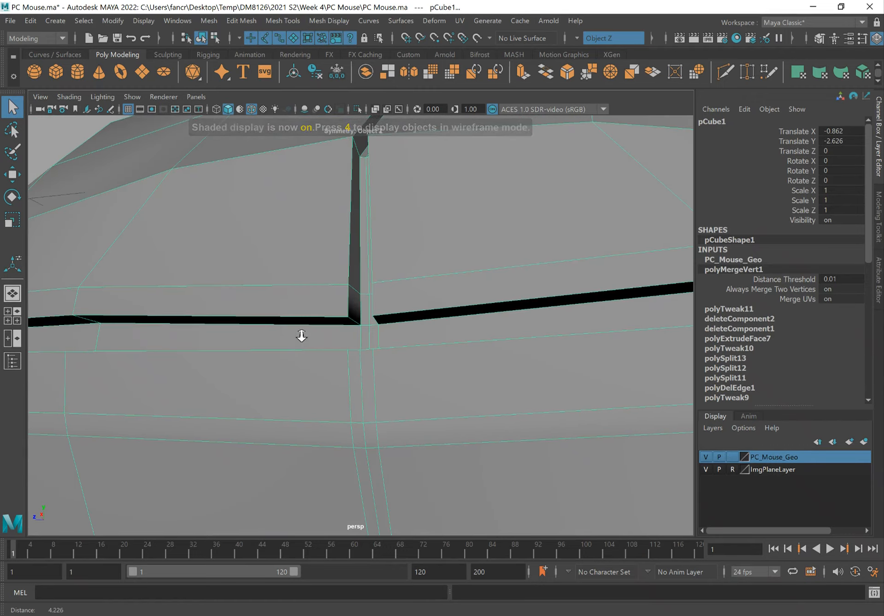
pyautogui.keyDown('alt'); pyautogui.moveTo(301, 335); pyautogui.dragTo(503, 374, button='right'); pyautogui.keyUp('alt')
pyautogui.keyDown('alt'); pyautogui.moveTo(347, 348); pyautogui.dragTo(366, 338); pyautogui.keyUp('alt')
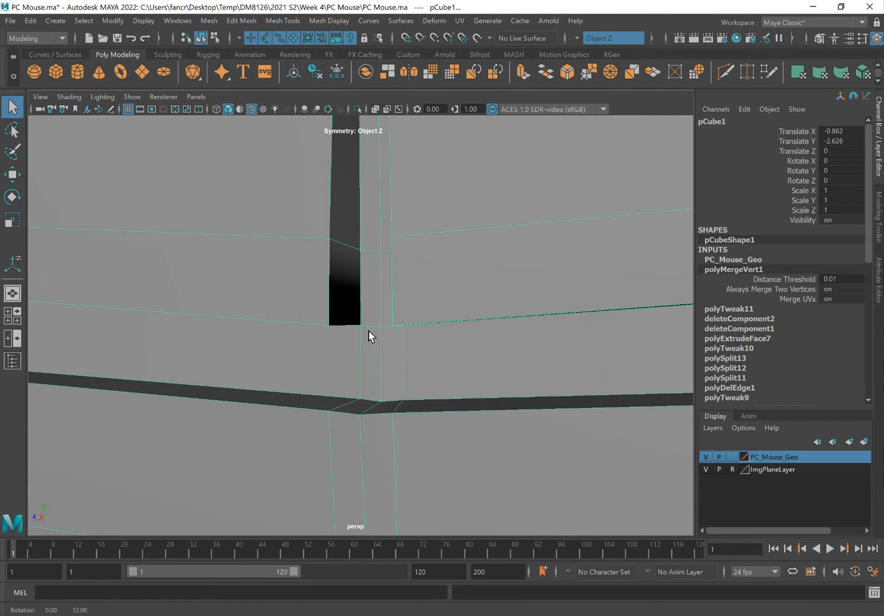
# Step: Try moving the vertex at the lower corner of the centre gap, and undo the move
pyautogui.moveTo(325, 320); pyautogui.dragTo(306, 276, button='right')
pyautogui.click(361, 325)
pyautogui.moveTo(327, 290)
pyautogui.mouseDown()
pyautogui.moveTo(343, 325)
pyautogui.moveTo(332, 305)
pyautogui.mouseUp()
pyautogui.hotkey('ctrl', 'z')
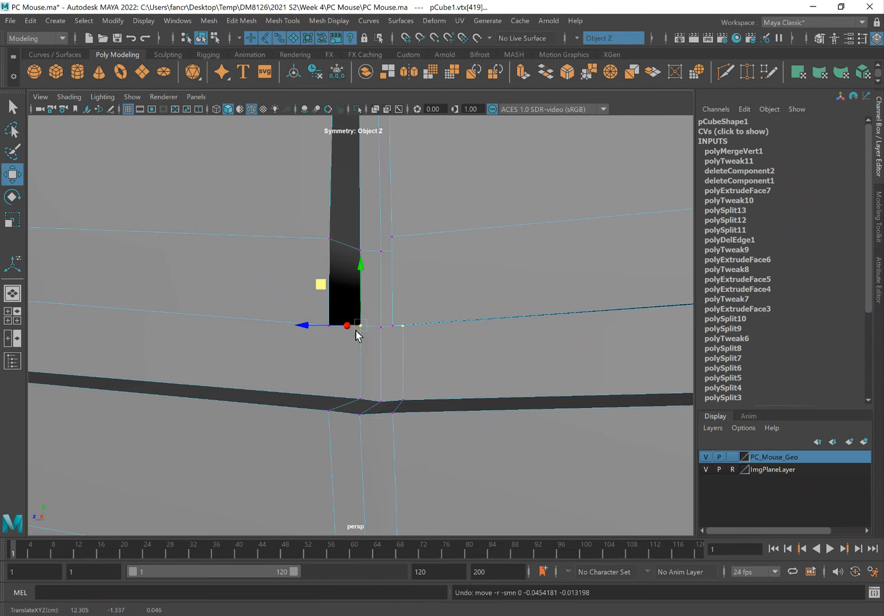
pyautogui.press('q')
# Step: Examine the whole mouse body from the front, sides and back, checking the side groove and the lower seam strip against the reference
pyautogui.keyDown('alt'); pyautogui.moveTo(487, 366); pyautogui.dragTo(274, 314, button='right'); pyautogui.keyUp('alt')
pyautogui.moveTo(325, 273); pyautogui.dragTo(194, 274, button='right')
pyautogui.keyDown('alt'); pyautogui.moveTo(194, 273); pyautogui.dragTo(314, 293); pyautogui.keyUp('alt')
pyautogui.keyDown('alt'); pyautogui.moveTo(313, 293); pyautogui.dragTo(295, 280, button='right'); pyautogui.keyUp('alt')
pyautogui.keyDown('alt'); pyautogui.moveTo(295, 280); pyautogui.dragTo(503, 382, button='middle'); pyautogui.keyUp('alt')
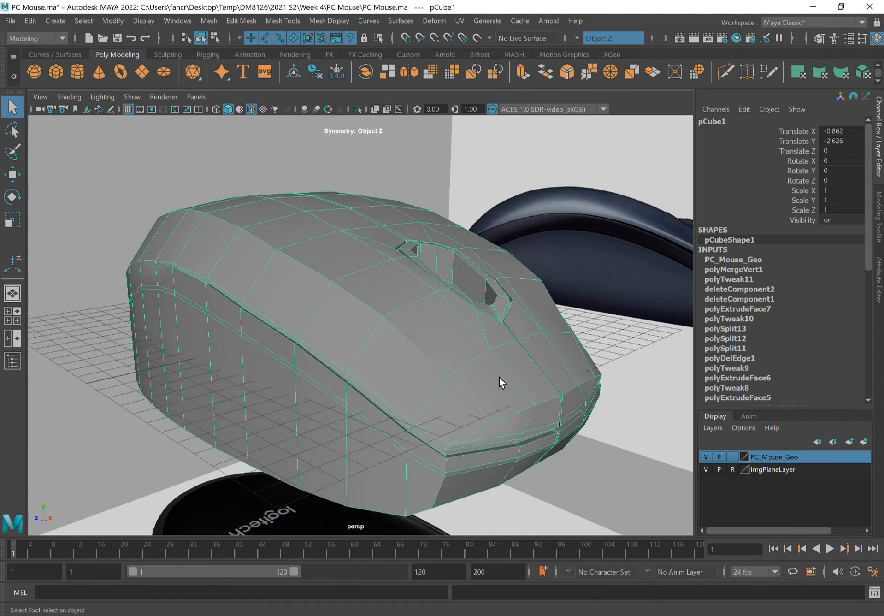
pyautogui.keyDown('alt'); pyautogui.moveTo(502, 381); pyautogui.dragTo(304, 328, button='right'); pyautogui.keyUp('alt')
pyautogui.keyDown('alt'); pyautogui.moveTo(303, 328); pyautogui.dragTo(487, 325); pyautogui.keyUp('alt')
pyautogui.click(488, 326)
pyautogui.keyDown('alt'); pyautogui.moveTo(383, 339); pyautogui.dragTo(349, 337); pyautogui.keyUp('alt')
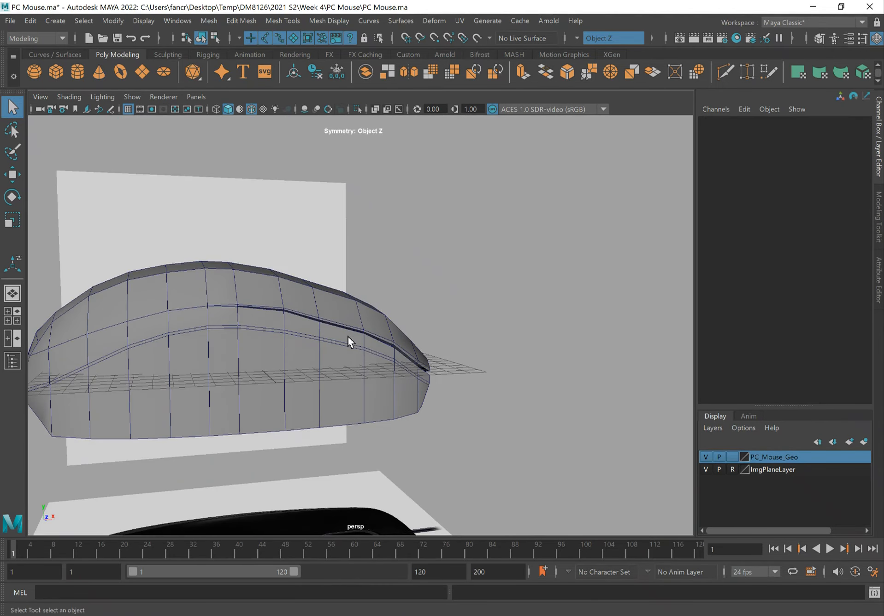
pyautogui.keyDown('alt'); pyautogui.moveTo(255, 328); pyautogui.dragTo(205, 332); pyautogui.keyUp('alt')
pyautogui.keyDown('alt'); pyautogui.moveTo(322, 361); pyautogui.dragTo(497, 404, button='right'); pyautogui.keyUp('alt')
pyautogui.keyDown('alt'); pyautogui.moveTo(260, 348); pyautogui.dragTo(460, 345); pyautogui.keyUp('alt')
pyautogui.keyDown('alt'); pyautogui.moveTo(459, 345); pyautogui.dragTo(210, 354, button='right'); pyautogui.keyUp('alt')
pyautogui.click(225, 366)
pyautogui.keyDown('alt'); pyautogui.moveTo(167, 378); pyautogui.dragTo(260, 335); pyautogui.keyUp('alt')
pyautogui.keyDown('alt'); pyautogui.moveTo(266, 363); pyautogui.dragTo(189, 361, button='right'); pyautogui.keyUp('alt')
pyautogui.keyDown('alt'); pyautogui.moveTo(481, 479); pyautogui.dragTo(428, 430); pyautogui.keyUp('alt')
pyautogui.keyDown('alt'); pyautogui.moveTo(428, 430); pyautogui.dragTo(322, 406, button='right'); pyautogui.keyUp('alt')
pyautogui.keyDown('alt'); pyautogui.moveTo(479, 418); pyautogui.dragTo(362, 373, button='middle'); pyautogui.keyUp('alt')
pyautogui.keyDown('alt'); pyautogui.moveTo(444, 402); pyautogui.dragTo(420, 330); pyautogui.keyUp('alt')
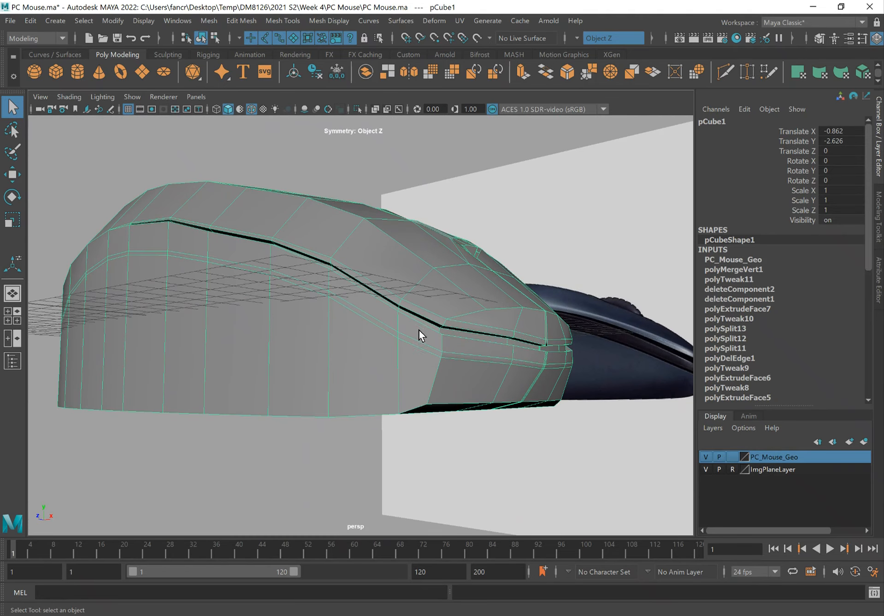
# Step: Select the narrow strip of faces below the side groove, running across the front and around the sides of the mouse
pyautogui.keyDown('alt'); pyautogui.moveTo(495, 343); pyautogui.dragTo(389, 332); pyautogui.keyUp('alt')
pyautogui.keyDown('alt'); pyautogui.moveTo(389, 331); pyautogui.dragTo(527, 355, button='right'); pyautogui.keyUp('alt')
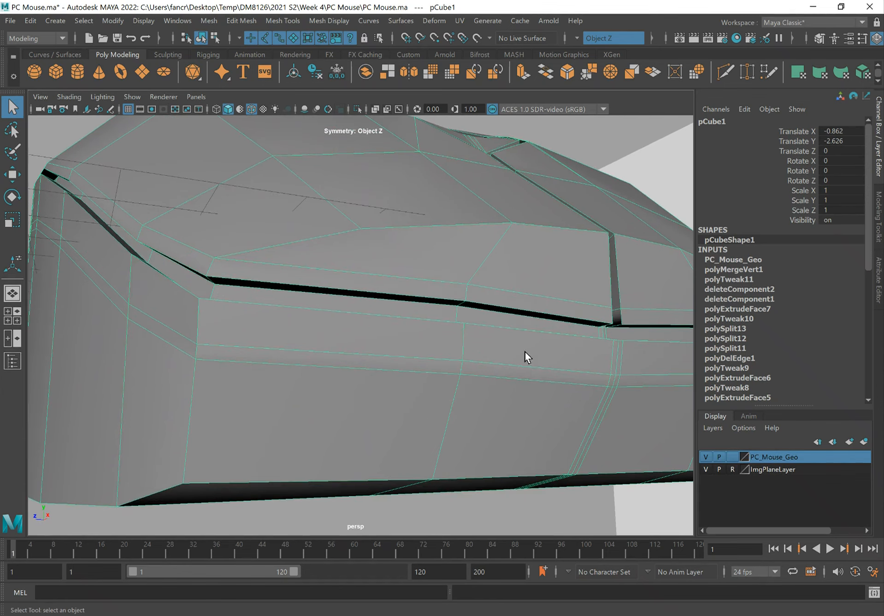
pyautogui.rightClick(529, 367)
pyautogui.click(529, 307)
pyautogui.keyDown('alt'); pyautogui.moveTo(529, 306); pyautogui.dragTo(505, 374); pyautogui.keyUp('alt')
pyautogui.click(486, 404)
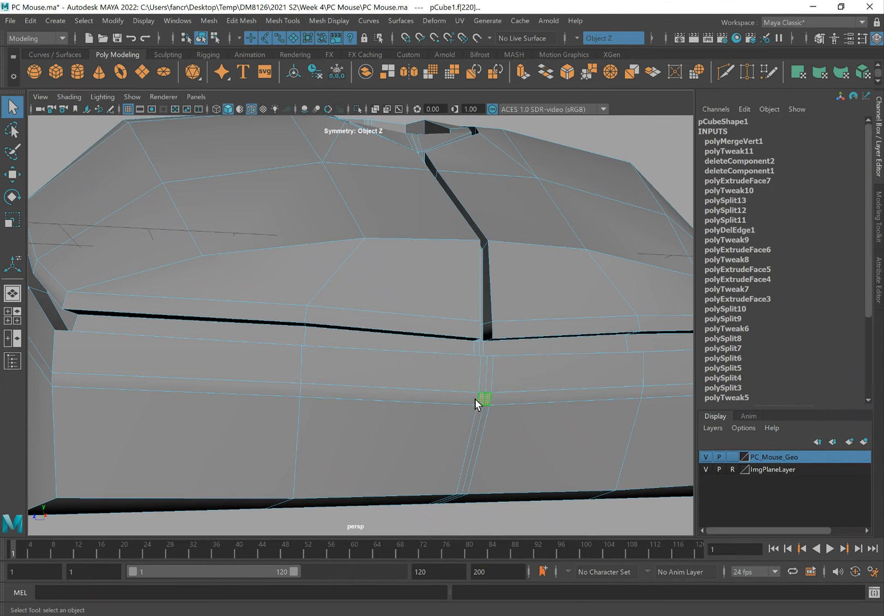
pyautogui.keyDown('shift'); pyautogui.doubleClick(440, 395); pyautogui.keyUp('shift')
pyautogui.keyDown('alt'); pyautogui.moveTo(339, 413); pyautogui.dragTo(166, 371, button='right'); pyautogui.keyUp('alt')
pyautogui.keyDown('alt'); pyautogui.moveTo(166, 371); pyautogui.dragTo(333, 383); pyautogui.keyUp('alt')
pyautogui.keyDown('shift'); pyautogui.click(364, 353); pyautogui.keyUp('shift')
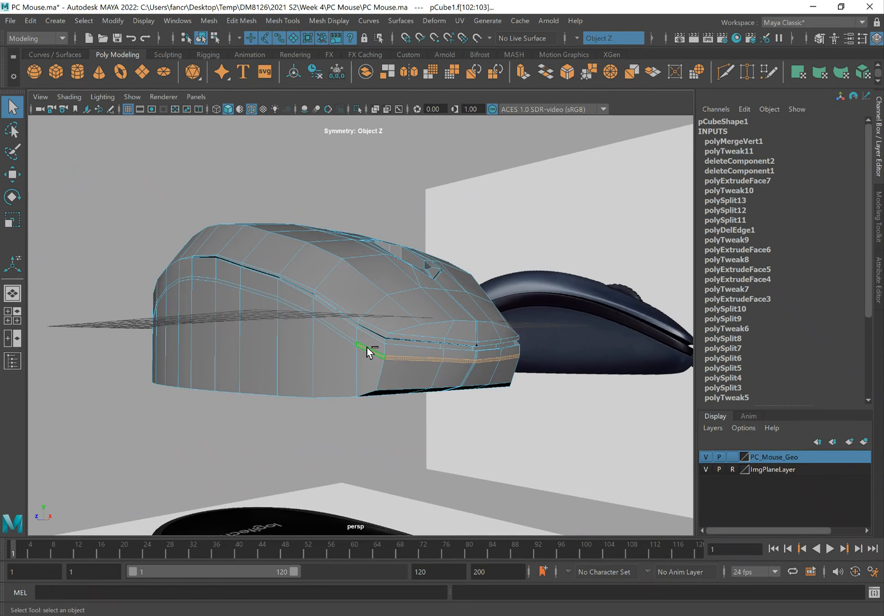
pyautogui.keyDown('shift'); pyautogui.doubleClick(348, 337); pyautogui.keyUp('shift')
pyautogui.moveTo(265, 351)
pyautogui.keyDown('alt'); pyautogui.mouseDown()
pyautogui.moveTo(355, 349)
pyautogui.moveTo(263, 350)
pyautogui.mouseUp(); pyautogui.keyUp('alt')
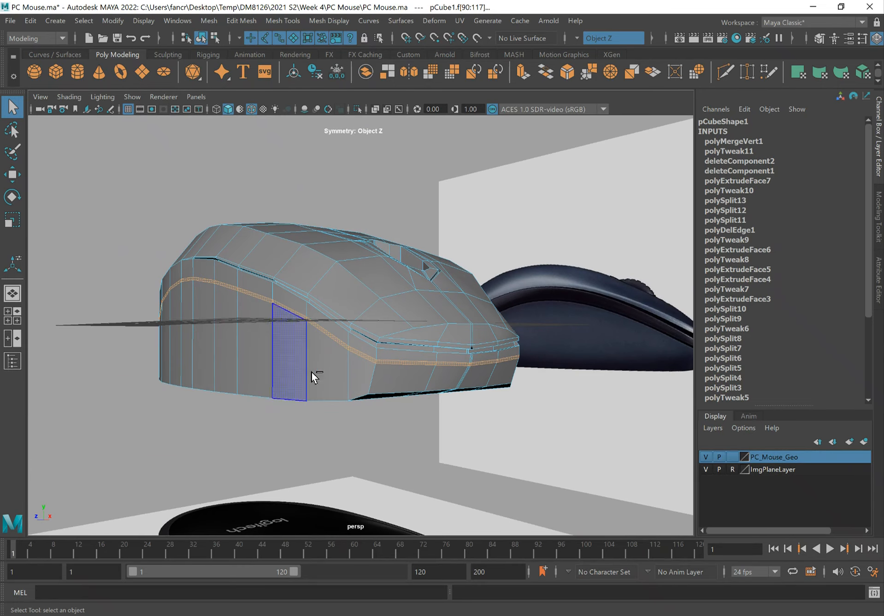
# Step: Extrude the selected seam strip inward with a Local Translate Z of about -0.089, and return to object mode with nothing selected
pyautogui.hotkey('ctrl', 'e')
pyautogui.keyDown('alt'); pyautogui.moveTo(415, 388); pyautogui.dragTo(534, 387); pyautogui.keyUp('alt')
pyautogui.keyDown('alt'); pyautogui.moveTo(296, 379); pyautogui.dragTo(329, 379, button='right'); pyautogui.keyUp('alt')
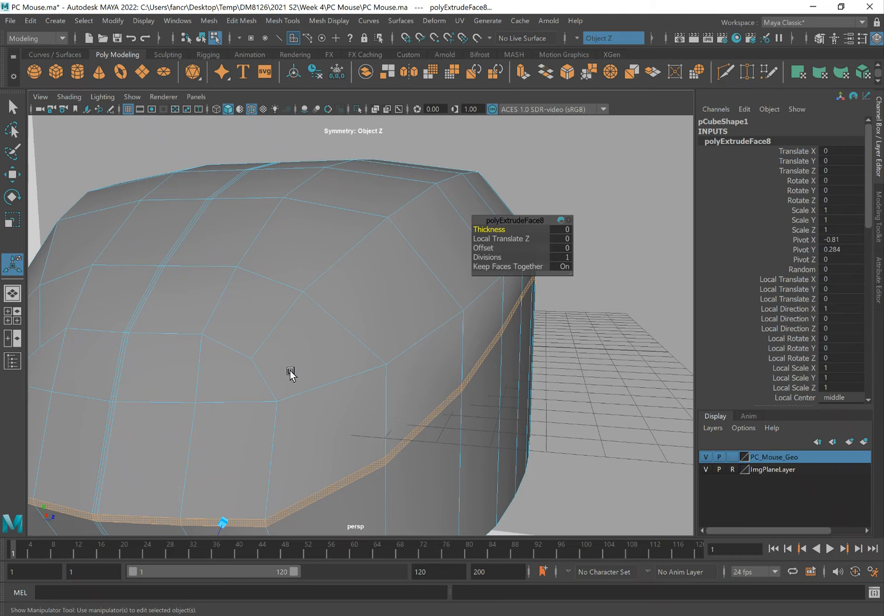
pyautogui.keyDown('alt'); pyautogui.moveTo(290, 373); pyautogui.dragTo(383, 319, button='middle'); pyautogui.keyUp('alt')
pyautogui.keyDown('alt'); pyautogui.moveTo(253, 371); pyautogui.dragTo(335, 335); pyautogui.keyUp('alt')
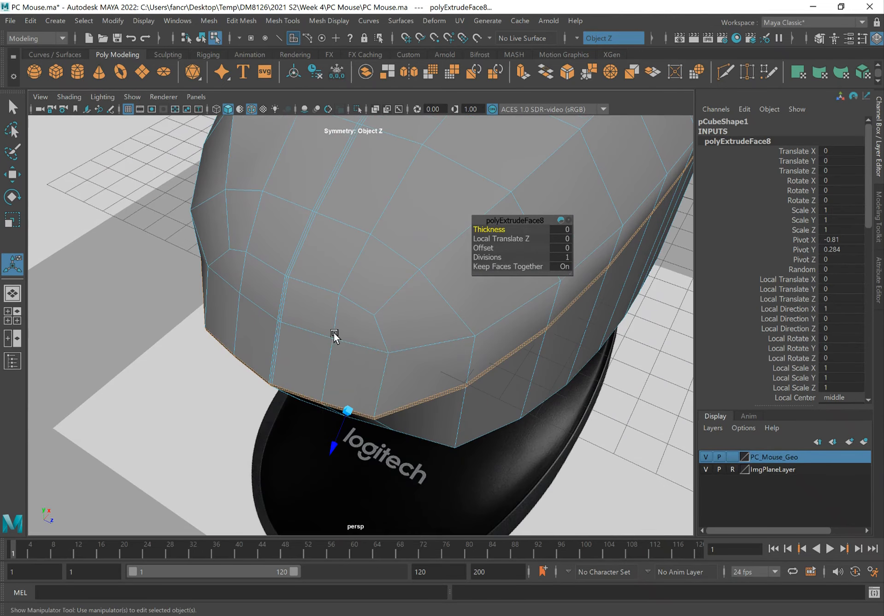
pyautogui.moveTo(334, 449); pyautogui.dragTo(334, 444)
pyautogui.keyDown('alt'); pyautogui.moveTo(355, 379); pyautogui.dragTo(191, 303); pyautogui.keyUp('alt')
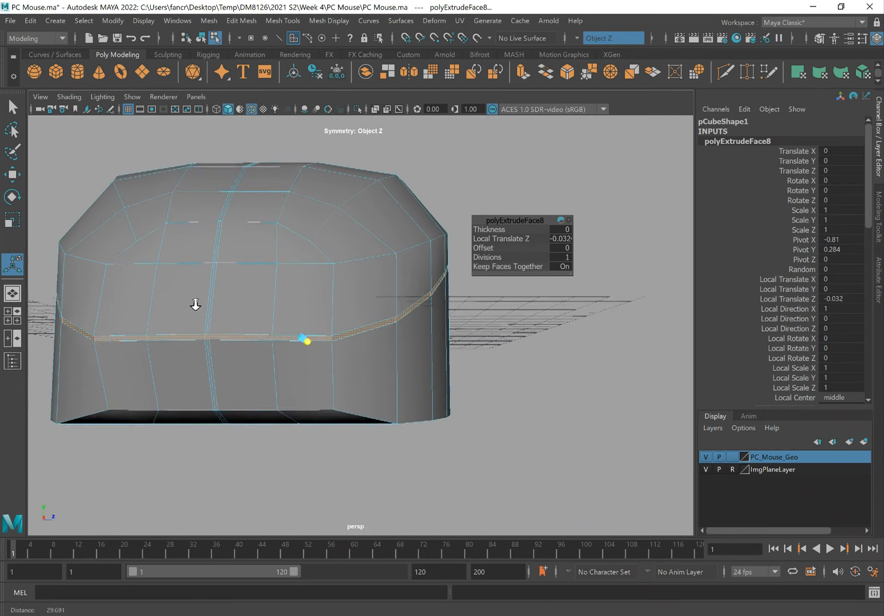
pyautogui.keyDown('alt'); pyautogui.moveTo(191, 303); pyautogui.dragTo(288, 318, button='right'); pyautogui.keyUp('alt')
pyautogui.keyDown('alt'); pyautogui.moveTo(224, 320); pyautogui.dragTo(237, 320); pyautogui.keyUp('alt')
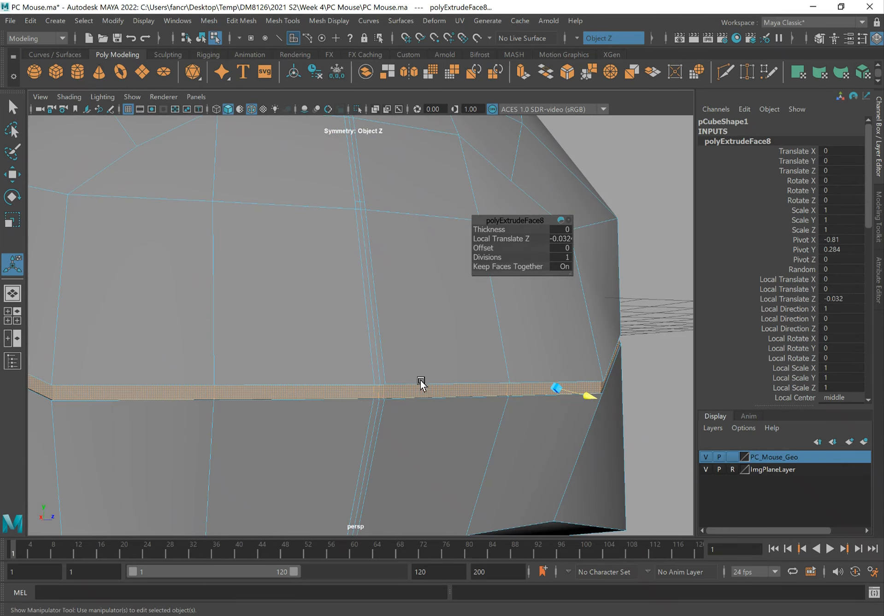
pyautogui.moveTo(589, 397); pyautogui.dragTo(429, 401)
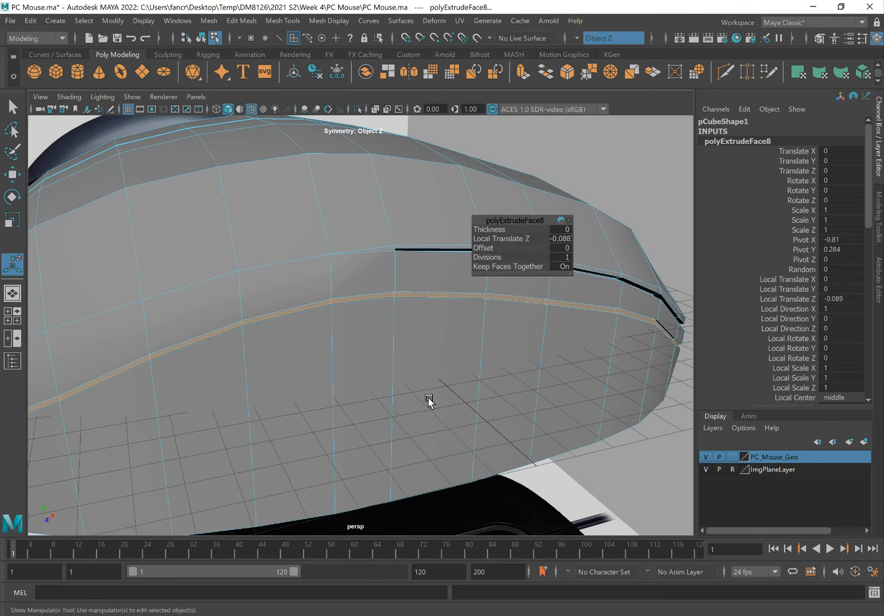
pyautogui.moveTo(447, 311); pyautogui.dragTo(505, 252, button='right')
pyautogui.click(606, 188)
# Step: Create a polygon cylinder for the scroll wheel and raise it above the mouse to a Translate Y of about 13.807
pyautogui.keyDown('alt'); pyautogui.moveTo(560, 250); pyautogui.dragTo(514, 284); pyautogui.keyUp('alt')
pyautogui.keyDown('alt'); pyautogui.moveTo(515, 285); pyautogui.dragTo(397, 275, button='right'); pyautogui.keyUp('alt')
pyautogui.keyDown('alt'); pyautogui.moveTo(397, 275); pyautogui.dragTo(438, 258); pyautogui.keyUp('alt')
pyautogui.keyDown('alt'); pyautogui.moveTo(438, 259); pyautogui.dragTo(368, 343, button='right'); pyautogui.keyUp('alt')
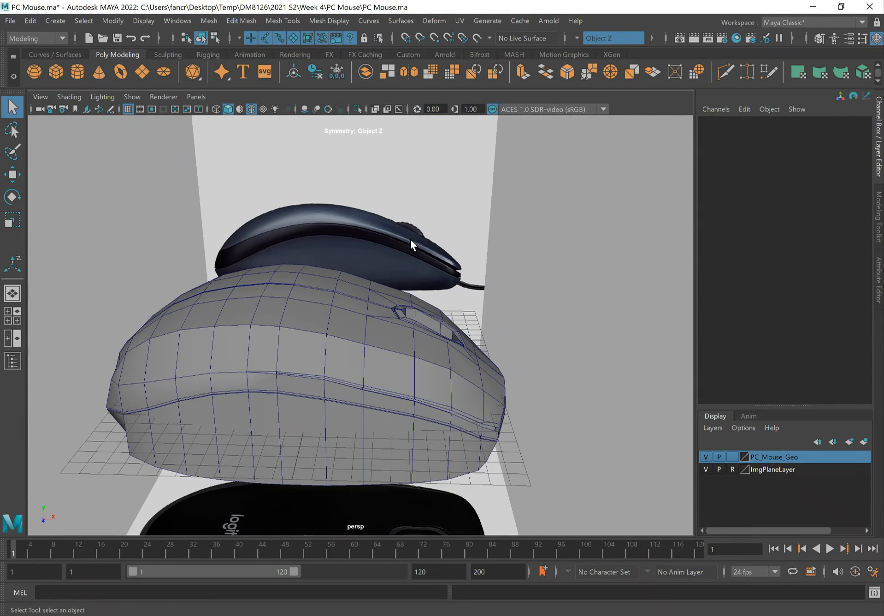
pyautogui.click(81, 69)
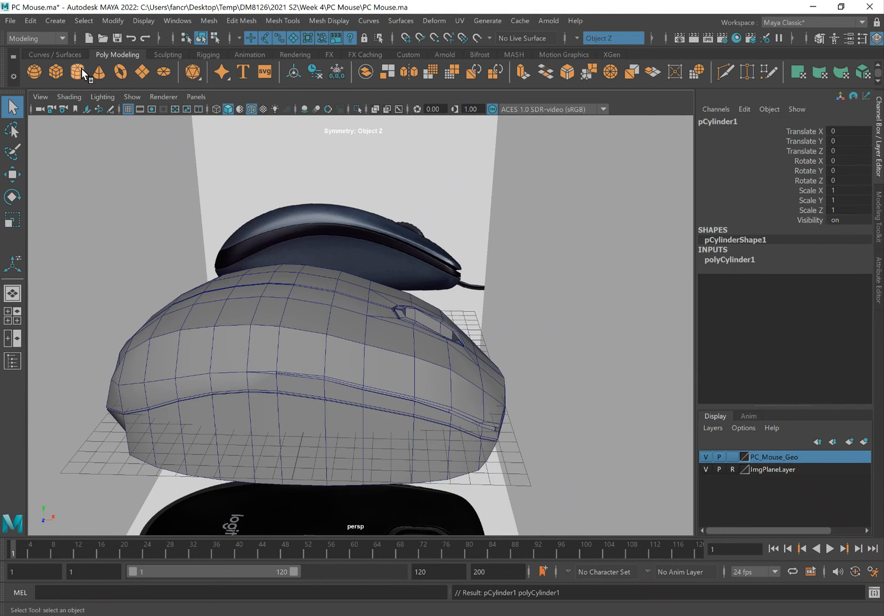
pyautogui.keyDown('alt'); pyautogui.moveTo(438, 312); pyautogui.dragTo(325, 318); pyautogui.keyUp('alt')
pyautogui.press('w')
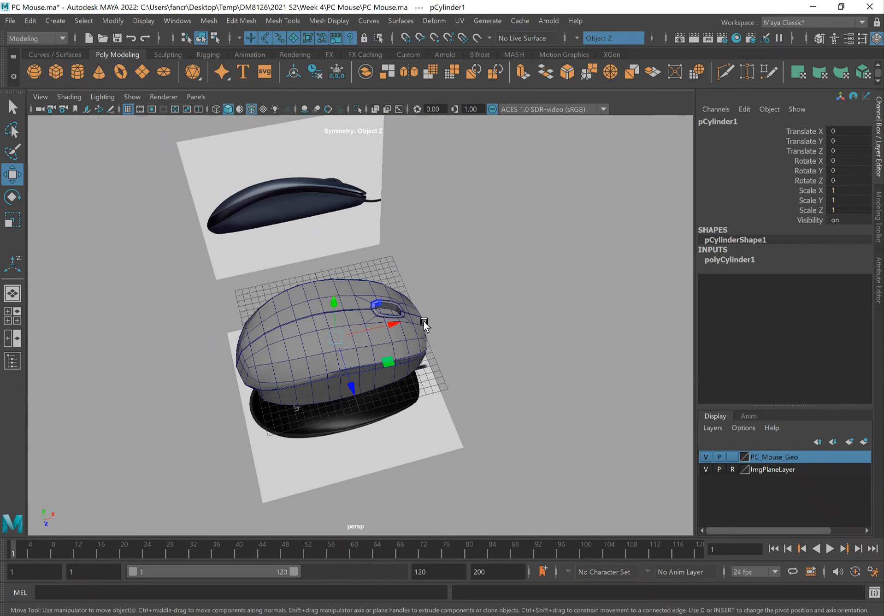
pyautogui.moveTo(331, 300); pyautogui.dragTo(310, 233, button='middle')
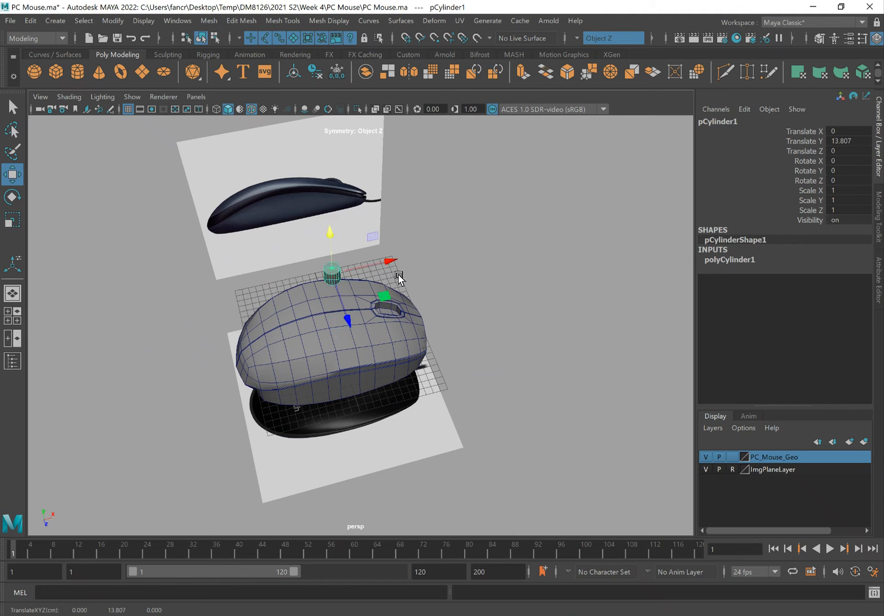
# Step: Rotate the cylinder about the X axis and set its Rotate X to 90
pyautogui.press('e')
pyautogui.moveTo(344, 280); pyautogui.dragTo(373, 320)
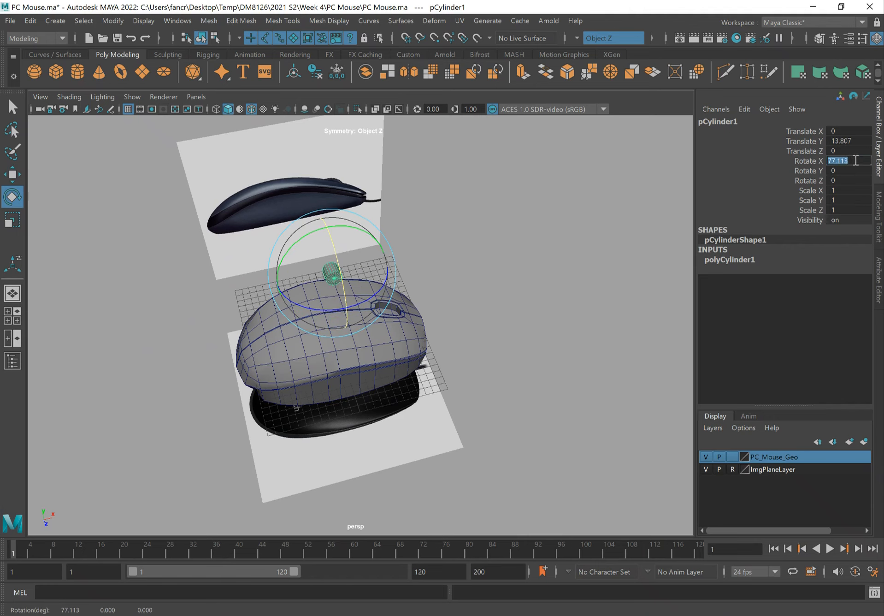
pyautogui.click(855, 160)
pyautogui.write('90')
pyautogui.press('Return')
# Step: In the top view, move the cylinder along X to about 7.58 over the scroll wheel recess and display the scene in wireframe
pyautogui.keyDown('alt'); pyautogui.moveTo(434, 302); pyautogui.dragTo(356, 355); pyautogui.keyUp('alt')
pyautogui.press('space')
pyautogui.press('w')
pyautogui.scroll(-5, 433, 343)
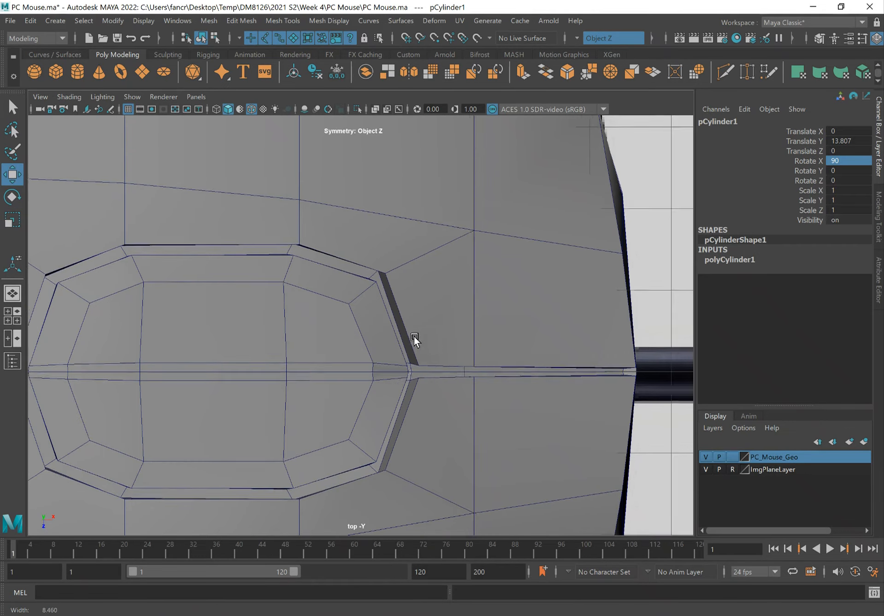
pyautogui.scroll(3, 277, 329)
pyautogui.moveTo(275, 336); pyautogui.dragTo(395, 349)
pyautogui.press('4')
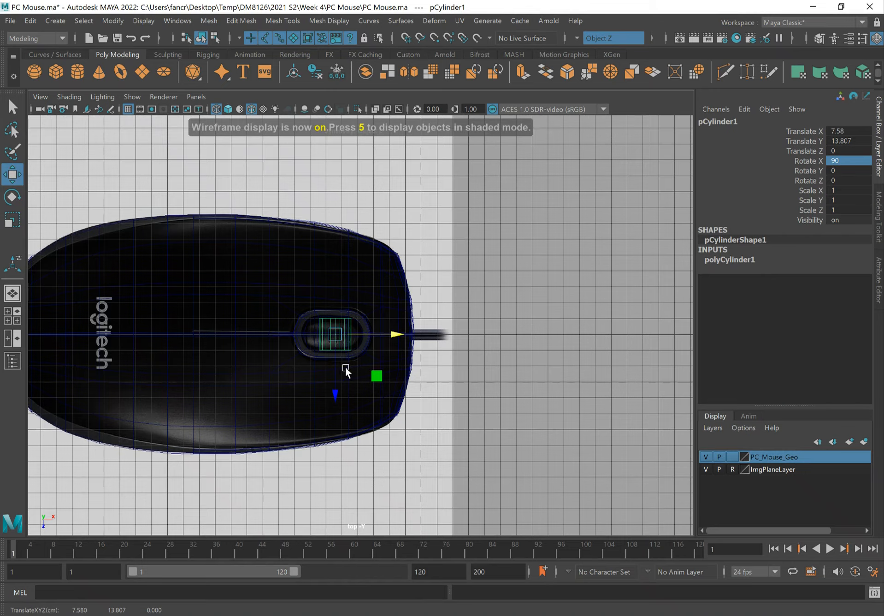
# Step: Set the cylinder's radius to 2.1 and its height to 1.4 against the scroll wheel in the reference image
pyautogui.press('f')
pyautogui.scroll(-3, 369, 383)
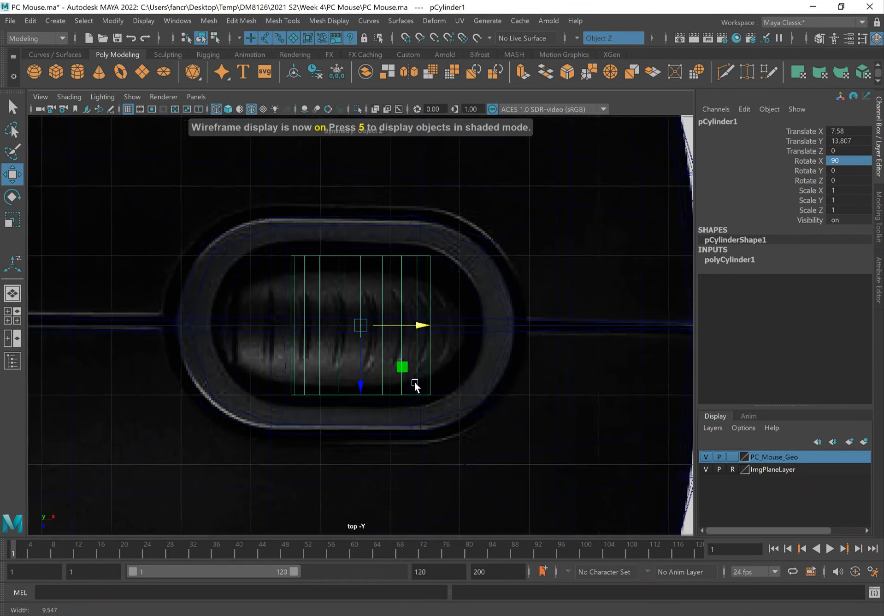
pyautogui.scroll(1, 296, 373)
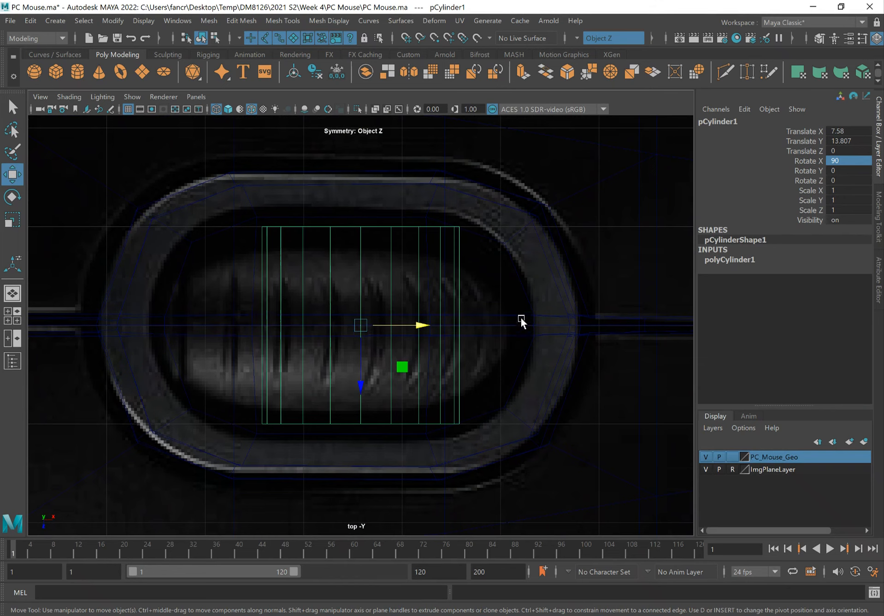
pyautogui.click(732, 259)
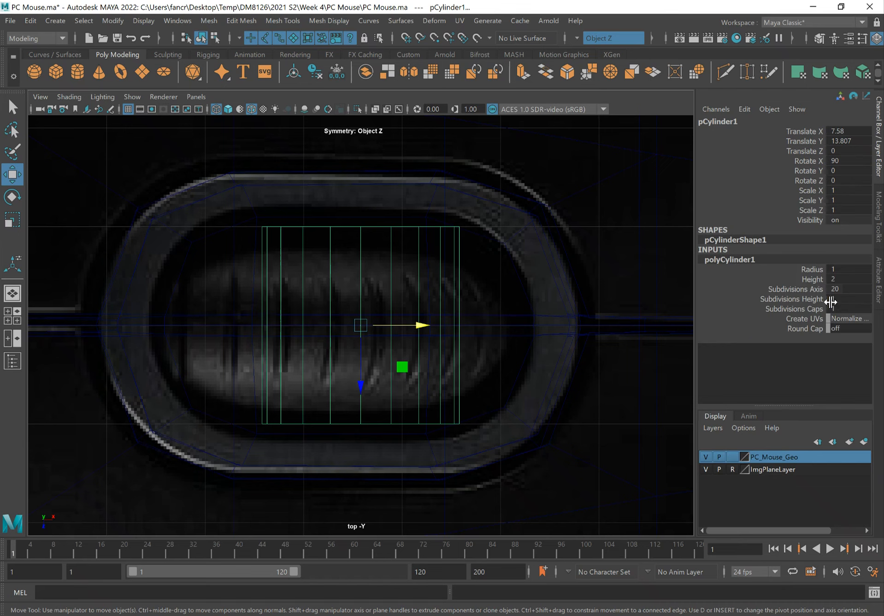
pyautogui.click(811, 270)
pyautogui.moveTo(541, 261); pyautogui.dragTo(564, 261, button='middle')
pyautogui.click(807, 280)
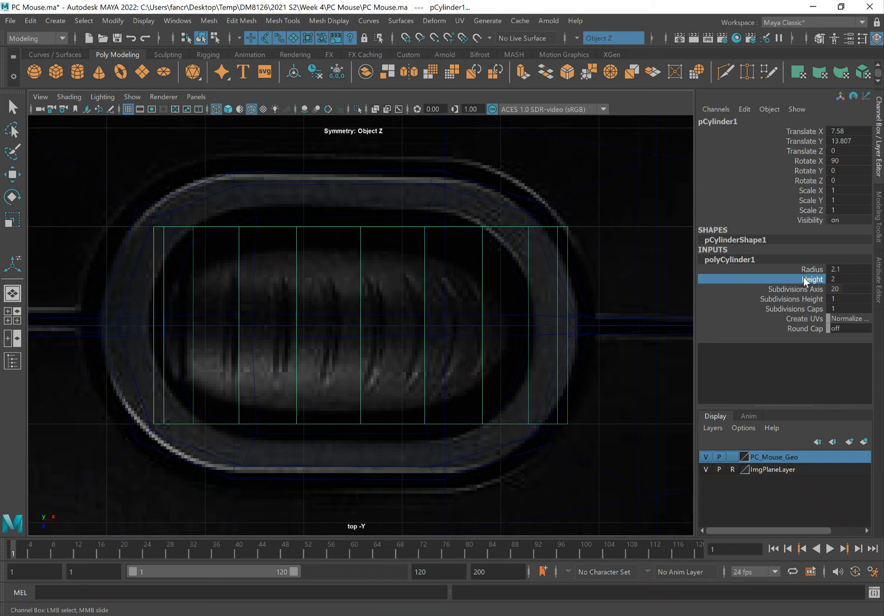
pyautogui.moveTo(532, 277); pyautogui.dragTo(531, 278, button='middle')
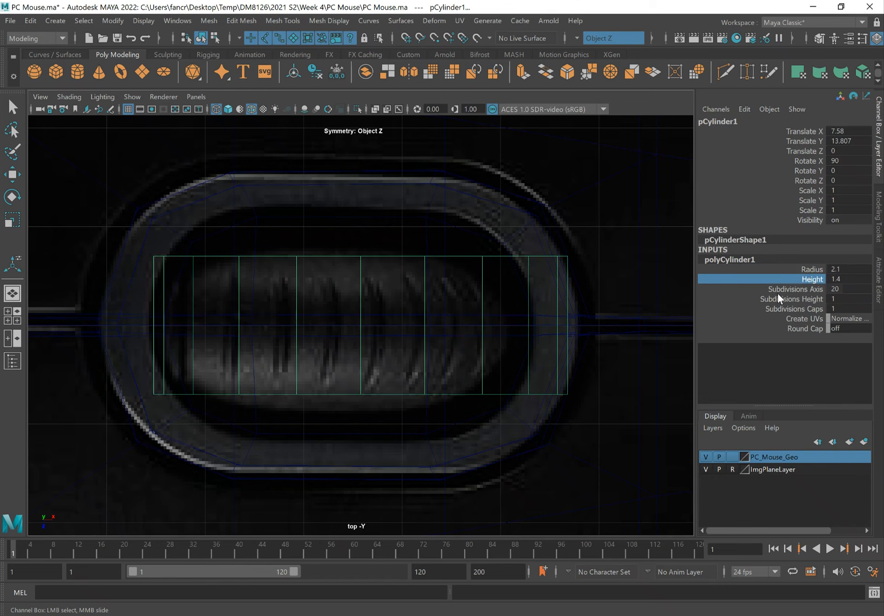
# Step: Reduce the cylinder's radius to 1.7 and move it along X to about 7.345 to align with the reference wheel
pyautogui.click(814, 270)
pyautogui.moveTo(517, 286); pyautogui.dragTo(523, 286, button='middle')
pyautogui.press('w')
pyautogui.moveTo(418, 325); pyautogui.dragTo(396, 325)
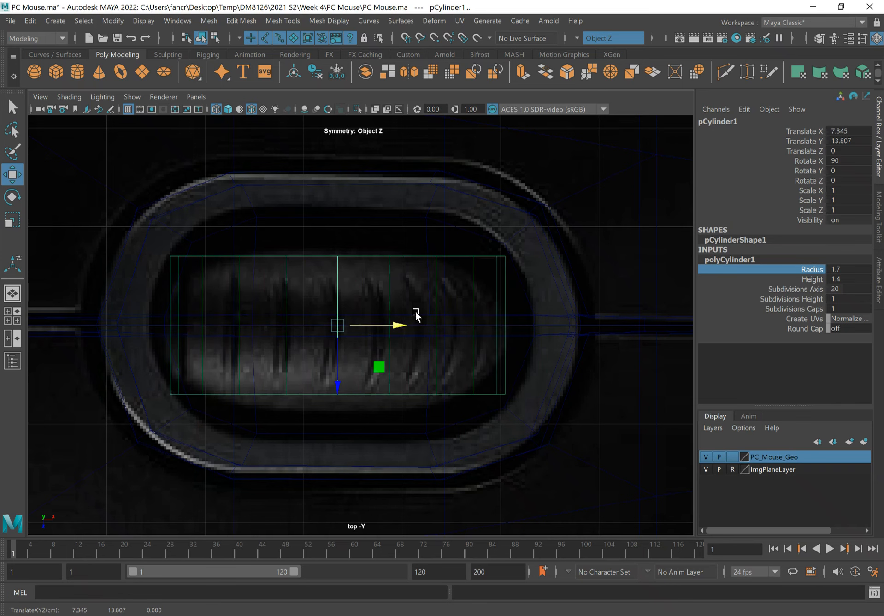
pyautogui.press('q')
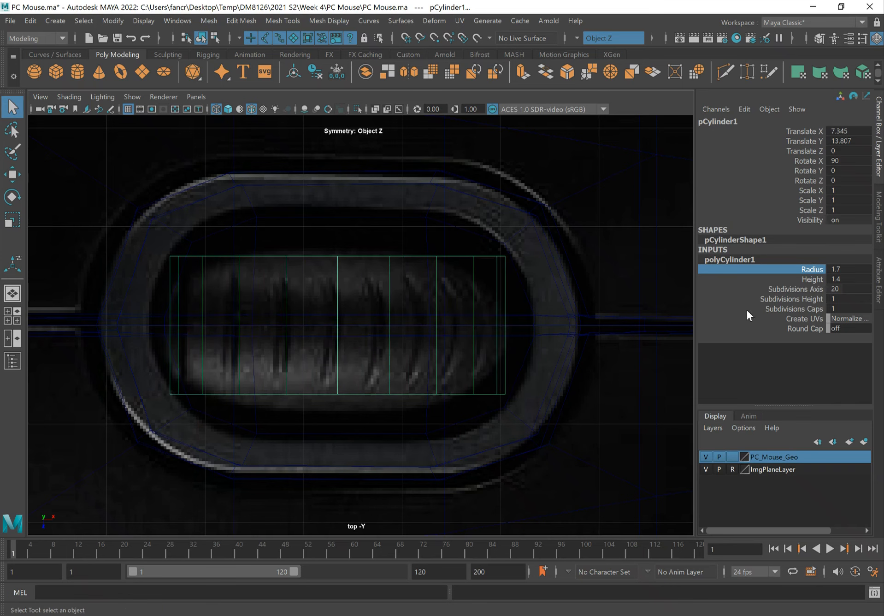
# Step: Set the cylinder's Subdivisions Height to 2
pyautogui.keyDown('alt'); pyautogui.moveTo(440, 272); pyautogui.dragTo(464, 255, button='middle'); pyautogui.keyUp('alt')
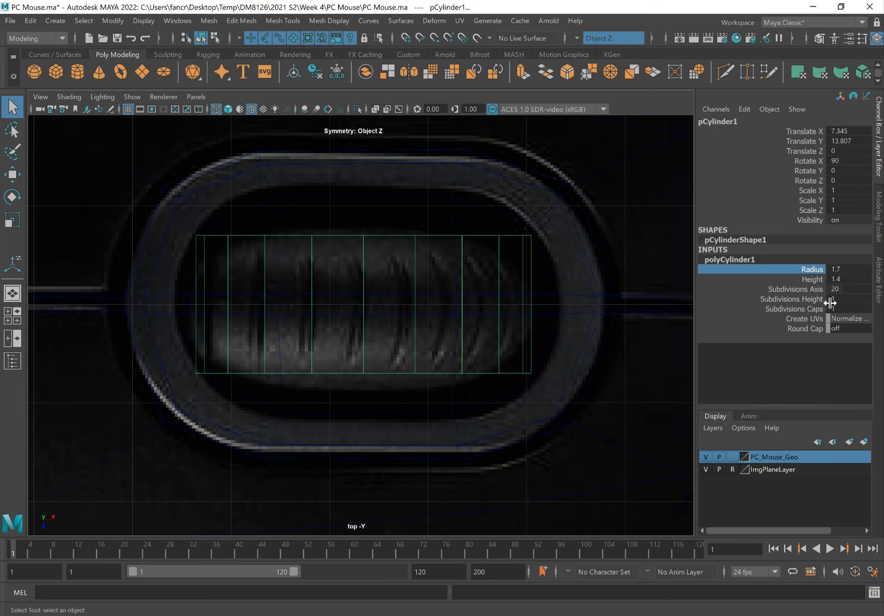
pyautogui.click(845, 299)
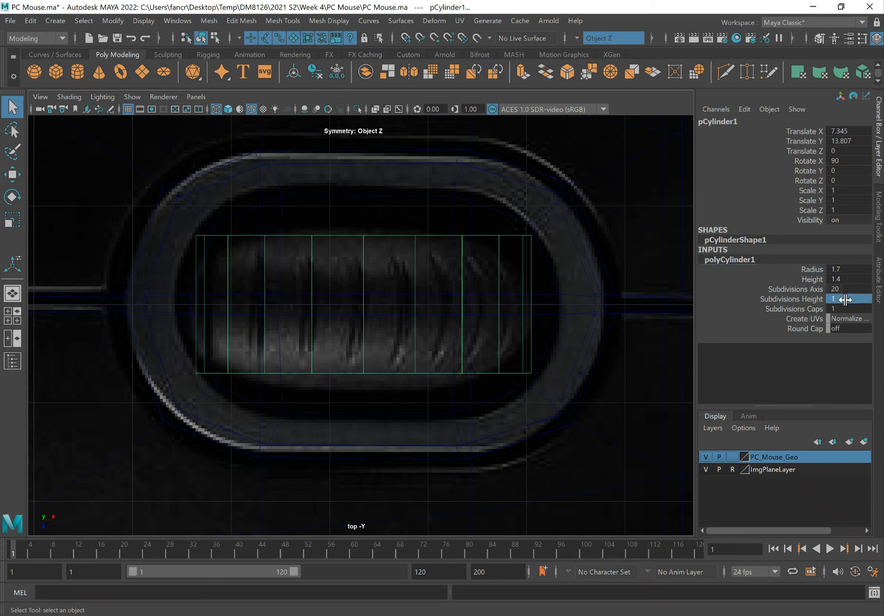
pyautogui.write('2')
pyautogui.press('Return')
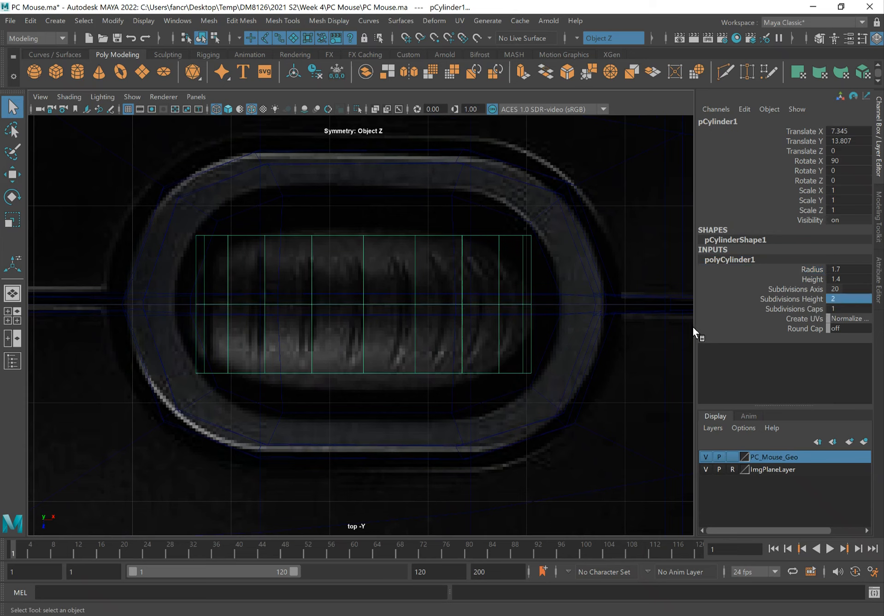
# Step: Frame the cylinder in the perspective view and set its Subdivisions Caps to 2
pyautogui.press('space')
pyautogui.moveTo(439, 271); pyautogui.dragTo(373, 227)
pyautogui.press('f')
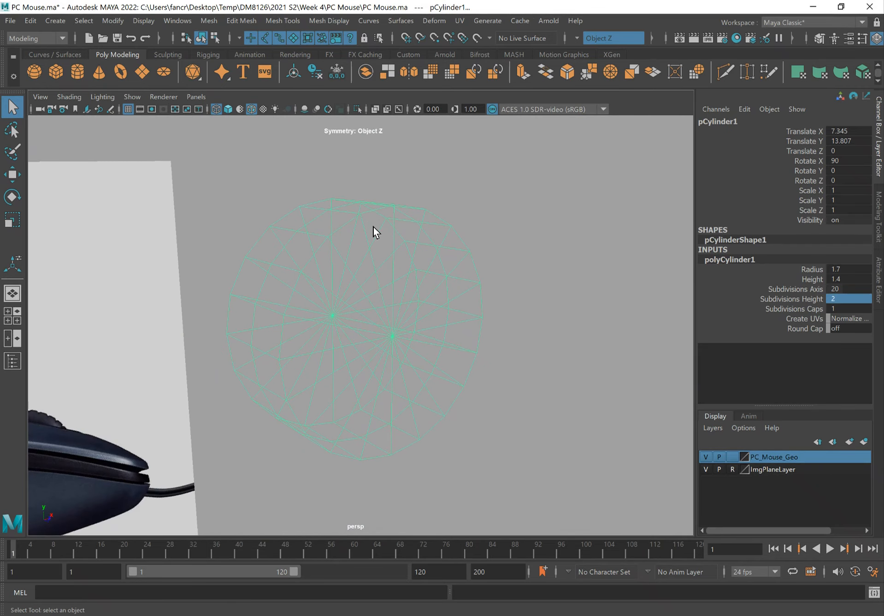
pyautogui.moveTo(420, 262)
pyautogui.keyDown('alt'); pyautogui.mouseDown()
pyautogui.moveTo(400, 258)
pyautogui.moveTo(404, 279)
pyautogui.moveTo(430, 277)
pyautogui.mouseUp(); pyautogui.keyUp('alt')
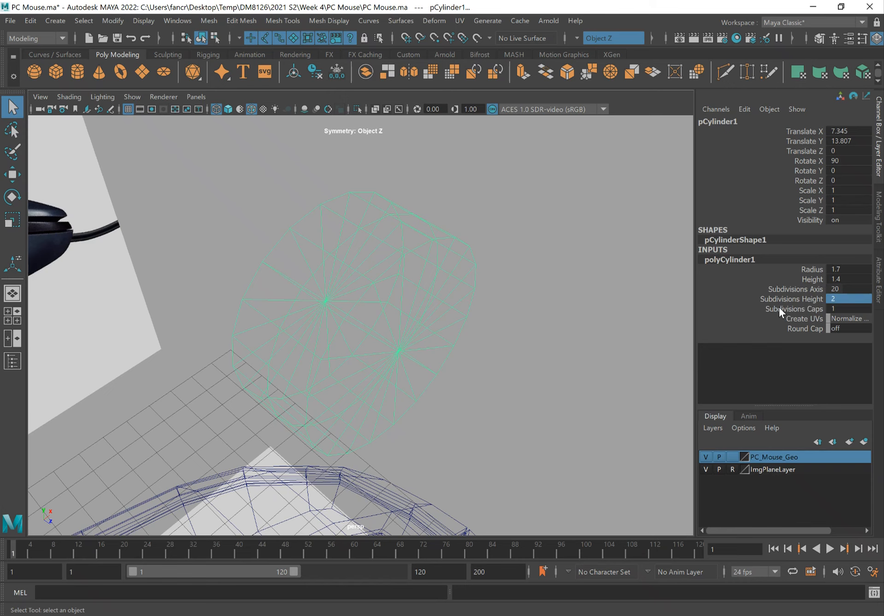
pyautogui.click(793, 309)
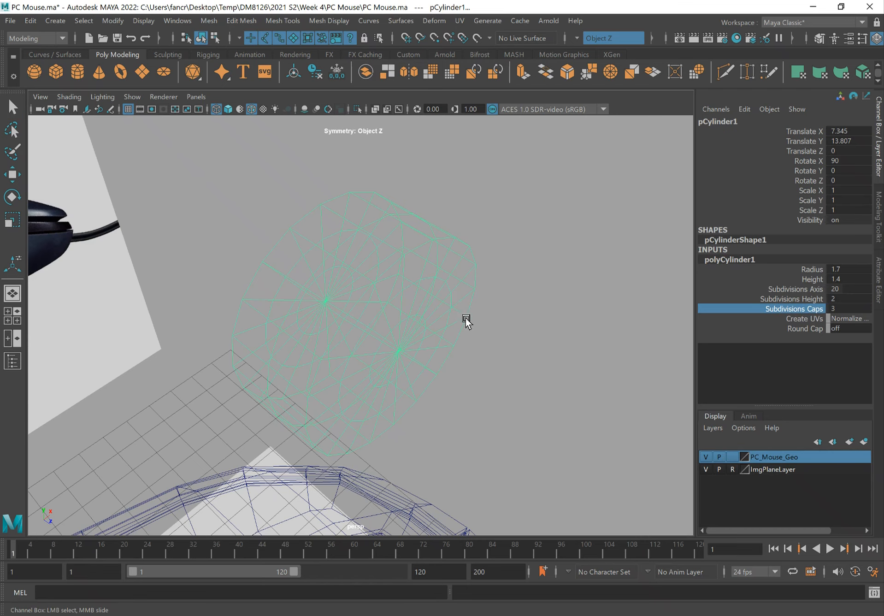
pyautogui.click(855, 311)
pyautogui.write('2')
pyautogui.press('Tab')
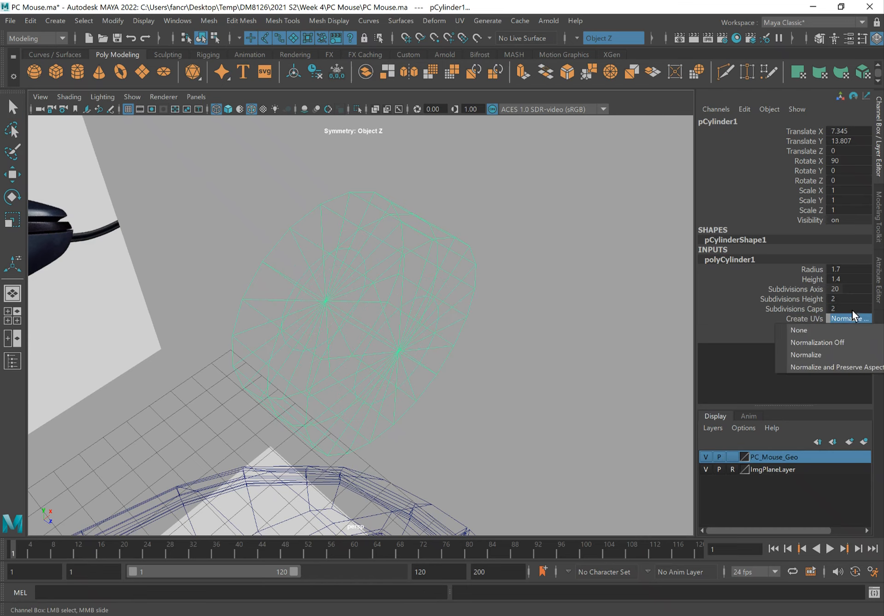
# Step: Examine the cylinder's end cap by selecting its outer ring of faces and an inner face, and return to object mode with the polyCylinder inputs expanded
pyautogui.keyDown('alt'); pyautogui.moveTo(440, 290); pyautogui.dragTo(358, 243); pyautogui.keyUp('alt')
pyautogui.keyDown('alt'); pyautogui.moveTo(410, 314); pyautogui.dragTo(386, 307); pyautogui.keyUp('alt')
pyautogui.keyDown('alt'); pyautogui.moveTo(312, 298); pyautogui.dragTo(464, 316, button='right'); pyautogui.keyUp('alt')
pyautogui.rightClick(456, 259)
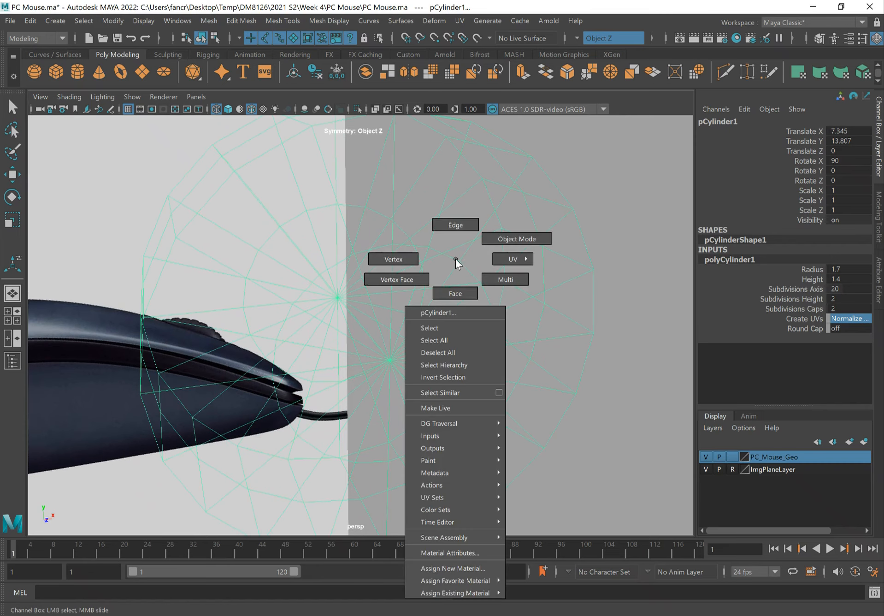
pyautogui.click(458, 224)
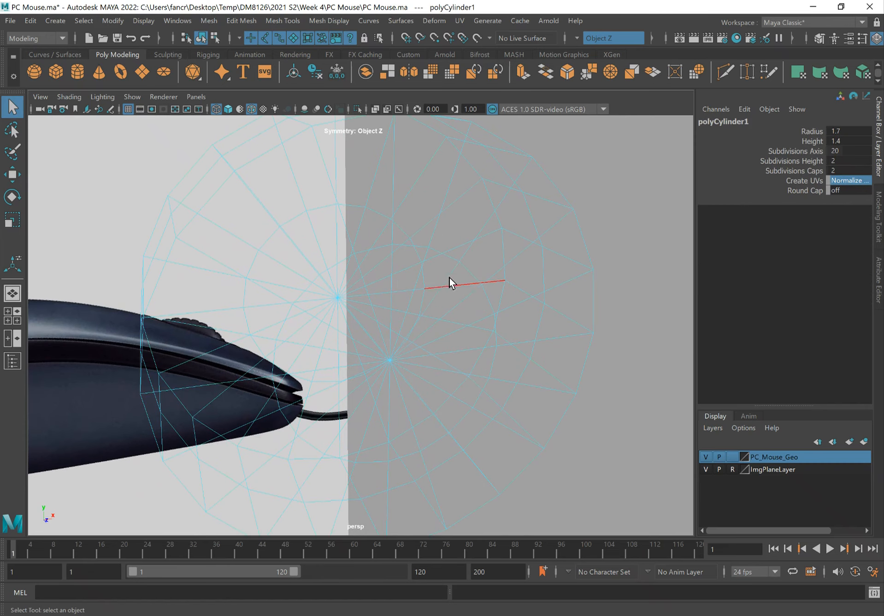
pyautogui.doubleClick(447, 258)
pyautogui.keyDown('alt'); pyautogui.moveTo(452, 265); pyautogui.dragTo(407, 213); pyautogui.keyUp('alt')
pyautogui.moveTo(414, 205); pyautogui.dragTo(412, 238, button='right')
pyautogui.click(423, 221)
pyautogui.keyDown('alt'); pyautogui.moveTo(423, 250); pyautogui.dragTo(435, 239); pyautogui.keyUp('alt')
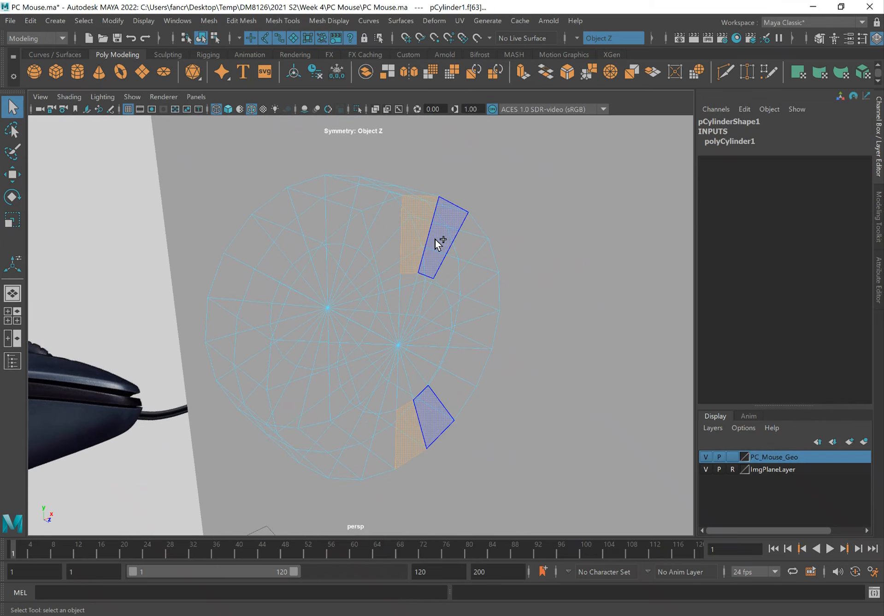
pyautogui.doubleClick(435, 239)
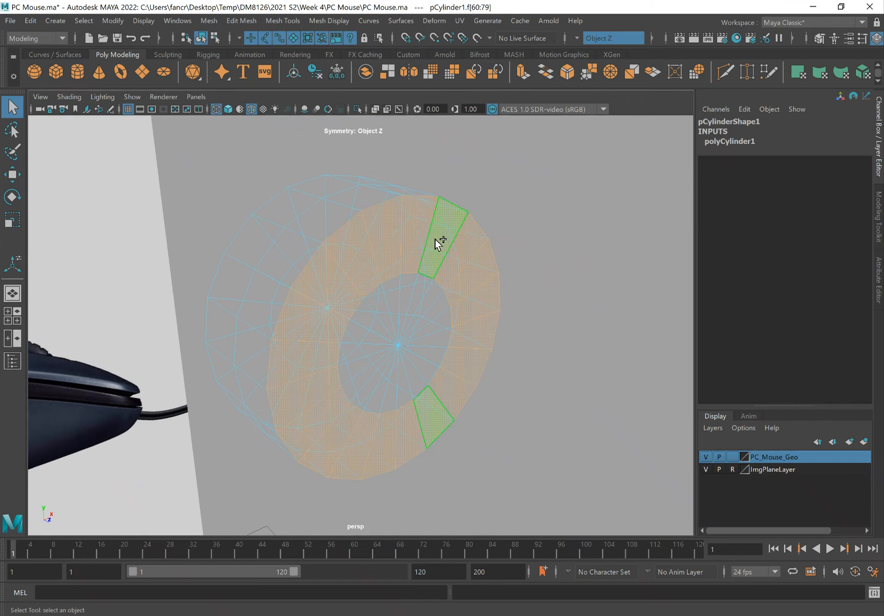
pyautogui.click(431, 307)
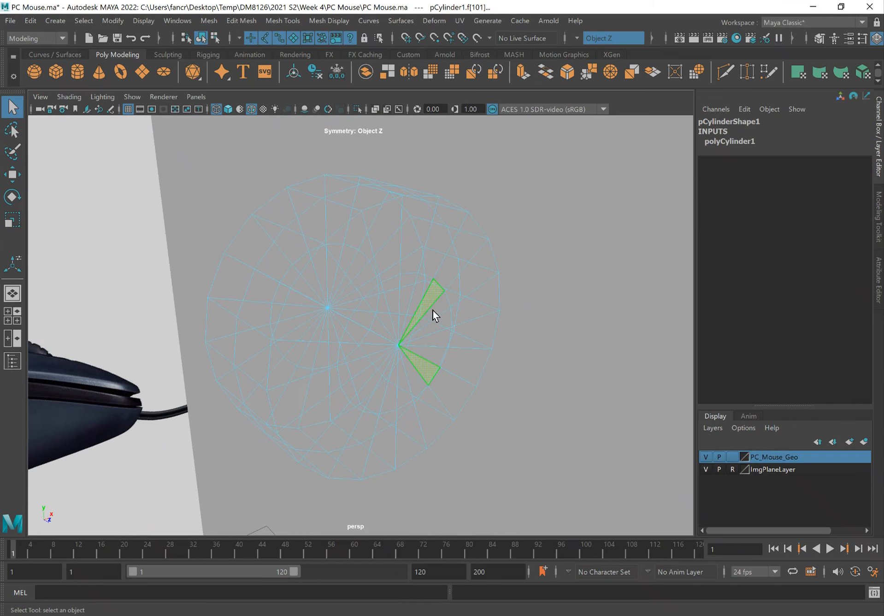
pyautogui.click(518, 312)
pyautogui.keyDown('alt'); pyautogui.moveTo(446, 301); pyautogui.dragTo(408, 242); pyautogui.keyUp('alt')
pyautogui.moveTo(410, 243); pyautogui.dragTo(447, 221, button='right')
pyautogui.click(732, 260)
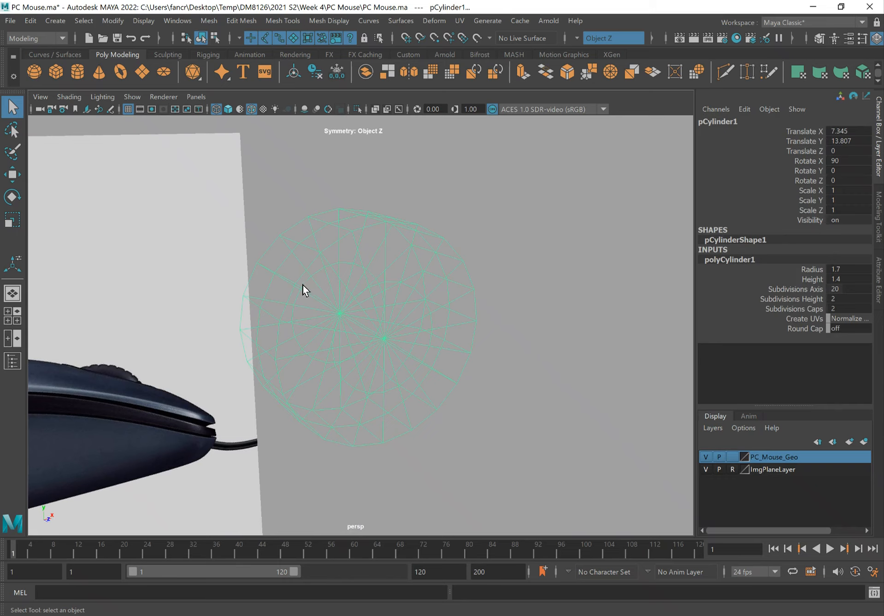
# Step: Compare the cylinder's subdivisions with the scroll wheel in the top-view reference image, checking it in both shaded and wireframe display
pyautogui.keyDown('alt'); pyautogui.moveTo(436, 294); pyautogui.dragTo(469, 264); pyautogui.keyUp('alt')
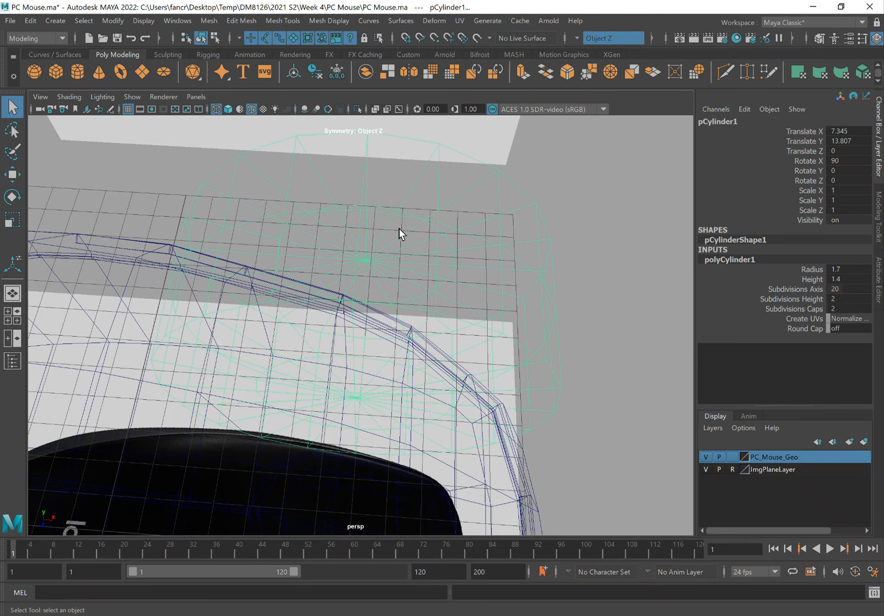
pyautogui.press('space')
pyautogui.moveTo(400, 229); pyautogui.dragTo(347, 227)
pyautogui.keyDown('alt'); pyautogui.moveTo(406, 254); pyautogui.dragTo(443, 239, button='middle'); pyautogui.keyUp('alt')
pyautogui.press('space')
pyautogui.moveTo(441, 241); pyautogui.dragTo(377, 227)
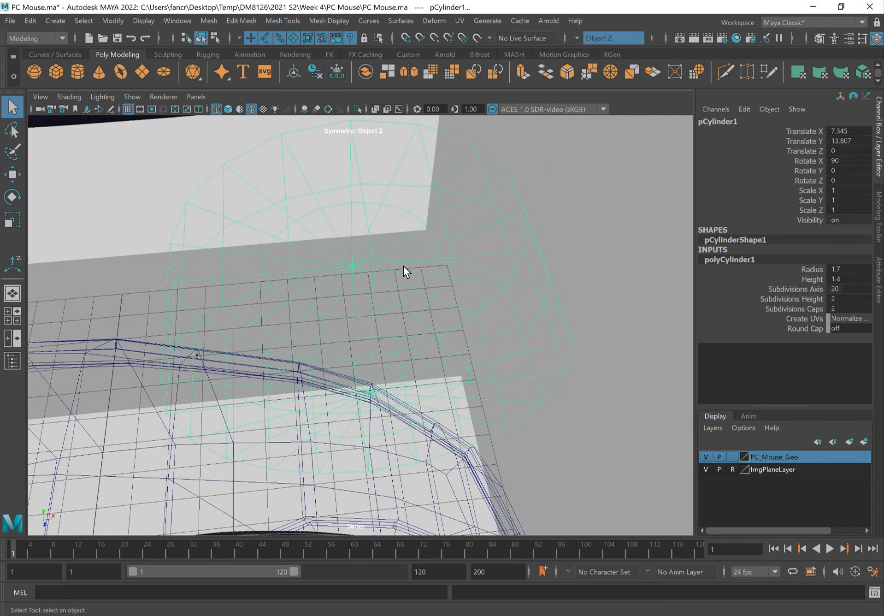
pyautogui.press('5')
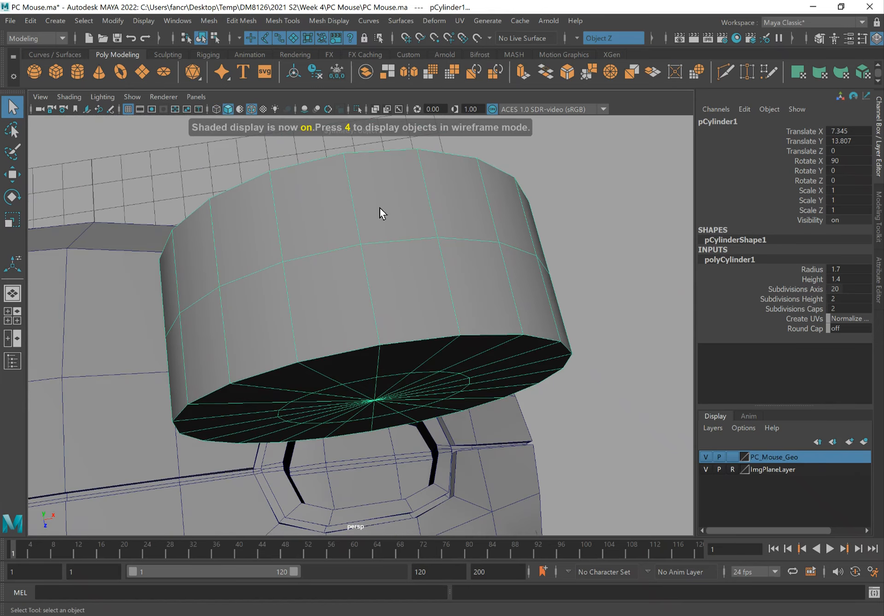
pyautogui.keyDown('alt'); pyautogui.moveTo(380, 208); pyautogui.dragTo(385, 221, button='middle'); pyautogui.keyUp('alt')
pyautogui.press('space')
pyautogui.moveTo(398, 251); pyautogui.dragTo(344, 250)
pyautogui.press('4')
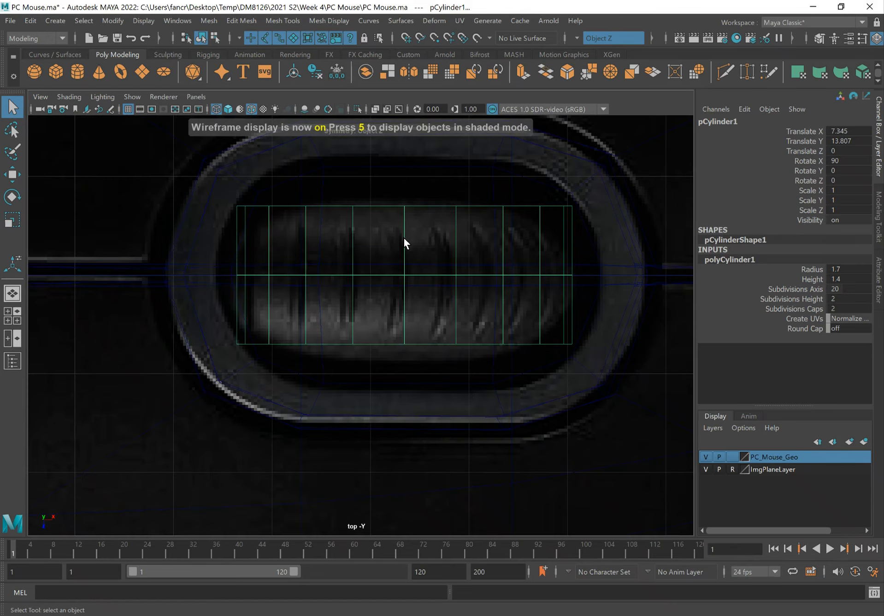
# Step: Return to the perspective view and display the cylinder shaded
pyautogui.press('space')
pyautogui.moveTo(403, 222); pyautogui.dragTo(406, 191)
pyautogui.keyDown('alt'); pyautogui.moveTo(386, 247); pyautogui.dragTo(393, 238); pyautogui.keyUp('alt')
pyautogui.press('5')
pyautogui.keyDown('alt'); pyautogui.moveTo(351, 181); pyautogui.dragTo(364, 231); pyautogui.keyUp('alt')
# Step: Try Multi-Cut on the cylinder's side while testing the World X and Object Z symmetry settings
pyautogui.keyDown('shift'); pyautogui.moveTo(341, 206); pyautogui.dragTo(263, 206, button='right'); pyautogui.keyUp('shift')
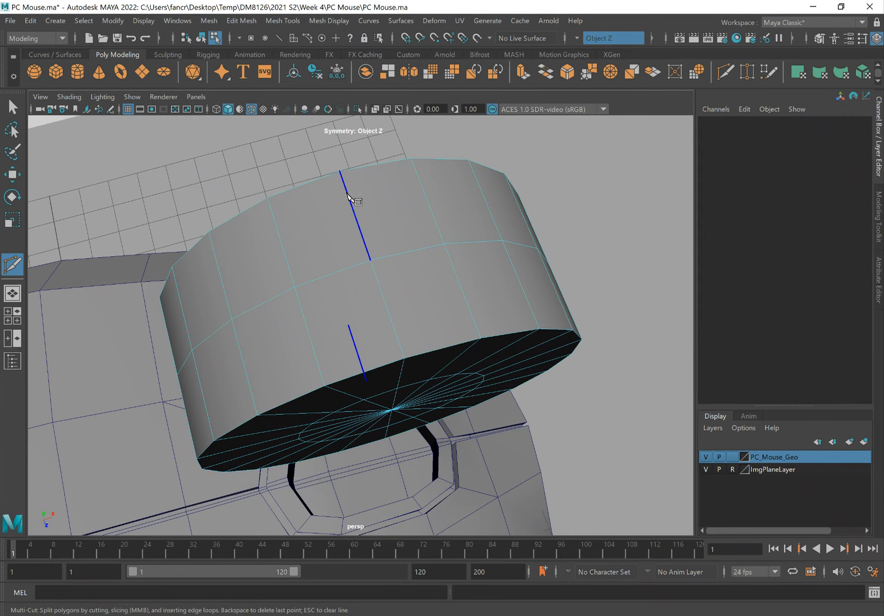
pyautogui.keyDown('alt'); pyautogui.moveTo(394, 263); pyautogui.dragTo(375, 205); pyautogui.keyUp('alt')
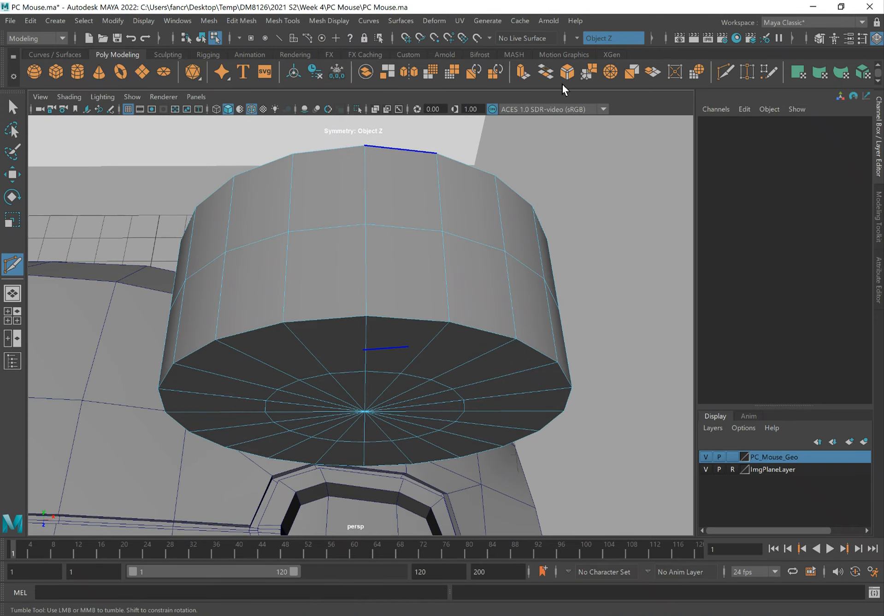
pyautogui.click(579, 38)
pyautogui.click(595, 95)
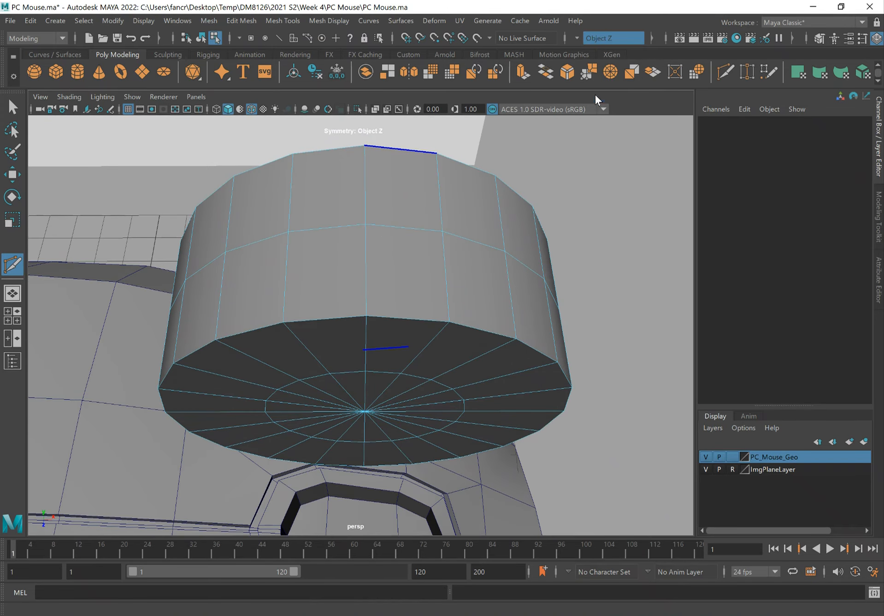
pyautogui.click(576, 37)
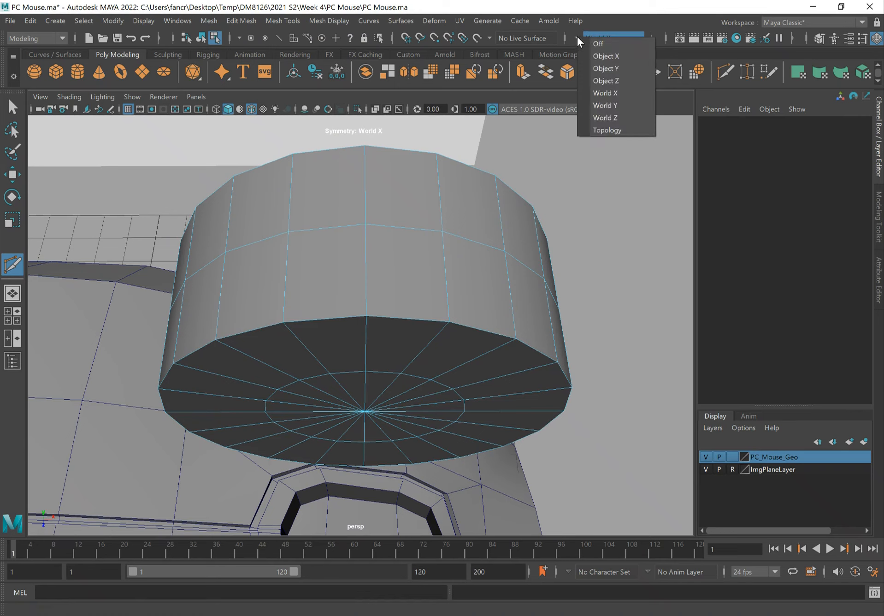
pyautogui.click(597, 81)
pyautogui.click(367, 223)
pyautogui.keyDown('alt'); pyautogui.moveTo(410, 242); pyautogui.dragTo(378, 232); pyautogui.keyUp('alt')
pyautogui.press('Escape')
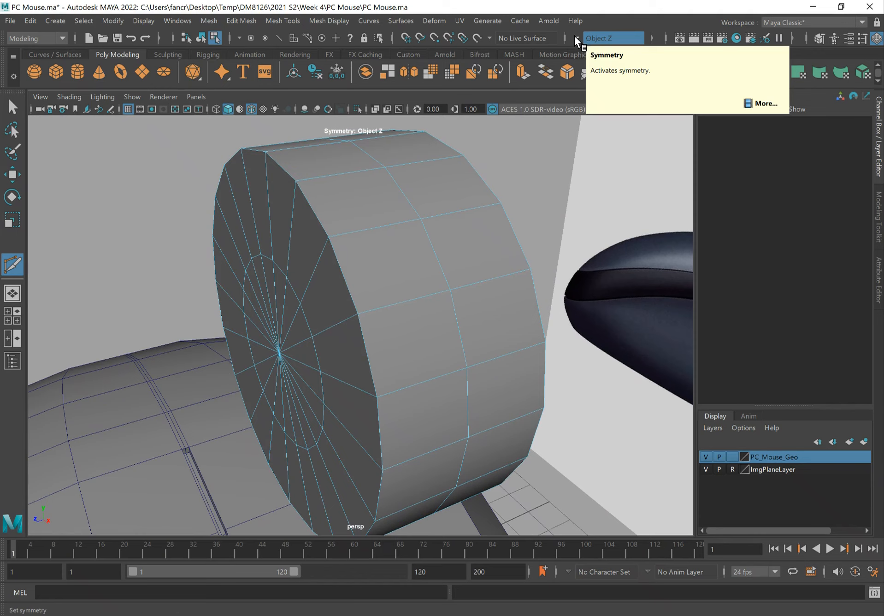
pyautogui.keyDown('alt'); pyautogui.moveTo(400, 243); pyautogui.dragTo(372, 232); pyautogui.keyUp('alt')
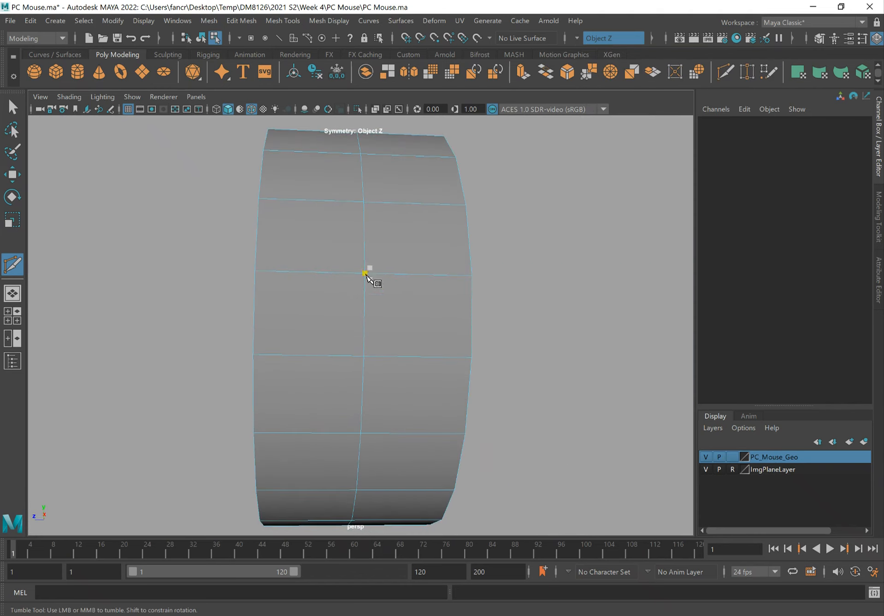
pyautogui.click(326, 272)
pyautogui.keyDown('alt'); pyautogui.moveTo(306, 288); pyautogui.dragTo(376, 310); pyautogui.keyUp('alt')
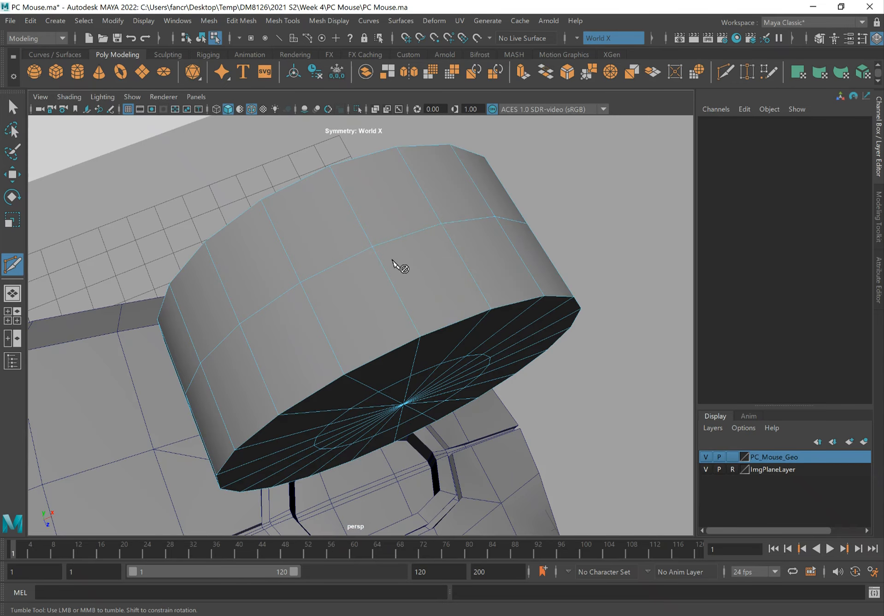
# Step: Leave Multi-Cut and set the symmetry to Object Y so the cylinder mirrors across its width
pyautogui.press('q')
pyautogui.keyDown('alt'); pyautogui.moveTo(456, 213); pyautogui.dragTo(397, 263); pyautogui.keyUp('alt')
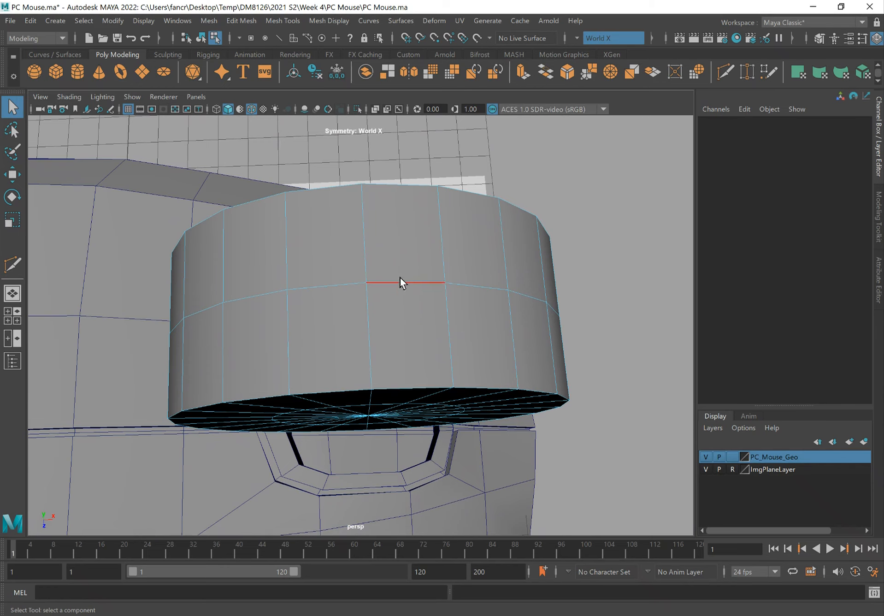
pyautogui.click(584, 38)
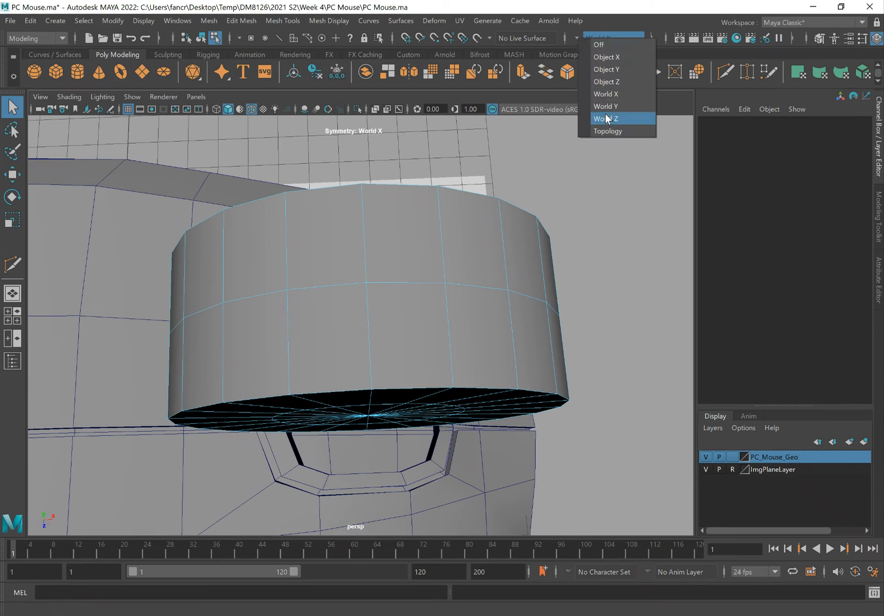
pyautogui.click(613, 70)
pyautogui.click(371, 232)
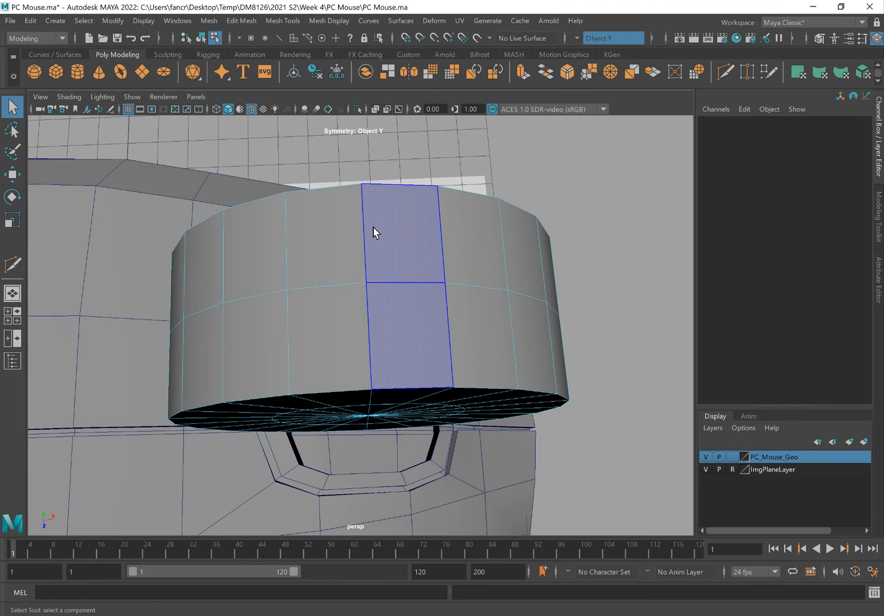
# Step: Try to cut mirrored edge loops around the cylinder's side with Multi-Cut, and undo the placed cut points
pyautogui.keyDown('alt'); pyautogui.moveTo(397, 254); pyautogui.dragTo(393, 227); pyautogui.keyUp('alt')
pyautogui.keyDown('shift'); pyautogui.moveTo(392, 207); pyautogui.dragTo(340, 207, button='right'); pyautogui.keyUp('shift')
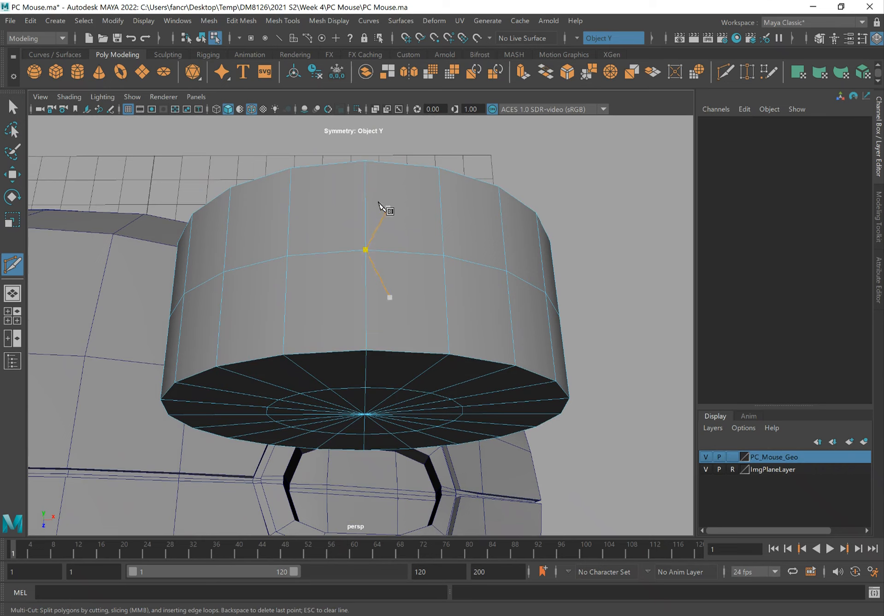
pyautogui.click(365, 183)
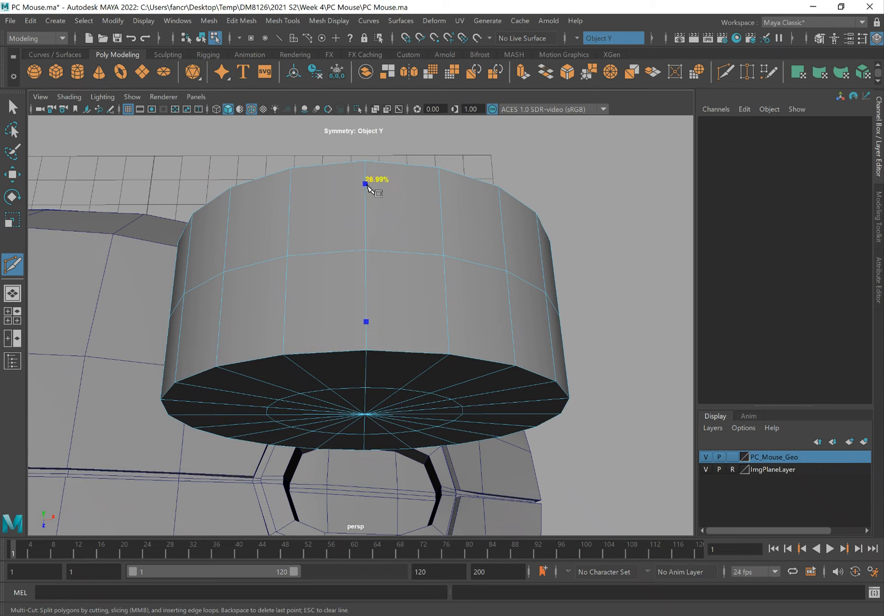
pyautogui.click(340, 252)
pyautogui.rightClick(388, 263)
pyautogui.click(388, 252)
pyautogui.moveTo(420, 289)
pyautogui.keyDown('alt'); pyautogui.mouseDown()
pyautogui.moveTo(418, 302)
pyautogui.moveTo(420, 294)
pyautogui.mouseUp(); pyautogui.keyUp('alt')
pyautogui.keyDown('alt'); pyautogui.moveTo(371, 253); pyautogui.dragTo(396, 259); pyautogui.keyUp('alt')
pyautogui.moveTo(447, 236)
pyautogui.keyDown('alt'); pyautogui.mouseDown()
pyautogui.moveTo(430, 243)
pyautogui.moveTo(437, 241)
pyautogui.mouseUp(); pyautogui.keyUp('alt')
pyautogui.keyDown('alt'); pyautogui.moveTo(367, 246); pyautogui.dragTo(374, 237); pyautogui.keyUp('alt')
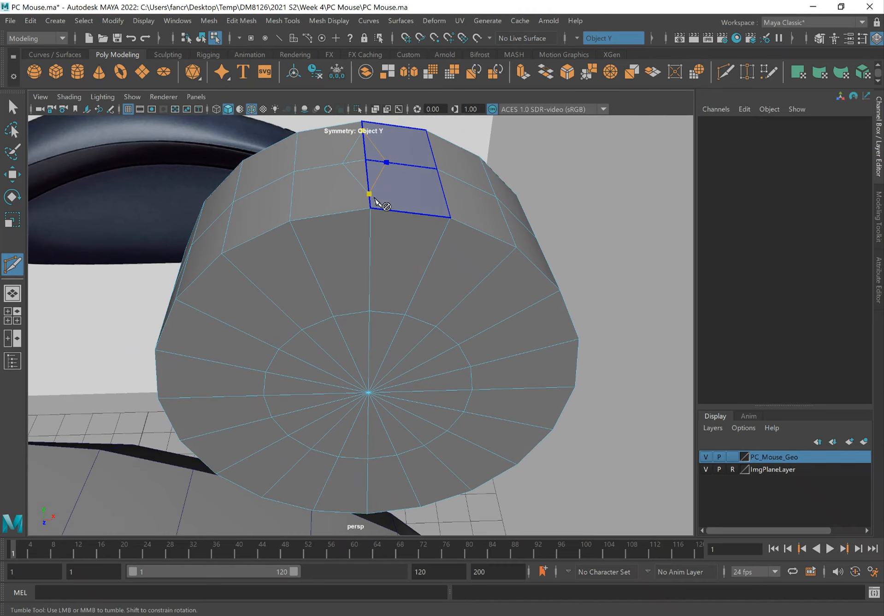
pyautogui.hotkey('ctrl', 'z')
pyautogui.hotkey('ctrl', 'z')
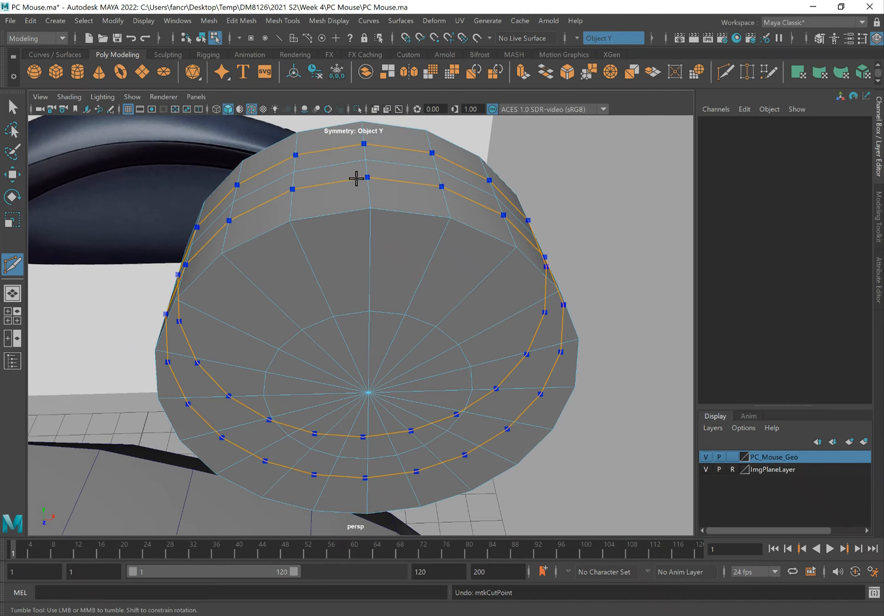
# Step: Return the cylinder to object mode and set its Subdivisions Axis to 40
pyautogui.moveTo(416, 182); pyautogui.dragTo(491, 163, button='right')
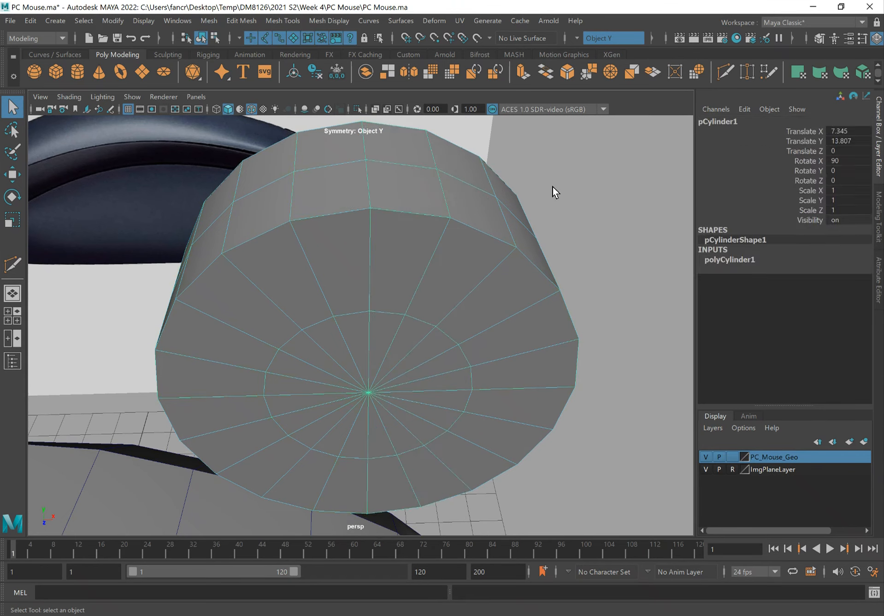
pyautogui.click(749, 264)
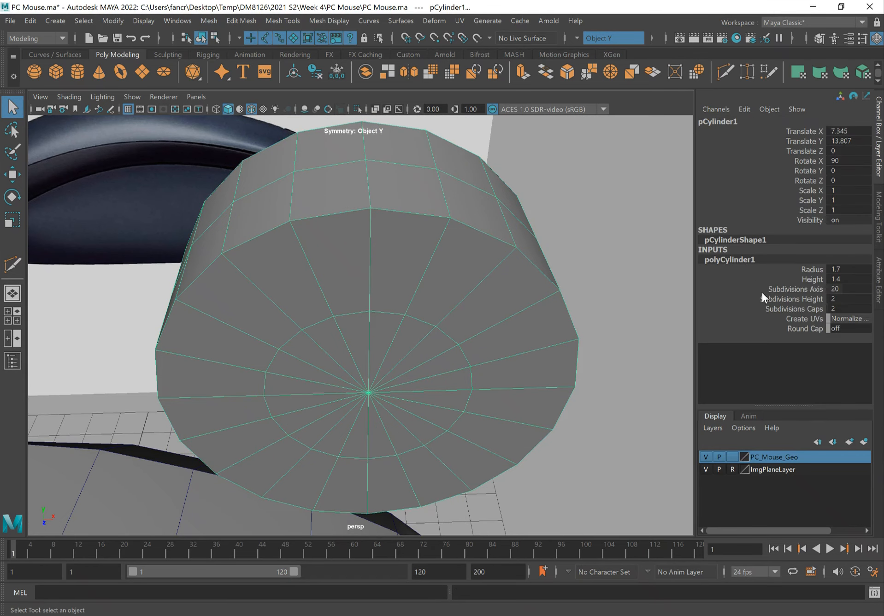
pyautogui.click(858, 292)
pyautogui.press('Return')
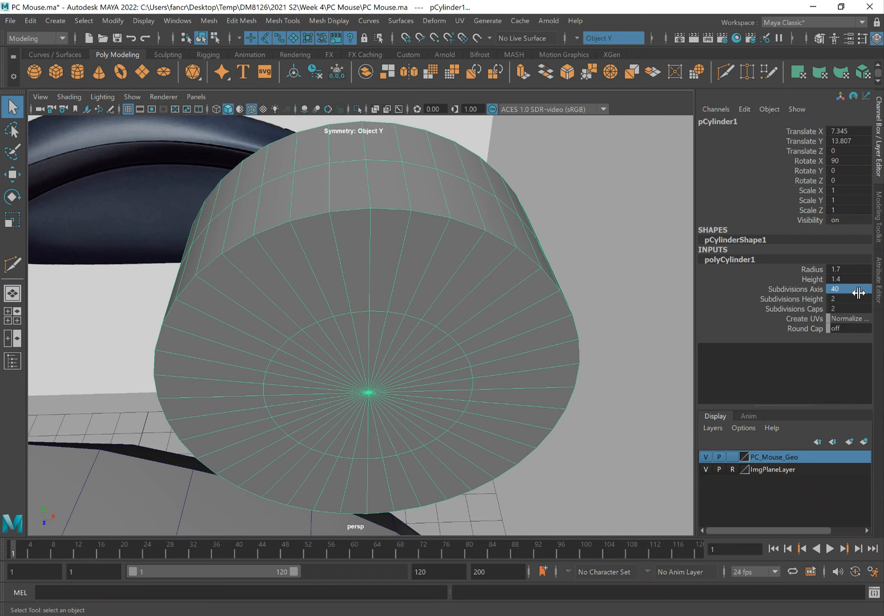
pyautogui.keyDown('alt'); pyautogui.moveTo(399, 197); pyautogui.dragTo(399, 208); pyautogui.keyUp('alt')
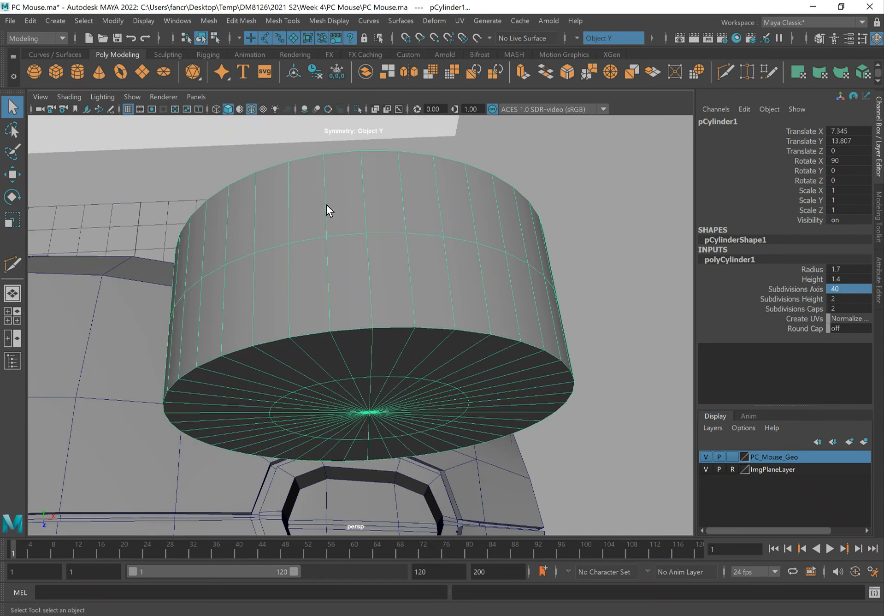
# Step: Cut a mirrored narrow diamond around one lengthwise edge of the cylinder's side with Multi-Cut, with its tips near both rims
pyautogui.keyDown('shift'); pyautogui.moveTo(362, 183); pyautogui.dragTo(296, 187, button='right'); pyautogui.keyUp('shift')
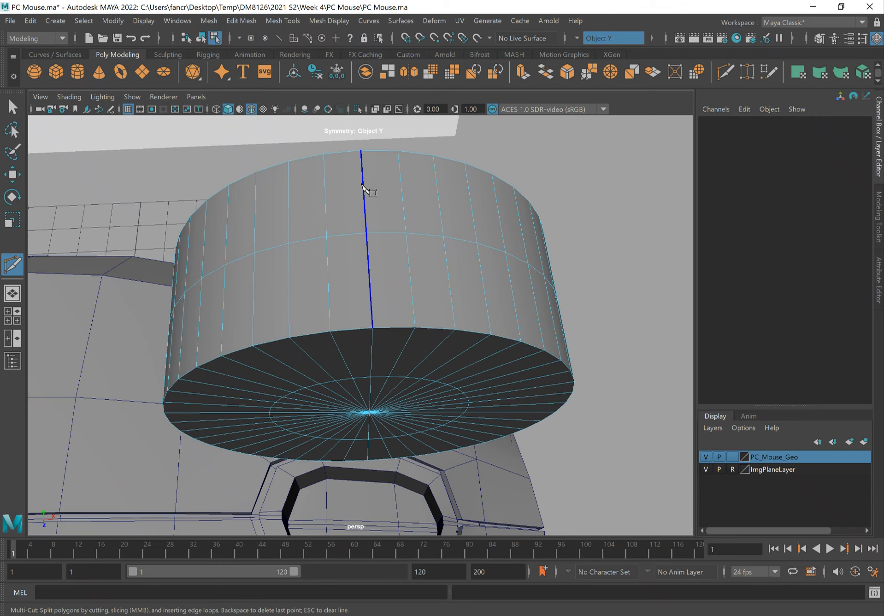
pyautogui.click(362, 169)
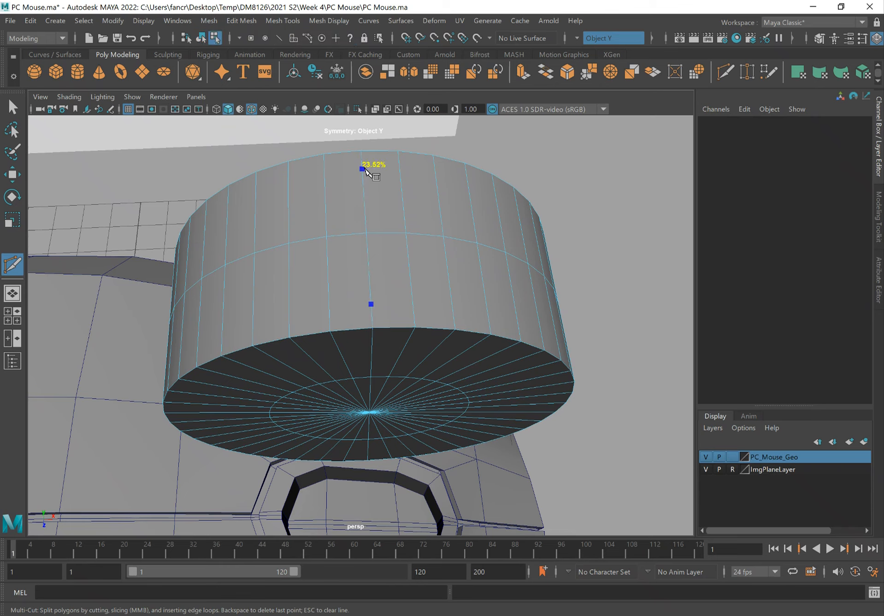
pyautogui.keyDown('shift'); pyautogui.moveTo(365, 170); pyautogui.dragTo(366, 170); pyautogui.keyUp('shift')
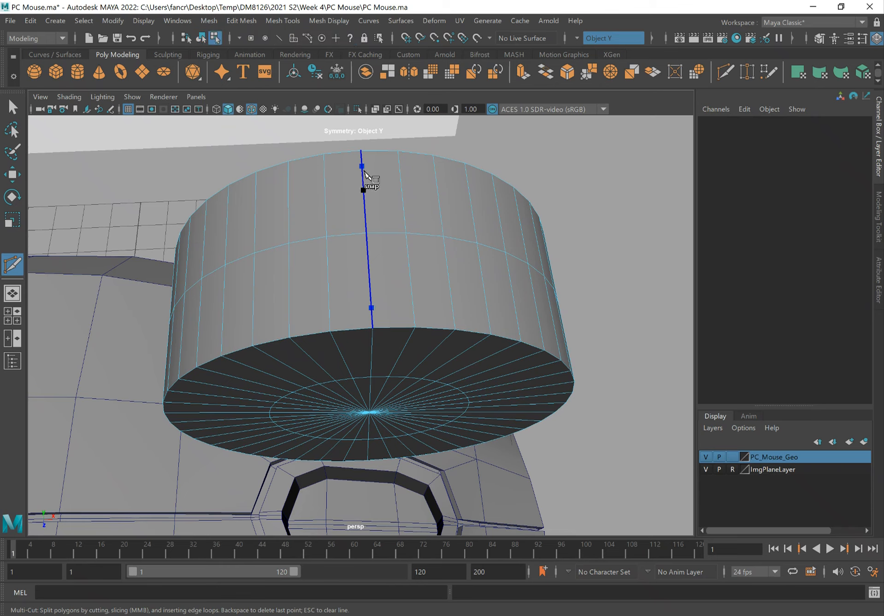
pyautogui.keyDown('shift'); pyautogui.moveTo(345, 235); pyautogui.dragTo(350, 236); pyautogui.keyUp('shift')
pyautogui.press('Return')
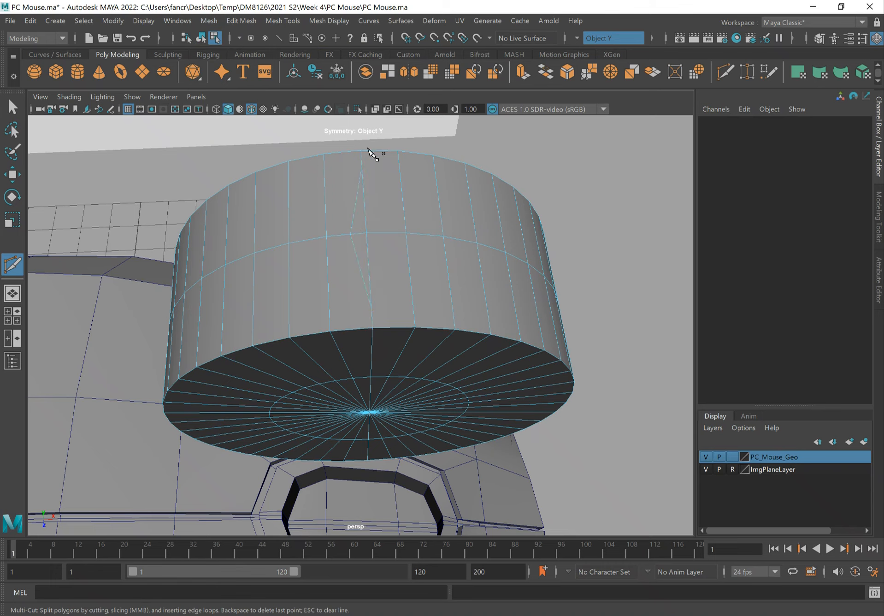
pyautogui.click(362, 166)
pyautogui.moveTo(388, 233)
pyautogui.keyDown('shift'); pyautogui.mouseDown()
pyautogui.moveTo(378, 233)
pyautogui.moveTo(389, 237)
pyautogui.mouseUp(); pyautogui.keyUp('shift')
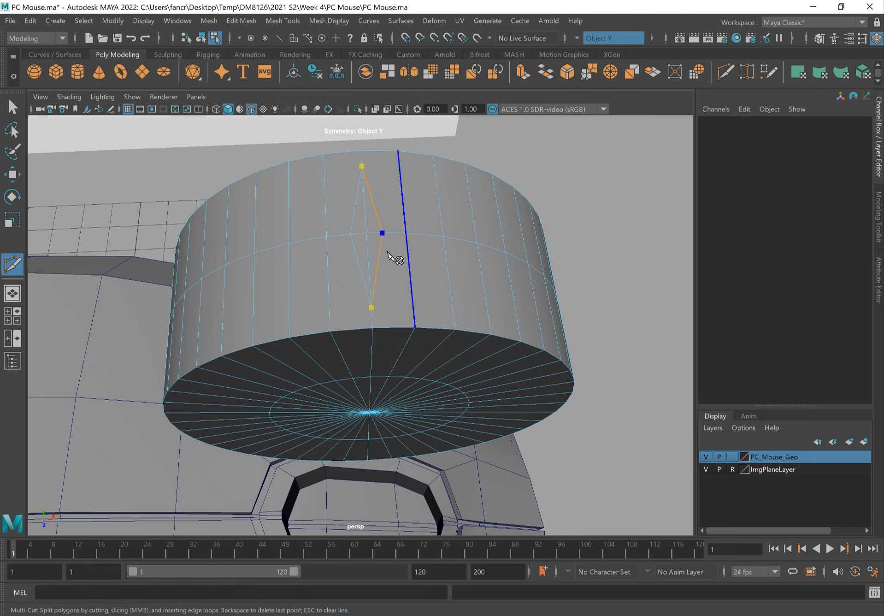
pyautogui.press('Return')
# Step: Connect the midpoints of the diamond's edges on one side to the neighbouring rim vertices, discarding the misplaced cut point
pyautogui.keyDown('alt'); pyautogui.moveTo(396, 279); pyautogui.dragTo(377, 233); pyautogui.keyUp('alt')
pyautogui.click(349, 234)
pyautogui.keyDown('alt'); pyautogui.moveTo(320, 241); pyautogui.dragTo(444, 261, button='right'); pyautogui.keyUp('alt')
pyautogui.hotkey('ctrl', 'z')
pyautogui.hotkey('ctrl', 'z')
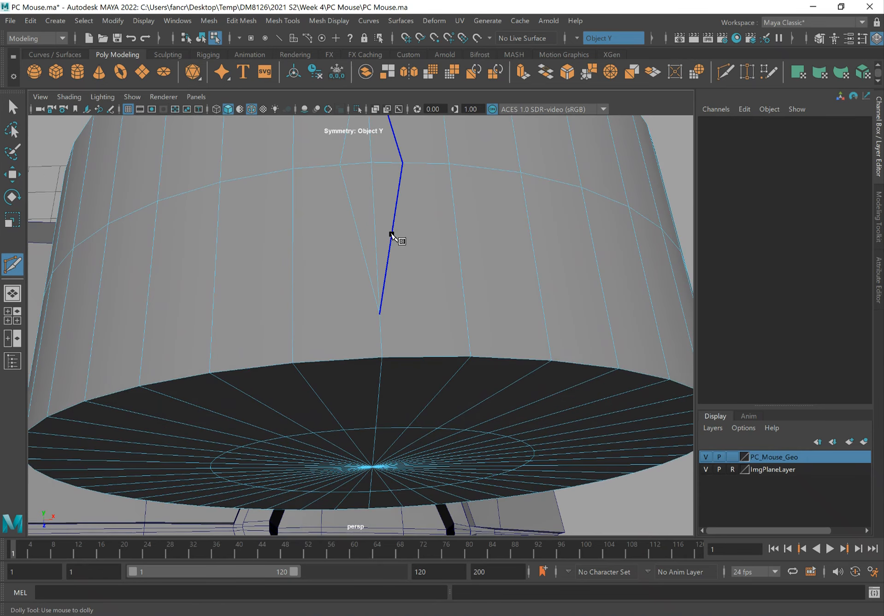
pyautogui.click(392, 234)
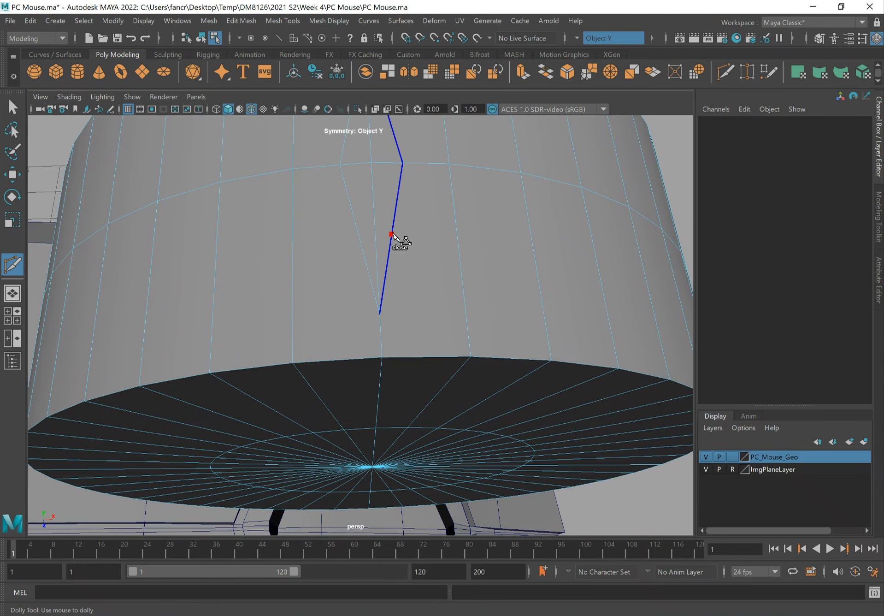
pyautogui.click(469, 355)
# Step: Connect the midpoints of the diamond's opposite edges to the neighbouring rim vertices with mirrored cuts
pyautogui.keyDown('alt'); pyautogui.moveTo(426, 208); pyautogui.dragTo(419, 236); pyautogui.keyUp('alt')
pyautogui.keyDown('alt'); pyautogui.moveTo(416, 224); pyautogui.dragTo(466, 232, button='middle'); pyautogui.keyUp('alt')
pyautogui.click(445, 228)
pyautogui.keyDown('alt'); pyautogui.moveTo(430, 276); pyautogui.dragTo(446, 348, button='middle'); pyautogui.keyUp('alt')
pyautogui.click(396, 177)
pyautogui.keyDown('alt'); pyautogui.moveTo(473, 265); pyautogui.dragTo(470, 258); pyautogui.keyUp('alt')
# Step: Select the four midpoint vertices of the diamond and try scaling them with Object Y symmetry on
pyautogui.press('q')
pyautogui.moveTo(465, 163); pyautogui.dragTo(417, 161, button='right')
pyautogui.click(458, 193)
pyautogui.keyDown('shift'); pyautogui.click(488, 195); pyautogui.keyUp('shift')
pyautogui.press('r')
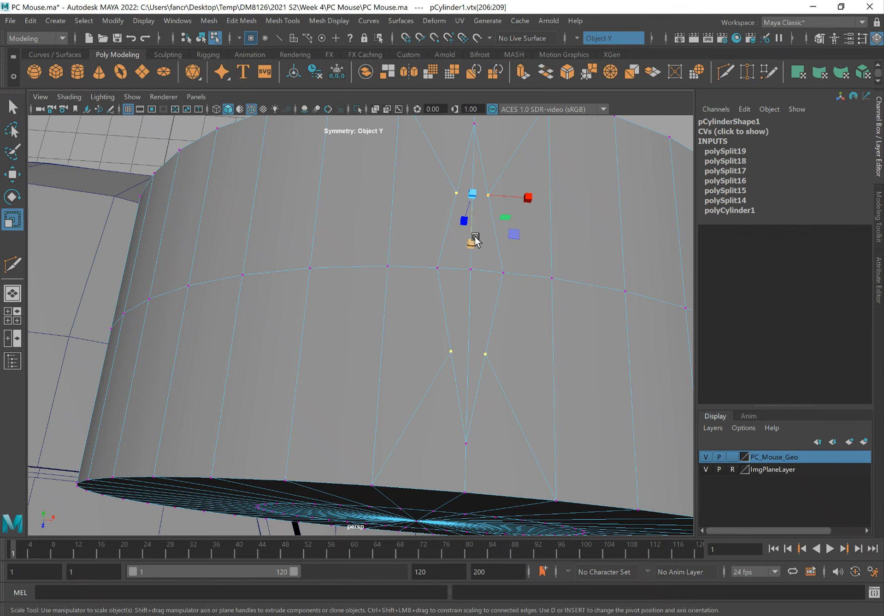
pyautogui.moveTo(472, 253); pyautogui.dragTo(516, 273)
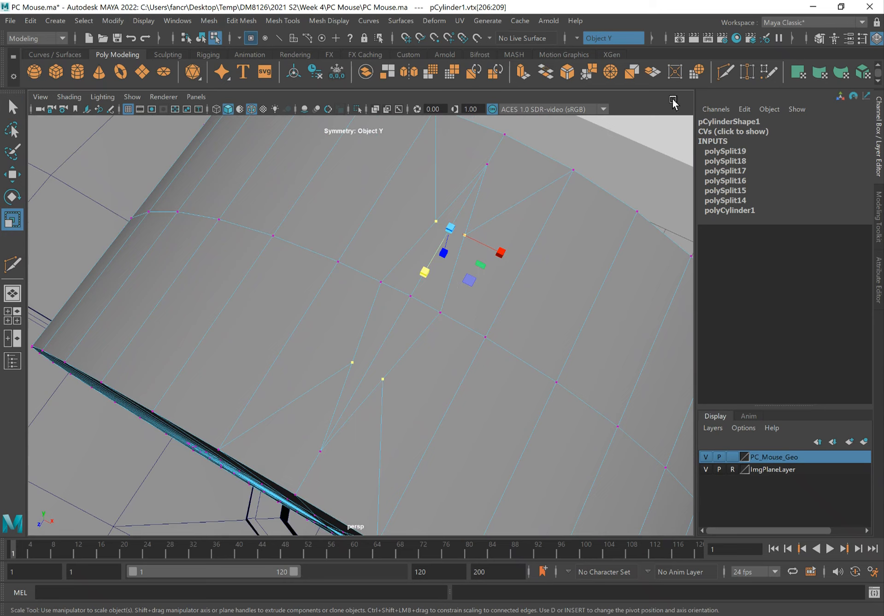
# Step: Turn symmetry off, try scaling the diamond's midpoint vertices apart toward the rims, and undo the scale
pyautogui.click(579, 37)
pyautogui.click(589, 54)
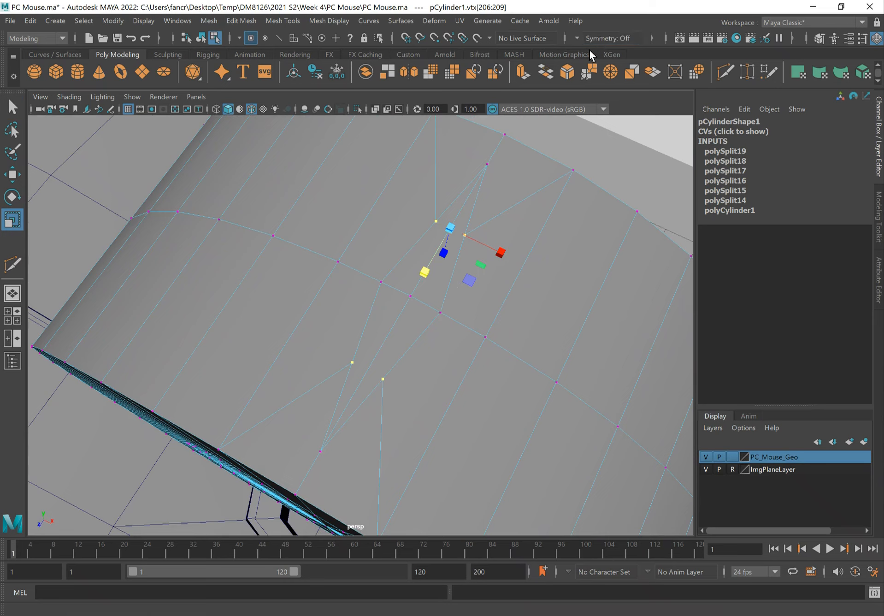
pyautogui.keyDown('ctrl'); pyautogui.click(383, 379); pyautogui.keyUp('ctrl')
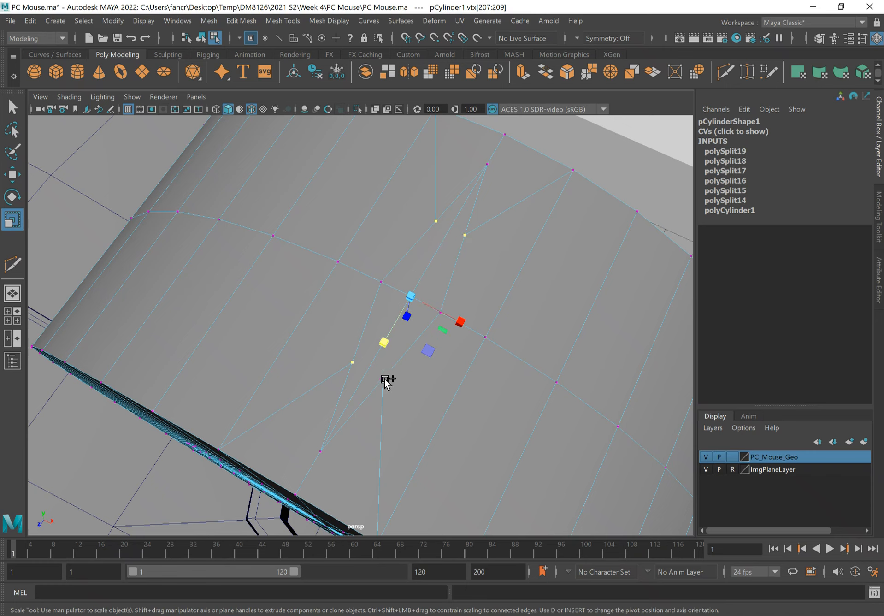
pyautogui.moveTo(384, 342); pyautogui.dragTo(371, 366)
pyautogui.press('q')
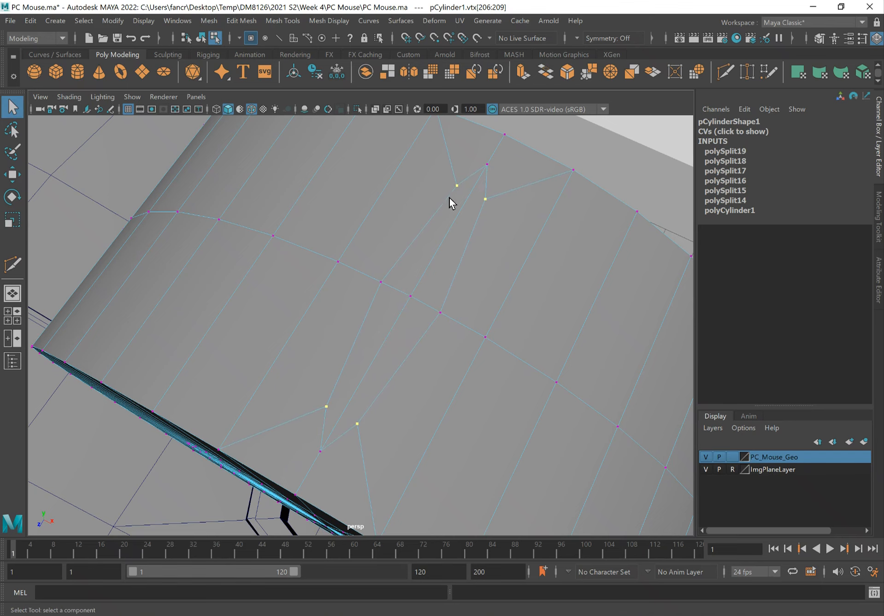
pyautogui.keyDown('alt'); pyautogui.moveTo(458, 201); pyautogui.dragTo(460, 193); pyautogui.keyUp('alt')
pyautogui.keyDown('alt'); pyautogui.moveTo(461, 169); pyautogui.dragTo(447, 228, button='middle'); pyautogui.keyUp('alt')
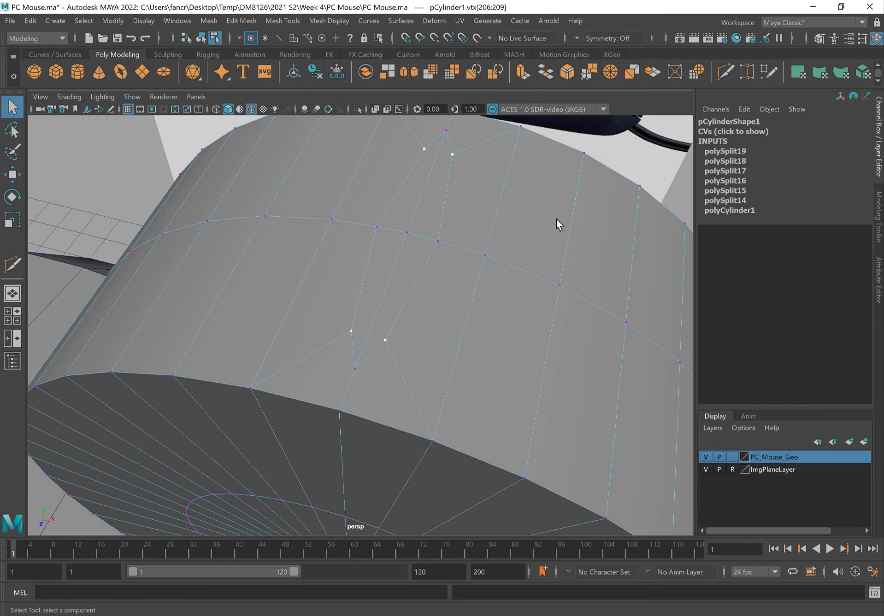
pyautogui.keyDown('alt'); pyautogui.moveTo(534, 220); pyautogui.dragTo(506, 261, button='middle'); pyautogui.keyUp('alt')
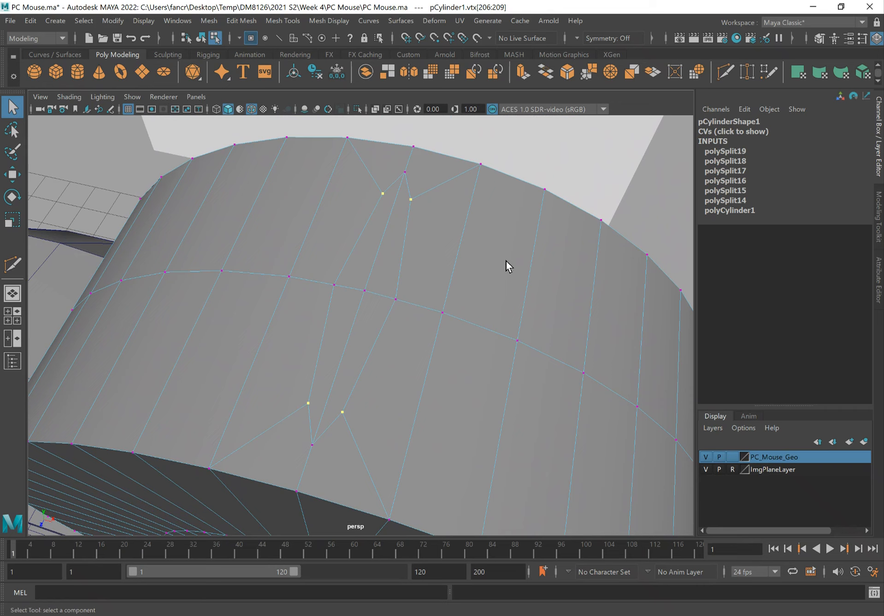
pyautogui.hotkey('ctrl', 'z')
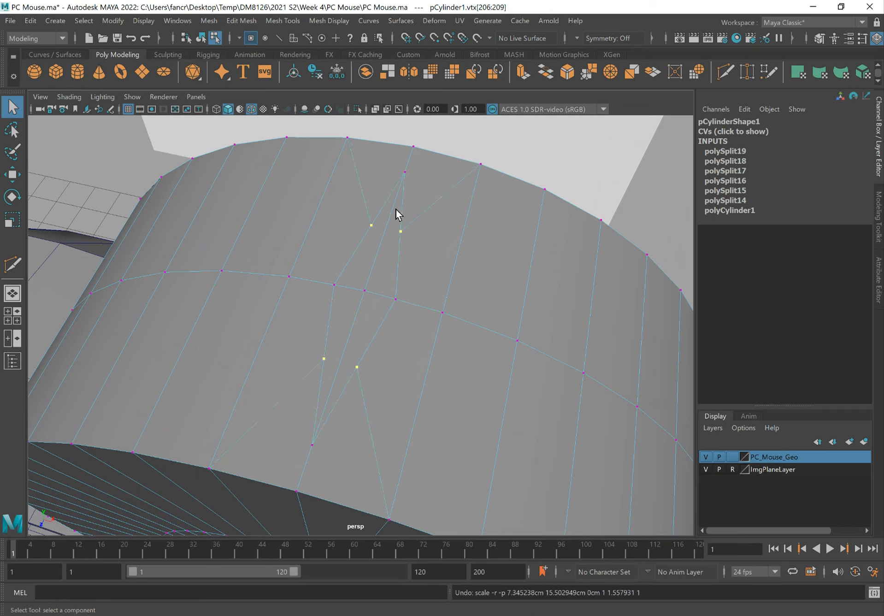
# Step: Start Multi-Cut on the cylinder's side, discard the unmirrored cut points, and set symmetry back to Object Y
pyautogui.keyDown('shift'); pyautogui.moveTo(420, 309); pyautogui.dragTo(358, 315, button='right'); pyautogui.keyUp('shift')
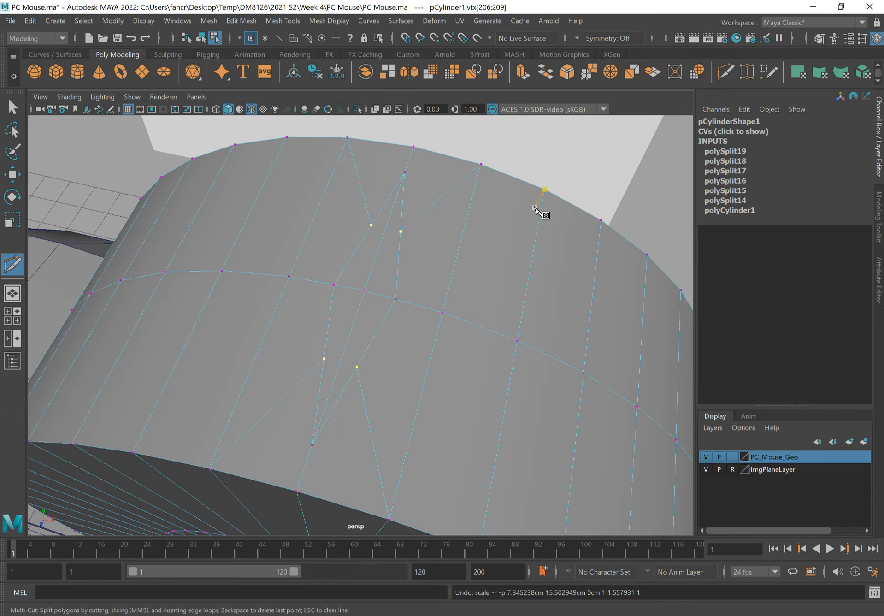
pyautogui.keyDown('alt'); pyautogui.moveTo(550, 220); pyautogui.dragTo(545, 236); pyautogui.keyUp('alt')
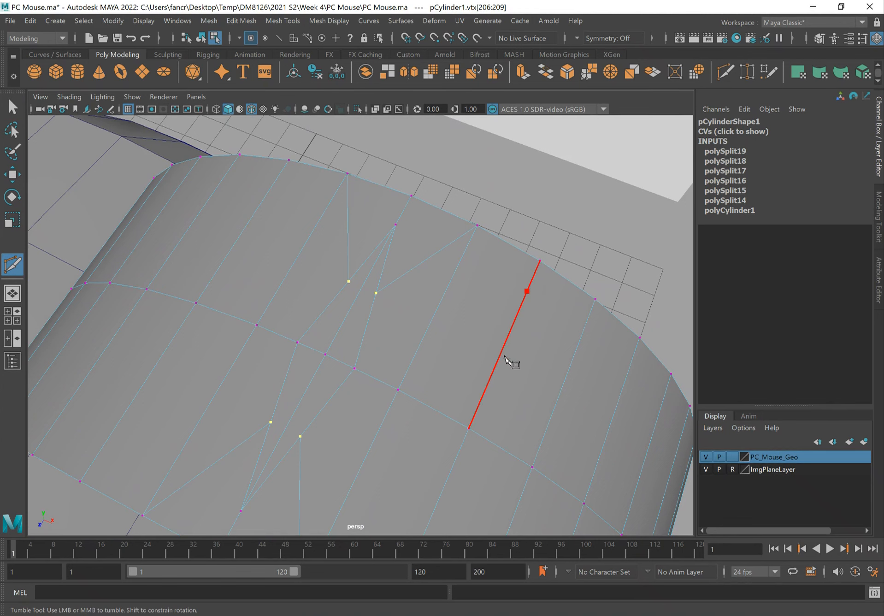
pyautogui.keyDown('alt'); pyautogui.moveTo(509, 305); pyautogui.dragTo(512, 223, button='middle'); pyautogui.keyUp('alt')
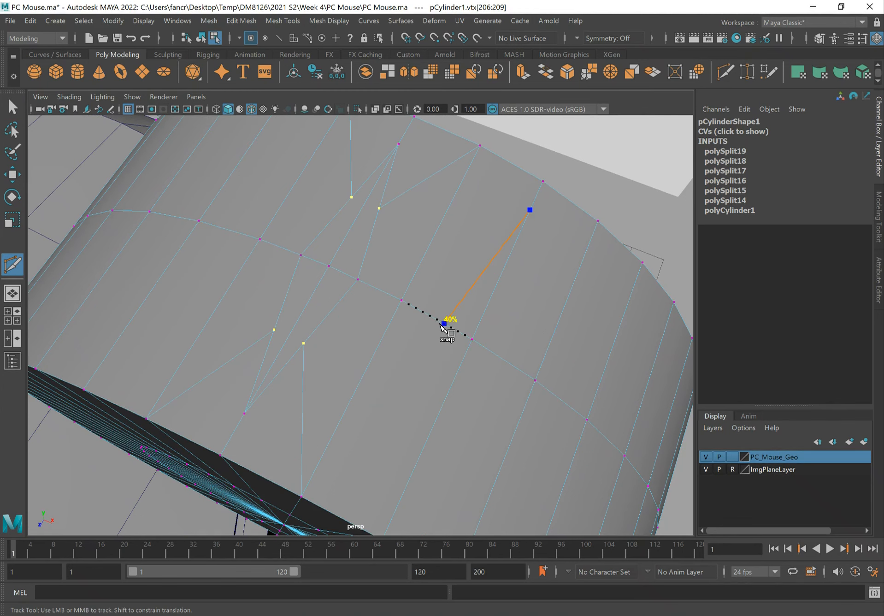
pyautogui.click(444, 323)
pyautogui.press('Escape')
pyautogui.click(578, 37)
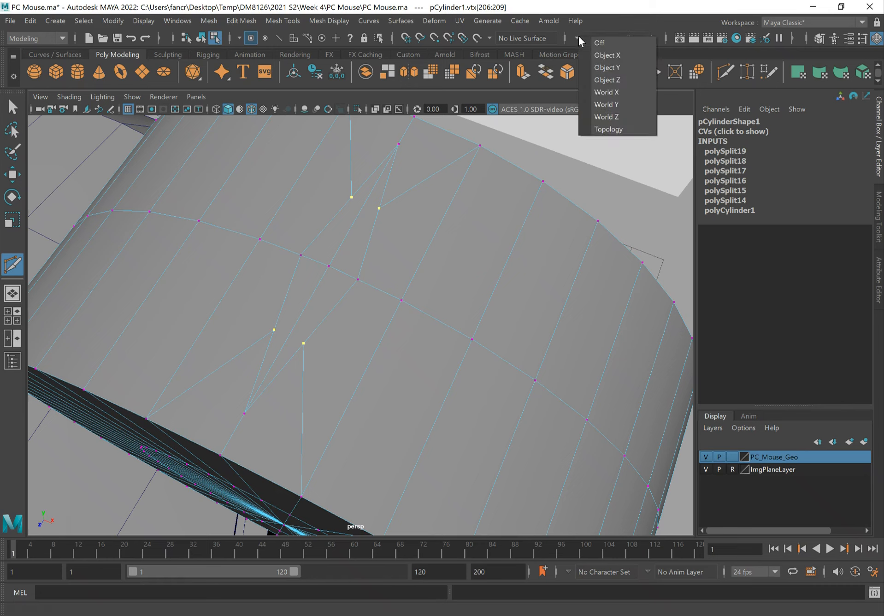
pyautogui.click(607, 67)
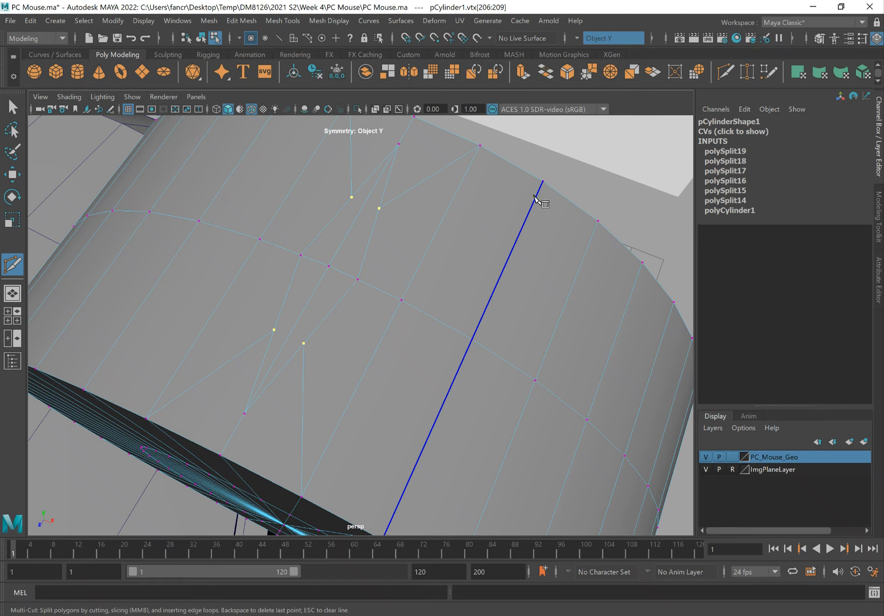
# Step: Cut a mirrored slanted edge two segments from the diamond through the centre loop at 40%, and connect its midpoints to the rims
pyautogui.keyDown('shift'); pyautogui.moveTo(539, 192); pyautogui.dragTo(532, 206); pyautogui.keyUp('shift')
pyautogui.moveTo(449, 321)
pyautogui.keyDown('shift'); pyautogui.mouseDown()
pyautogui.moveTo(452, 328)
pyautogui.moveTo(445, 324)
pyautogui.mouseUp(); pyautogui.keyUp('shift')
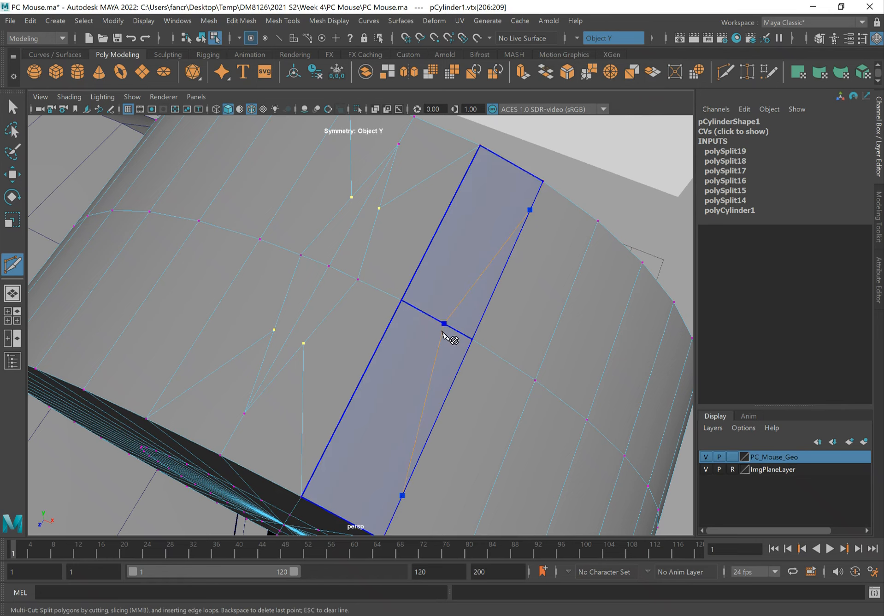
pyautogui.rightClick(423, 318)
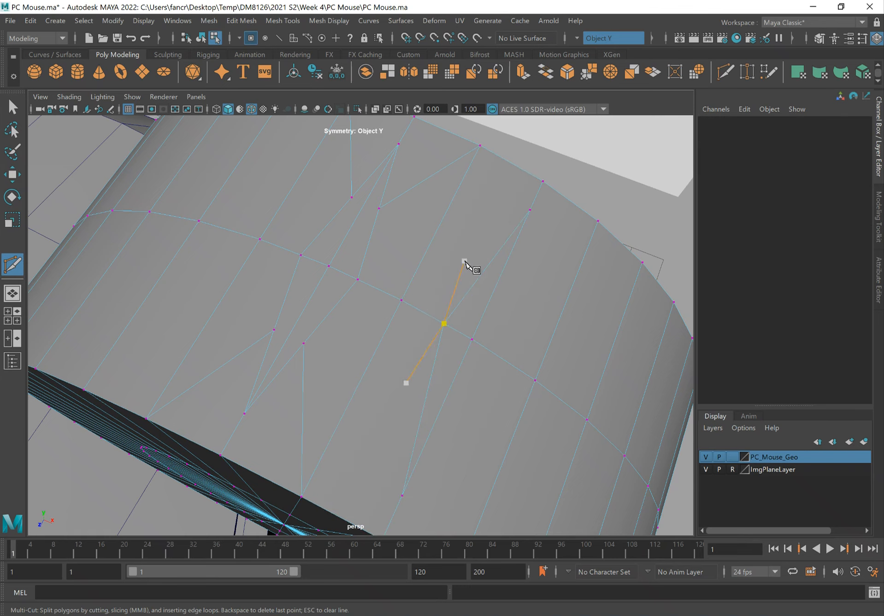
pyautogui.click(489, 264)
pyautogui.click(481, 148)
pyautogui.rightClick(470, 167)
# Step: Cut a matching mirrored slanted edge on the diamond's other side, and connect its midpoints to the rim vertices nearer the diamond
pyautogui.keyDown('alt'); pyautogui.moveTo(344, 245); pyautogui.dragTo(405, 298, button='middle'); pyautogui.keyUp('alt')
pyautogui.keyDown('alt'); pyautogui.moveTo(382, 285); pyautogui.dragTo(413, 279); pyautogui.keyUp('alt')
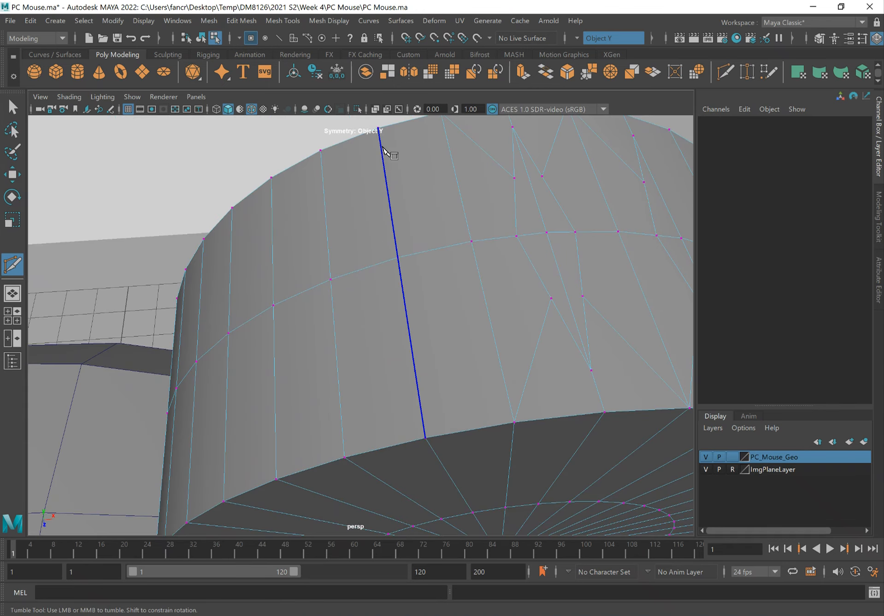
pyautogui.keyDown('alt'); pyautogui.moveTo(448, 187); pyautogui.dragTo(437, 205, button='middle'); pyautogui.keyUp('alt')
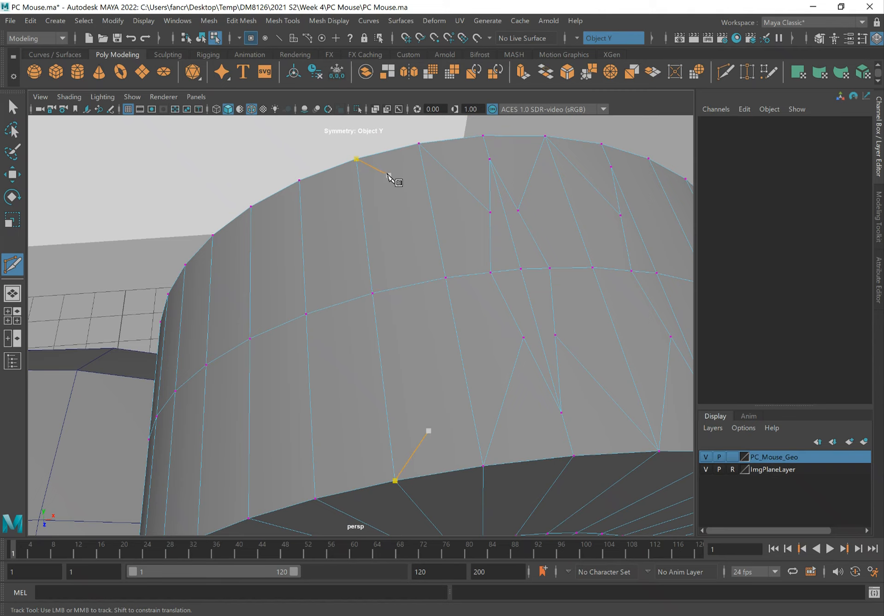
pyautogui.keyDown('shift'); pyautogui.click(359, 182); pyautogui.keyUp('shift')
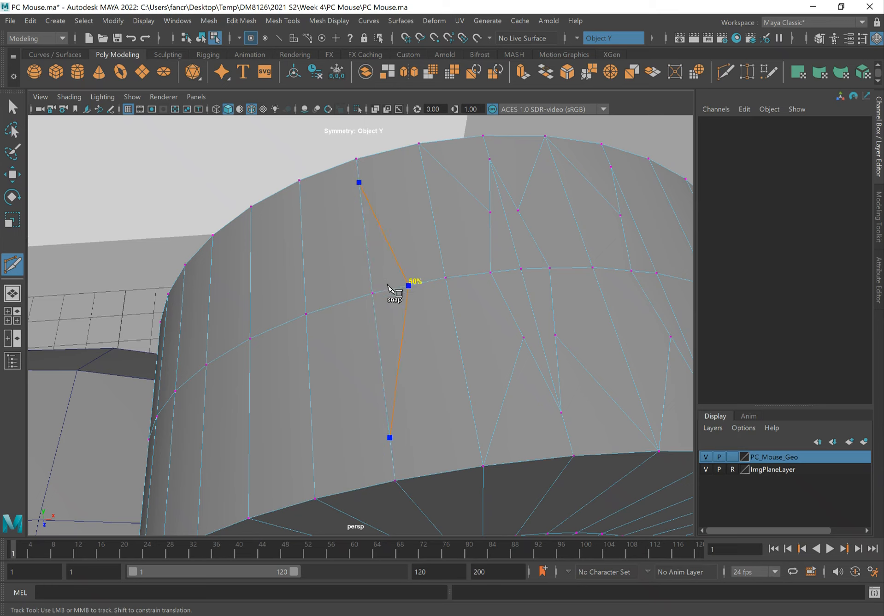
pyautogui.keyDown('shift'); pyautogui.click(400, 288); pyautogui.keyUp('shift')
pyautogui.press('Return')
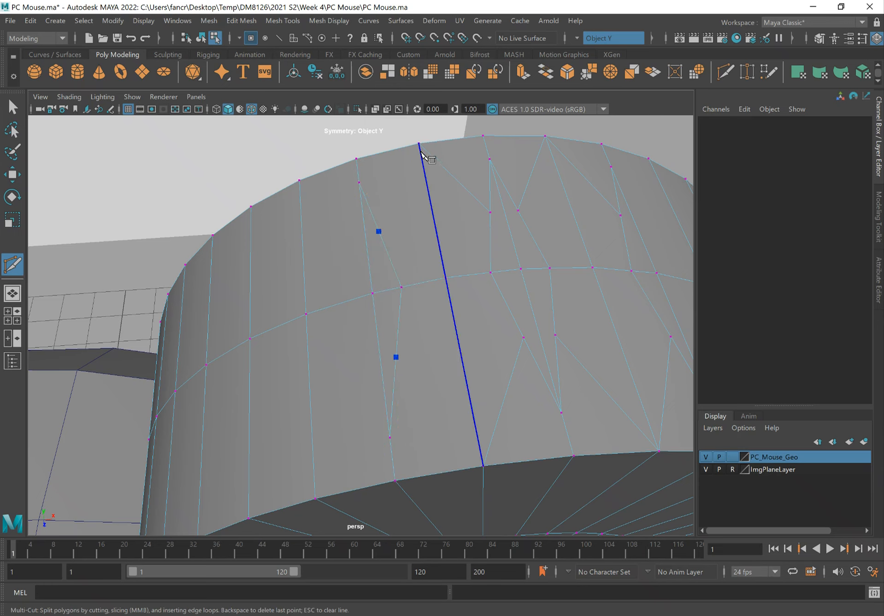
pyautogui.rightClick(399, 321)
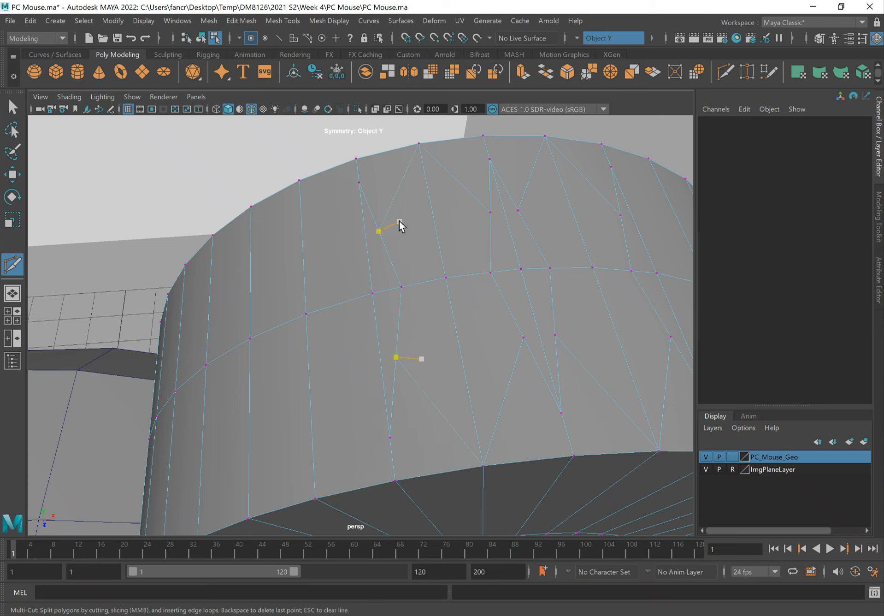
# Step: Select all eight midpoint vertices along the diamond and the two slanted cuts, and turn symmetry off
pyautogui.press('q')
pyautogui.moveTo(394, 206); pyautogui.dragTo(357, 210, button='right')
pyautogui.click(379, 231)
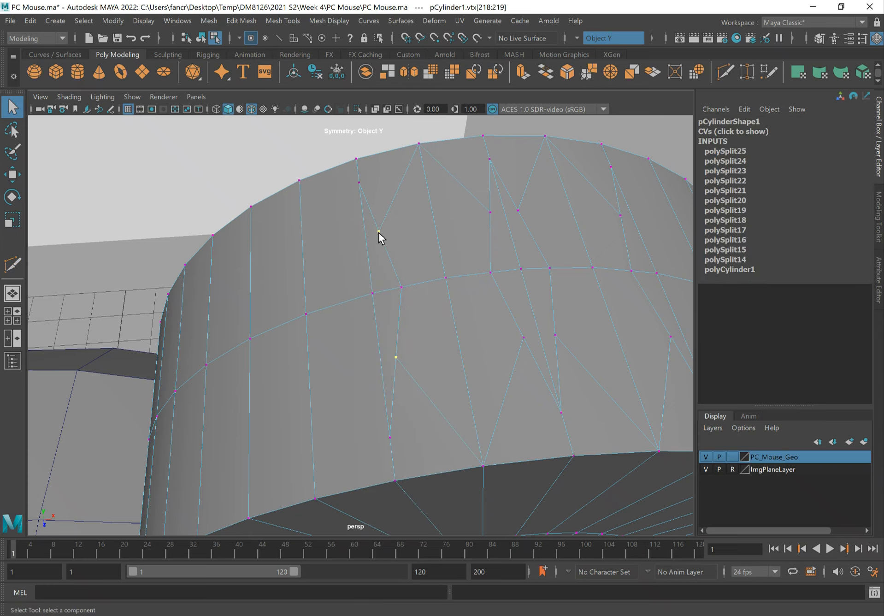
pyautogui.keyDown('shift'); pyautogui.click(490, 213); pyautogui.keyUp('shift')
pyautogui.keyDown('alt'); pyautogui.moveTo(631, 261); pyautogui.dragTo(628, 231); pyautogui.keyUp('alt')
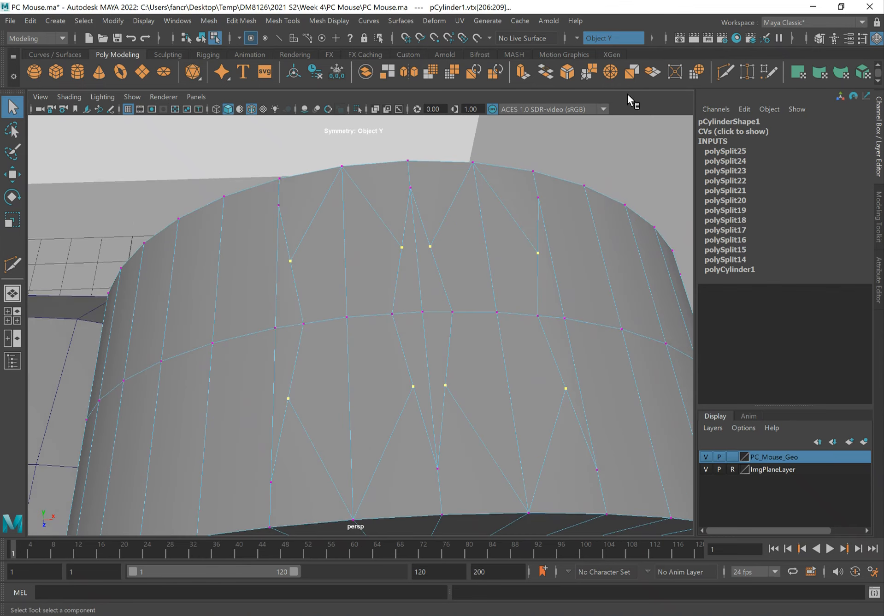
pyautogui.click(582, 40)
pyautogui.click(604, 41)
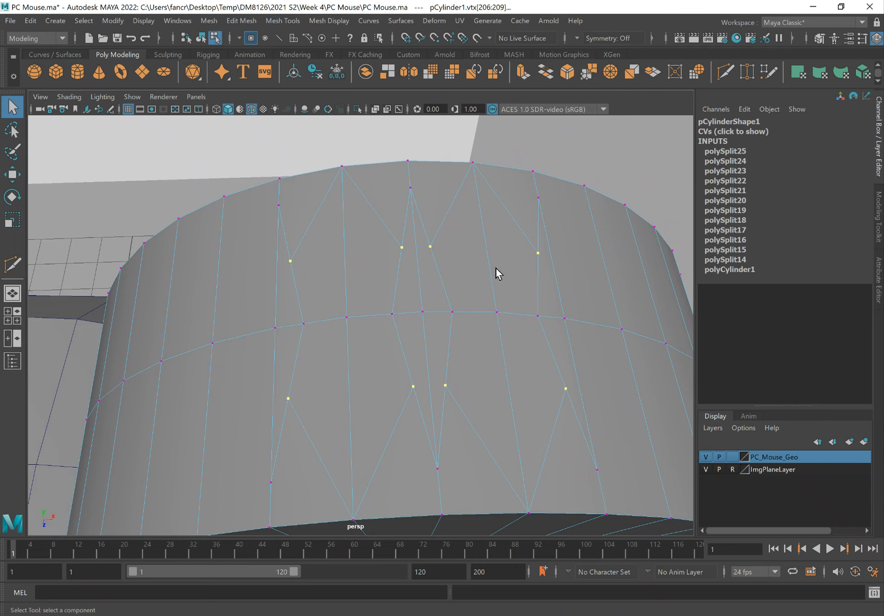
# Step: Scale the eight selected vertices apart along the cylinder's width, moving them closer to the rims
pyautogui.keyDown('alt'); pyautogui.moveTo(496, 268); pyautogui.dragTo(487, 263); pyautogui.keyUp('alt')
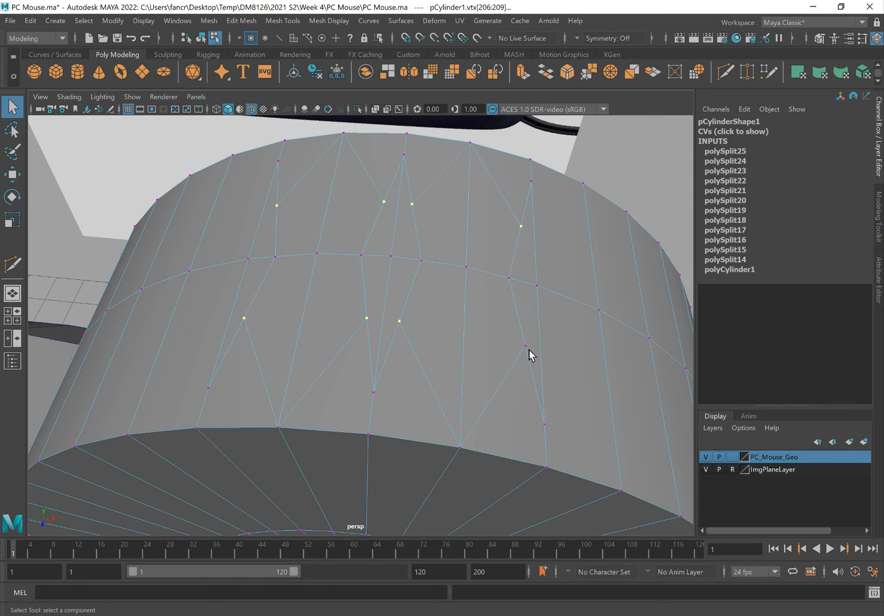
pyautogui.press('r')
pyautogui.keyDown('alt'); pyautogui.moveTo(449, 256); pyautogui.dragTo(444, 262); pyautogui.keyUp('alt')
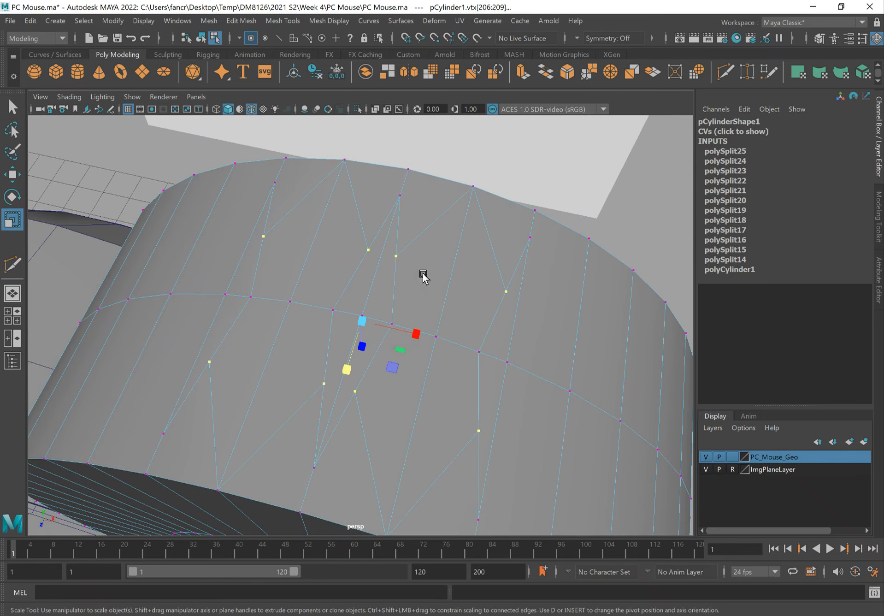
pyautogui.moveTo(345, 370); pyautogui.dragTo(343, 409)
pyautogui.keyDown('alt'); pyautogui.moveTo(414, 245); pyautogui.dragTo(421, 242); pyautogui.keyUp('alt')
pyautogui.press('q')
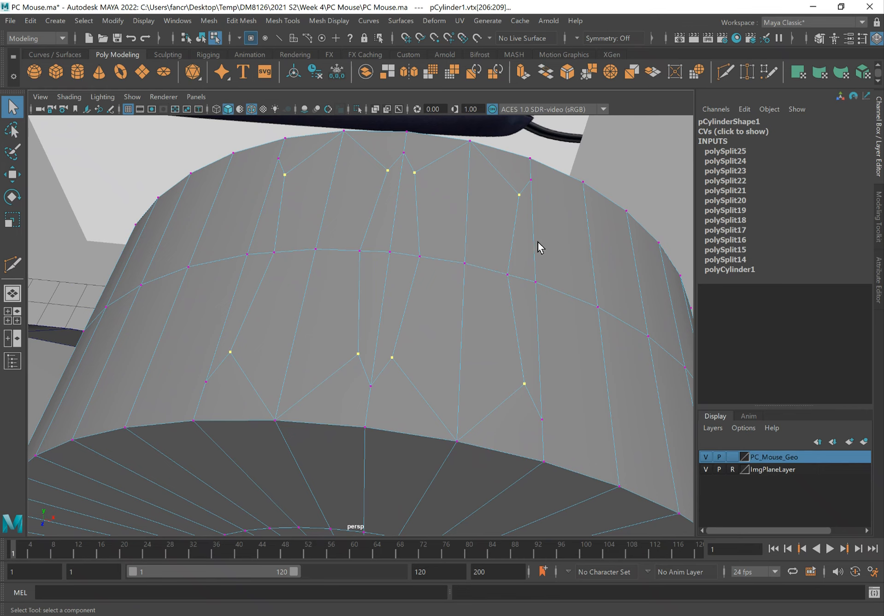
# Step: Switch to face selection and select the narrow upper face between the outer slanted cut and its neighbouring straight edge
pyautogui.rightClick(507, 214)
pyautogui.click(506, 240)
pyautogui.click(523, 238)
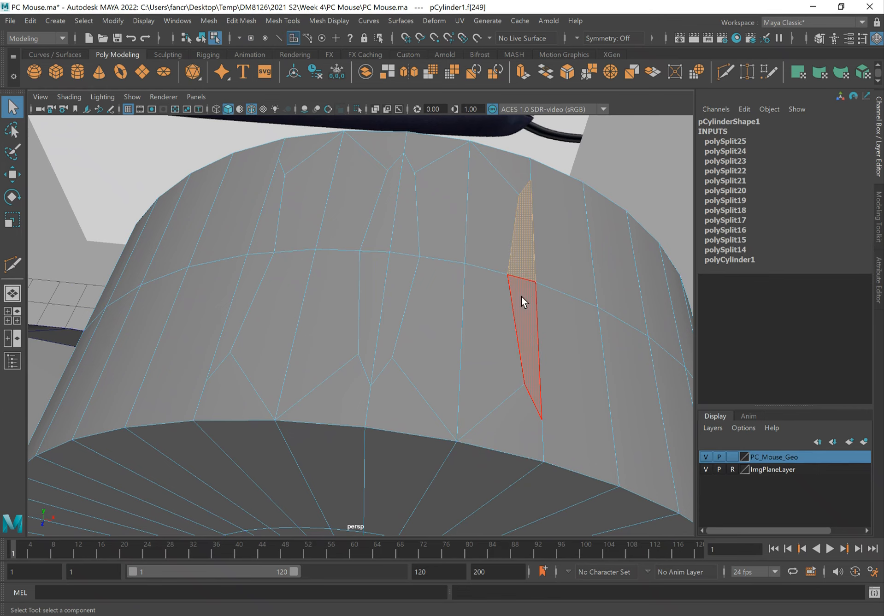
# Step: Examine the scroll wheel's tread grooves in the mouse's top-view reference image
pyautogui.keyDown('alt'); pyautogui.moveTo(529, 343); pyautogui.dragTo(544, 444, button='right'); pyautogui.keyUp('alt')
pyautogui.keyDown('alt'); pyautogui.moveTo(544, 445); pyautogui.dragTo(484, 368, button='middle'); pyautogui.keyUp('alt')
pyautogui.keyDown('alt'); pyautogui.moveTo(484, 368); pyautogui.dragTo(443, 386); pyautogui.keyUp('alt')
pyautogui.keyDown('alt'); pyautogui.moveTo(443, 387); pyautogui.dragTo(427, 360, button='middle'); pyautogui.keyUp('alt')
pyautogui.keyDown('alt'); pyautogui.moveTo(428, 360); pyautogui.dragTo(294, 148); pyautogui.keyUp('alt')
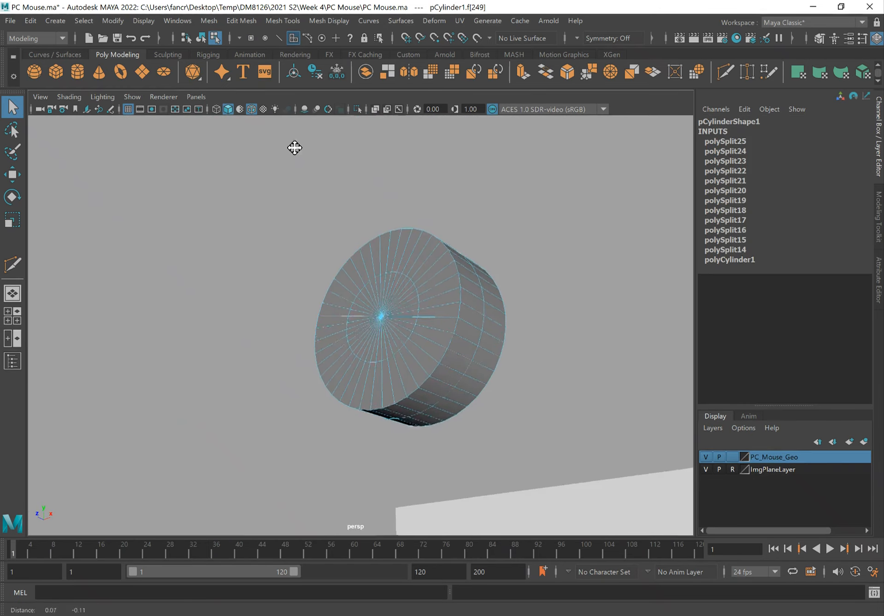
pyautogui.keyDown('alt'); pyautogui.moveTo(294, 148); pyautogui.dragTo(256, 92, button='middle'); pyautogui.keyUp('alt')
pyautogui.keyDown('alt'); pyautogui.moveTo(447, 340); pyautogui.dragTo(33, 216, button='right'); pyautogui.keyUp('alt')
pyautogui.keyDown('alt'); pyautogui.moveTo(339, 298); pyautogui.dragTo(318, 238, button='middle'); pyautogui.keyUp('alt')
pyautogui.keyDown('alt'); pyautogui.moveTo(362, 357); pyautogui.dragTo(261, 367); pyautogui.keyUp('alt')
pyautogui.keyDown('alt'); pyautogui.moveTo(260, 367); pyautogui.dragTo(451, 435, button='right'); pyautogui.keyUp('alt')
pyautogui.keyDown('alt'); pyautogui.moveTo(388, 260); pyautogui.dragTo(454, 92, button='middle'); pyautogui.keyUp('alt')
pyautogui.keyDown('alt'); pyautogui.moveTo(318, 323); pyautogui.dragTo(574, 335, button='right'); pyautogui.keyUp('alt')
pyautogui.keyDown('alt'); pyautogui.moveTo(551, 323); pyautogui.dragTo(491, 280); pyautogui.keyUp('alt')
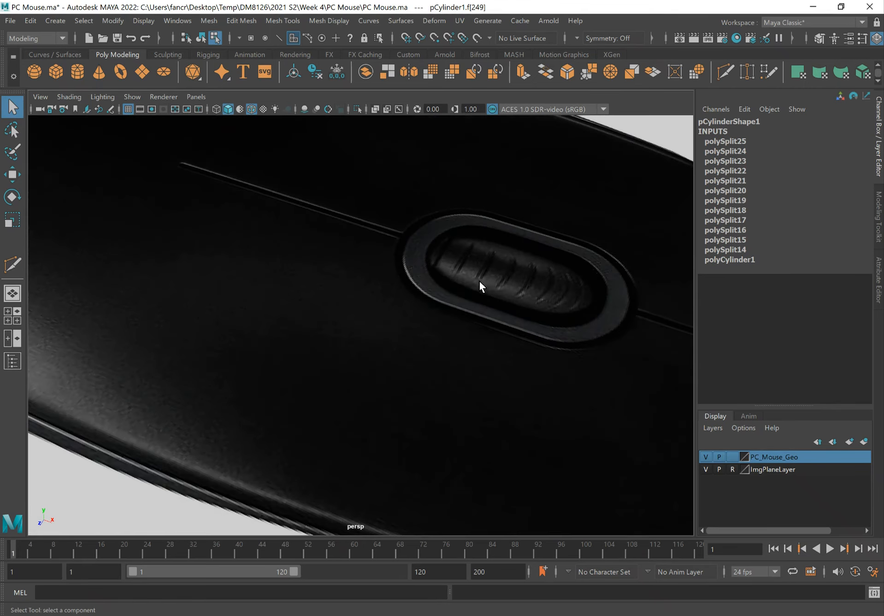
pyautogui.scroll(2, 440, 305)
pyautogui.keyDown('alt'); pyautogui.moveTo(599, 322); pyautogui.dragTo(205, 214, button='right'); pyautogui.keyUp('alt')
pyautogui.keyDown('alt'); pyautogui.moveTo(396, 212); pyautogui.dragTo(364, 172, button='right'); pyautogui.keyUp('alt')
pyautogui.keyDown('alt'); pyautogui.moveTo(364, 171); pyautogui.dragTo(352, 245, button='middle'); pyautogui.keyUp('alt')
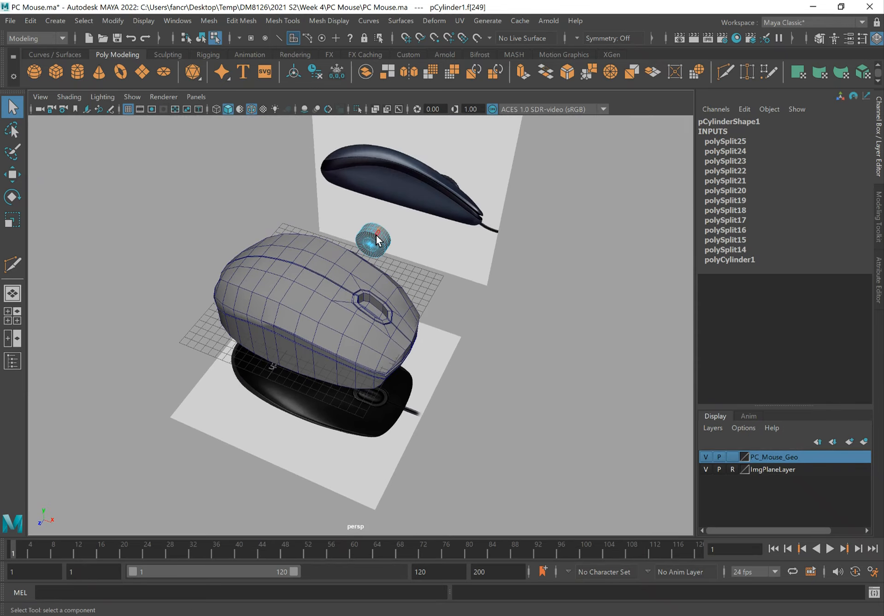
# Step: Add the remaining faces of the diamond and both slanted cuts to the face selection
pyautogui.press('f')
pyautogui.keyDown('alt'); pyautogui.moveTo(368, 227); pyautogui.dragTo(460, 257); pyautogui.keyUp('alt')
pyautogui.keyDown('alt'); pyautogui.moveTo(460, 257); pyautogui.dragTo(323, 244, button='right'); pyautogui.keyUp('alt')
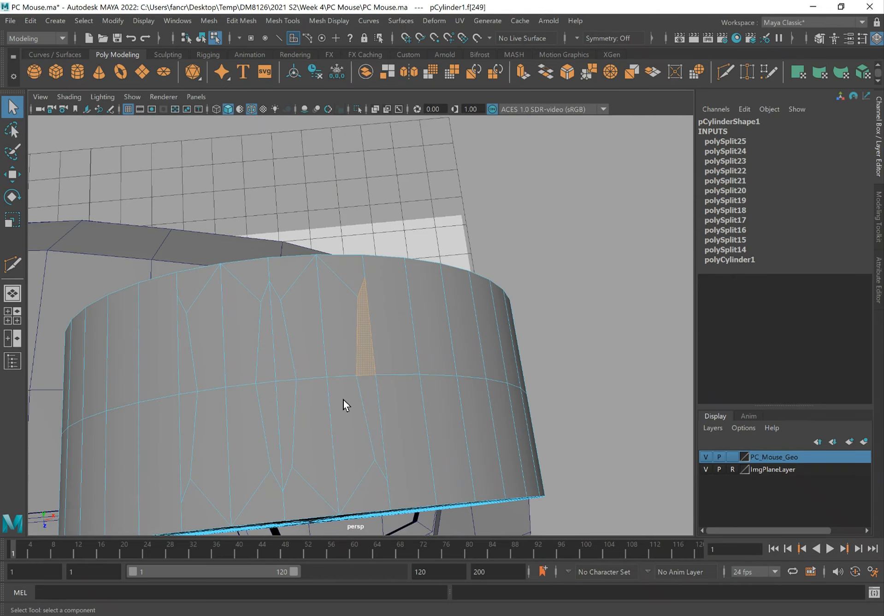
pyautogui.keyDown('shift'); pyautogui.click(374, 409); pyautogui.keyUp('shift')
pyautogui.keyDown('shift'); pyautogui.click(288, 414); pyautogui.keyUp('shift')
pyautogui.keyDown('shift'); pyautogui.click(274, 414); pyautogui.keyUp('shift')
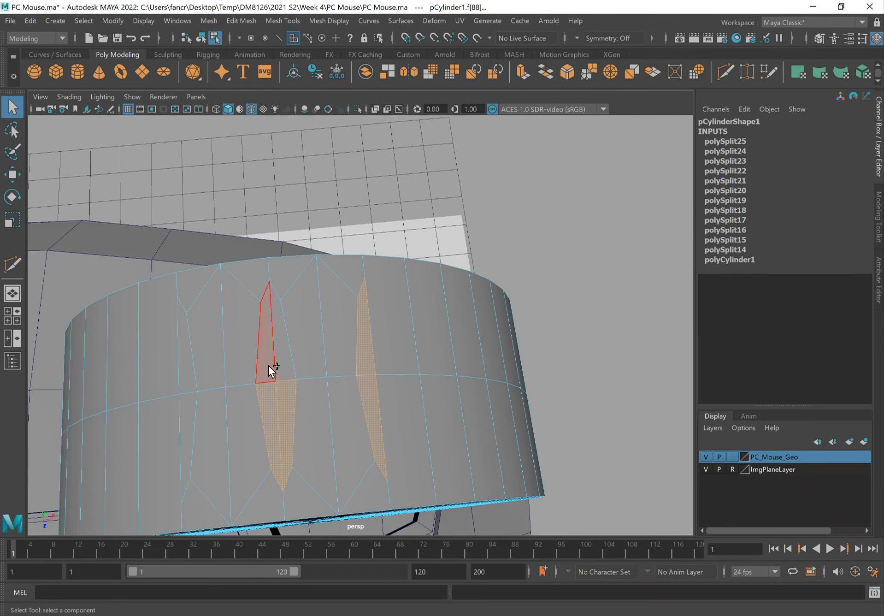
pyautogui.keyDown('shift'); pyautogui.click(278, 357); pyautogui.keyUp('shift')
pyautogui.keyDown('shift'); pyautogui.click(190, 380); pyautogui.keyUp('shift')
# Step: Extrude the selected groove faces inward with a local Z translation of -0.054
pyautogui.keyDown('alt'); pyautogui.moveTo(259, 368); pyautogui.dragTo(353, 283); pyautogui.keyUp('alt')
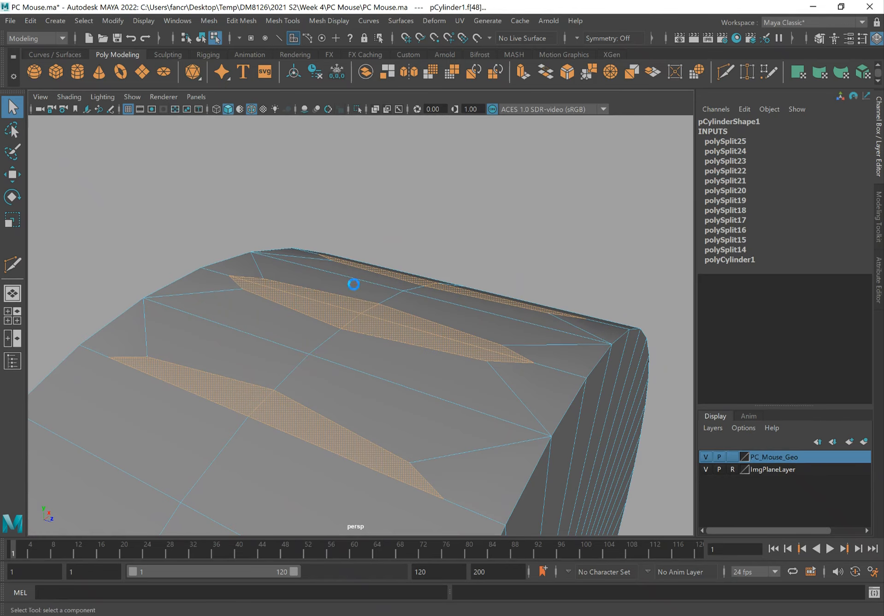
pyautogui.hotkey('ctrl', 'e')
pyautogui.moveTo(301, 255); pyautogui.dragTo(306, 264)
pyautogui.keyDown('alt'); pyautogui.moveTo(375, 272); pyautogui.dragTo(322, 274); pyautogui.keyUp('alt')
pyautogui.moveTo(252, 262)
pyautogui.keyDown('alt'); pyautogui.mouseDown()
pyautogui.moveTo(382, 277)
pyautogui.moveTo(268, 256)
pyautogui.mouseUp(); pyautogui.keyUp('alt')
pyautogui.press('q')
pyautogui.keyDown('alt'); pyautogui.moveTo(351, 289); pyautogui.dragTo(408, 304); pyautogui.keyUp('alt')
pyautogui.keyDown('alt'); pyautogui.moveTo(455, 356); pyautogui.dragTo(465, 376); pyautogui.keyUp('alt')
# Step: Inspect the recessed grooves from the front view, in wireframe, and in the shaded perspective view
pyautogui.press('space')
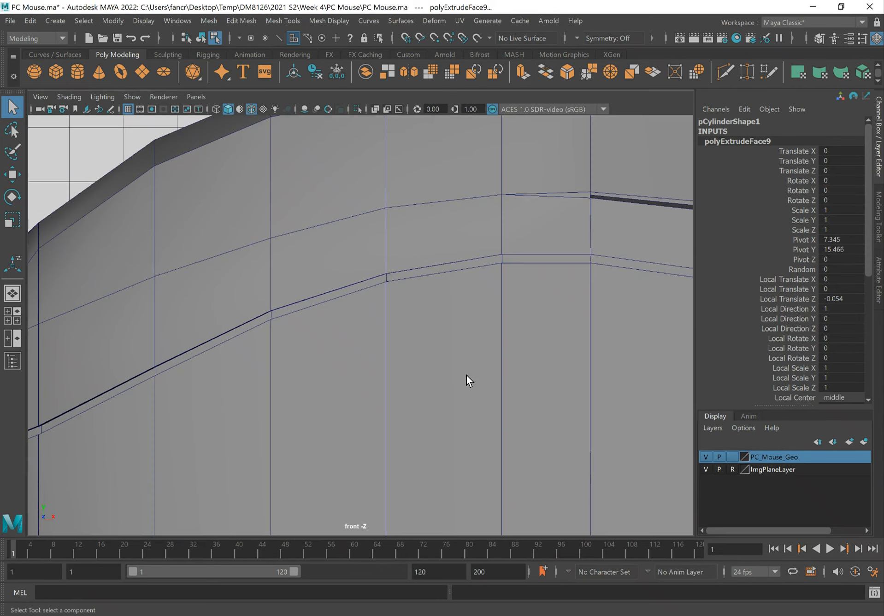
pyautogui.scroll(1, 552, 321)
pyautogui.keyDown('alt'); pyautogui.moveTo(552, 322); pyautogui.dragTo(463, 383, button='middle'); pyautogui.keyUp('alt')
pyautogui.scroll(-10, 463, 387)
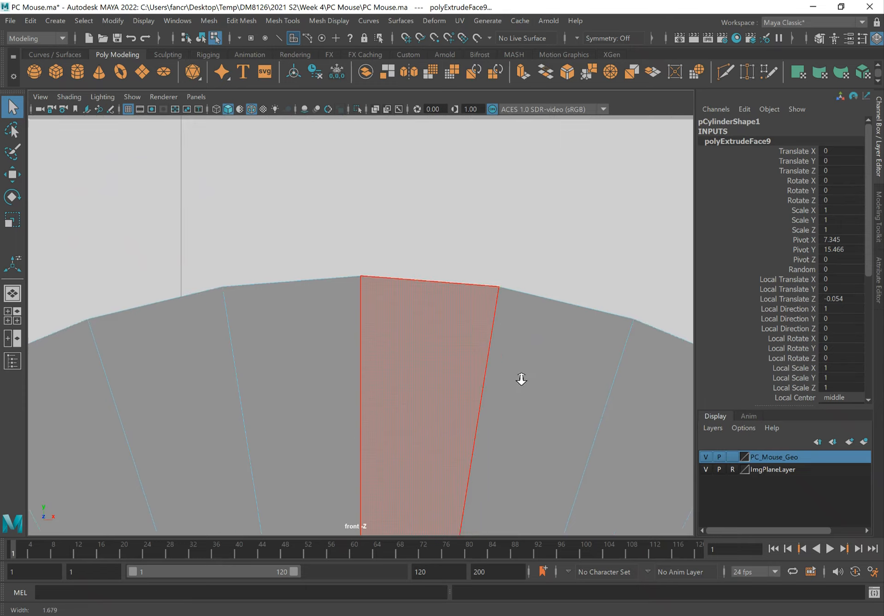
pyautogui.press('4')
pyautogui.press('space')
pyautogui.moveTo(441, 360)
pyautogui.mouseDown()
pyautogui.moveTo(442, 321)
pyautogui.moveTo(363, 335)
pyautogui.moveTo(359, 321)
pyautogui.moveTo(465, 325)
pyautogui.moveTo(455, 339)
pyautogui.moveTo(488, 340)
pyautogui.mouseUp()
pyautogui.click(458, 342)
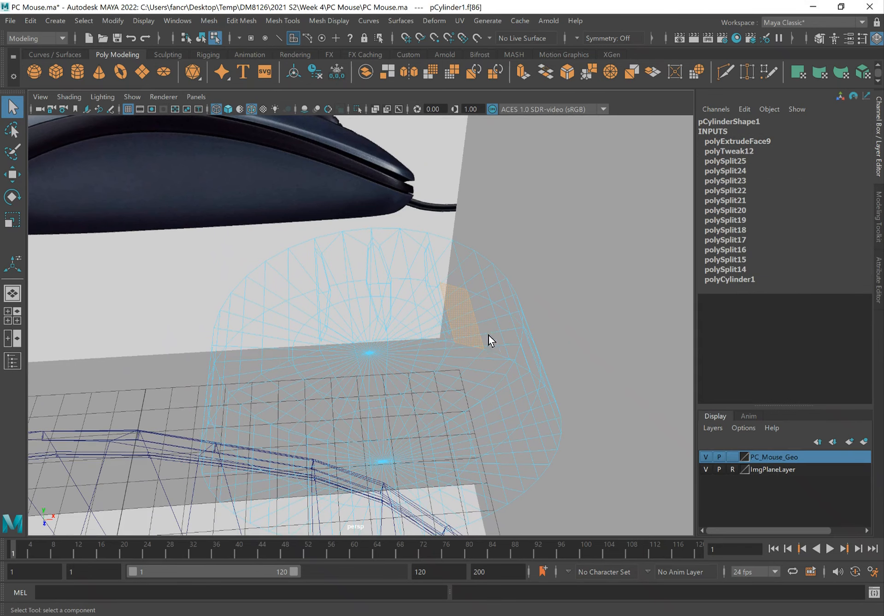
pyautogui.press('5')
pyautogui.keyDown('alt'); pyautogui.moveTo(362, 339); pyautogui.dragTo(351, 336); pyautogui.keyUp('alt')
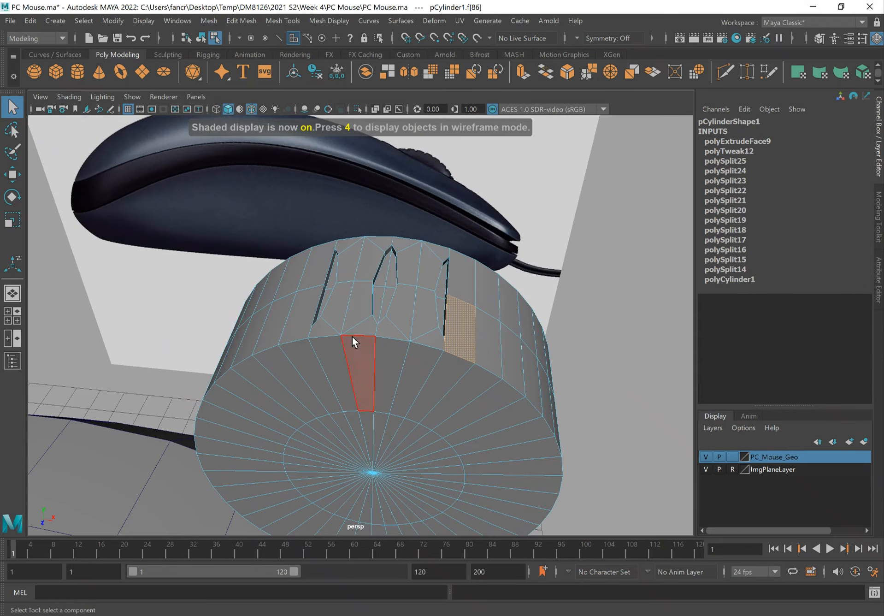
pyautogui.keyDown('alt'); pyautogui.moveTo(417, 290); pyautogui.dragTo(446, 249); pyautogui.keyUp('alt')
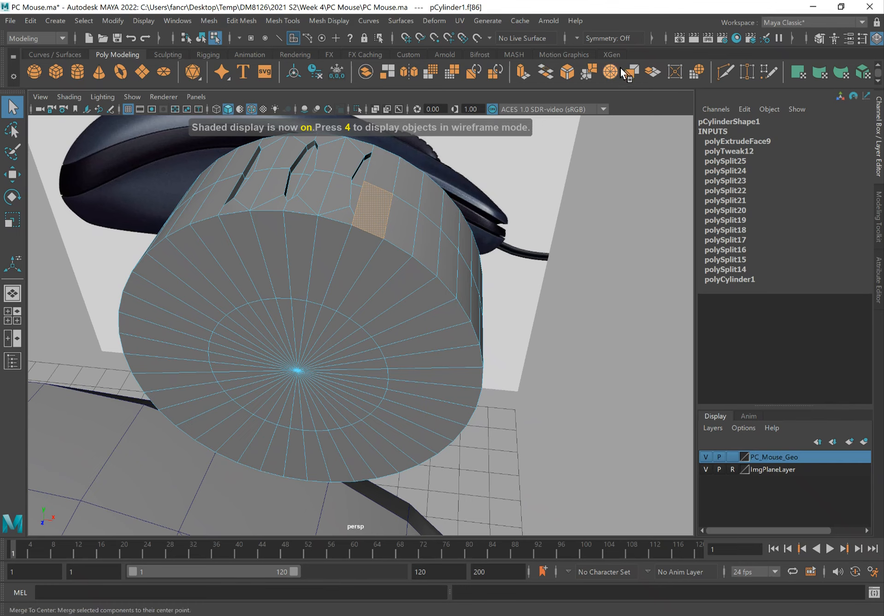
# Step: Turn on Object Y symmetry for the cylinder
pyautogui.click(576, 37)
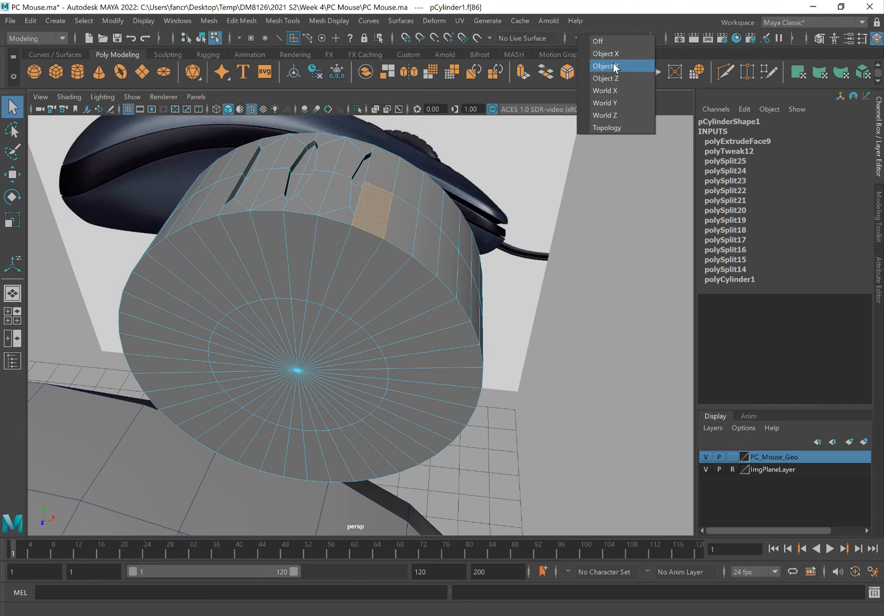
pyautogui.click(606, 66)
pyautogui.click(409, 232)
pyautogui.keyDown('alt'); pyautogui.moveTo(501, 368); pyautogui.dragTo(415, 358); pyautogui.keyUp('alt')
pyautogui.doubleClick(472, 396)
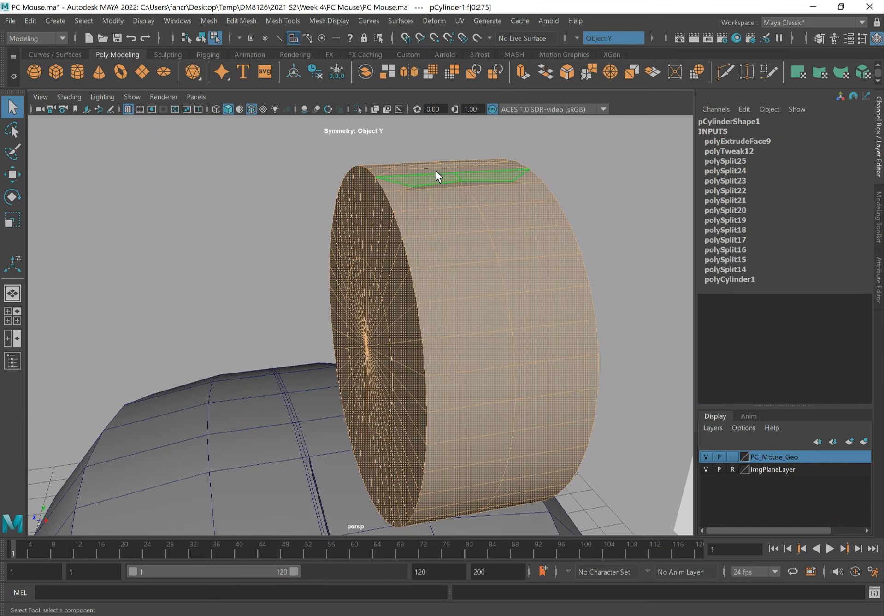
# Step: Select all side faces around the cylinder outside the grooved section and delete them
pyautogui.click(453, 220)
pyautogui.keyDown('shift'); pyautogui.doubleClick(467, 413); pyautogui.keyUp('shift')
pyautogui.keyDown('alt'); pyautogui.moveTo(428, 384); pyautogui.dragTo(482, 256); pyautogui.keyUp('alt')
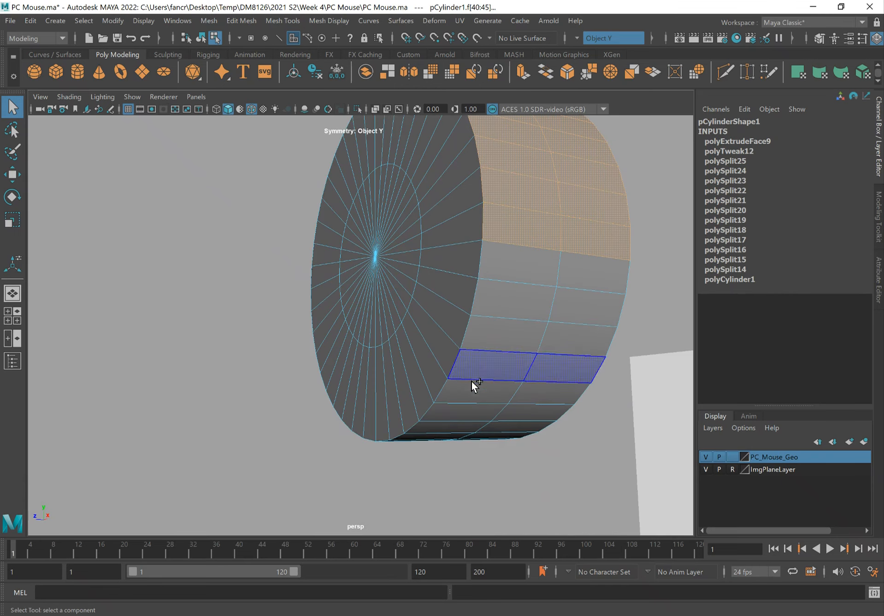
pyautogui.keyDown('shift'); pyautogui.doubleClick(444, 412); pyautogui.keyUp('shift')
pyautogui.keyDown('alt'); pyautogui.moveTo(444, 413); pyautogui.dragTo(392, 311); pyautogui.keyUp('alt')
pyautogui.keyDown('shift'); pyautogui.doubleClick(168, 131); pyautogui.keyUp('shift')
pyautogui.keyDown('alt'); pyautogui.moveTo(288, 176); pyautogui.dragTo(187, 156, button='right'); pyautogui.keyUp('alt')
pyautogui.keyDown('alt'); pyautogui.moveTo(186, 157); pyautogui.dragTo(192, 192); pyautogui.keyUp('alt')
pyautogui.keyDown('shift'); pyautogui.doubleClick(253, 288); pyautogui.keyUp('shift')
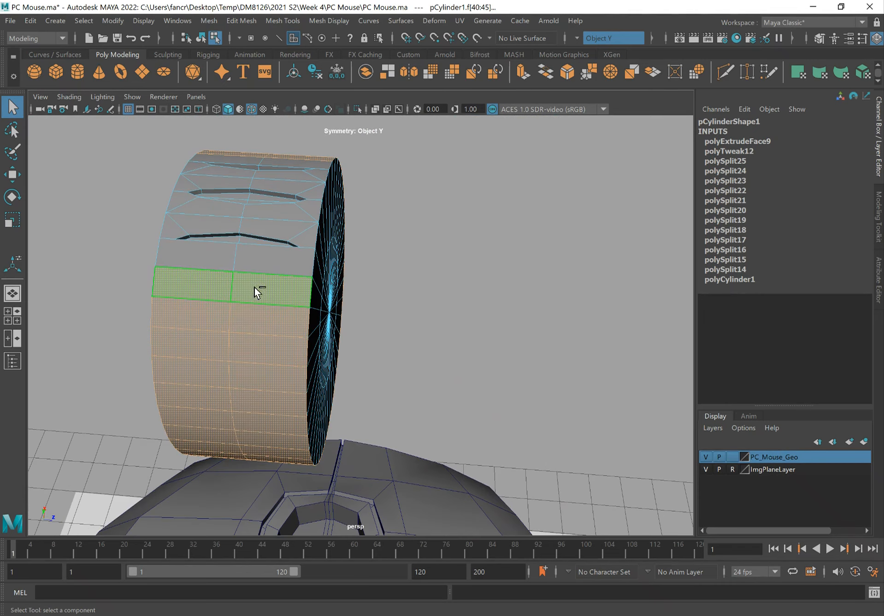
pyautogui.keyDown('alt'); pyautogui.moveTo(402, 274); pyautogui.dragTo(374, 272); pyautogui.keyUp('alt')
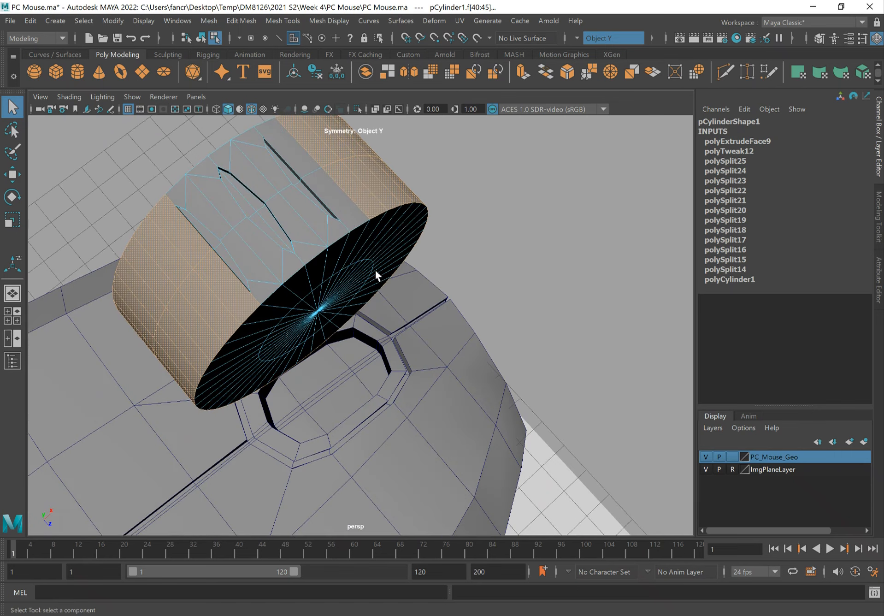
pyautogui.keyDown('shift'); pyautogui.click(341, 202); pyautogui.keyUp('shift')
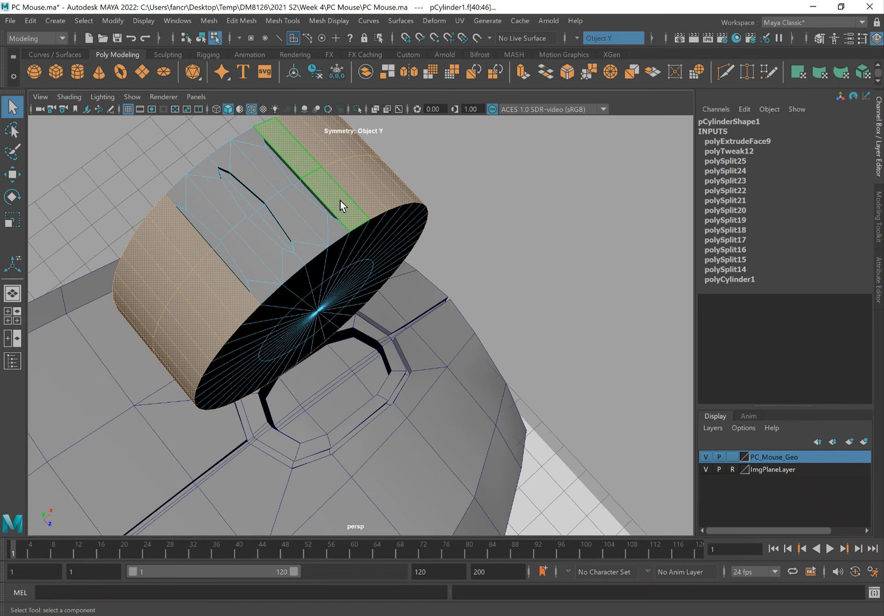
pyautogui.press('Delete')
# Step: Select the outer ring faces on both end caps beyond the four segments under the grooved section and delete them
pyautogui.keyDown('alt'); pyautogui.moveTo(379, 238); pyautogui.dragTo(372, 167); pyautogui.keyUp('alt')
pyautogui.keyDown('alt'); pyautogui.moveTo(421, 197); pyautogui.dragTo(364, 216, button='middle'); pyautogui.keyUp('alt')
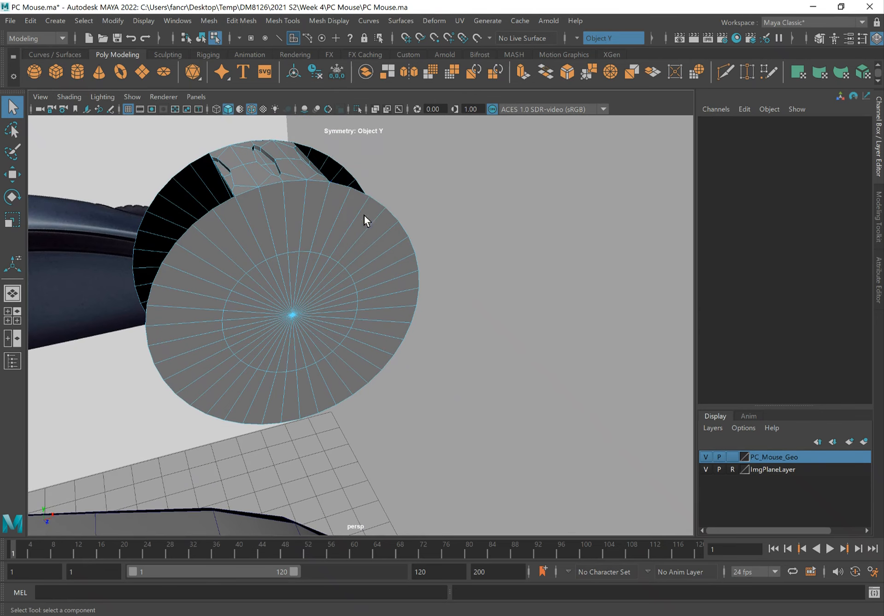
pyautogui.click(339, 206)
pyautogui.keyDown('alt'); pyautogui.moveTo(340, 206); pyautogui.dragTo(380, 276); pyautogui.keyUp('alt')
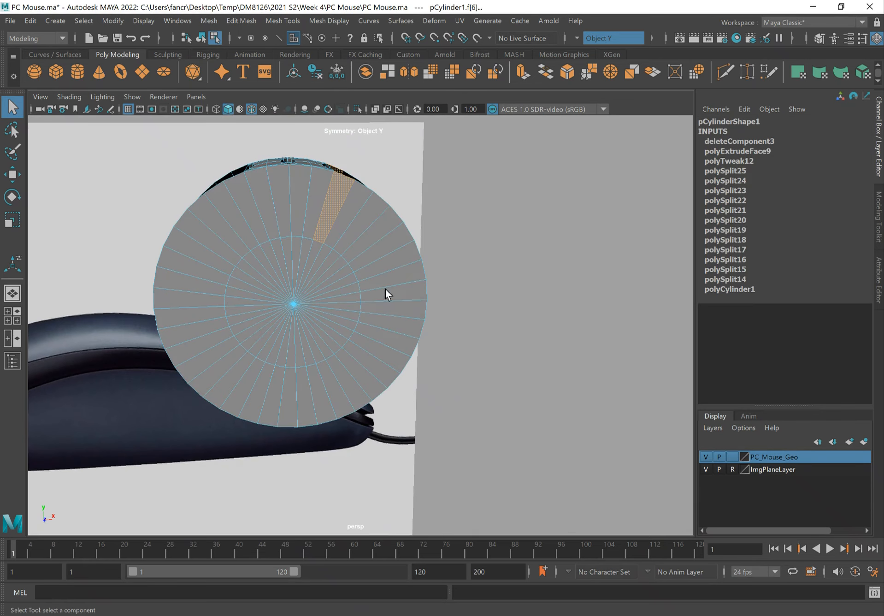
pyautogui.keyDown('shift'); pyautogui.doubleClick(377, 357); pyautogui.keyUp('shift')
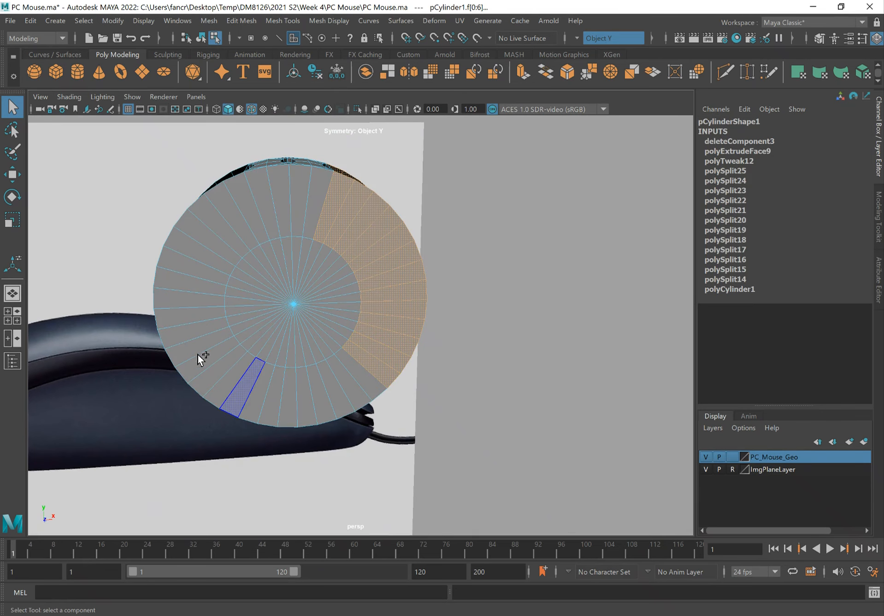
pyautogui.keyDown('shift'); pyautogui.doubleClick(199, 319); pyautogui.keyUp('shift')
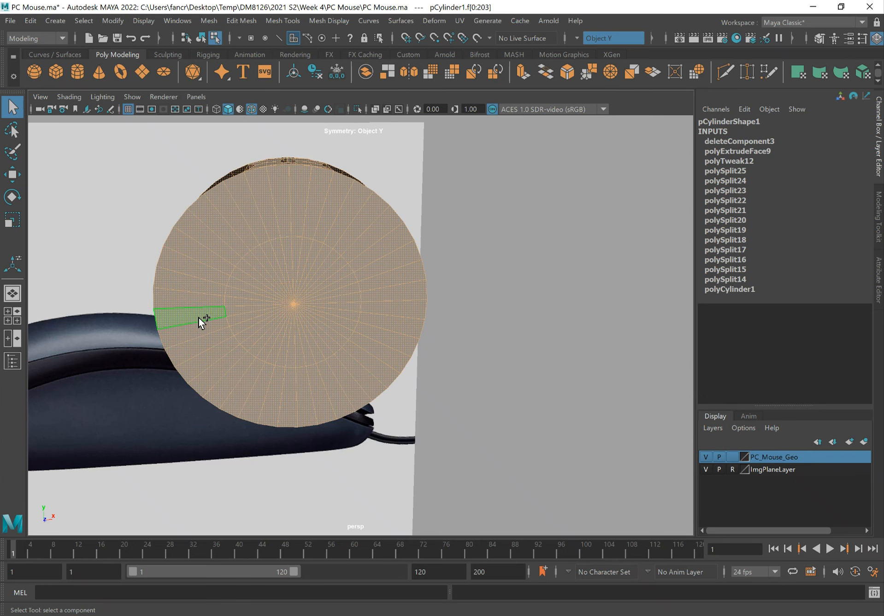
pyautogui.hotkey('ctrl', 'z')
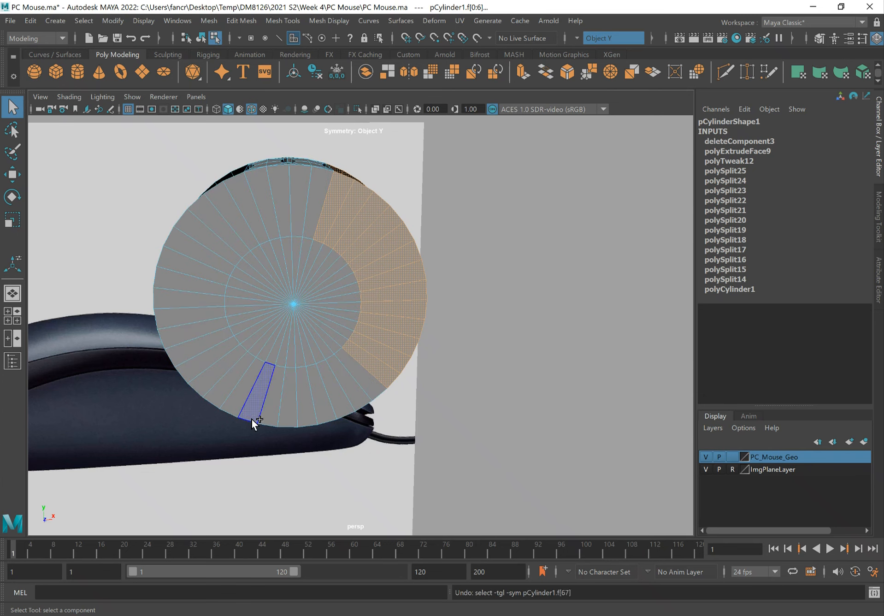
pyautogui.keyDown('shift'); pyautogui.doubleClick(250, 417); pyautogui.keyUp('shift')
pyautogui.hotkey('ctrl', 'z')
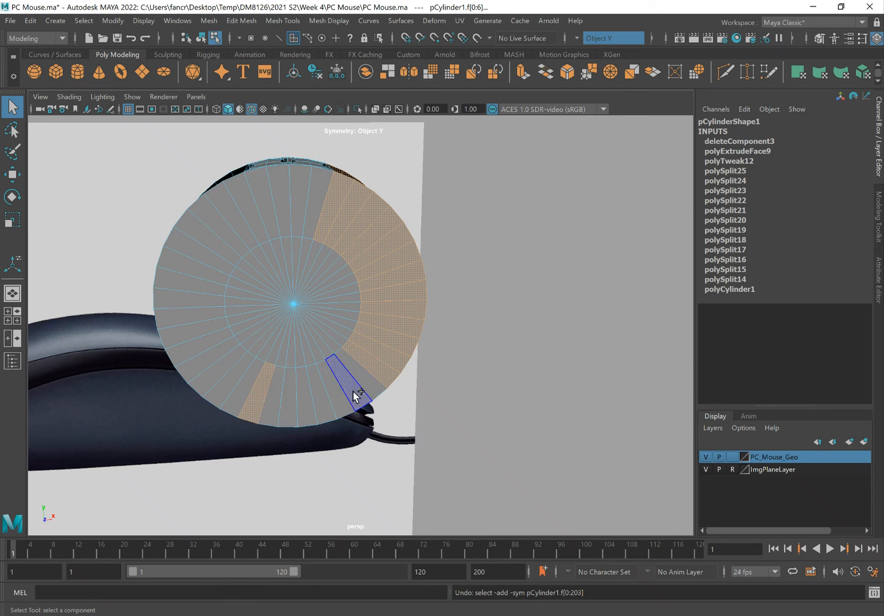
pyautogui.keyDown('shift'); pyautogui.doubleClick(285, 396); pyautogui.keyUp('shift')
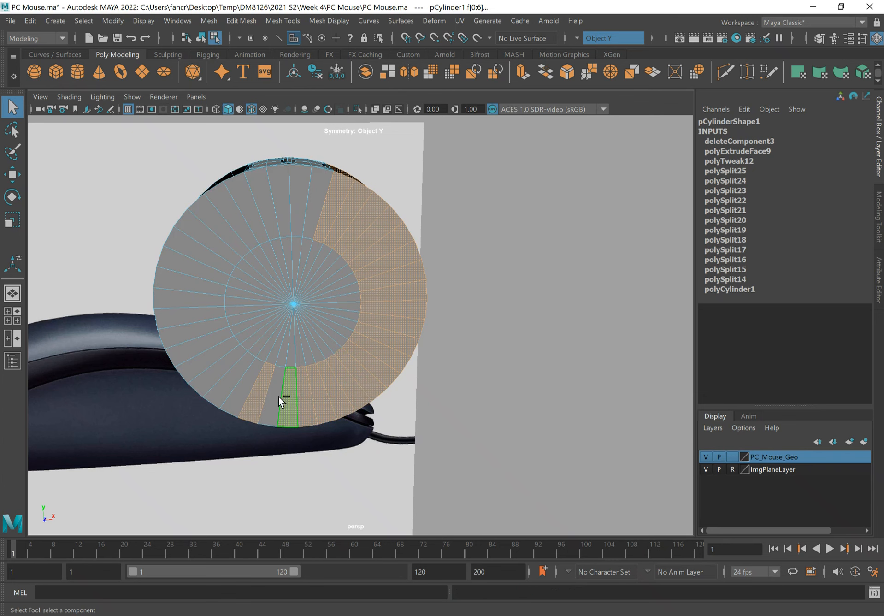
pyautogui.keyDown('shift'); pyautogui.doubleClick(198, 298); pyautogui.keyUp('shift')
pyautogui.keyDown('shift'); pyautogui.doubleClick(215, 235); pyautogui.keyUp('shift')
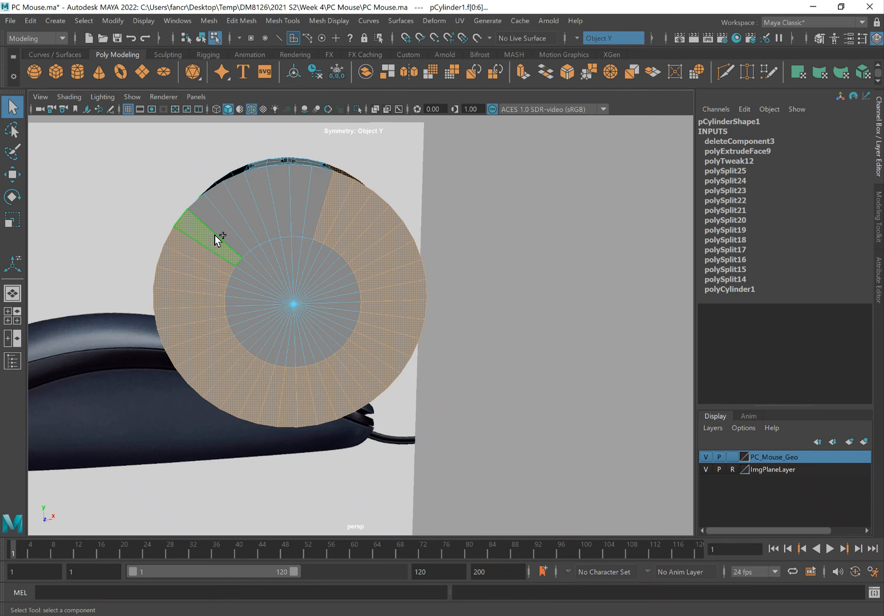
pyautogui.keyDown('shift'); pyautogui.doubleClick(236, 194); pyautogui.keyUp('shift')
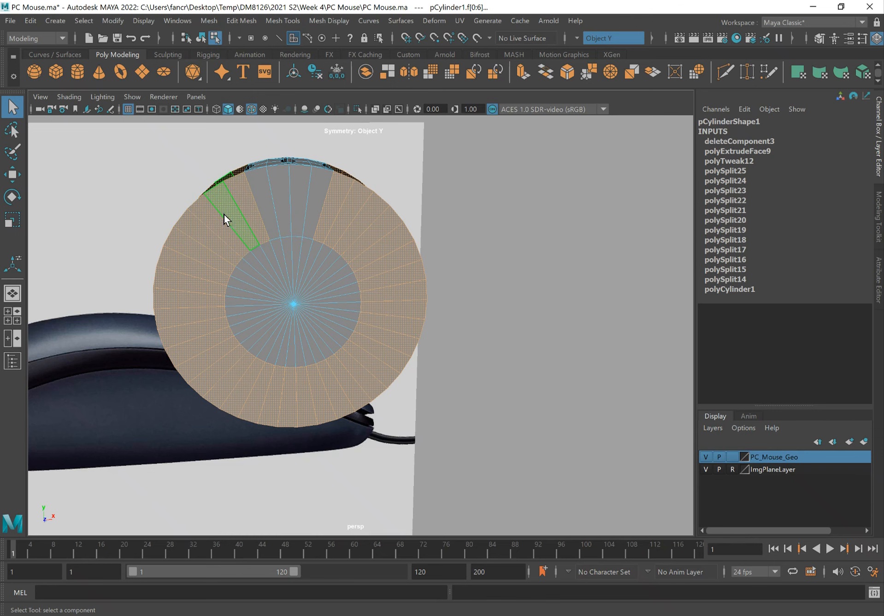
pyautogui.keyDown('alt'); pyautogui.moveTo(223, 217); pyautogui.dragTo(244, 233); pyautogui.keyUp('alt')
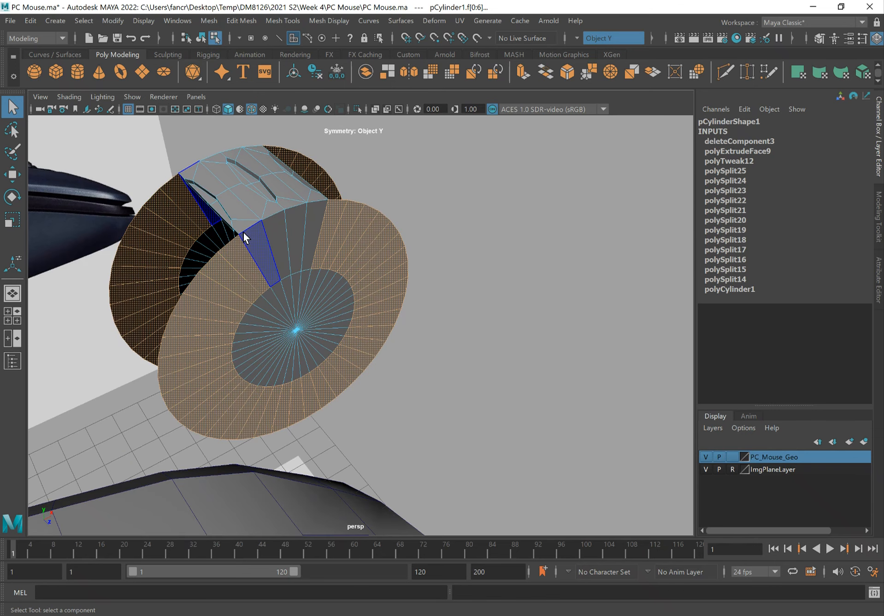
pyautogui.press('Delete')
# Step: Delete the inner cap faces outside the grooved section on both ends, leaving a single wedge
pyautogui.keyDown('alt'); pyautogui.moveTo(325, 267); pyautogui.dragTo(388, 268); pyautogui.keyUp('alt')
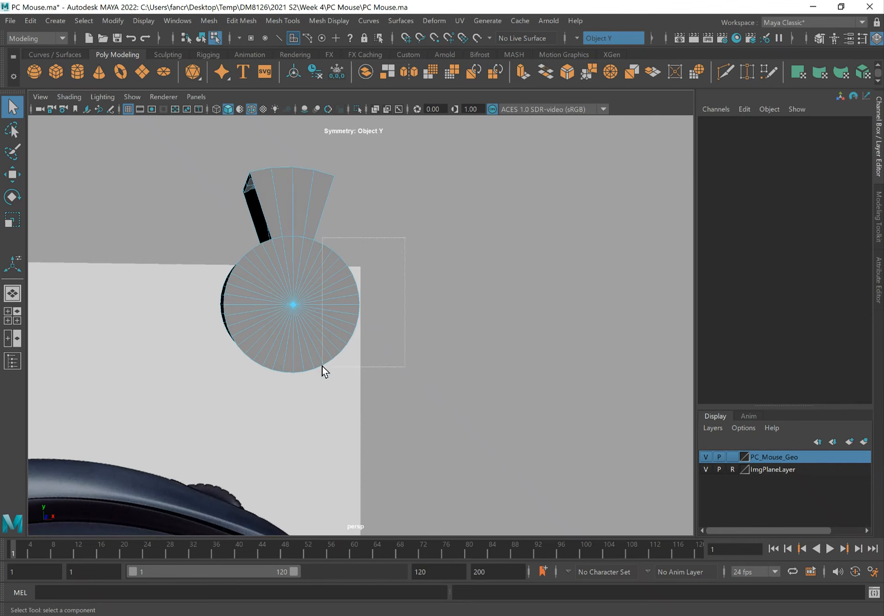
pyautogui.moveTo(321, 367); pyautogui.dragTo(362, 354)
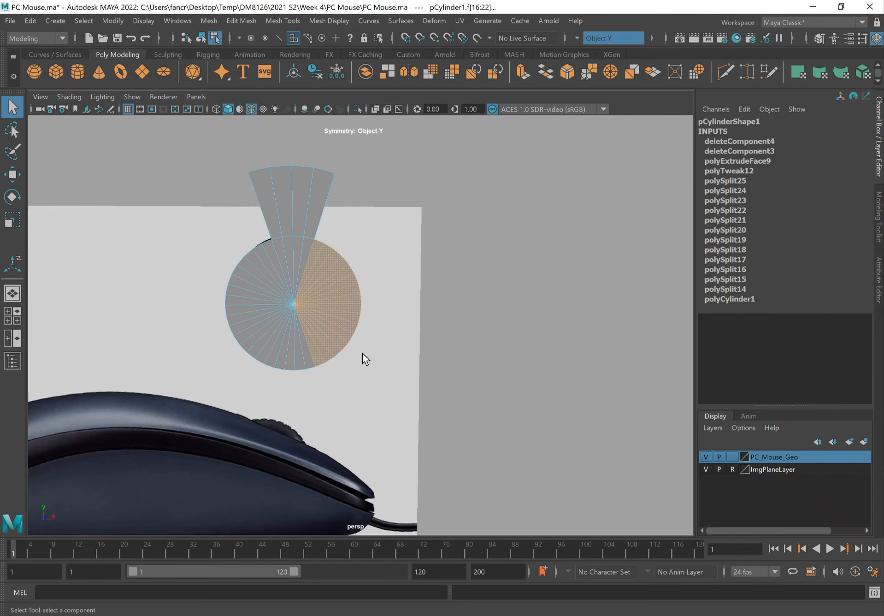
pyautogui.press('Delete')
pyautogui.moveTo(181, 319)
pyautogui.mouseDown()
pyautogui.moveTo(178, 304)
pyautogui.moveTo(180, 313)
pyautogui.mouseUp()
pyautogui.press('Delete')
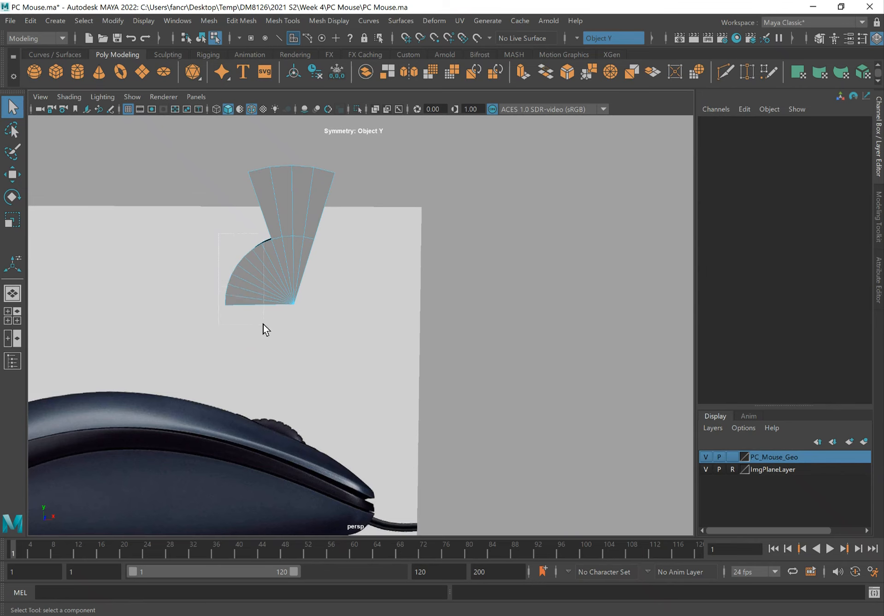
pyautogui.moveTo(264, 324); pyautogui.dragTo(262, 324)
pyautogui.press('Delete')
# Step: Return to object mode and select the remaining grooved wedge
pyautogui.keyDown('alt'); pyautogui.moveTo(332, 265); pyautogui.dragTo(357, 259); pyautogui.keyUp('alt')
pyautogui.rightClick(288, 181)
pyautogui.moveTo(288, 177); pyautogui.dragTo(330, 158, button='right')
pyautogui.click(367, 235)
pyautogui.click(297, 198)
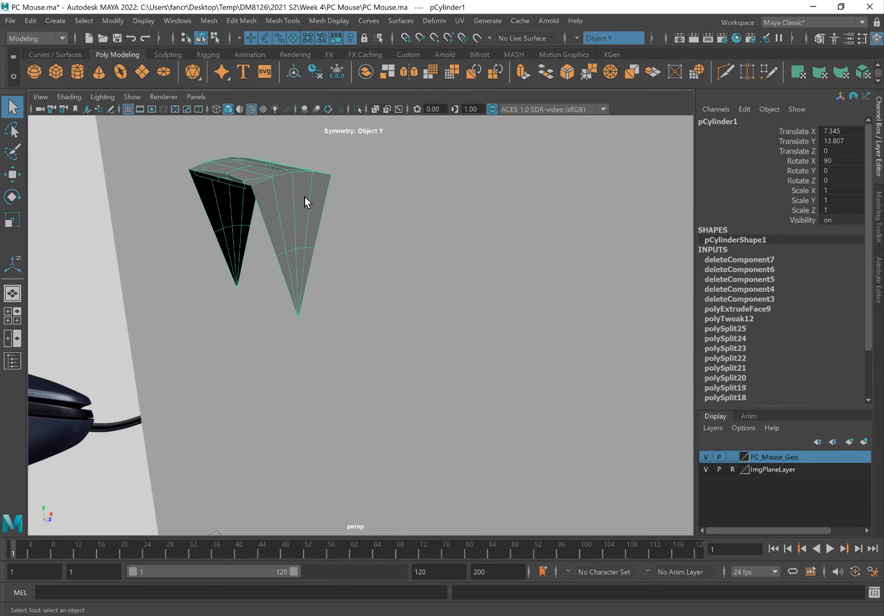
pyautogui.keyDown('alt'); pyautogui.moveTo(344, 218); pyautogui.dragTo(379, 226); pyautogui.keyUp('alt')
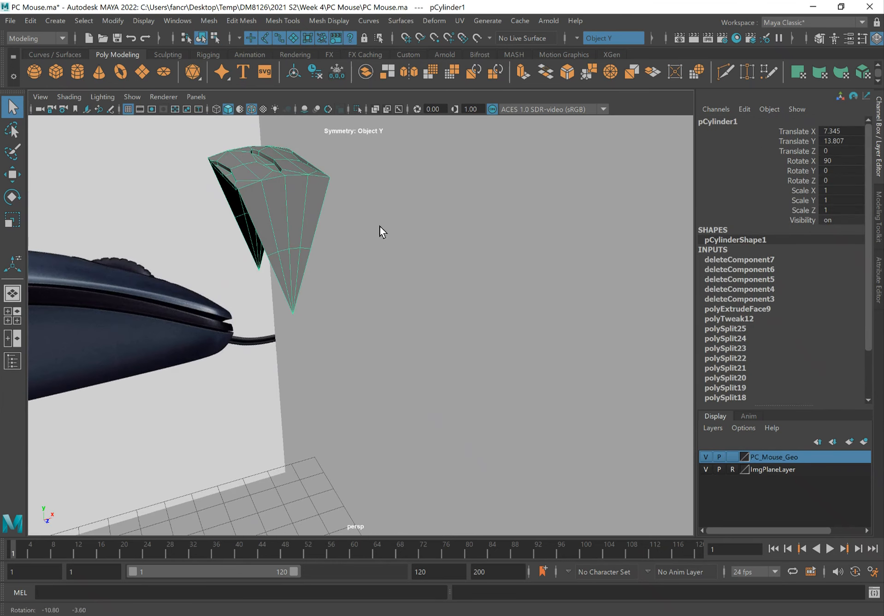
# Step: Try rotating the wedge about 19 degrees around the wheel's axis, and undo the rotation
pyautogui.press('e')
pyautogui.moveTo(232, 259); pyautogui.dragTo(265, 248)
pyautogui.hotkey('ctrl', 'z')
pyautogui.hotkey('ctrl', 'z')
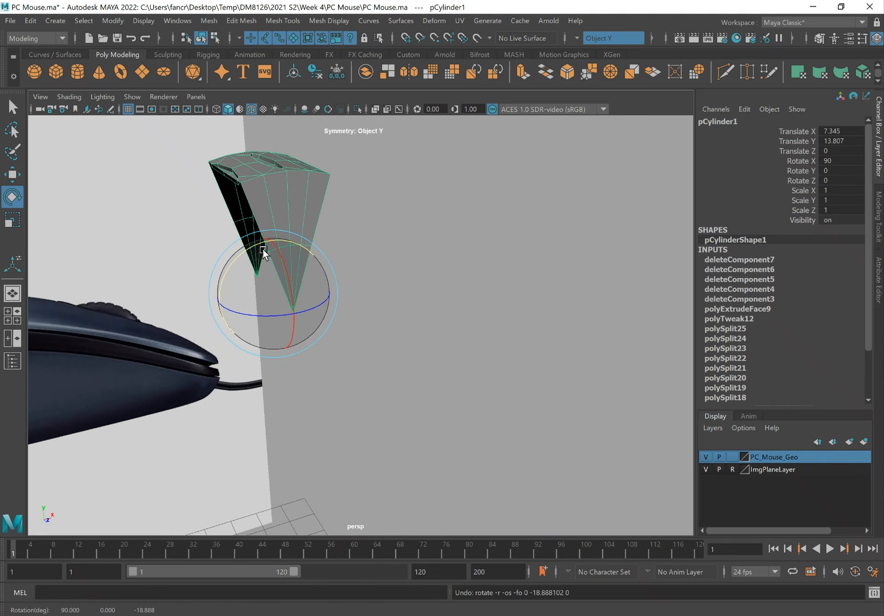
# Step: Open the Duplicate Special options for the selected wedge and reset them to their defaults
pyautogui.click(33, 22)
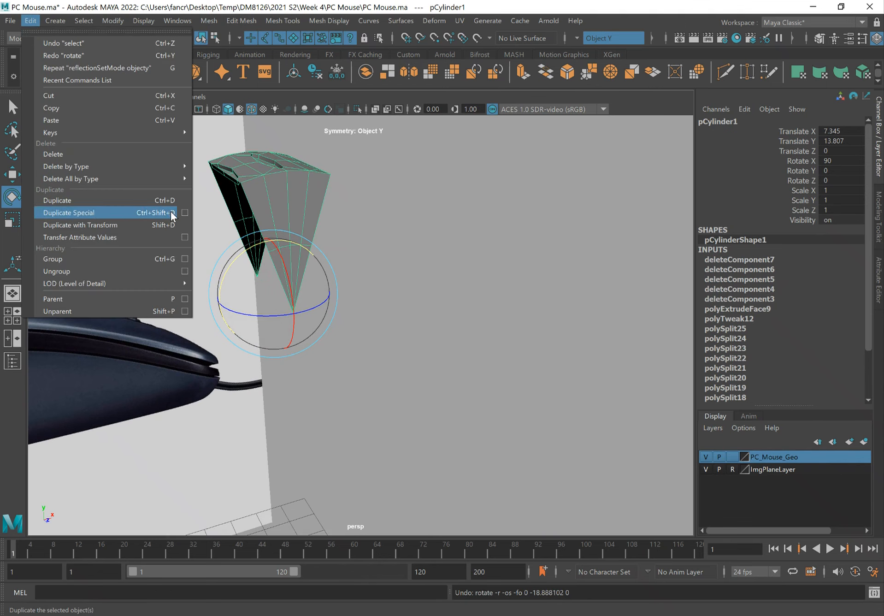
pyautogui.click(184, 212)
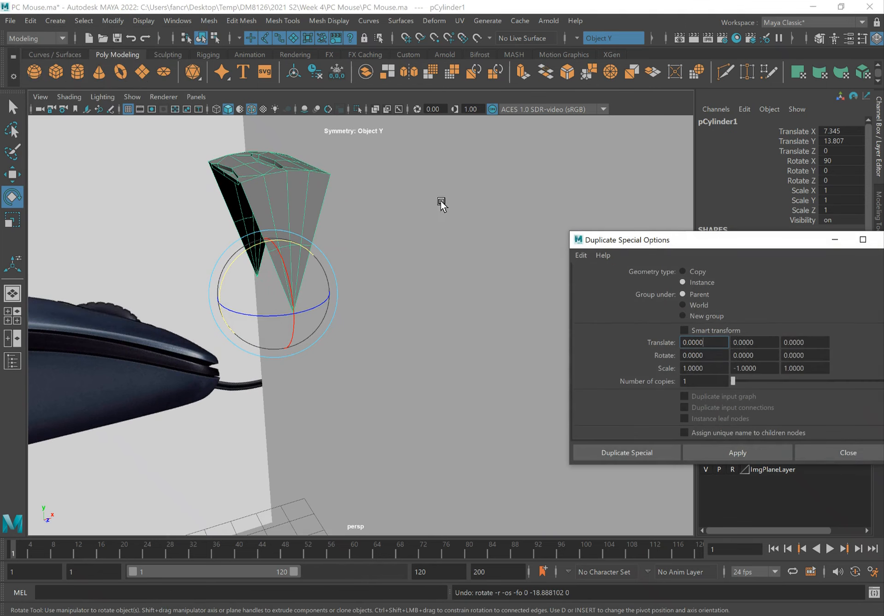
pyautogui.click(581, 256)
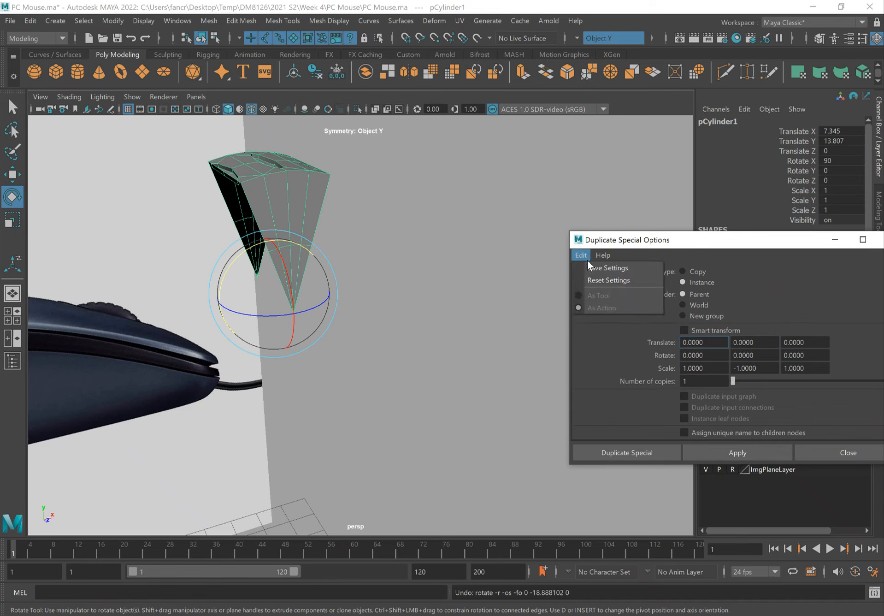
pyautogui.click(603, 279)
pyautogui.keyDown('alt'); pyautogui.moveTo(504, 289); pyautogui.dragTo(302, 268); pyautogui.keyUp('alt')
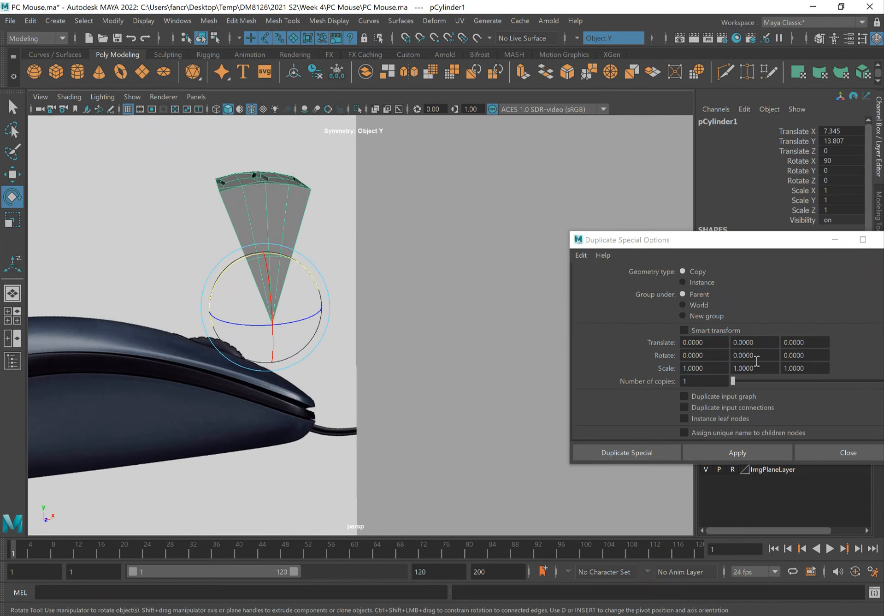
# Step: Try duplicating the wedge as 12 copies rotated 30 degrees each in Z, and undo the duplication
pyautogui.click(702, 381)
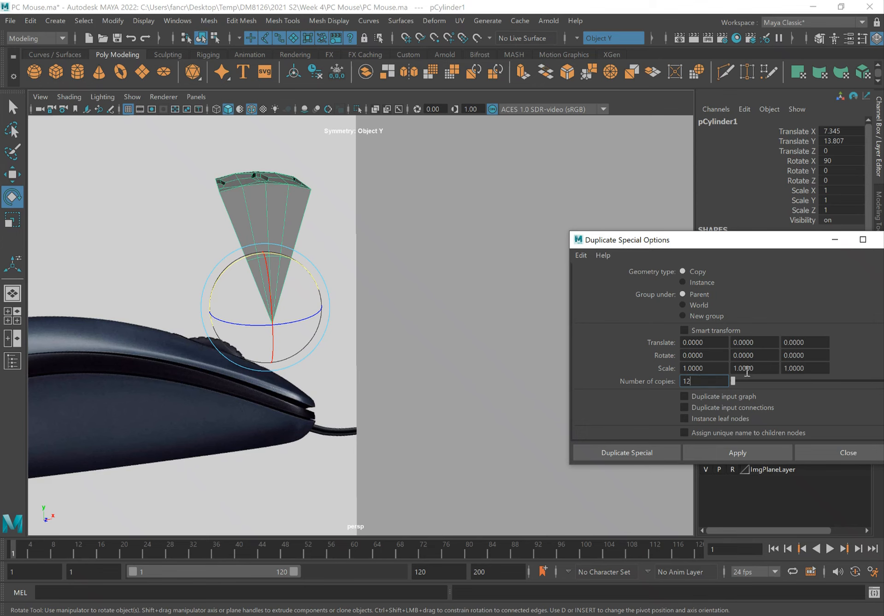
pyautogui.keyDown('alt'); pyautogui.moveTo(387, 267); pyautogui.dragTo(216, 298); pyautogui.keyUp('alt')
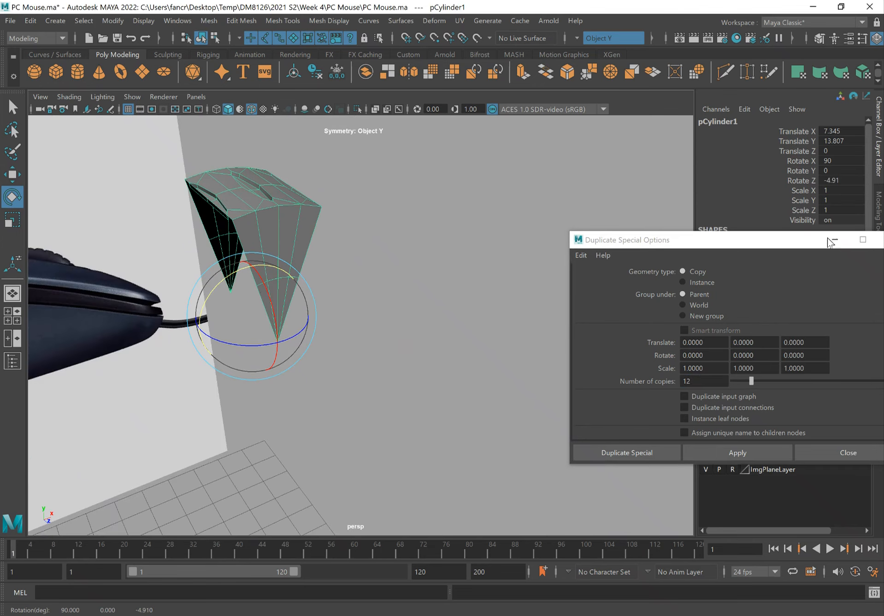
pyautogui.hotkey('ctrl', 'z')
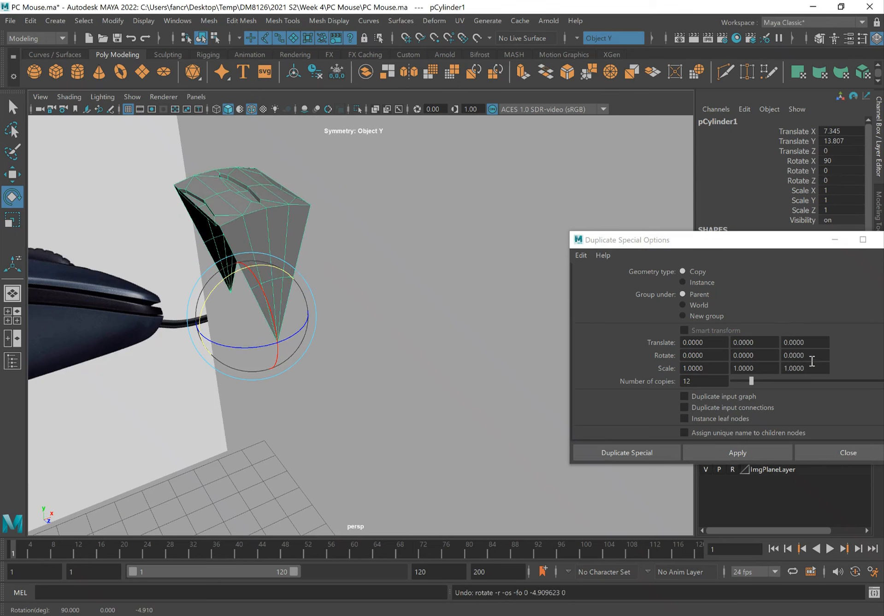
pyautogui.click(782, 354)
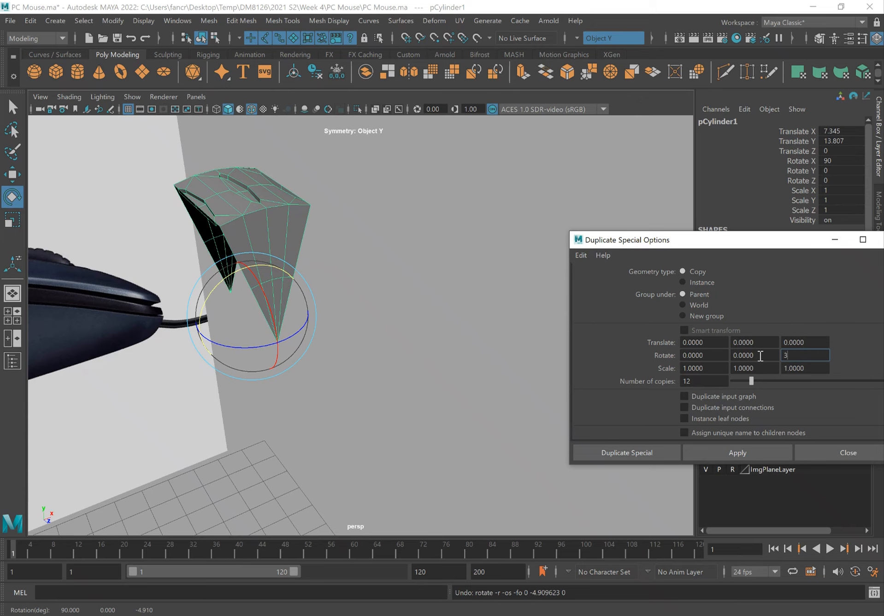
pyautogui.click(730, 448)
pyautogui.scroll(3, 318, 334)
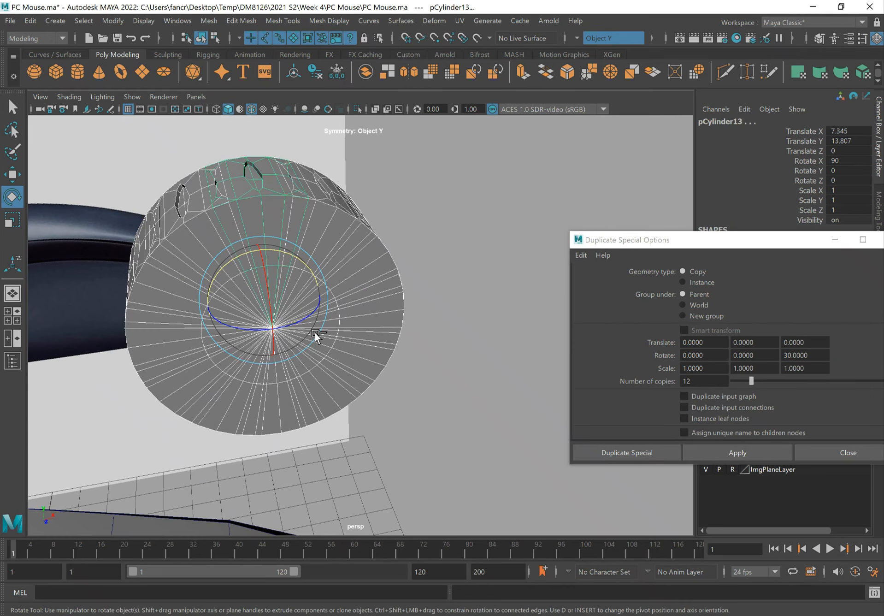
pyautogui.hotkey('ctrl', 'z')
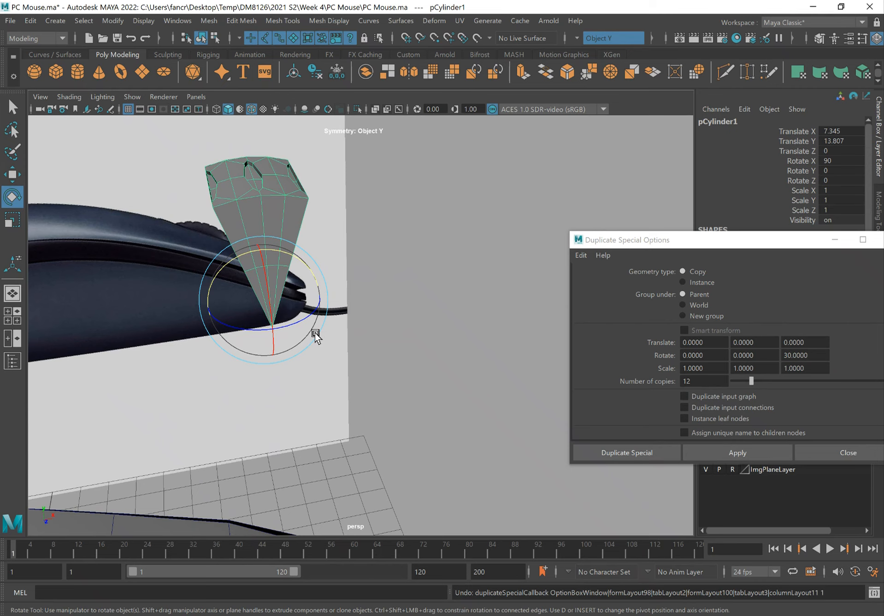
# Step: Try duplicating the wedge with 10 copies at the 30-degree Z rotation, and undo the duplication
pyautogui.click(701, 379)
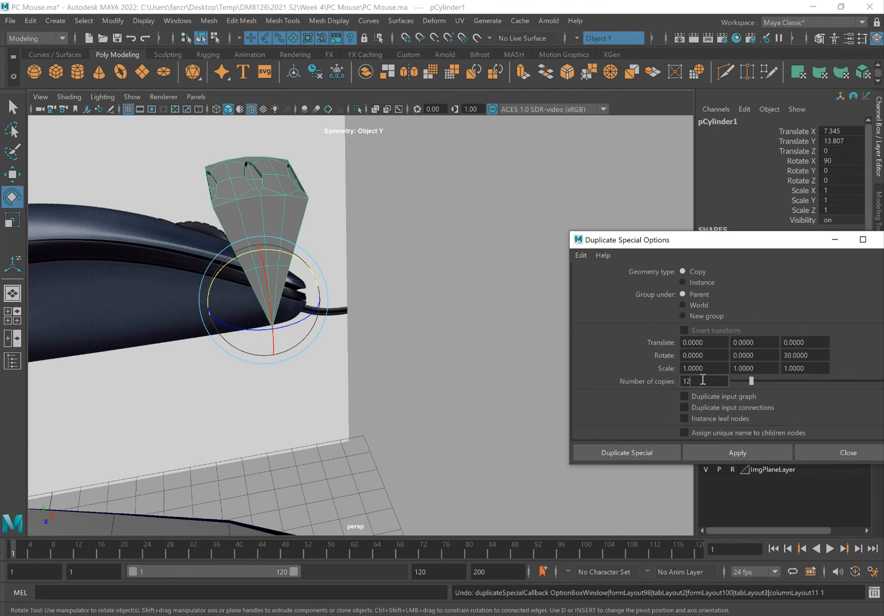
pyautogui.click(748, 451)
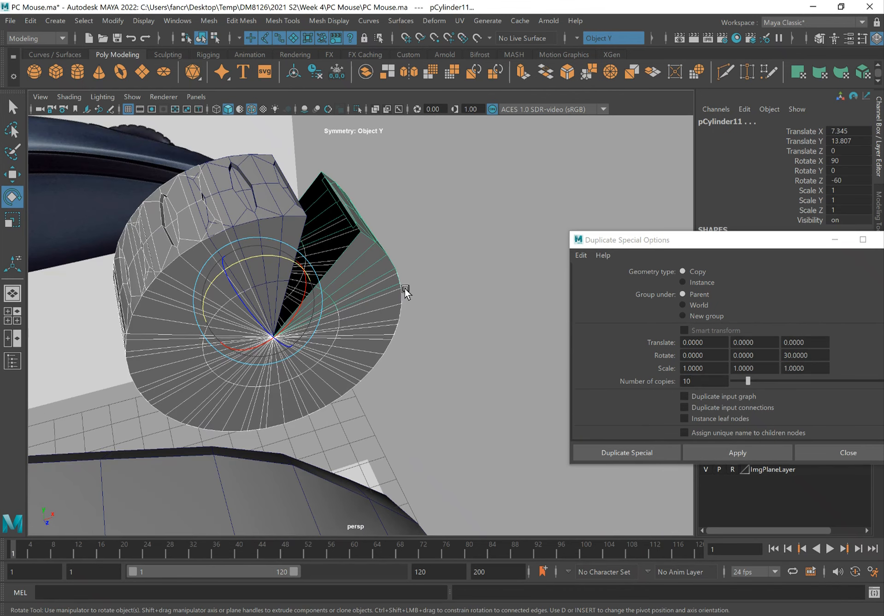
pyautogui.hotkey('ctrl', 'z')
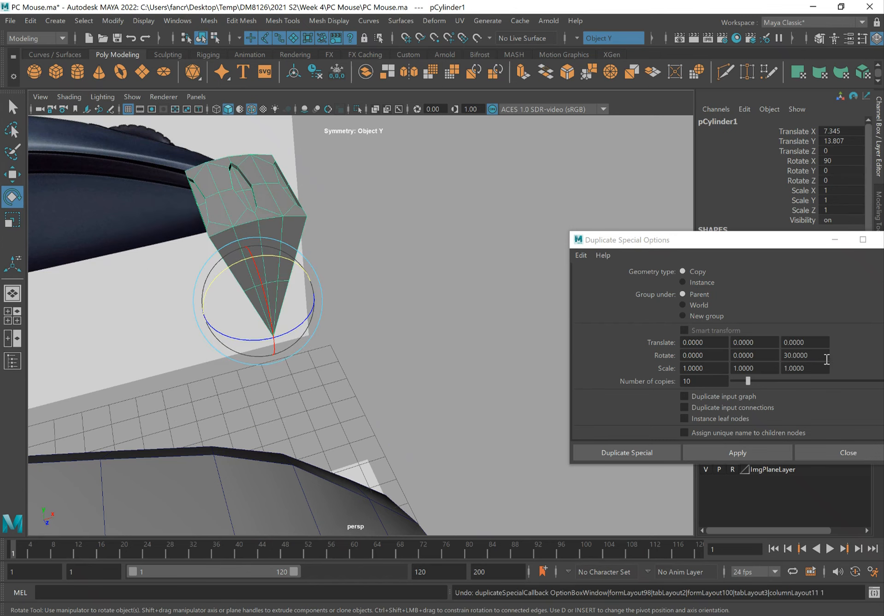
# Step: Set the Duplicate Special Z rotation to 36 degrees and return the wedge to object mode
pyautogui.moveTo(826, 358); pyautogui.dragTo(789, 351)
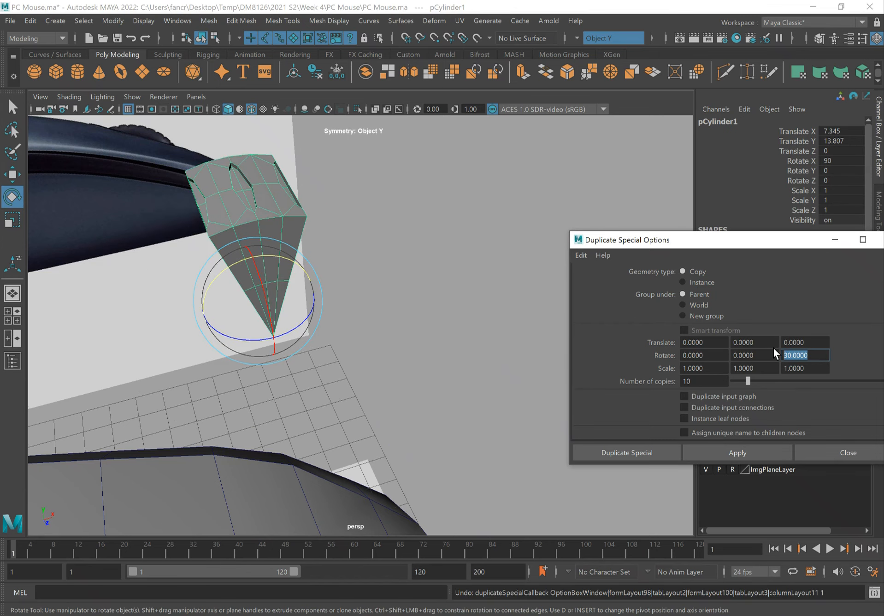
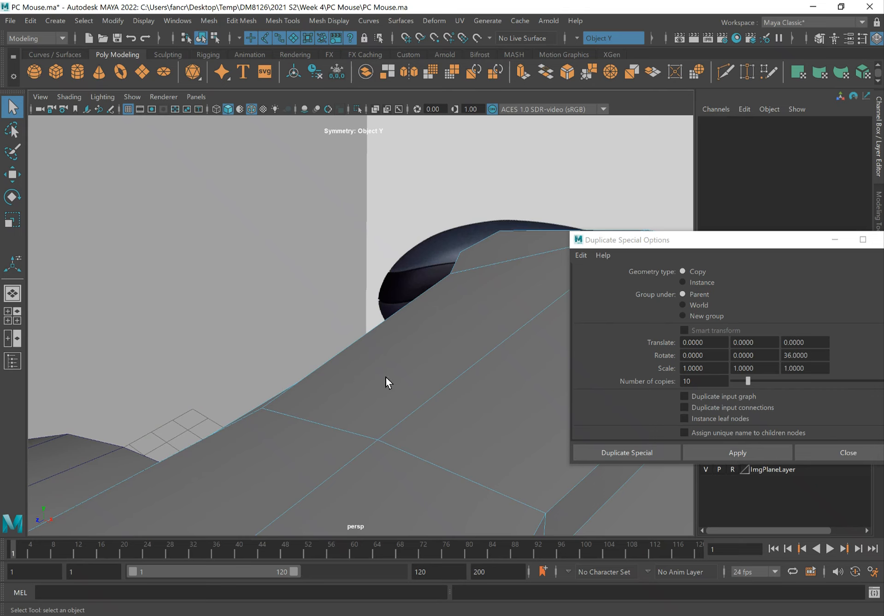
pyautogui.keyDown('alt'); pyautogui.moveTo(306, 359); pyautogui.dragTo(339, 367); pyautogui.keyUp('alt')
pyautogui.moveTo(424, 324); pyautogui.dragTo(479, 260, button='right')
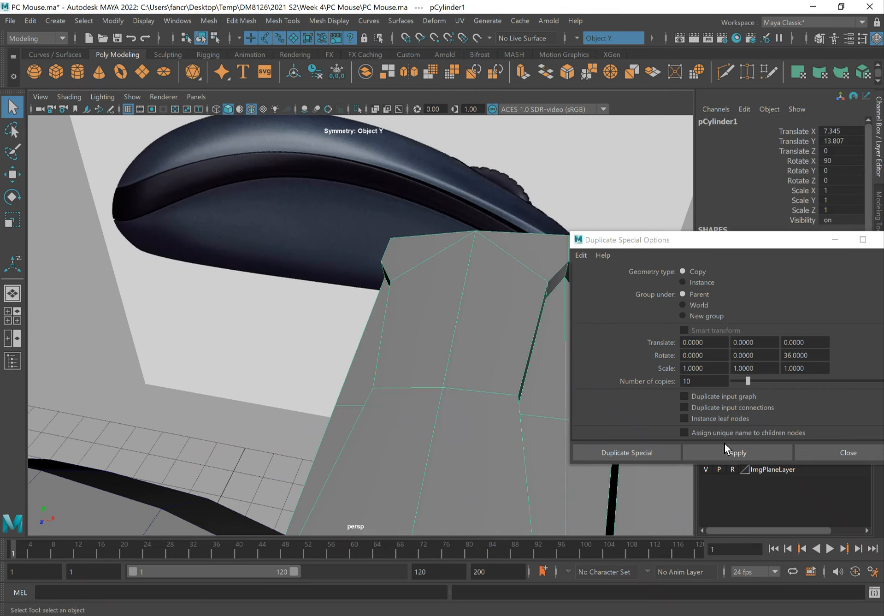
# Step: Try duplicating the wedge as 10 copies at 36-degree intervals, and undo the duplication
pyautogui.click(736, 451)
pyautogui.keyDown('alt'); pyautogui.moveTo(367, 364); pyautogui.dragTo(435, 346); pyautogui.keyUp('alt')
pyautogui.keyDown('alt'); pyautogui.moveTo(465, 409); pyautogui.dragTo(401, 428, button='right'); pyautogui.keyUp('alt')
pyautogui.keyDown('alt'); pyautogui.moveTo(401, 427); pyautogui.dragTo(332, 339); pyautogui.keyUp('alt')
pyautogui.hotkey('ctrl', 'z')
# Step: Duplicate the wedge as 9 copies rotated 36 degrees each to close the full wheel
pyautogui.click(717, 381)
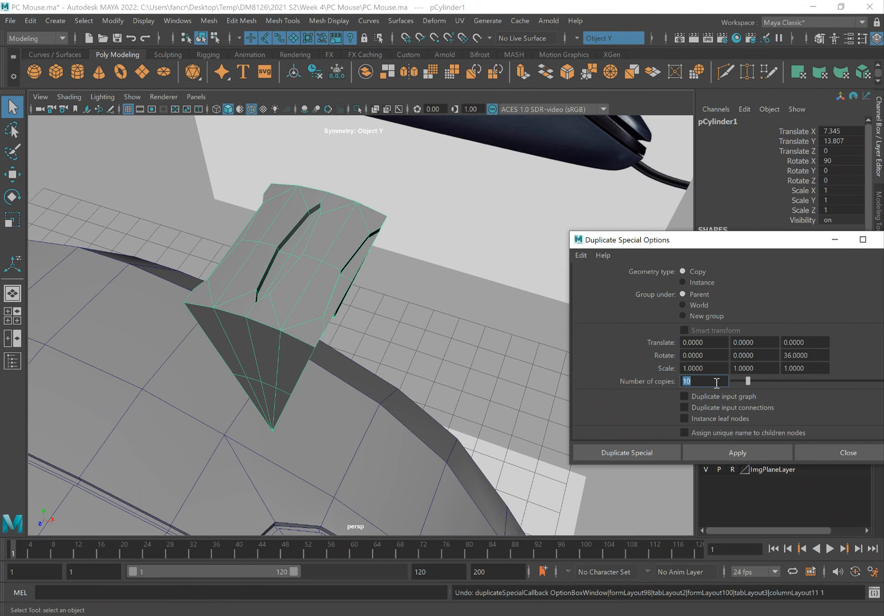
pyautogui.write('9')
pyautogui.click(712, 450)
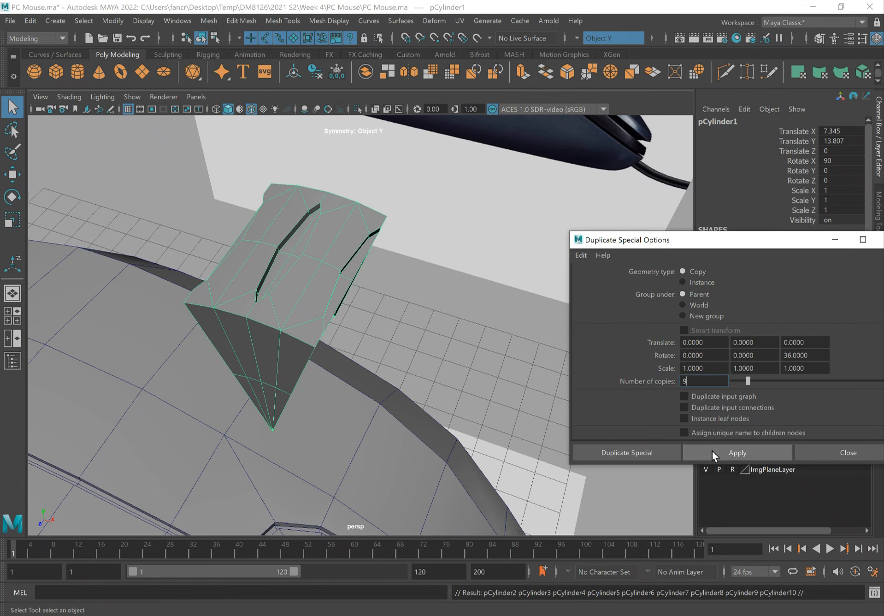
pyautogui.keyDown('alt'); pyautogui.moveTo(276, 301); pyautogui.dragTo(251, 278); pyautogui.keyUp('alt')
pyautogui.scroll(3, 368, 306)
pyautogui.keyDown('alt'); pyautogui.moveTo(368, 306); pyautogui.dragTo(334, 301); pyautogui.keyUp('alt')
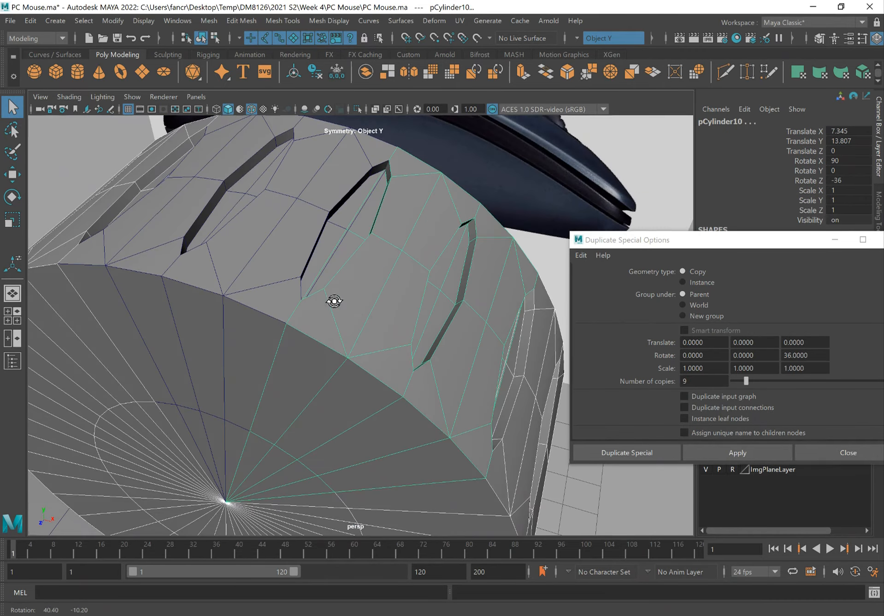
pyautogui.keyDown('alt'); pyautogui.moveTo(402, 320); pyautogui.dragTo(317, 320, button='right'); pyautogui.keyUp('alt')
pyautogui.keyDown('alt'); pyautogui.moveTo(318, 319); pyautogui.dragTo(424, 318); pyautogui.keyUp('alt')
pyautogui.keyDown('alt'); pyautogui.moveTo(423, 318); pyautogui.dragTo(345, 314, button='right'); pyautogui.keyUp('alt')
pyautogui.keyDown('alt'); pyautogui.moveTo(345, 315); pyautogui.dragTo(353, 295); pyautogui.keyUp('alt')
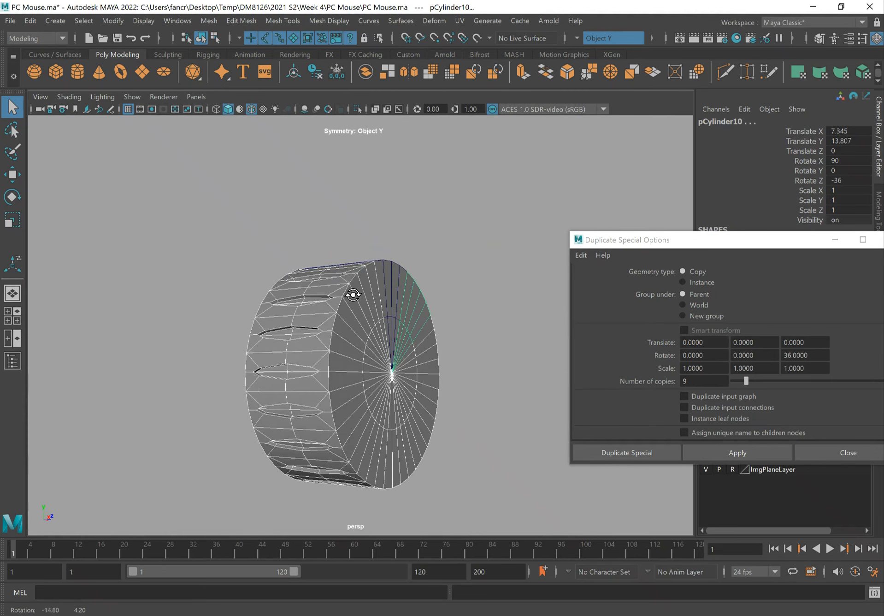
# Step: Select the original wedge together with all its copies and combine them into one mesh
pyautogui.click(400, 430)
pyautogui.keyDown('alt'); pyautogui.moveTo(462, 490); pyautogui.dragTo(370, 331); pyautogui.keyUp('alt')
pyautogui.keyDown('shift'); pyautogui.moveTo(360, 286); pyautogui.dragTo(361, 299, button='right'); pyautogui.keyUp('shift')
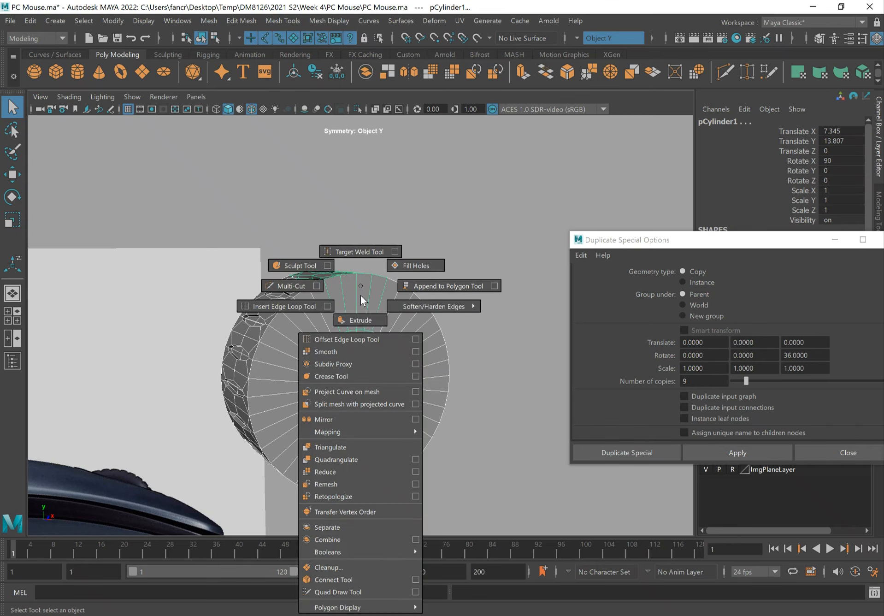
pyautogui.click(338, 534)
# Step: Select all vertices of the combined wheel and merge them with a distance threshold of 0.01
pyautogui.rightClick(363, 273)
pyautogui.click(313, 273)
pyautogui.moveTo(188, 251); pyautogui.dragTo(566, 535)
pyautogui.keyDown('shift'); pyautogui.moveTo(326, 282); pyautogui.dragTo(410, 244, button='right'); pyautogui.keyUp('shift')
pyautogui.keyDown('alt'); pyautogui.moveTo(399, 259); pyautogui.dragTo(282, 294); pyautogui.keyUp('alt')
pyautogui.keyDown('alt'); pyautogui.moveTo(281, 294); pyautogui.dragTo(465, 341, button='right'); pyautogui.keyUp('alt')
pyautogui.keyDown('alt'); pyautogui.moveTo(305, 285); pyautogui.dragTo(247, 299); pyautogui.keyUp('alt')
pyautogui.keyDown('alt'); pyautogui.moveTo(247, 299); pyautogui.dragTo(335, 311, button='right'); pyautogui.keyUp('alt')
pyautogui.keyDown('alt'); pyautogui.moveTo(335, 312); pyautogui.dragTo(314, 289); pyautogui.keyUp('alt')
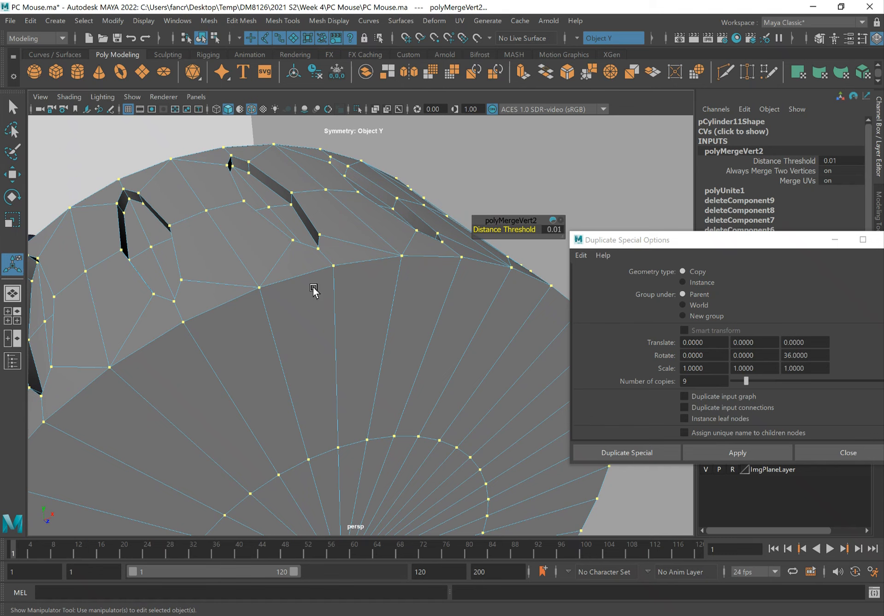
pyautogui.press('q')
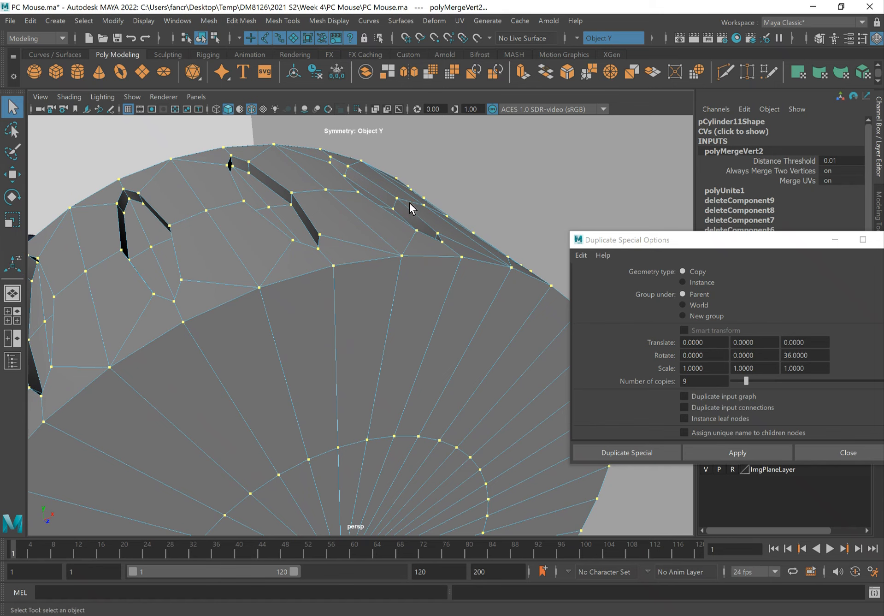
pyautogui.click(431, 184)
# Step: Test-move vertices on the cap's outer rim to check that the wedge seams are merged, and undo the moves
pyautogui.keyDown('alt'); pyautogui.moveTo(216, 242); pyautogui.dragTo(348, 226); pyautogui.keyUp('alt')
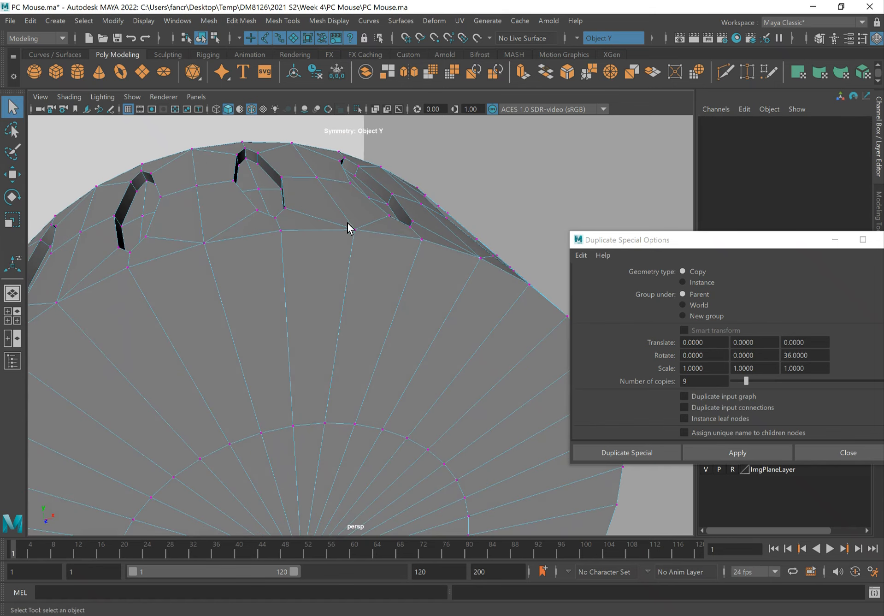
pyautogui.click(353, 228)
pyautogui.press('w')
pyautogui.moveTo(398, 189); pyautogui.dragTo(376, 193)
pyautogui.hotkey('ctrl', 'z')
pyautogui.click(482, 259)
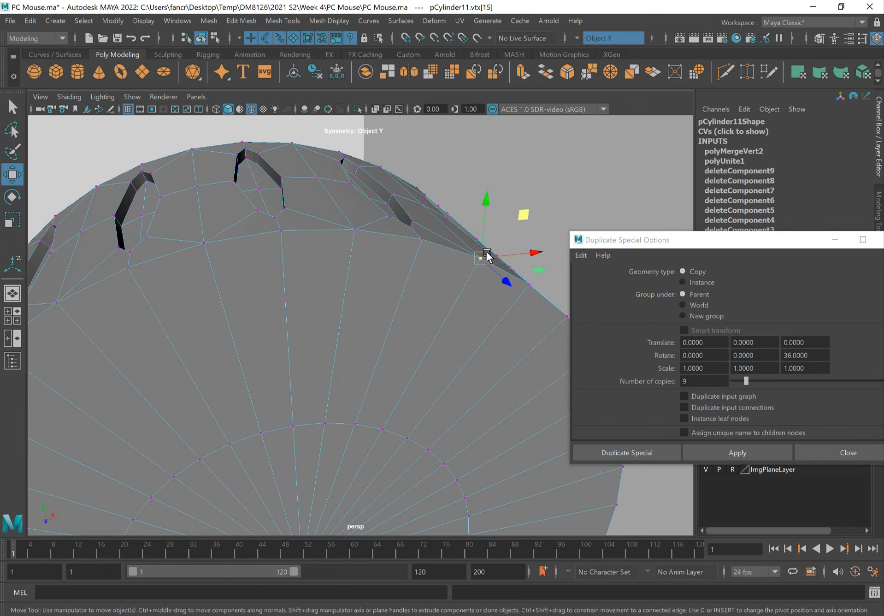
pyautogui.keyDown('alt'); pyautogui.moveTo(404, 259); pyautogui.dragTo(389, 271); pyautogui.keyUp('alt')
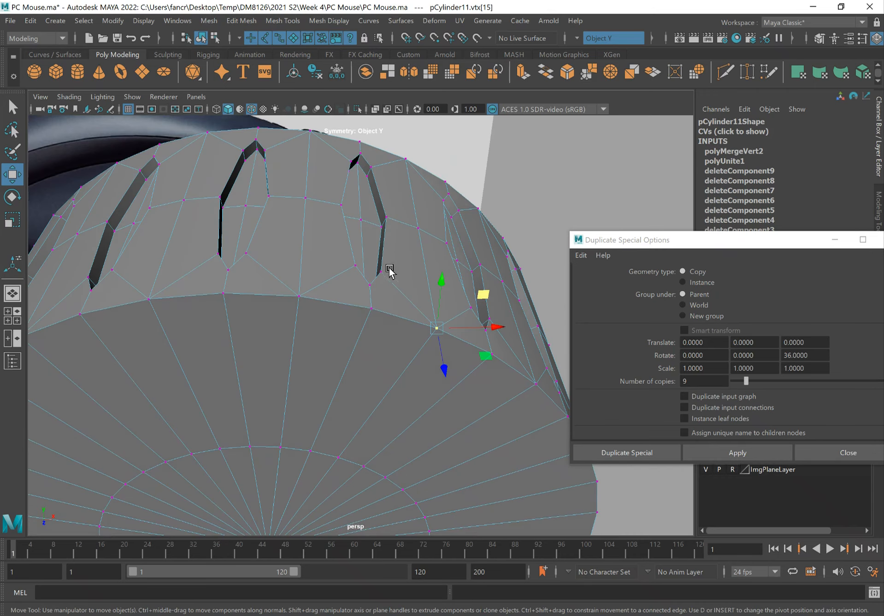
pyautogui.click(372, 308)
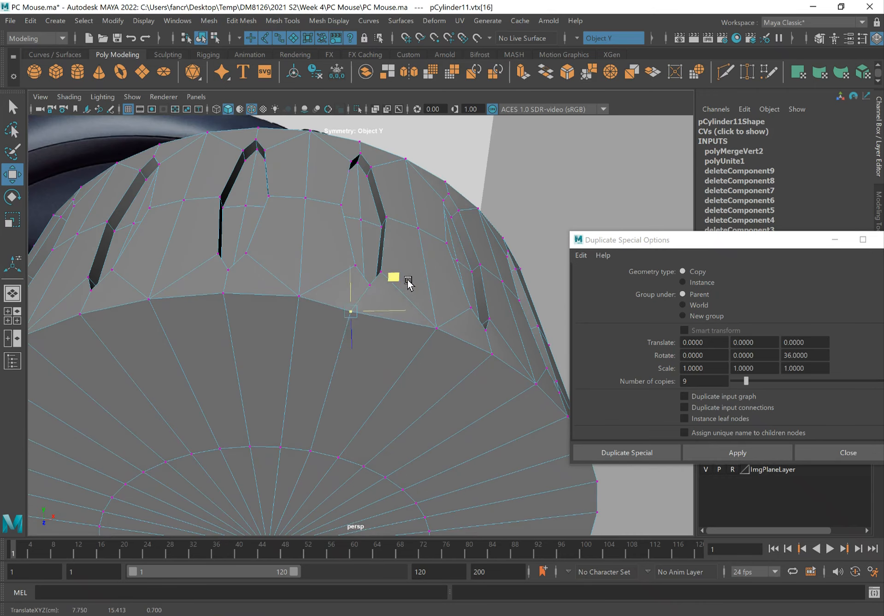
pyautogui.keyDown('alt'); pyautogui.moveTo(410, 351); pyautogui.dragTo(371, 292); pyautogui.keyUp('alt')
pyautogui.keyDown('alt'); pyautogui.moveTo(371, 292); pyautogui.dragTo(403, 252, button='right'); pyautogui.keyUp('alt')
# Step: Return the wheel to object mode and preview it smoothed to check its grooves and rim
pyautogui.press('q')
pyautogui.keyDown('alt'); pyautogui.moveTo(343, 318); pyautogui.dragTo(376, 295); pyautogui.keyUp('alt')
pyautogui.press('3')
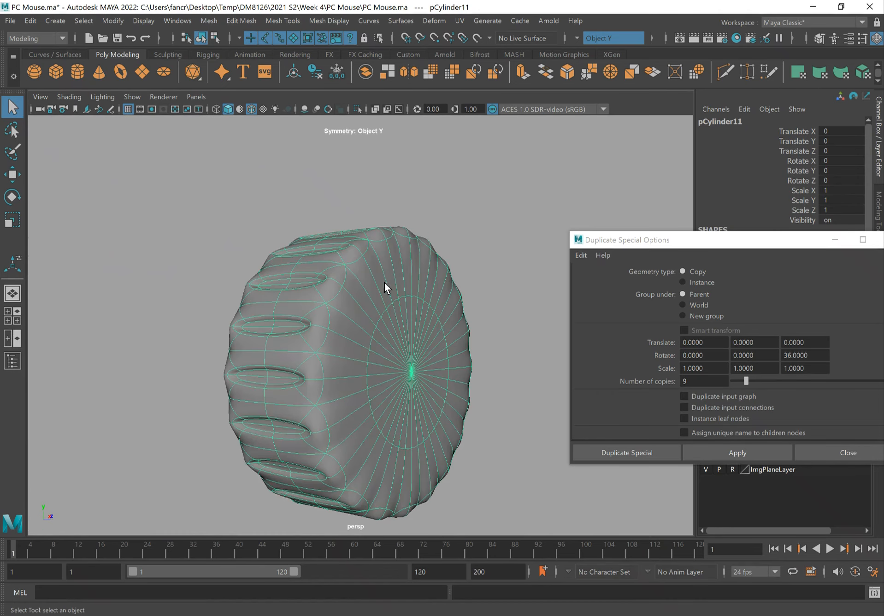
pyautogui.click(419, 206)
pyautogui.keyDown('alt'); pyautogui.moveTo(433, 282); pyautogui.dragTo(403, 283); pyautogui.keyUp('alt')
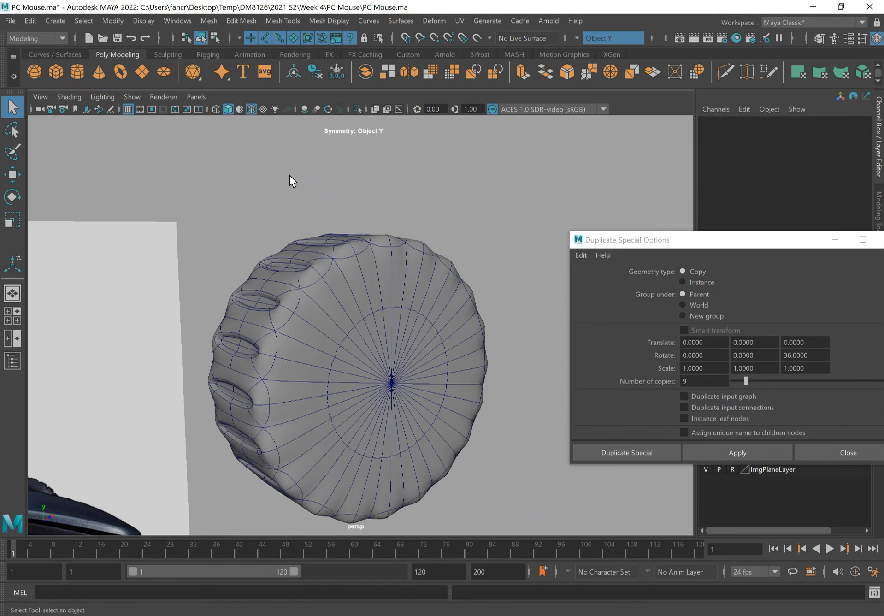
# Step: Turn off the wireframe-on-shaded display and inspect the smoothed wheel's cap and grooves
pyautogui.click(362, 245)
pyautogui.click(253, 110)
pyautogui.keyDown('alt'); pyautogui.moveTo(361, 229); pyautogui.dragTo(429, 211); pyautogui.keyUp('alt')
pyautogui.click(429, 211)
pyautogui.keyDown('alt'); pyautogui.moveTo(322, 208); pyautogui.dragTo(399, 325); pyautogui.keyUp('alt')
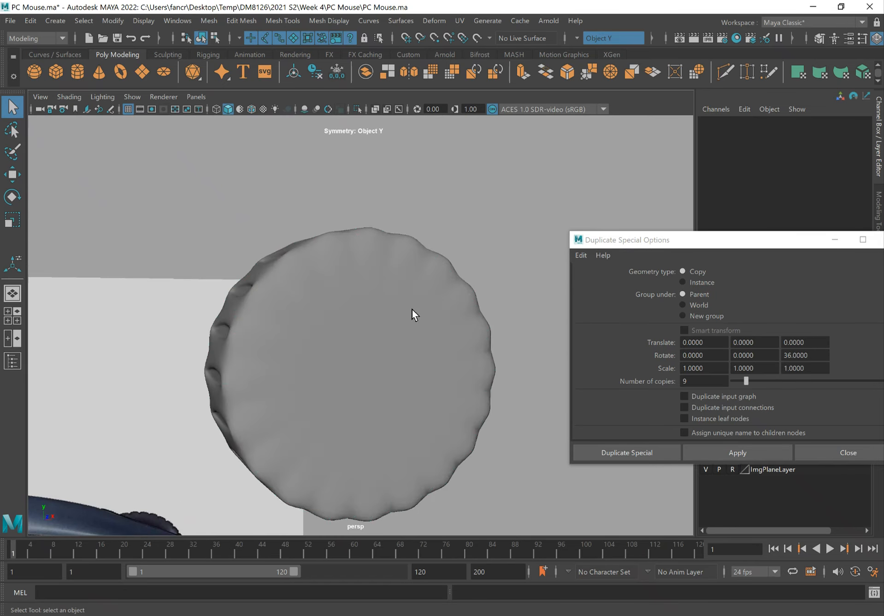
# Step: Turn off the wheel's smooth preview and insert an edge loop on the end cap close to its outer rim
pyautogui.click(399, 318)
pyautogui.press('1')
pyautogui.keyDown('alt'); pyautogui.moveTo(351, 258); pyautogui.dragTo(366, 288); pyautogui.keyUp('alt')
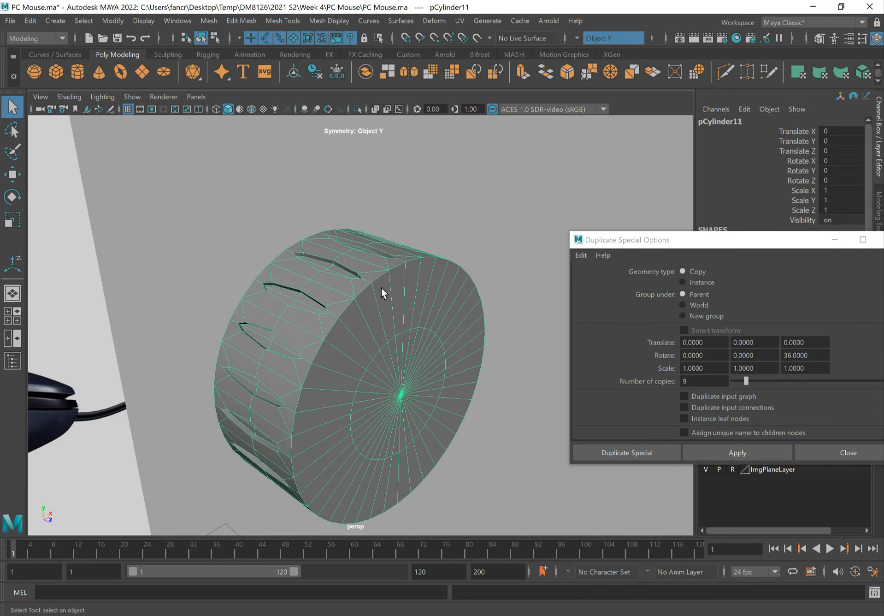
pyautogui.keyDown('alt'); pyautogui.moveTo(382, 286); pyautogui.dragTo(357, 230, button='right'); pyautogui.keyUp('alt')
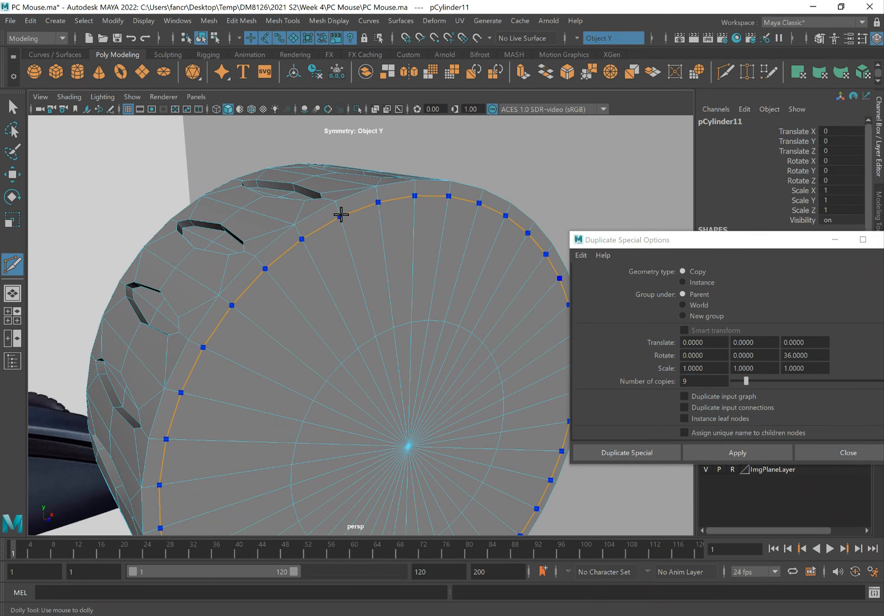
pyautogui.keyDown('ctrl'); pyautogui.click(341, 212); pyautogui.keyUp('ctrl')
# Step: Preview the wheel smoothed again and examine the cap rim from several angles
pyautogui.press('3')
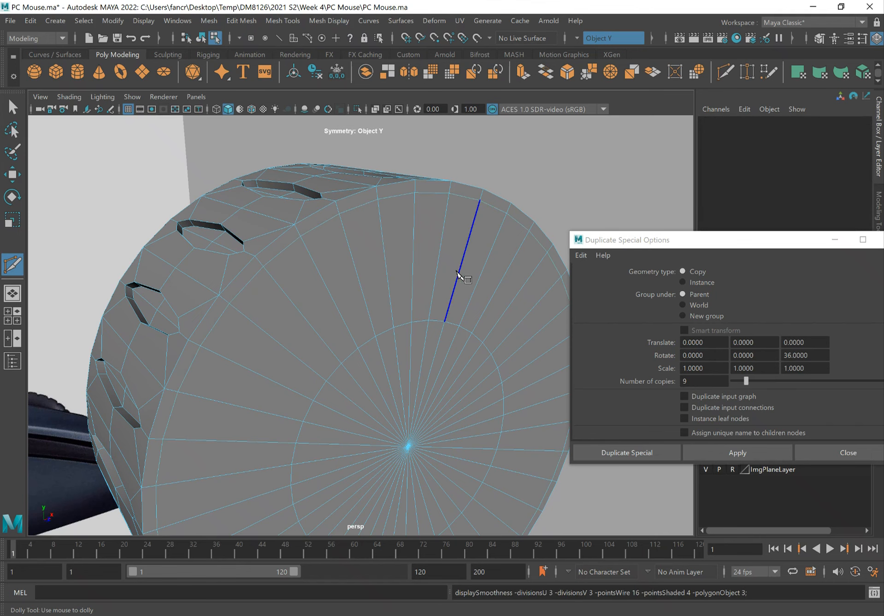
pyautogui.keyDown('alt'); pyautogui.moveTo(377, 203); pyautogui.dragTo(436, 253); pyautogui.keyUp('alt')
pyautogui.keyDown('alt'); pyautogui.moveTo(436, 252); pyautogui.dragTo(373, 240, button='right'); pyautogui.keyUp('alt')
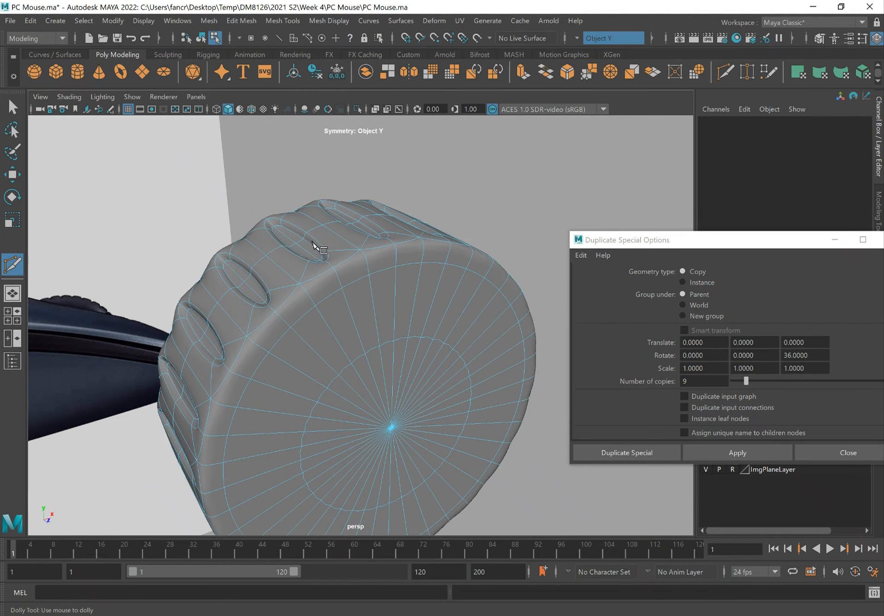
pyautogui.moveTo(300, 249)
pyautogui.keyDown('alt'); pyautogui.mouseDown()
pyautogui.moveTo(331, 253)
pyautogui.moveTo(307, 238)
pyautogui.mouseUp(); pyautogui.keyUp('alt')
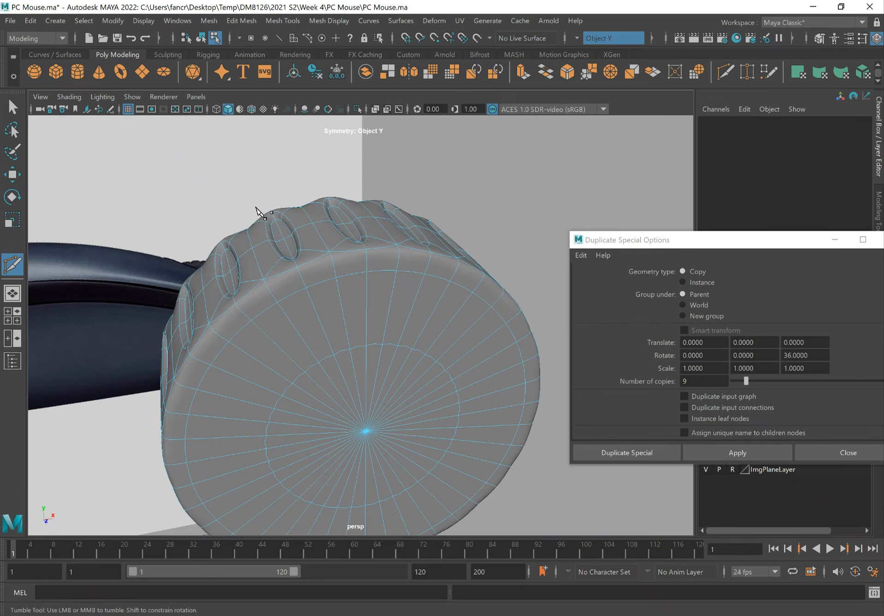
# Step: Turn off the wheel's smooth preview and select the crosswise tread edges midway between the first grooves
pyautogui.press('1')
pyautogui.keyDown('alt'); pyautogui.moveTo(257, 207); pyautogui.dragTo(316, 226); pyautogui.keyUp('alt')
pyautogui.press('q')
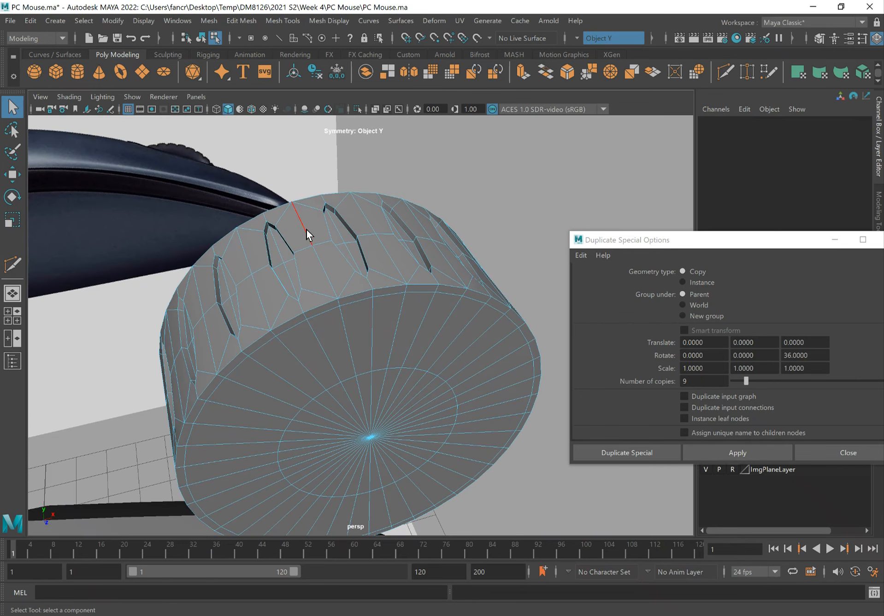
pyautogui.click(307, 228)
pyautogui.keyDown('alt'); pyautogui.moveTo(341, 273); pyautogui.dragTo(357, 260); pyautogui.keyUp('alt')
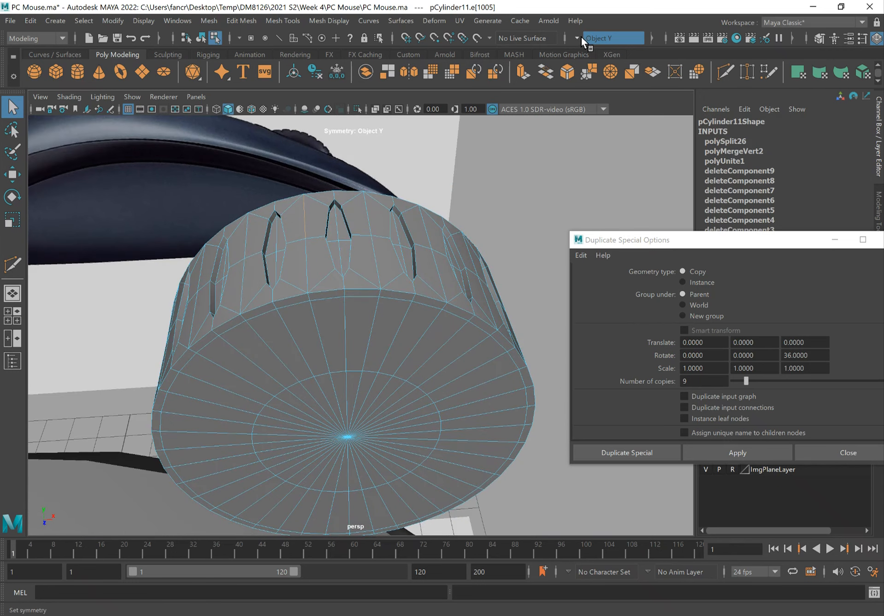
pyautogui.click(367, 214)
pyautogui.moveTo(367, 214)
pyautogui.keyDown('alt'); pyautogui.mouseDown()
pyautogui.moveTo(343, 304)
pyautogui.moveTo(365, 197)
pyautogui.mouseUp(); pyautogui.keyUp('alt')
pyautogui.moveTo(367, 192); pyautogui.dragTo(370, 161, button='right')
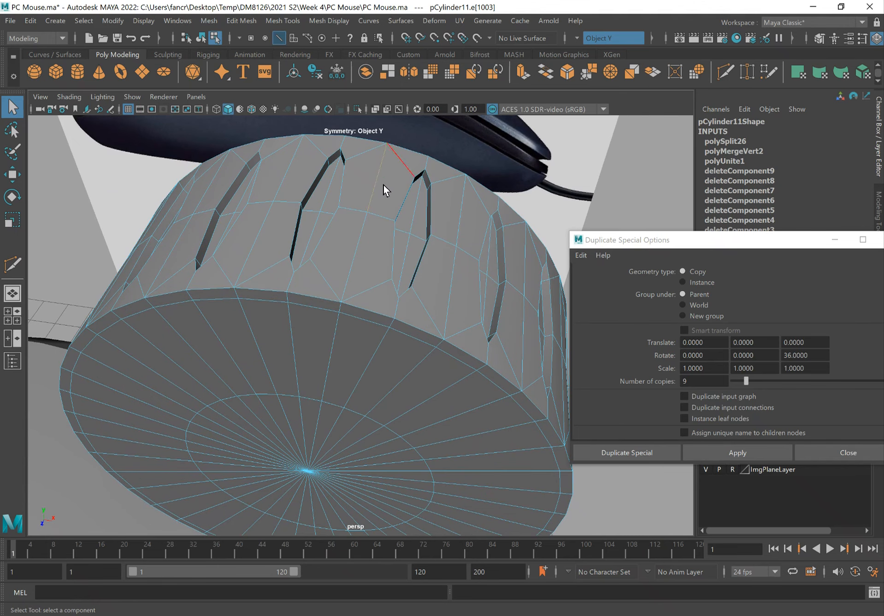
pyautogui.click(462, 220)
pyautogui.keyDown('alt'); pyautogui.moveTo(282, 187); pyautogui.dragTo(273, 216); pyautogui.keyUp('alt')
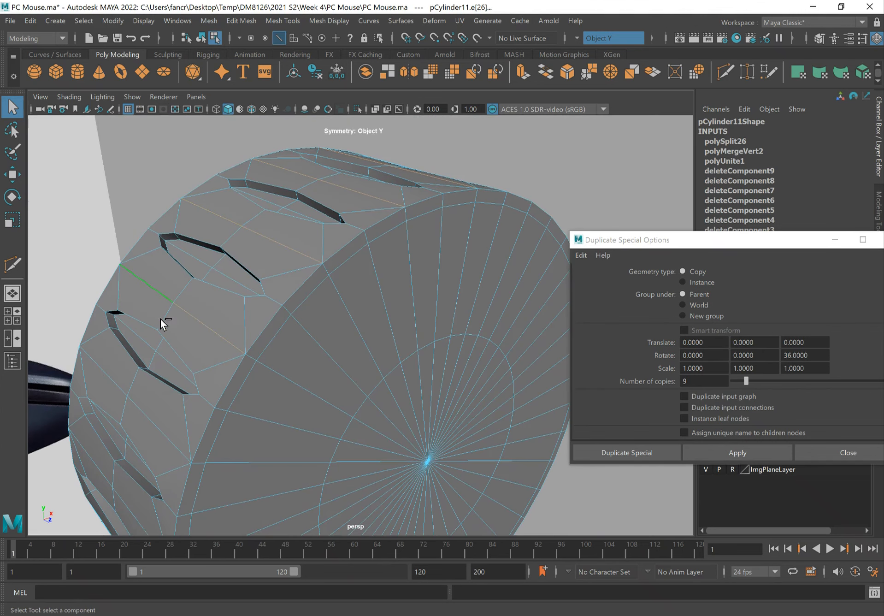
pyautogui.keyDown('alt'); pyautogui.moveTo(233, 379); pyautogui.dragTo(311, 294); pyautogui.keyUp('alt')
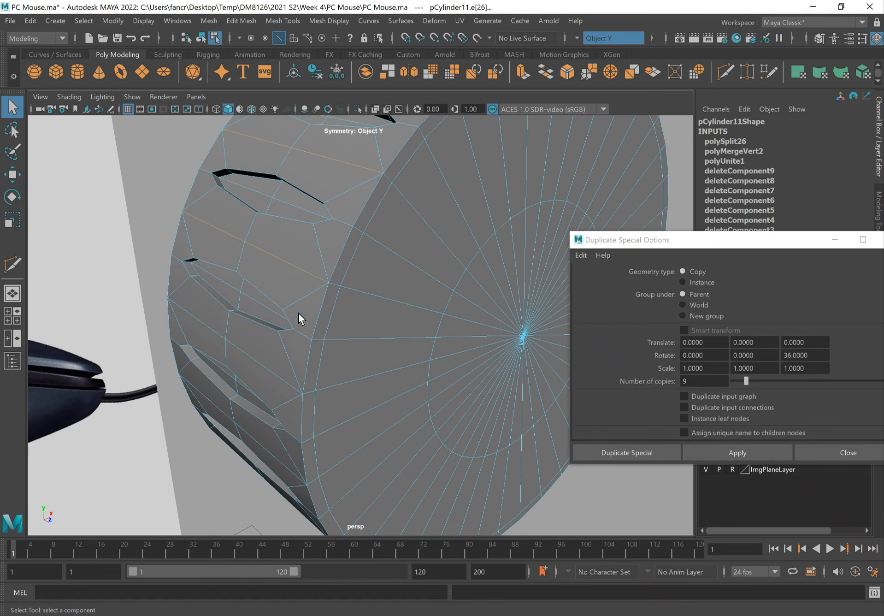
pyautogui.keyDown('alt'); pyautogui.moveTo(306, 366); pyautogui.dragTo(326, 264); pyautogui.keyUp('alt')
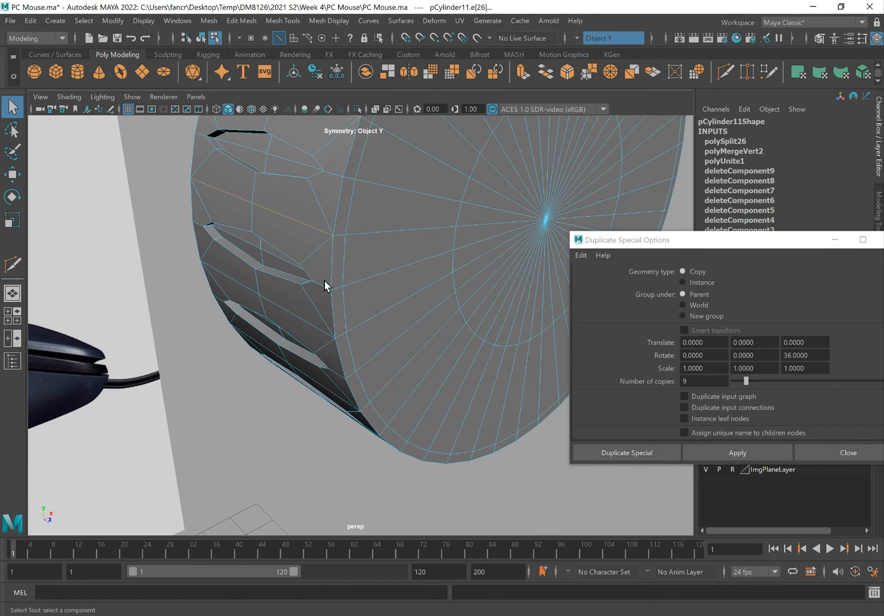
pyautogui.keyDown('alt'); pyautogui.moveTo(295, 317); pyautogui.dragTo(325, 321); pyautogui.keyUp('alt')
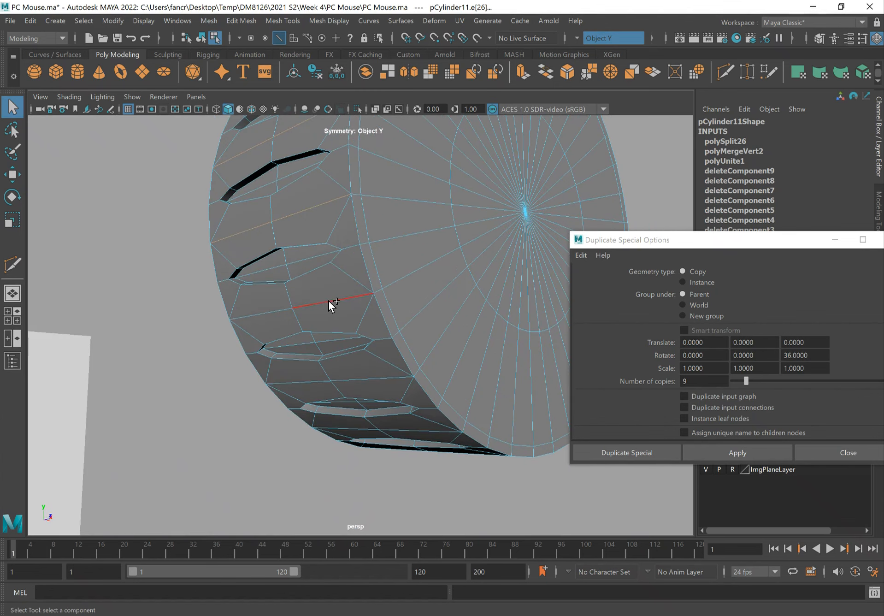
# Step: Add the matching crosswise edges between the remaining grooves, around the underside and far side of the wheel, to the selection
pyautogui.keyDown('alt'); pyautogui.moveTo(357, 346); pyautogui.dragTo(364, 318); pyautogui.keyUp('alt')
pyautogui.click(425, 384)
pyautogui.click(481, 440)
pyautogui.keyDown('alt'); pyautogui.moveTo(476, 410); pyautogui.dragTo(347, 362); pyautogui.keyUp('alt')
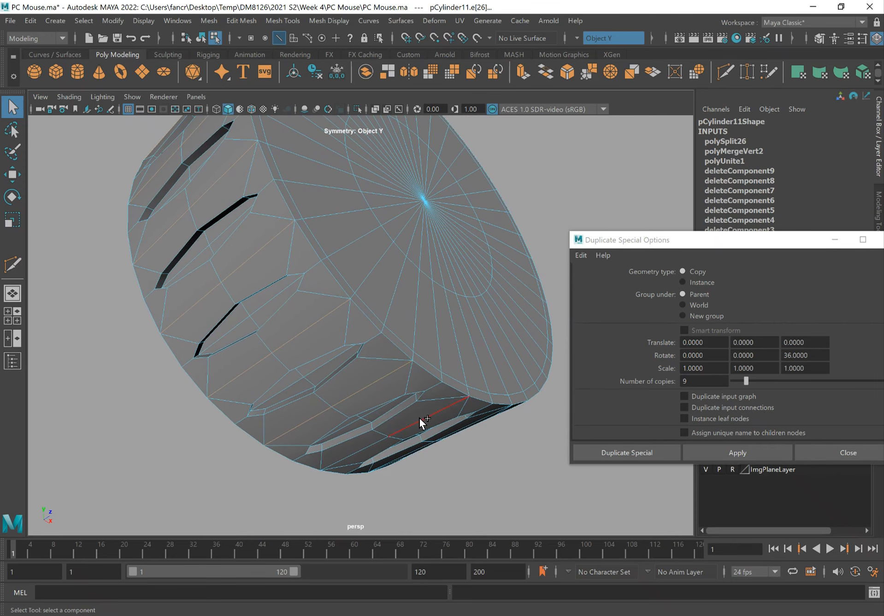
pyautogui.keyDown('alt'); pyautogui.moveTo(461, 388); pyautogui.dragTo(387, 359); pyautogui.keyUp('alt')
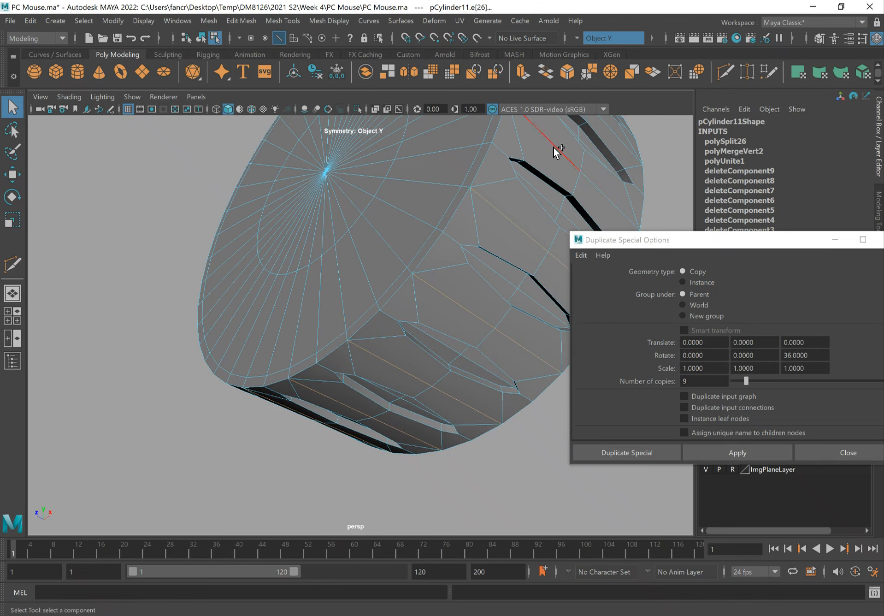
pyautogui.keyDown('alt'); pyautogui.moveTo(559, 149); pyautogui.dragTo(385, 335); pyautogui.keyUp('alt')
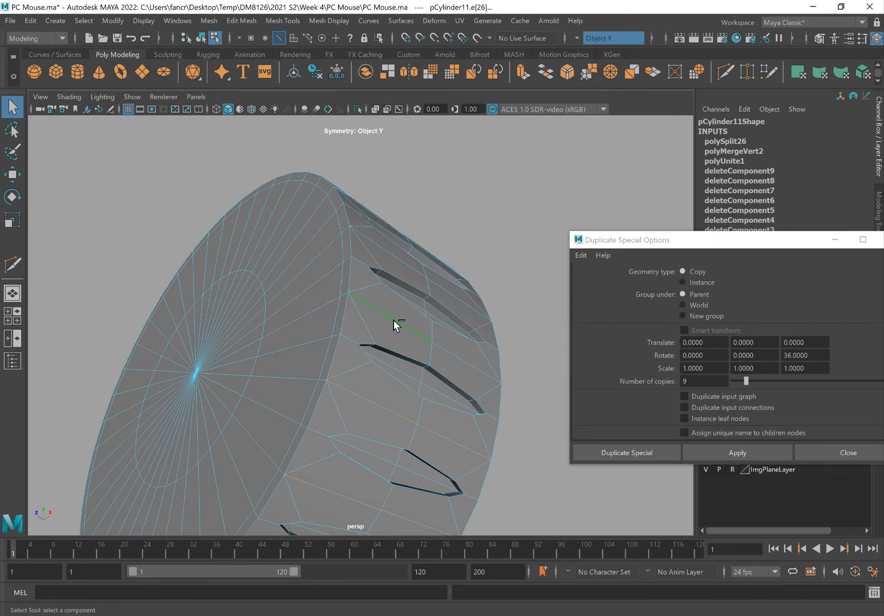
pyautogui.keyDown('alt'); pyautogui.moveTo(409, 268); pyautogui.dragTo(380, 266); pyautogui.keyUp('alt')
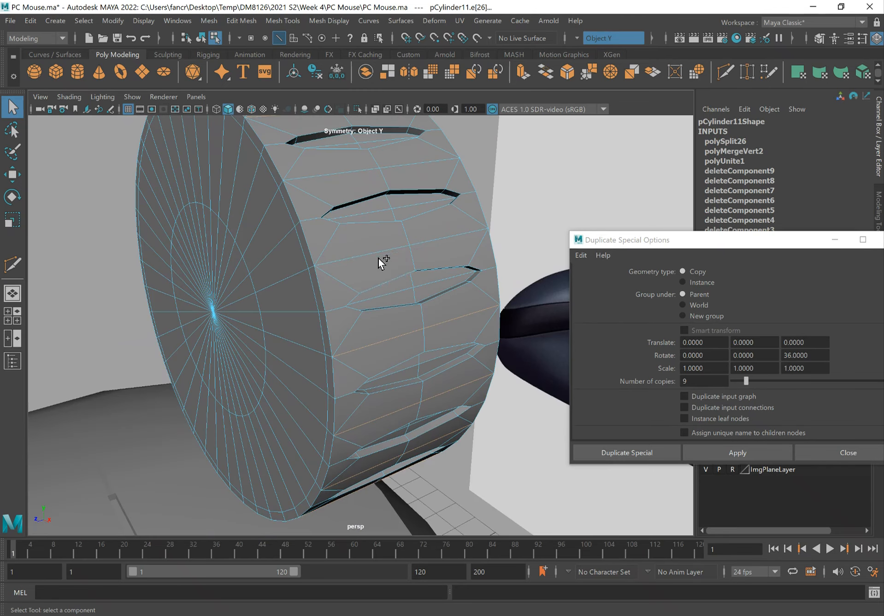
pyautogui.keyDown('alt'); pyautogui.moveTo(285, 211); pyautogui.dragTo(335, 281); pyautogui.keyUp('alt')
# Step: Scale the selected tread edges outward in the XY plane to raise ridges between the grooves, checking them with smooth preview
pyautogui.press('r')
pyautogui.keyDown('alt'); pyautogui.moveTo(269, 296); pyautogui.dragTo(291, 333); pyautogui.keyUp('alt')
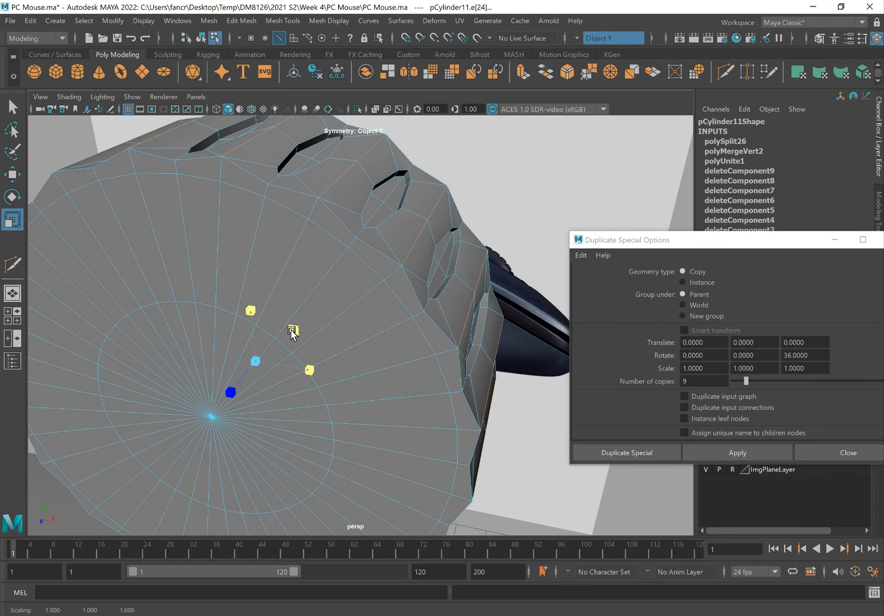
pyautogui.keyDown('alt'); pyautogui.moveTo(288, 267); pyautogui.dragTo(329, 269); pyautogui.keyUp('alt')
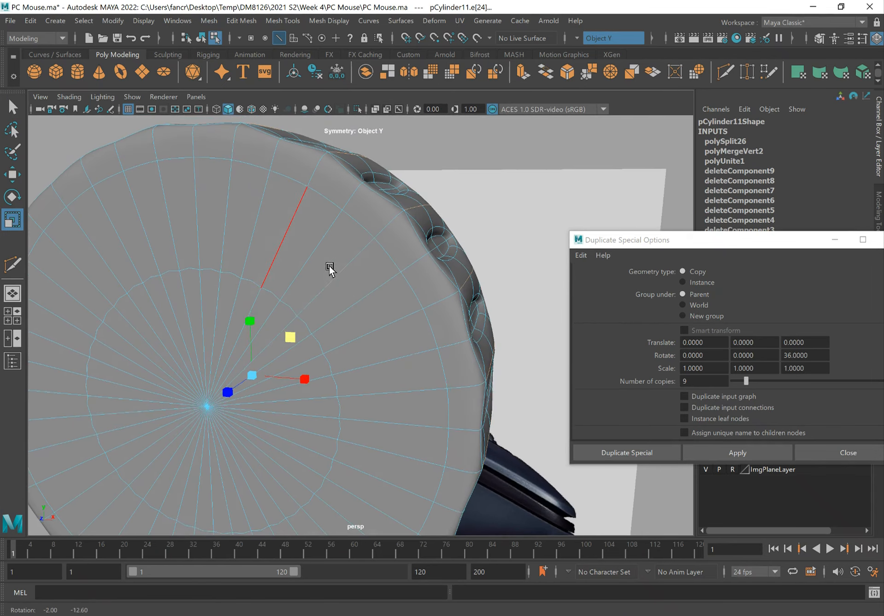
pyautogui.moveTo(292, 330); pyautogui.dragTo(290, 329)
pyautogui.keyDown('alt'); pyautogui.moveTo(339, 238); pyautogui.dragTo(308, 199); pyautogui.keyUp('alt')
pyautogui.press('[')
pyautogui.moveTo(302, 336); pyautogui.dragTo(300, 339)
pyautogui.moveTo(322, 279)
pyautogui.keyDown('alt'); pyautogui.mouseDown()
pyautogui.moveTo(278, 245)
pyautogui.moveTo(310, 252)
pyautogui.moveTo(295, 253)
pyautogui.moveTo(331, 280)
pyautogui.mouseUp(); pyautogui.keyUp('alt')
# Step: Return the wheel to object mode without smoothing and check the raised ridges and cap edges from several angles
pyautogui.scroll(-3, 295, 252)
pyautogui.press('q')
pyautogui.moveTo(345, 278); pyautogui.dragTo(390, 248, button='right')
pyautogui.press('1')
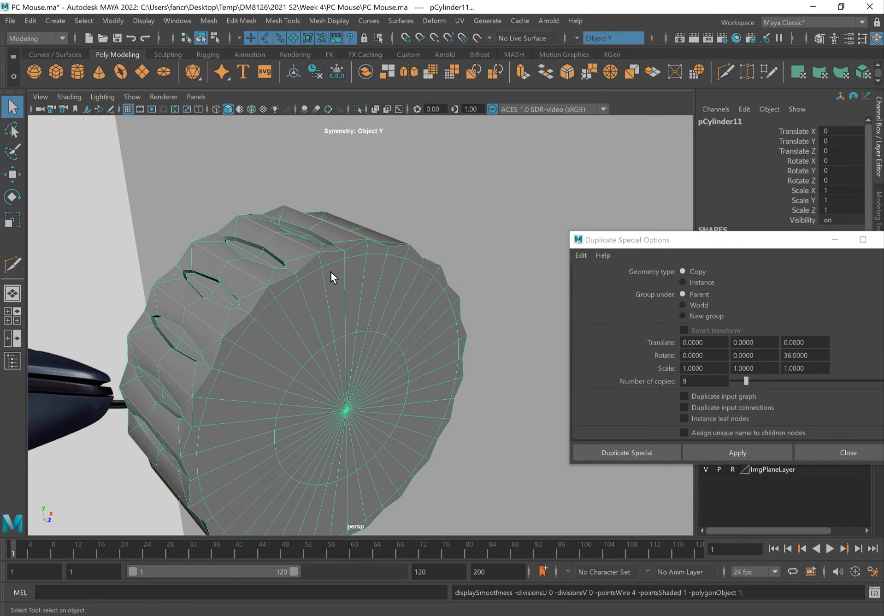
pyautogui.keyDown('alt'); pyautogui.moveTo(321, 273); pyautogui.dragTo(327, 270); pyautogui.keyUp('alt')
pyautogui.moveTo(328, 270); pyautogui.dragTo(325, 238, button='right')
pyautogui.doubleClick(327, 272)
pyautogui.keyDown('alt'); pyautogui.moveTo(327, 271); pyautogui.dragTo(430, 257); pyautogui.keyUp('alt')
pyautogui.keyDown('alt'); pyautogui.moveTo(430, 257); pyautogui.dragTo(444, 259, button='middle'); pyautogui.keyUp('alt')
pyautogui.keyDown('alt'); pyautogui.moveTo(444, 258); pyautogui.dragTo(316, 282); pyautogui.keyUp('alt')
# Step: Undo the mode changes, the scaling of the tread edges and the last edge picks
pyautogui.hotkey('ctrl', 'z')
pyautogui.hotkey('ctrl', 'z')
pyautogui.hotkey('ctrl', 'z')
pyautogui.hotkey('ctrl', 'z')
pyautogui.hotkey('ctrl', 'z')
pyautogui.hotkey('ctrl', 'z')
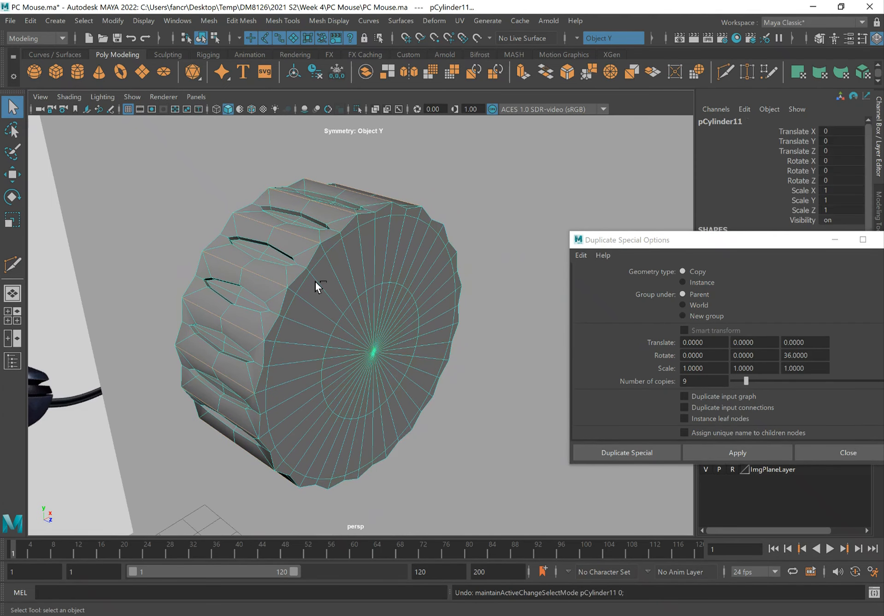
pyautogui.hotkey('ctrl', 'z')
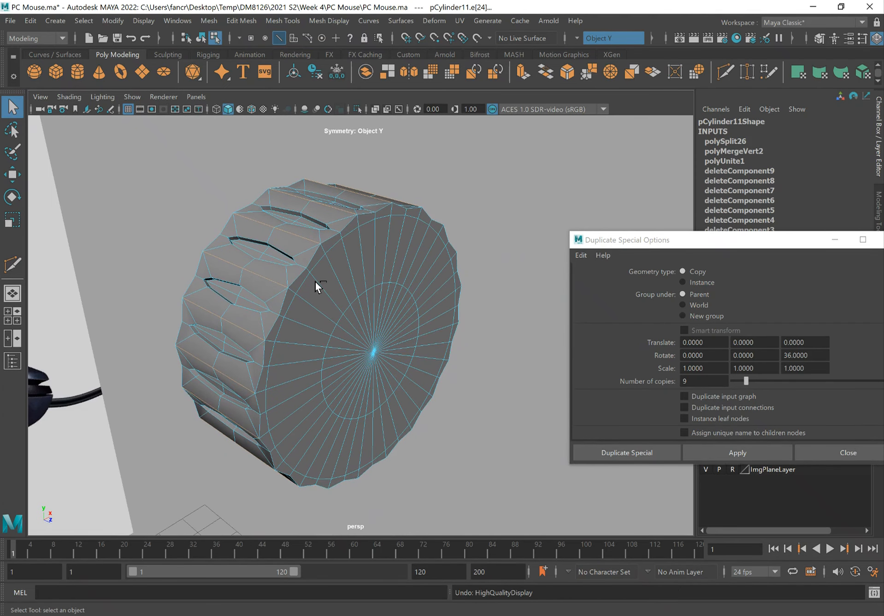
pyautogui.hotkey('ctrl', 'z')
pyautogui.moveTo(316, 282)
pyautogui.keyDown('alt'); pyautogui.mouseDown()
pyautogui.moveTo(326, 289)
pyautogui.moveTo(402, 247)
pyautogui.moveTo(322, 290)
pyautogui.moveTo(329, 283)
pyautogui.mouseUp(); pyautogui.keyUp('alt')
pyautogui.keyDown('alt'); pyautogui.moveTo(376, 257); pyautogui.dragTo(350, 257); pyautogui.keyUp('alt')
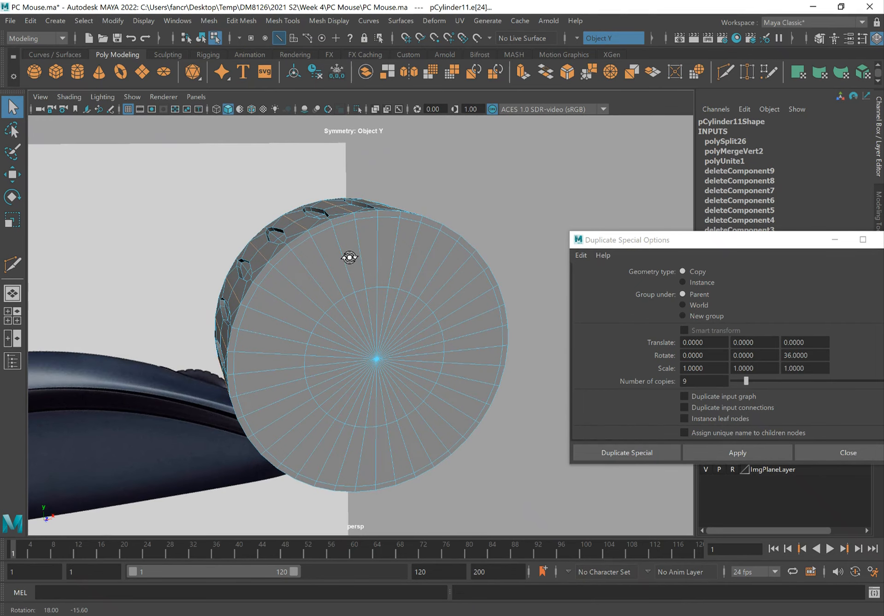
pyautogui.hotkey('ctrl', 'z')
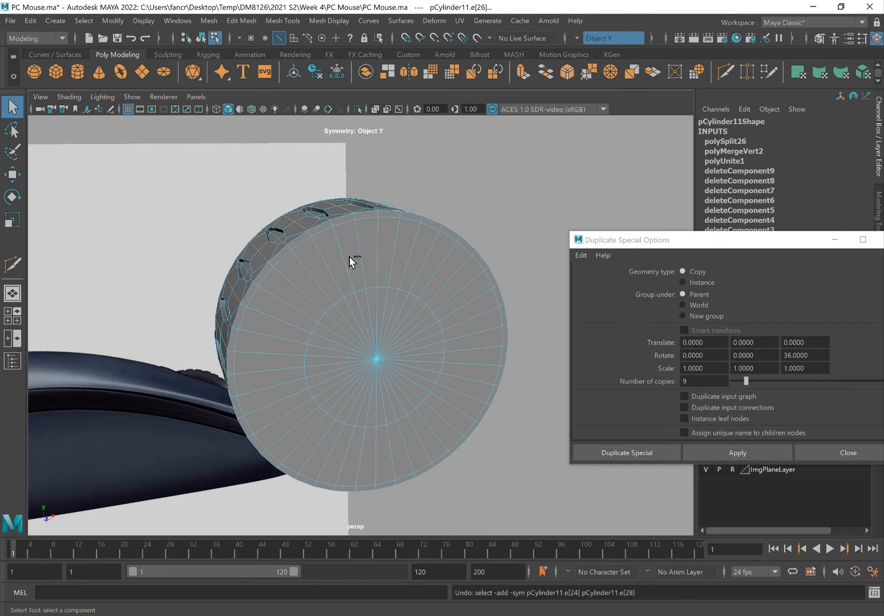
pyautogui.hotkey('ctrl', 'z')
# Step: Complete the selection of crosswise edges between the grooves and save it as a quick select set named Edge
pyautogui.keyDown('alt'); pyautogui.moveTo(344, 264); pyautogui.dragTo(257, 280); pyautogui.keyUp('alt')
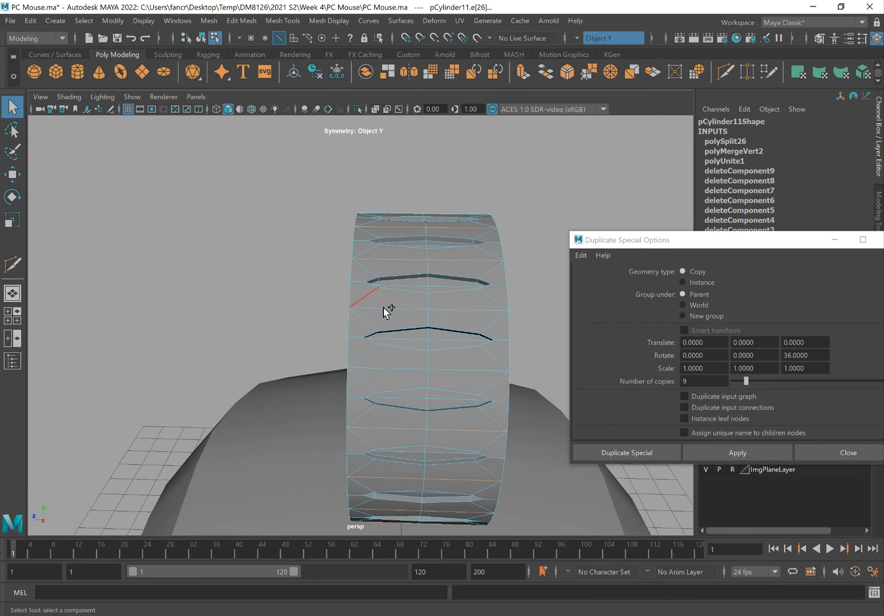
pyautogui.keyDown('alt'); pyautogui.moveTo(291, 280); pyautogui.dragTo(224, 276); pyautogui.keyUp('alt')
pyautogui.keyDown('alt'); pyautogui.moveTo(285, 289); pyautogui.dragTo(248, 130); pyautogui.keyUp('alt')
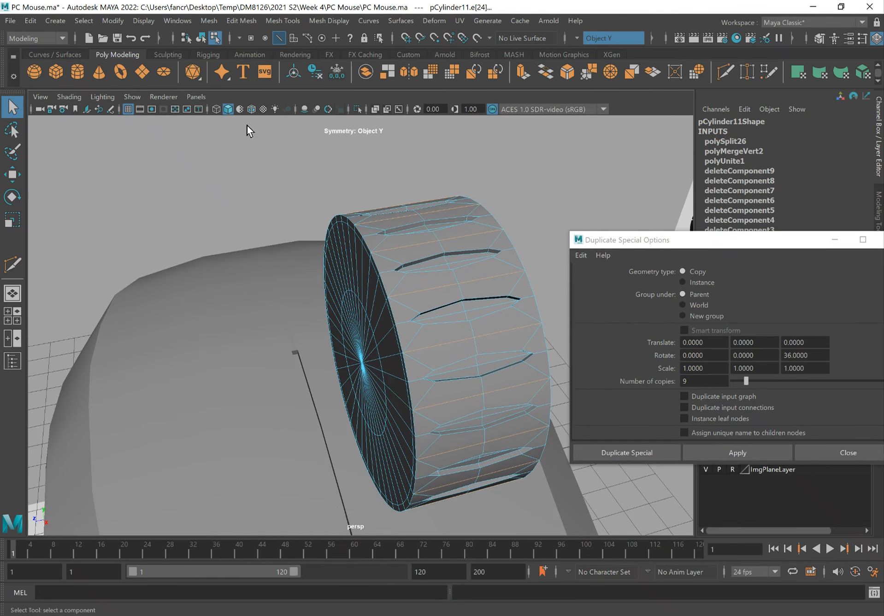
pyautogui.click(35, 20)
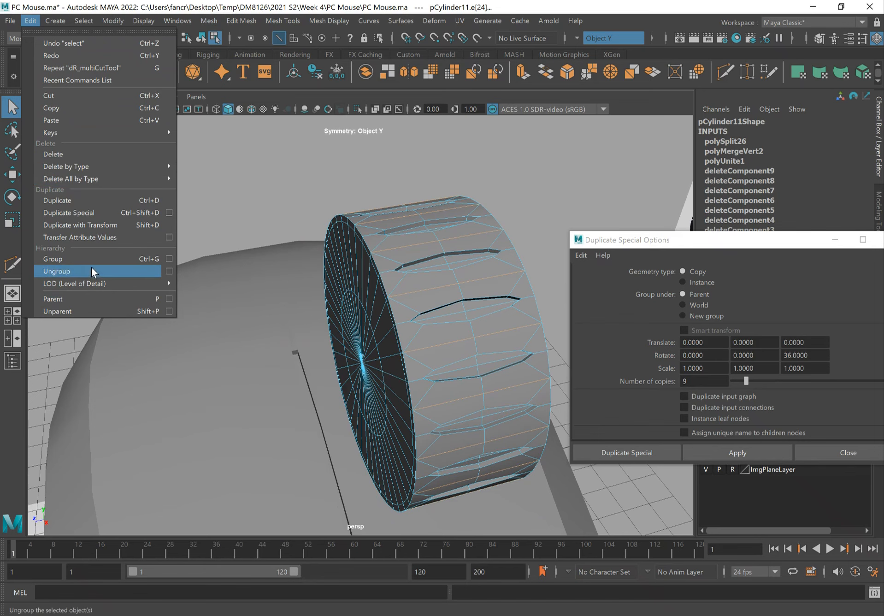
pyautogui.moveTo(54, 20)
pyautogui.moveTo(112, 312)
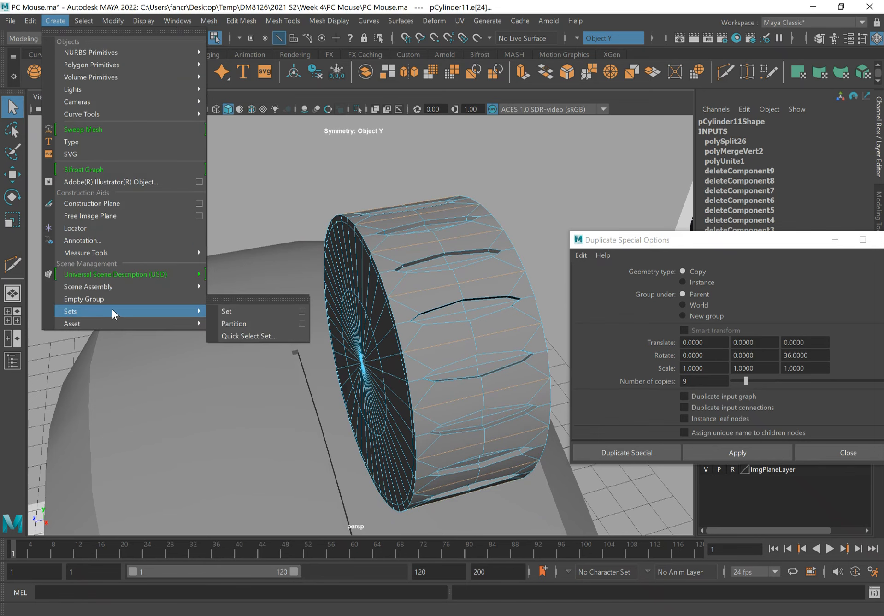
pyautogui.click(235, 336)
pyautogui.write('Edge')
pyautogui.press('Return')
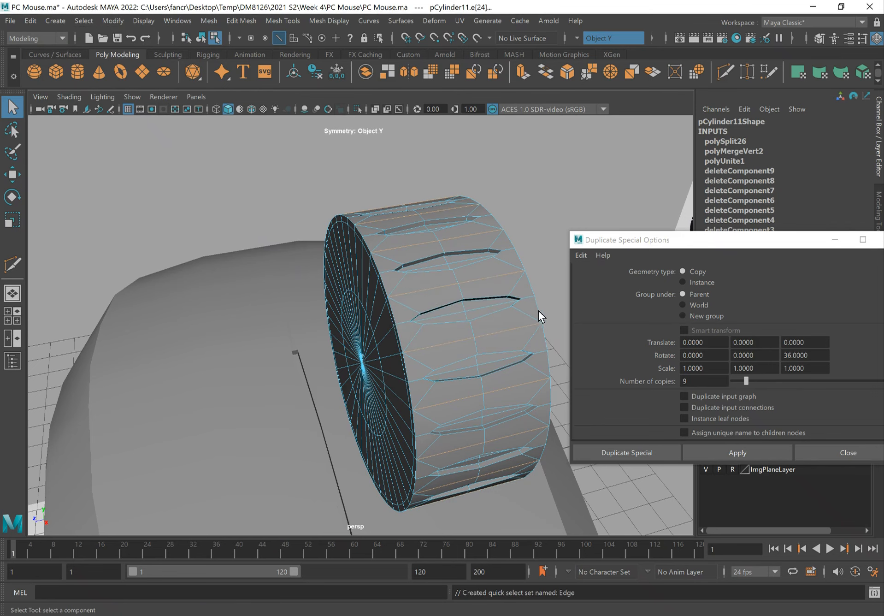
# Step: Delete the edge loop just inside the end cap's outer rim
pyautogui.keyDown('alt'); pyautogui.moveTo(416, 312); pyautogui.dragTo(444, 302); pyautogui.keyUp('alt')
pyautogui.moveTo(444, 302); pyautogui.dragTo(447, 239, button='right')
pyautogui.click(458, 284)
pyautogui.doubleClick(460, 288)
pyautogui.press('Delete')
pyautogui.keyDown('alt'); pyautogui.moveTo(459, 287); pyautogui.dragTo(436, 285); pyautogui.keyUp('alt')
pyautogui.keyDown('alt'); pyautogui.moveTo(422, 223); pyautogui.dragTo(414, 141); pyautogui.keyUp('alt')
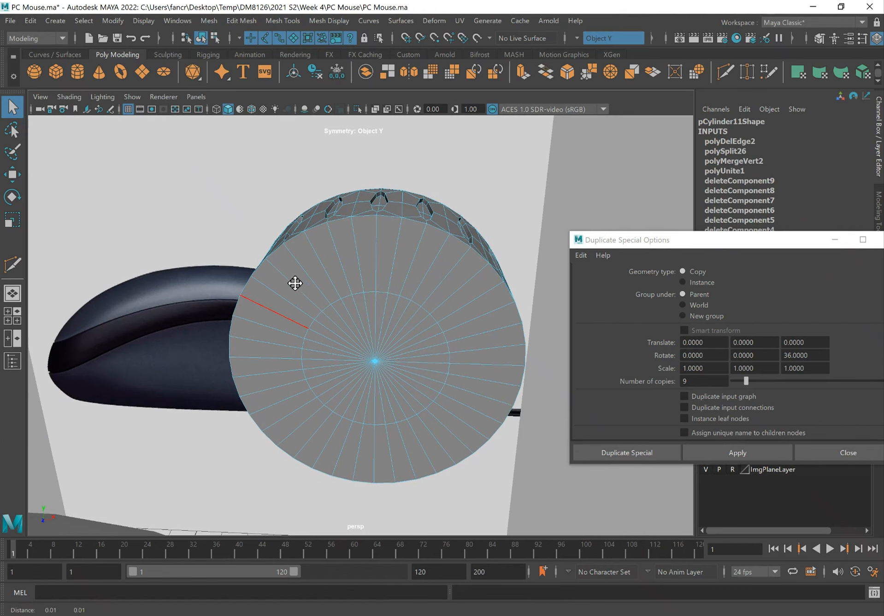
# Step: With Multi-Cut, insert an edge loop near the rim of both end caps and a second loop slightly further in on the front cap
pyautogui.scroll(2, 363, 237)
pyautogui.keyDown('shift'); pyautogui.rightClick(364, 230); pyautogui.keyUp('shift')
pyautogui.click(295, 230)
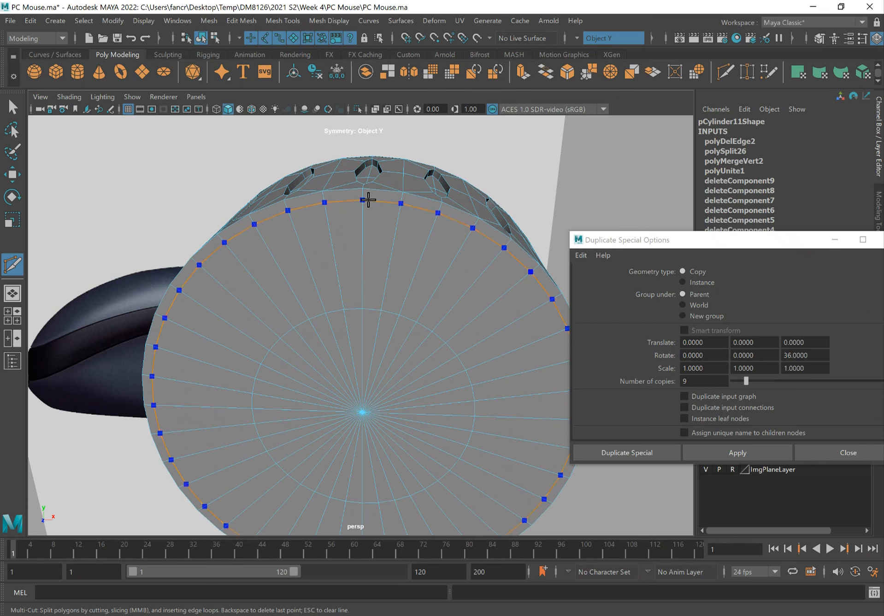
pyautogui.keyDown('alt'); pyautogui.moveTo(449, 221); pyautogui.dragTo(355, 269); pyautogui.keyUp('alt')
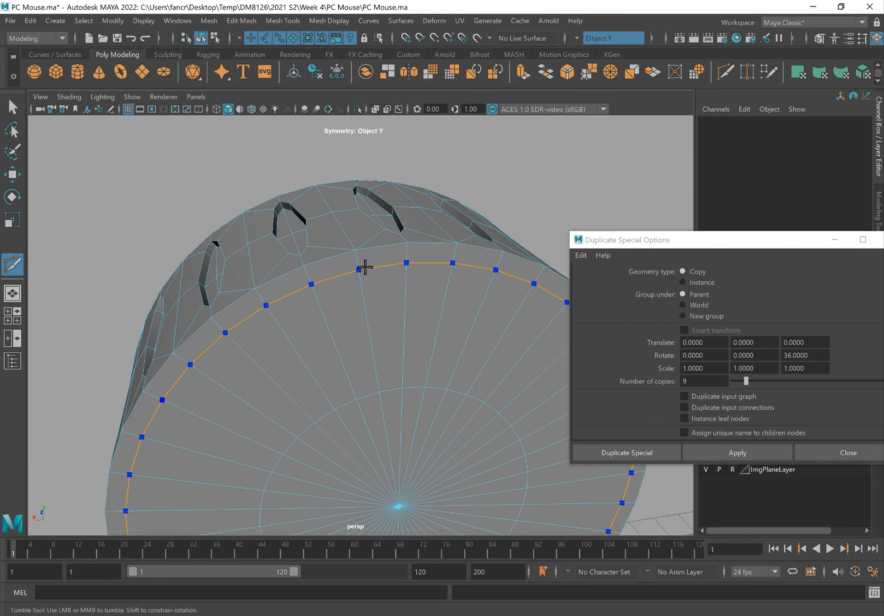
pyautogui.keyDown('alt'); pyautogui.moveTo(249, 213); pyautogui.dragTo(343, 239); pyautogui.keyUp('alt')
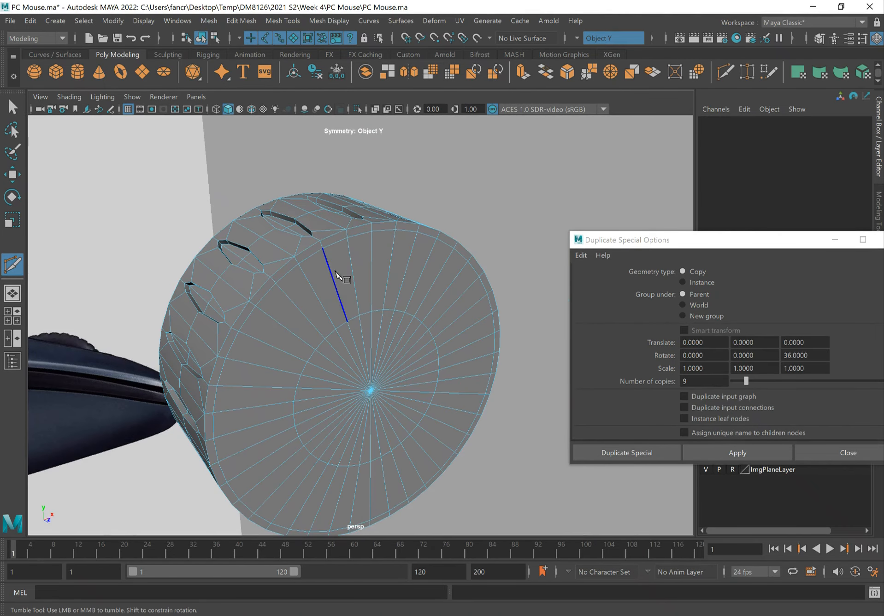
pyautogui.keyDown('ctrl'); pyautogui.click(328, 261); pyautogui.keyUp('ctrl')
pyautogui.keyDown('alt'); pyautogui.moveTo(328, 256); pyautogui.dragTo(329, 244); pyautogui.keyUp('alt')
# Step: Select the narrow ring of faces near the front cap's rim together with the wider face ring inside it
pyautogui.press('q')
pyautogui.moveTo(328, 244); pyautogui.dragTo(328, 213, button='right')
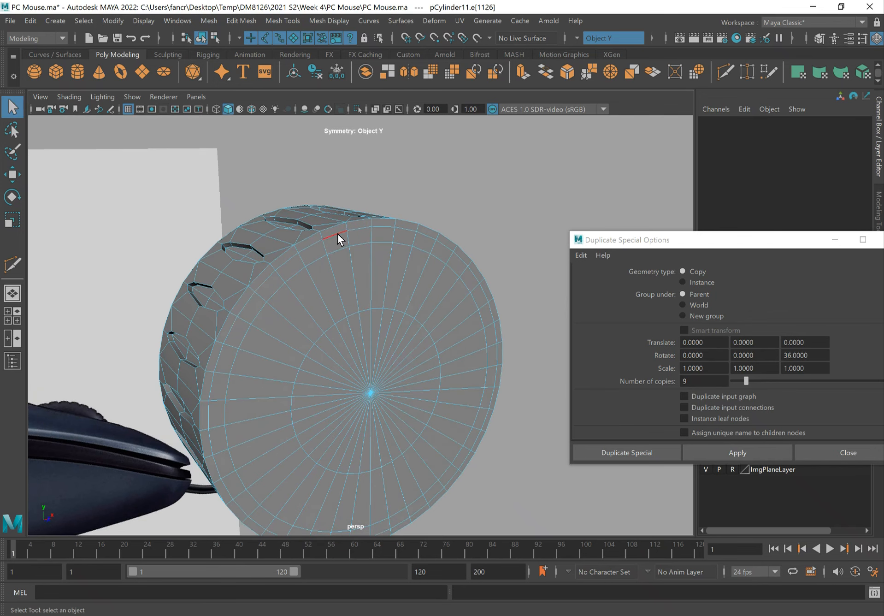
pyautogui.doubleClick(338, 235)
pyautogui.moveTo(341, 237); pyautogui.dragTo(339, 258, button='right')
pyautogui.click(336, 239)
pyautogui.keyDown('ctrl'); pyautogui.click(355, 236); pyautogui.keyUp('ctrl')
pyautogui.click(356, 235)
pyautogui.keyDown('shift'); pyautogui.doubleClick(336, 239); pyautogui.keyUp('shift')
pyautogui.press('w')
pyautogui.keyDown('alt'); pyautogui.moveTo(331, 269); pyautogui.dragTo(348, 270); pyautogui.keyUp('alt')
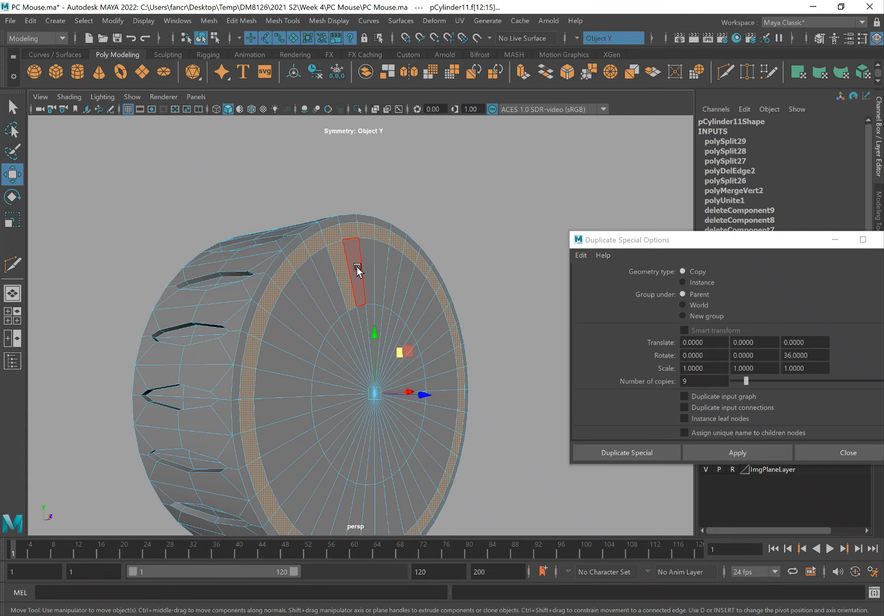
pyautogui.keyDown('shift'); pyautogui.doubleClick(359, 273); pyautogui.keyUp('shift')
# Step: Examine the selected face rings and the cap's rim from the front and the side
pyautogui.keyDown('alt'); pyautogui.moveTo(417, 279); pyautogui.dragTo(420, 371); pyautogui.keyUp('alt')
pyautogui.keyDown('alt'); pyautogui.moveTo(363, 241); pyautogui.dragTo(410, 279); pyautogui.keyUp('alt')
pyautogui.press('q')
pyautogui.moveTo(373, 262); pyautogui.dragTo(417, 243, button='right')
pyautogui.keyDown('alt'); pyautogui.moveTo(429, 290); pyautogui.dragTo(327, 290); pyautogui.keyUp('alt')
pyautogui.hotkey('ctrl', 'z')
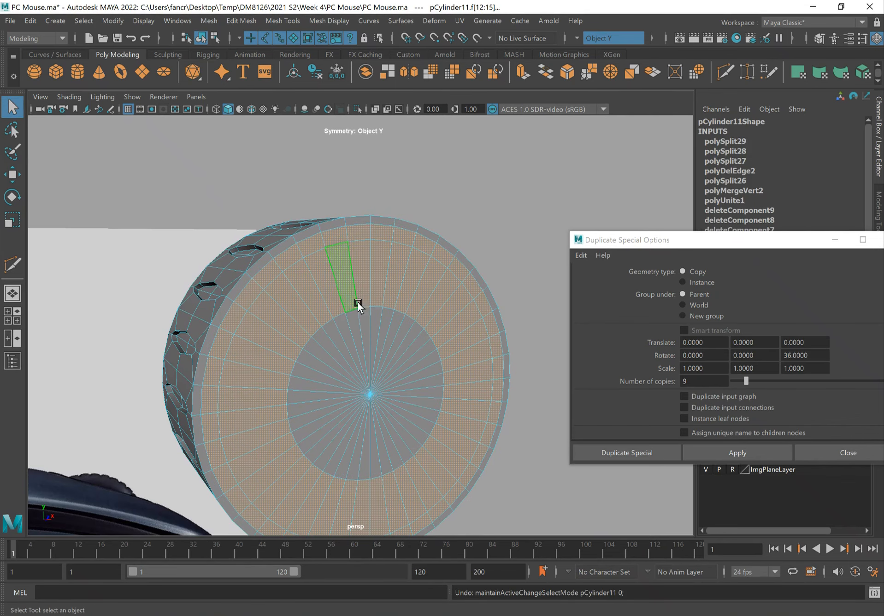
pyautogui.press('w')
pyautogui.keyDown('alt'); pyautogui.moveTo(366, 343); pyautogui.dragTo(424, 417); pyautogui.keyUp('alt')
pyautogui.keyDown('alt'); pyautogui.moveTo(356, 284); pyautogui.dragTo(430, 408); pyautogui.keyUp('alt')
pyautogui.press('q')
pyautogui.keyDown('alt'); pyautogui.moveTo(383, 296); pyautogui.dragTo(388, 302); pyautogui.keyUp('alt')
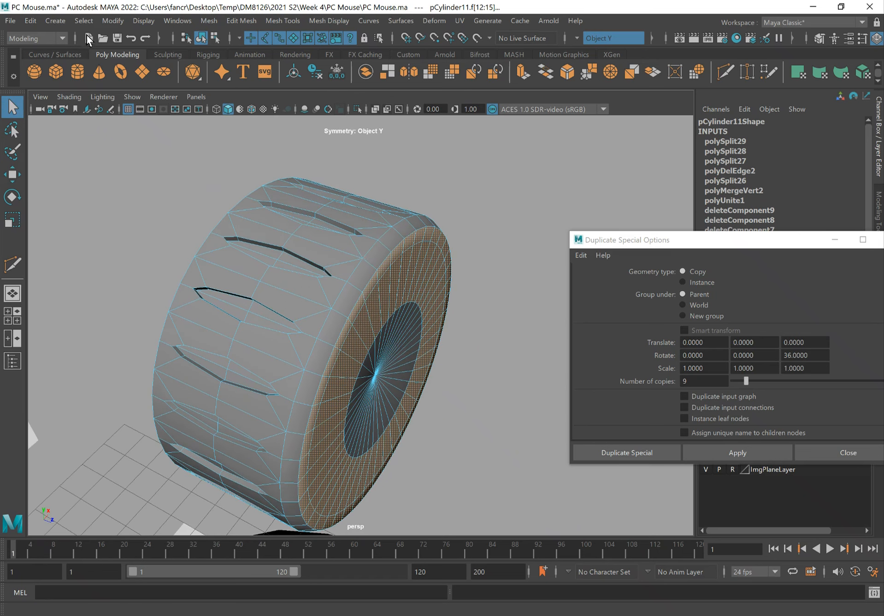
pyautogui.click(83, 20)
pyautogui.moveTo(153, 366)
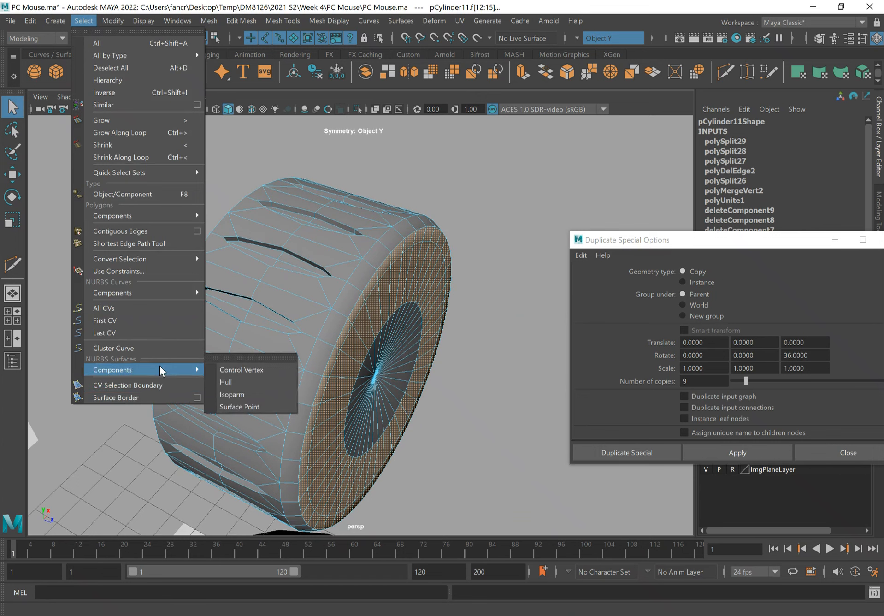
pyautogui.click(46, 20)
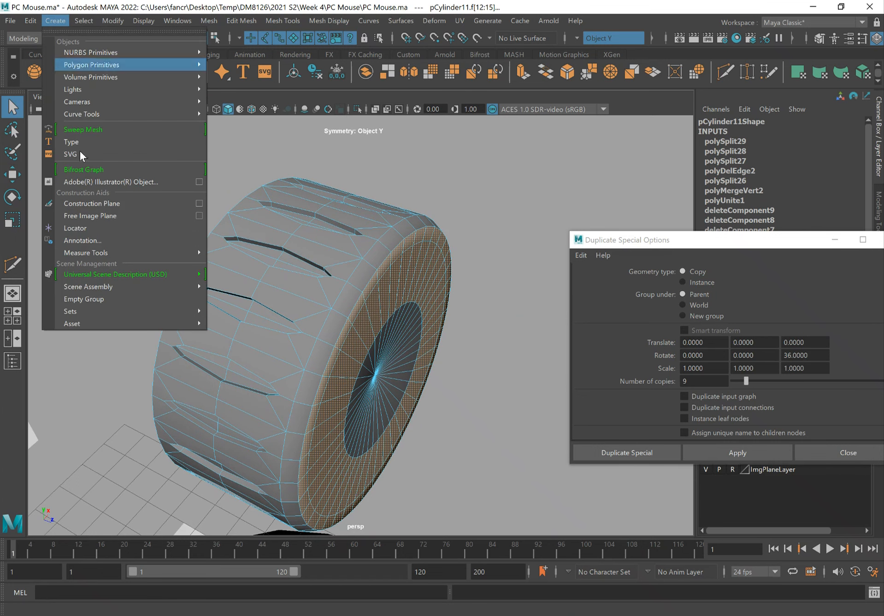
pyautogui.moveTo(123, 312)
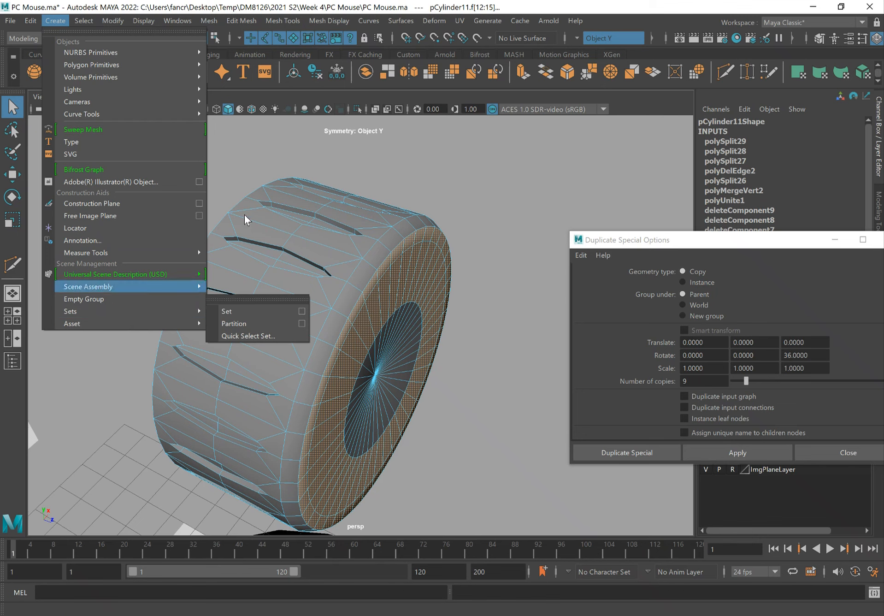
pyautogui.click(418, 92)
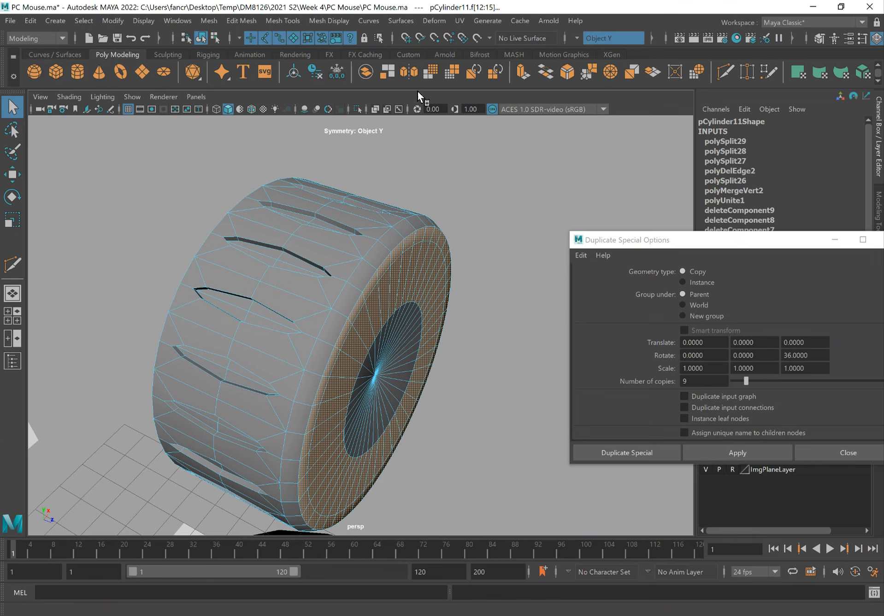
# Step: Open the Outliner and select the saved Edge set
pyautogui.click(185, 22)
pyautogui.click(220, 180)
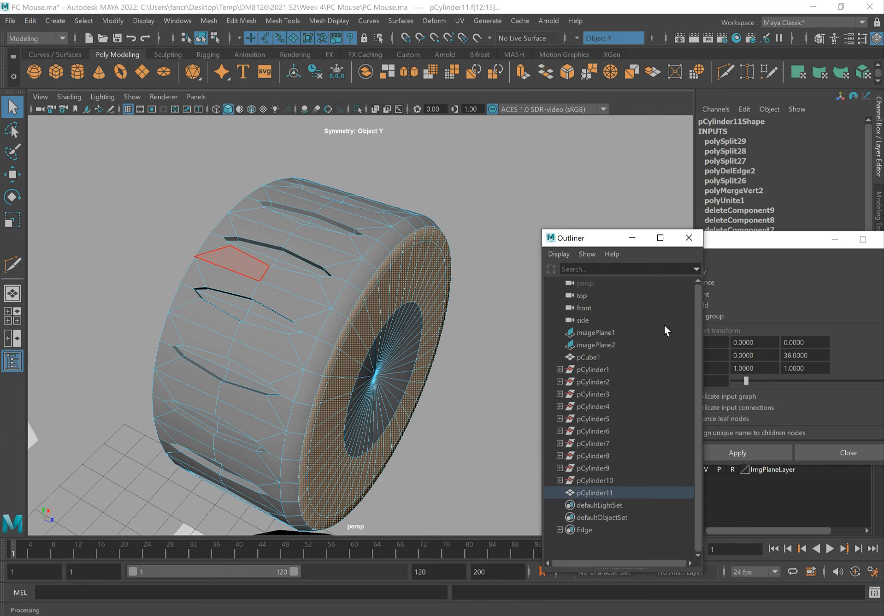
pyautogui.click(587, 530)
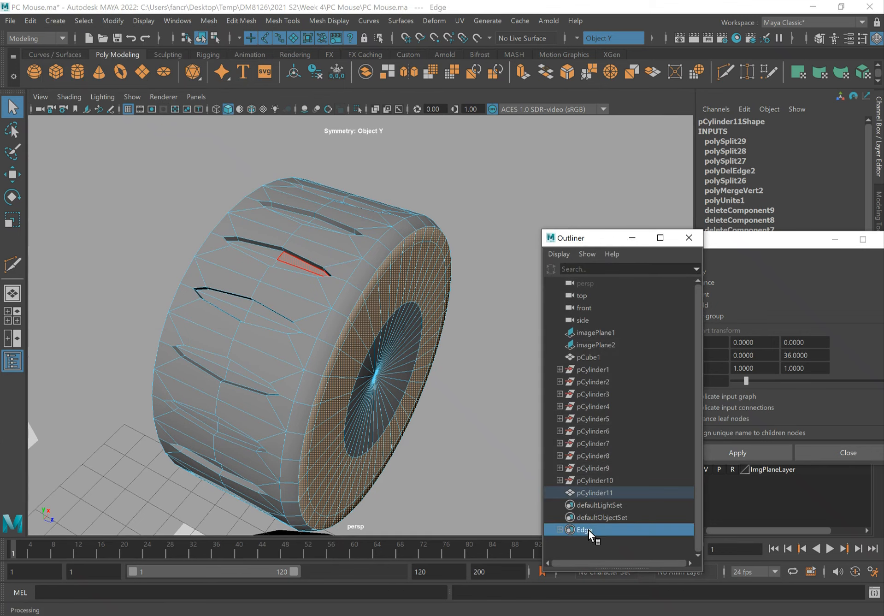
pyautogui.moveTo(392, 273); pyautogui.dragTo(385, 226, button='right')
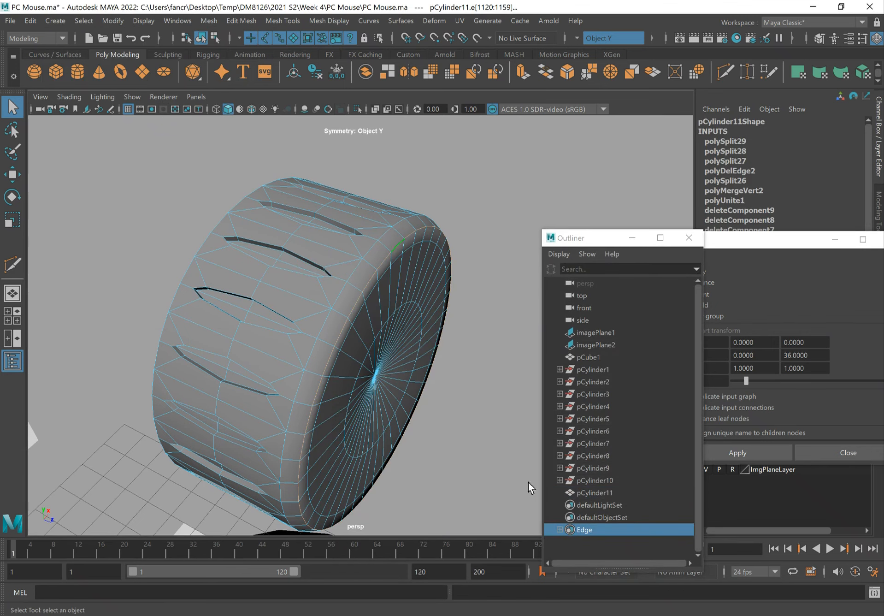
pyautogui.keyDown('alt'); pyautogui.moveTo(468, 436); pyautogui.dragTo(432, 381); pyautogui.keyUp('alt')
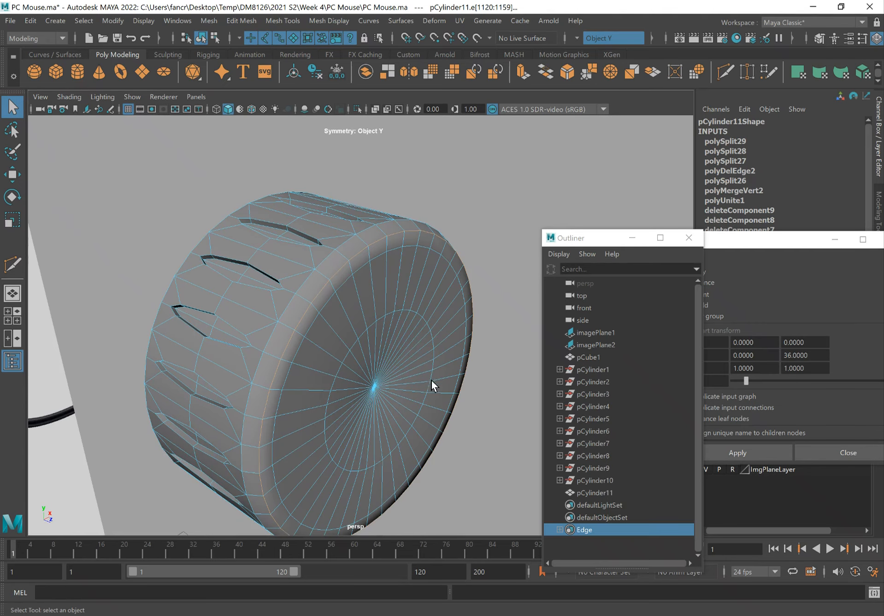
# Step: Expand the Edge set and select all of its member edges on the scroll wheel tread
pyautogui.click(607, 530)
pyautogui.click(559, 529)
pyautogui.scroll(-5, 608, 435)
pyautogui.scroll(5, 609, 434)
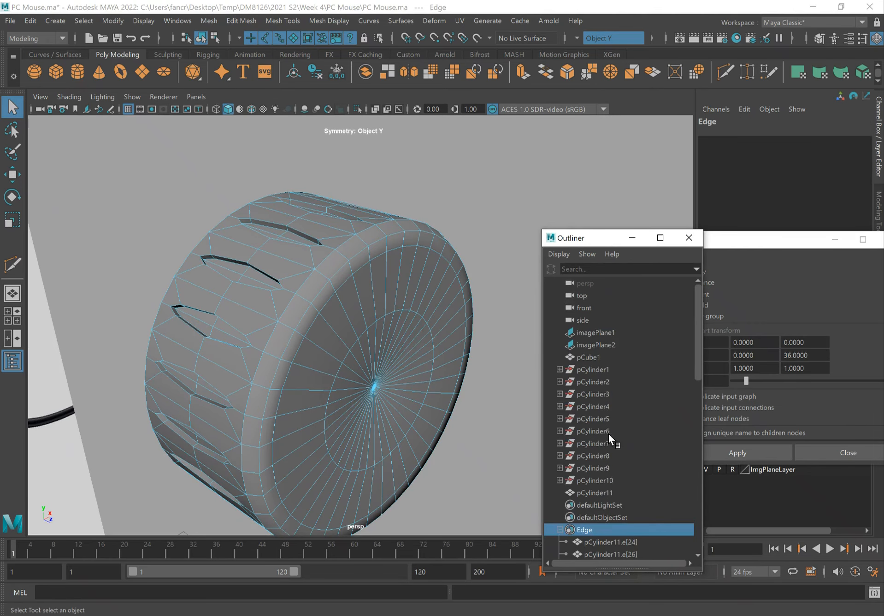
pyautogui.scroll(-5, 609, 435)
pyautogui.click(611, 345)
pyautogui.scroll(-8, 606, 405)
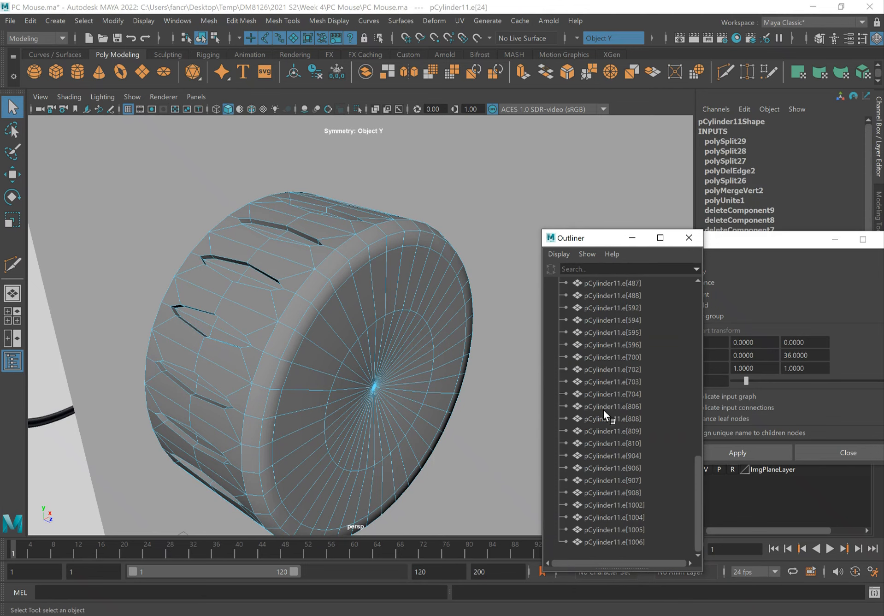
pyautogui.keyDown('shift'); pyautogui.click(633, 542); pyautogui.keyUp('shift')
# Step: Scale the selected tread edges radially outward so the ridges between the grooves bulge
pyautogui.keyDown('alt'); pyautogui.moveTo(302, 290); pyautogui.dragTo(298, 315); pyautogui.keyUp('alt')
pyautogui.press('r')
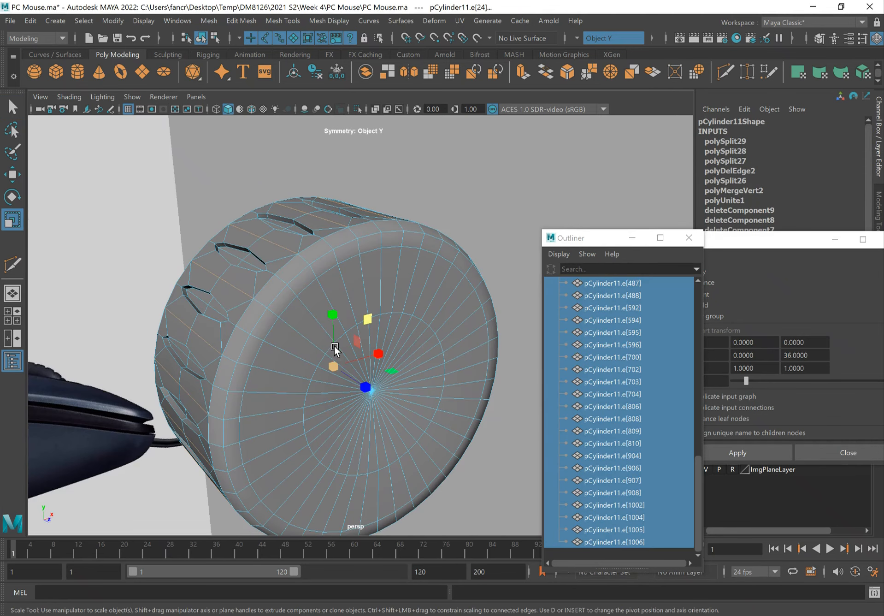
pyautogui.moveTo(371, 323); pyautogui.dragTo(367, 266)
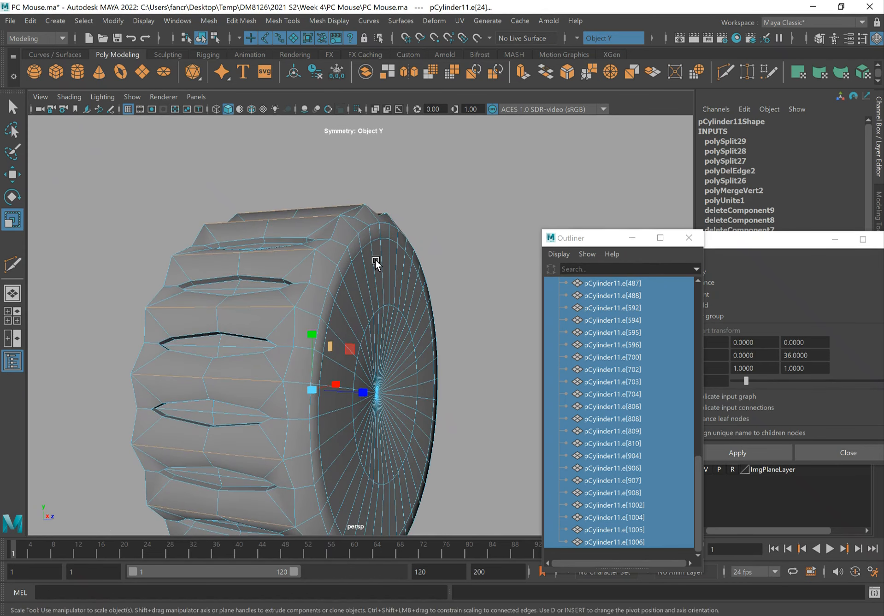
pyautogui.press('q')
pyautogui.keyDown('alt'); pyautogui.moveTo(329, 238); pyautogui.dragTo(281, 253); pyautogui.keyUp('alt')
# Step: In the top view, delete all faces of the scroll wheel's back half, behind its centre edge loop
pyautogui.press('space')
pyautogui.press('space')
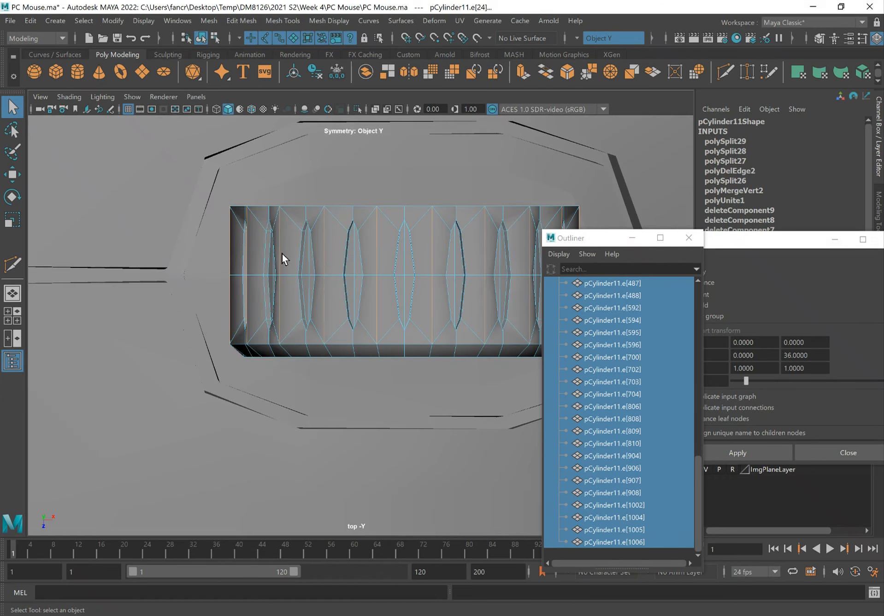
pyautogui.moveTo(356, 202); pyautogui.dragTo(357, 236, button='right')
pyautogui.keyDown('alt'); pyautogui.moveTo(382, 242); pyautogui.dragTo(267, 274, button='middle'); pyautogui.keyUp('alt')
pyautogui.moveTo(304, 268); pyautogui.dragTo(346, 280, button='right')
pyautogui.moveTo(390, 190); pyautogui.dragTo(422, 167, button='right')
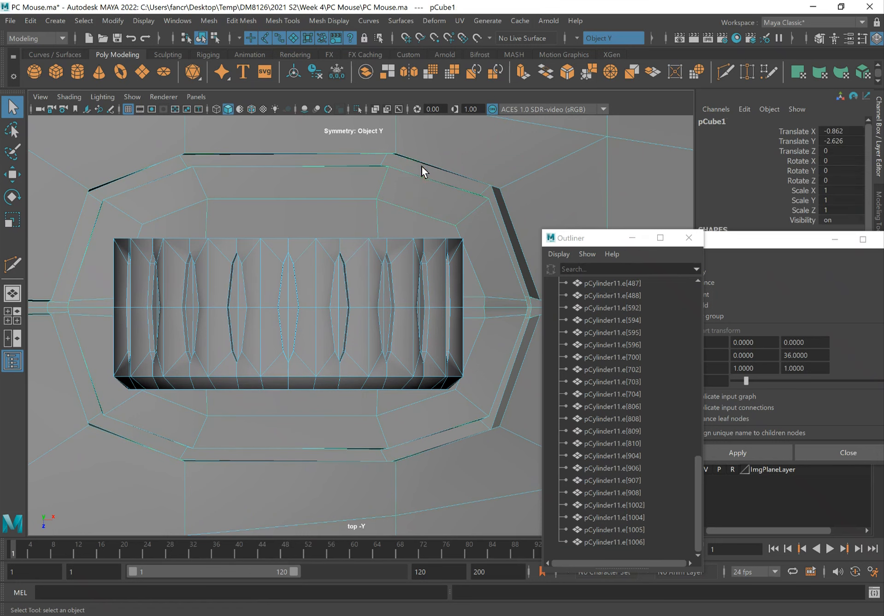
pyautogui.moveTo(334, 270); pyautogui.dragTo(378, 205, button='right')
pyautogui.click(374, 249)
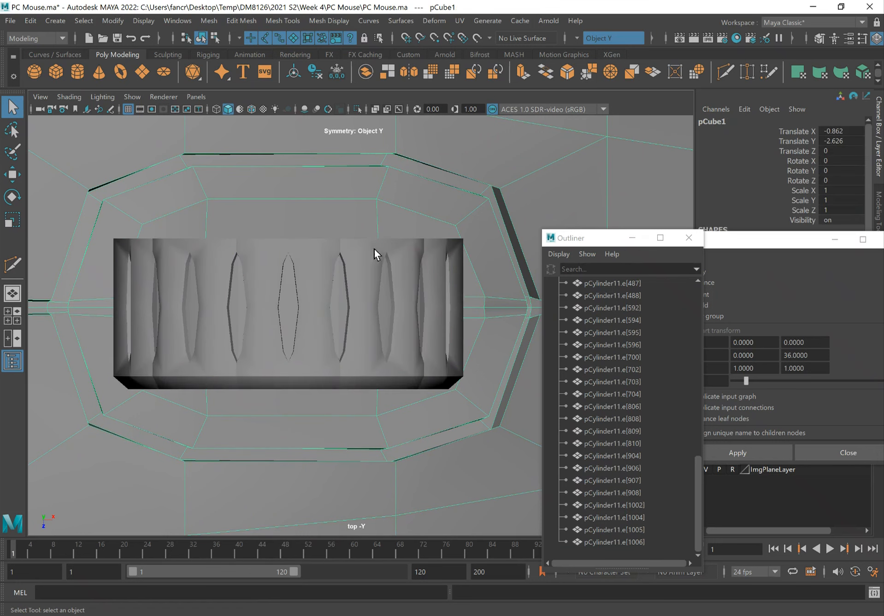
pyautogui.moveTo(370, 274); pyautogui.dragTo(366, 300, button='right')
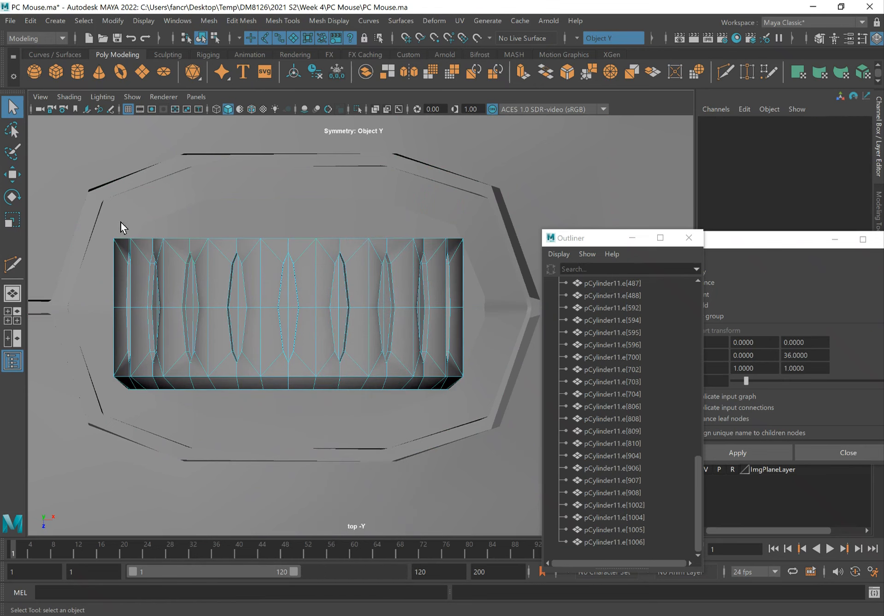
pyautogui.moveTo(476, 286); pyautogui.dragTo(479, 286)
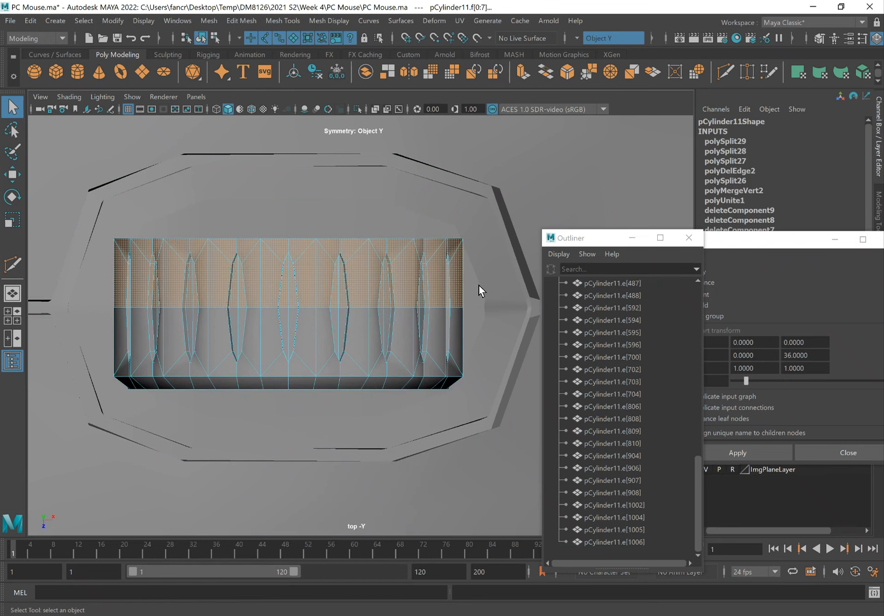
pyautogui.press('Delete')
# Step: Return the half wheel to object selection and close the Outliner and Duplicate Special Options windows
pyautogui.moveTo(327, 327); pyautogui.dragTo(385, 251, button='right')
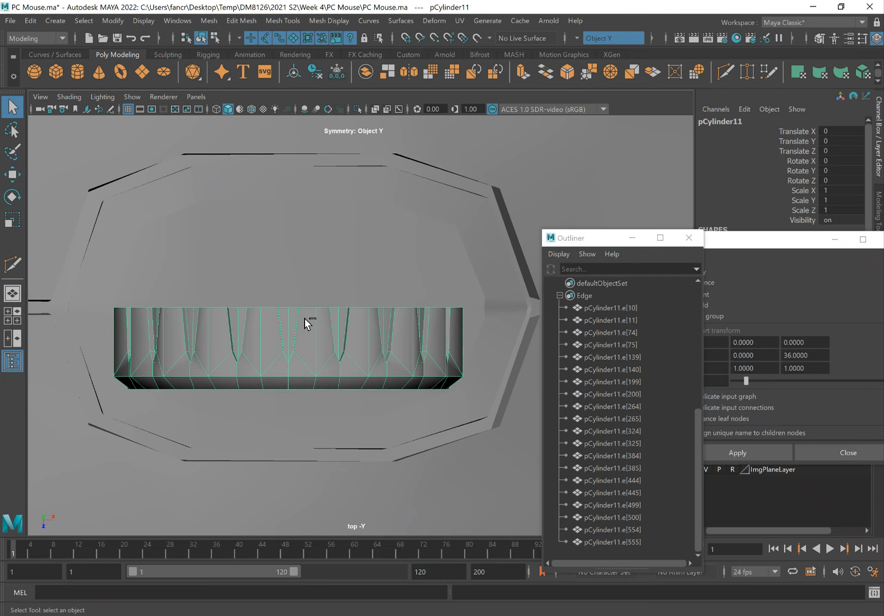
pyautogui.click(688, 238)
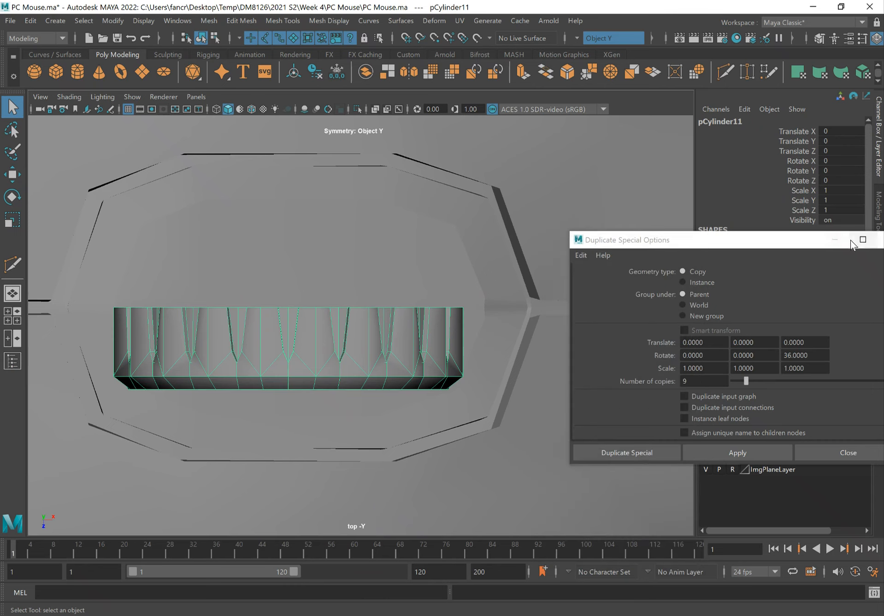
pyautogui.moveTo(763, 241); pyautogui.dragTo(643, 287)
pyautogui.click(769, 286)
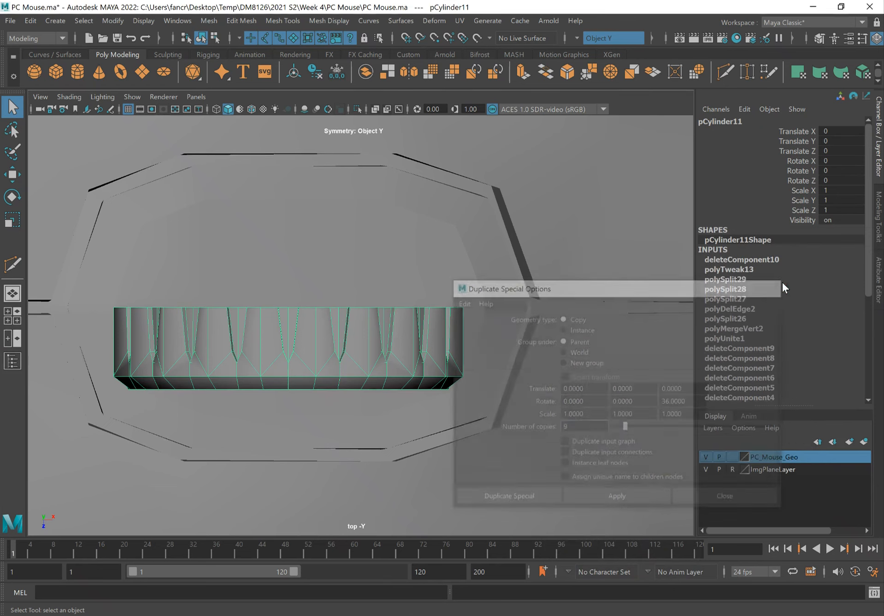
# Step: Duplicate the half wheel and mirror the copy with a Scale Z of -1
pyautogui.hotkey('ctrl', 'd')
pyautogui.press('w')
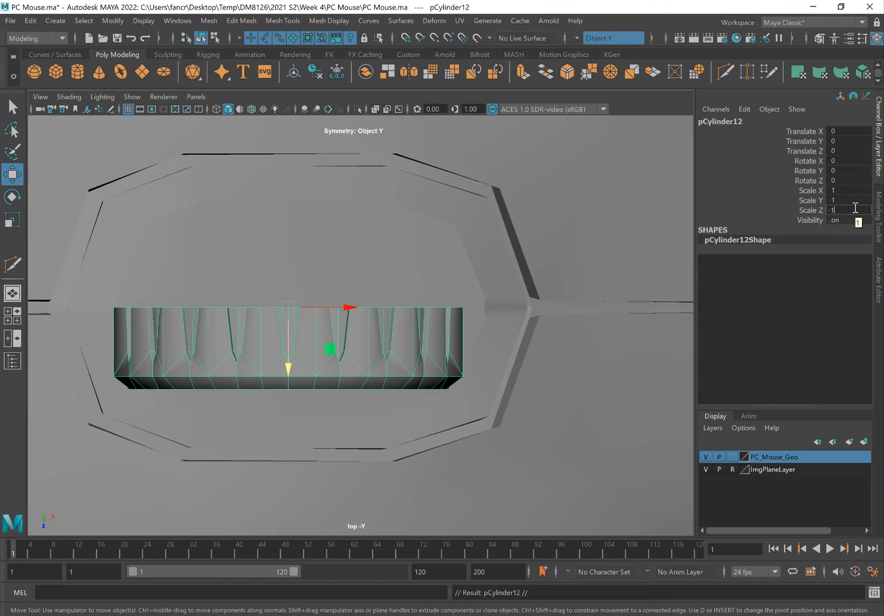
pyautogui.click(855, 207)
pyautogui.write('-1')
pyautogui.press('Return')
pyautogui.press('q')
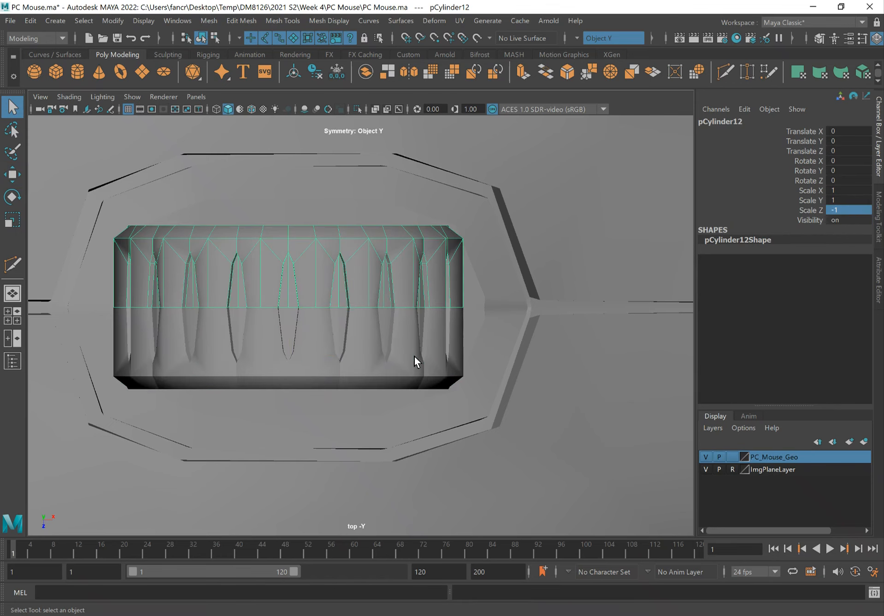
# Step: Combine the two wheel halves and merge the vertices along their centre seam
pyautogui.keyDown('shift'); pyautogui.click(367, 353); pyautogui.keyUp('shift')
pyautogui.keyDown('shift'); pyautogui.moveTo(341, 320); pyautogui.dragTo(327, 543, button='right'); pyautogui.keyUp('shift')
pyautogui.moveTo(330, 300); pyautogui.dragTo(265, 272, button='right')
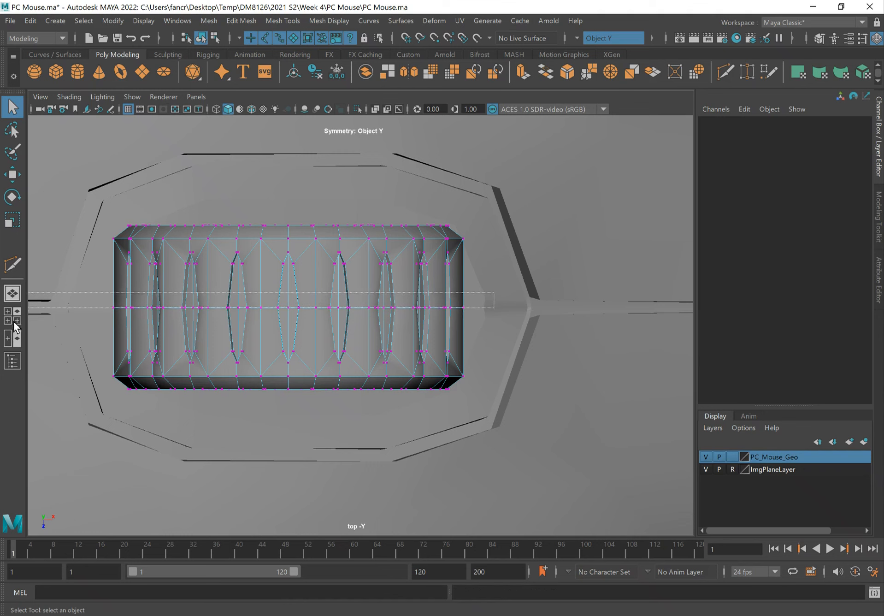
pyautogui.moveTo(10, 321); pyautogui.dragTo(11, 322)
pyautogui.keyDown('shift'); pyautogui.moveTo(225, 316); pyautogui.dragTo(272, 239, button='right'); pyautogui.keyUp('shift')
pyautogui.moveTo(365, 268); pyautogui.dragTo(393, 247, button='right')
# Step: Move the scroll wheel down into the mouse body's wheel opening, to a Translate Y of about -10.9
pyautogui.press('space')
pyautogui.moveTo(393, 241); pyautogui.dragTo(466, 301)
pyautogui.keyDown('alt'); pyautogui.moveTo(466, 300); pyautogui.dragTo(305, 312, button='right'); pyautogui.keyUp('alt')
pyautogui.keyDown('alt'); pyautogui.moveTo(305, 312); pyautogui.dragTo(328, 347); pyautogui.keyUp('alt')
pyautogui.keyDown('alt'); pyautogui.moveTo(382, 354); pyautogui.dragTo(307, 395); pyautogui.keyUp('alt')
pyautogui.press('w')
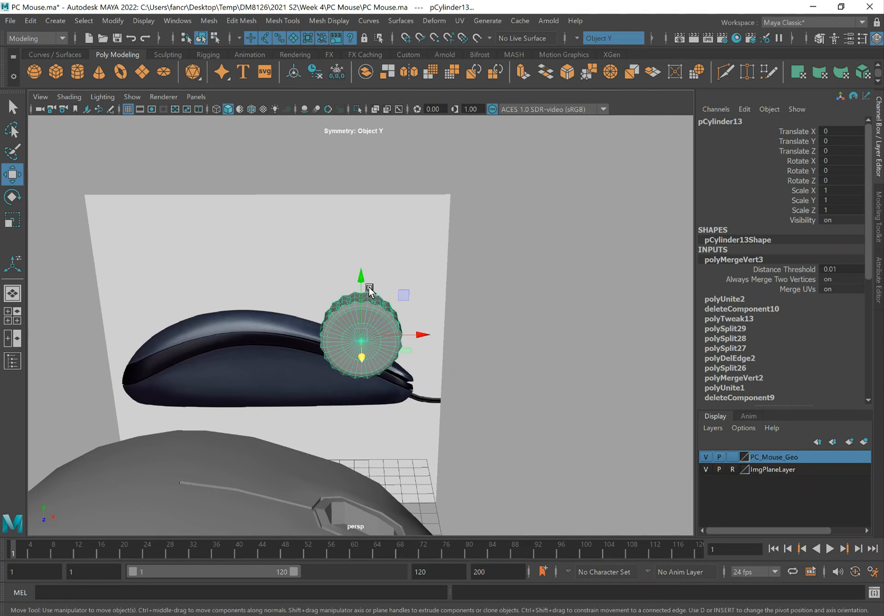
pyautogui.moveTo(366, 293); pyautogui.dragTo(375, 495)
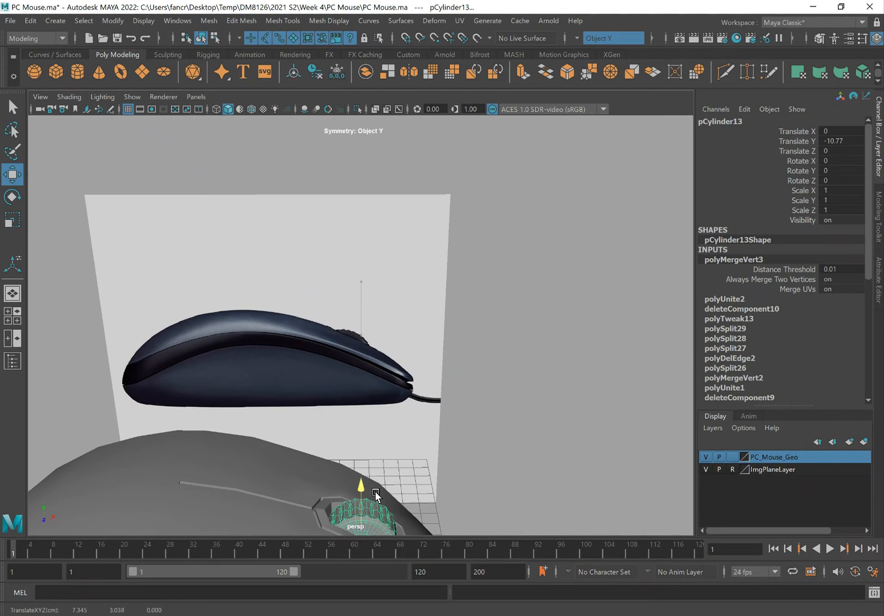
# Step: In the front wireframe view, align the wheel with the reference at about -0.36 in X and -11.18 in Y, and restore shaded perspective
pyautogui.press('f')
pyautogui.moveTo(402, 334)
pyautogui.keyDown('alt'); pyautogui.mouseDown()
pyautogui.moveTo(365, 331)
pyautogui.moveTo(361, 369)
pyautogui.moveTo(365, 357)
pyautogui.moveTo(336, 347)
pyautogui.moveTo(411, 321)
pyautogui.moveTo(405, 319)
pyautogui.moveTo(396, 347)
pyautogui.moveTo(408, 346)
pyautogui.mouseUp(); pyautogui.keyUp('alt')
pyautogui.press('space')
pyautogui.press('4')
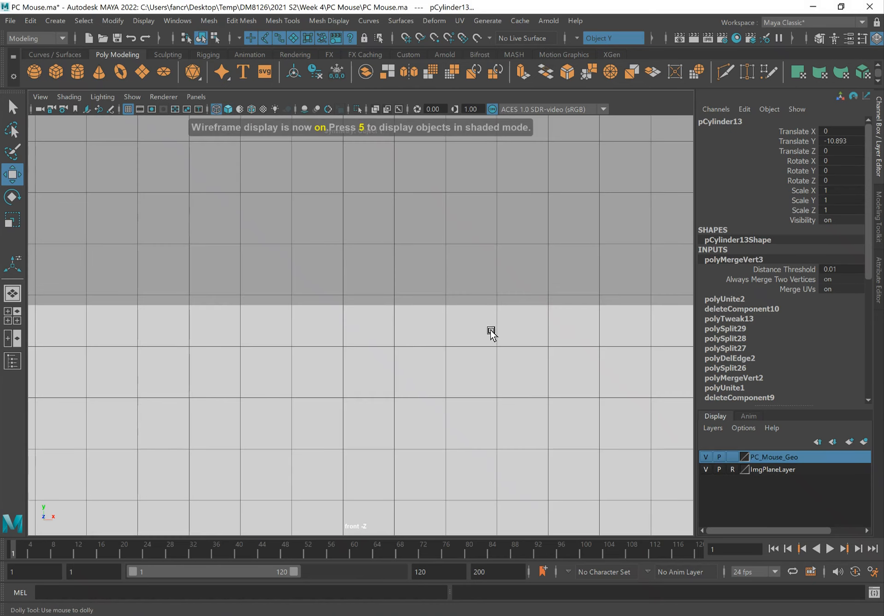
pyautogui.scroll(-5, 492, 331)
pyautogui.press('f')
pyautogui.scroll(-5, 355, 369)
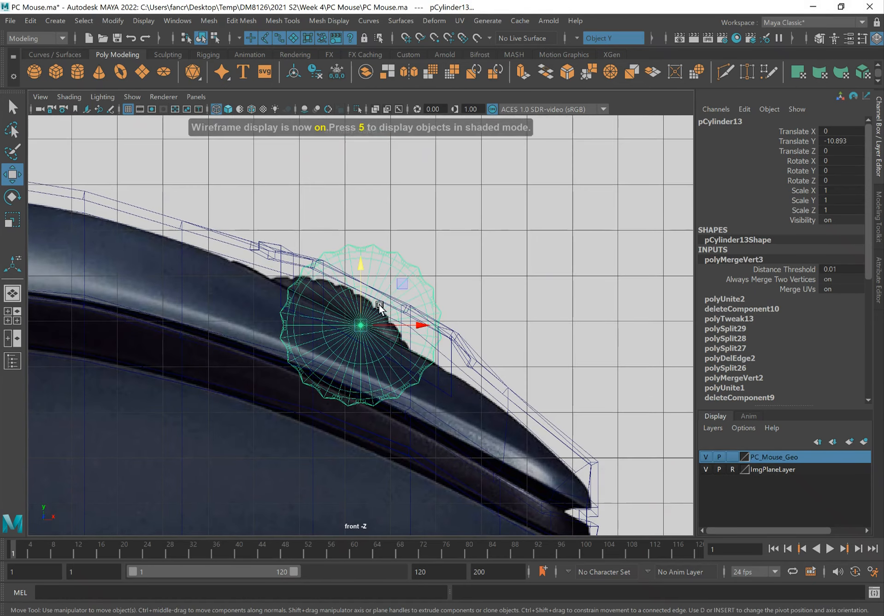
pyautogui.moveTo(404, 286); pyautogui.dragTo(386, 299, button='middle')
pyautogui.press('space')
pyautogui.moveTo(386, 299); pyautogui.dragTo(361, 276)
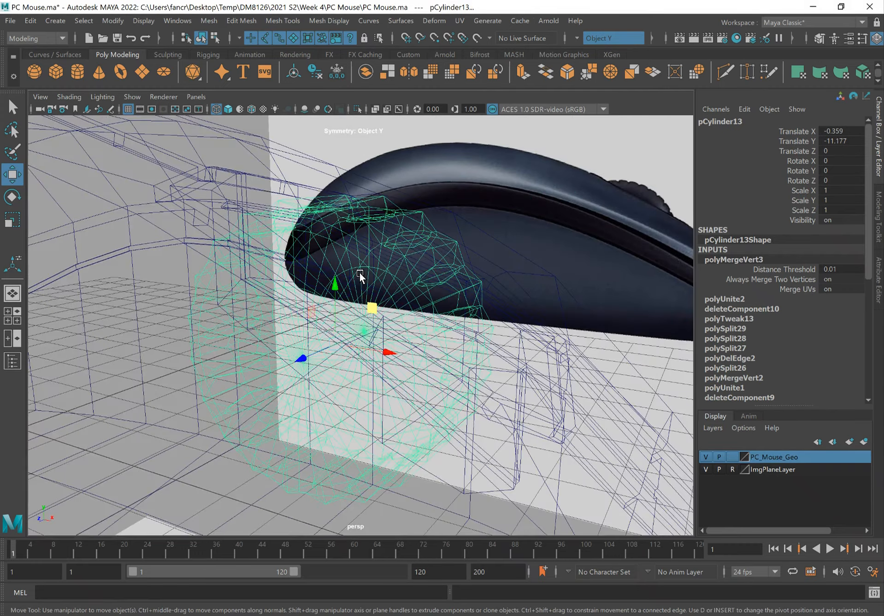
pyautogui.press('5')
# Step: Select the mouse body and switch it to face selection
pyautogui.moveTo(473, 288)
pyautogui.keyDown('alt'); pyautogui.mouseDown(button='right')
pyautogui.moveTo(179, 229)
pyautogui.moveTo(340, 336)
pyautogui.mouseUp(button='right'); pyautogui.keyUp('alt')
pyautogui.press('q')
pyautogui.keyDown('alt'); pyautogui.moveTo(340, 336); pyautogui.dragTo(440, 380); pyautogui.keyUp('alt')
pyautogui.click(473, 388)
pyautogui.scroll(4, 440, 381)
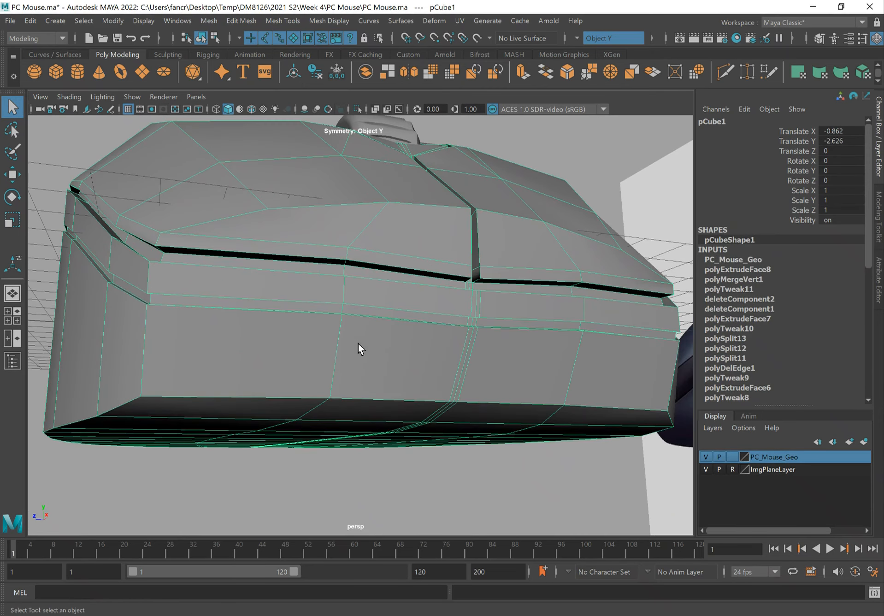
pyautogui.moveTo(422, 274); pyautogui.dragTo(428, 309, button='right')
pyautogui.keyDown('alt'); pyautogui.moveTo(496, 368); pyautogui.dragTo(698, 348); pyautogui.keyUp('alt')
pyautogui.scroll(-4, 555, 379)
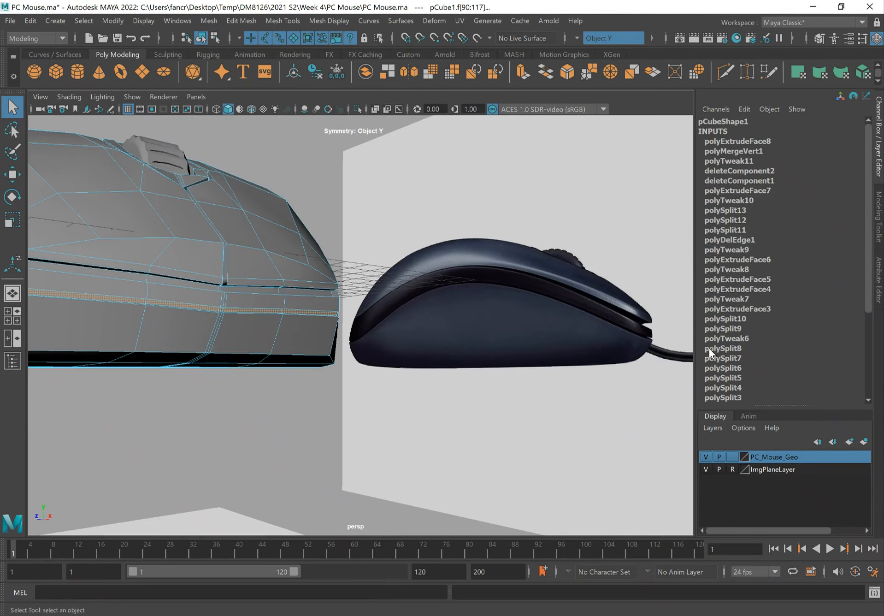
# Step: Select the two large side faces below the button seam together with the narrow strips between them
pyautogui.keyDown('alt'); pyautogui.moveTo(235, 353); pyautogui.dragTo(174, 335); pyautogui.keyUp('alt')
pyautogui.scroll(3, 194, 337)
pyautogui.keyDown('alt'); pyautogui.moveTo(193, 340); pyautogui.dragTo(445, 341, button='middle'); pyautogui.keyUp('alt')
pyautogui.scroll(-1, 374, 346)
pyautogui.keyDown('alt'); pyautogui.moveTo(375, 347); pyautogui.dragTo(187, 341); pyautogui.keyUp('alt')
pyautogui.scroll(3, 194, 343)
pyautogui.keyDown('alt'); pyautogui.moveTo(216, 346); pyautogui.dragTo(311, 277, button='middle'); pyautogui.keyUp('alt')
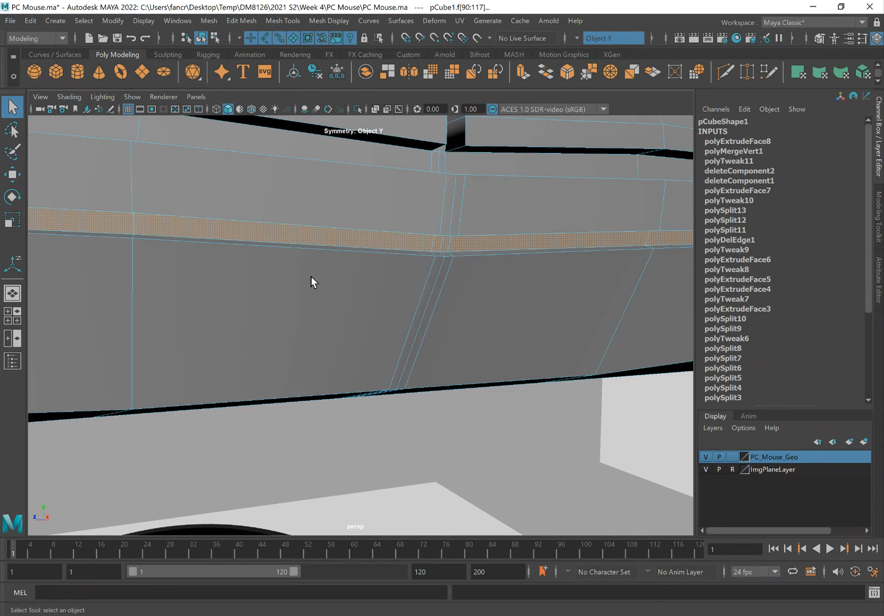
pyautogui.keyDown('alt'); pyautogui.moveTo(269, 297); pyautogui.dragTo(258, 289, button='right'); pyautogui.keyUp('alt')
pyautogui.keyDown('alt'); pyautogui.moveTo(259, 289); pyautogui.dragTo(256, 288); pyautogui.keyUp('alt')
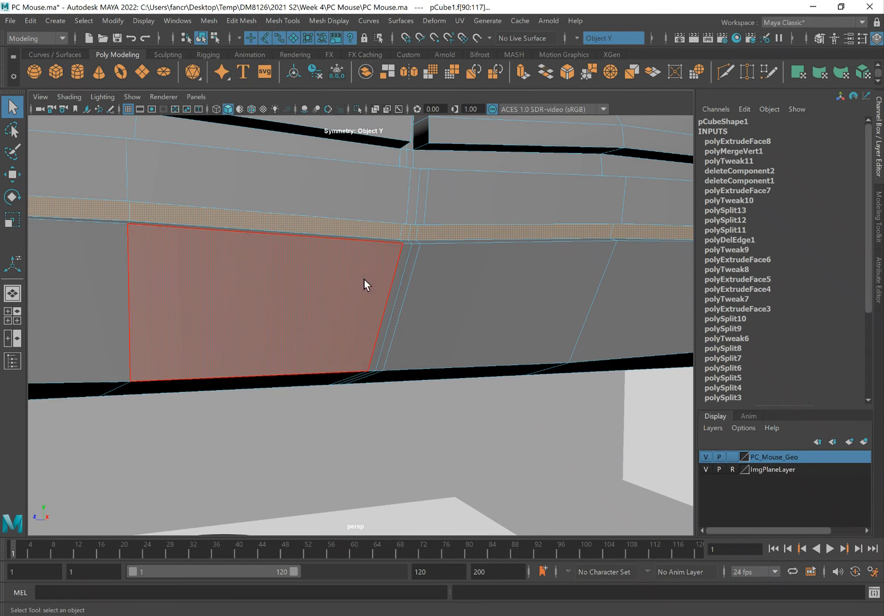
pyautogui.click(362, 258)
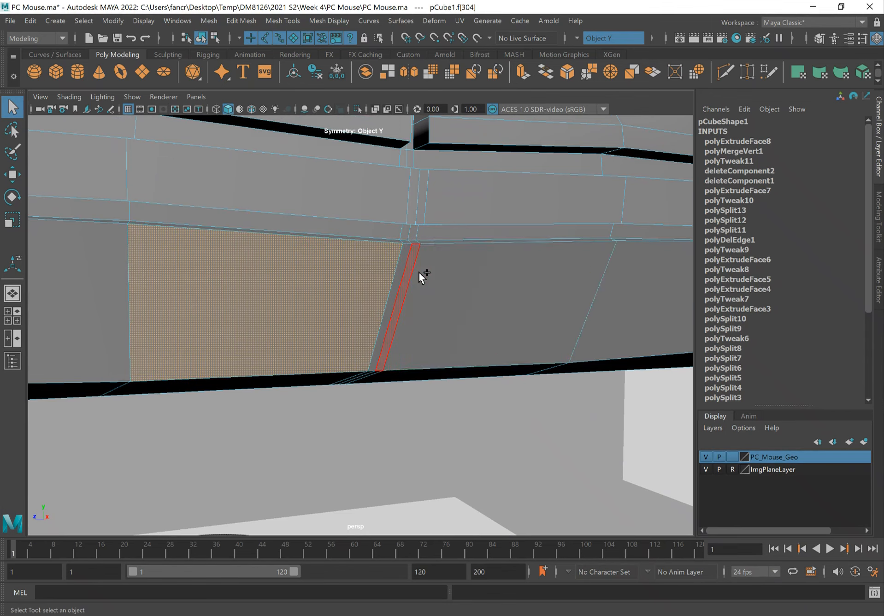
pyautogui.keyDown('shift'); pyautogui.click(436, 272); pyautogui.keyUp('shift')
pyautogui.keyDown('alt'); pyautogui.moveTo(394, 273); pyautogui.dragTo(439, 277); pyautogui.keyUp('alt')
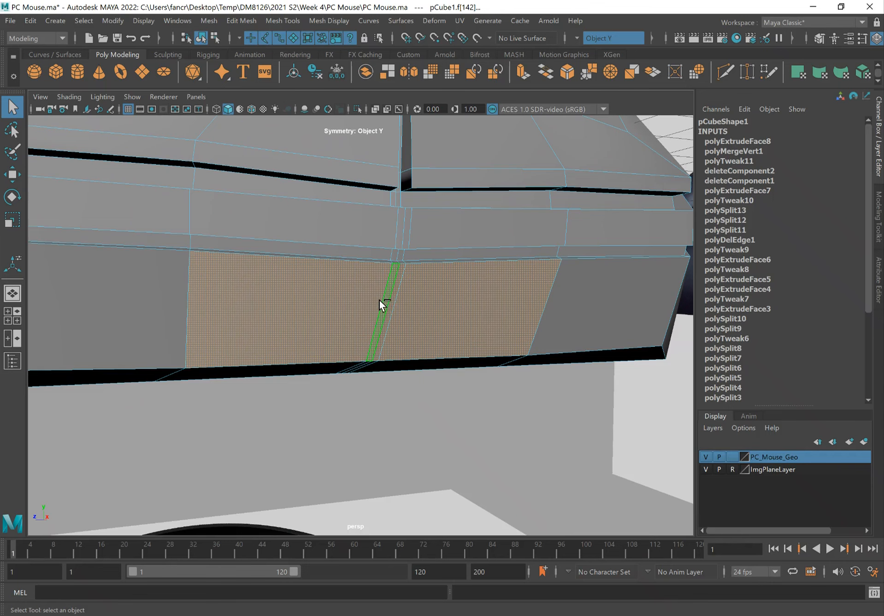
# Step: Extrude the selected side faces with an offset of 0.6 and scale the inset narrower along the body's length
pyautogui.hotkey('ctrl', 'e')
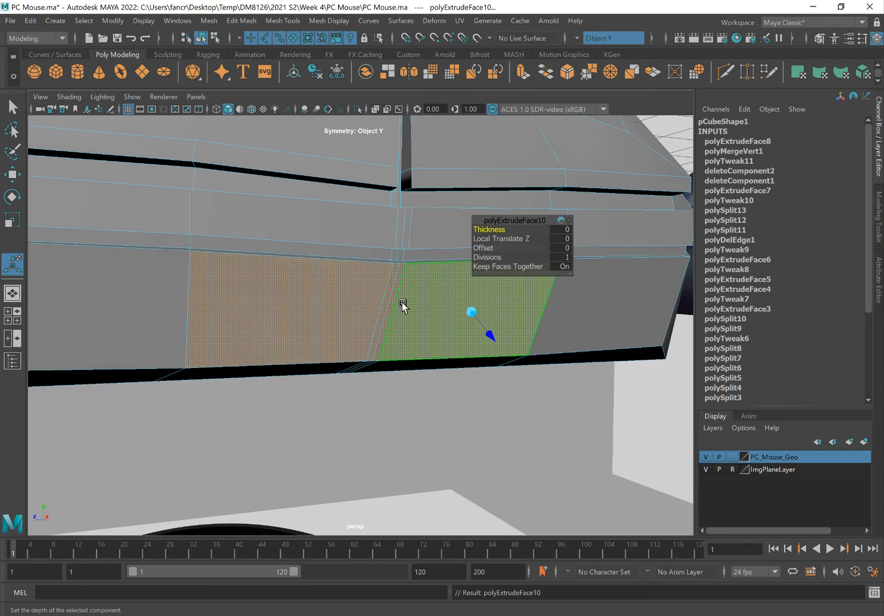
pyautogui.moveTo(482, 247); pyautogui.dragTo(494, 245)
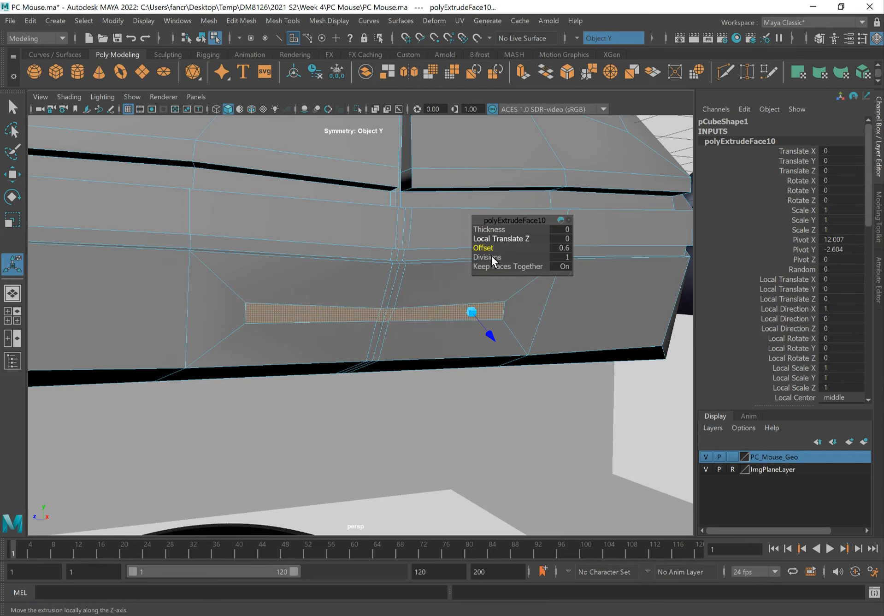
pyautogui.keyDown('alt'); pyautogui.moveTo(395, 316); pyautogui.dragTo(371, 300, button='middle'); pyautogui.keyUp('alt')
pyautogui.press('r')
pyautogui.moveTo(302, 297); pyautogui.dragTo(341, 300)
pyautogui.scroll(5, 351, 318)
pyautogui.press('q')
# Step: Select the two outer vertical edges of the inset's central strip and scale them apart
pyautogui.moveTo(355, 249); pyautogui.dragTo(357, 217, button='right')
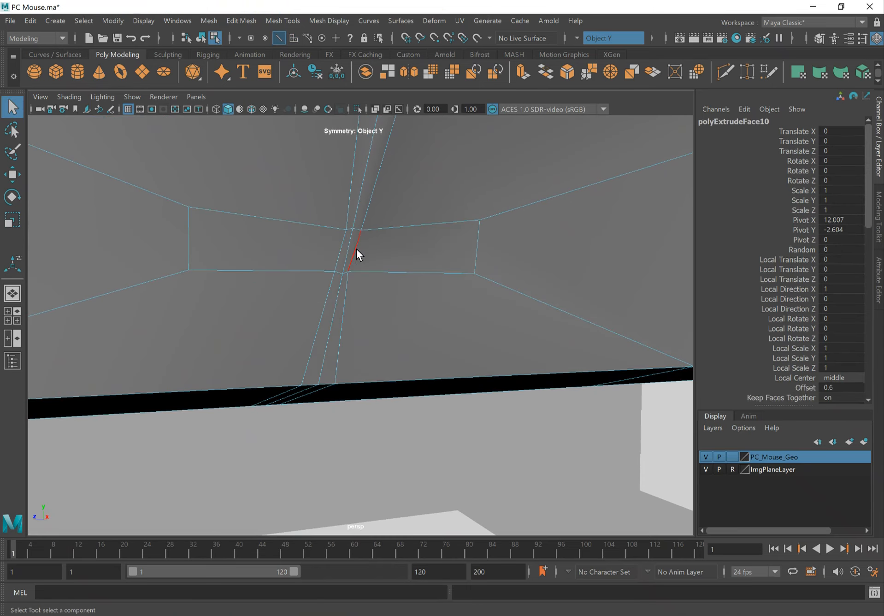
pyautogui.click(355, 249)
pyautogui.press('w')
pyautogui.press('q')
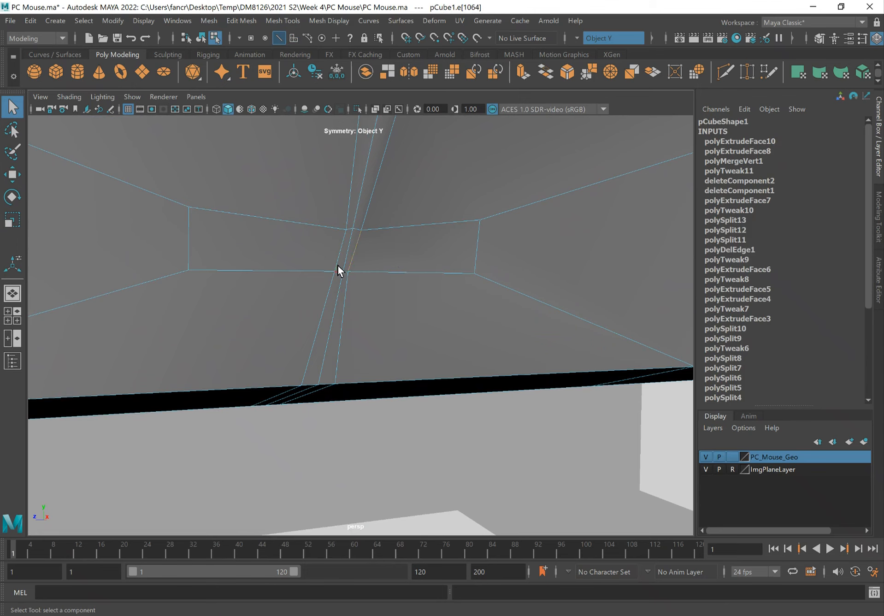
pyautogui.keyDown('shift'); pyautogui.click(290, 271); pyautogui.keyUp('shift')
pyautogui.press('r')
pyautogui.moveTo(302, 251); pyautogui.dragTo(154, 245)
pyautogui.press('q')
# Step: Scale the inset's two end edges inward, closer to the central strip
pyautogui.press('r')
pyautogui.moveTo(290, 243); pyautogui.dragTo(325, 256)
pyautogui.press('q')
# Step: Move the inset's middle top edges up and its middle bottom edges down to round its outline into an octagon
pyautogui.click(357, 218)
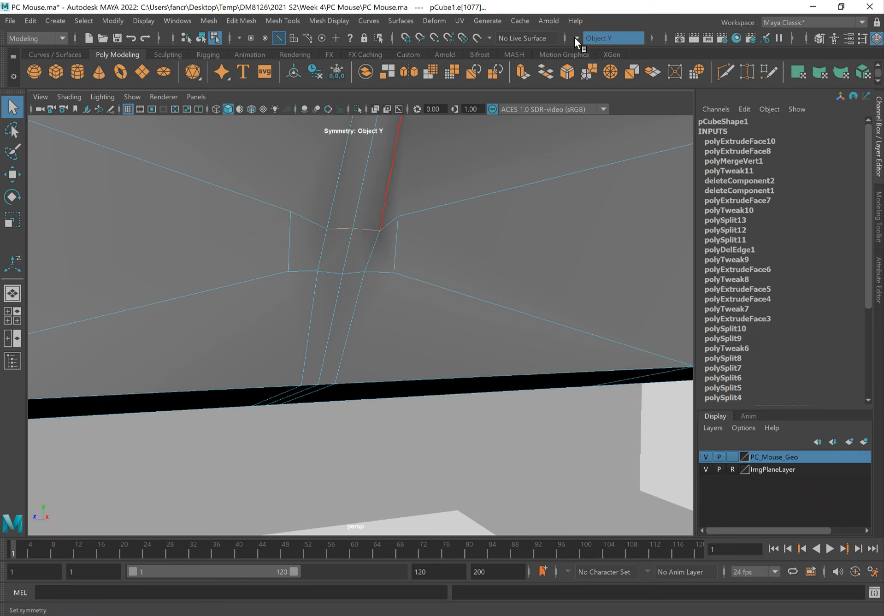
pyautogui.press('w')
pyautogui.moveTo(357, 174); pyautogui.dragTo(364, 143)
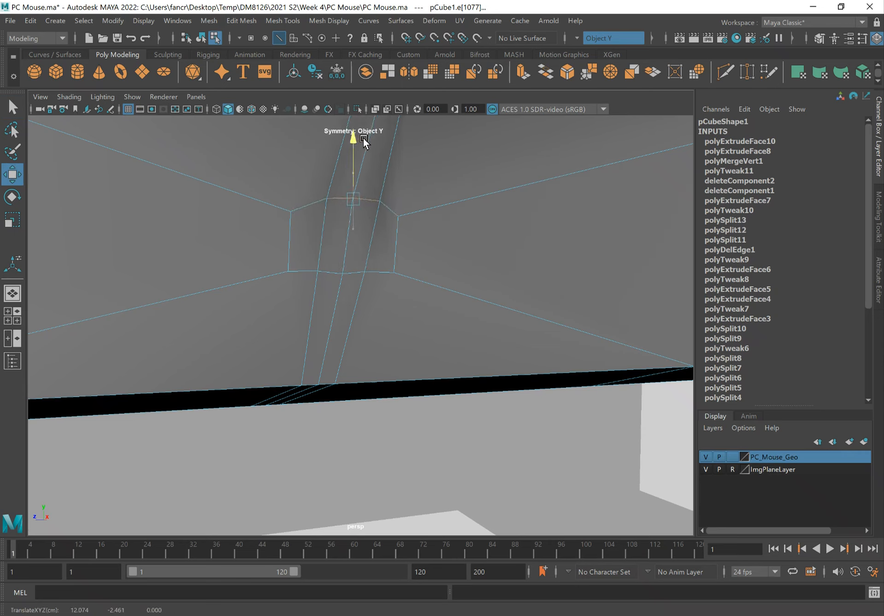
pyautogui.press('q')
pyautogui.click(353, 274)
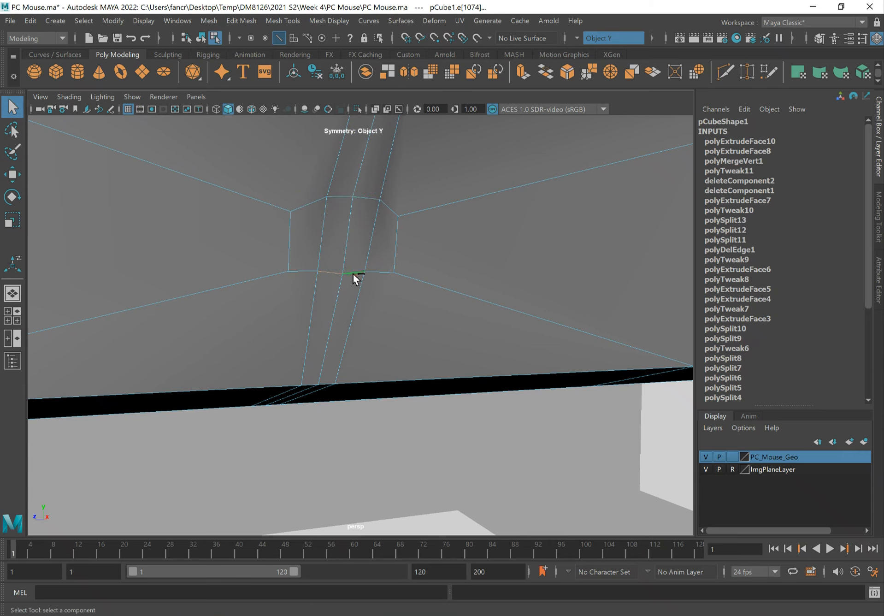
pyautogui.press('w')
pyautogui.moveTo(339, 211); pyautogui.dragTo(340, 229)
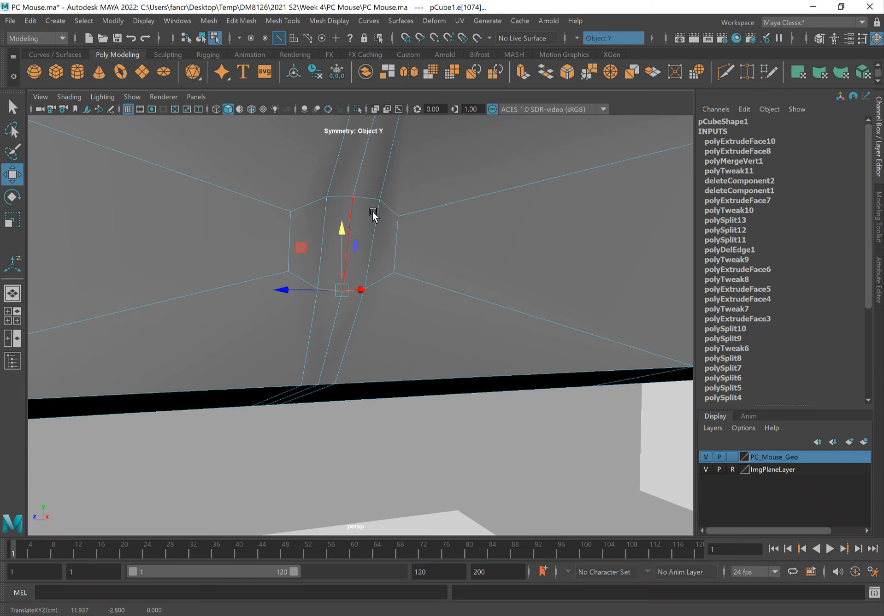
pyautogui.press('q')
# Step: Extrude all faces of the octagonal inset and scale the new faces slightly inward
pyautogui.keyDown('alt'); pyautogui.moveTo(426, 227); pyautogui.dragTo(341, 211); pyautogui.keyUp('alt')
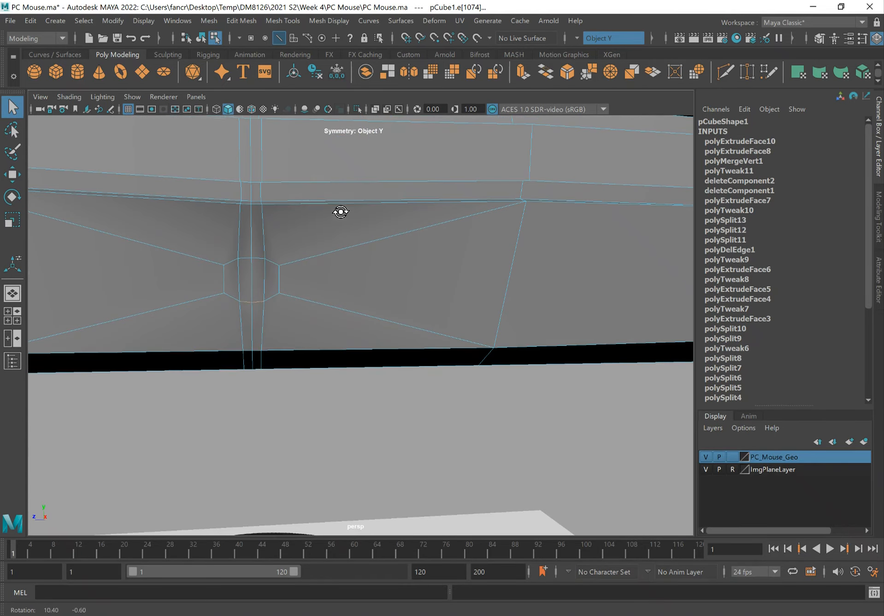
pyautogui.moveTo(251, 235); pyautogui.dragTo(243, 275, button='right')
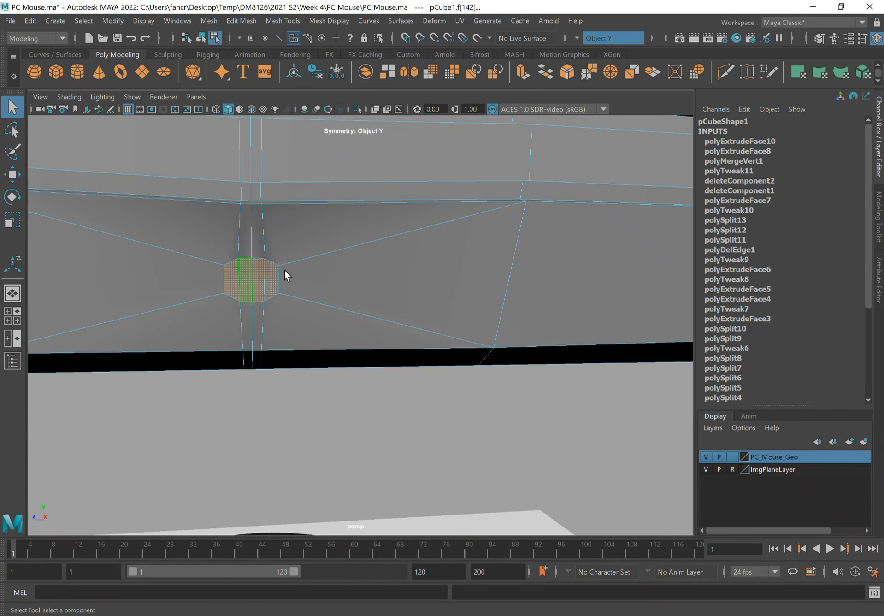
pyautogui.hotkey('ctrl', 'e')
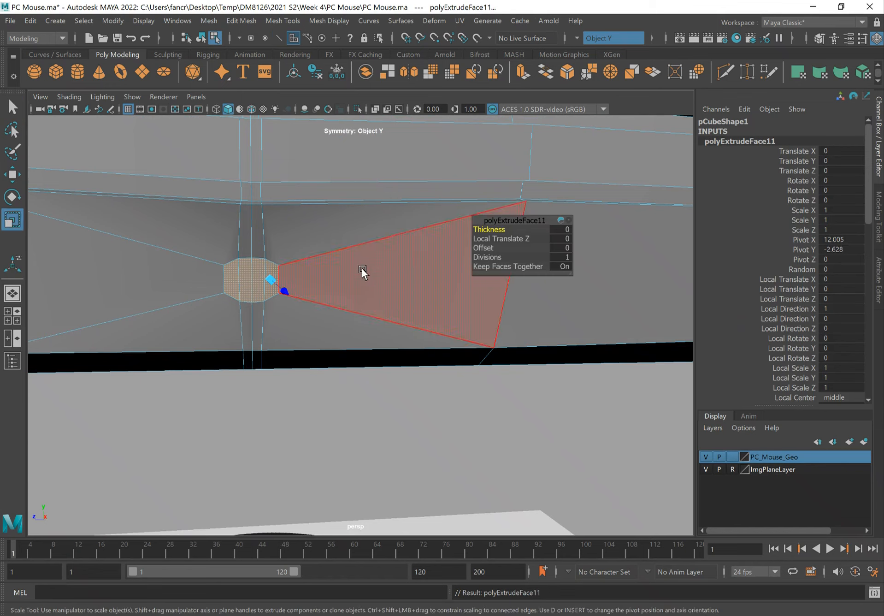
pyautogui.press('r')
pyautogui.keyDown('alt'); pyautogui.moveTo(266, 256); pyautogui.dragTo(346, 273); pyautogui.keyUp('alt')
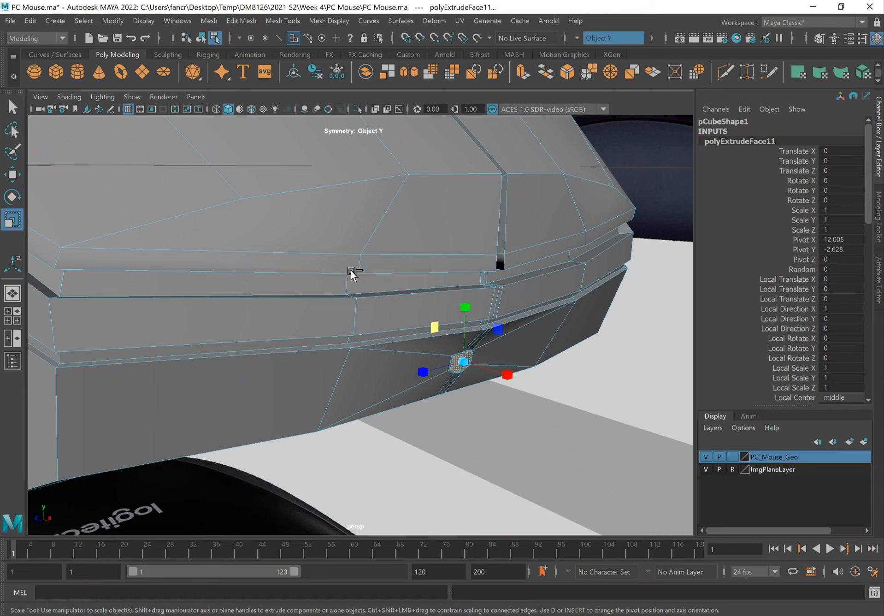
# Step: Extrude the inset faces again and pull them outward along X to form a long cable stub at the mouse's front
pyautogui.hotkey('ctrl', 'e')
pyautogui.press('w')
pyautogui.moveTo(507, 376); pyautogui.dragTo(711, 477)
pyautogui.keyDown('alt'); pyautogui.moveTo(512, 341); pyautogui.dragTo(452, 318, button='right'); pyautogui.keyUp('alt')
pyautogui.moveTo(451, 317)
pyautogui.keyDown('alt'); pyautogui.mouseDown()
pyautogui.moveTo(487, 331)
pyautogui.moveTo(466, 329)
pyautogui.mouseUp(); pyautogui.keyUp('alt')
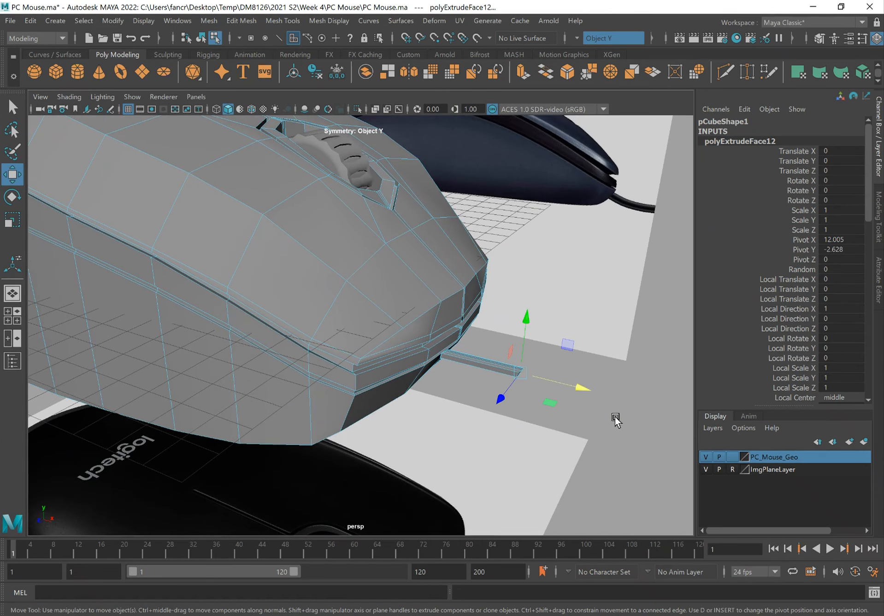
pyautogui.moveTo(659, 408); pyautogui.dragTo(659, 407)
pyautogui.hotkey('ctrl', 'z')
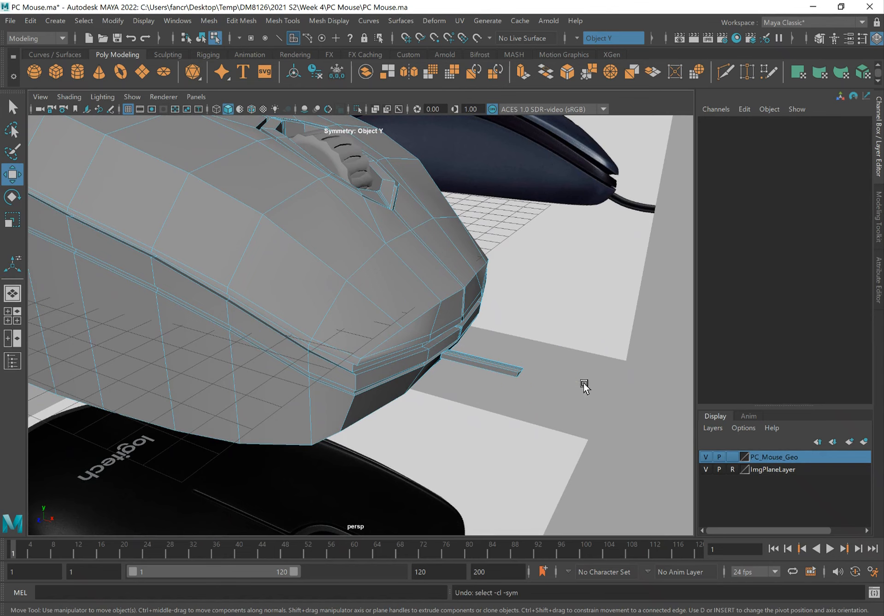
pyautogui.moveTo(579, 388); pyautogui.dragTo(609, 401)
pyautogui.keyDown('alt'); pyautogui.moveTo(500, 373); pyautogui.dragTo(489, 353); pyautogui.keyUp('alt')
pyautogui.keyDown('alt'); pyautogui.moveTo(490, 353); pyautogui.dragTo(567, 371, button='right'); pyautogui.keyUp('alt')
pyautogui.keyDown('alt'); pyautogui.moveTo(567, 367); pyautogui.dragTo(426, 326, button='middle'); pyautogui.keyUp('alt')
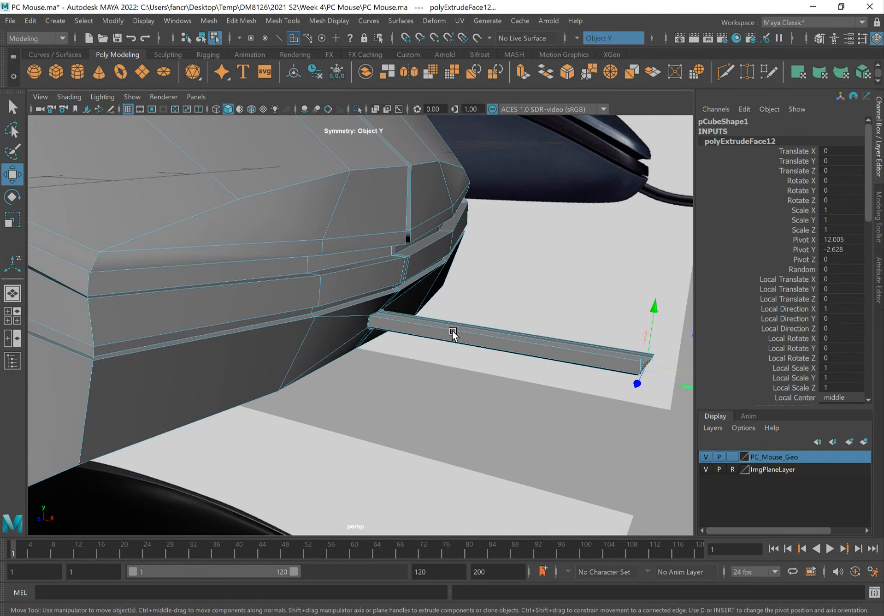
# Step: Set the Insert Edge Loop tool to 4 multiple edge loops and insert them along the cable stub's length
pyautogui.press('q')
pyautogui.moveTo(457, 328); pyautogui.dragTo(496, 254, button='right')
pyautogui.keyDown('alt'); pyautogui.moveTo(390, 339); pyautogui.dragTo(498, 335, button='right'); pyautogui.keyUp('alt')
pyautogui.keyDown('alt'); pyautogui.moveTo(543, 328); pyautogui.dragTo(505, 336, button='middle'); pyautogui.keyUp('alt')
pyautogui.keyDown('shift'); pyautogui.moveTo(505, 336); pyautogui.dragTo(431, 300, button='right'); pyautogui.keyUp('shift')
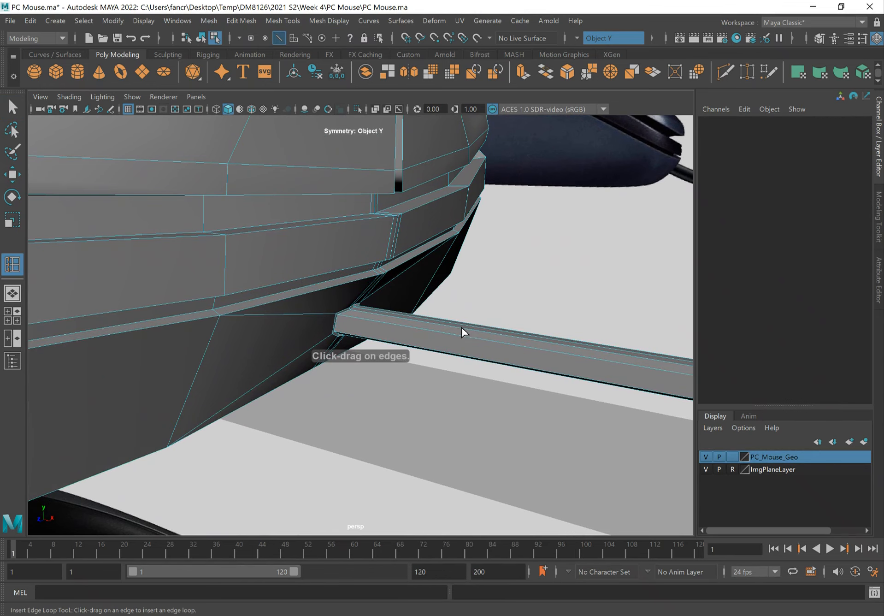
pyautogui.press('q')
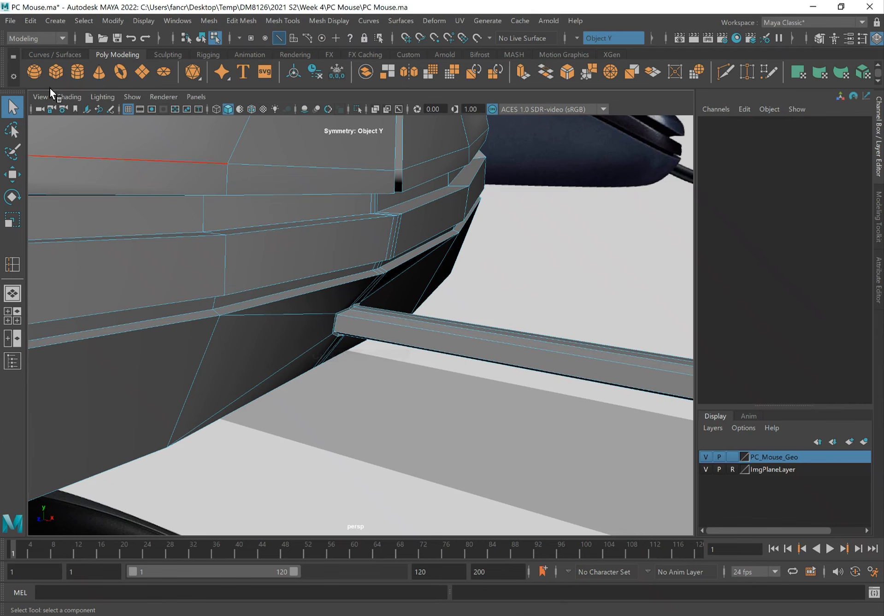
pyautogui.moveTo(471, 273); pyautogui.dragTo(531, 245, button='right')
pyautogui.keyDown('shift'); pyautogui.moveTo(499, 336); pyautogui.dragTo(467, 306, button='right'); pyautogui.keyUp('shift')
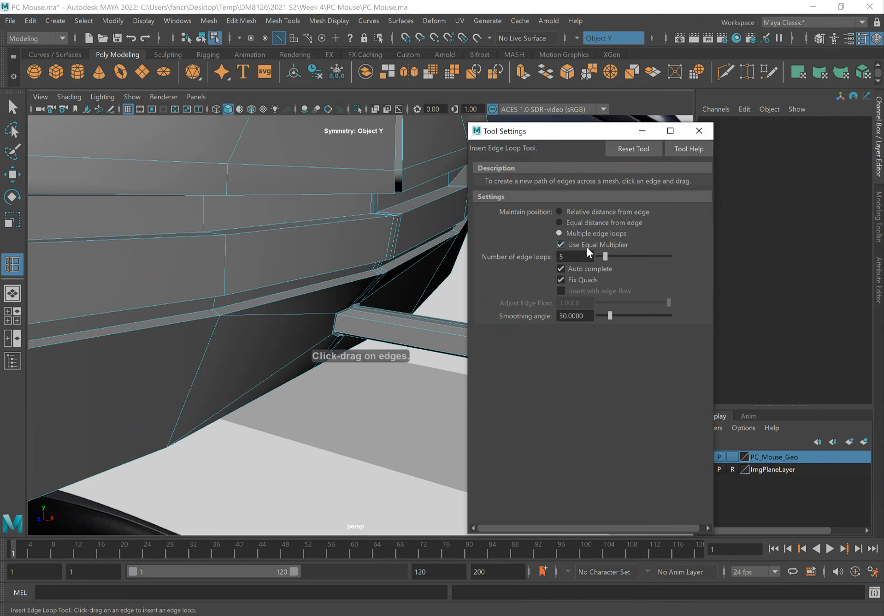
pyautogui.keyDown('alt'); pyautogui.moveTo(399, 288); pyautogui.dragTo(225, 262, button='middle'); pyautogui.keyUp('alt')
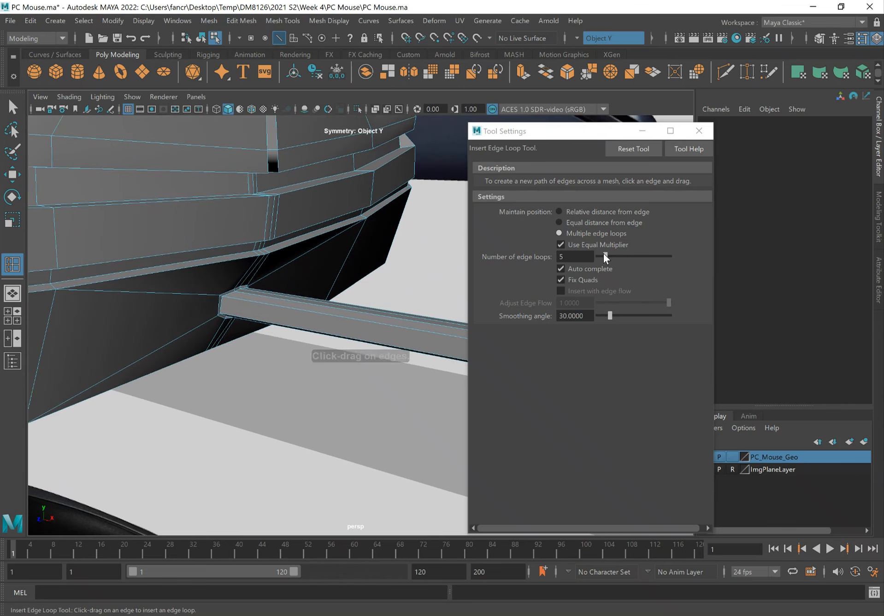
pyautogui.doubleClick(576, 255)
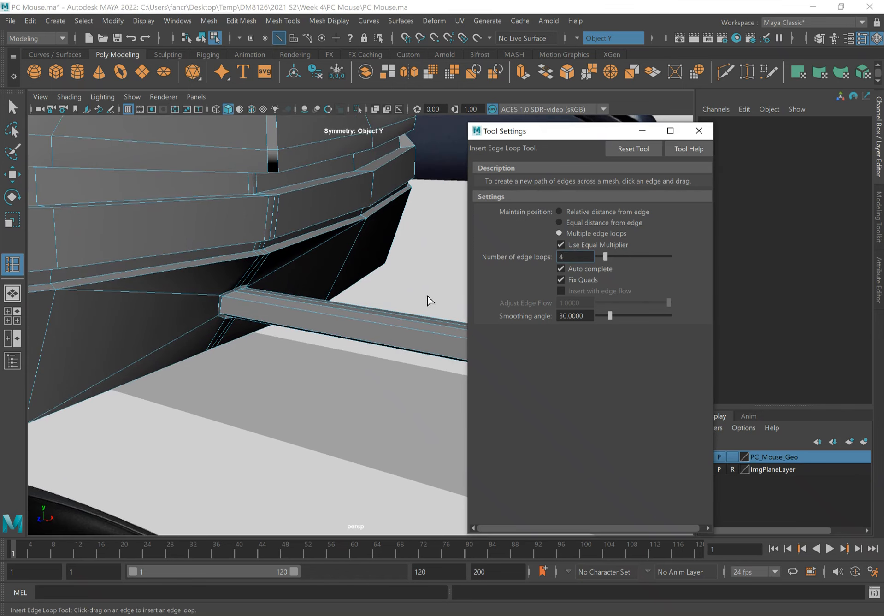
pyautogui.keyDown('alt'); pyautogui.moveTo(381, 304); pyautogui.dragTo(306, 346, button='middle'); pyautogui.keyUp('alt')
pyautogui.click(320, 332)
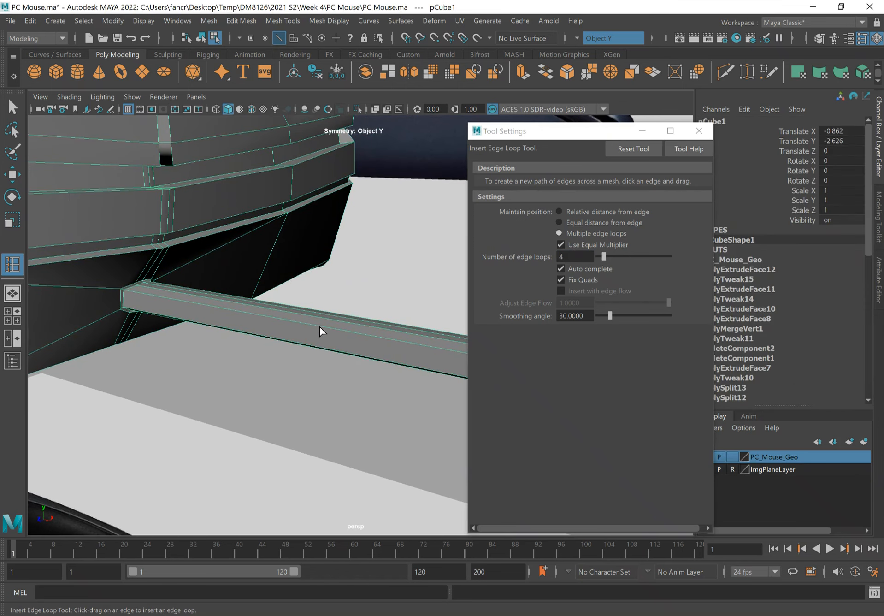
pyautogui.click(328, 322)
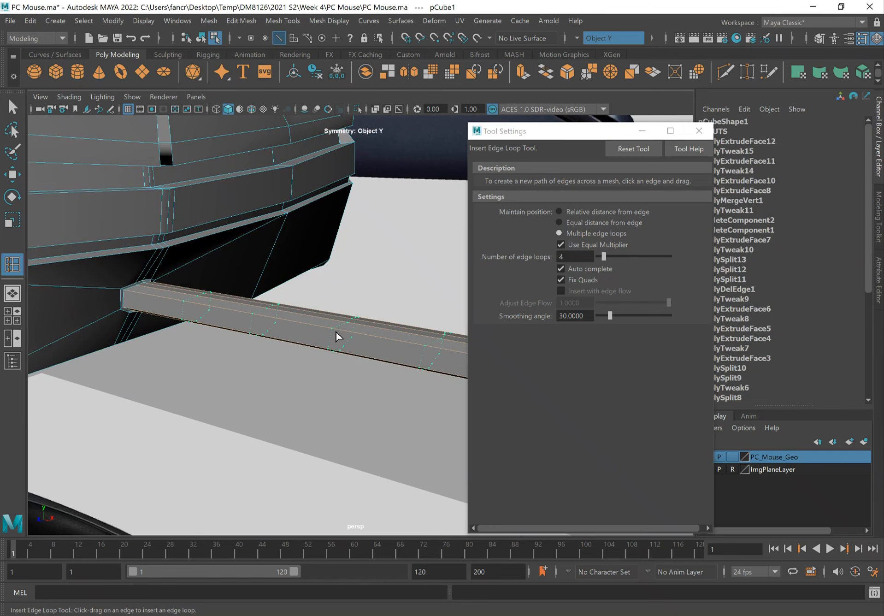
# Step: Select the vertex rows of the three outer edge loops on the cable, leaving out its end
pyautogui.press('q')
pyautogui.keyDown('alt'); pyautogui.moveTo(380, 351); pyautogui.dragTo(226, 314); pyautogui.keyUp('alt')
pyautogui.moveTo(191, 229); pyautogui.dragTo(136, 224, button='right')
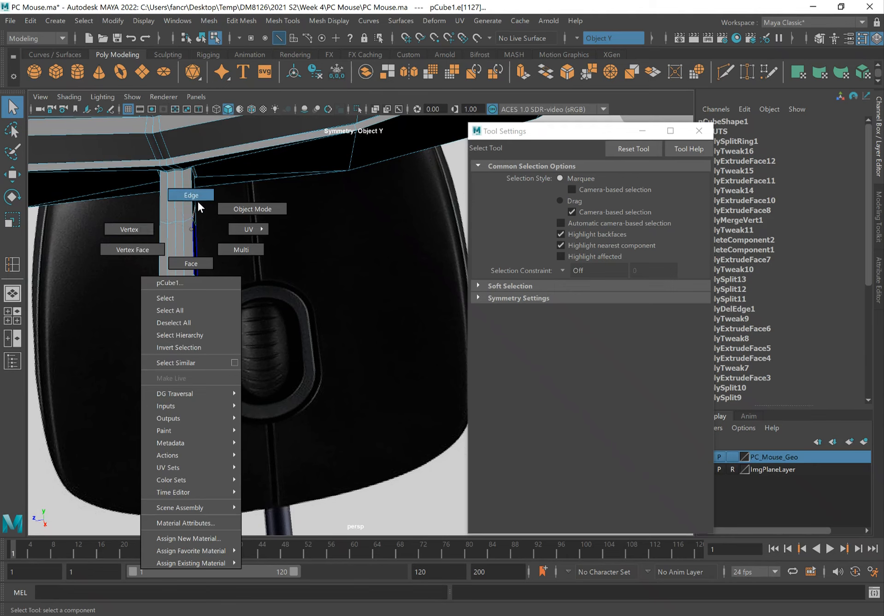
pyautogui.moveTo(194, 202); pyautogui.dragTo(141, 227, button='right')
pyautogui.moveTo(151, 365); pyautogui.dragTo(125, 447)
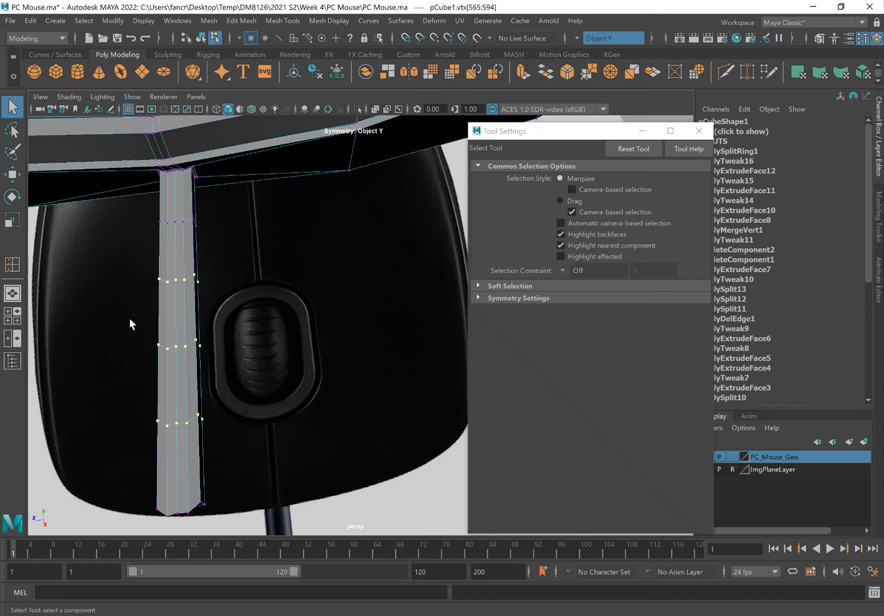
# Step: Try to lower the selected cable vertices along Y with object symmetry still on
pyautogui.press('f')
pyautogui.keyDown('alt'); pyautogui.moveTo(170, 271); pyautogui.dragTo(224, 245); pyautogui.keyUp('alt')
pyautogui.press('w')
pyautogui.moveTo(307, 245); pyautogui.dragTo(308, 270)
pyautogui.hotkey('ctrl', 'z')
pyautogui.hotkey('ctrl', 'z')
# Step: Turn symmetry off and try to lower the selected cable vertices
pyautogui.click(612, 38)
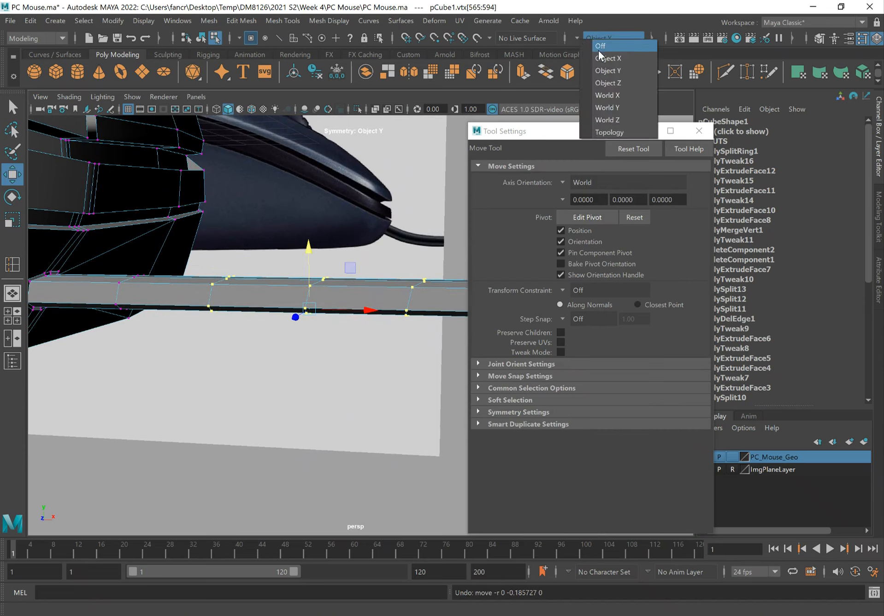
pyautogui.click(599, 50)
pyautogui.moveTo(318, 237); pyautogui.dragTo(252, 240)
pyautogui.hotkey('ctrl', 'z')
pyautogui.hotkey('ctrl', 'z')
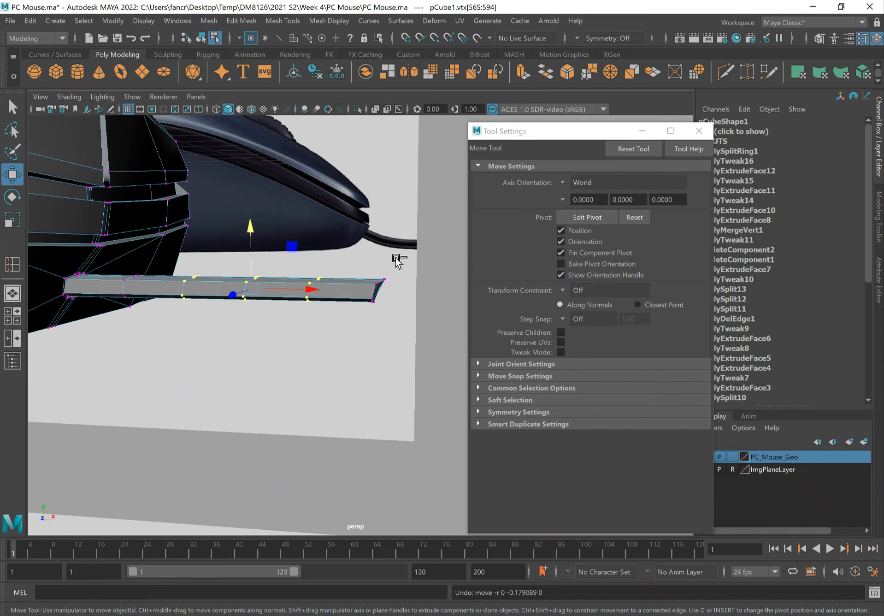
# Step: Bend the cable gently downward by lowering its outer vertex rows progressively, and adjust the row nearest the body
pyautogui.moveTo(162, 327); pyautogui.dragTo(196, 324, button='middle')
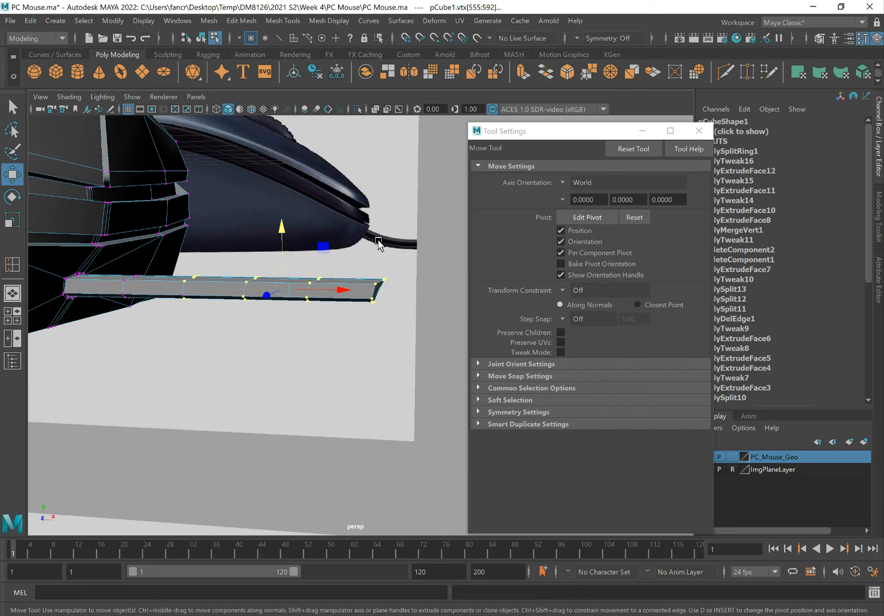
pyautogui.hotkey('ctrl', 'z')
pyautogui.moveTo(245, 227); pyautogui.dragTo(316, 280)
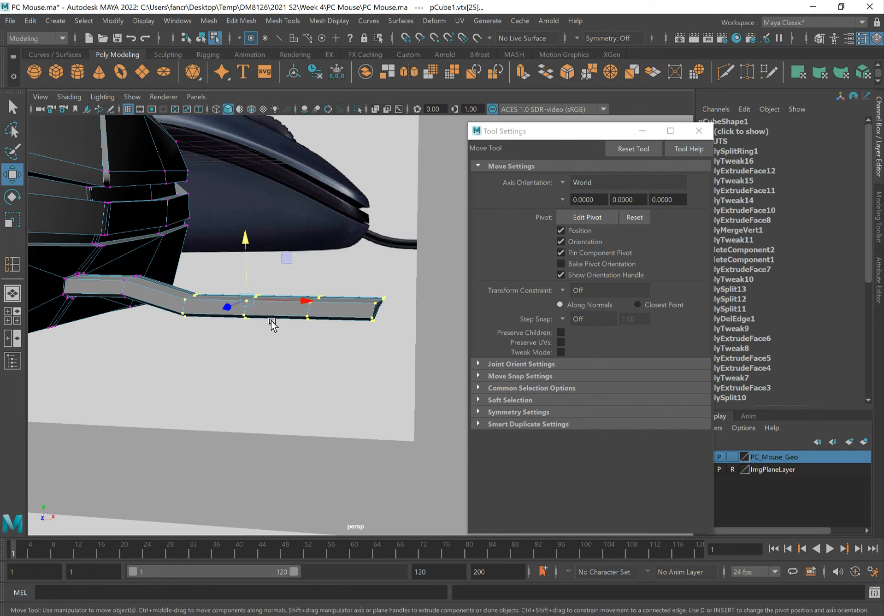
pyautogui.hotkey('ctrl', 'z')
pyautogui.hotkey('ctrl', 'z')
pyautogui.hotkey('ctrl', 'z')
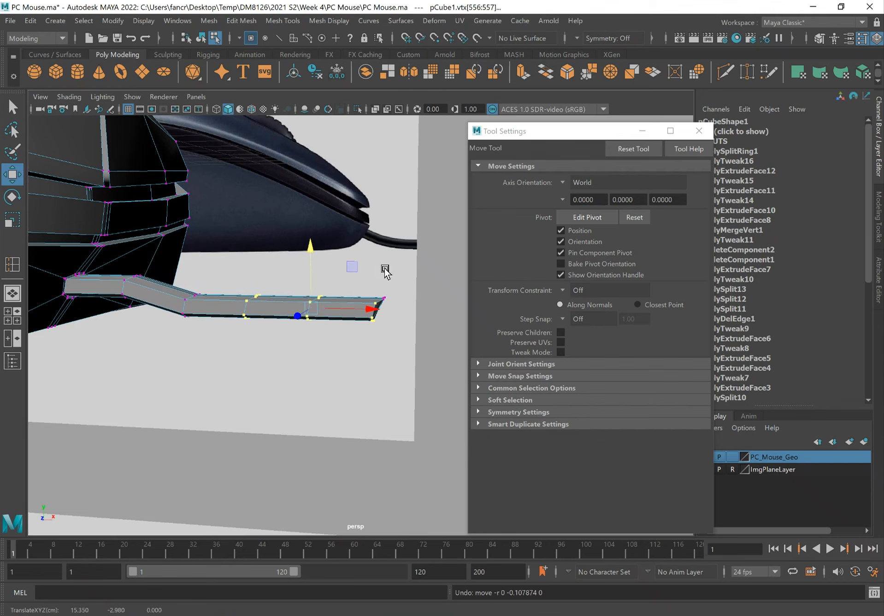
pyautogui.moveTo(231, 369); pyautogui.dragTo(231, 368)
pyautogui.moveTo(309, 244); pyautogui.dragTo(164, 305)
pyautogui.press('q')
pyautogui.moveTo(112, 281); pyautogui.dragTo(243, 273)
pyautogui.press('w')
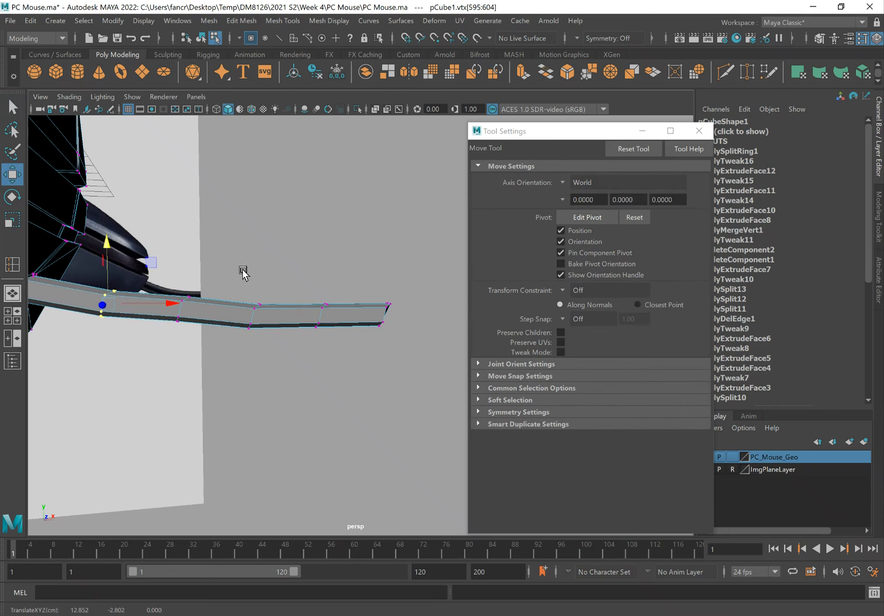
# Step: Select the cable's end vertices and scale them along X to flatten the end face
pyautogui.moveTo(362, 293); pyautogui.dragTo(432, 349)
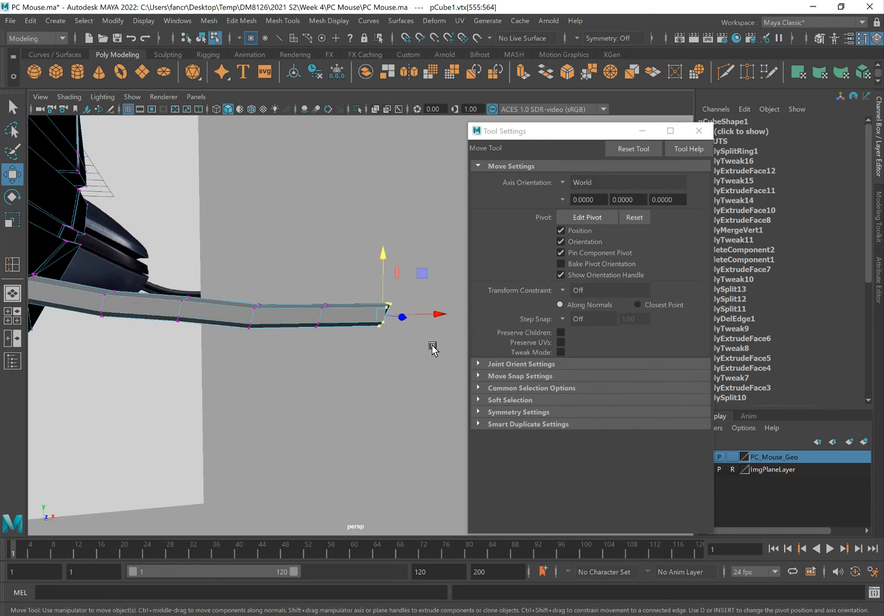
pyautogui.hotkey('ctrl', 'h')
pyautogui.hotkey('ctrl', 'z')
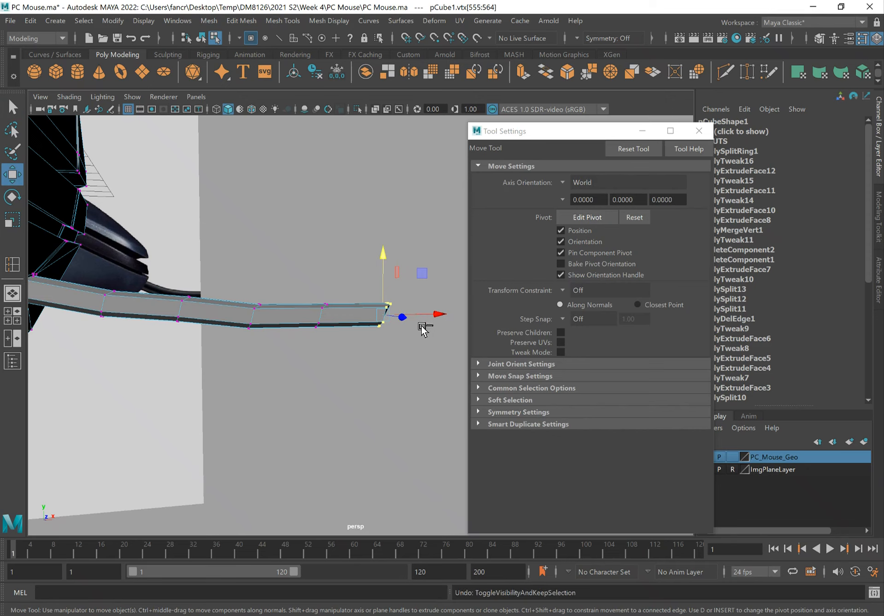
pyautogui.press('j')
pyautogui.moveTo(435, 311); pyautogui.dragTo(393, 312)
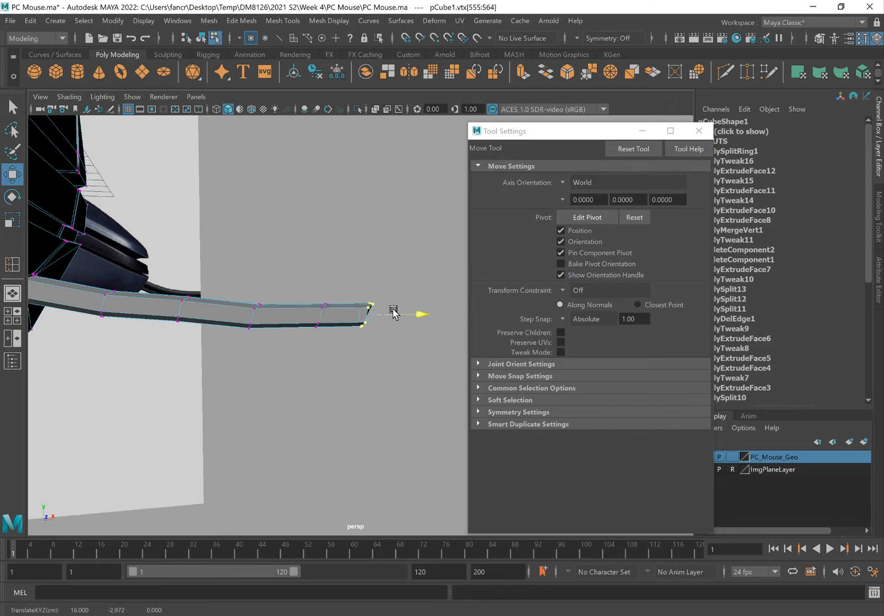
pyautogui.hotkey('ctrl', 'z')
pyautogui.press('r')
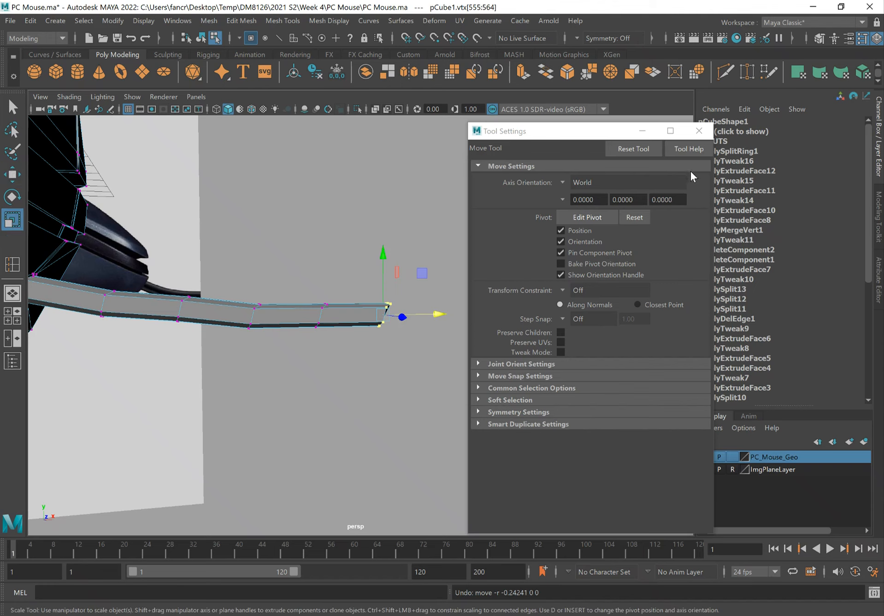
pyautogui.click(699, 131)
pyautogui.moveTo(433, 314); pyautogui.dragTo(337, 347)
# Step: Return to object mode and delete the construction history of the mouse body
pyautogui.press('q')
pyautogui.moveTo(360, 273); pyautogui.dragTo(388, 263, button='right')
pyautogui.keyDown('alt'); pyautogui.moveTo(350, 274); pyautogui.dragTo(301, 253, button='right'); pyautogui.keyUp('alt')
pyautogui.keyDown('alt'); pyautogui.moveTo(302, 252); pyautogui.dragTo(325, 308); pyautogui.keyUp('alt')
pyautogui.keyDown('alt'); pyautogui.moveTo(325, 279); pyautogui.dragTo(420, 335, button='middle'); pyautogui.keyUp('alt')
pyautogui.keyDown('alt'); pyautogui.moveTo(384, 335); pyautogui.dragTo(466, 341); pyautogui.keyUp('alt')
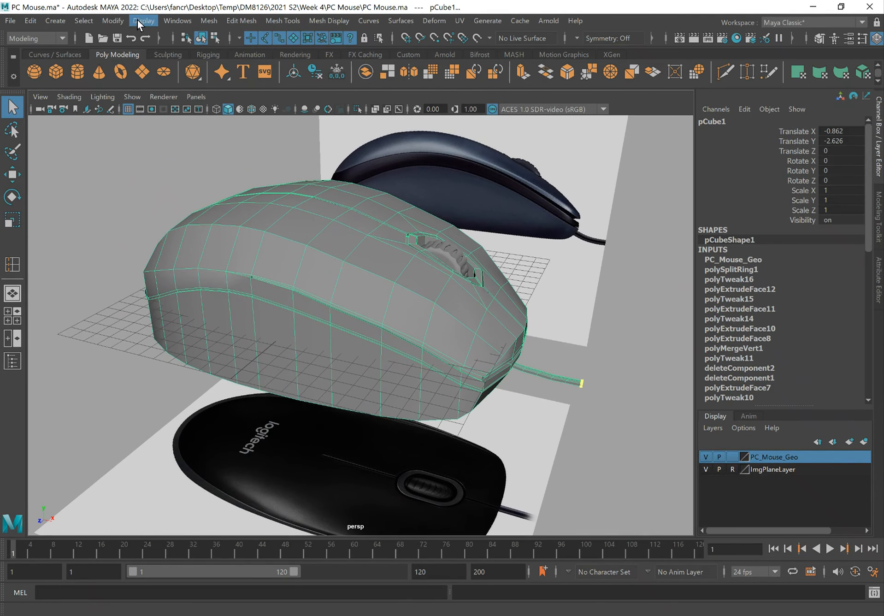
pyautogui.click(36, 20)
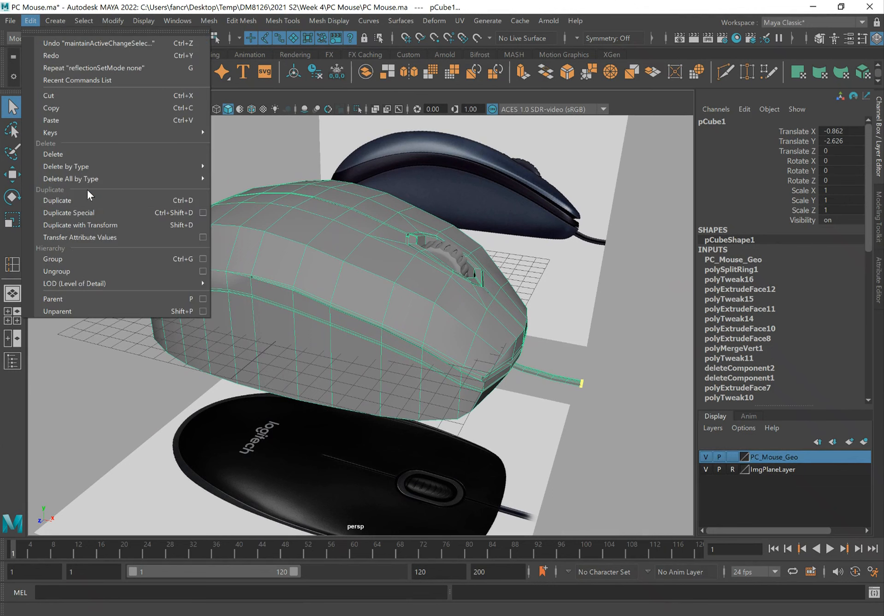
pyautogui.moveTo(137, 168)
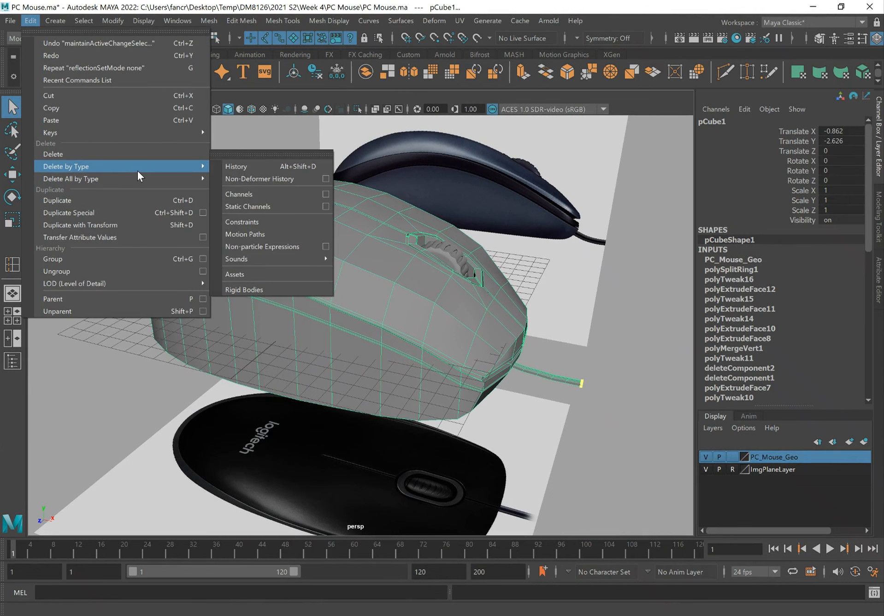
pyautogui.click(237, 178)
# Step: Select the scroll wheel and delete its construction history
pyautogui.click(452, 241)
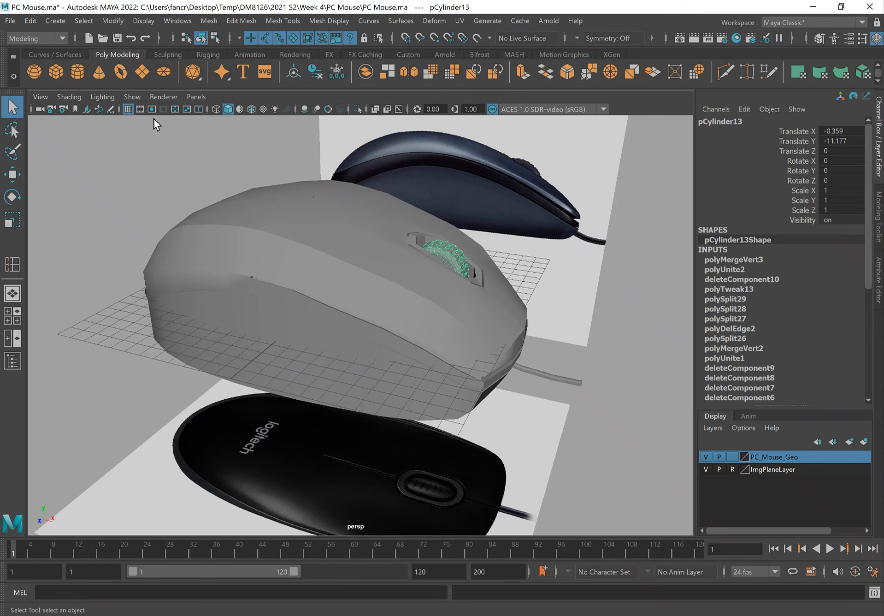
pyautogui.click(35, 20)
pyautogui.moveTo(96, 166)
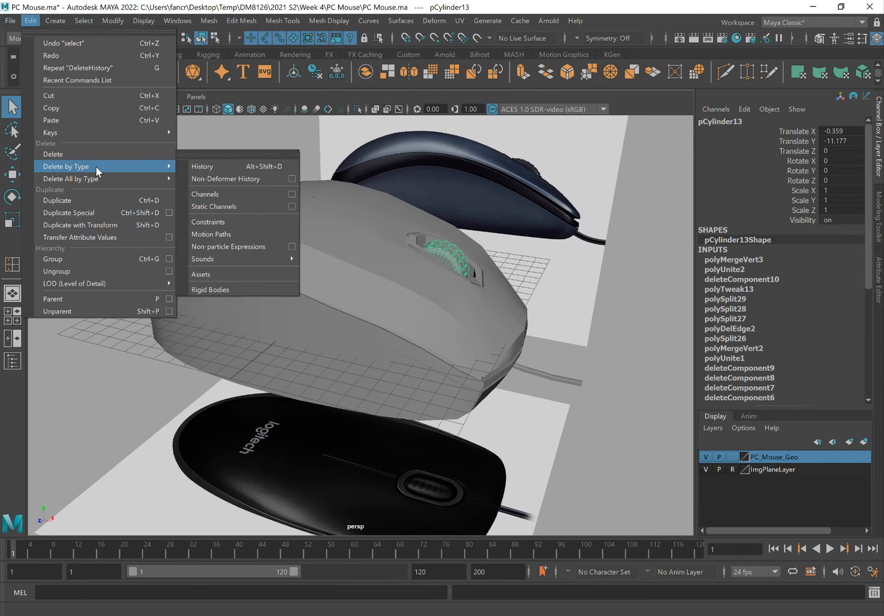
pyautogui.click(212, 166)
# Step: Check the mouse body, then frame the scroll wheel and turn on its smooth mesh preview
pyautogui.keyDown('alt'); pyautogui.moveTo(264, 159); pyautogui.dragTo(379, 235); pyautogui.keyUp('alt')
pyautogui.click(526, 266)
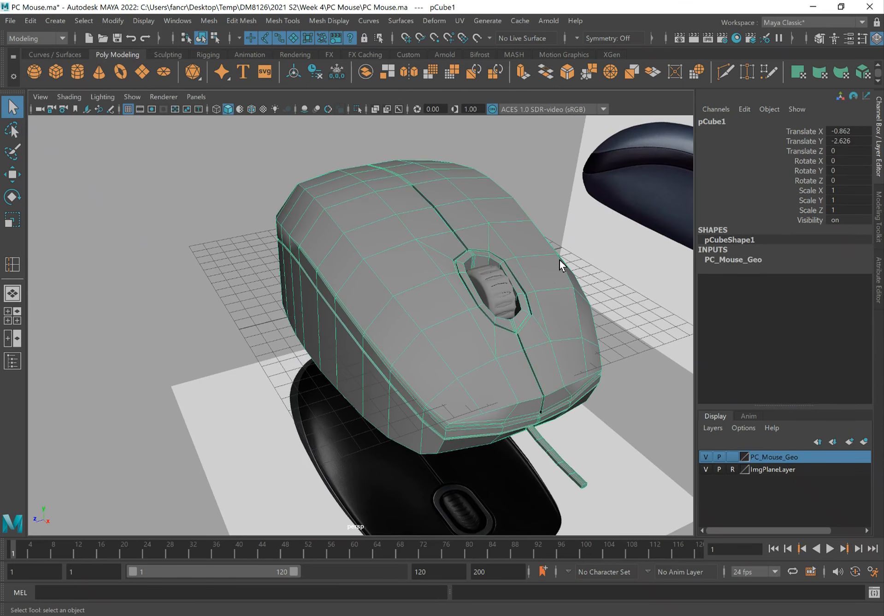
pyautogui.click(490, 287)
pyautogui.keyDown('alt'); pyautogui.moveTo(491, 290); pyautogui.dragTo(412, 294); pyautogui.keyUp('alt')
pyautogui.press('f')
pyautogui.press('3')
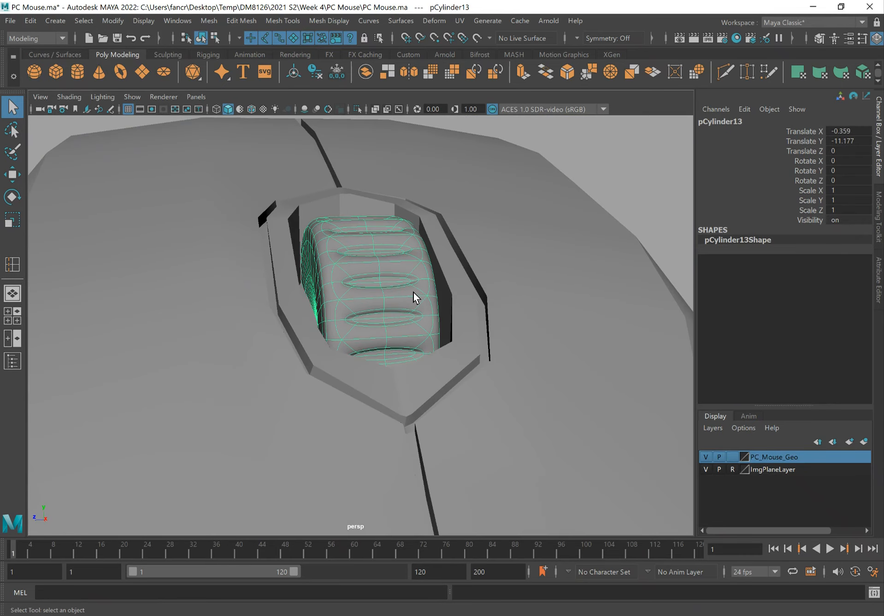
pyautogui.scroll(-3, 400, 282)
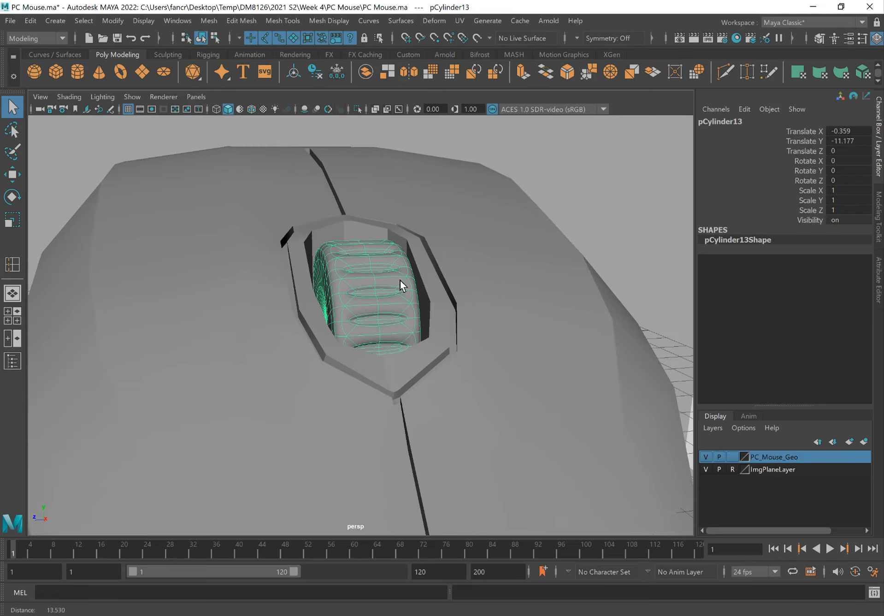
# Step: Clear the selection and examine the overall shape of the mouse, wheel and cable against the reference images
pyautogui.keyDown('alt'); pyautogui.moveTo(357, 282); pyautogui.dragTo(459, 306); pyautogui.keyUp('alt')
pyautogui.keyDown('alt'); pyautogui.moveTo(460, 305); pyautogui.dragTo(197, 253, button='right'); pyautogui.keyUp('alt')
pyautogui.keyDown('alt'); pyautogui.moveTo(197, 254); pyautogui.dragTo(371, 294); pyautogui.keyUp('alt')
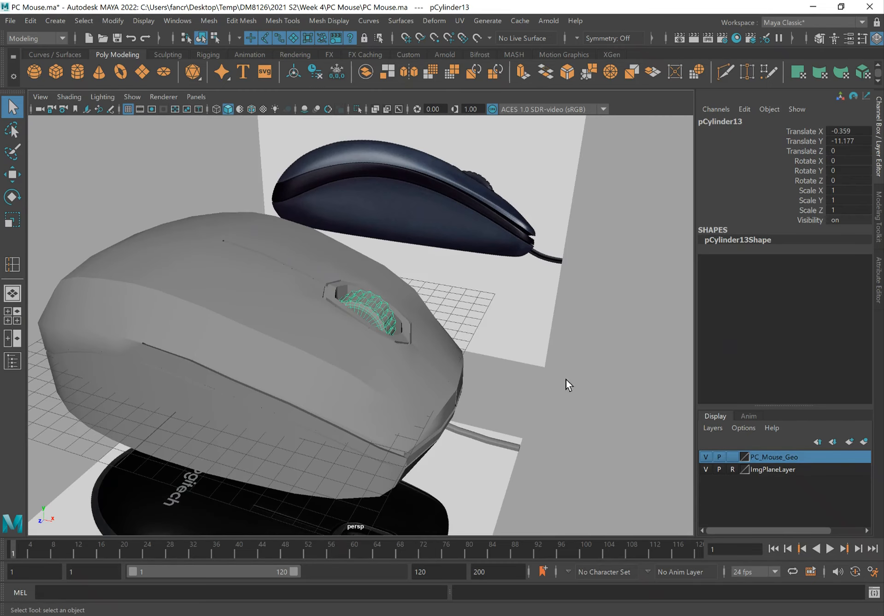
pyautogui.click(567, 379)
pyautogui.keyDown('alt'); pyautogui.moveTo(524, 374); pyautogui.dragTo(394, 321, button='right'); pyautogui.keyUp('alt')
pyautogui.keyDown('alt'); pyautogui.moveTo(393, 322); pyautogui.dragTo(417, 330, button='middle'); pyautogui.keyUp('alt')
pyautogui.scroll(3, 384, 314)
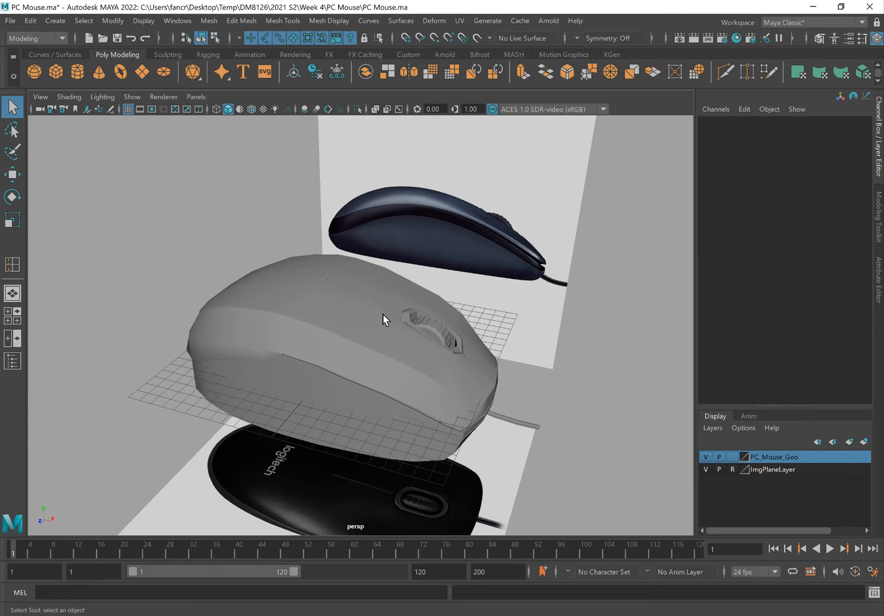
pyautogui.keyDown('alt'); pyautogui.moveTo(380, 315); pyautogui.dragTo(374, 346); pyautogui.keyUp('alt')
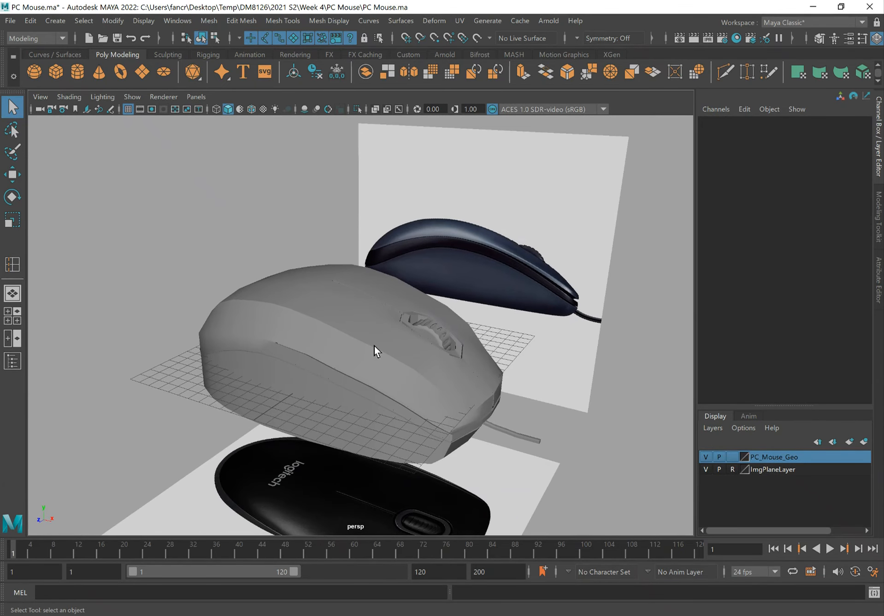